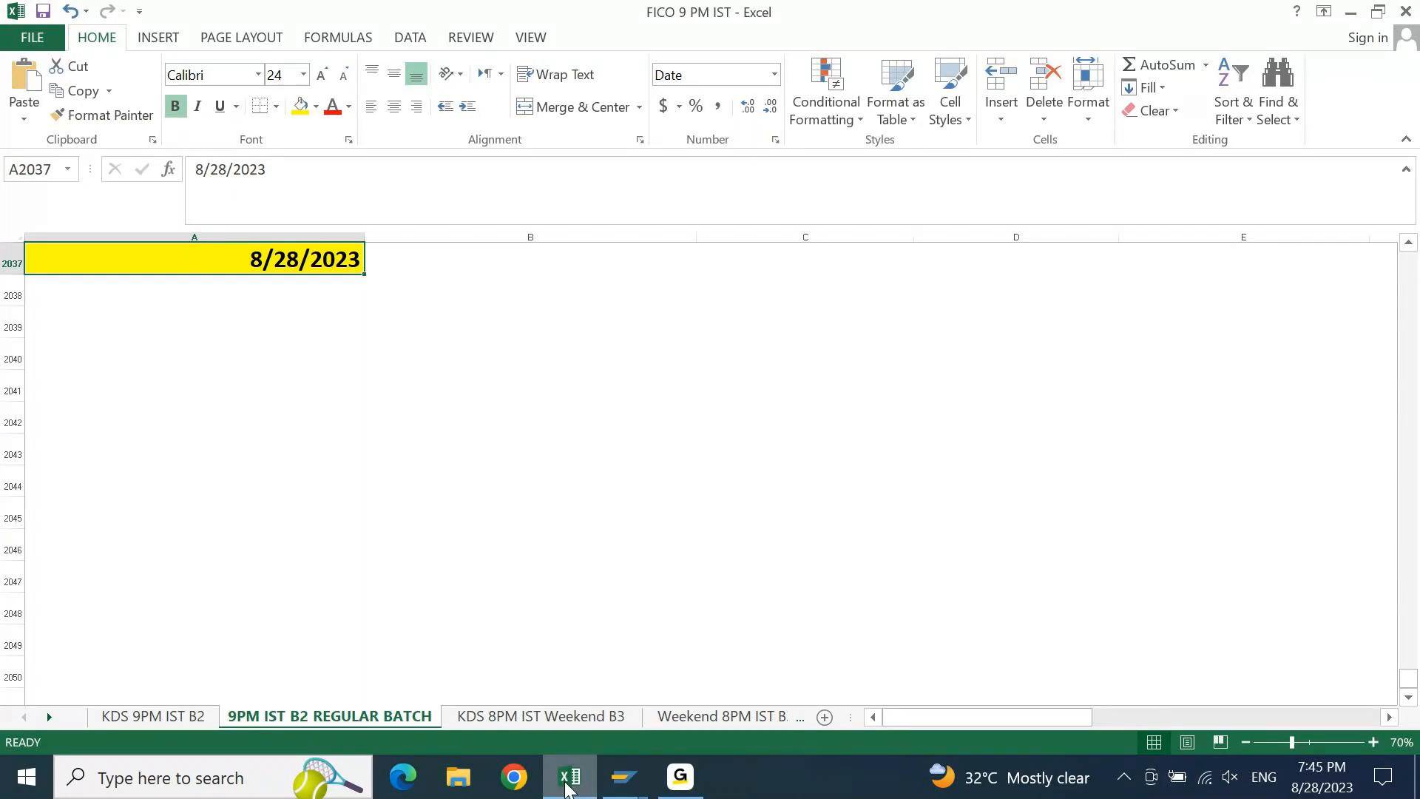
# Enter the heading "Company Code Baseline Configuration Consistency Check" in column A, two rows below the 8/28/2023 date
pyautogui.press('Down')
pyautogui.press('Down')
pyautogui.press('Down')
pyautogui.press('Down')
pyautogui.press('Down')
pyautogui.press('Down')
pyautogui.press('Down')
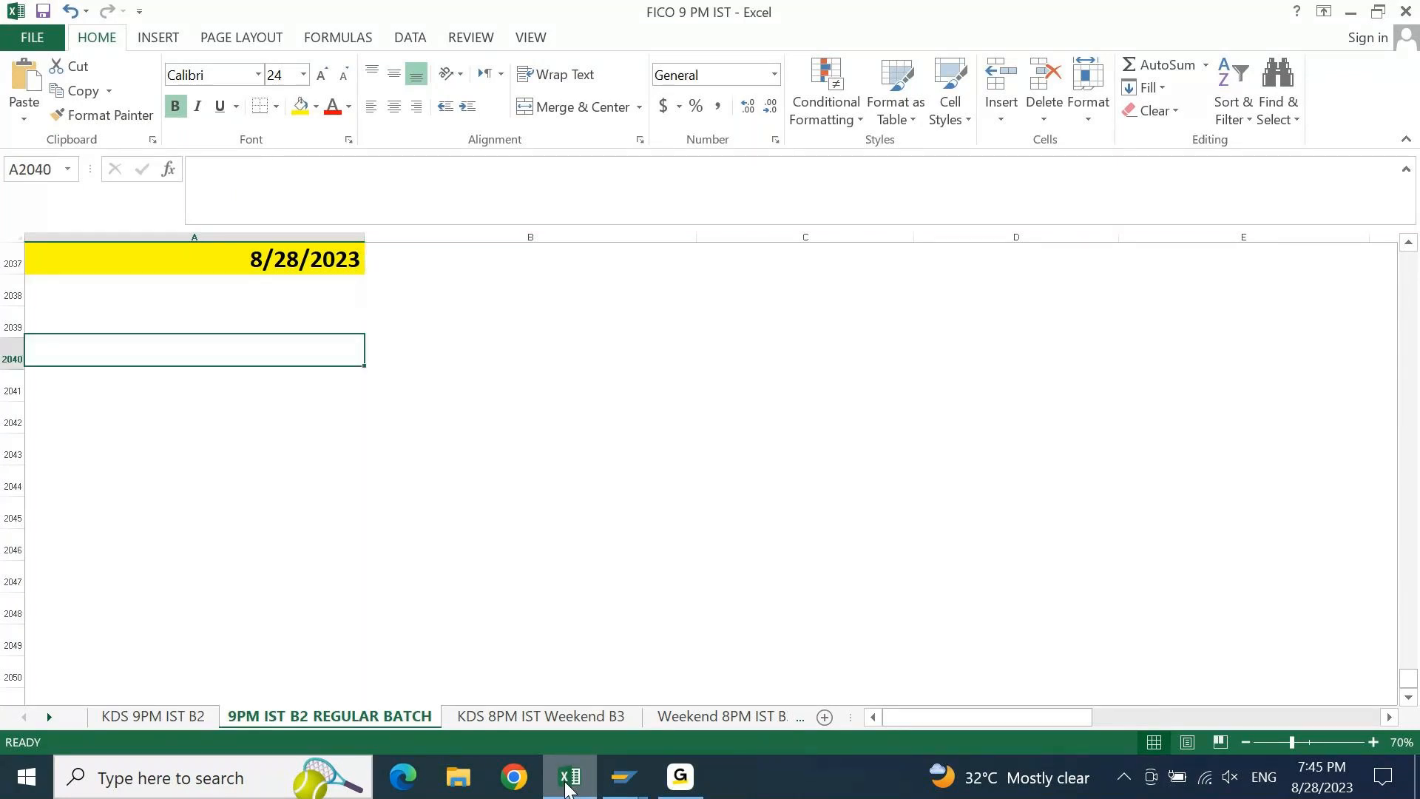
pyautogui.hotkey('ctrl', 'Up')
pyautogui.press('Down')
pyautogui.press('Down')
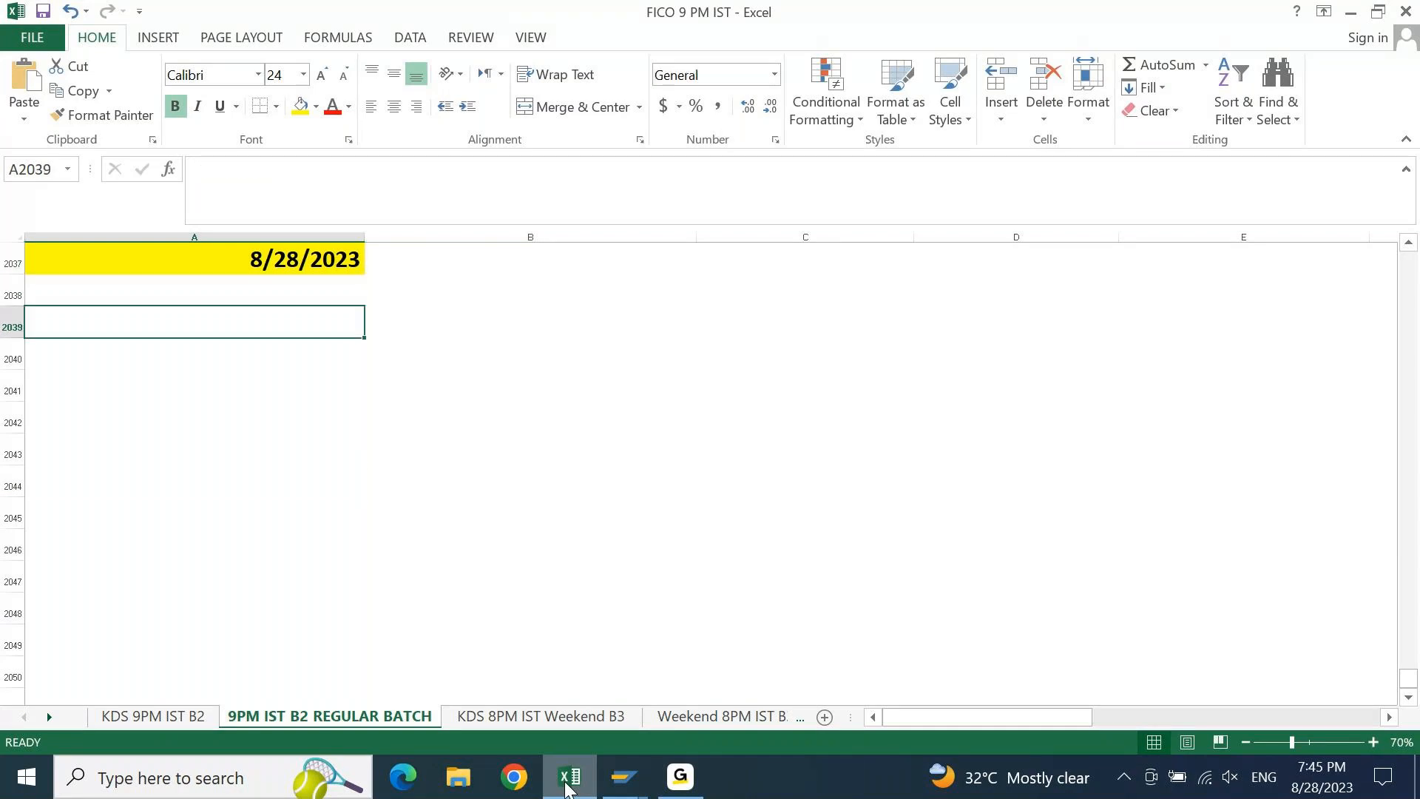
pyautogui.press('Up')
pyautogui.press('Up')
pyautogui.press('Down')
pyautogui.press('Down')
pyautogui.write('CO')
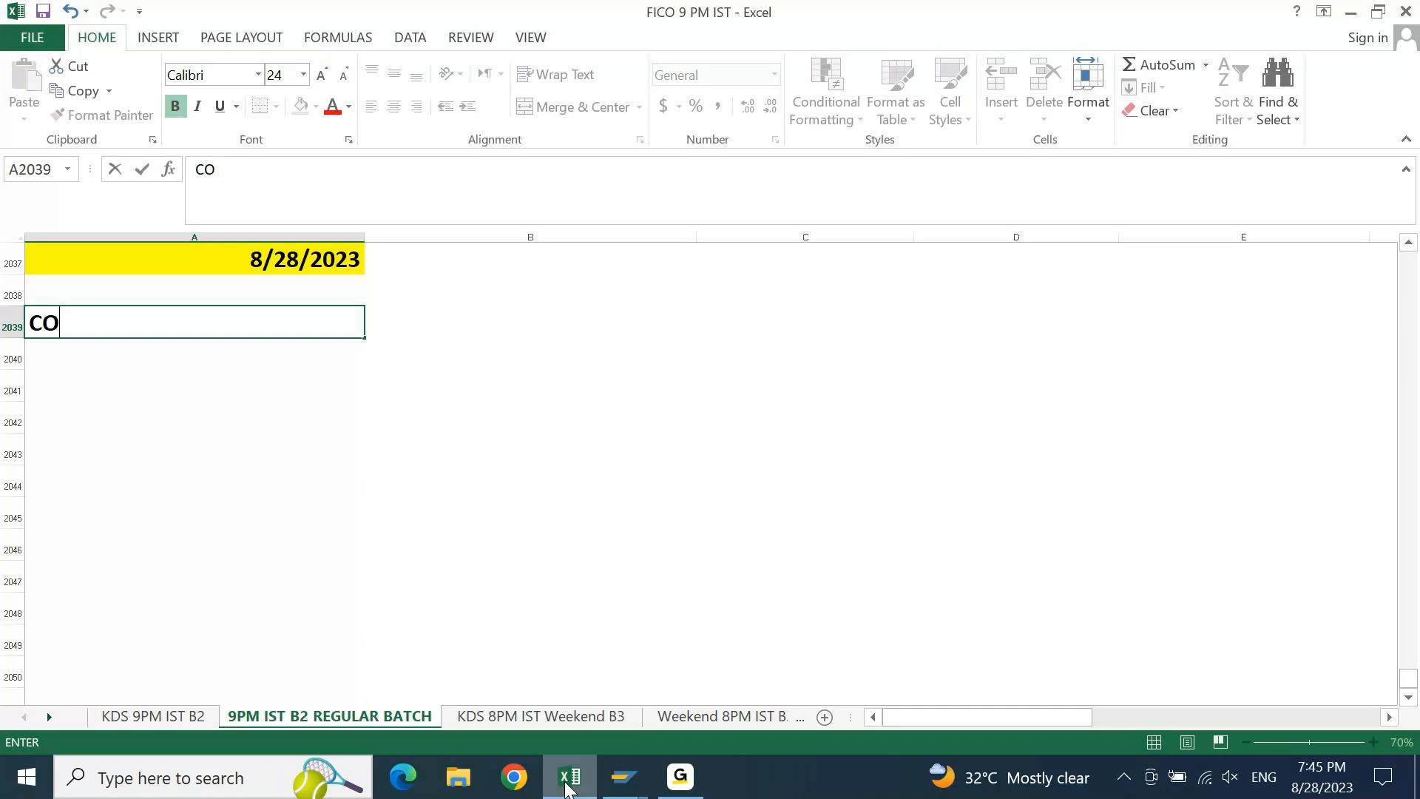
pyautogui.write('mapny Code Baselin')
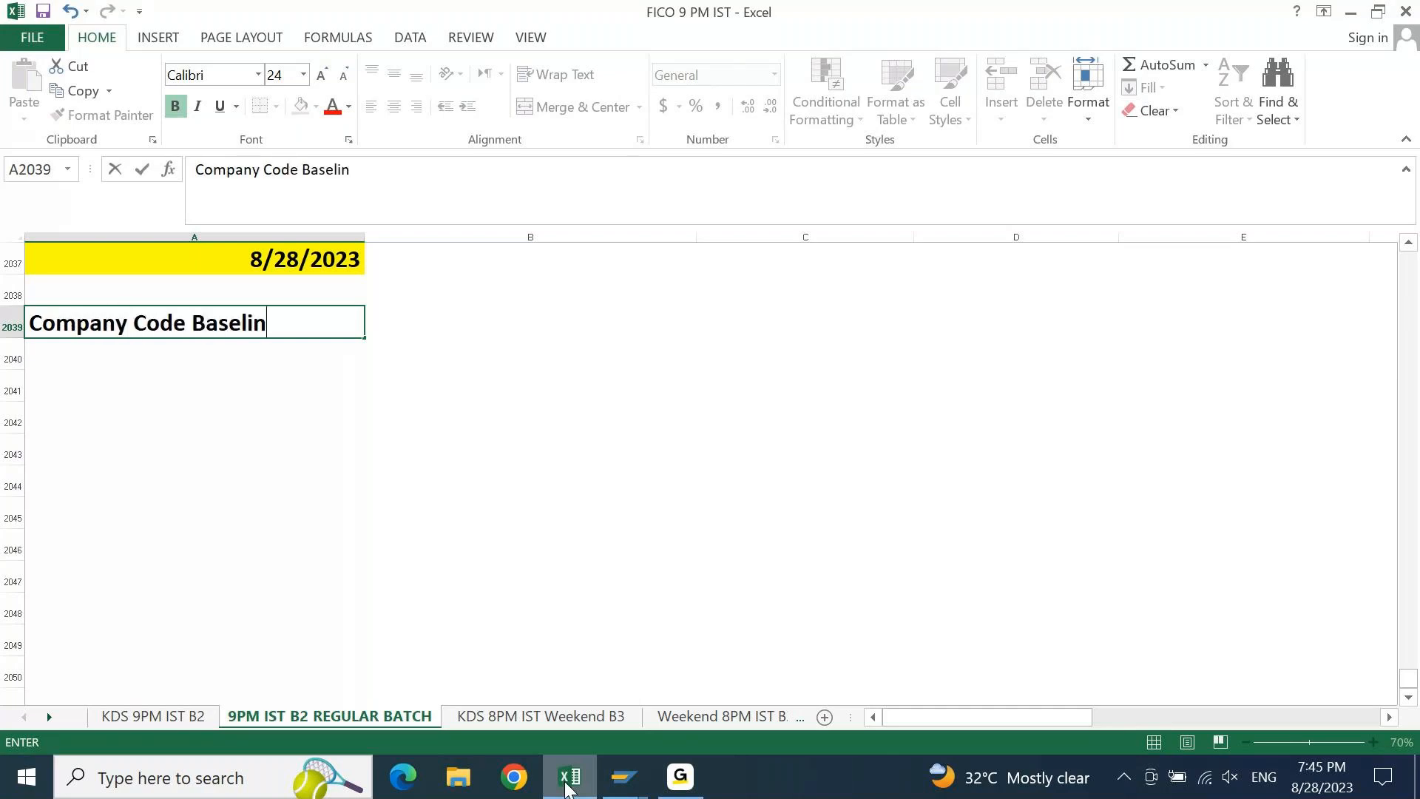
pyautogui.write('e Confi')
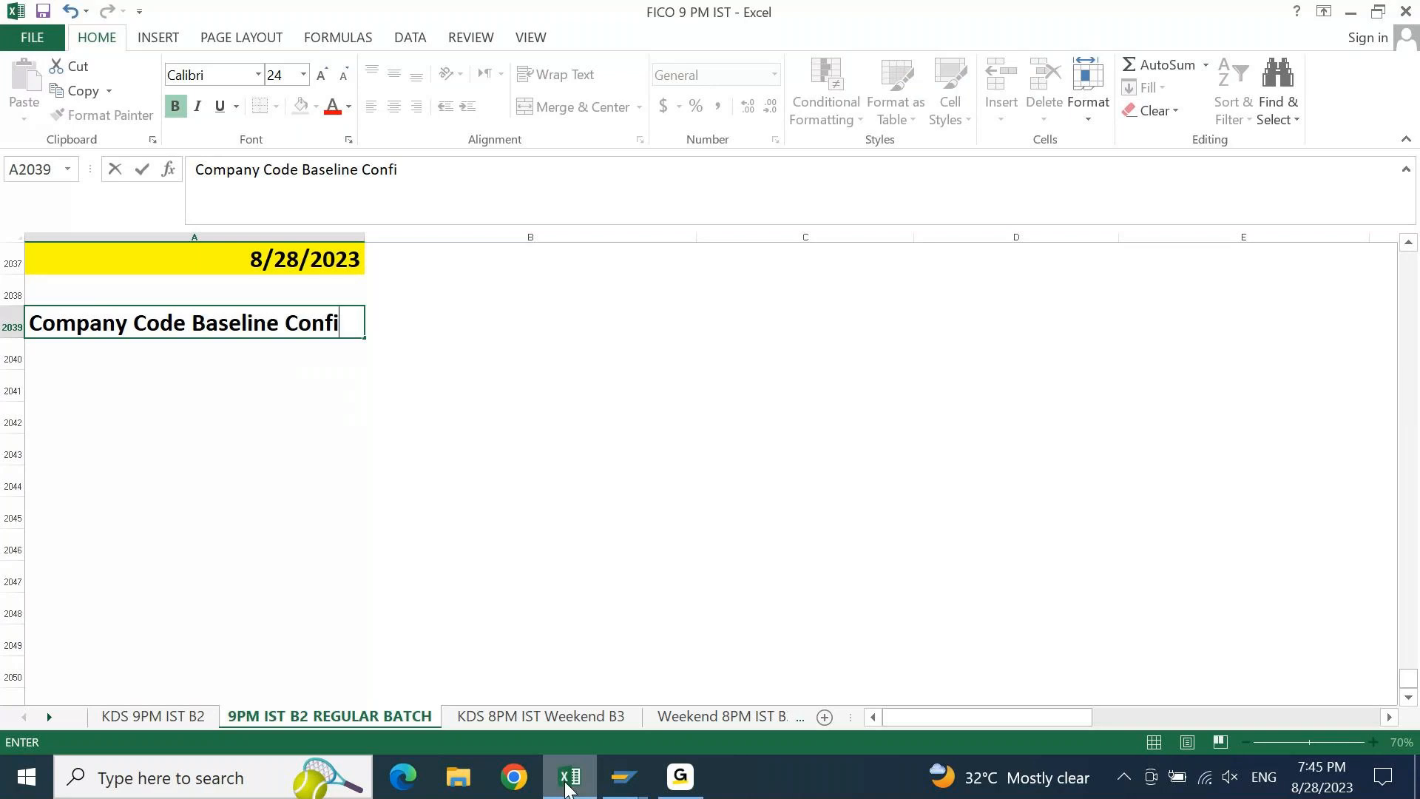
pyautogui.write('guration COnsise')
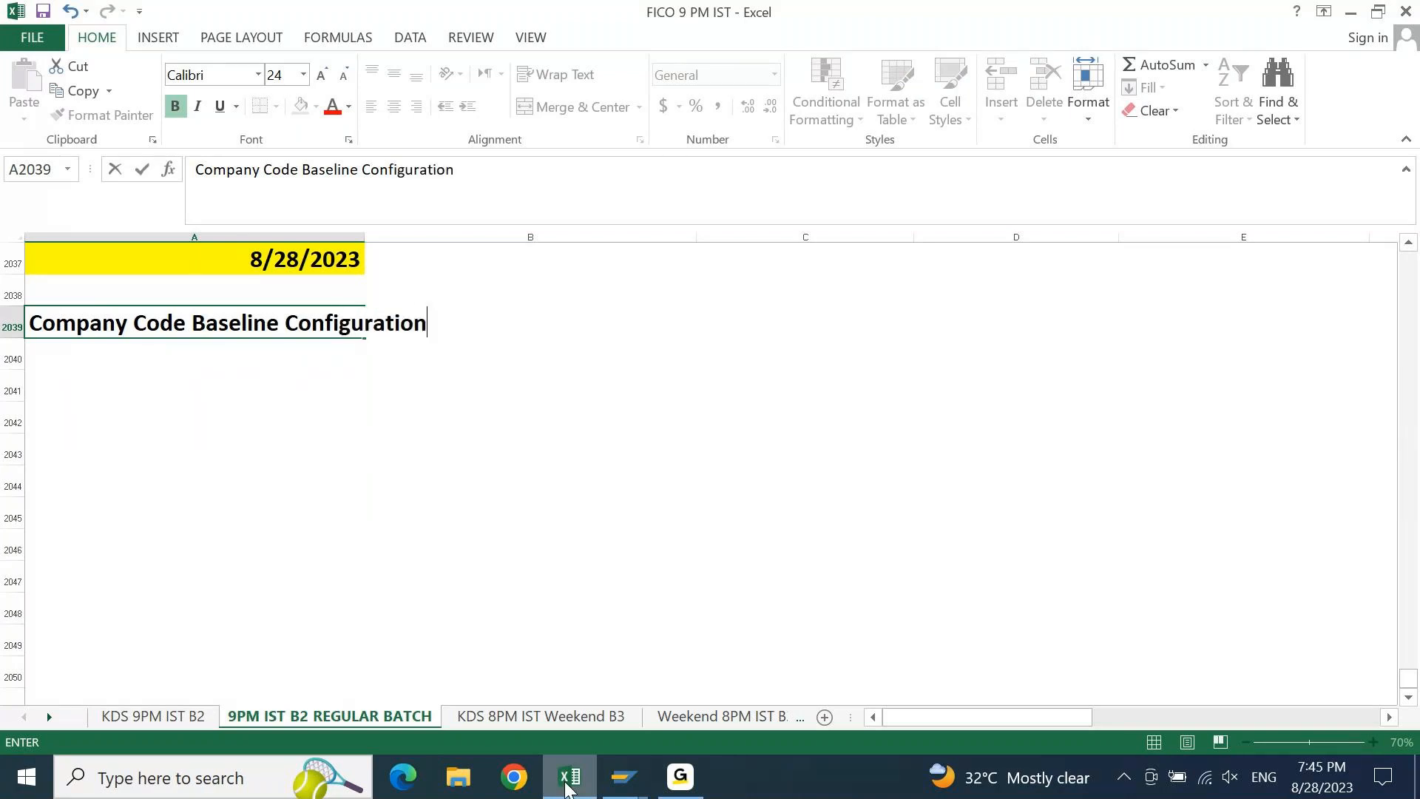
pyautogui.press('BackSpace')
pyautogui.write('tency CHeck')
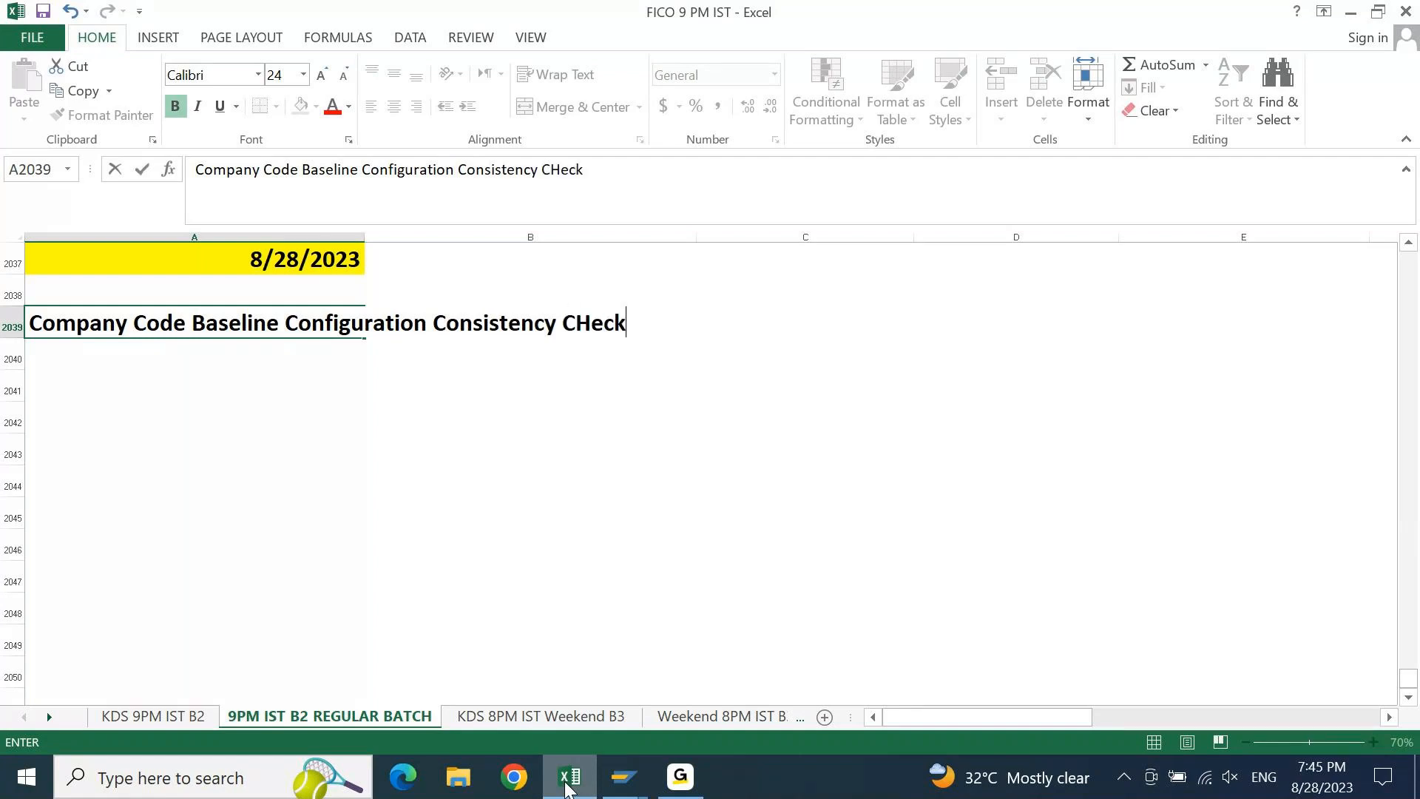
pyautogui.press('Return')
# Delete the blank row between the 8/28/2023 date and the consistency check heading
pyautogui.press('Up')
pyautogui.press('Up')
pyautogui.hotkey('shift', 'space')
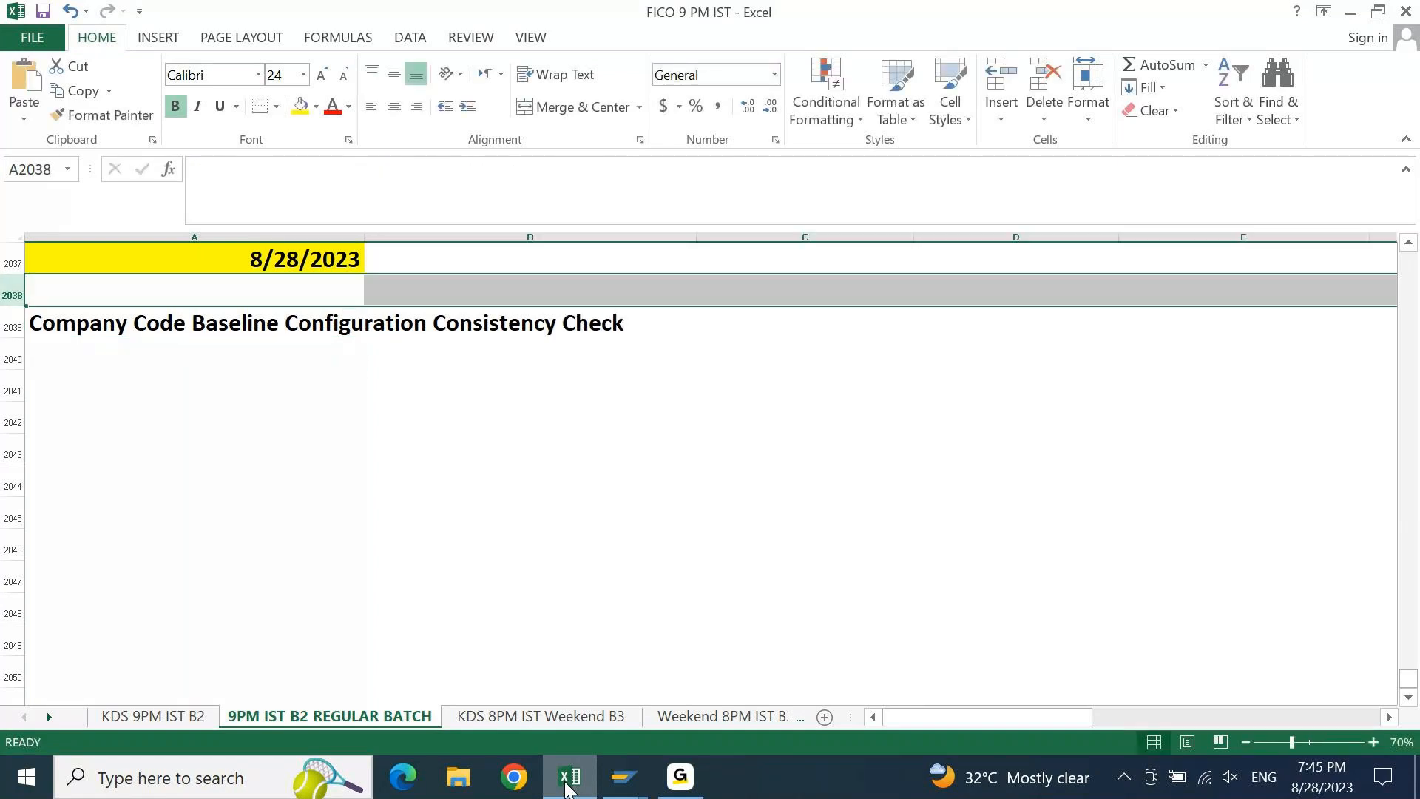
pyautogui.hotkey('ctrl', '-')
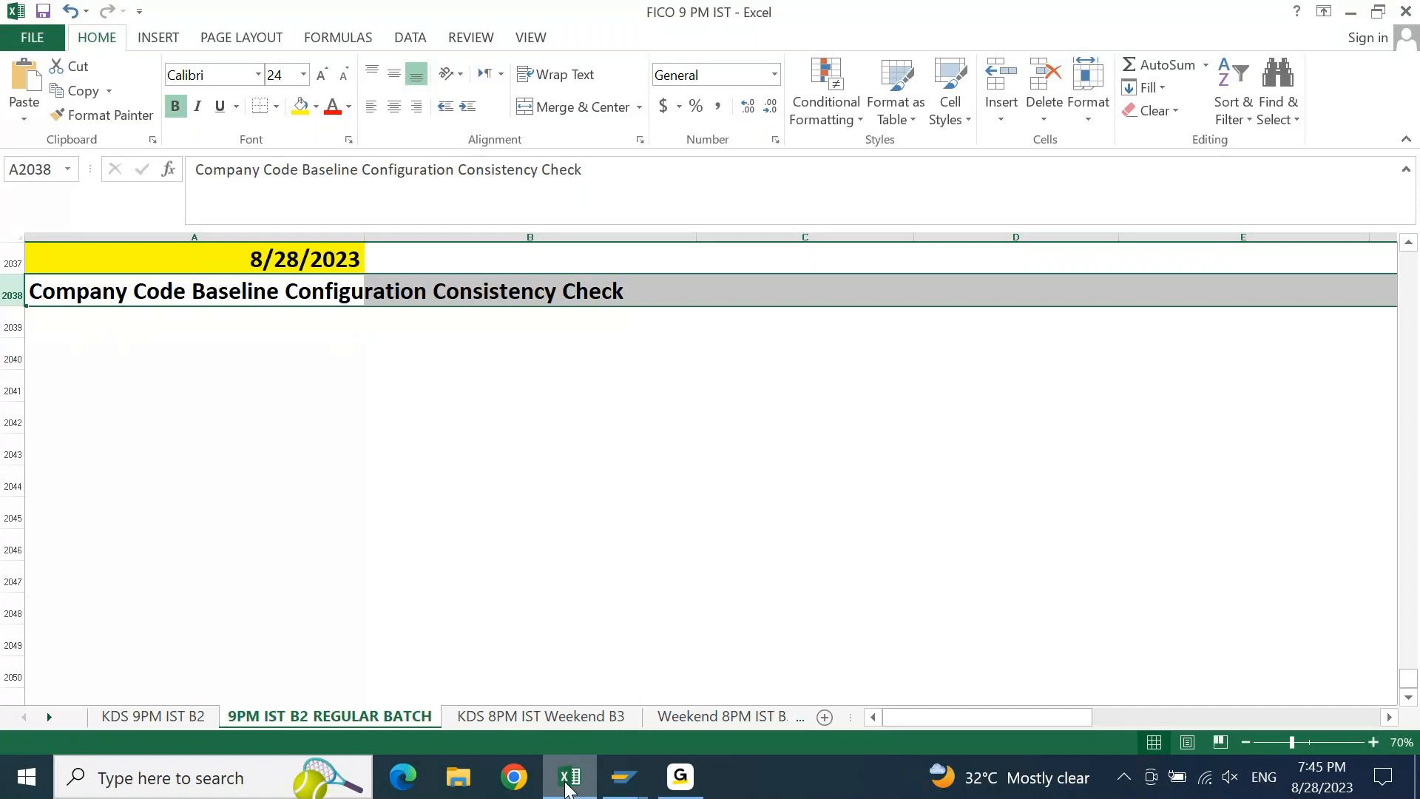
pyautogui.press('Left')
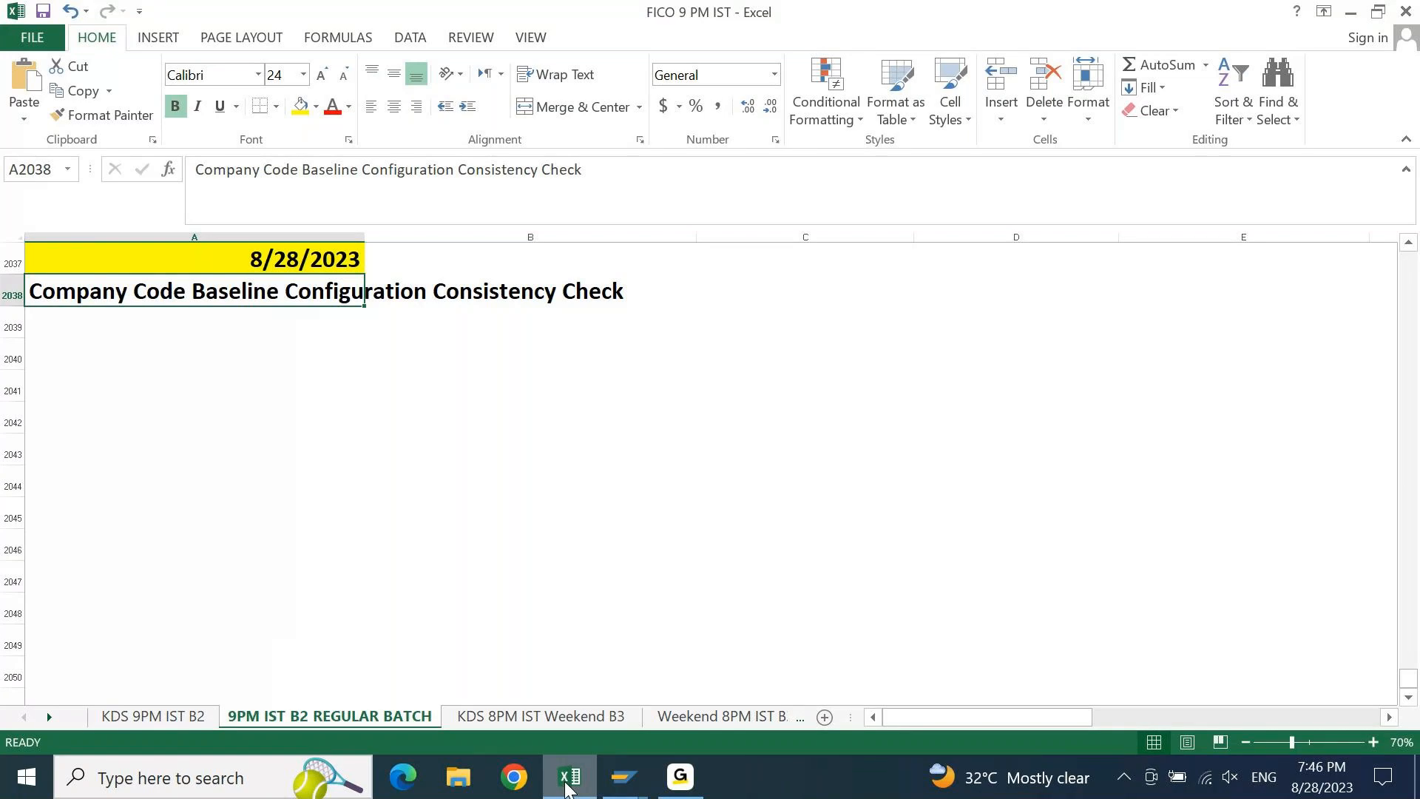
# Switch to SAP Easy Access, run transaction SPRO and display the SAP Reference IMG
pyautogui.moveTo(623, 777)
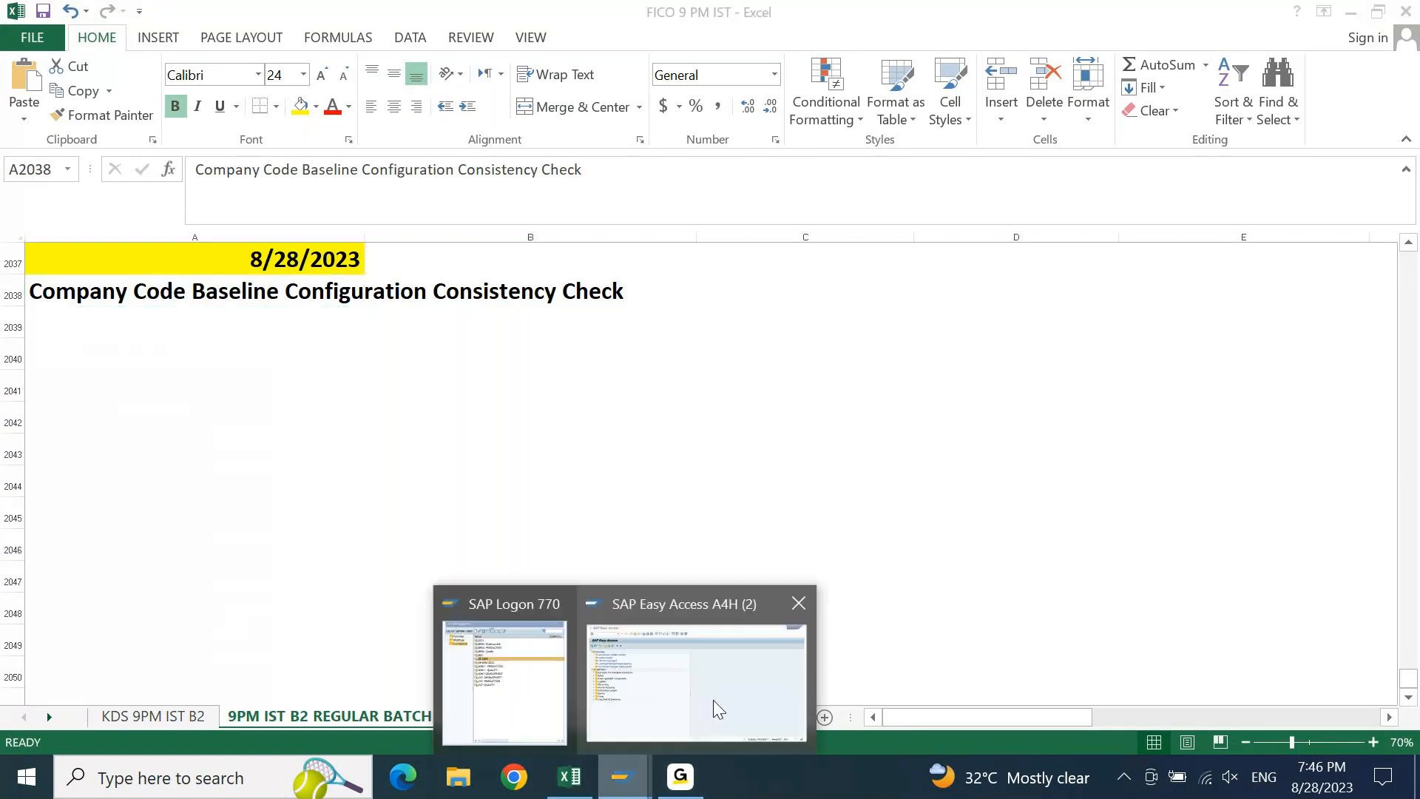
pyautogui.click(713, 700)
pyautogui.write('SPE')
pyautogui.press('BackSpace')
pyautogui.write('RO')
pyautogui.press('Return')
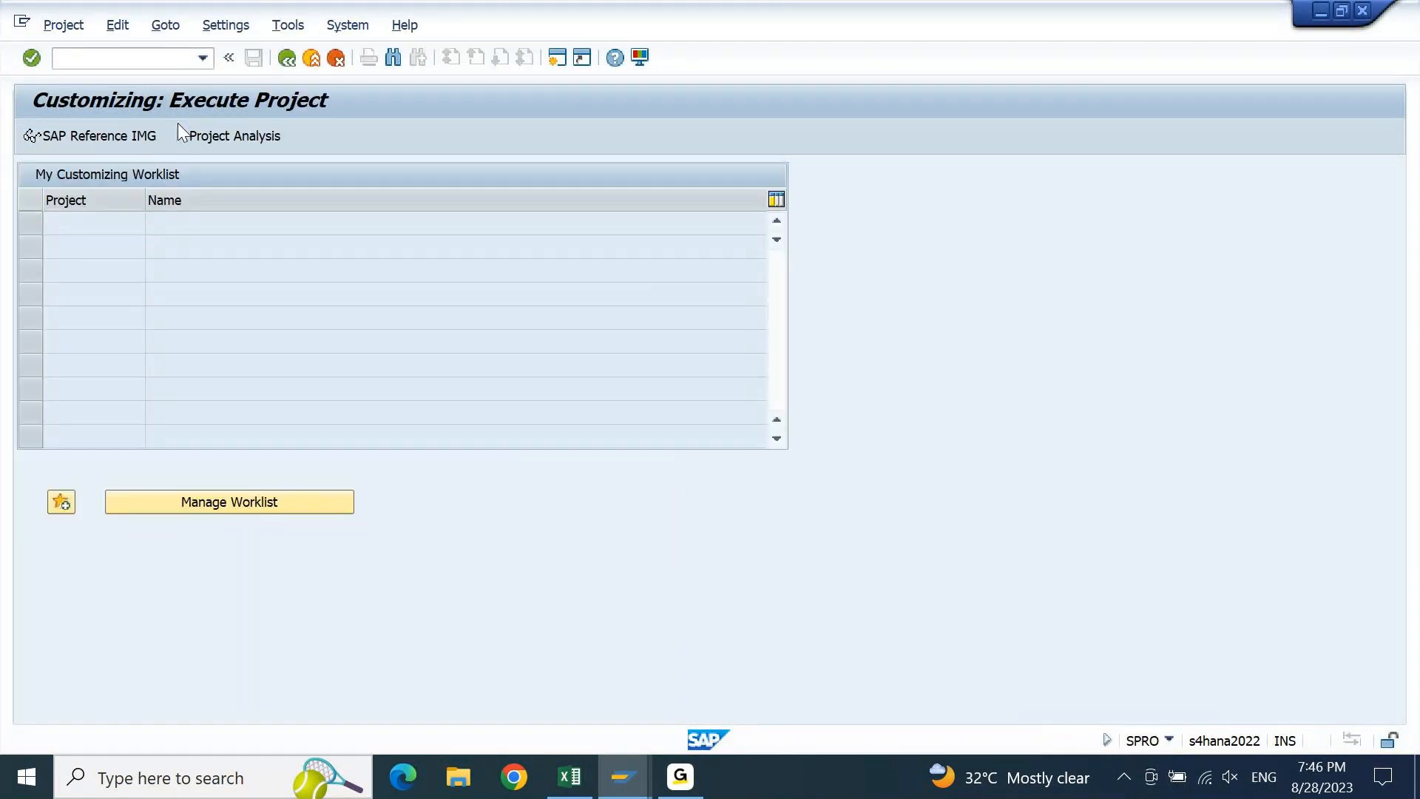
pyautogui.press('F5')
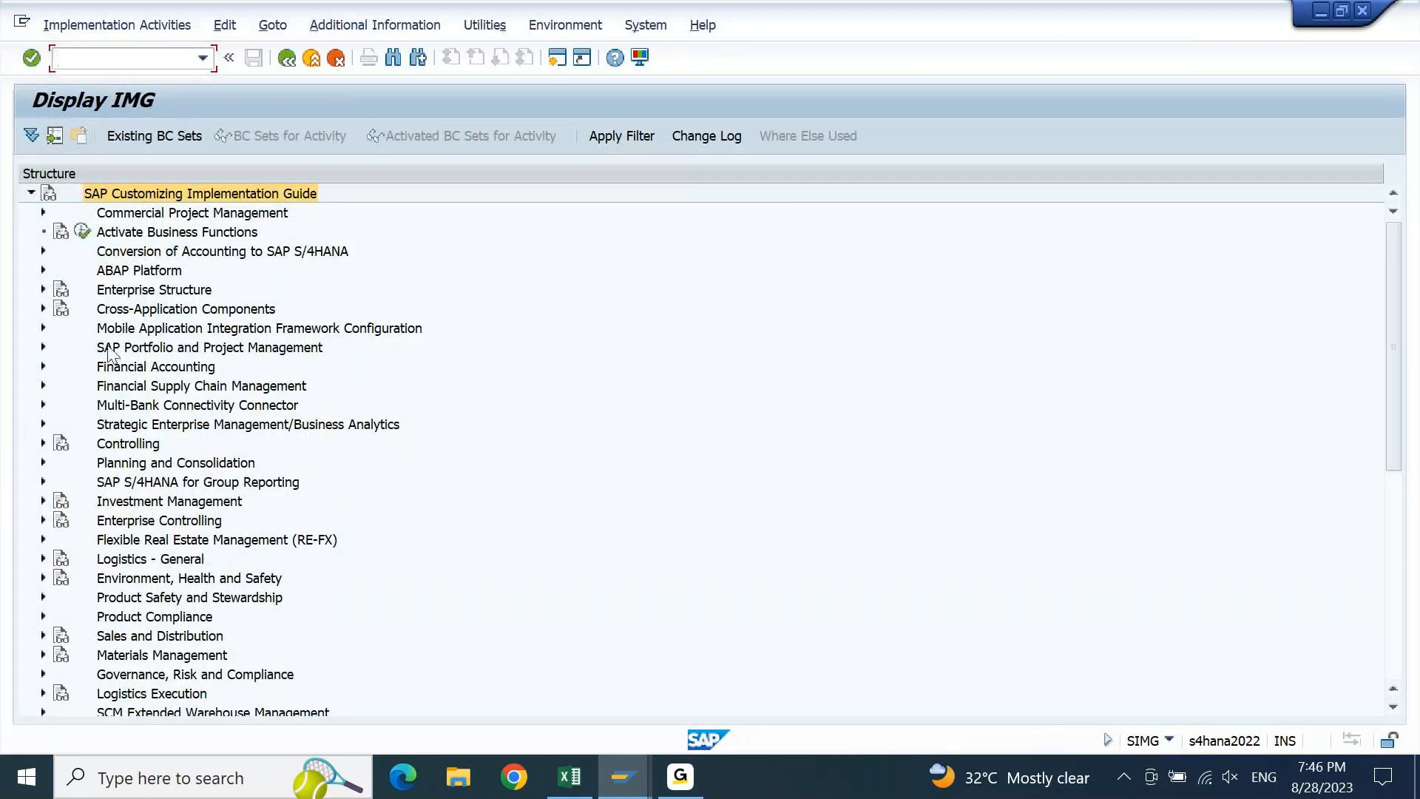
# Expand Financial Accounting and its Financial Accounting Global Settings node in the IMG structure
pyautogui.click(166, 302)
pyautogui.press('Down')
pyautogui.press('Down')
pyautogui.press('Down')
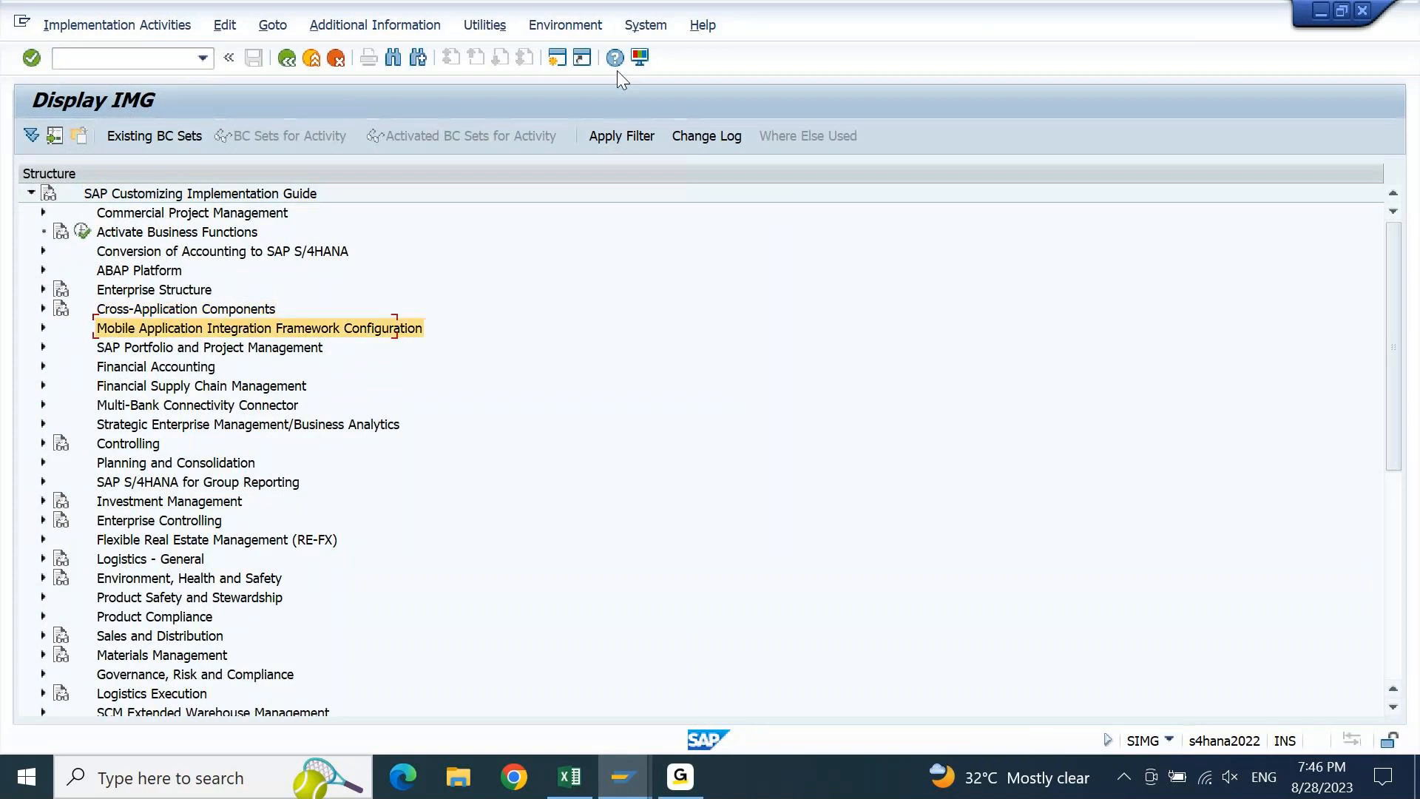
pyautogui.press('Right')
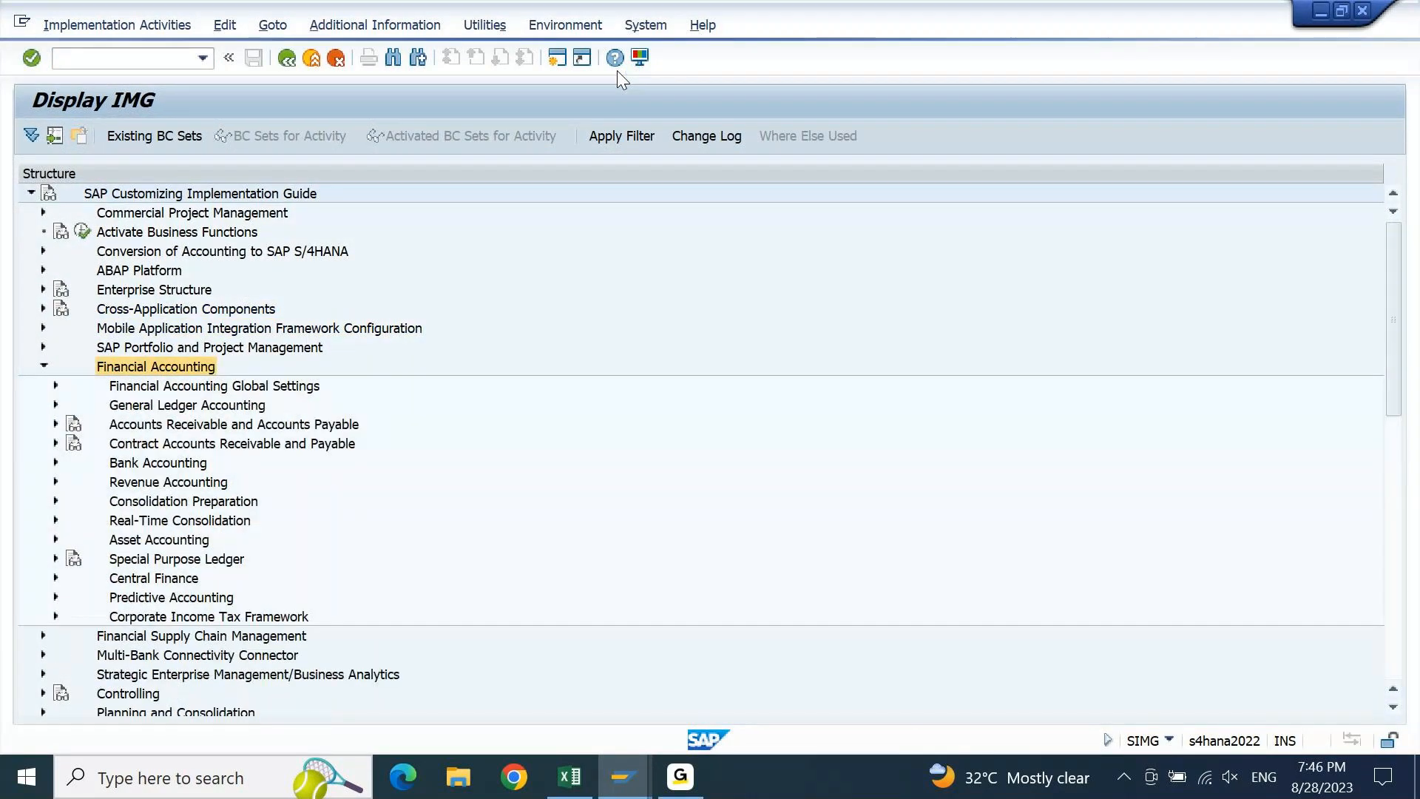
pyautogui.press('Down')
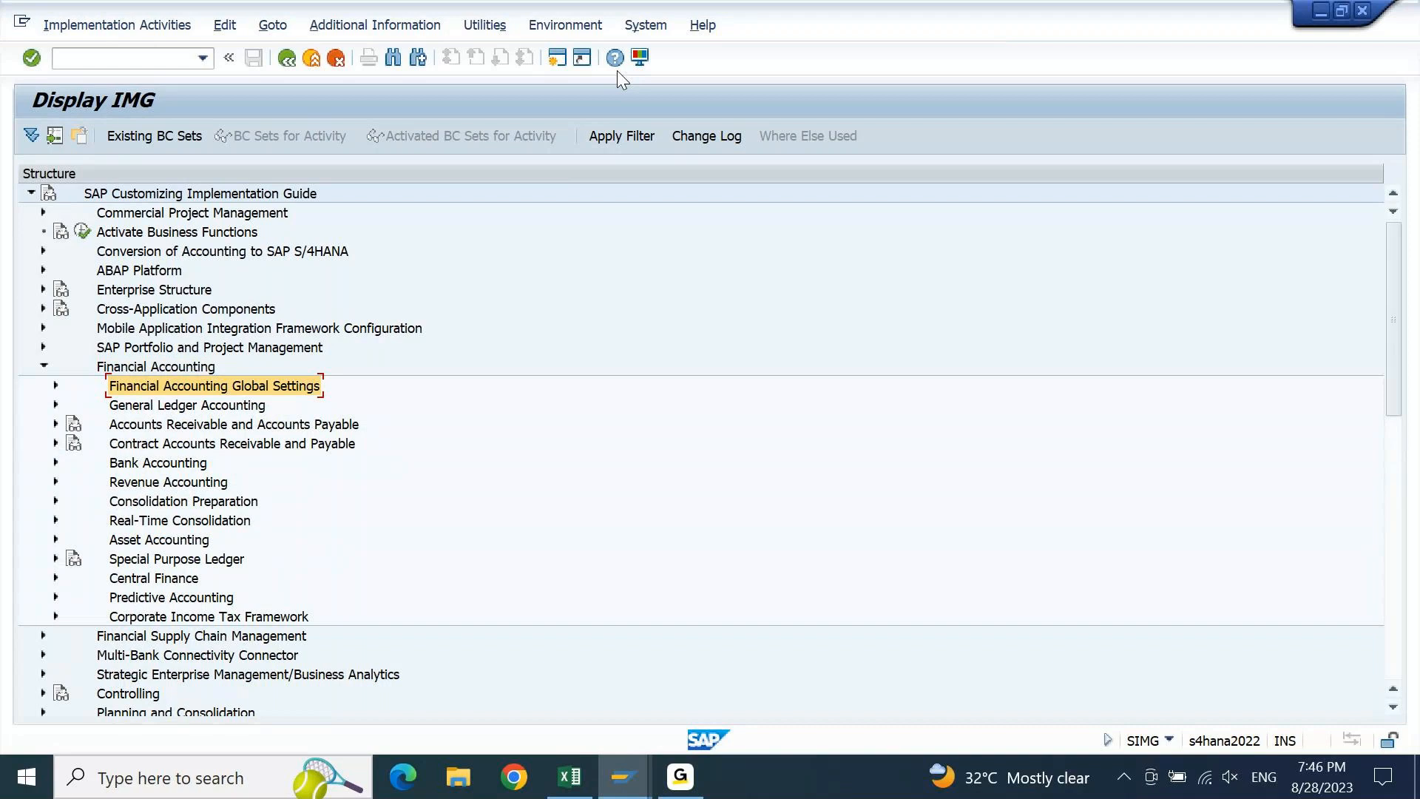
pyautogui.press('Right')
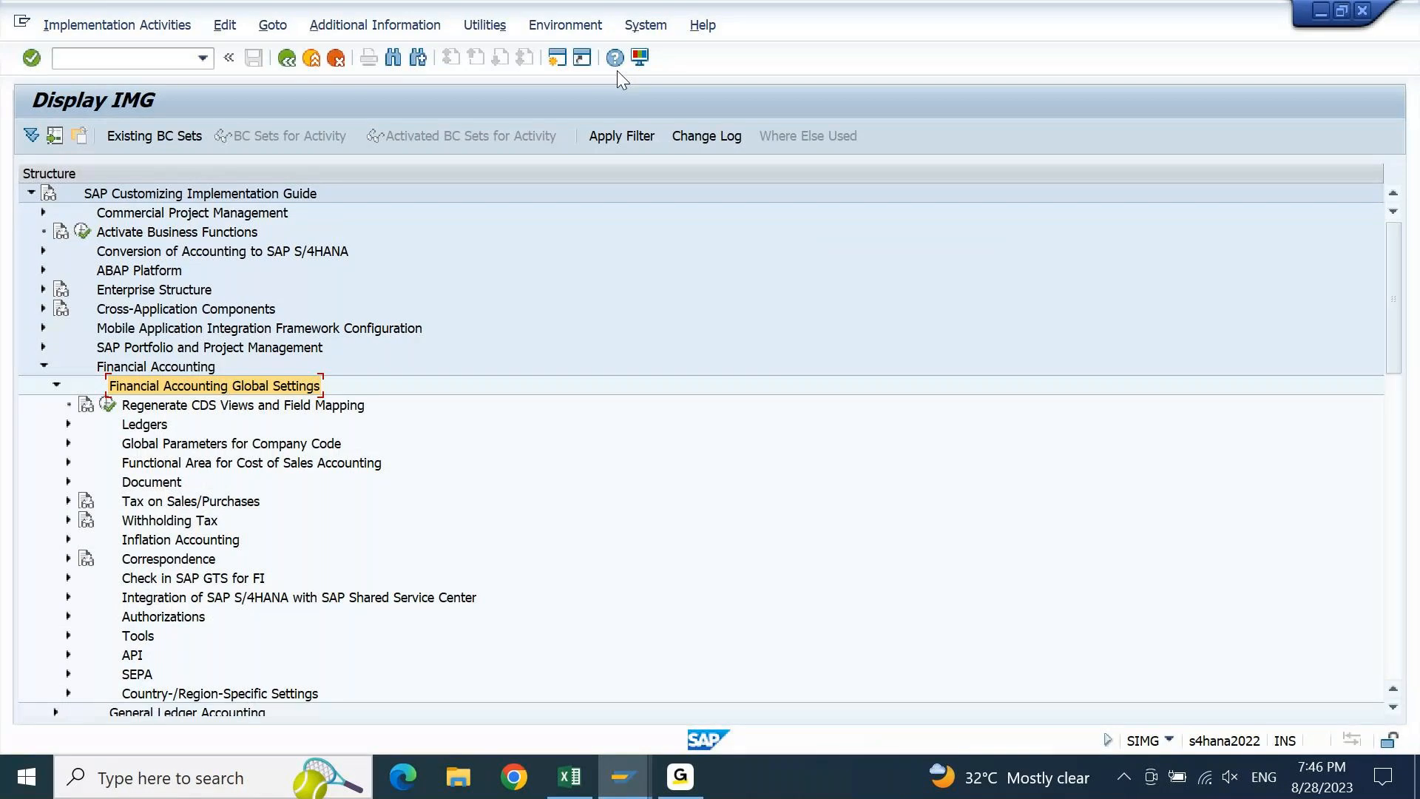
# Look through the nodes under Financial Accounting Global Settings for the one containing the consistency check
pyautogui.press('Down')
pyautogui.press('Down')
pyautogui.press('Down')
pyautogui.press('Down')
pyautogui.press('Down')
pyautogui.press('Down')
pyautogui.press('Down')
pyautogui.press('Down')
pyautogui.press('Down')
pyautogui.press('Down')
pyautogui.press('Down')
pyautogui.press('Down')
pyautogui.press('Down')
pyautogui.press('Down')
pyautogui.press('Down')
pyautogui.press('Down')
pyautogui.press('Up')
pyautogui.press('Up')
pyautogui.press('Up')
pyautogui.press('Up')
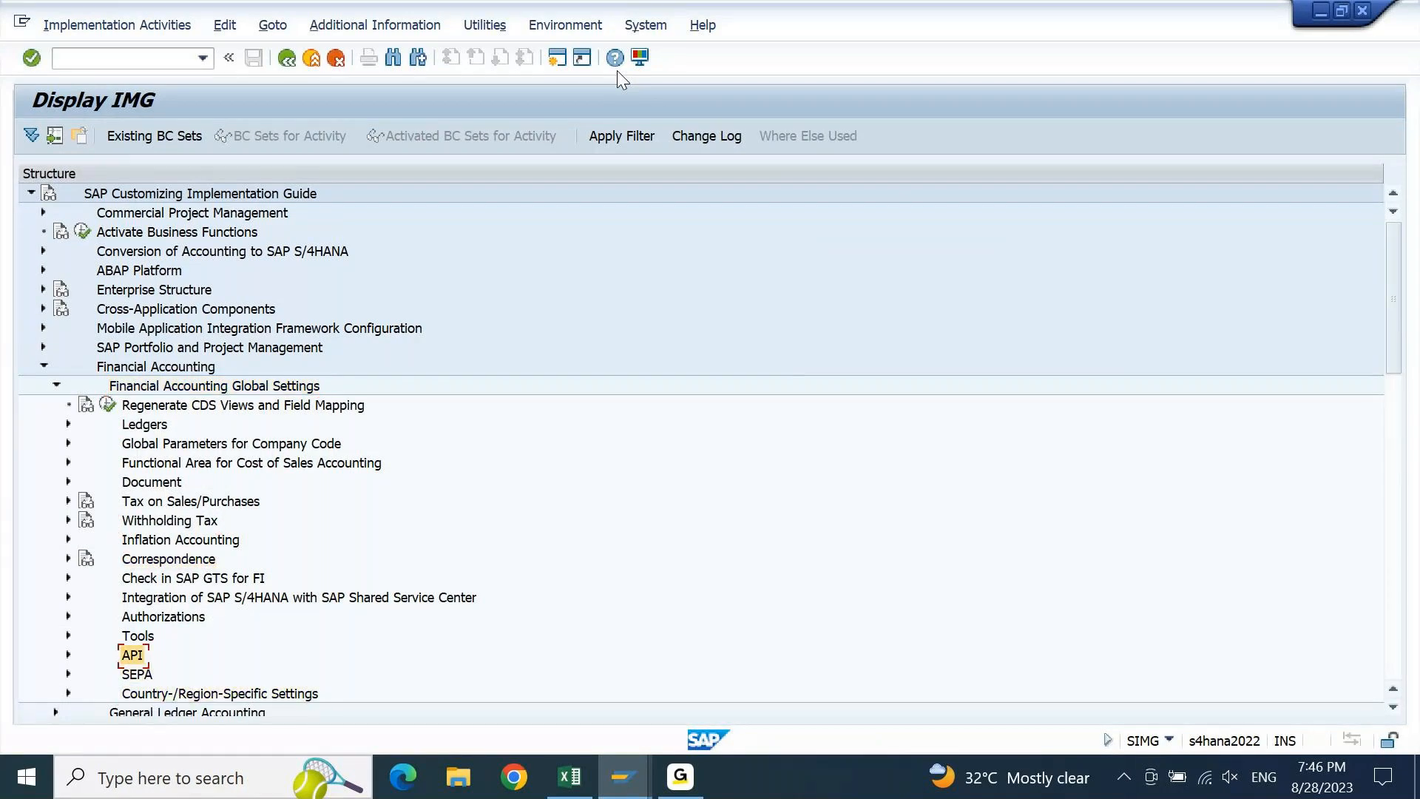
pyautogui.press('Up')
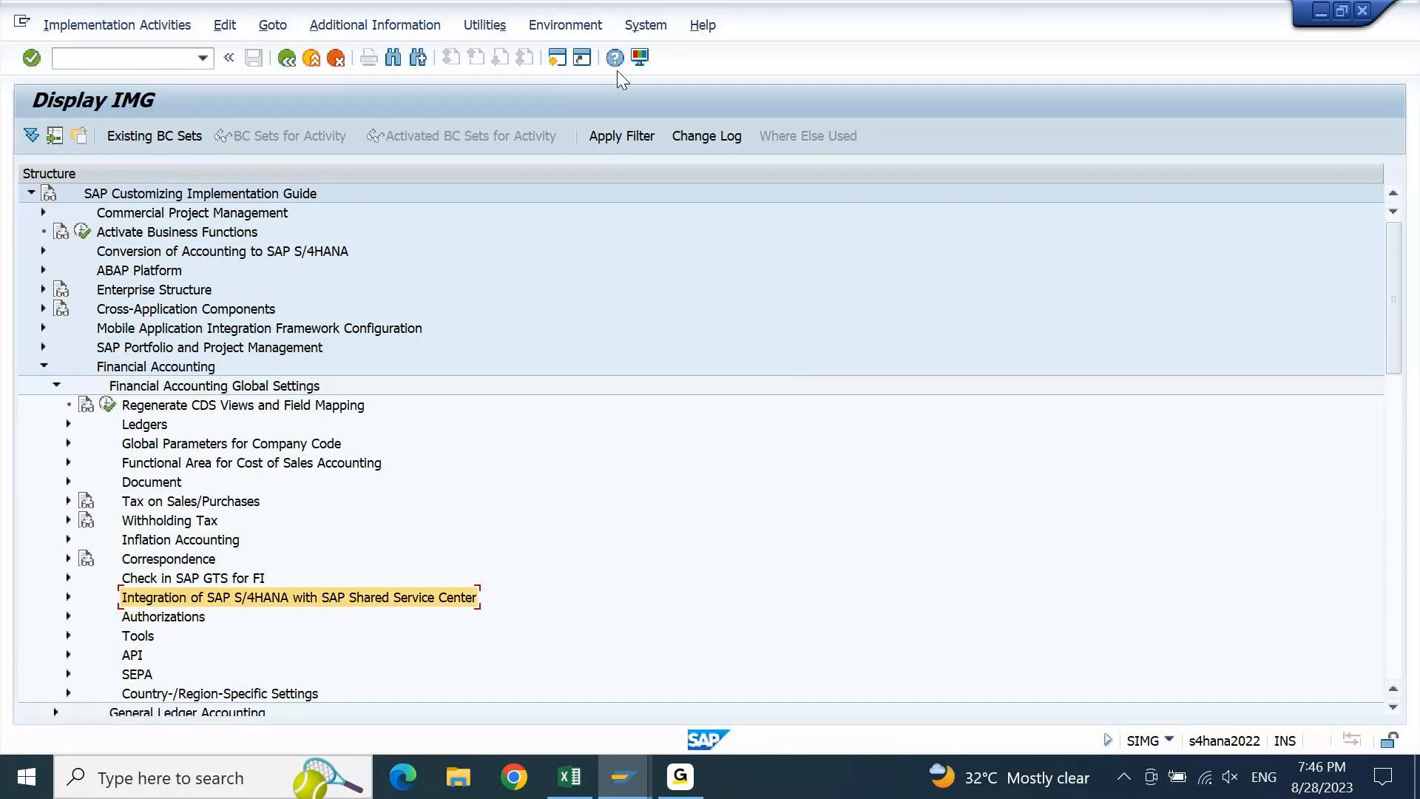
pyautogui.press('Down')
pyautogui.press('Up')
pyautogui.press('Up')
pyautogui.press('Up')
pyautogui.press('Up')
pyautogui.press('Up')
pyautogui.press('Up')
pyautogui.press('Up')
pyautogui.press('Up')
pyautogui.press('Up')
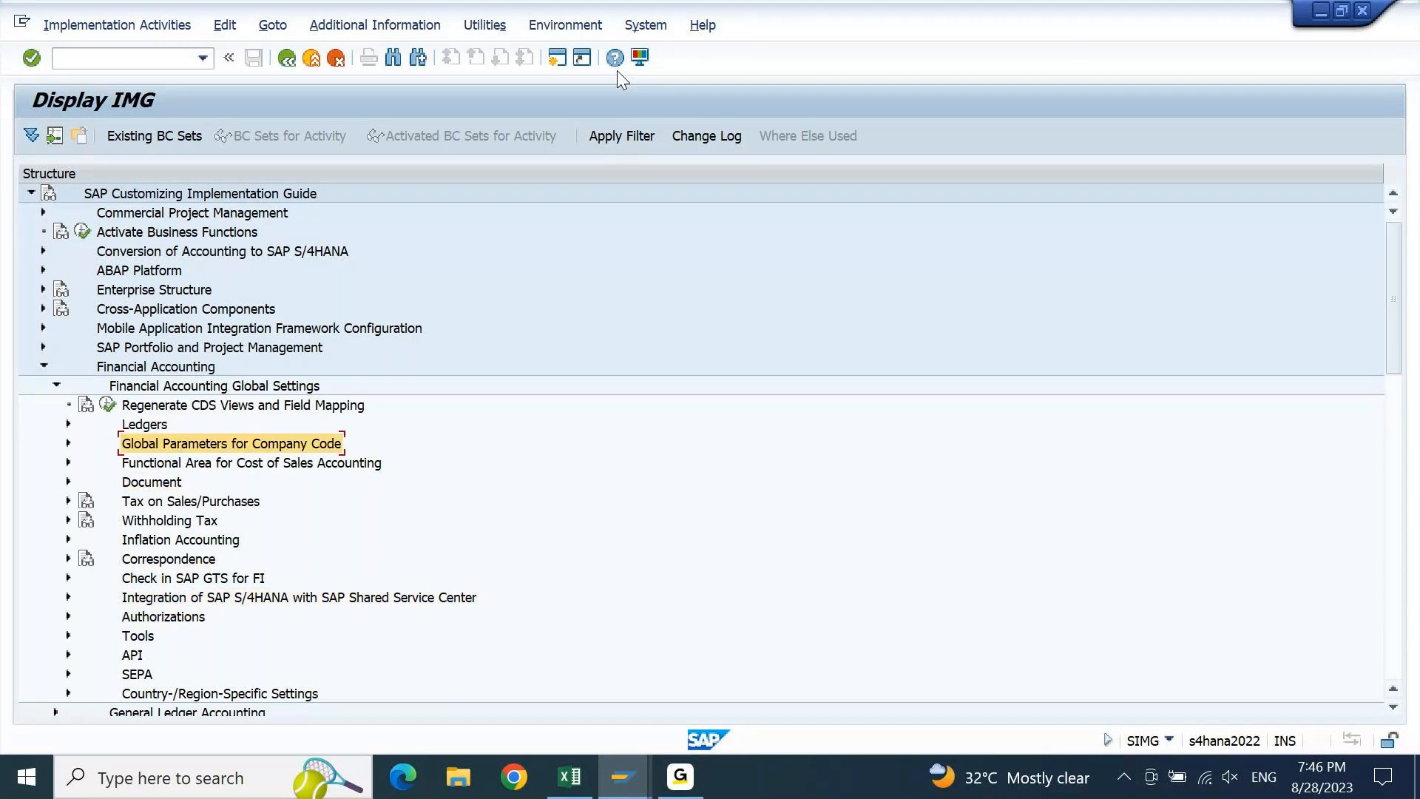
# Expand Ledgers and run the activity Execute Consistency Check of General Ledger Settings
pyautogui.press('Up')
pyautogui.press('Right')
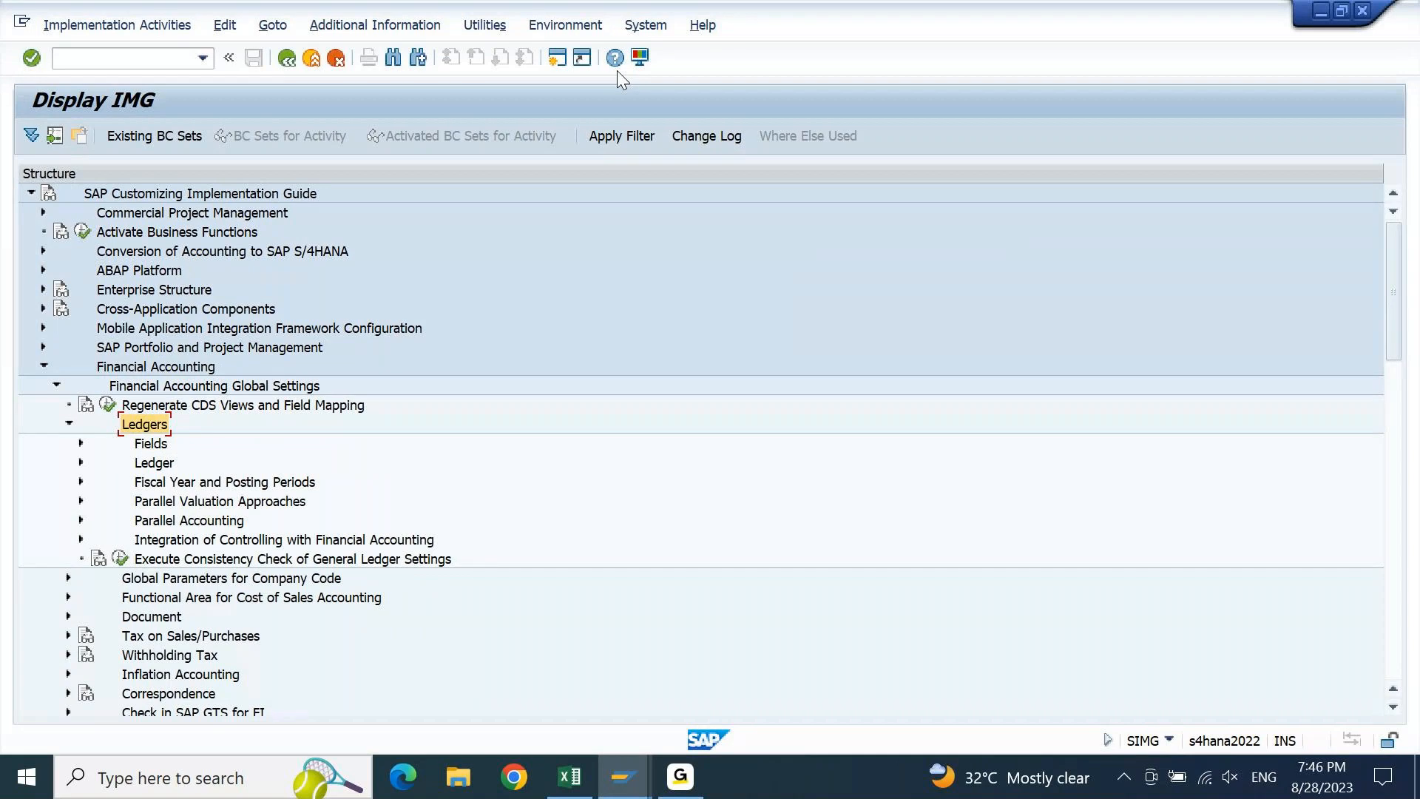
pyautogui.press('Down')
pyautogui.press('Down')
pyautogui.press('Down')
pyautogui.press('Down')
pyautogui.press('Down')
pyautogui.press('Down')
pyautogui.press('Down')
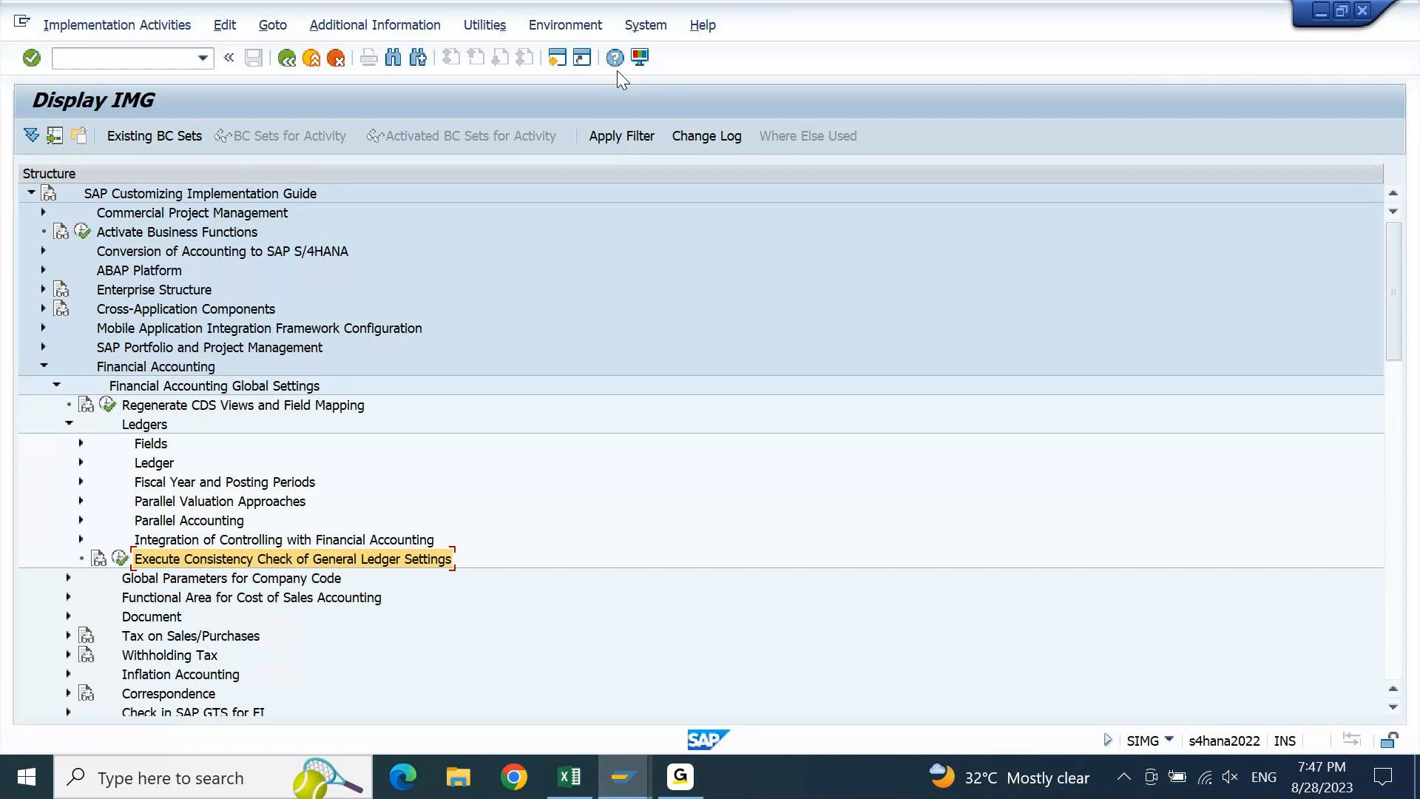
pyautogui.press('F8')
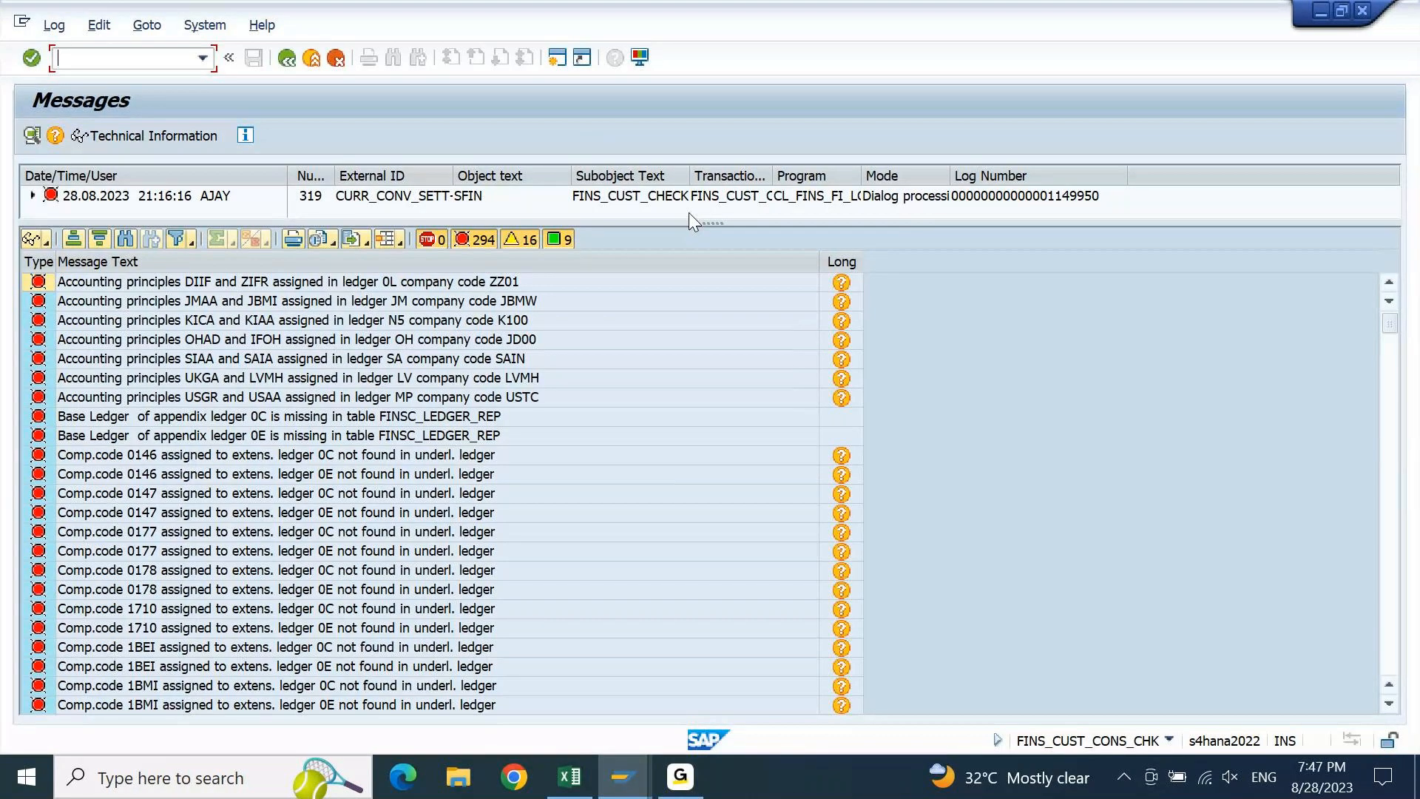
# Search the consistency check's message texts for *BMW* and go through the successive hits
pyautogui.click(272, 323)
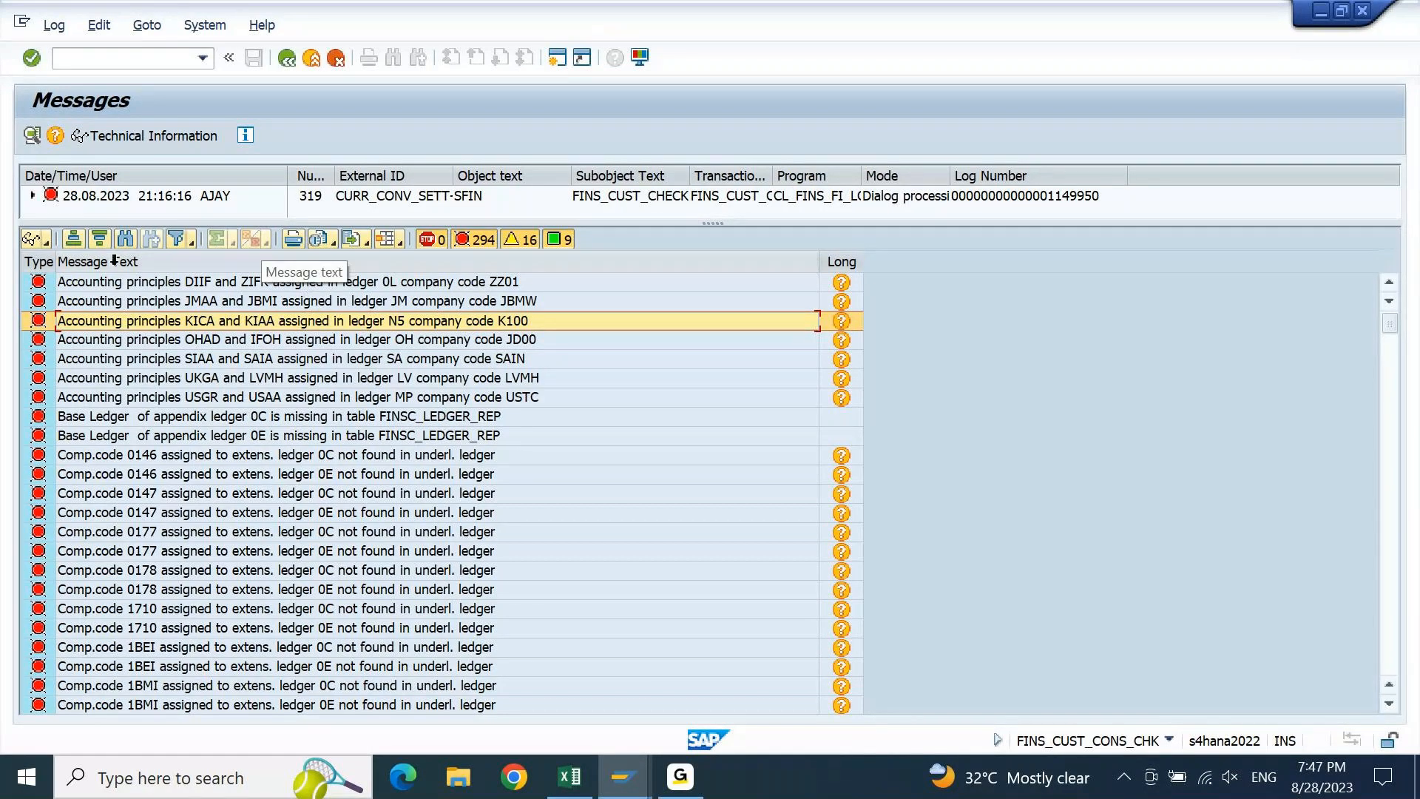
pyautogui.click(128, 239)
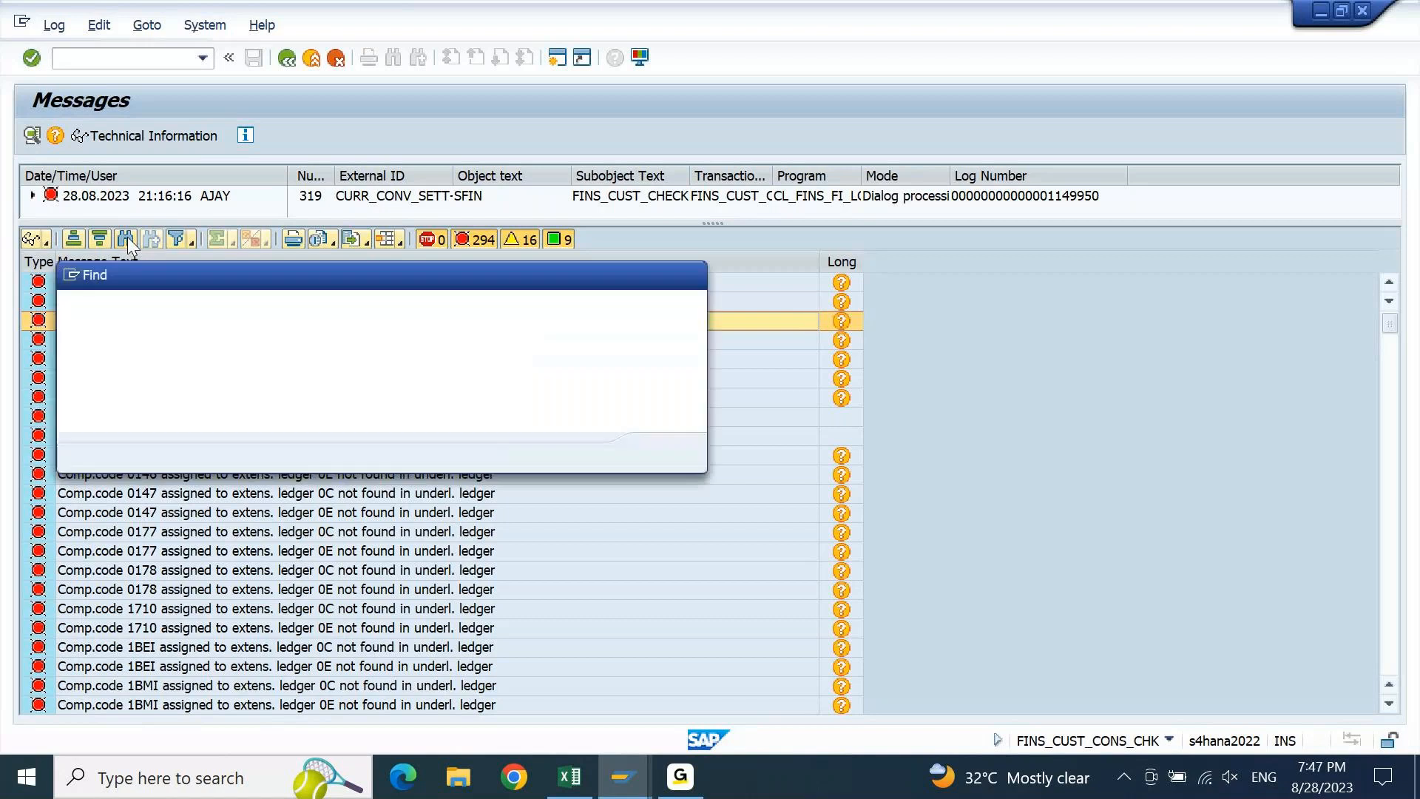
pyautogui.write('*BMW')
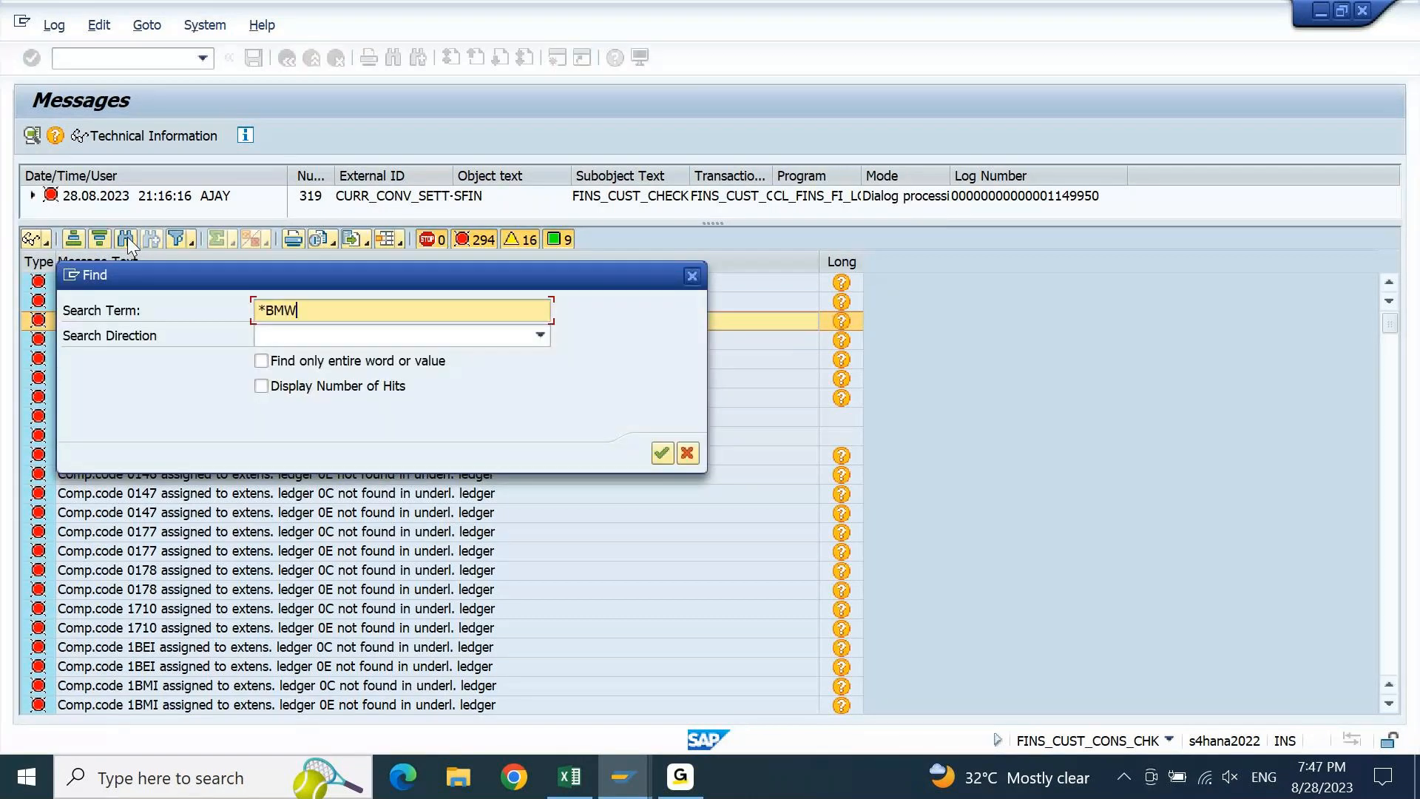
pyautogui.write('*')
pyautogui.click(663, 455)
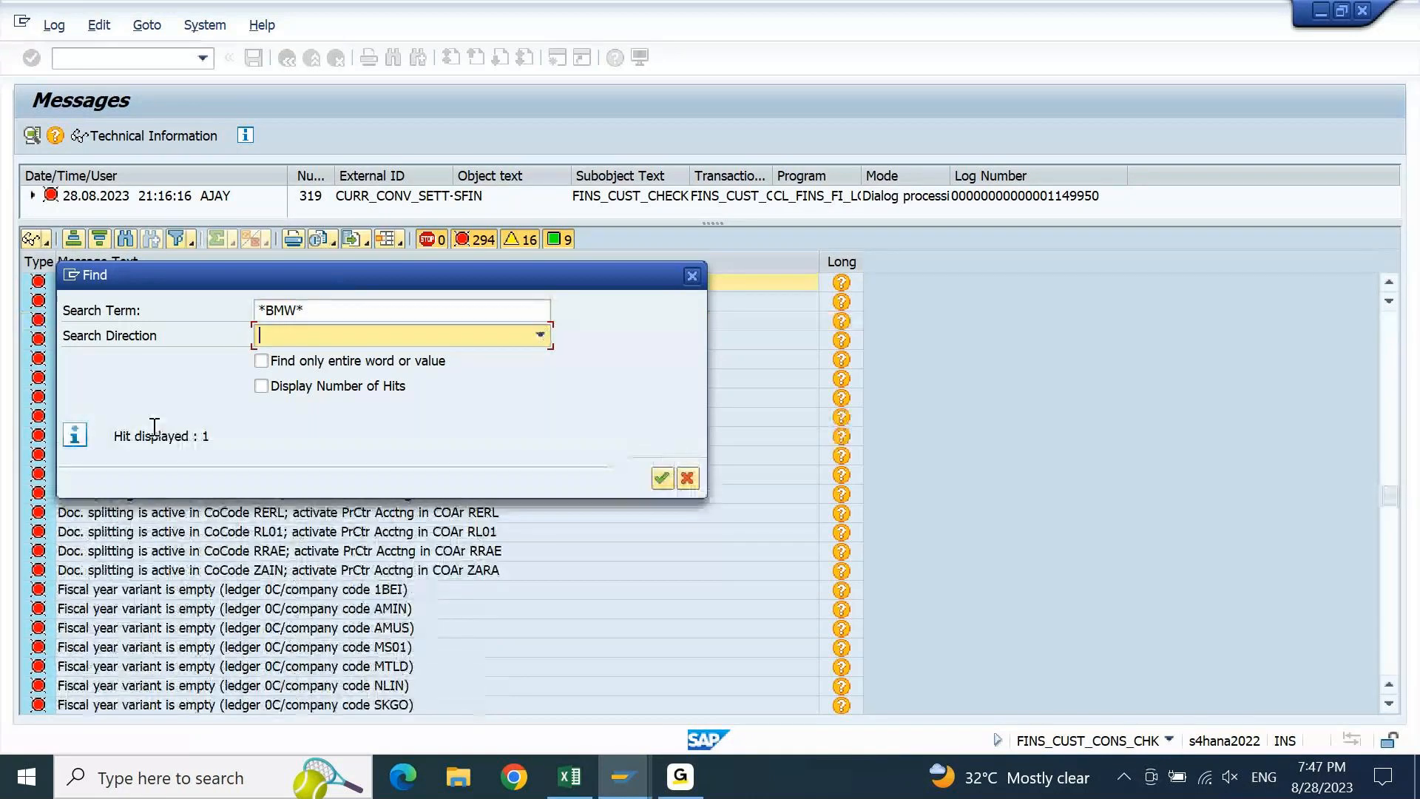
pyautogui.moveTo(402, 274); pyautogui.dragTo(982, 366)
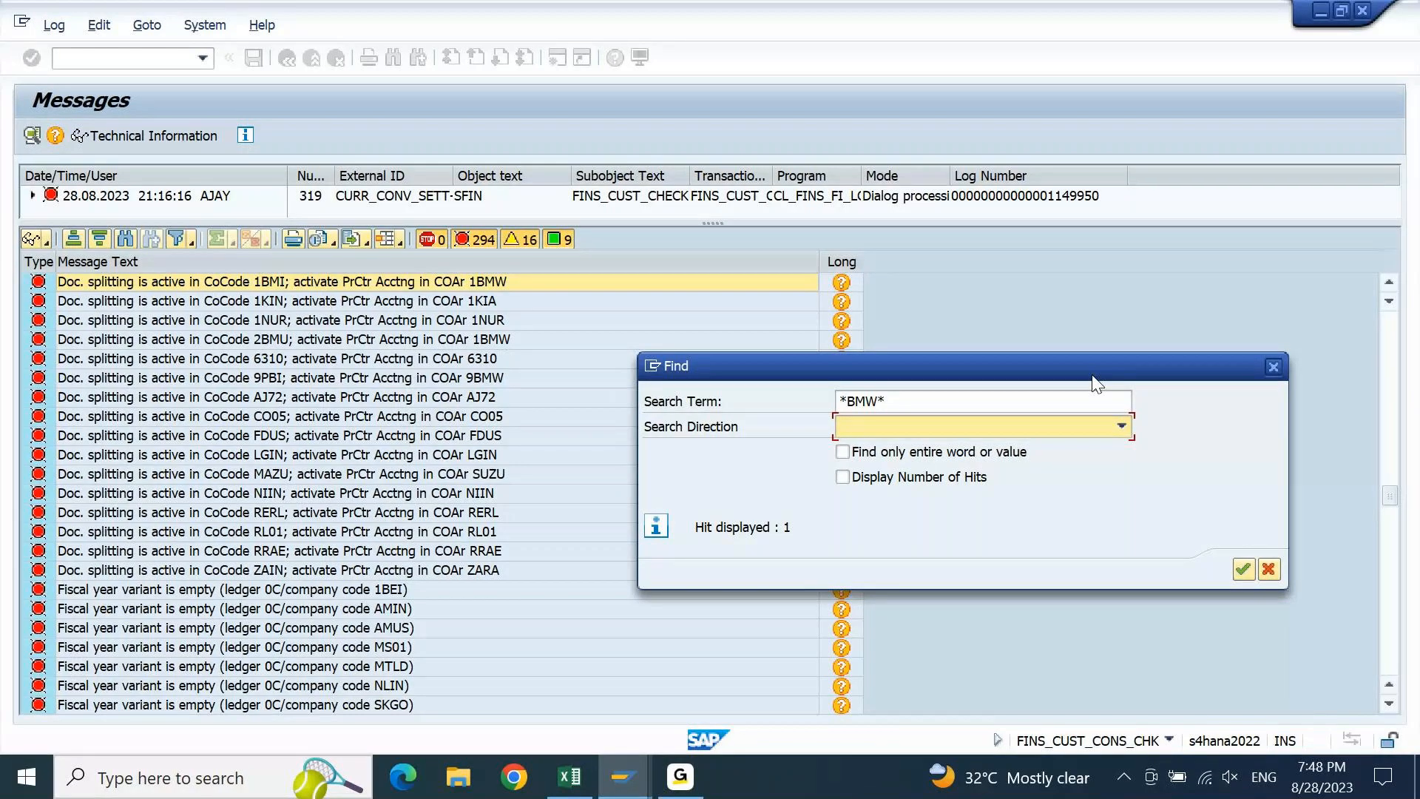
pyautogui.press('Return')
pyautogui.press('Return')
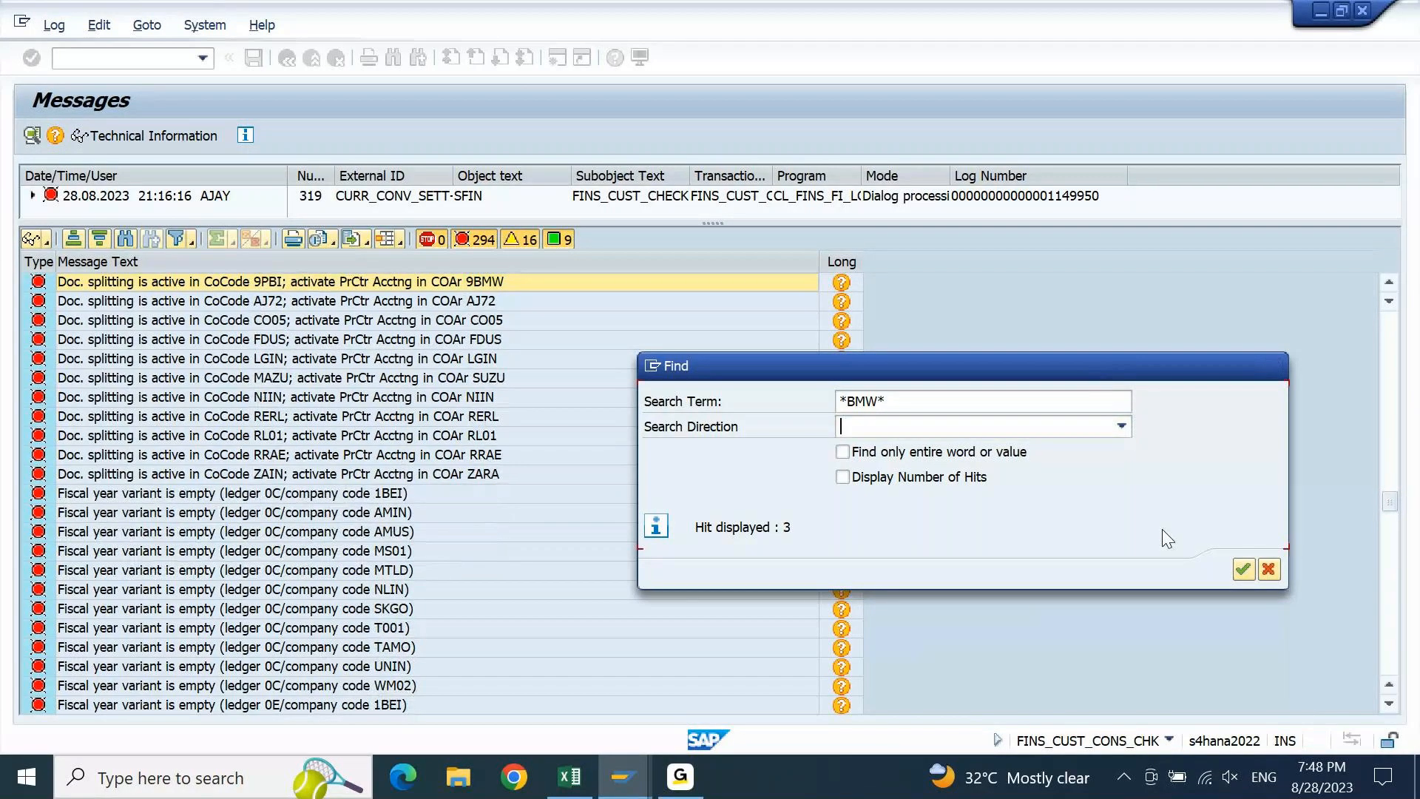
pyautogui.press('Return')
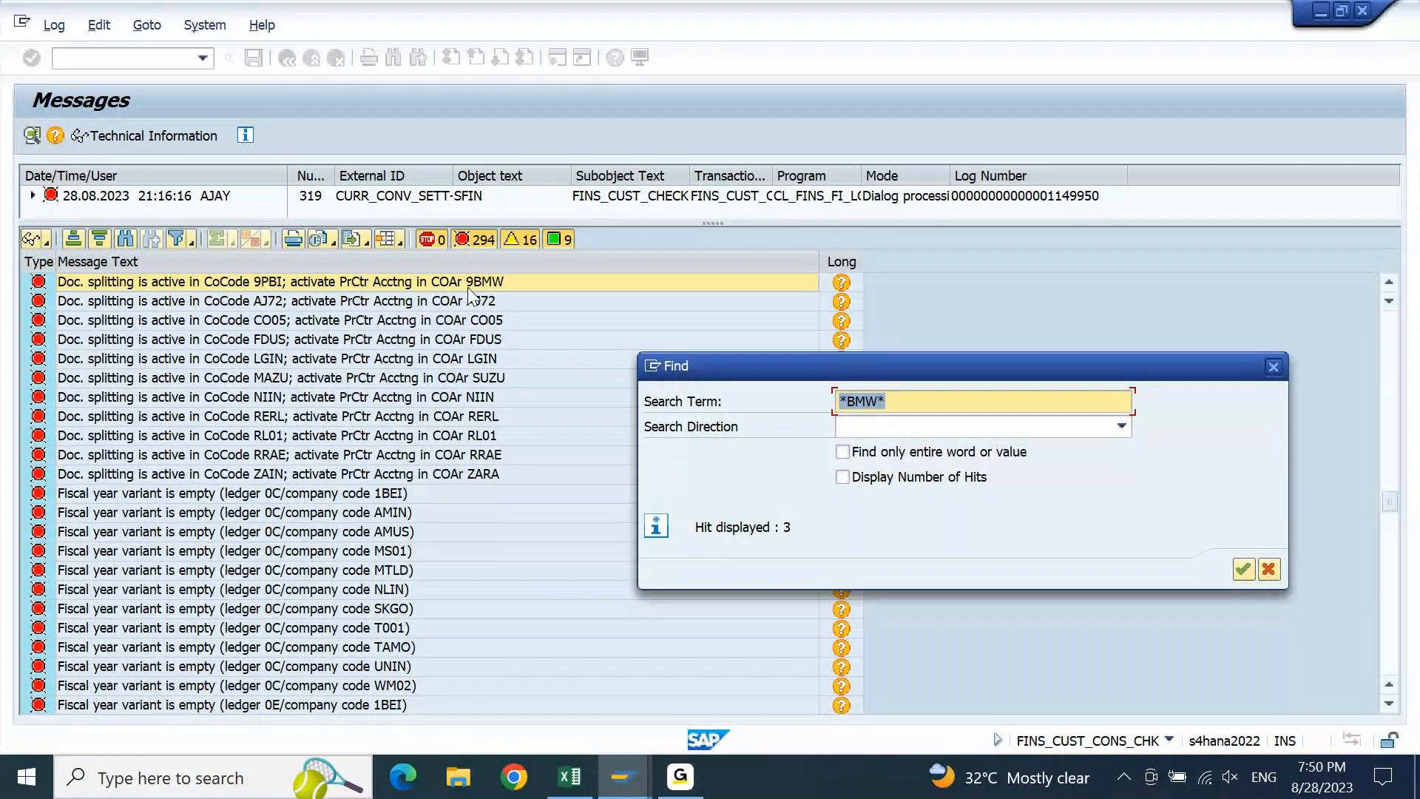
pyautogui.click(677, 773)
pyautogui.click(675, 770)
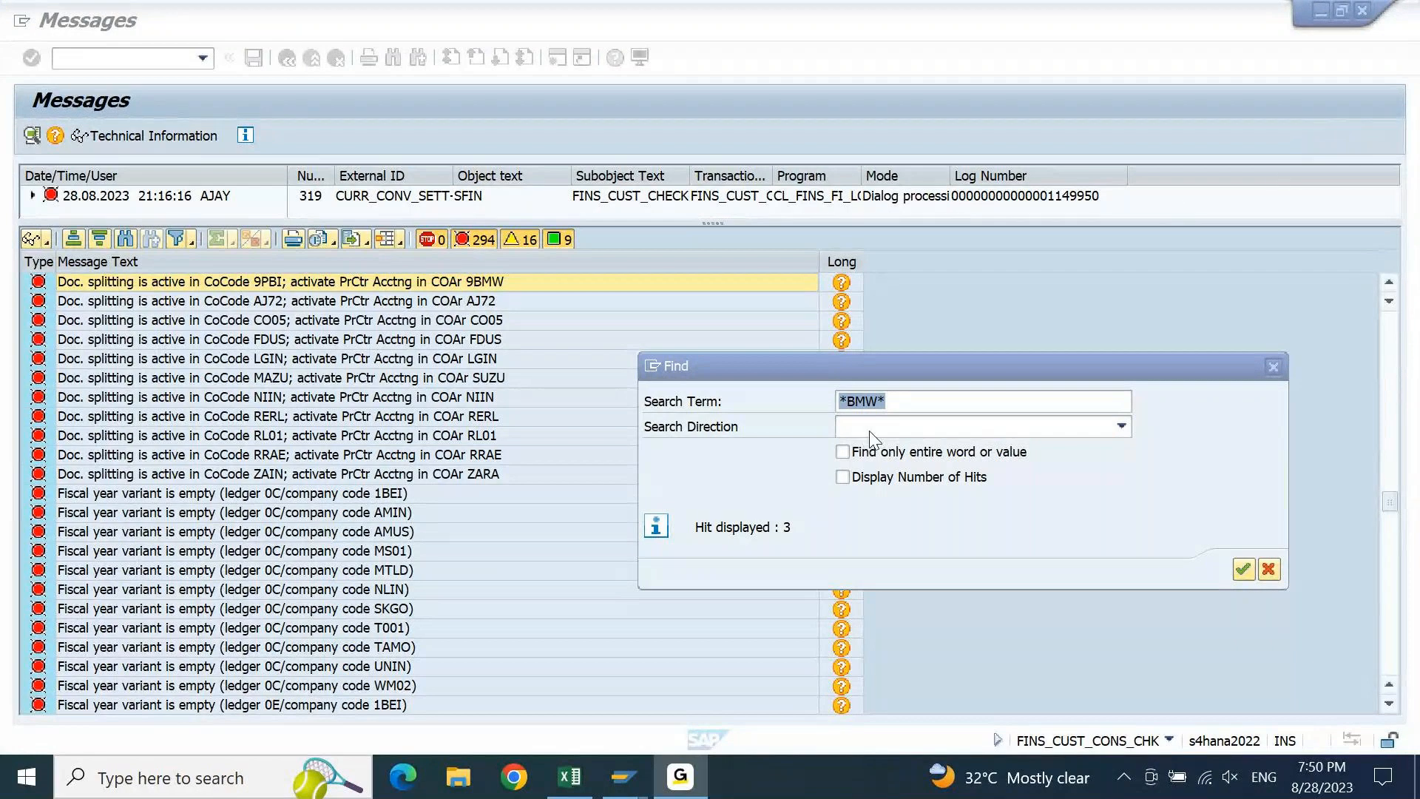
pyautogui.click(698, 793)
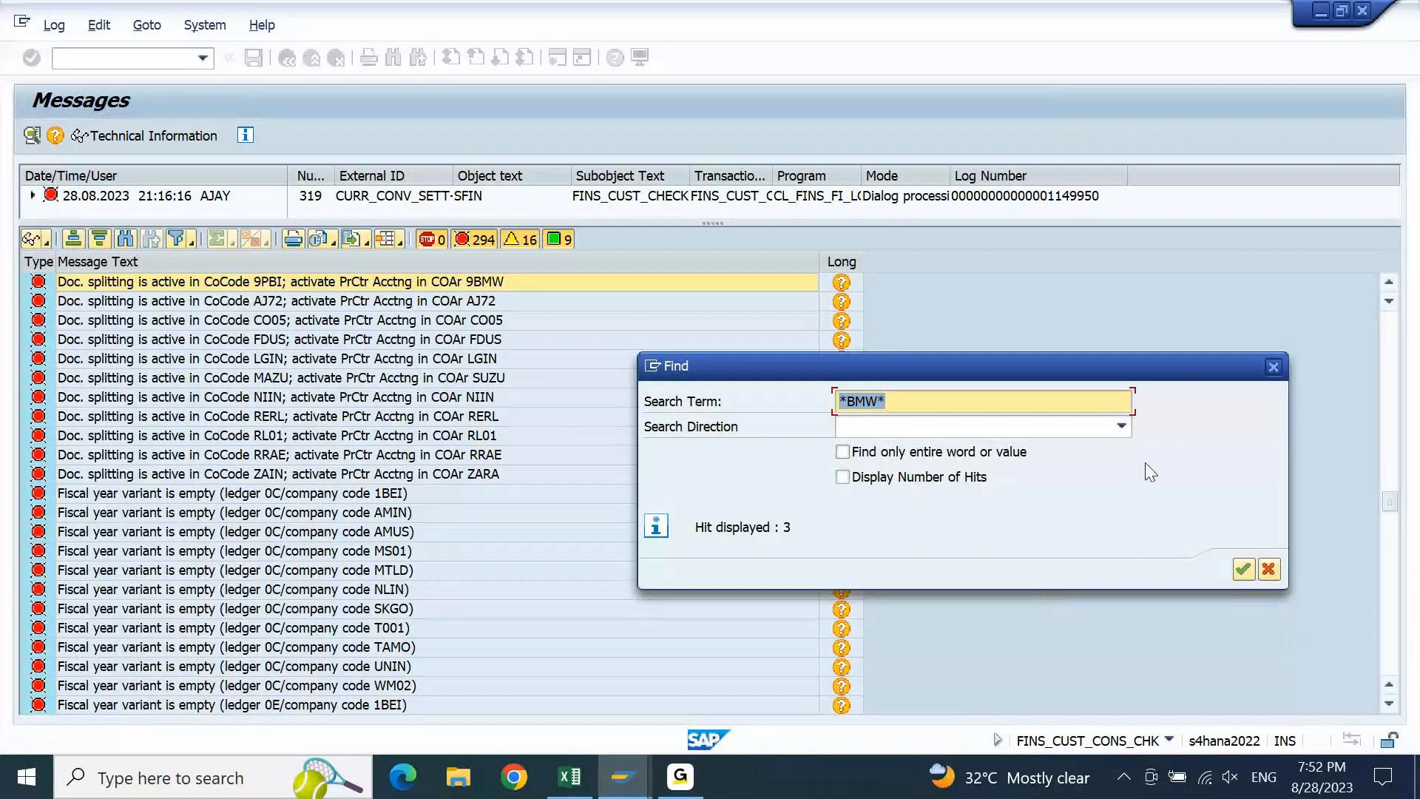
# Close the search and examine the error messages about empty fiscal year variants
pyautogui.click(1276, 367)
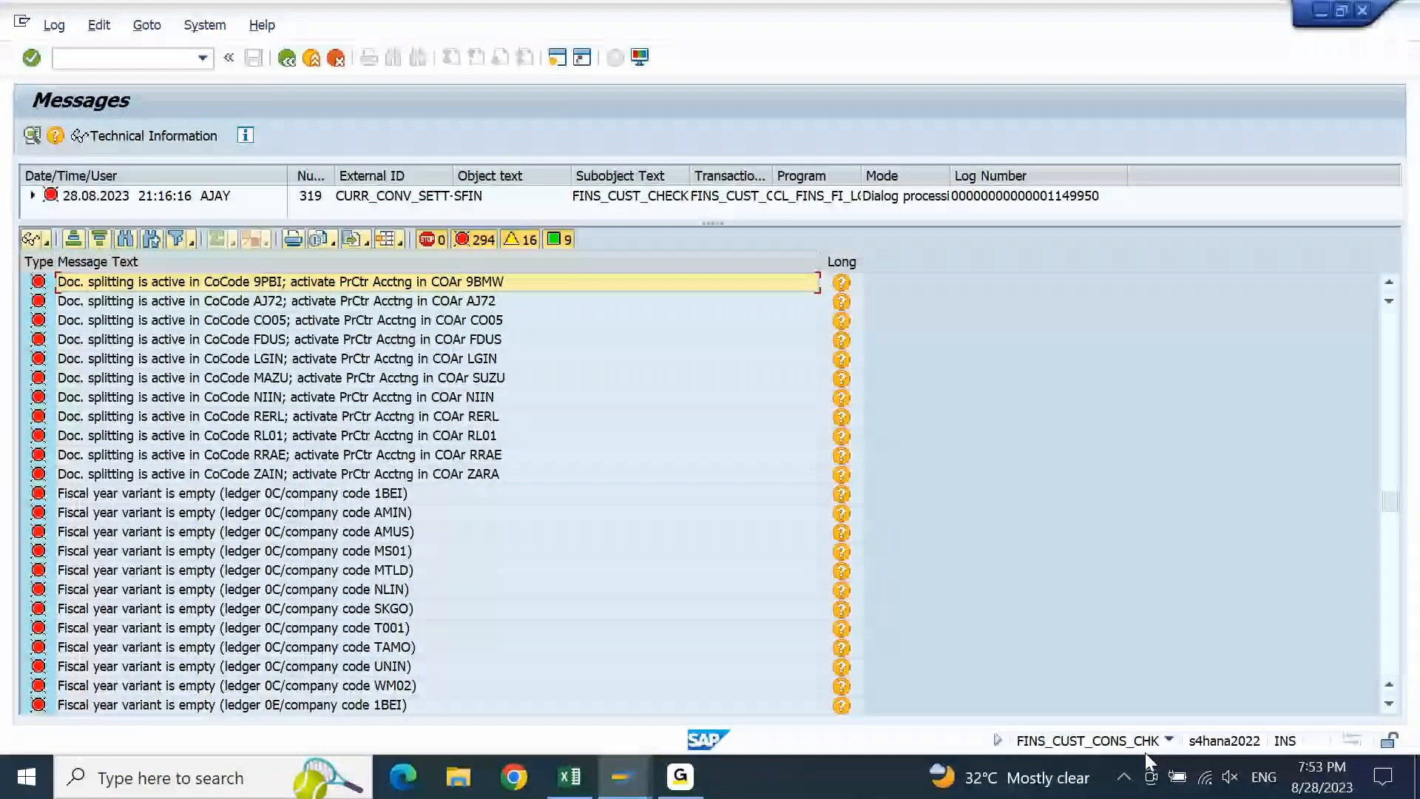
pyautogui.click(474, 533)
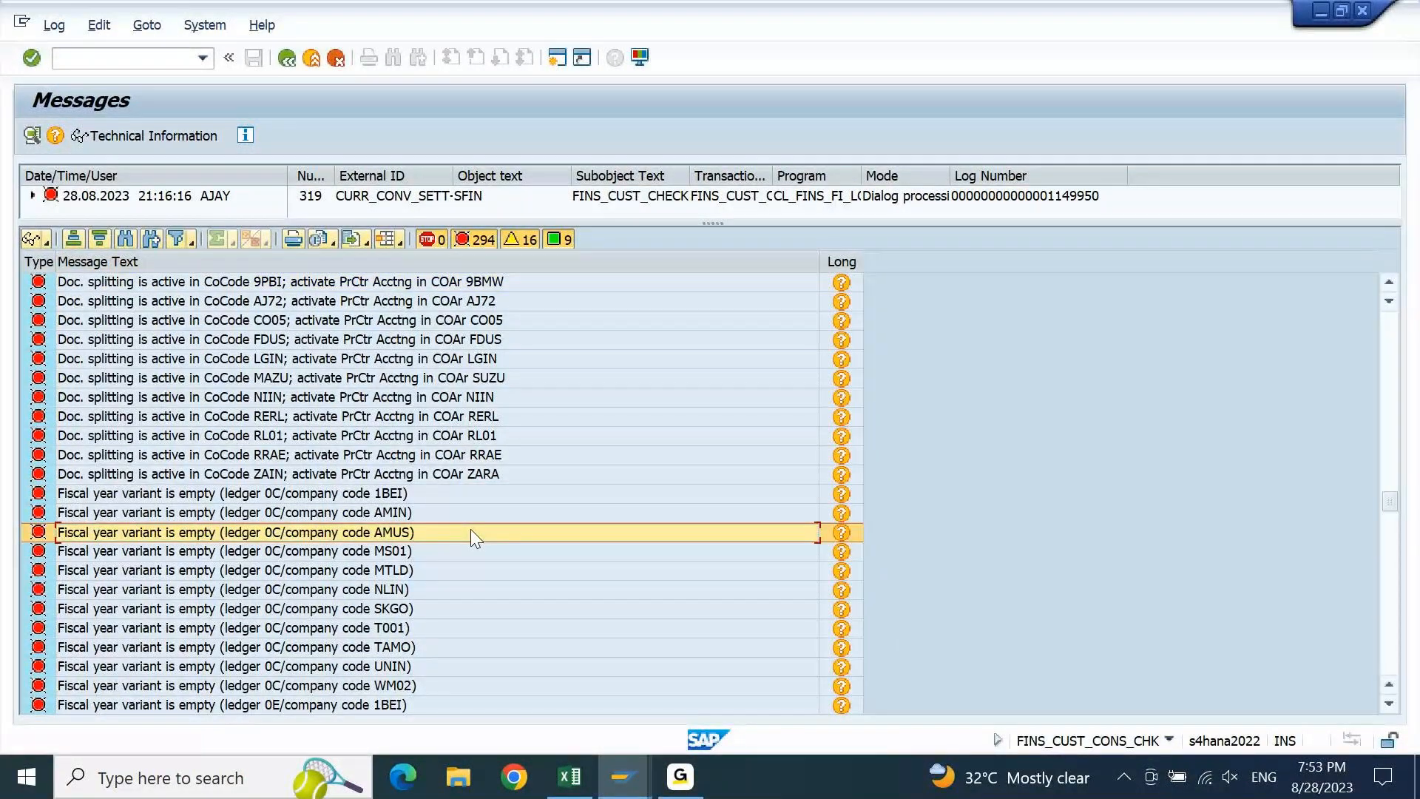
pyautogui.press('pagedown')
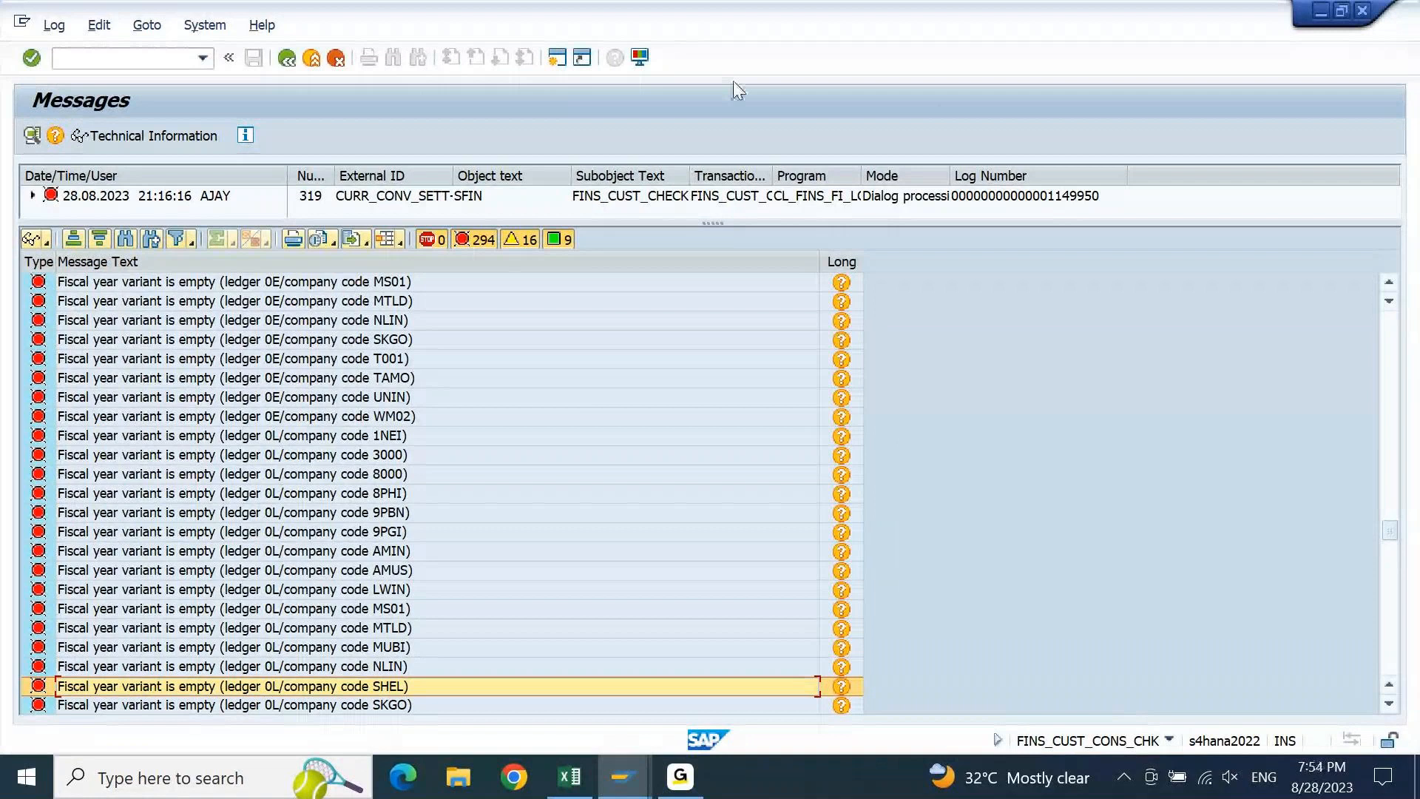
# Open a new SAP session window and start transaction SE93 for maintaining transactions
pyautogui.click(556, 59)
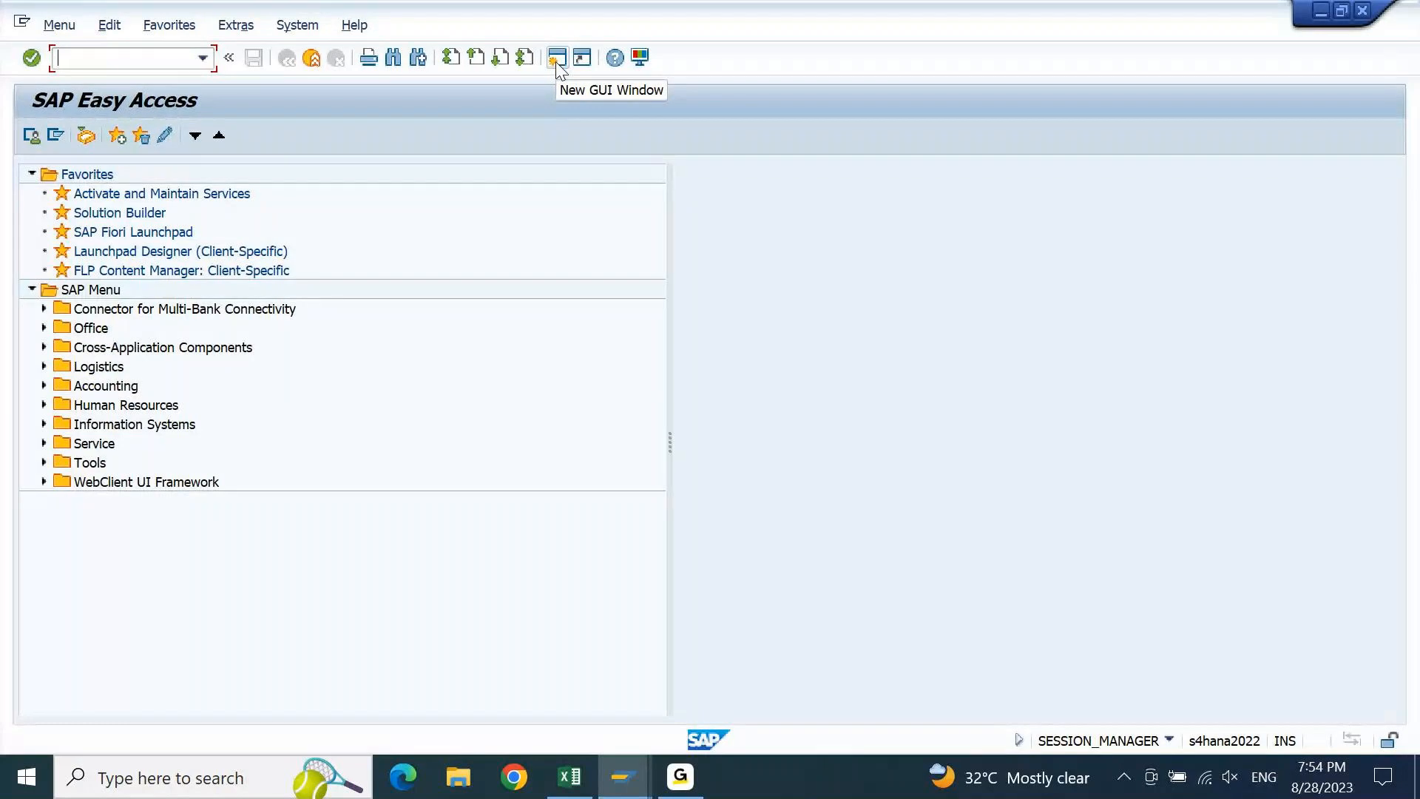
pyautogui.write('SE93')
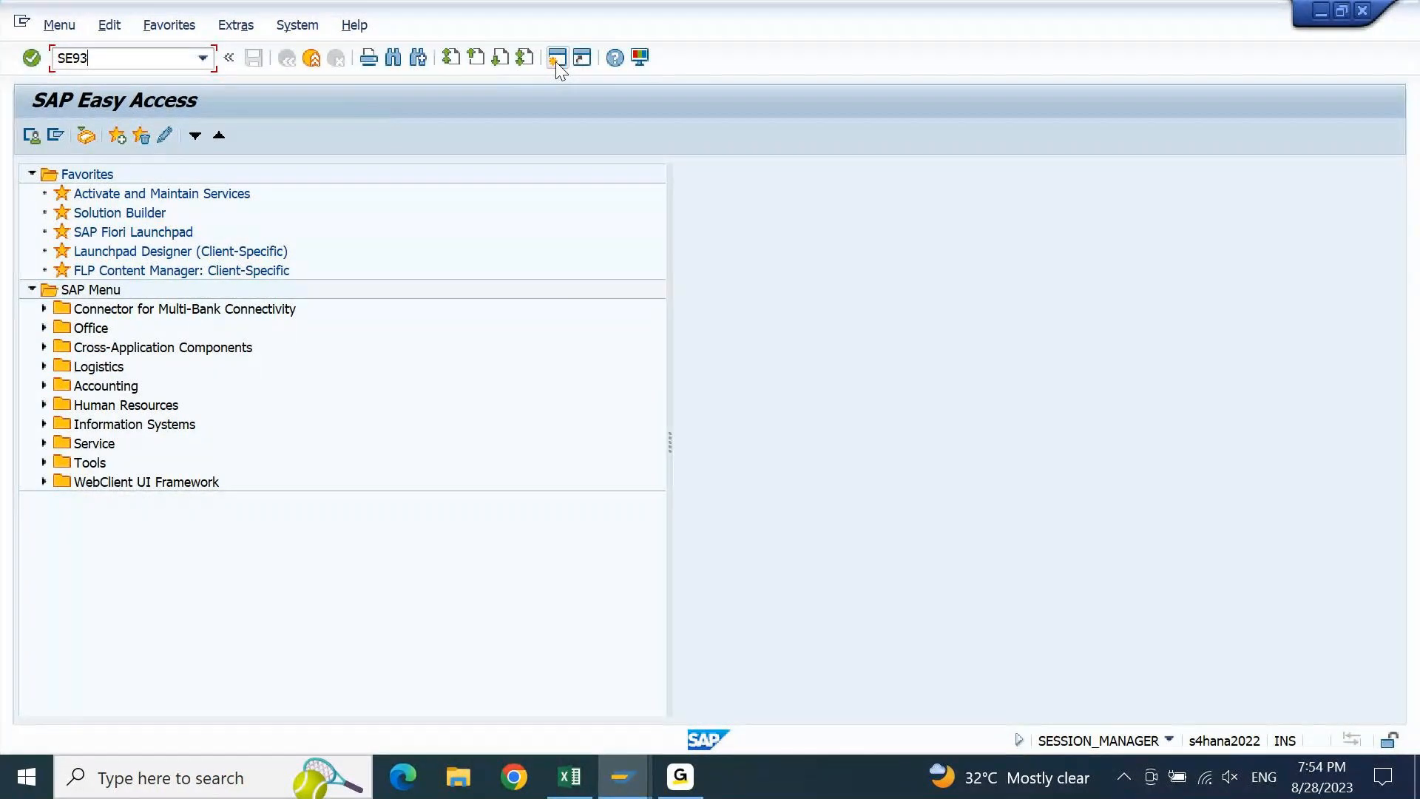
pyautogui.press('Return')
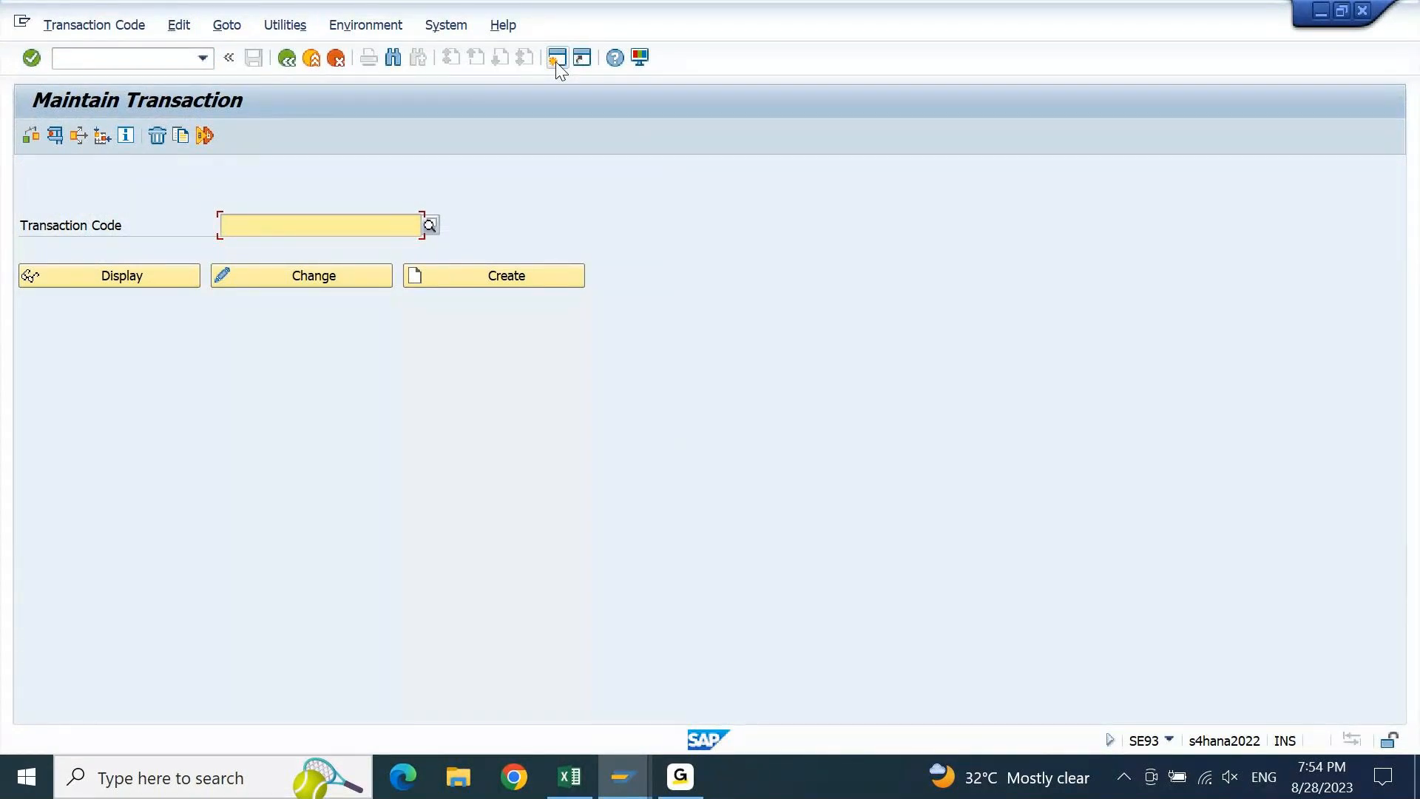
# Look up the suggested transaction codes starting with F- and with OBC, clearing each entry
pyautogui.write('F-')
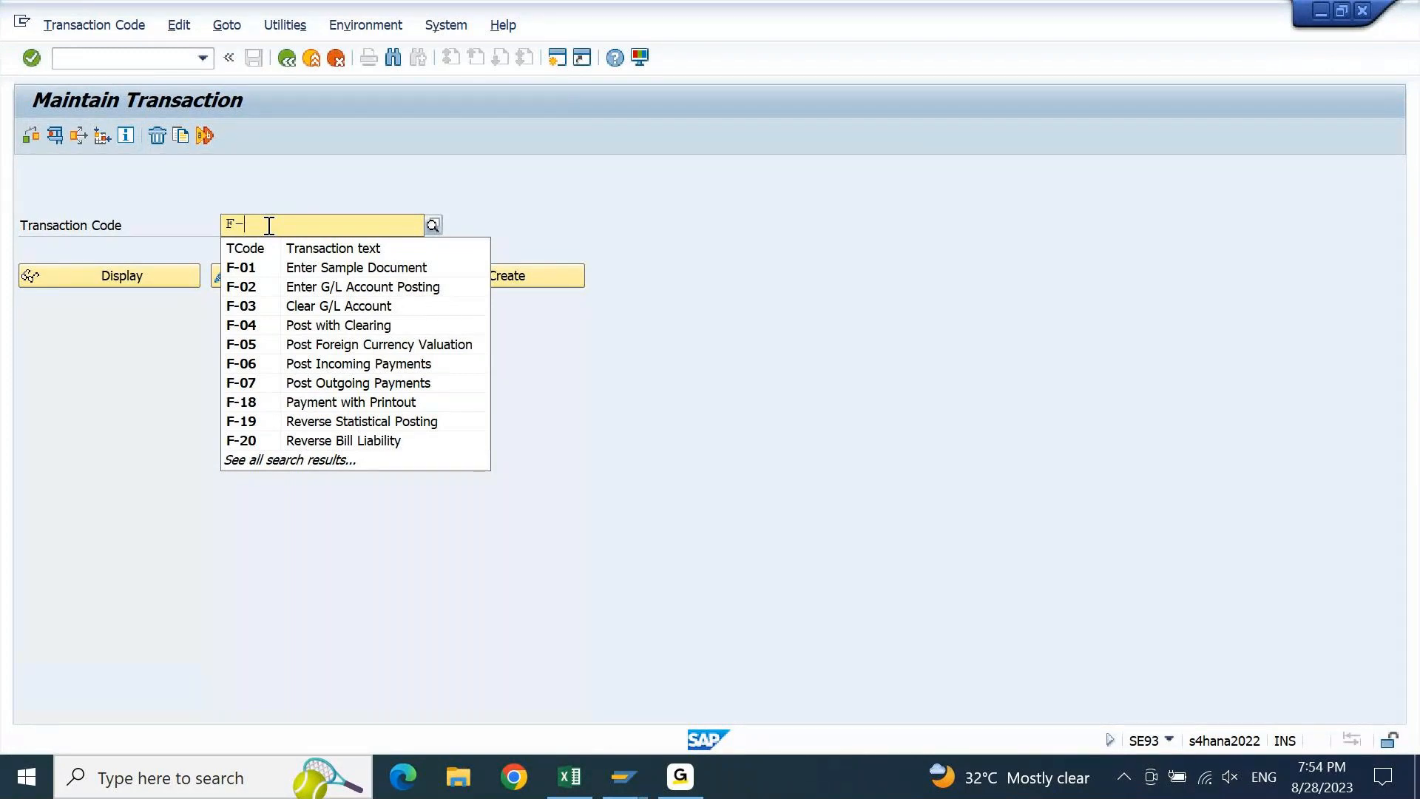
pyautogui.press('BackSpace')
pyautogui.press('BackSpace')
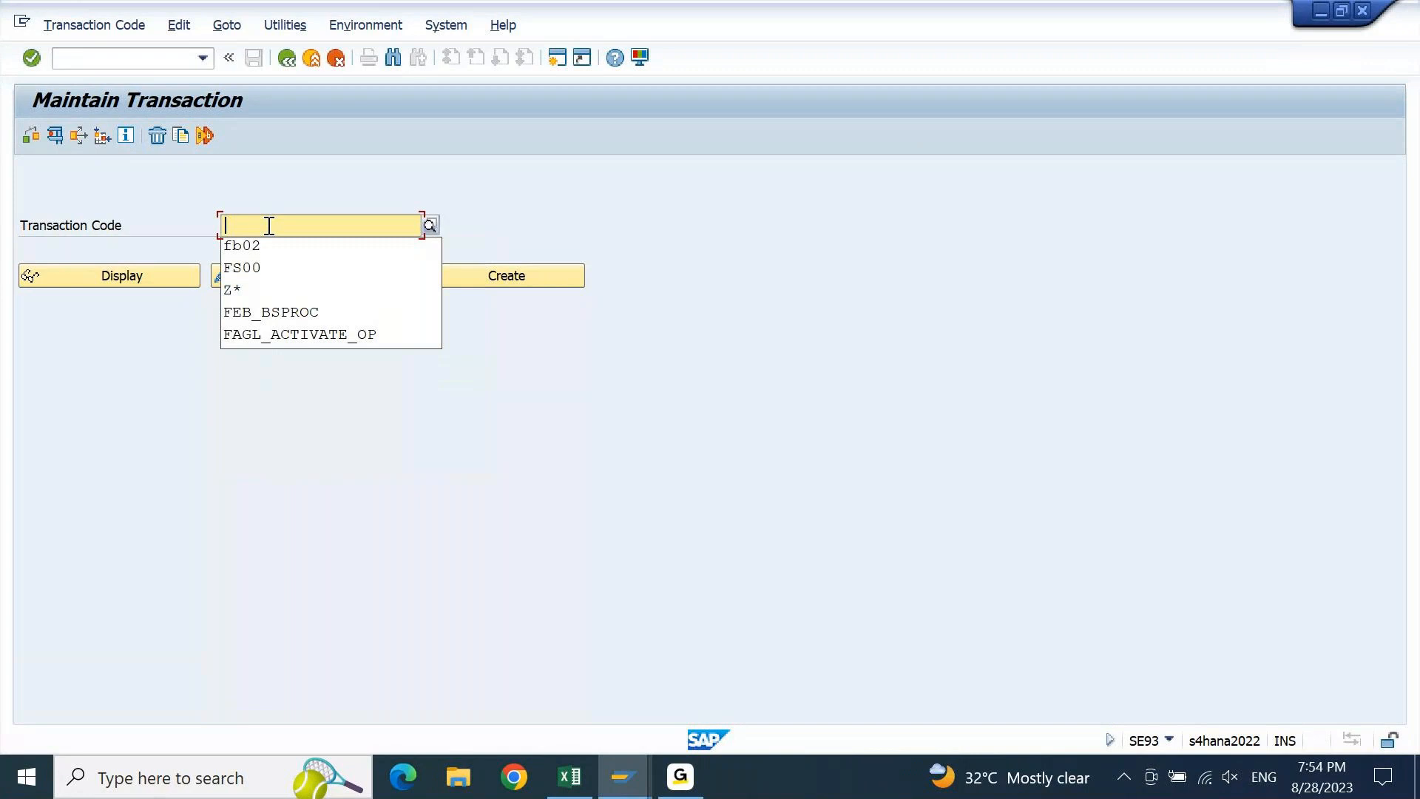
pyautogui.write('OBC')
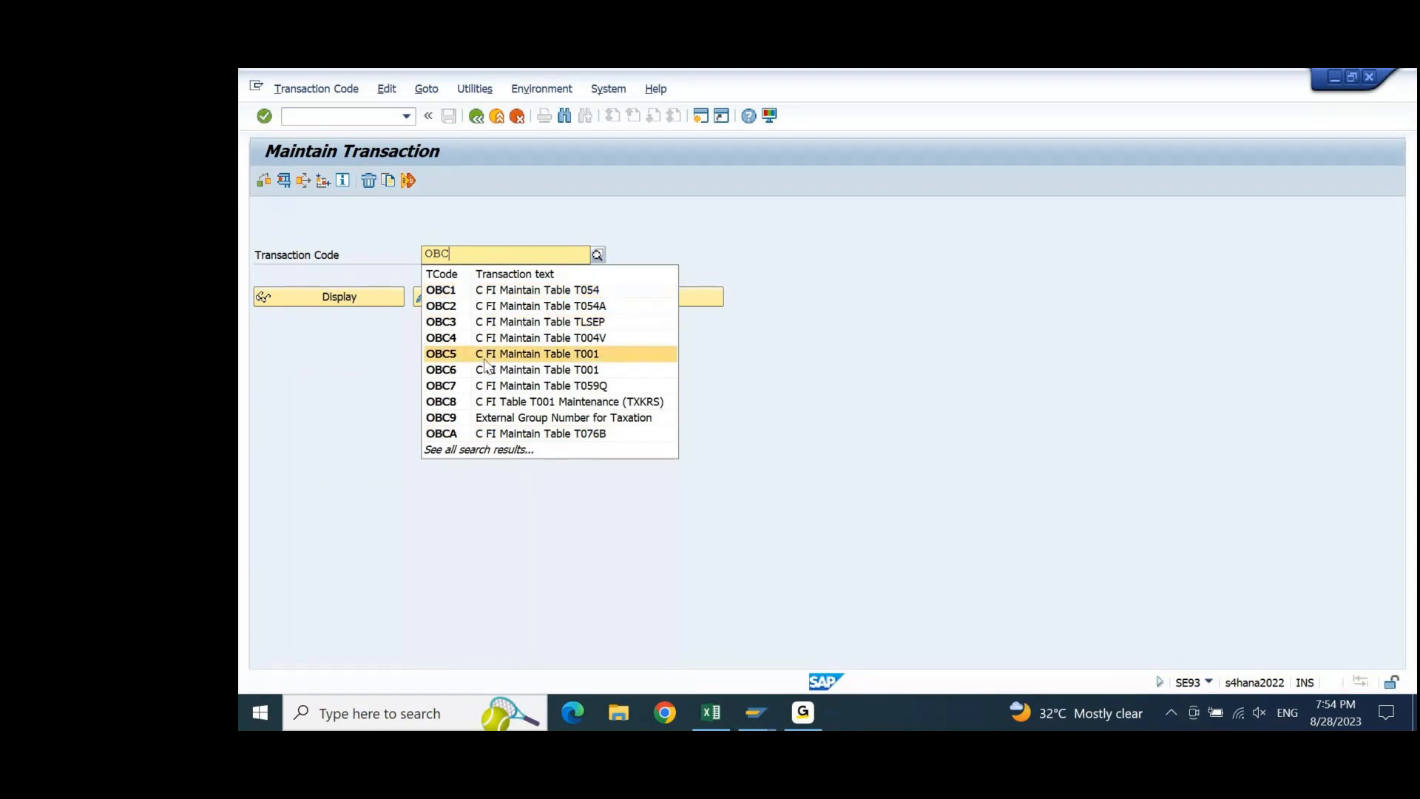
pyautogui.press('BackSpace')
pyautogui.press('BackSpace')
pyautogui.press('BackSpace')
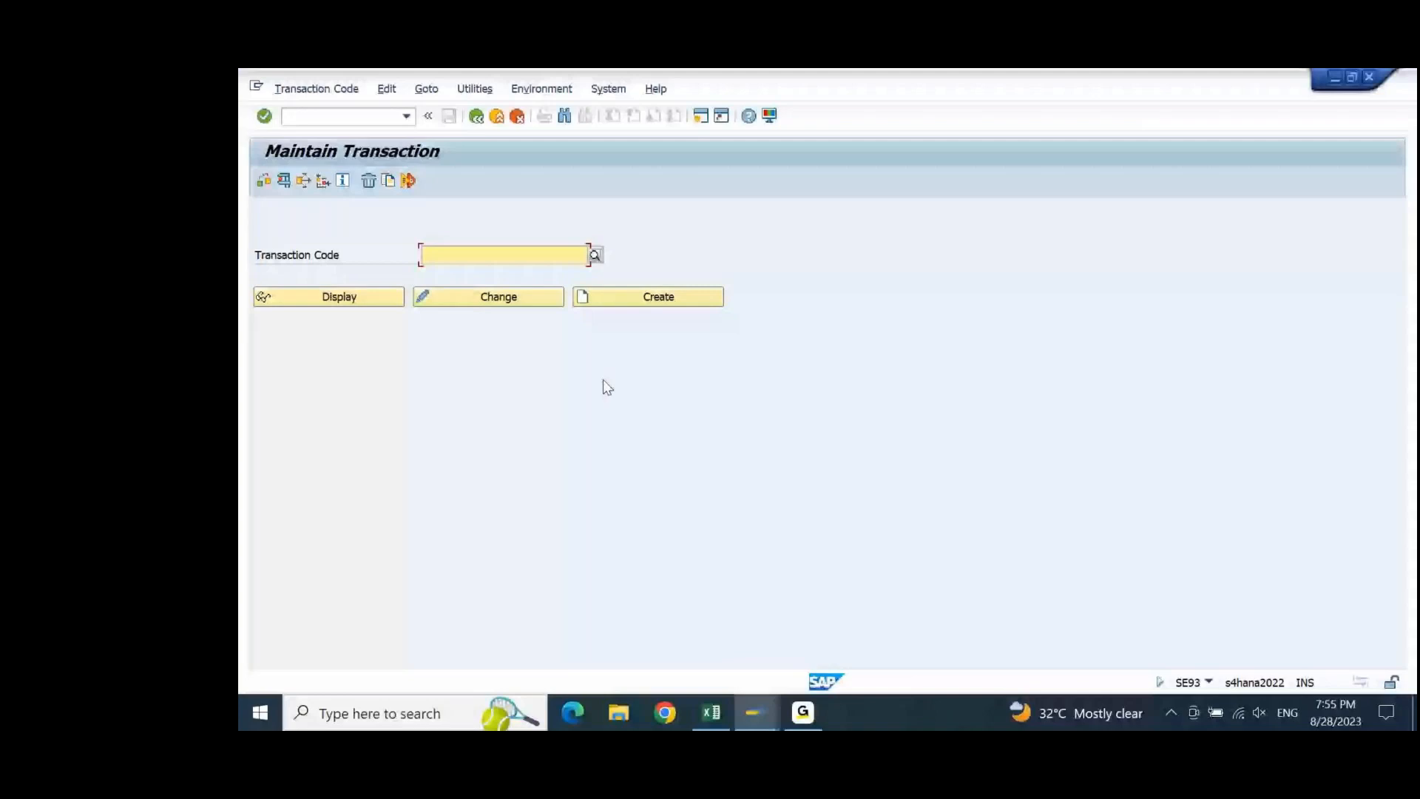
# Look up transaction codes starting with FINS_CUST and choose FINS_CUST_CONS_CHK_P, the customizing check that runs like a posting
pyautogui.write('FINS_CUST')
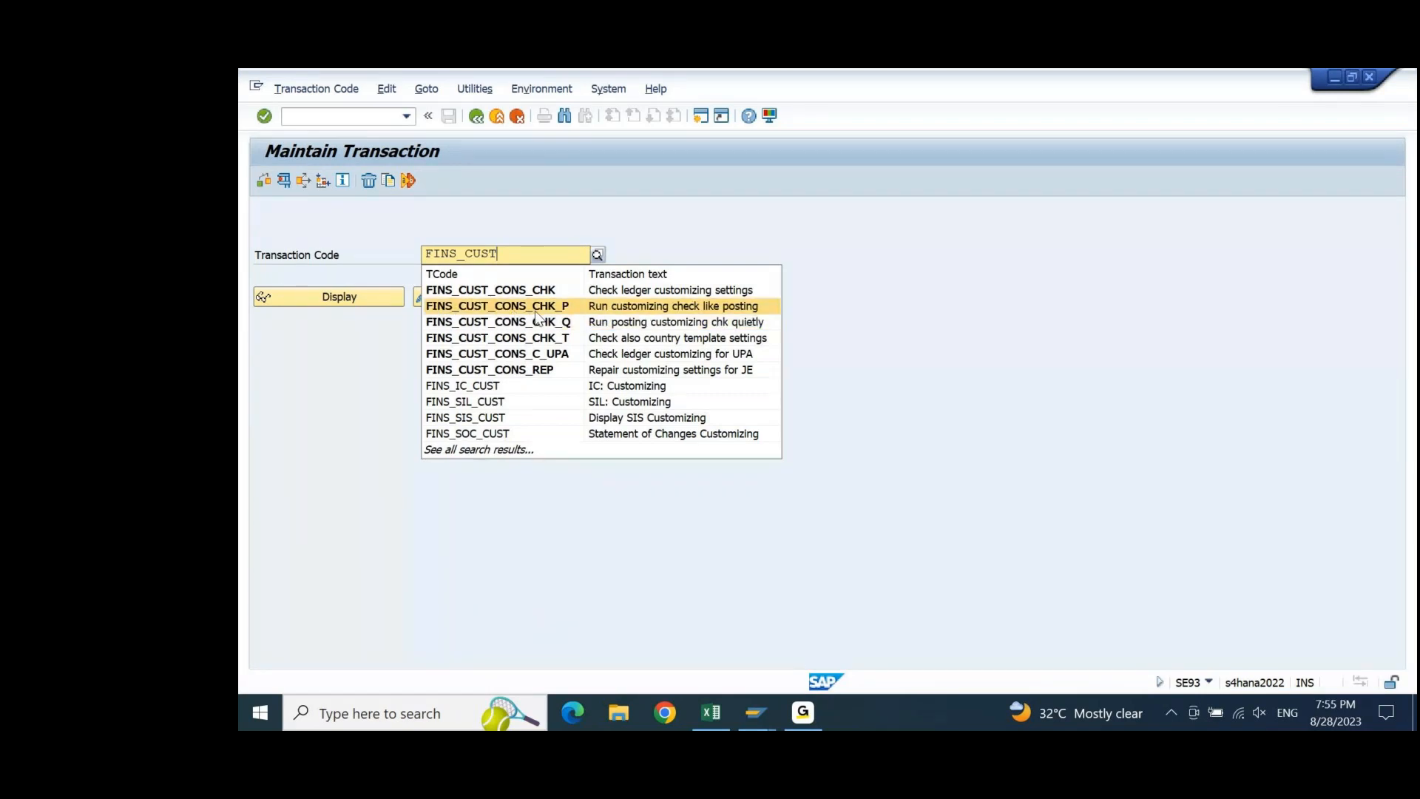
pyautogui.click(607, 309)
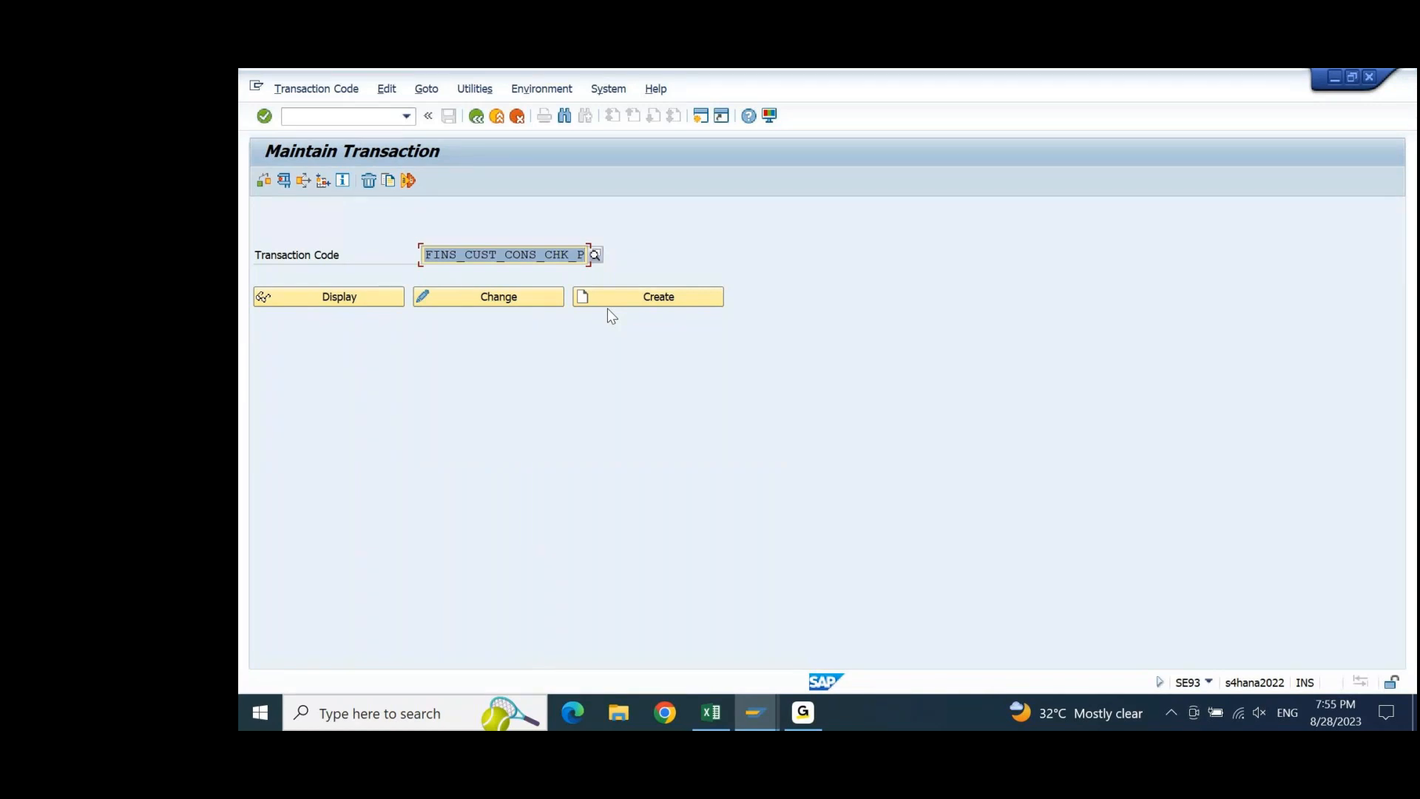
pyautogui.click(287, 185)
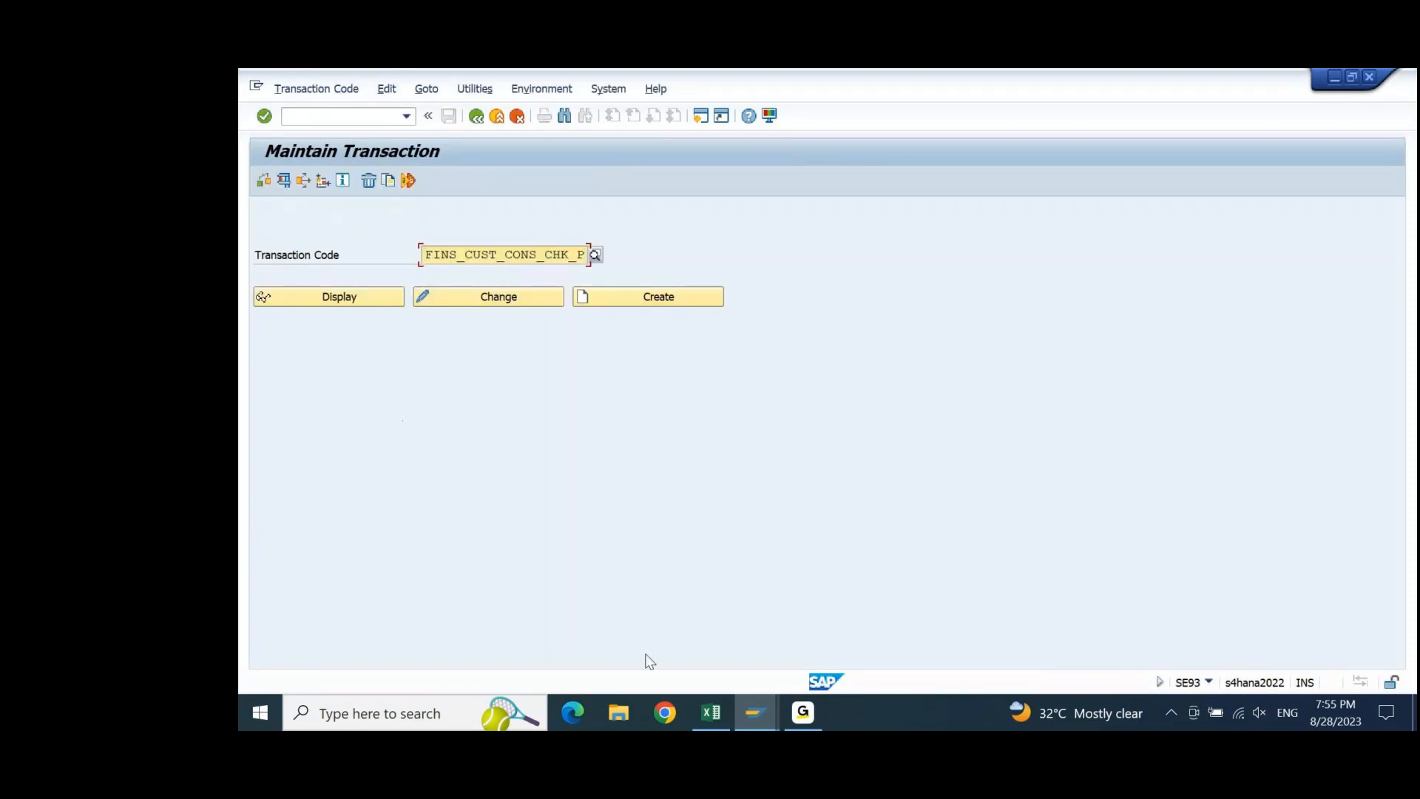
# Switch to the Excel notes and record FINS_CUST_CONS_CHK_P in C2038 beside the consistency check title
pyautogui.click(709, 708)
pyautogui.press('Right')
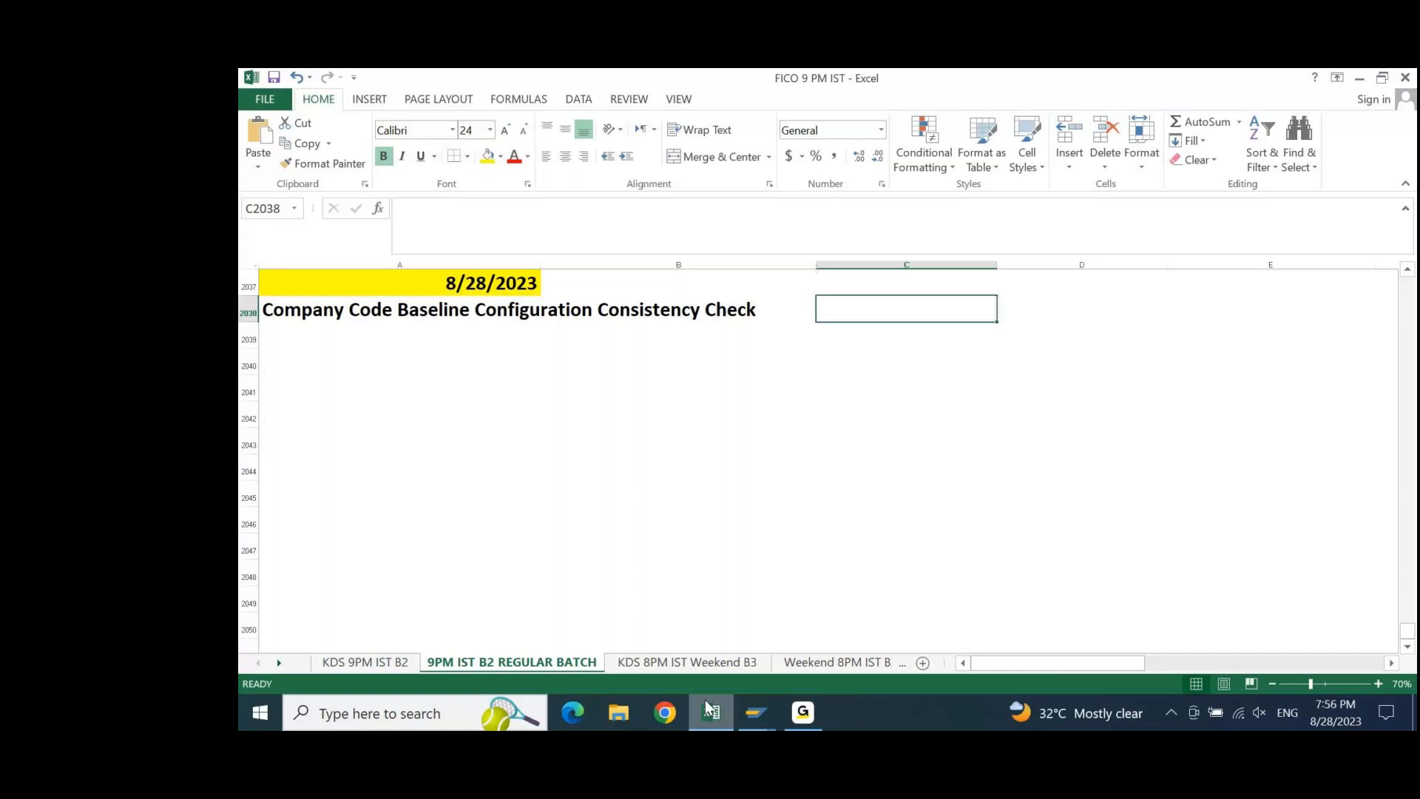
pyautogui.write('FINS_CUST_CONS_CHK_P')
pyautogui.press('Return')
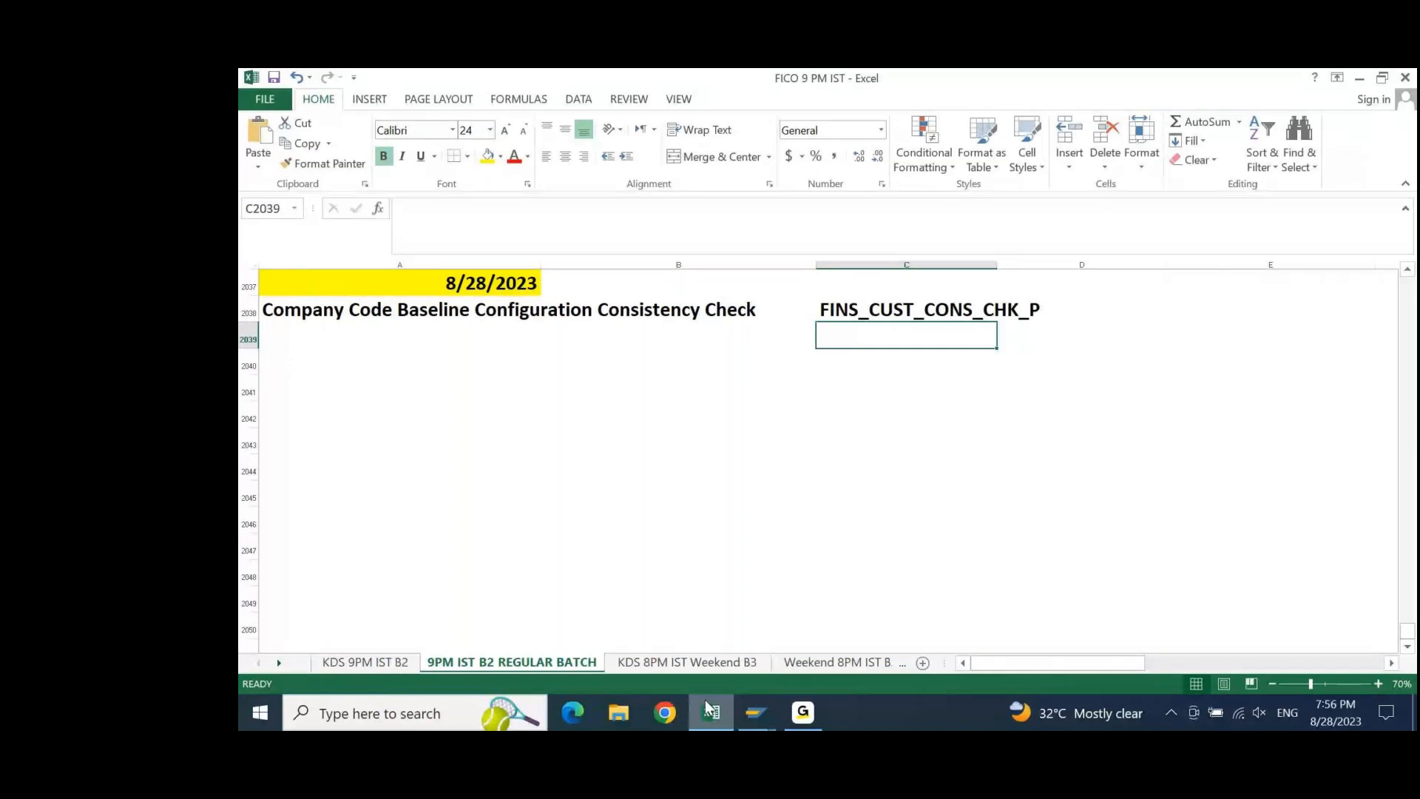
# Copy the transaction code from C2038 and run it in the second SAP session
pyautogui.press('Up')
pyautogui.hotkey('ctrl', 'c')
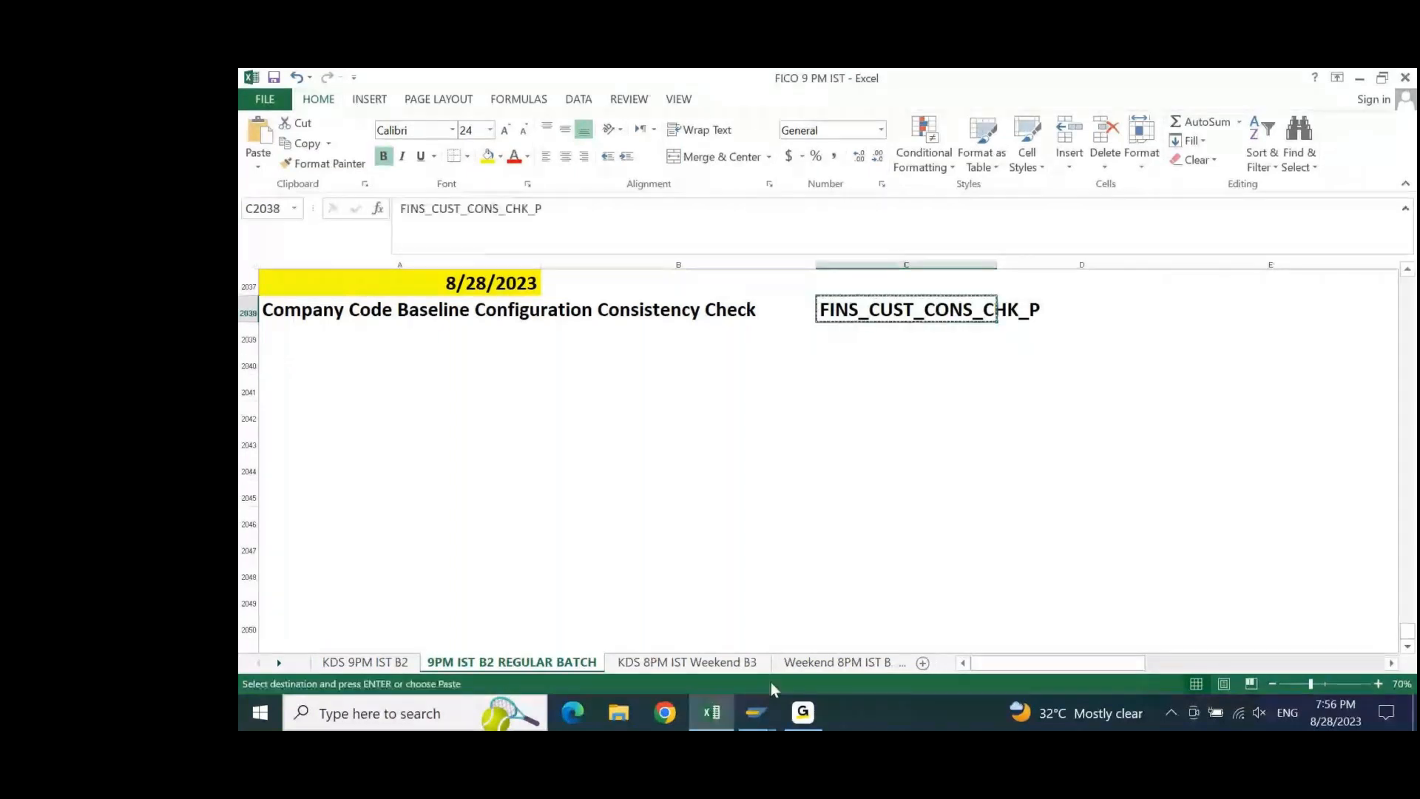
pyautogui.hotkey('alt', 'Tab')
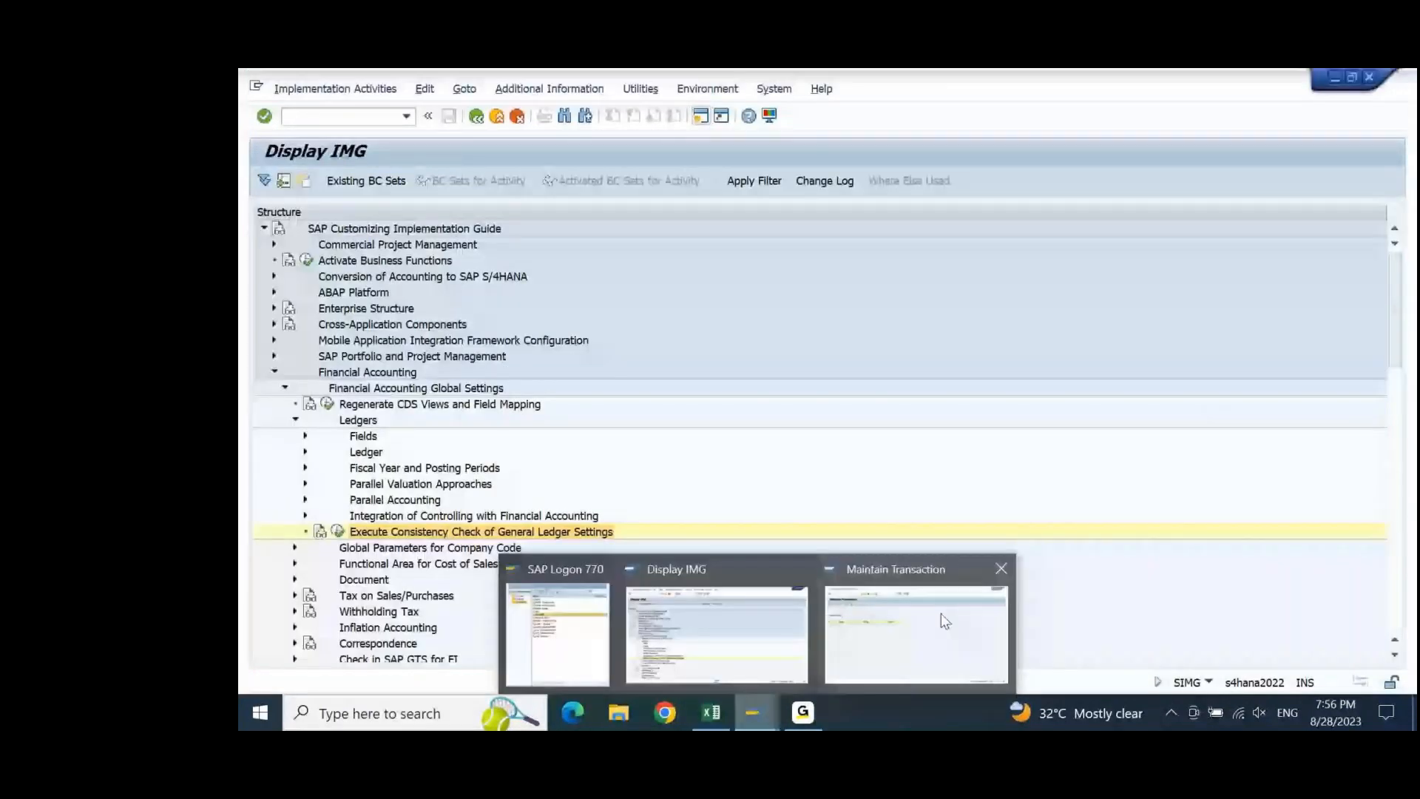
pyautogui.click(942, 616)
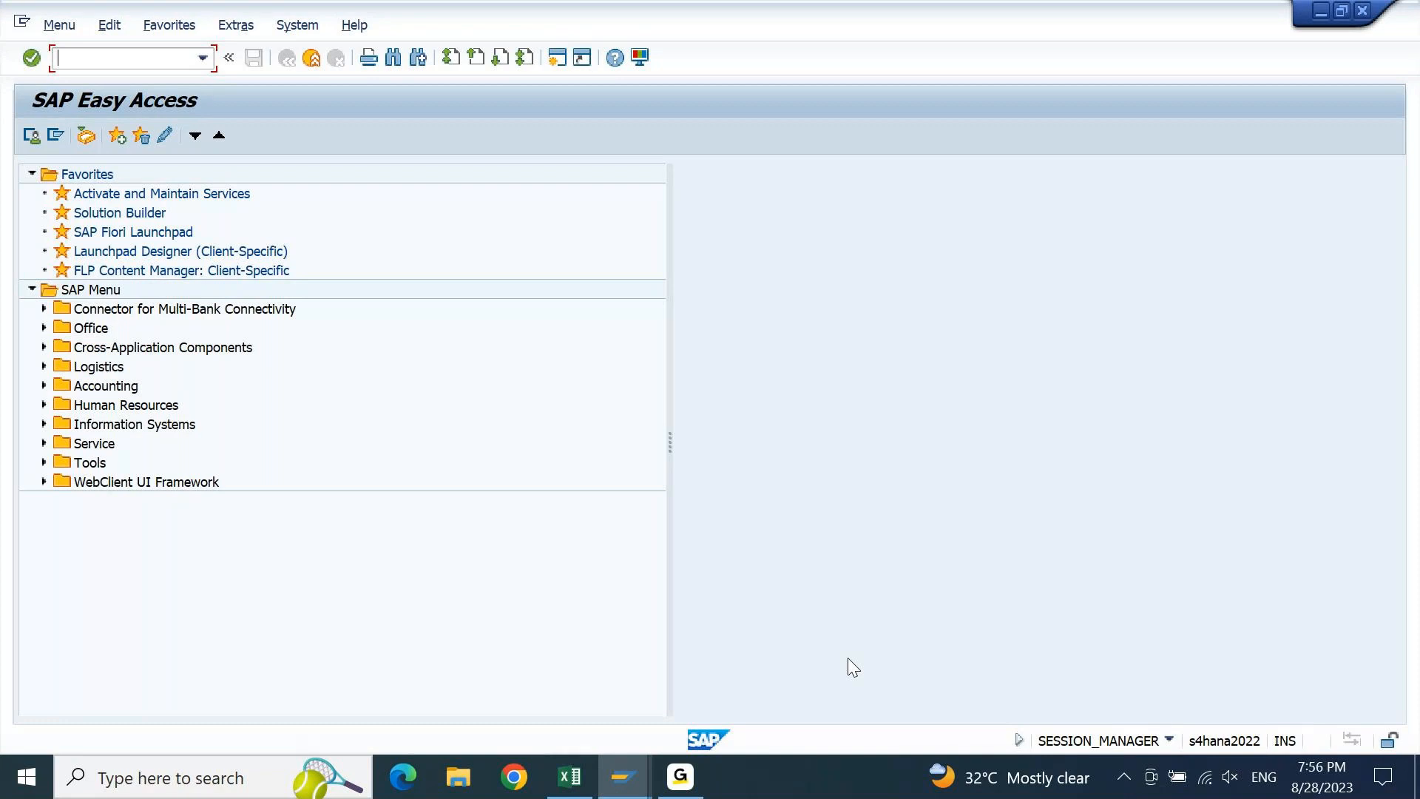
pyautogui.hotkey('ctrl', 'v')
pyautogui.press('Return')
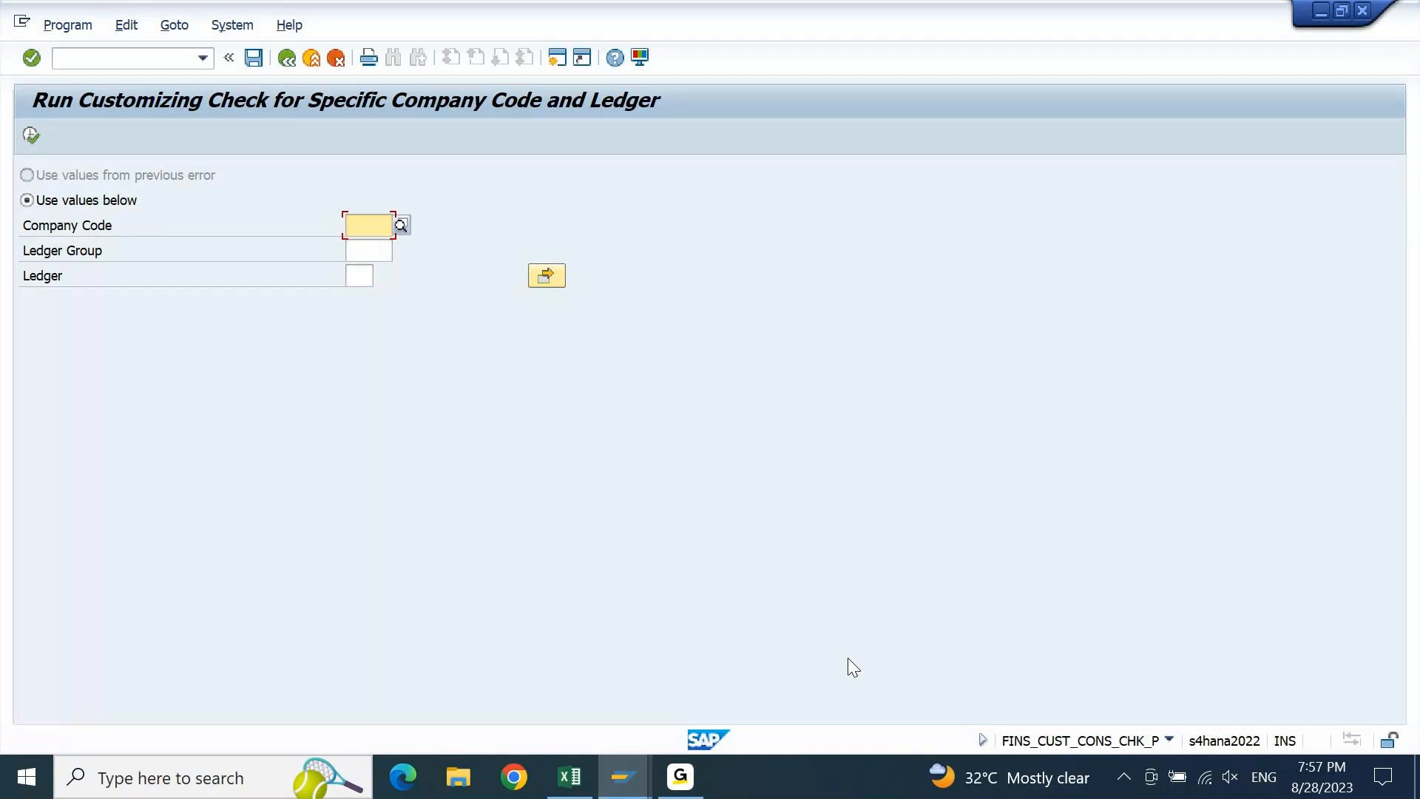
# Run the customizing check for company code 9PBI and examine its error messages about ledgers 0C and 0E
pyautogui.write('9P')
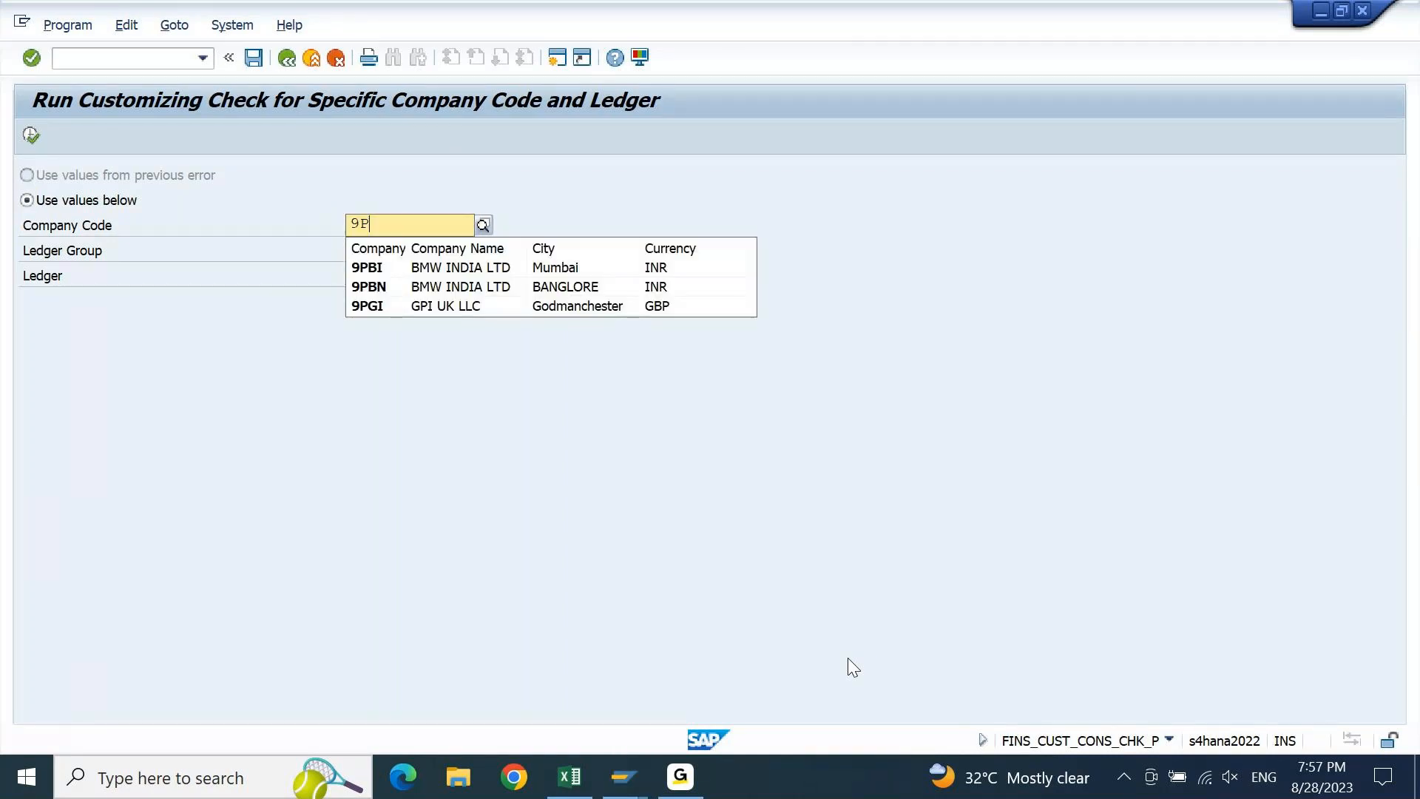
pyautogui.press('Down')
pyautogui.press('Return')
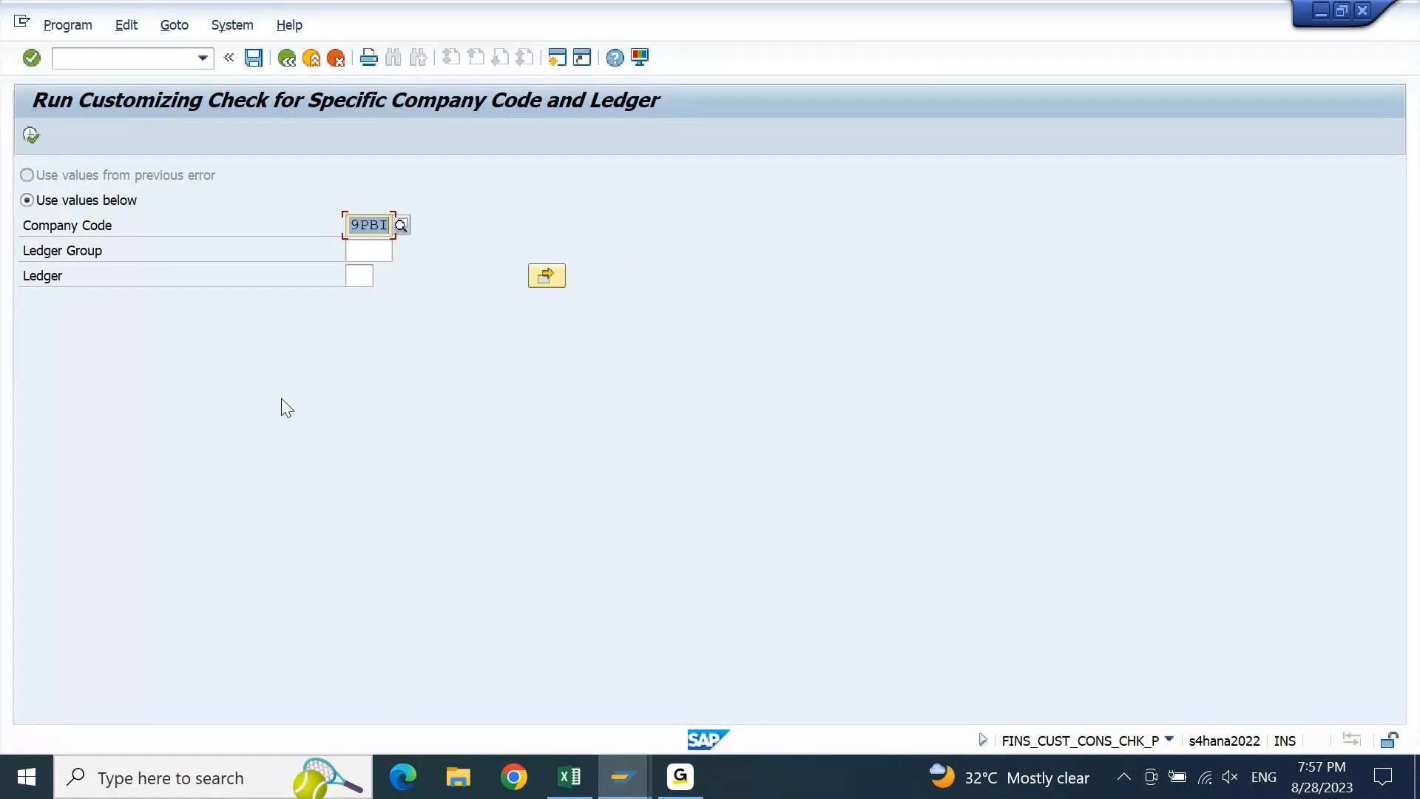
pyautogui.click(29, 135)
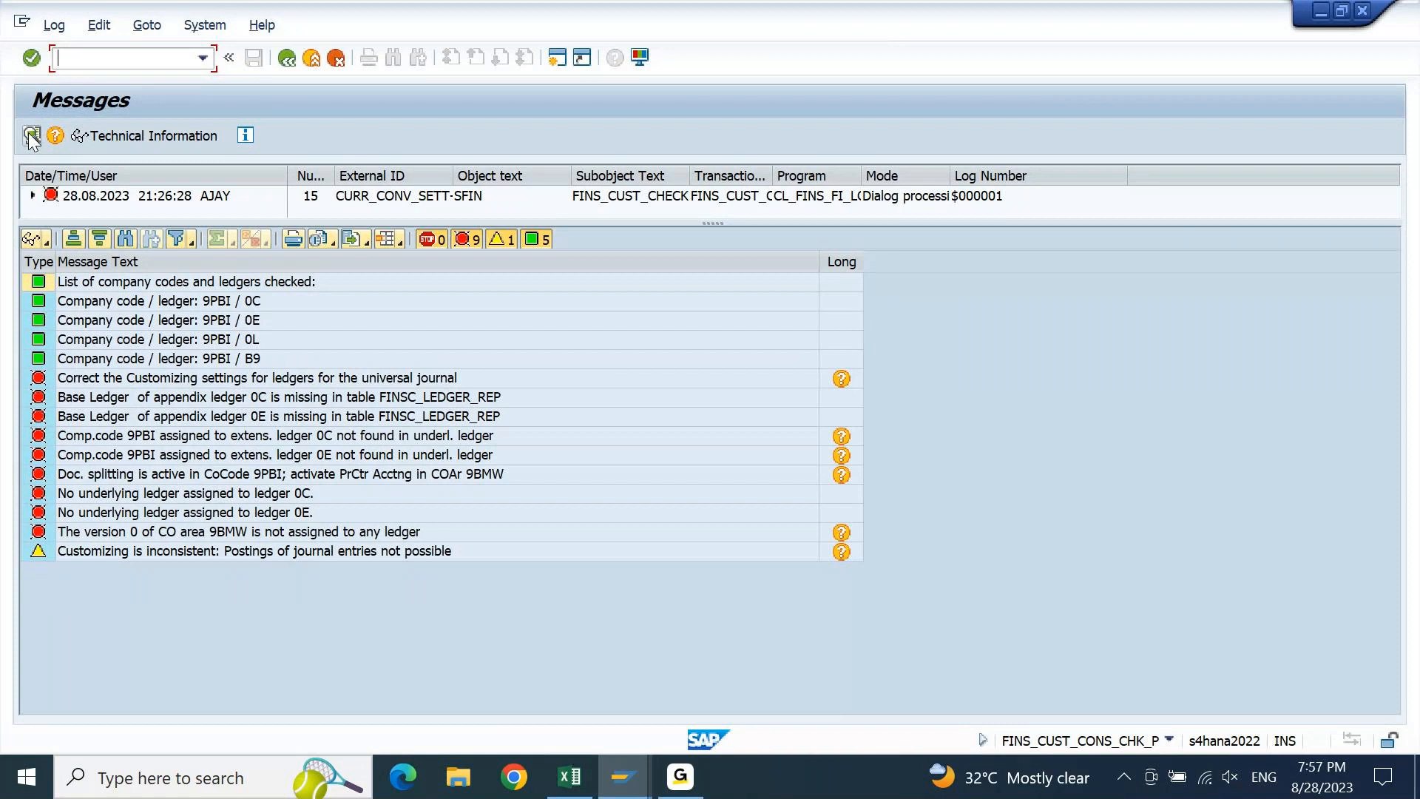
pyautogui.click(158, 386)
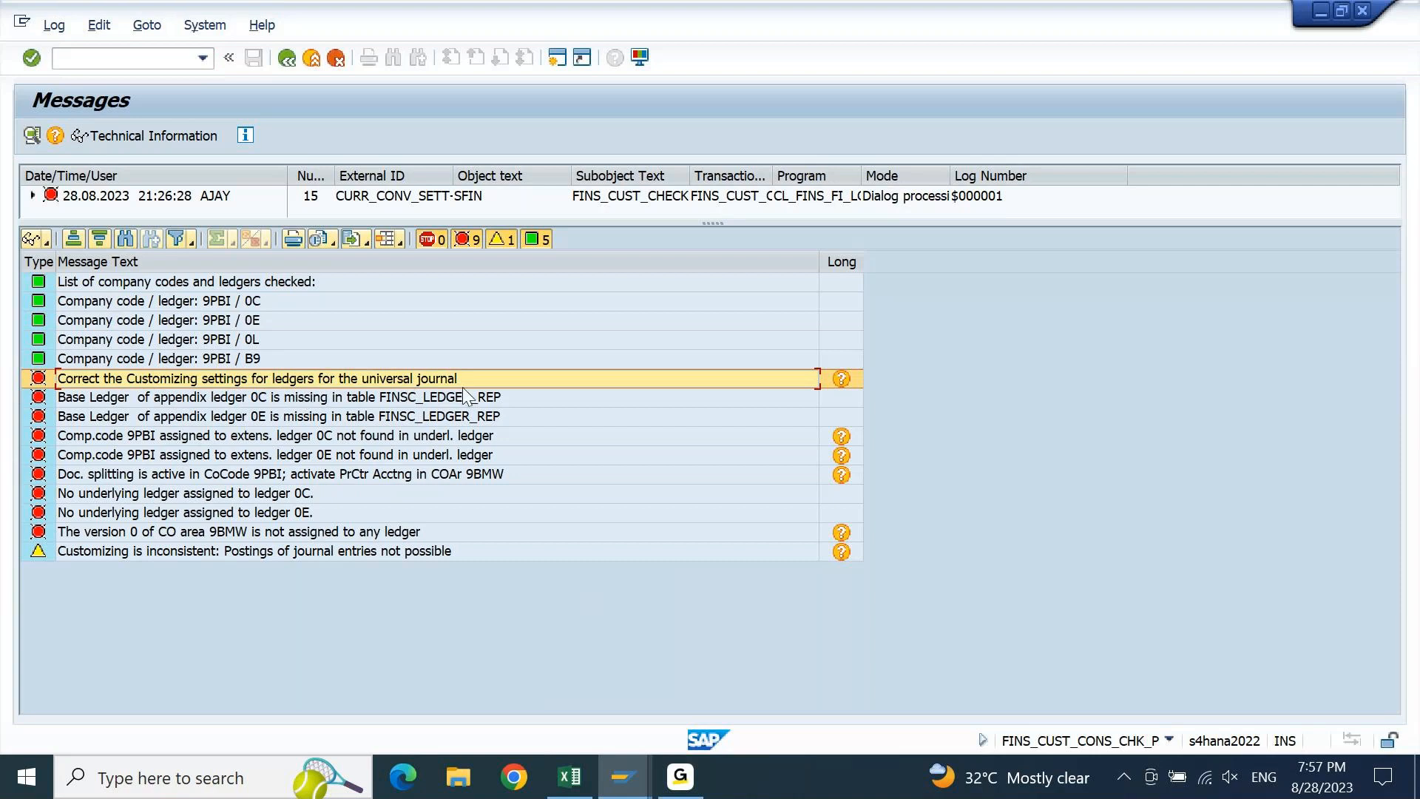
pyautogui.click(265, 402)
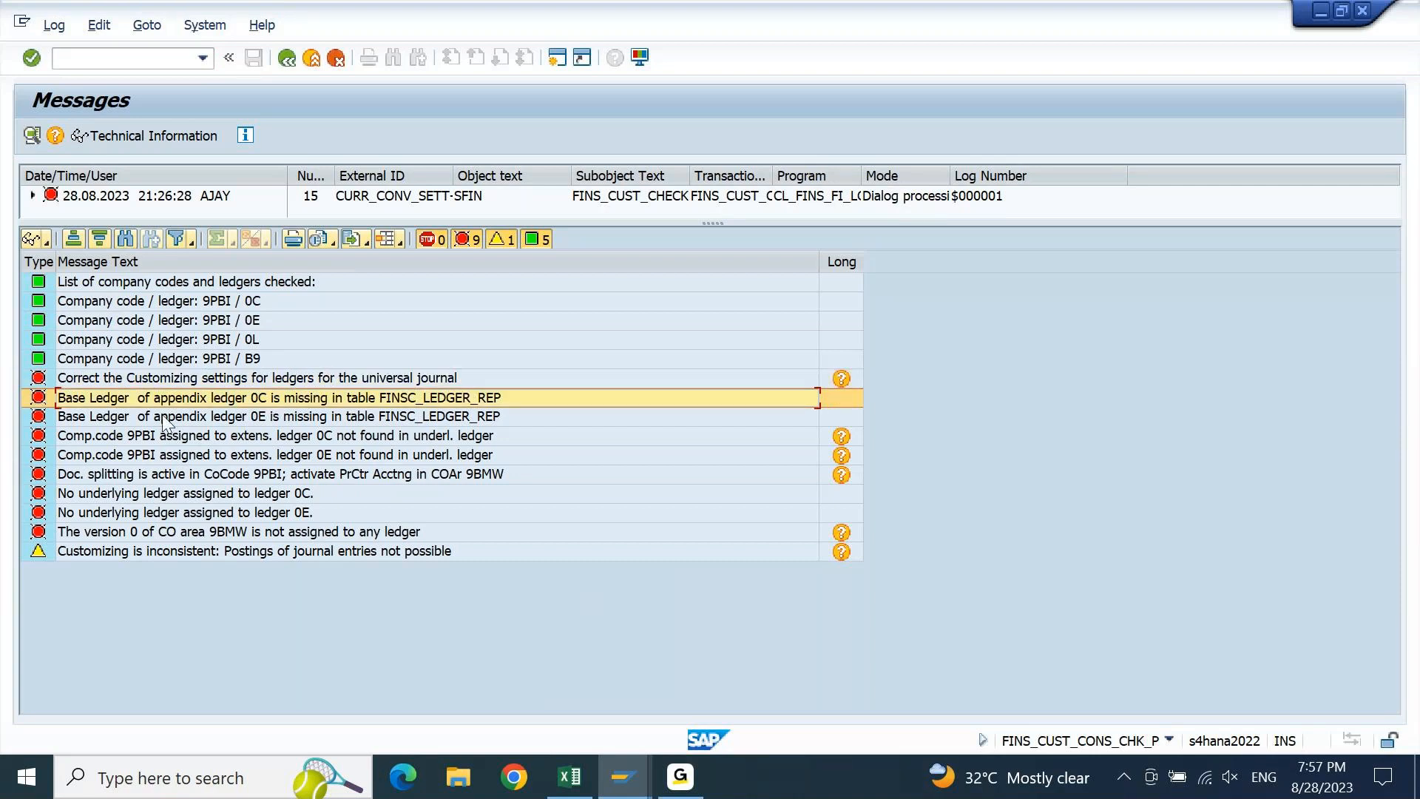
pyautogui.click(268, 416)
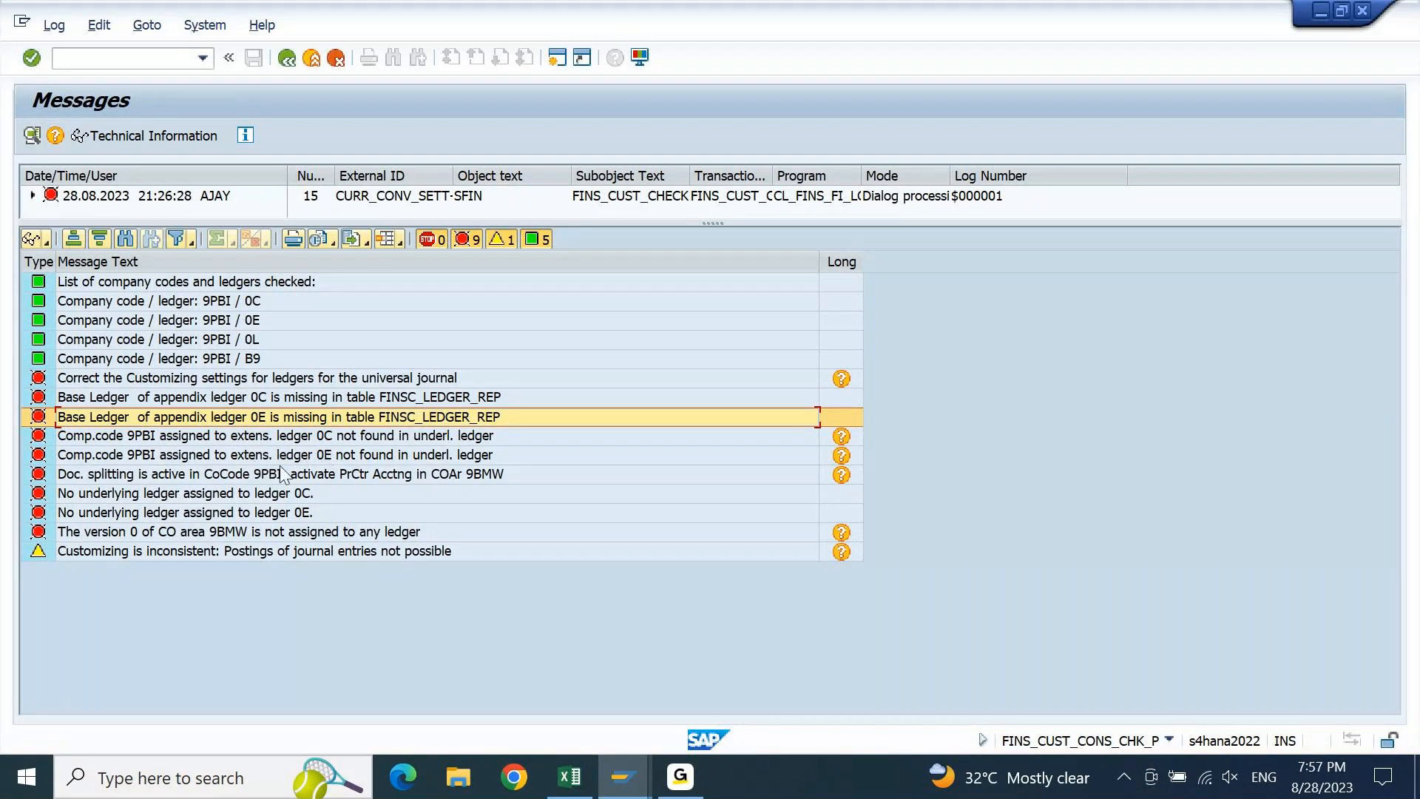
pyautogui.click(330, 460)
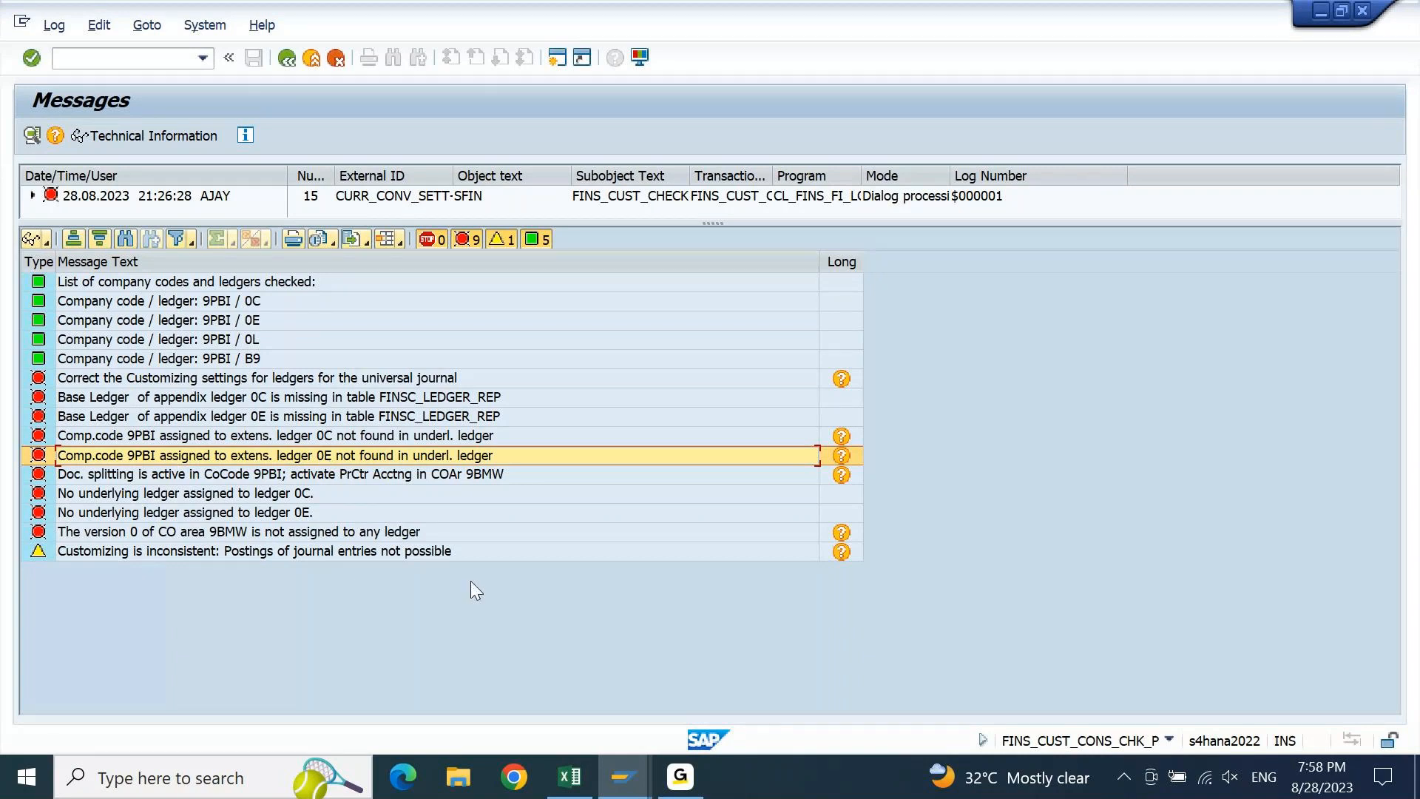
# Switch to Excel and enter "Check Ledger assignment of a Company Code" in A2039
pyautogui.click(568, 776)
pyautogui.press('Escape')
pyautogui.write('Check Ledger ')
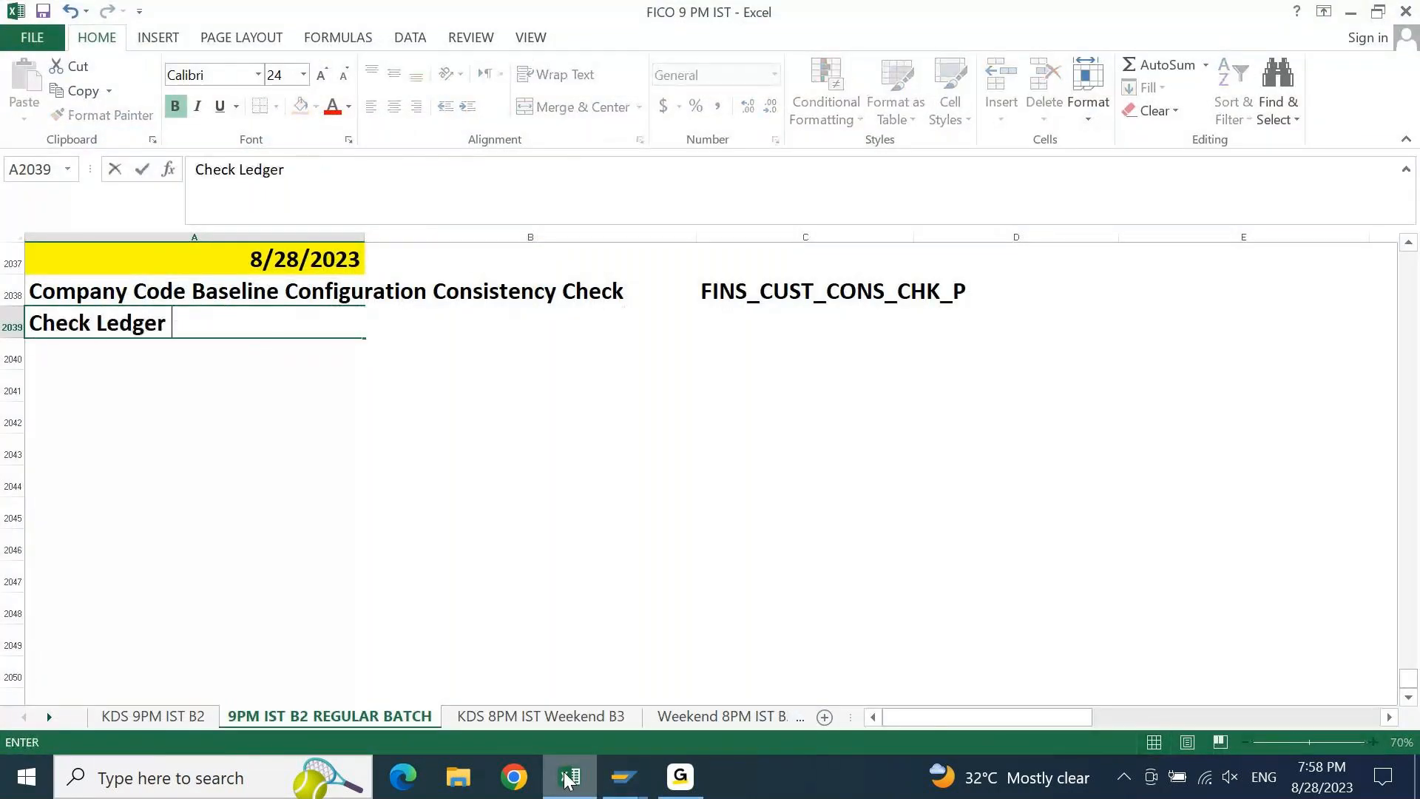
pyautogui.write('assignm')
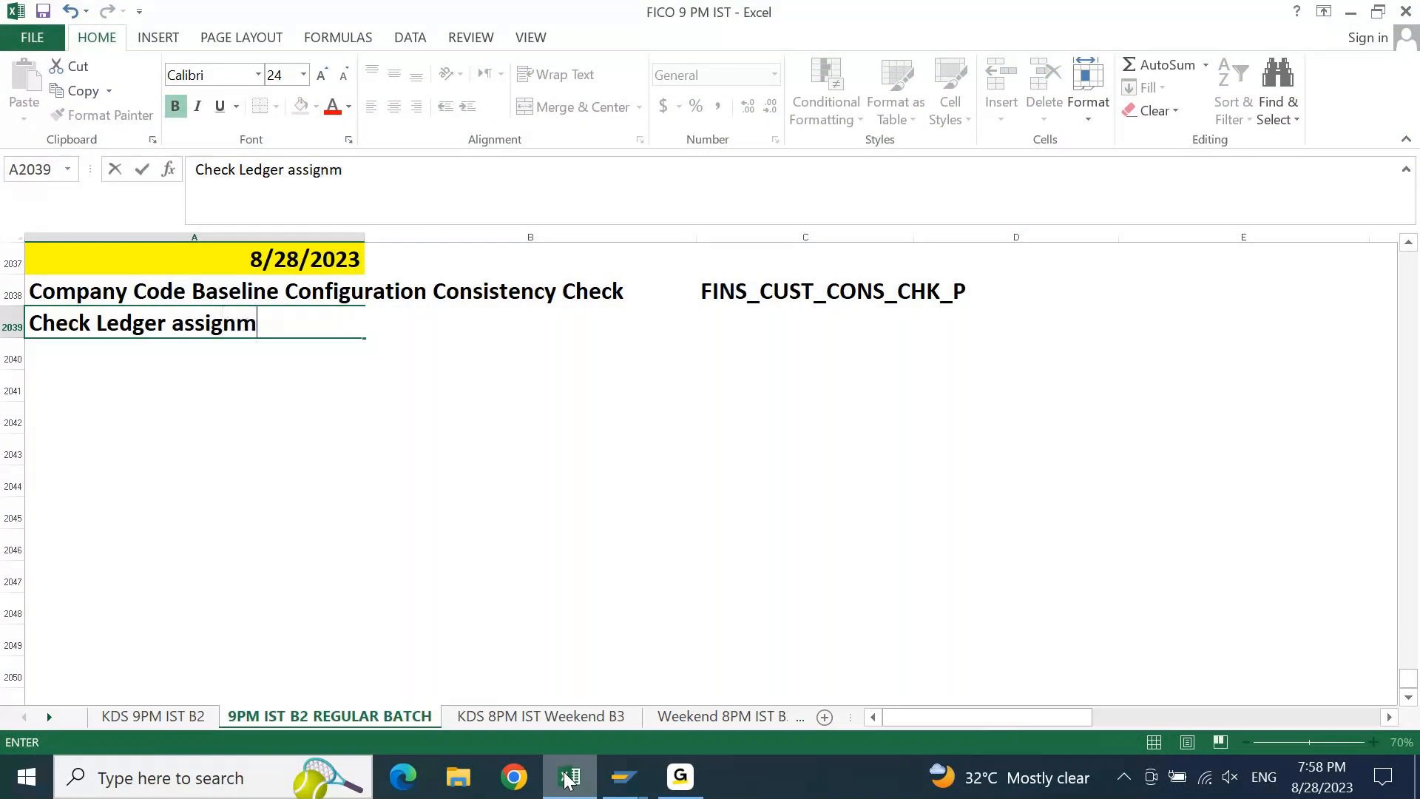
pyautogui.write('ent of a COm')
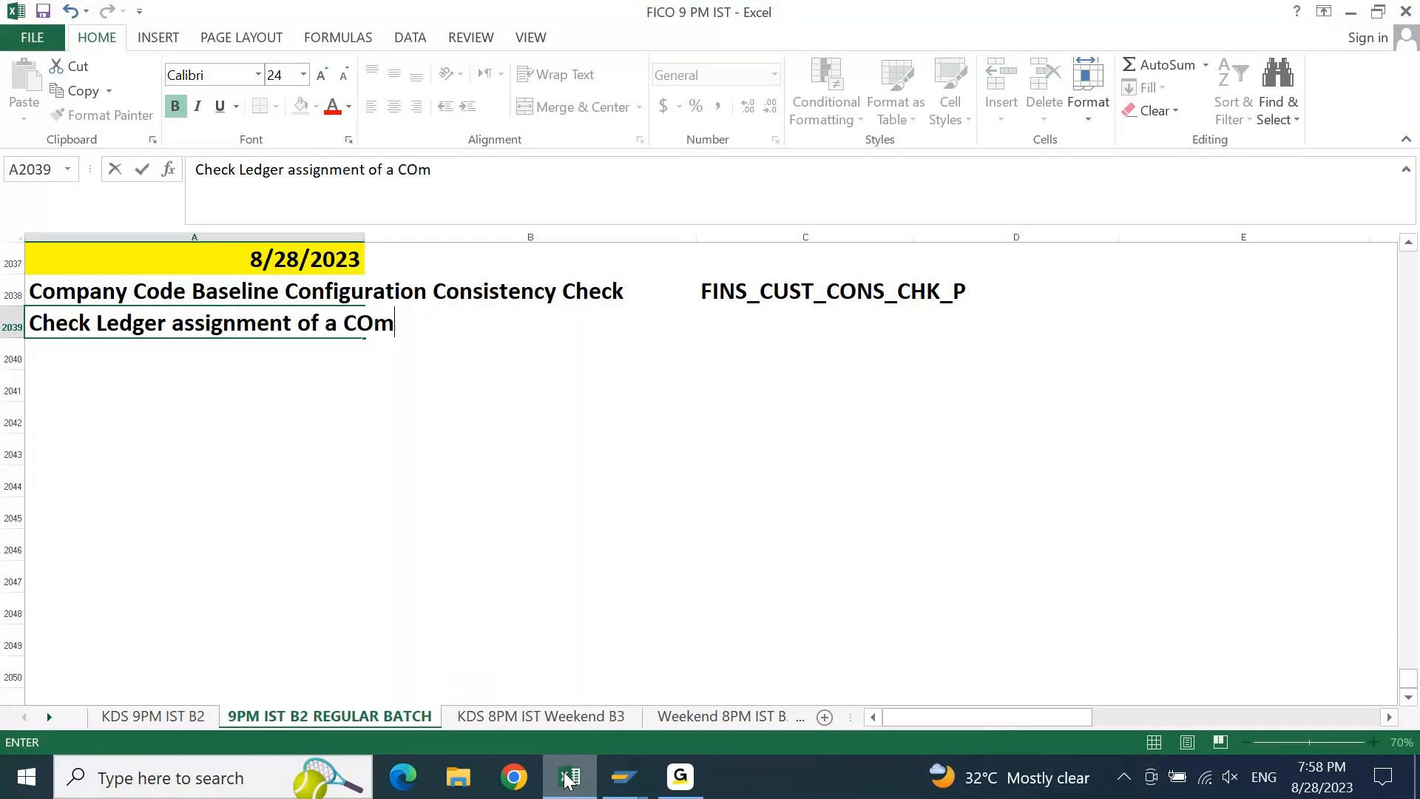
pyautogui.write('pany COde')
pyautogui.press('Return')
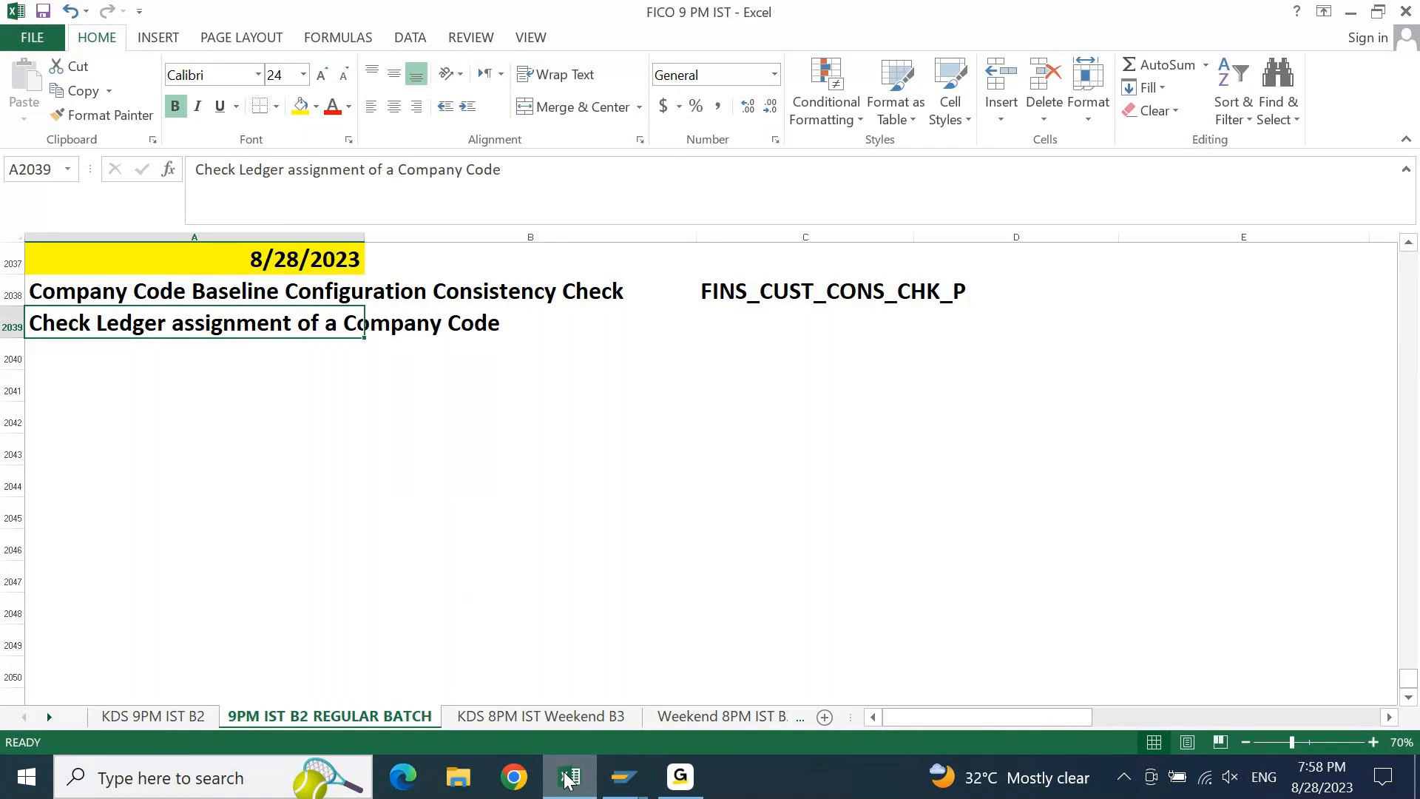
# Switch back to the SAP consistency check messages and open another new session window from there
pyautogui.click(623, 776)
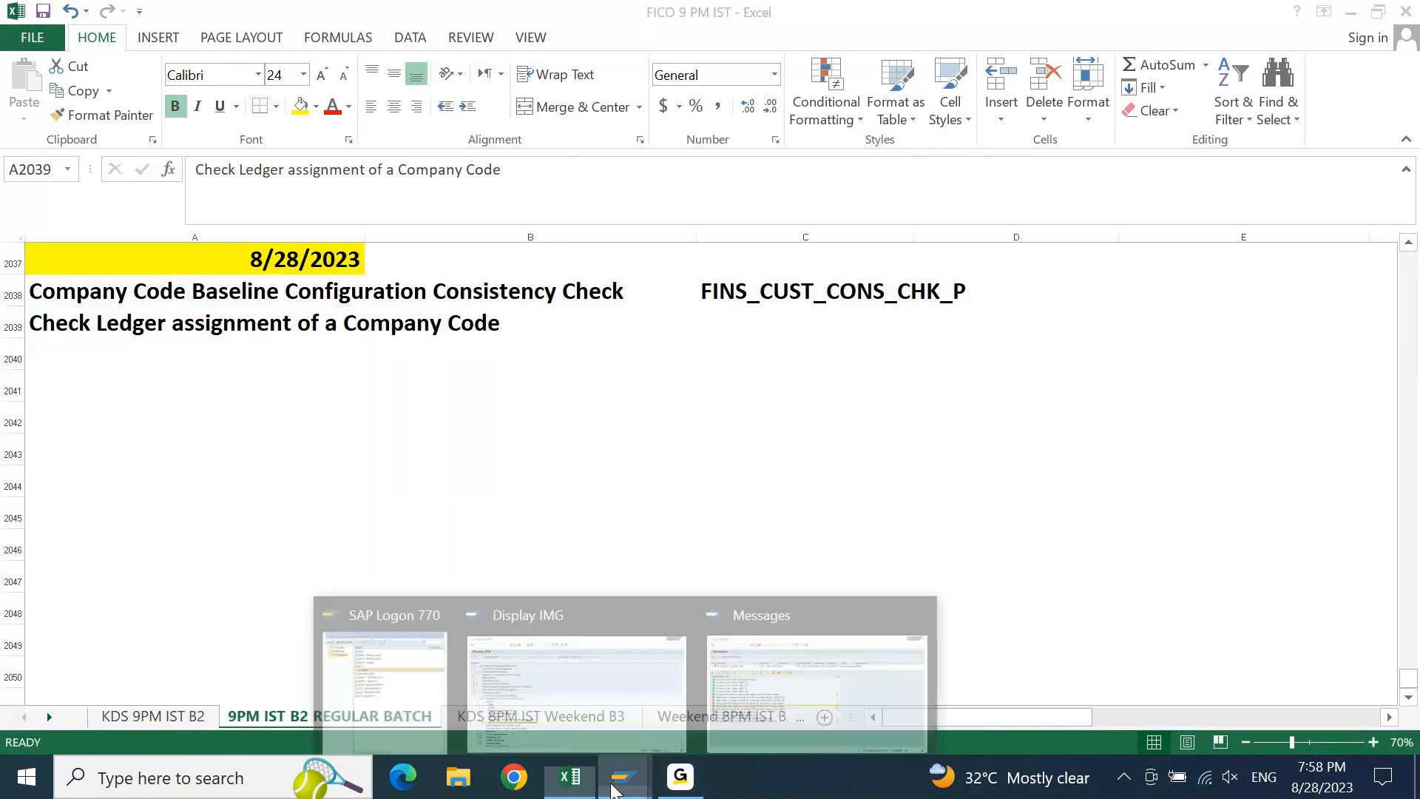
pyautogui.click(744, 694)
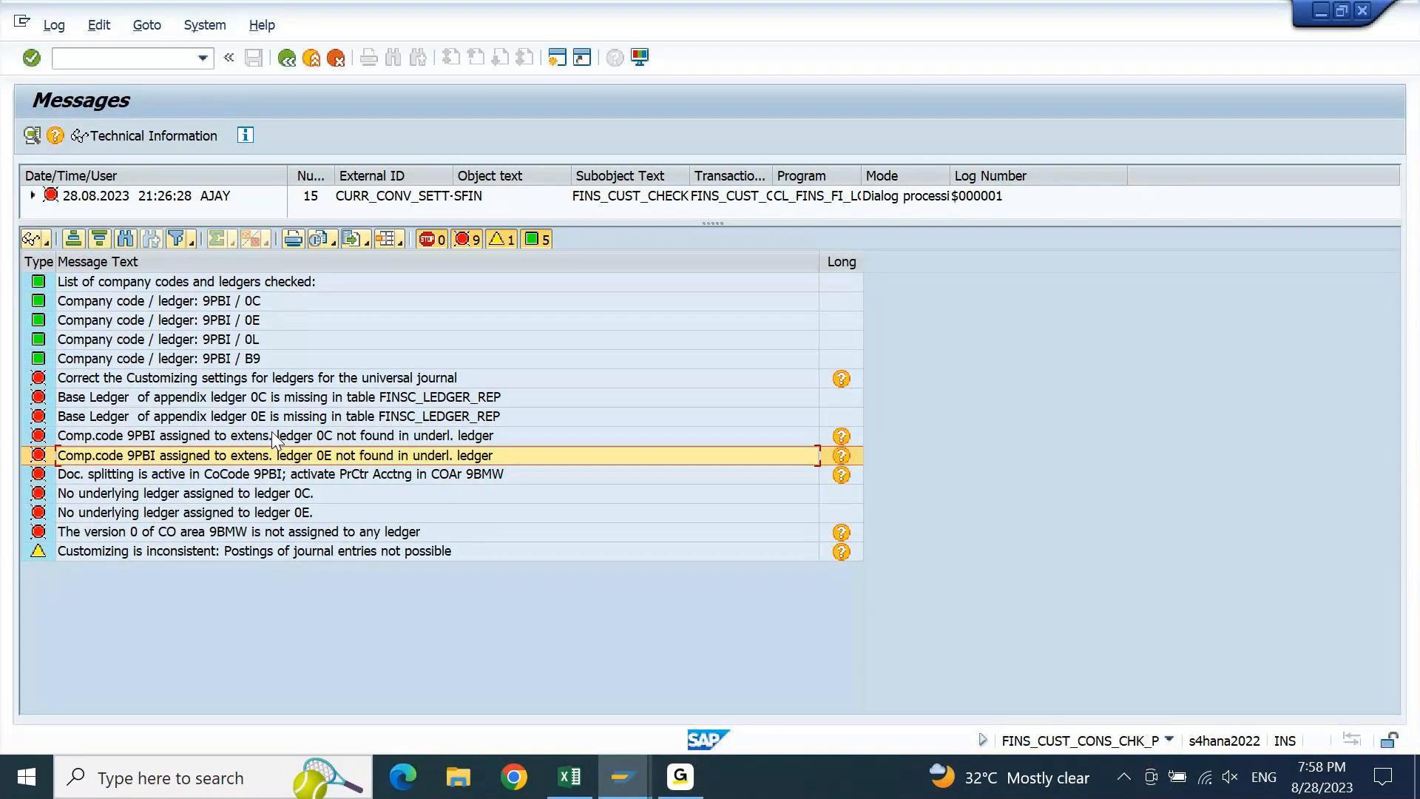
pyautogui.click(623, 776)
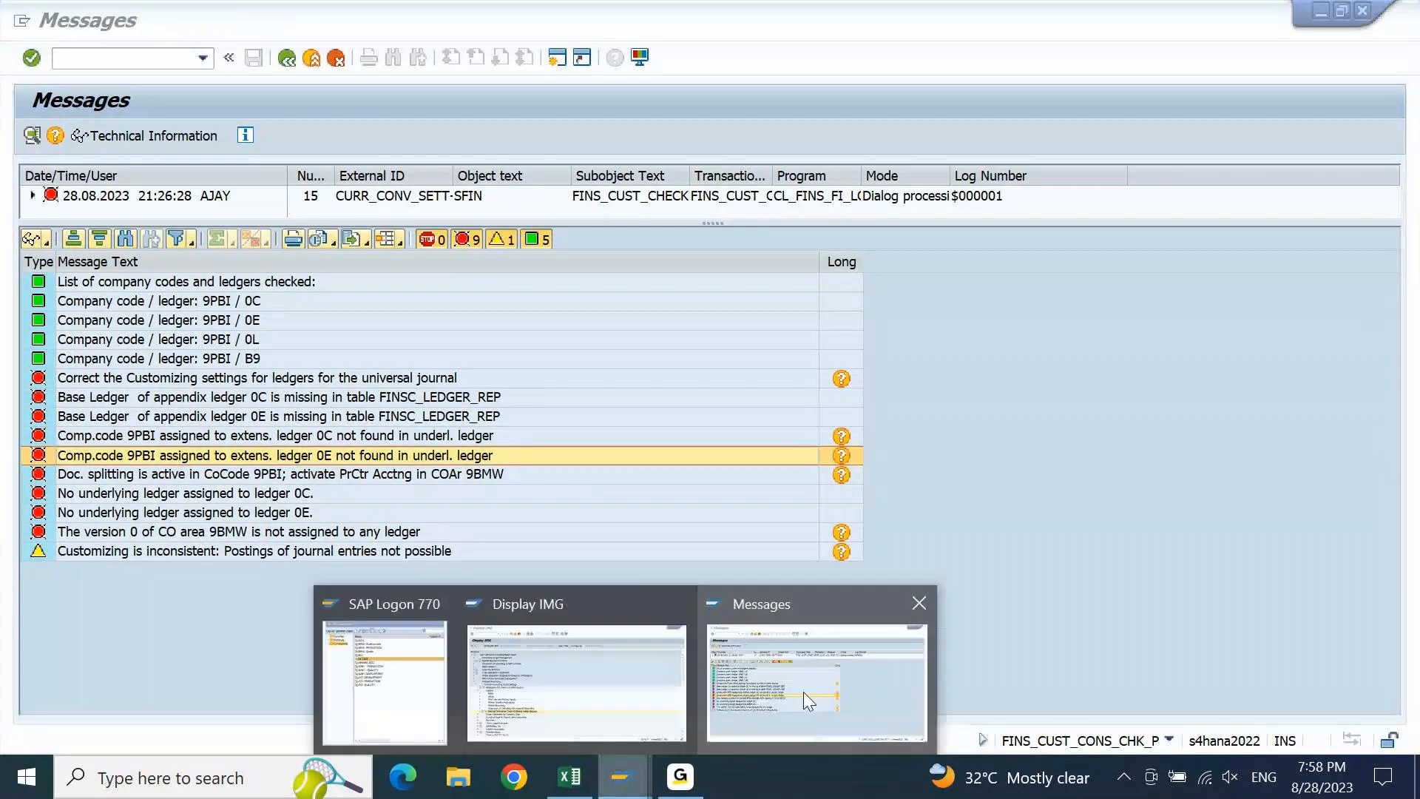
pyautogui.click(803, 692)
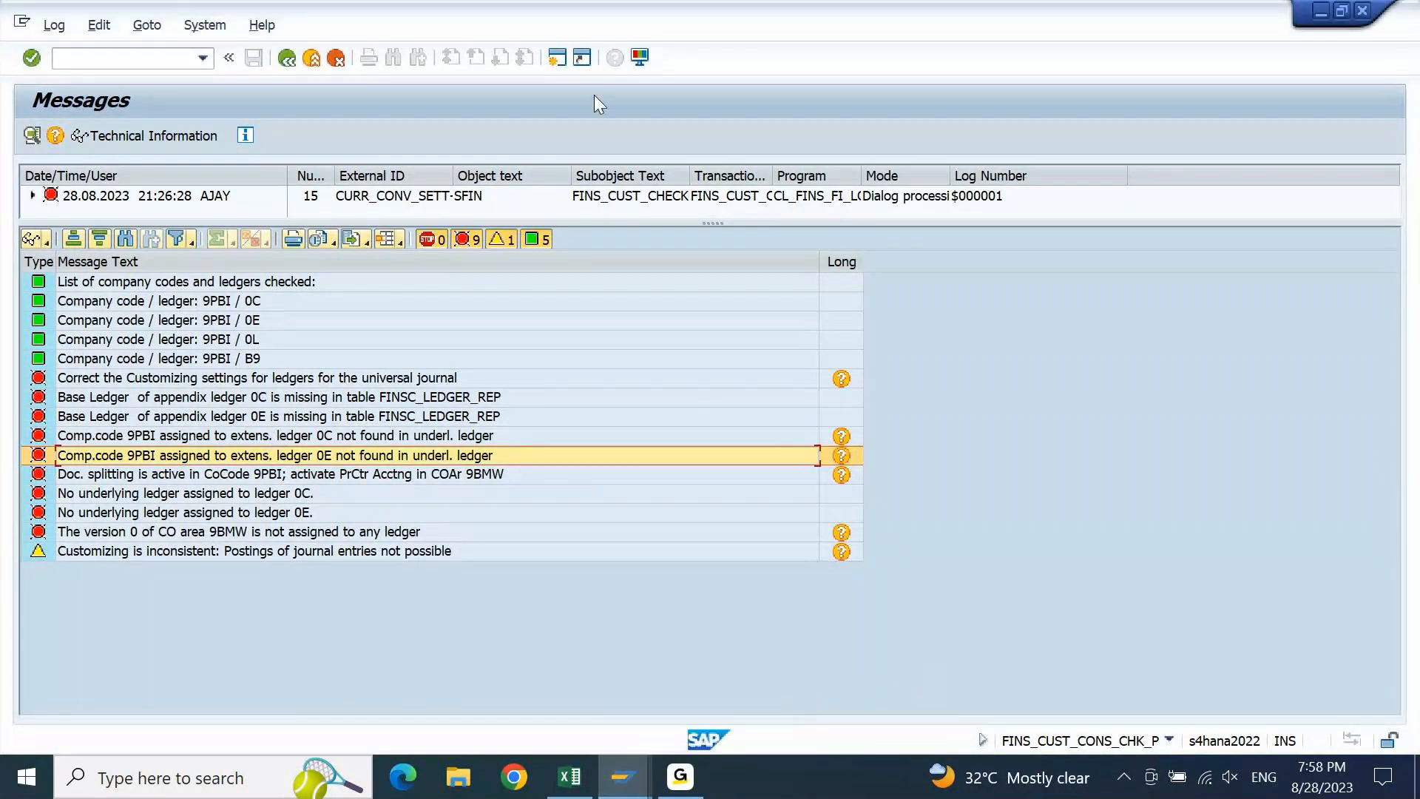
pyautogui.click(556, 57)
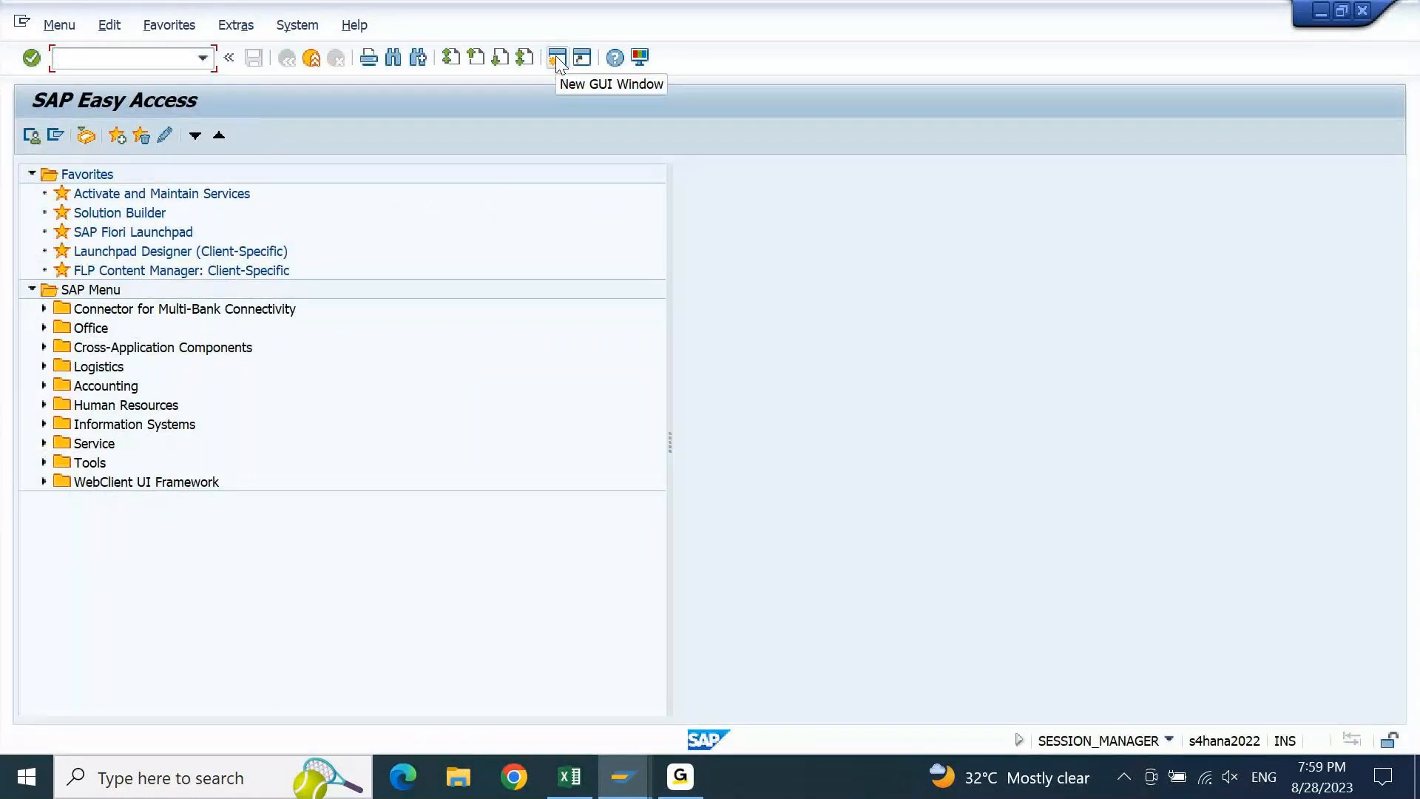
# Return to the Excel notes and enter "To View a Table" in A2040
pyautogui.click(570, 777)
pyautogui.press('Down')
pyautogui.press('Up')
pyautogui.write('To View a Table')
pyautogui.press('Tab')
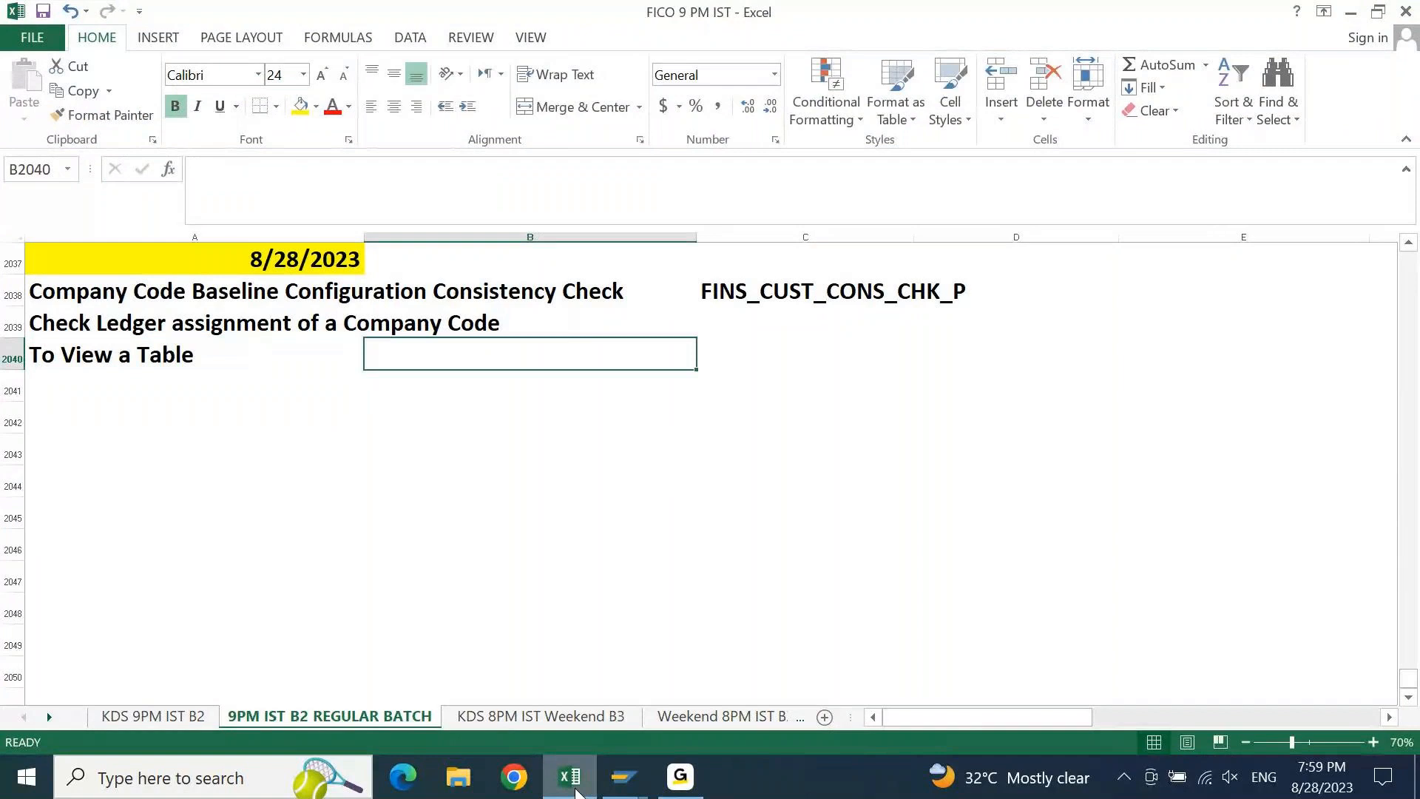
# Enter the heading "T. Code" in C2037 above the transaction code and fill the cell with blue
pyautogui.press('Tab')
pyautogui.press('Up')
pyautogui.press('Up')
pyautogui.press('Up')
pyautogui.write('T. COde')
pyautogui.hotkey('ctrl', 'Return')
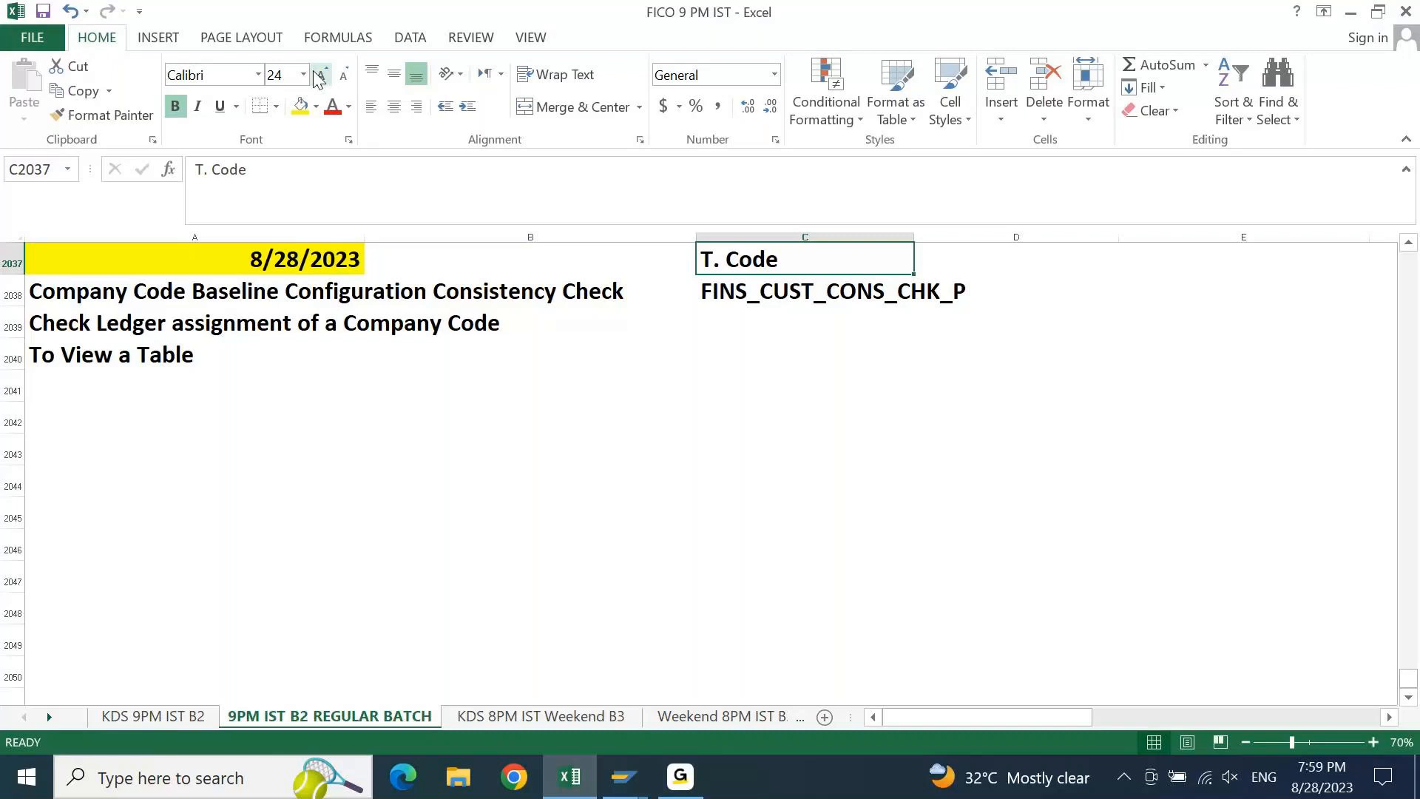
pyautogui.click(316, 106)
pyautogui.click(398, 267)
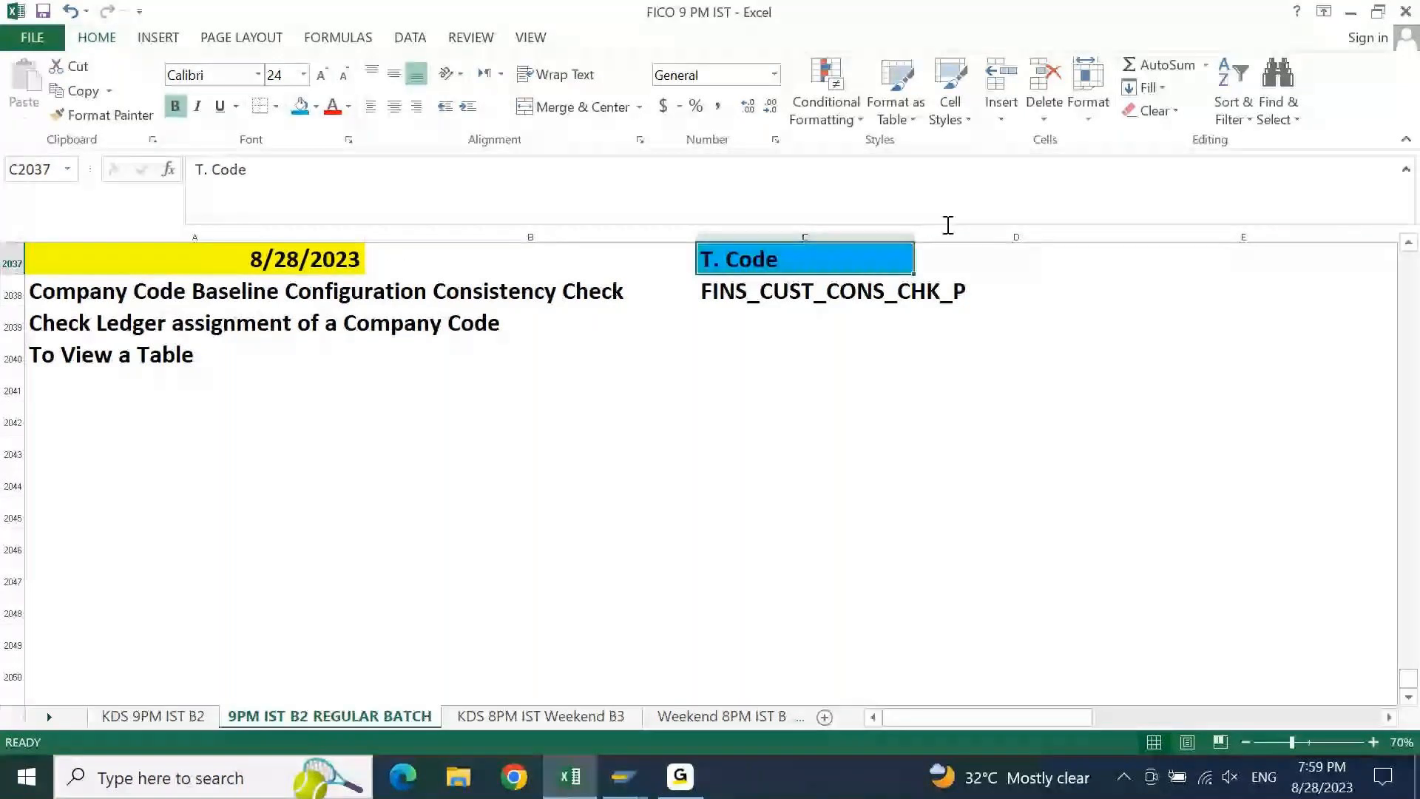
# Widen column C to fit its contents and enter the transaction code SE16N in C2040
pyautogui.doubleClick(915, 237)
pyautogui.click(777, 354)
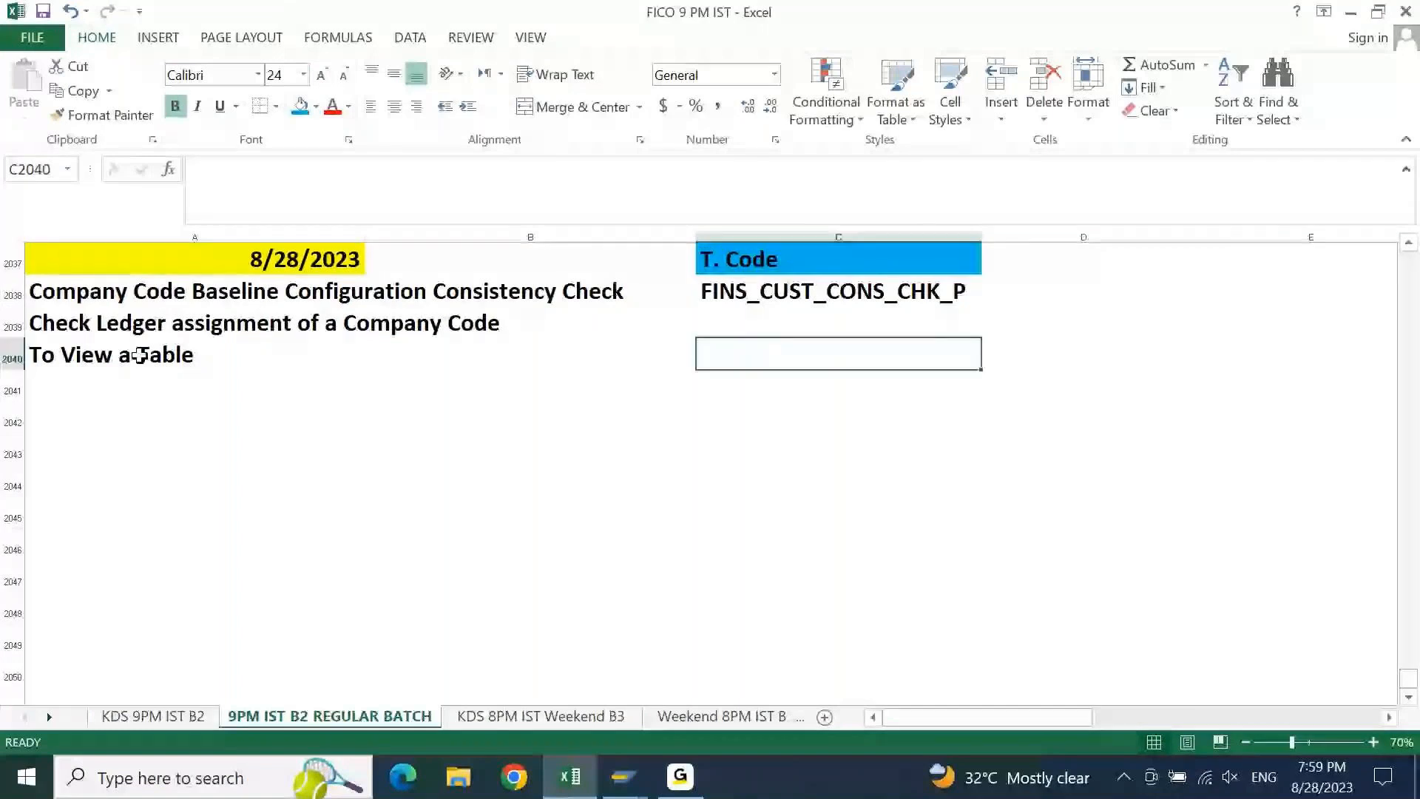
pyautogui.write('SE16N')
pyautogui.press('Return')
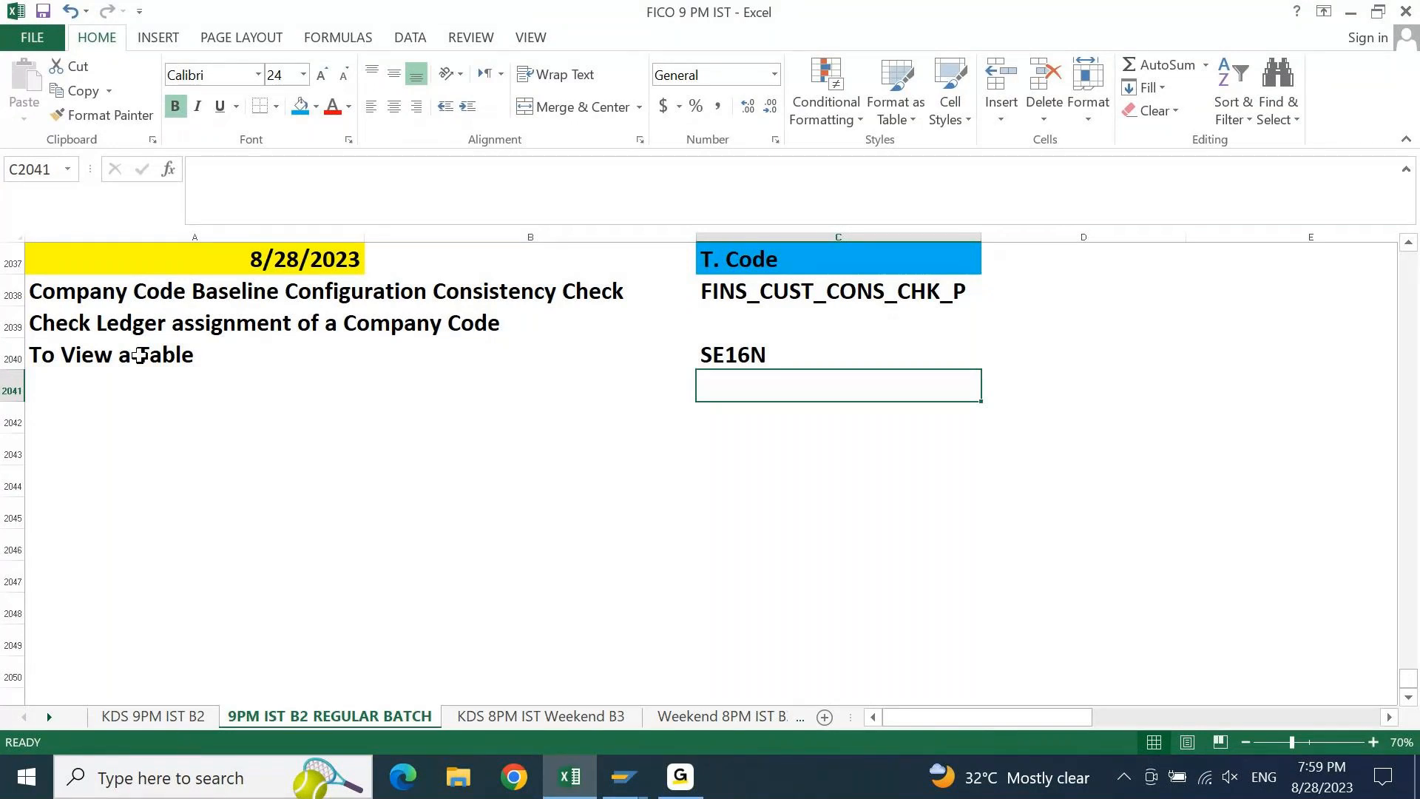
# Switch to the SAP Easy Access session and run transaction SE16N
pyautogui.click(621, 775)
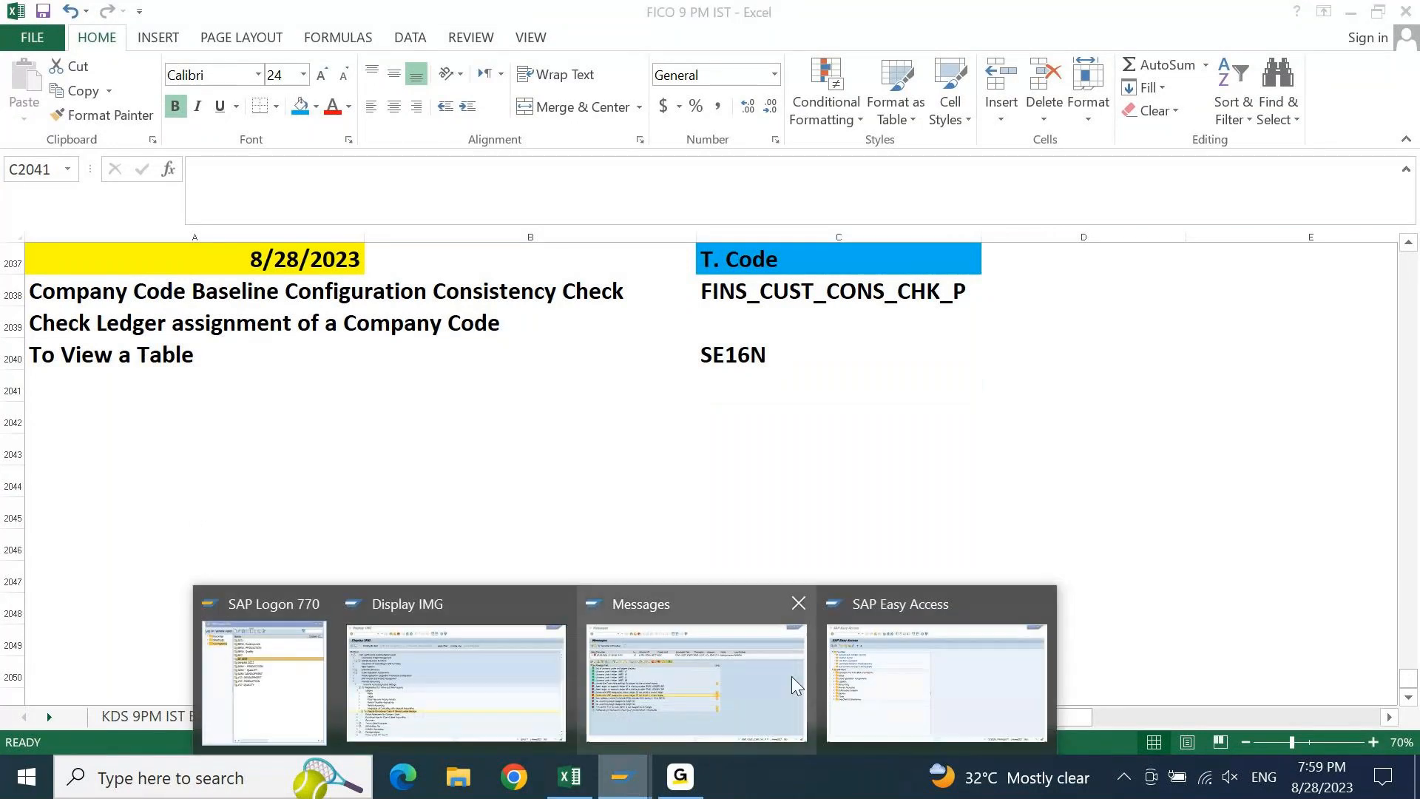
pyautogui.click(886, 692)
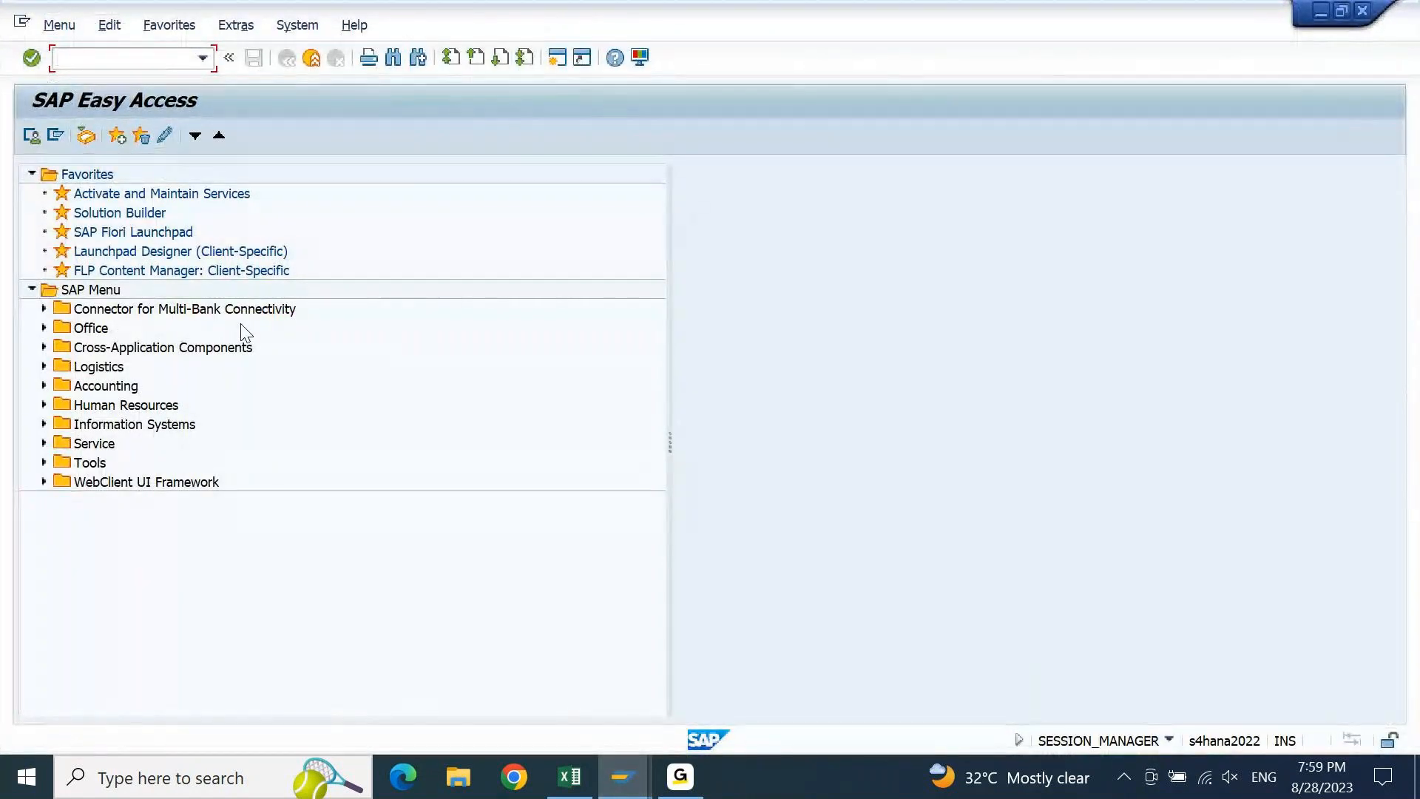
pyautogui.write('SE16N')
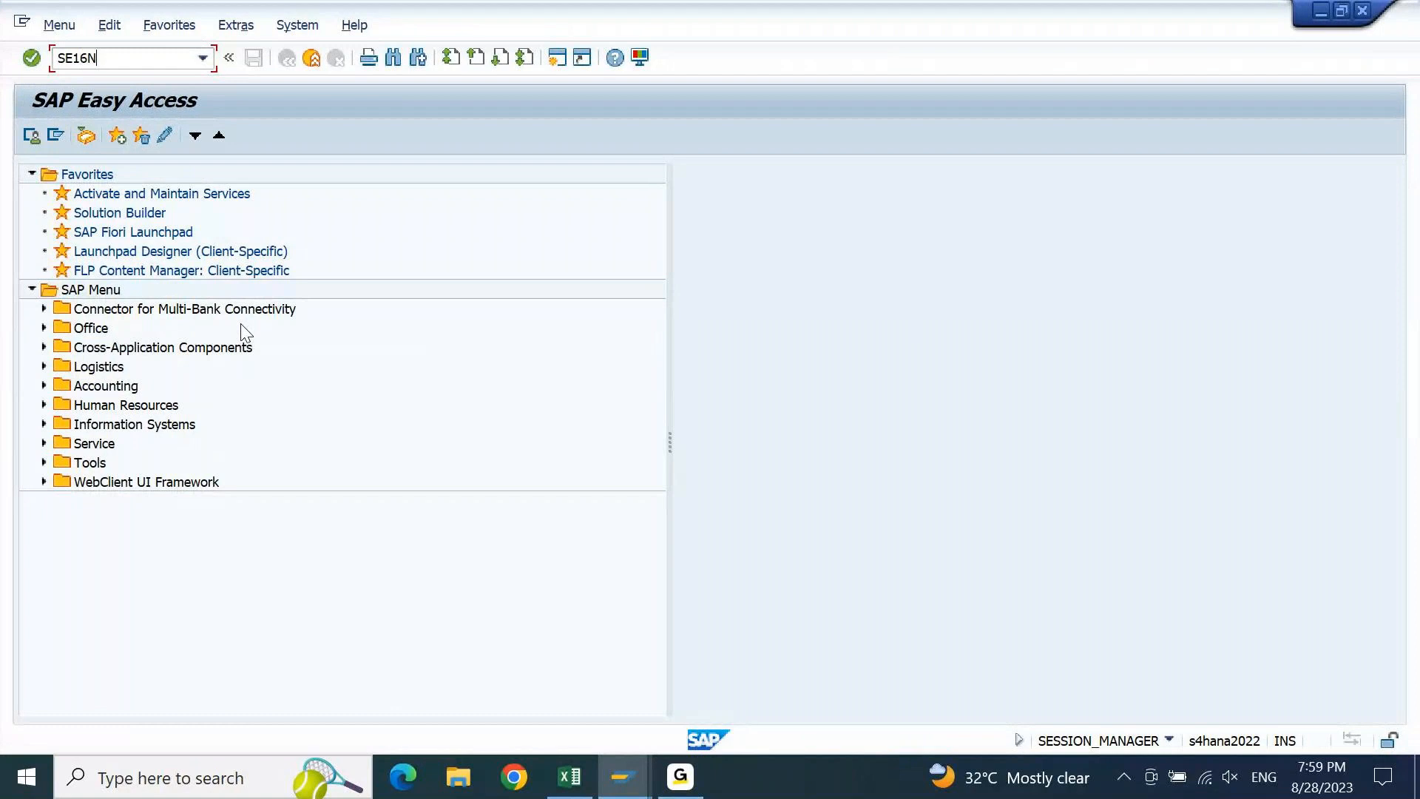
pyautogui.press('Return')
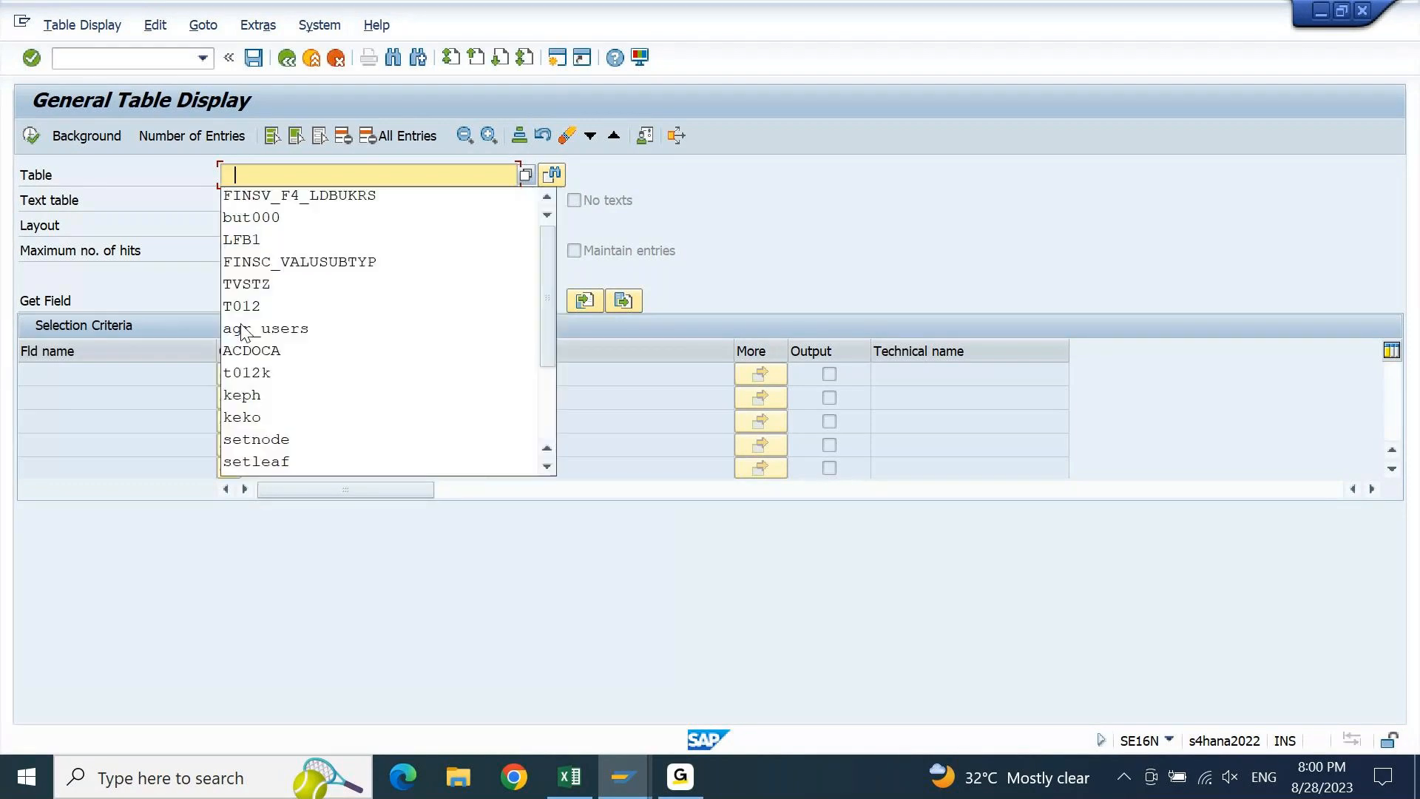
# Choose FINSV_F4_LDBUKRS as the table, copy its name, and load its selection fields
pyautogui.press('Down')
pyautogui.press('Return')
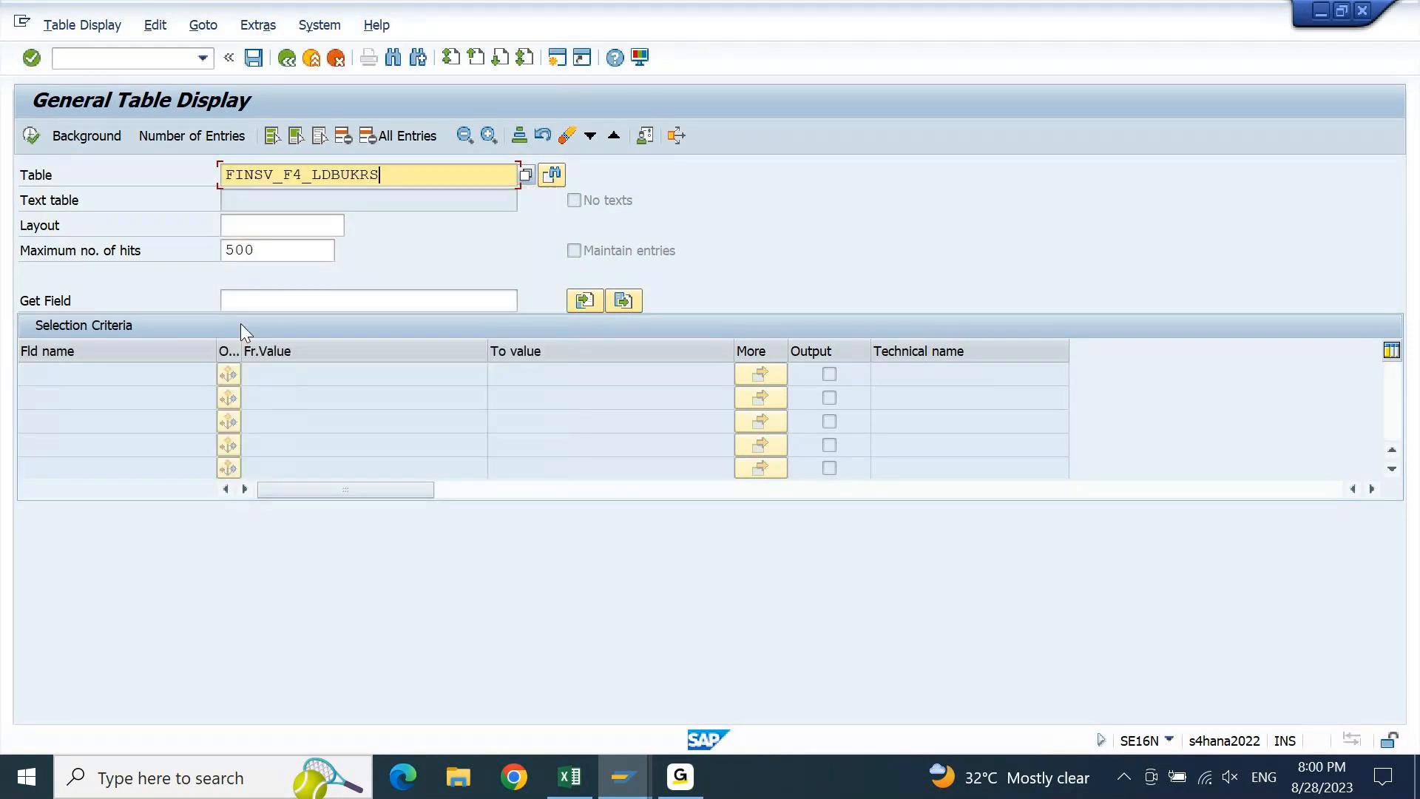
pyautogui.hotkey('shift', 'Home')
pyautogui.hotkey('ctrl', 'c')
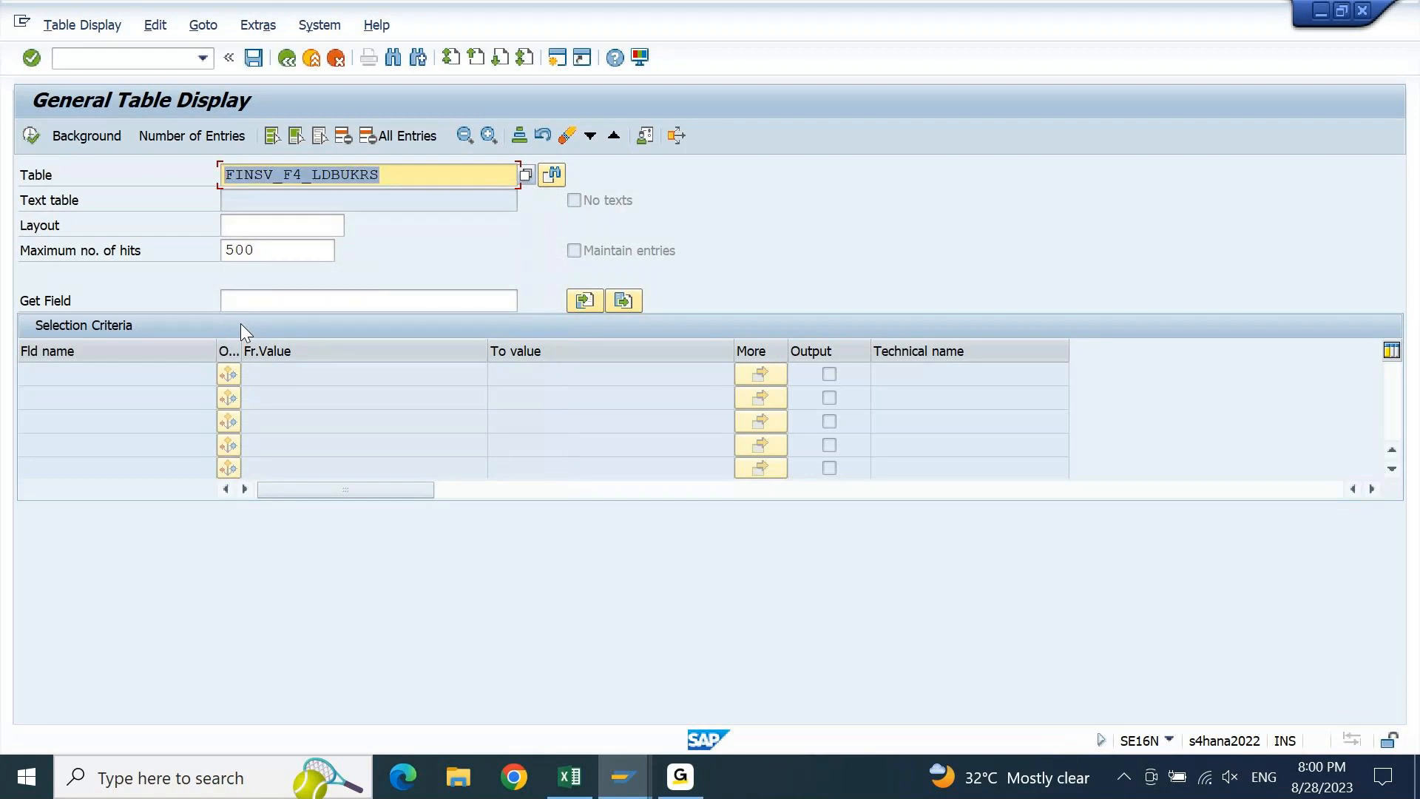
pyautogui.press('Home')
pyautogui.press('Return')
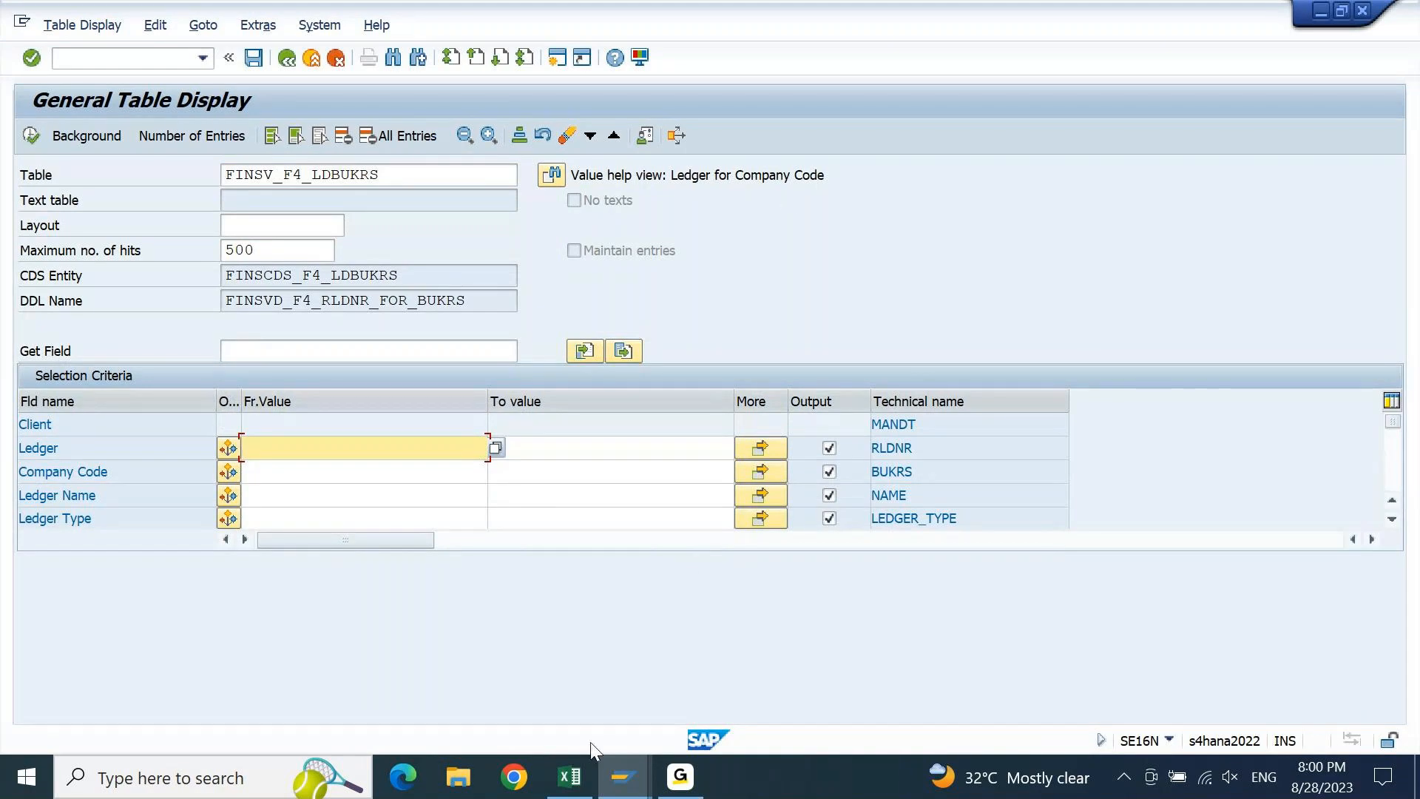
# Switch to Excel, paste the copied table name into C2039 and append "( This is Table Name )"
pyautogui.click(557, 786)
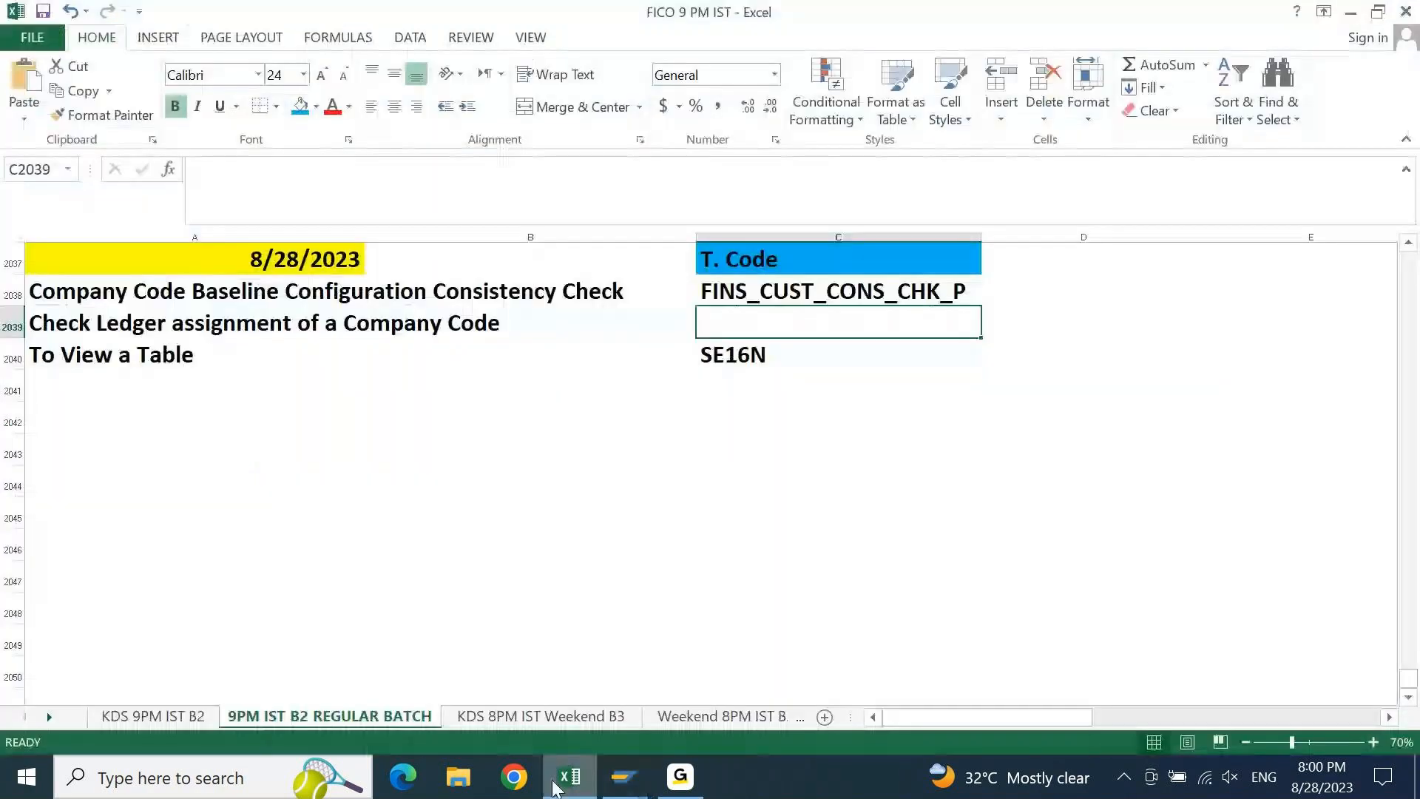
pyautogui.hotkey('ctrl', 'v')
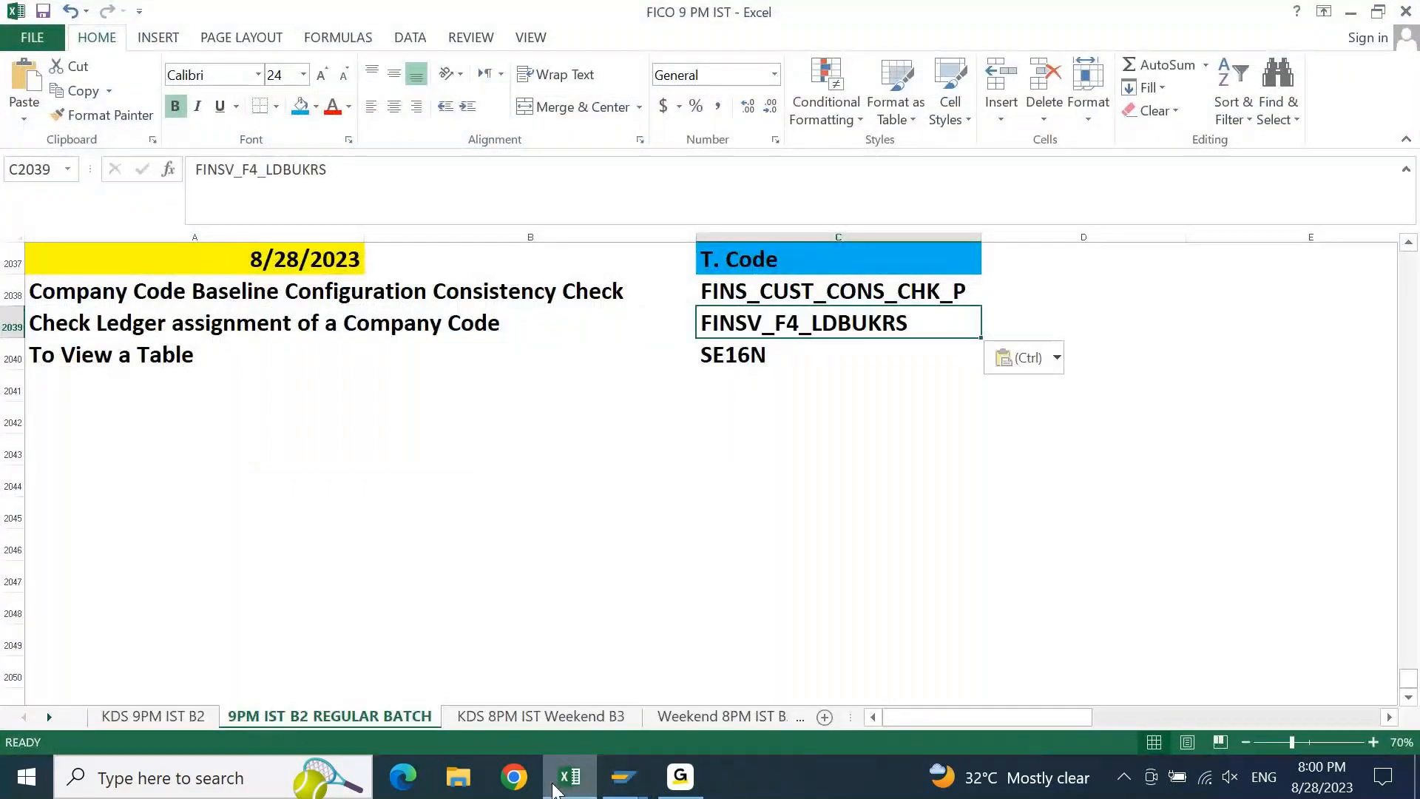
pyautogui.press('F2')
pyautogui.write('(')
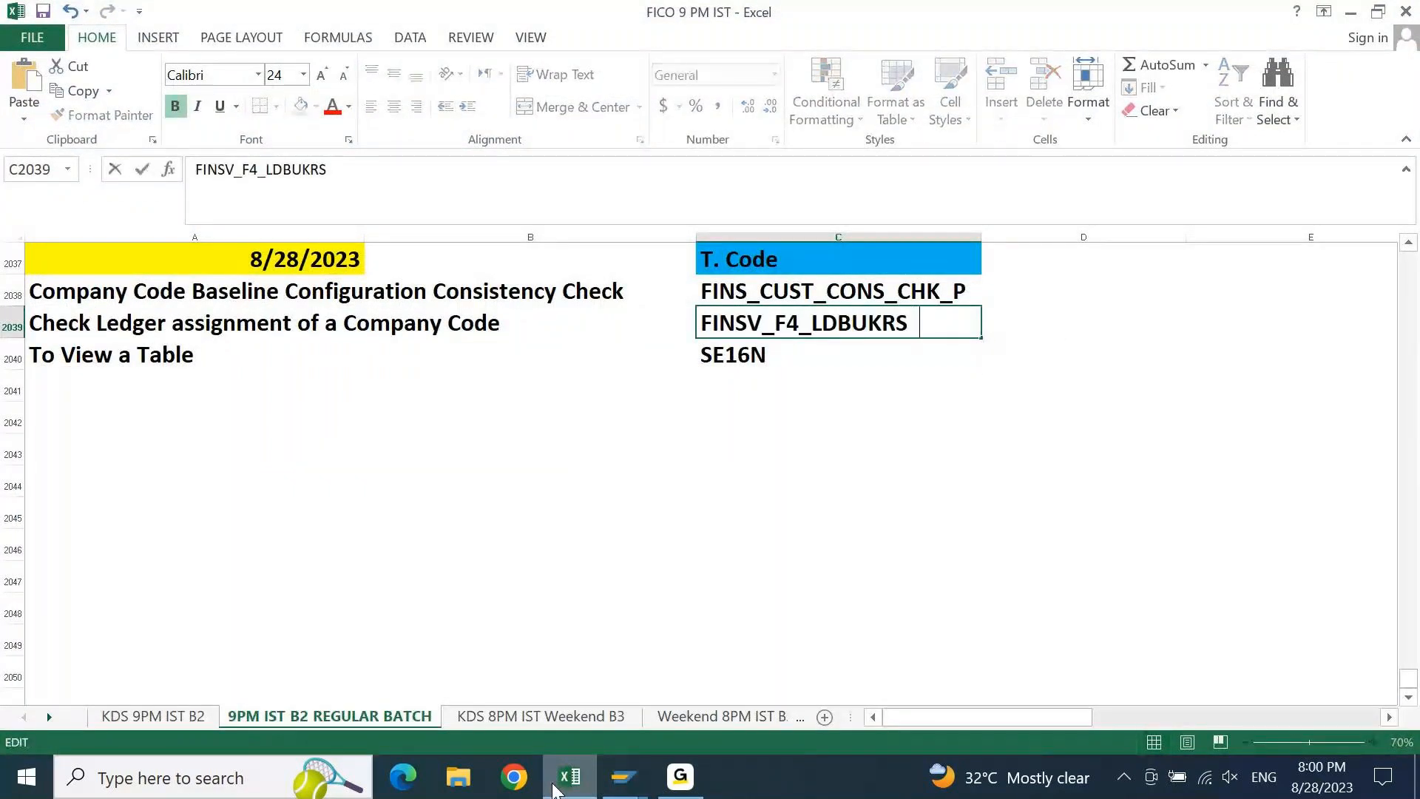
pyautogui.write(' tHIS is ')
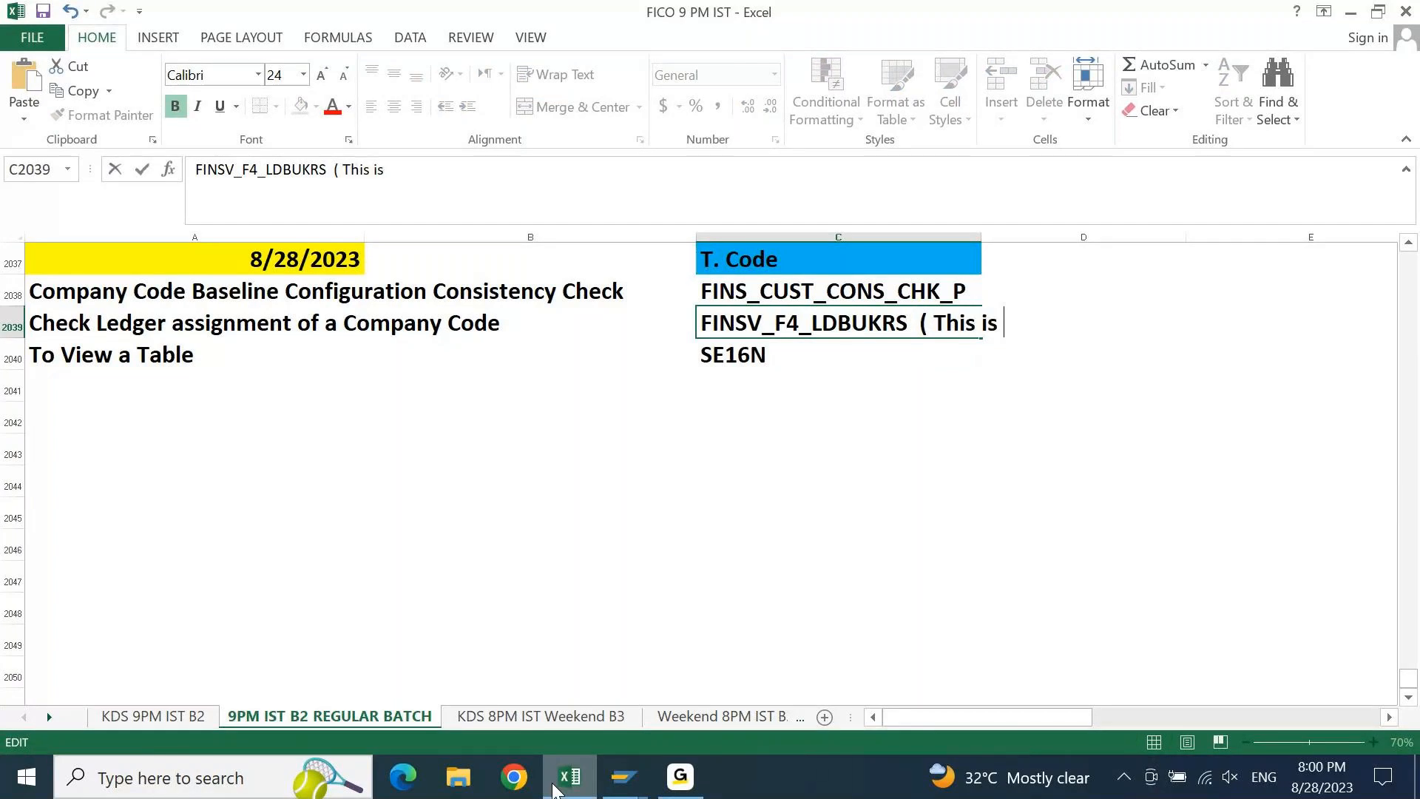
pyautogui.write('Table Name )')
pyautogui.press('Return')
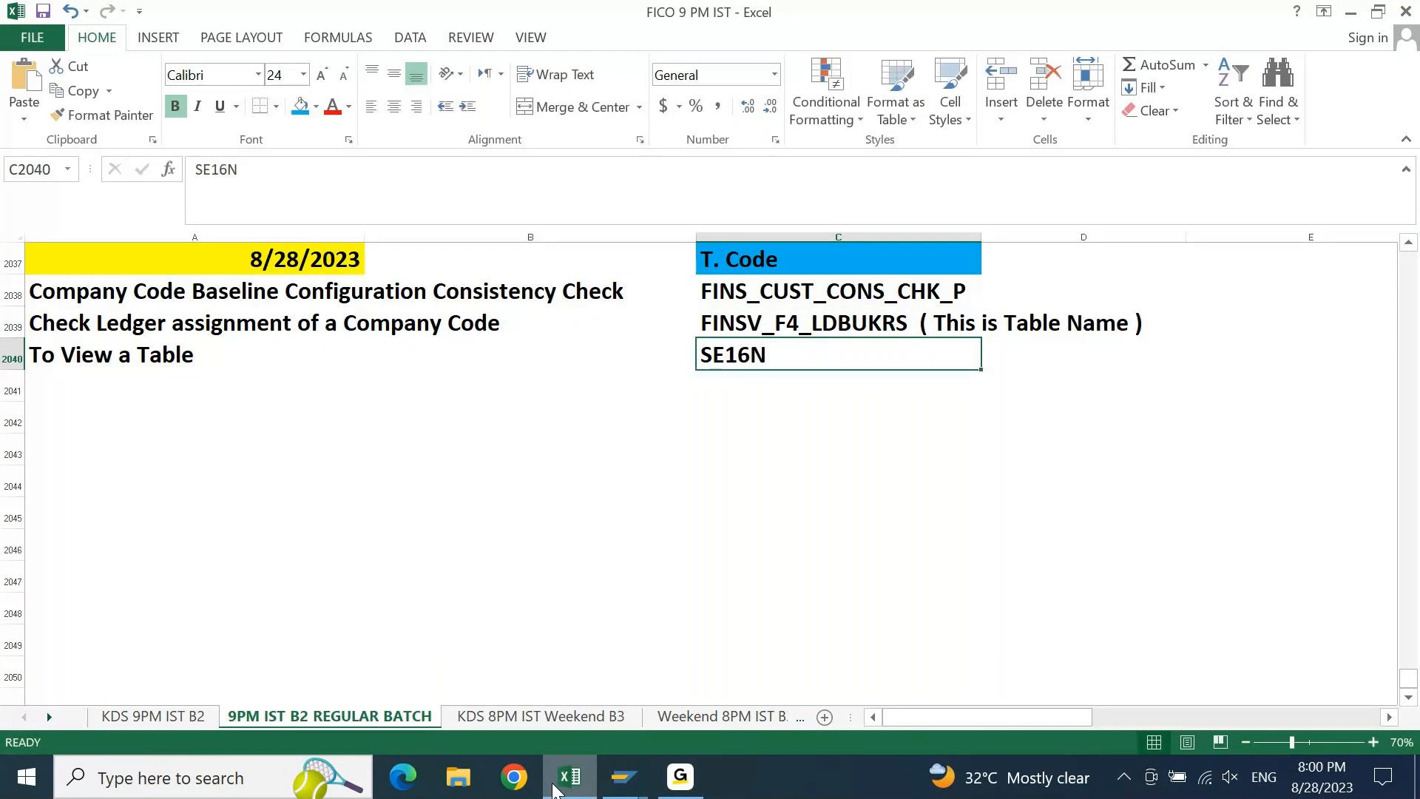
# Check the new table name and transaction code entries in rows 2039 and 2040, and save the workbook
pyautogui.press('Up')
pyautogui.press('Down')
pyautogui.press('Down')
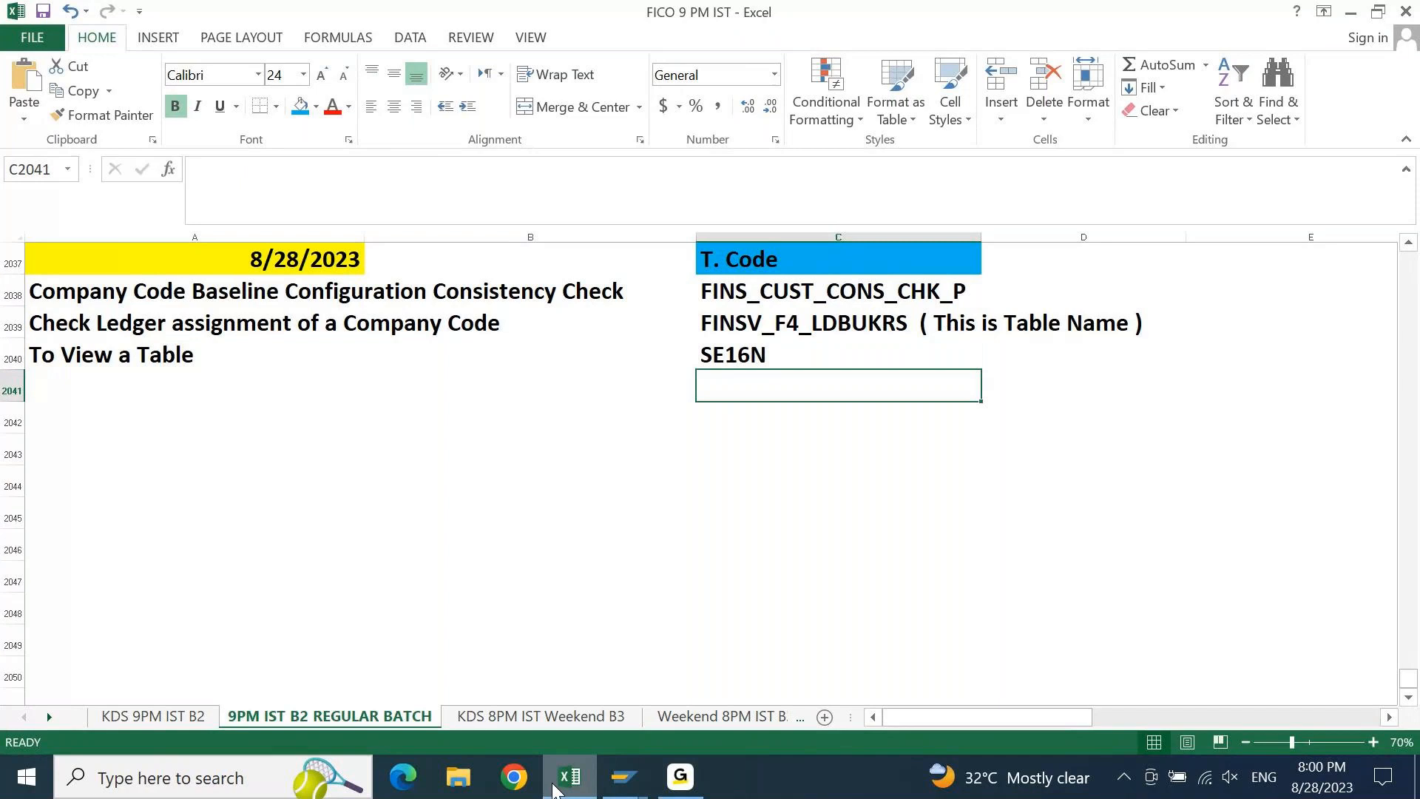
pyautogui.press('Up')
pyautogui.press('Up')
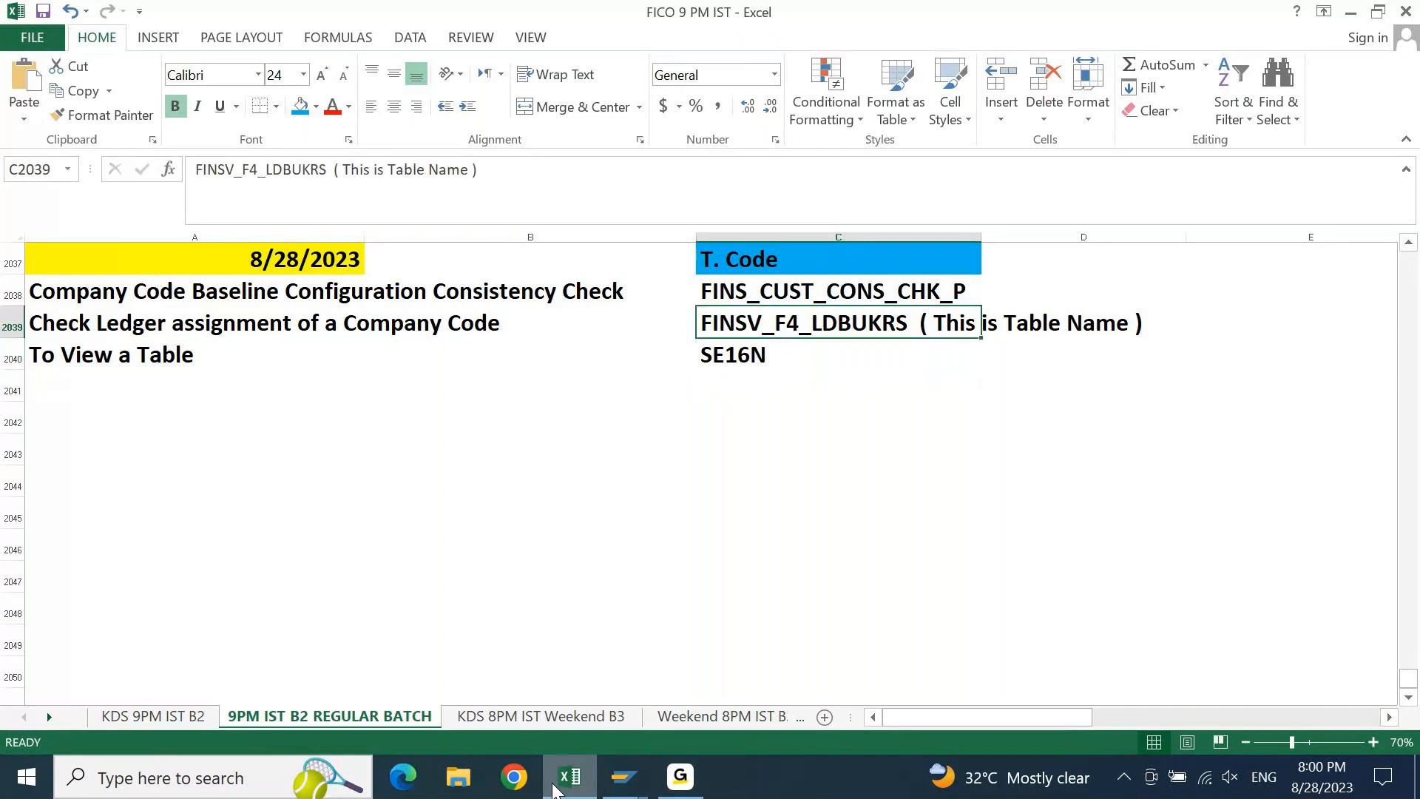
pyautogui.press('Left')
pyautogui.press('Left')
pyautogui.press('Down')
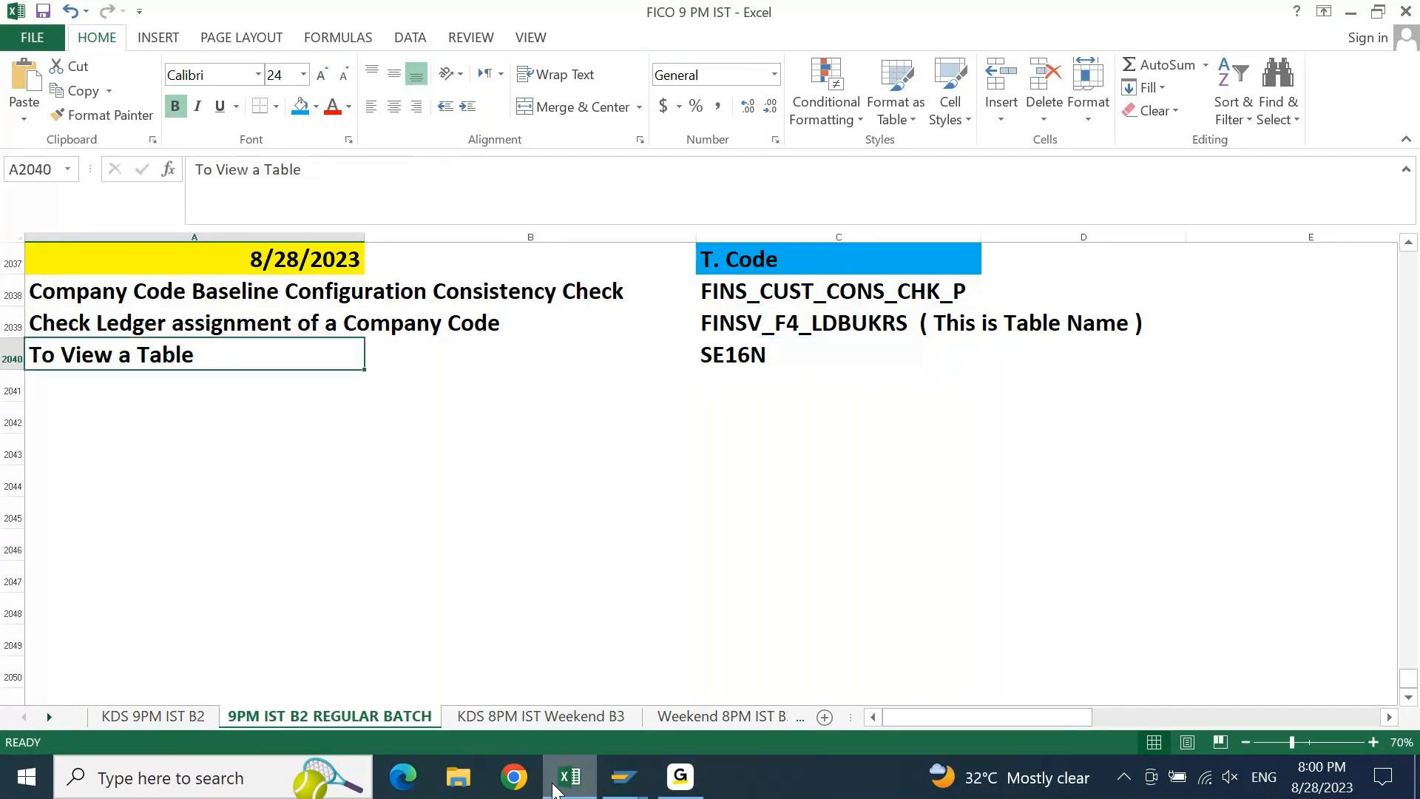
pyautogui.press('Right')
pyautogui.press('Right')
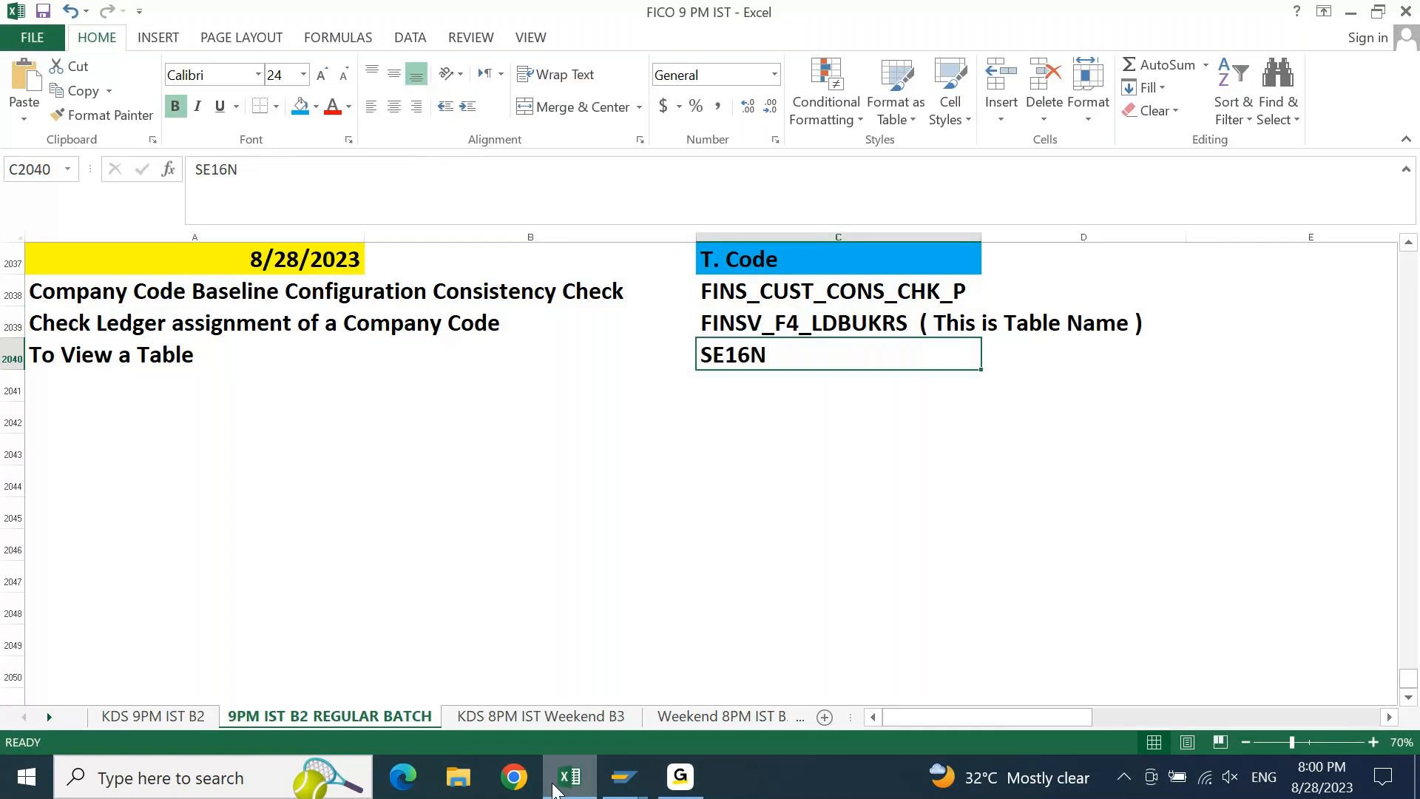
pyautogui.press('Up')
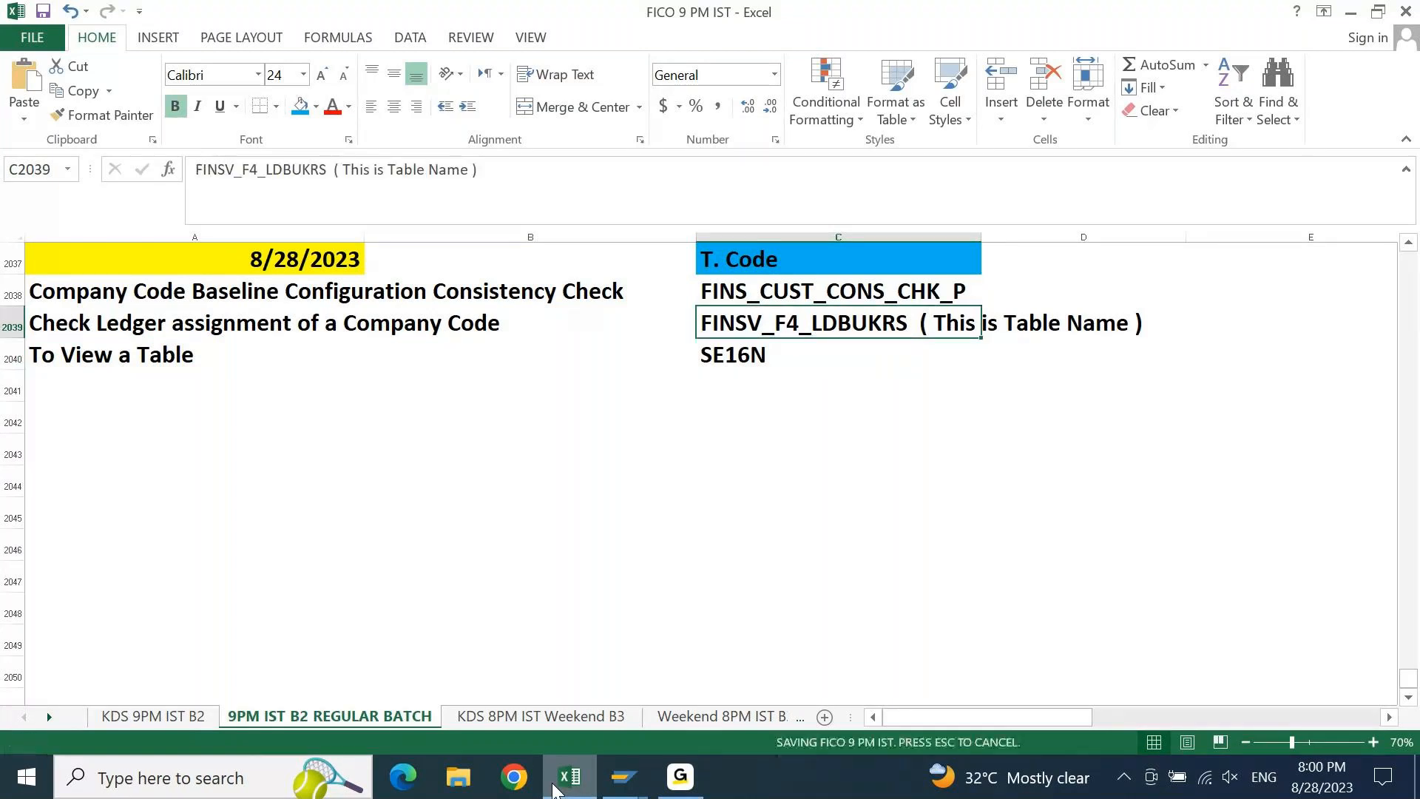
# Return to SAP's General Table Display, set the Company Code to 9PBI and display the matching table entries
pyautogui.click(628, 775)
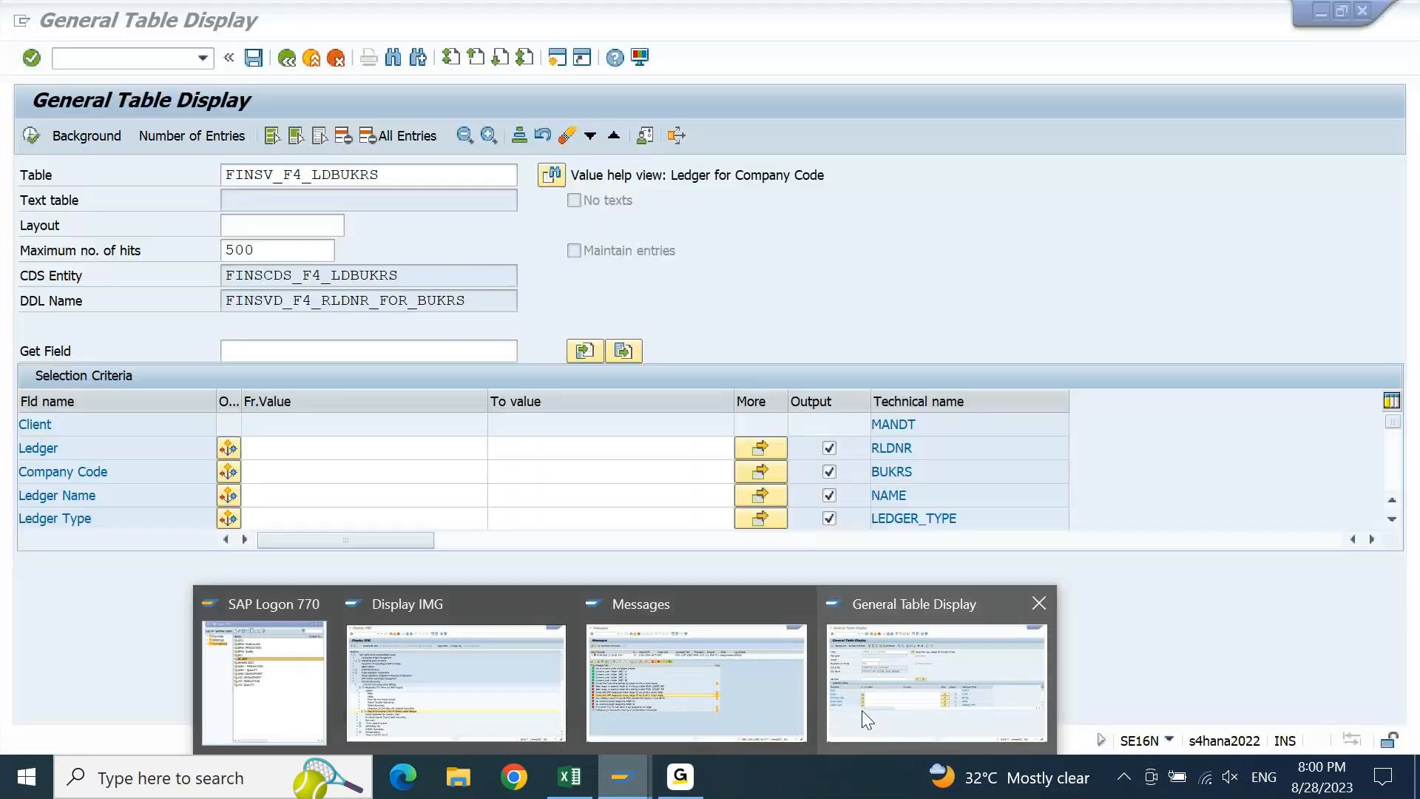
pyautogui.click(862, 710)
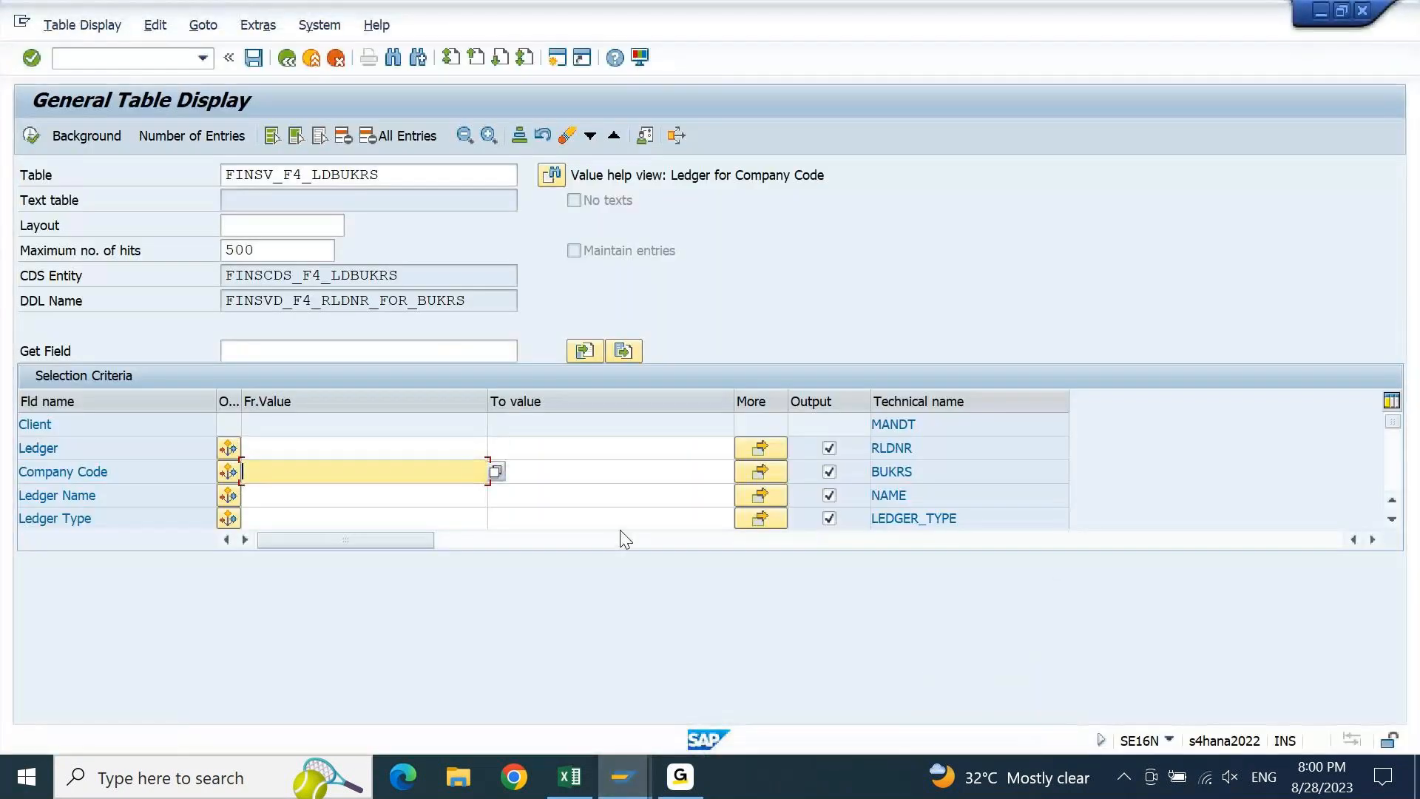
pyautogui.write('9PBI')
pyautogui.hotkey('shift', 'Home')
pyautogui.click(26, 137)
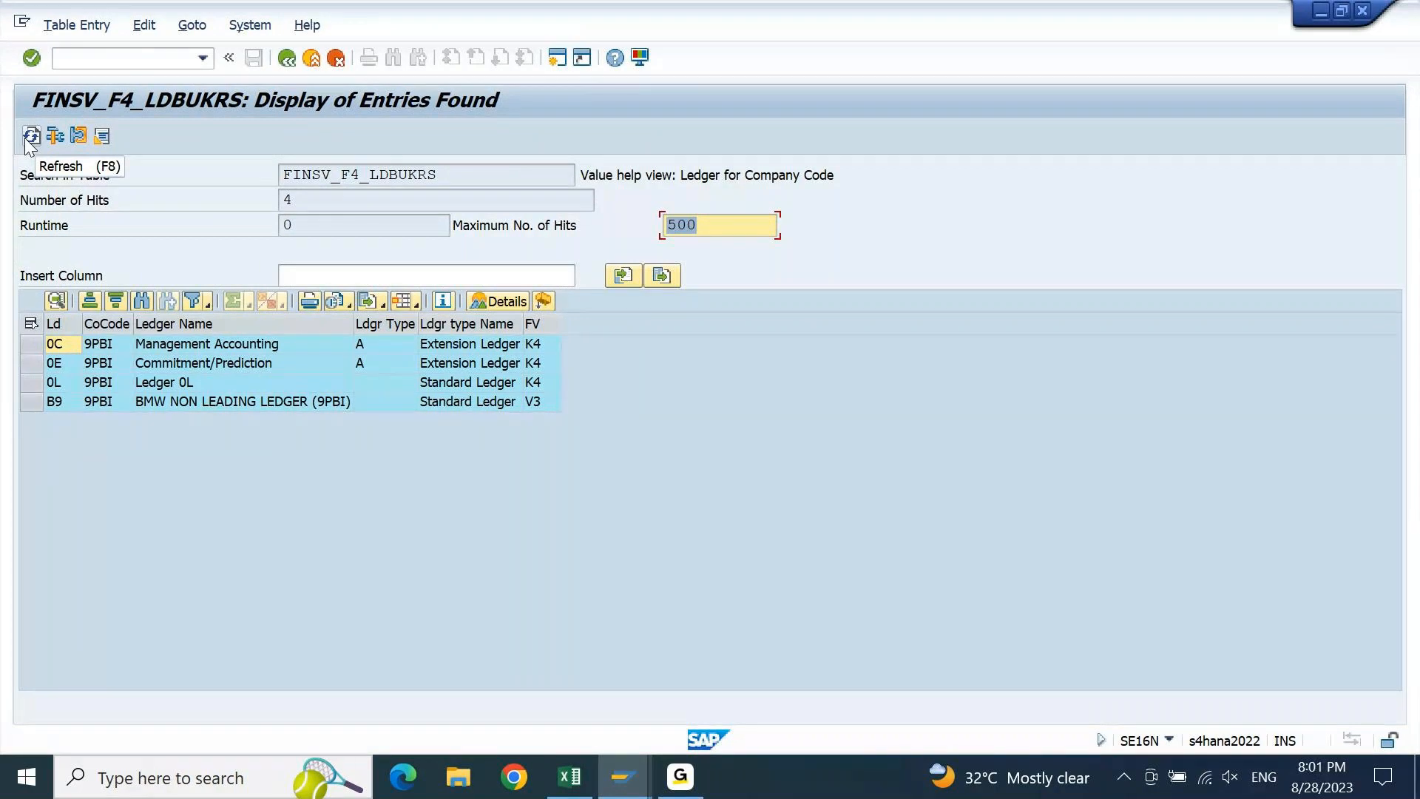
# Highlight the standard and extension ledger rows of company code 9PBI to review them, and go back to the selection screen
pyautogui.click(23, 386)
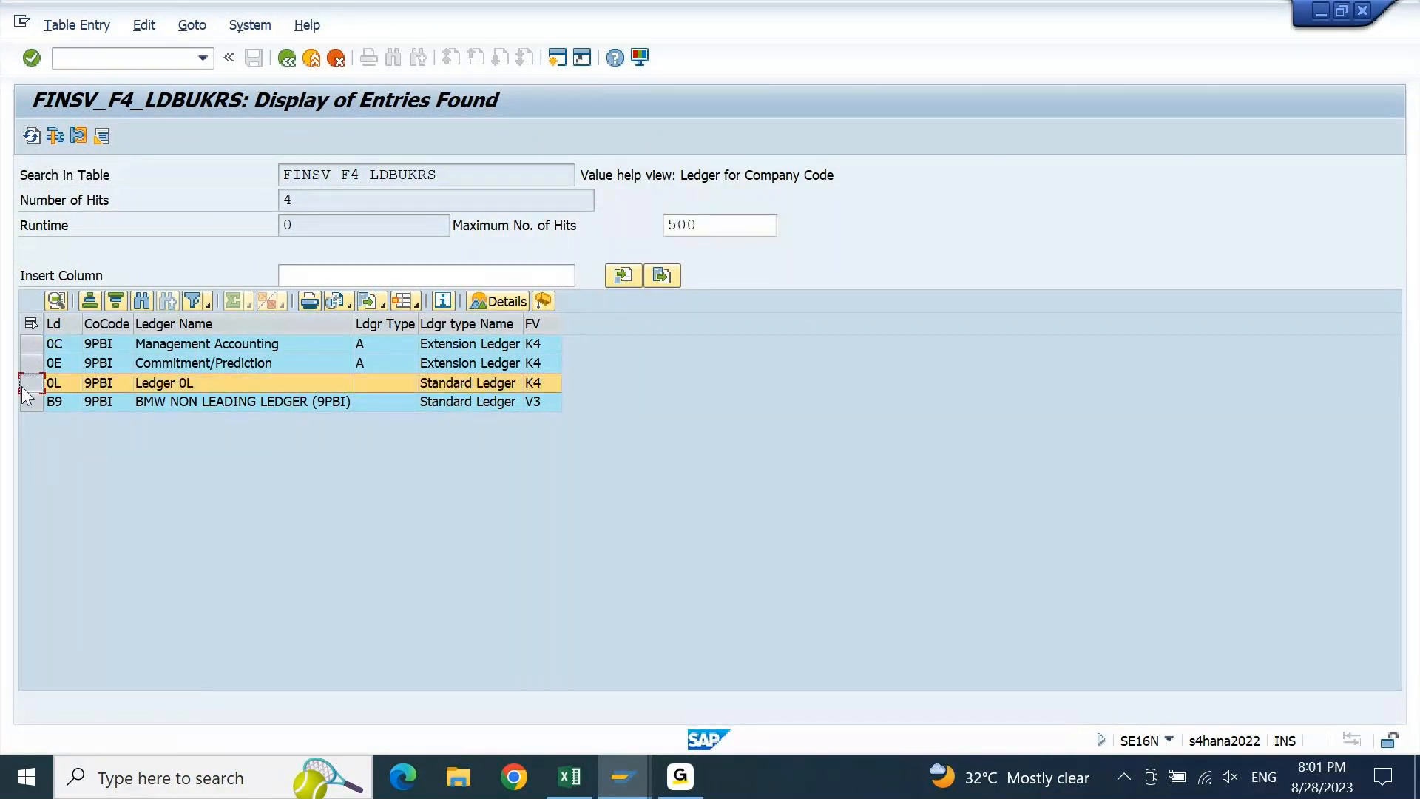
pyautogui.moveTo(31, 402); pyautogui.dragTo(33, 361)
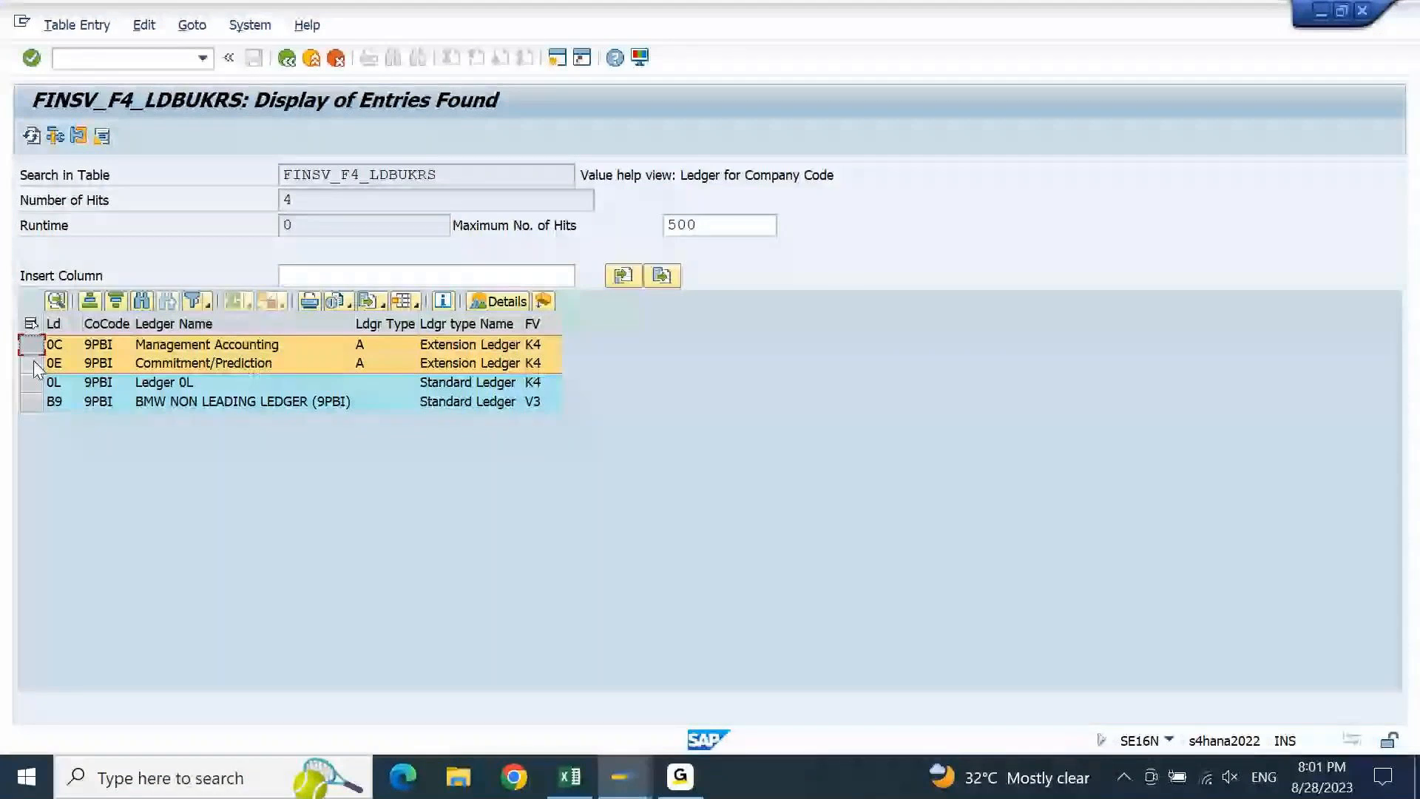
pyautogui.press('F3')
# Open Snipping Tool and capture the General Table Display selection screen down to the Ledger Type row
pyautogui.click(244, 777)
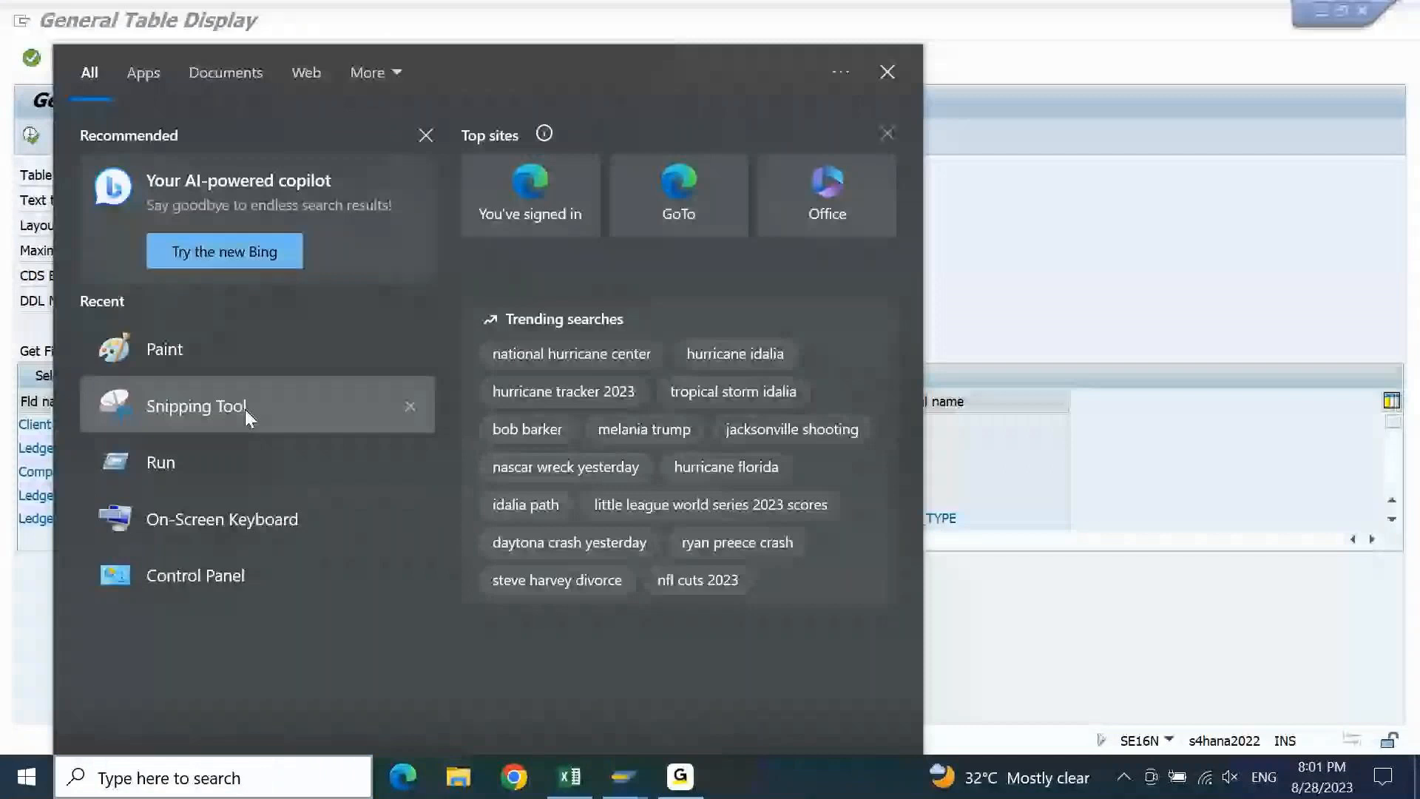
pyautogui.click(245, 410)
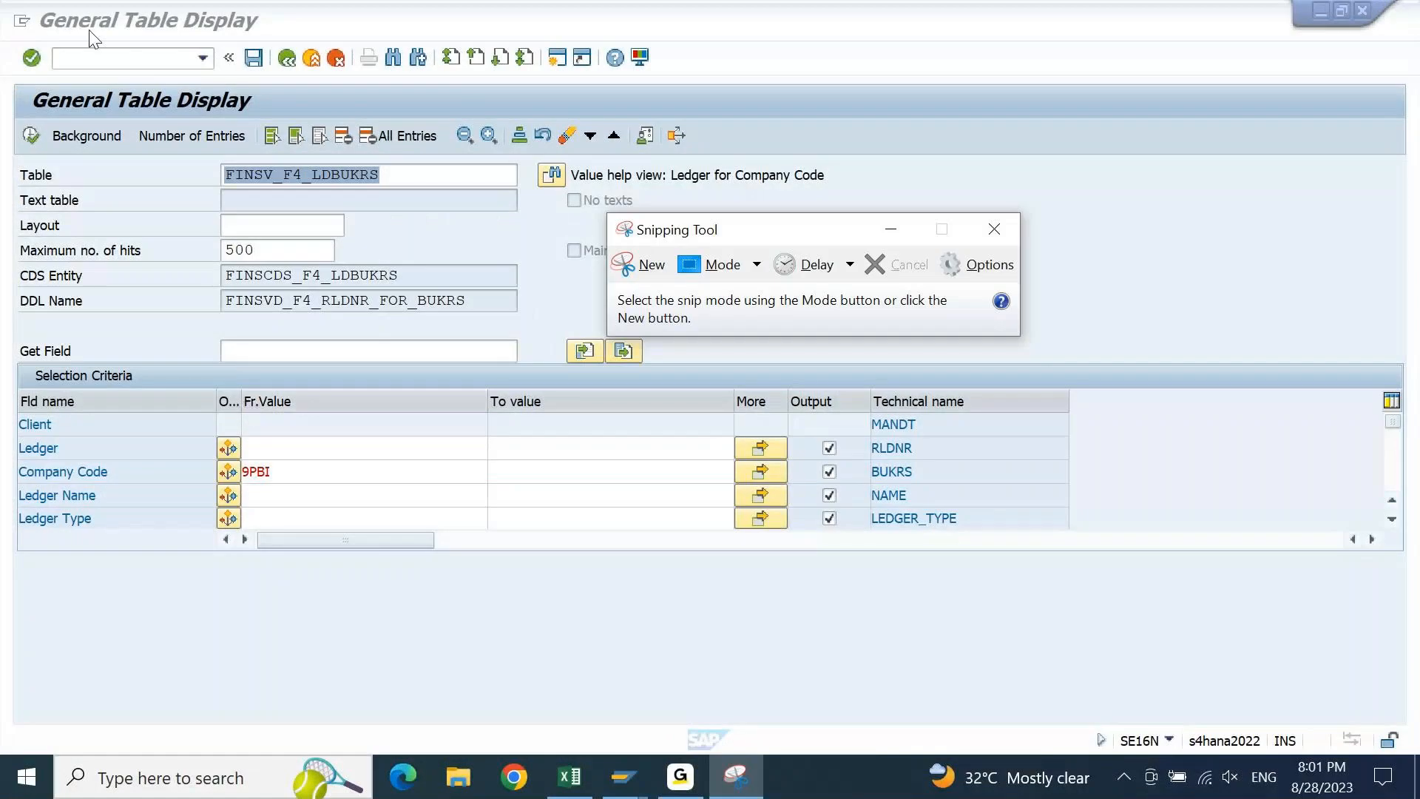
pyautogui.click(643, 269)
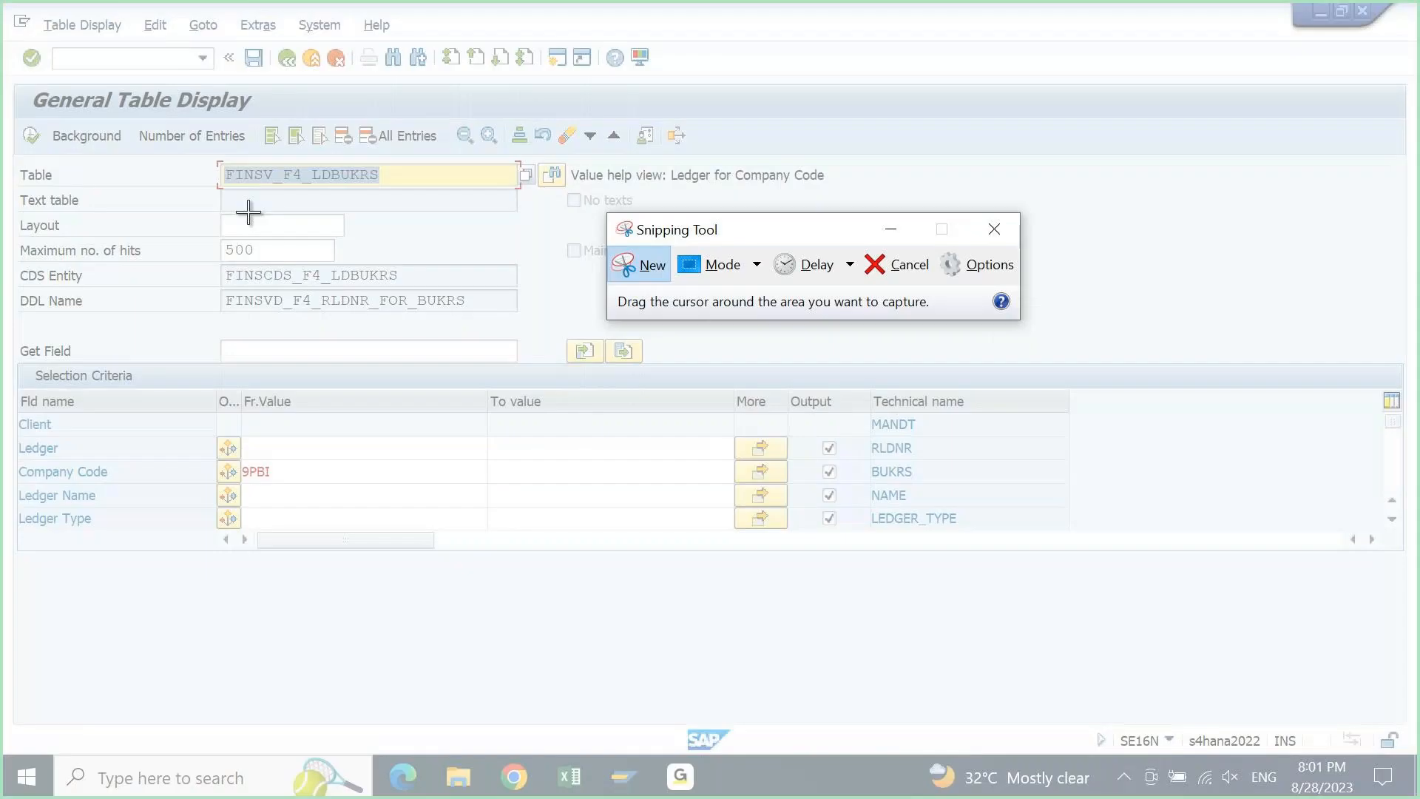
pyautogui.moveTo(13, 80); pyautogui.dragTo(1063, 558)
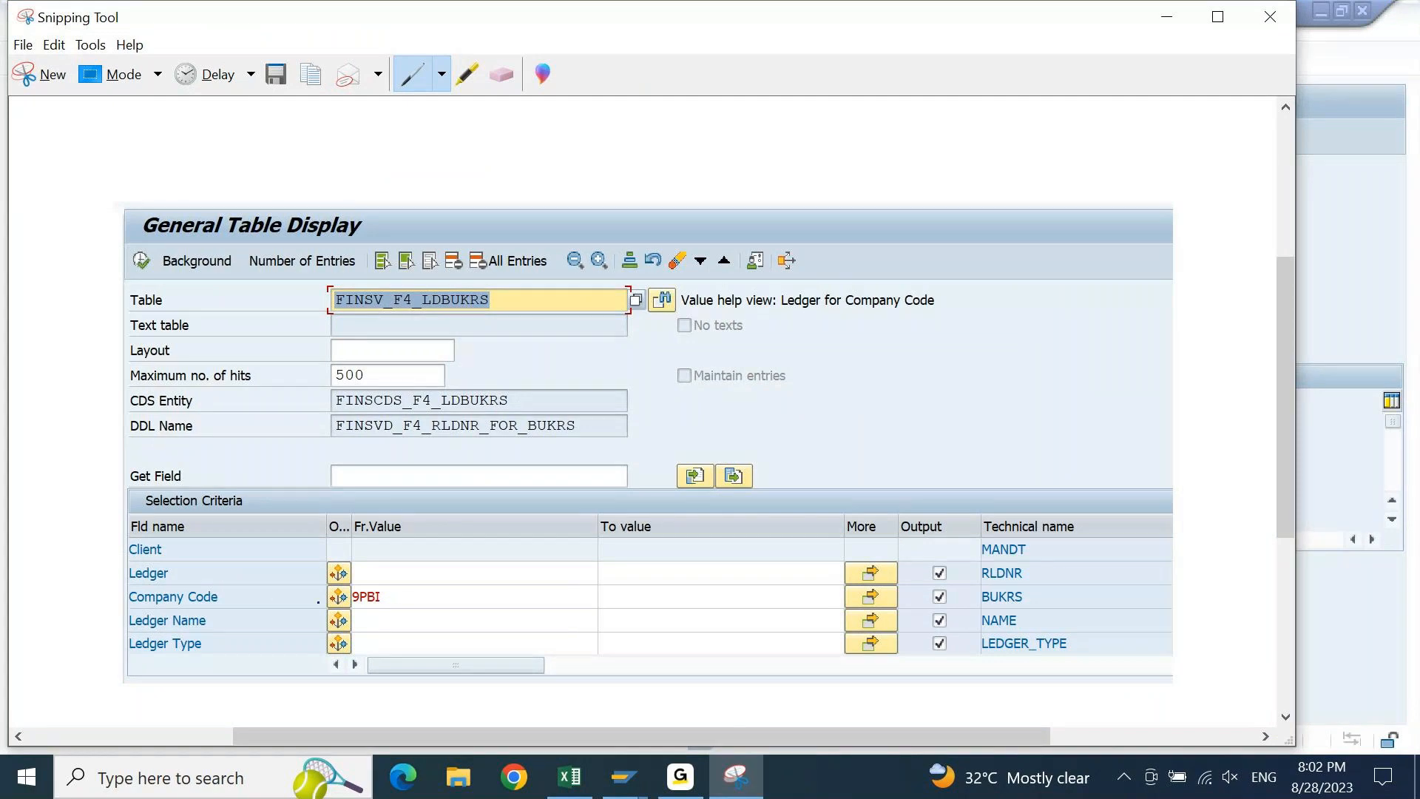
# Paste the snip into Excel at A2041, reduce its height, and position it just below the "To View a Table" row
pyautogui.click(570, 776)
pyautogui.click(90, 395)
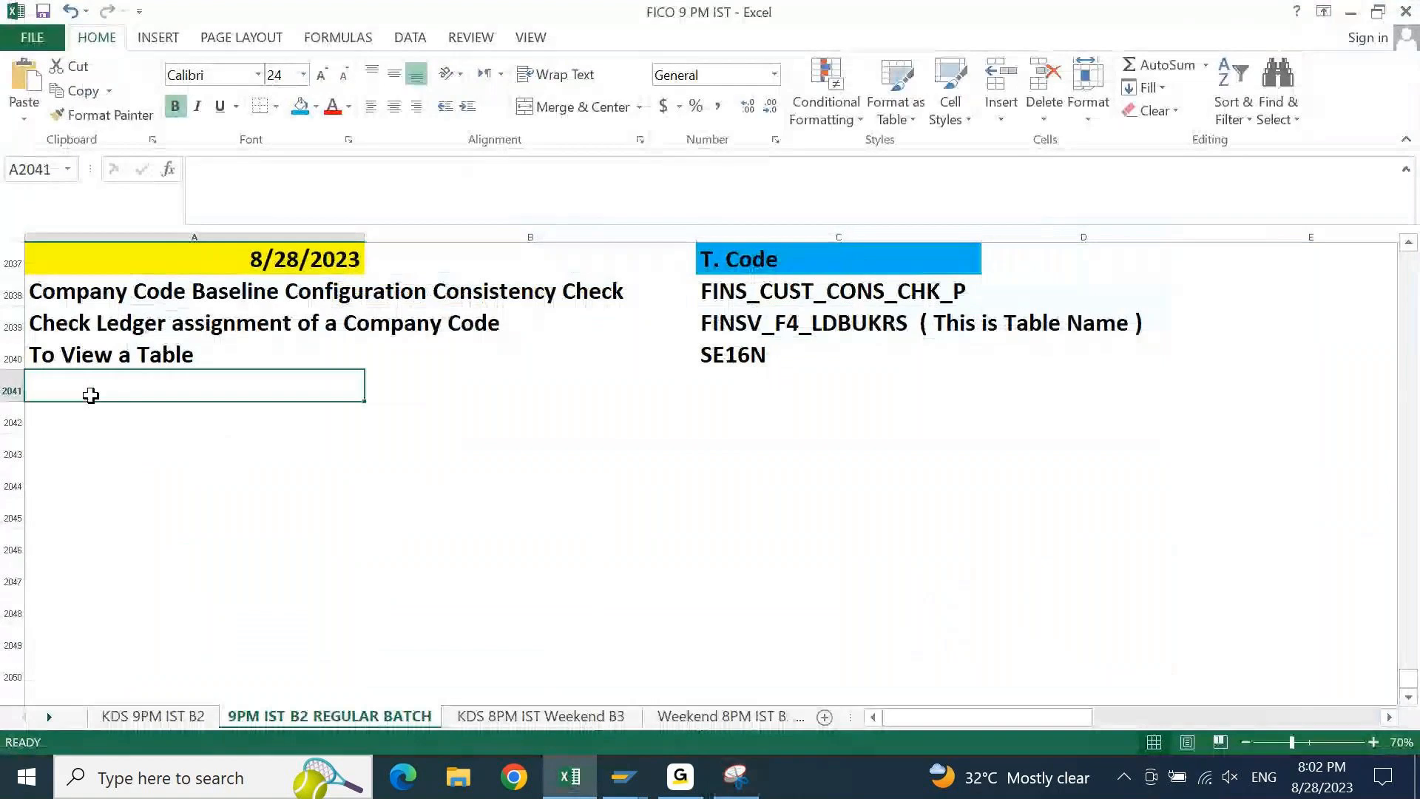
pyautogui.hotkey('ctrl', 'v')
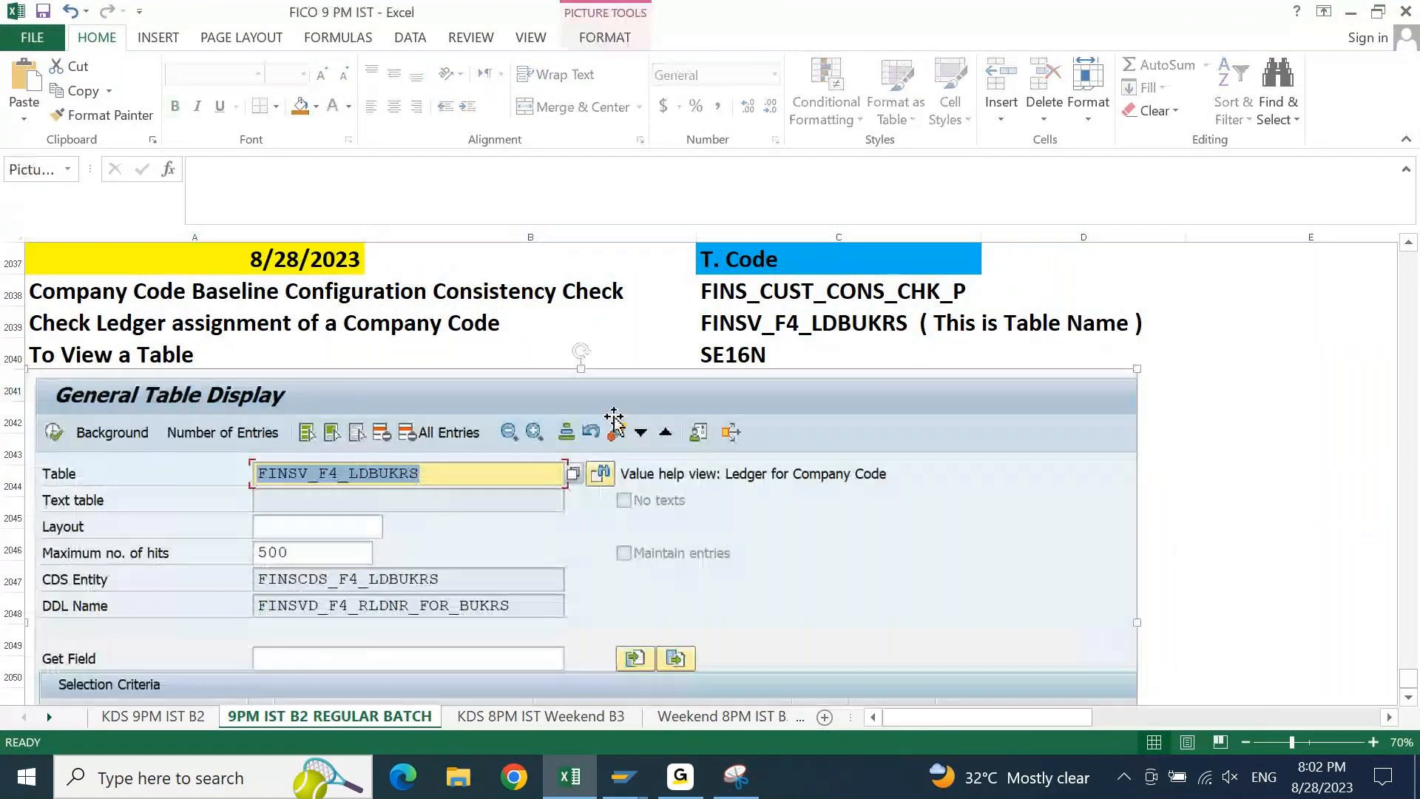
pyautogui.moveTo(580, 367); pyautogui.dragTo(581, 451)
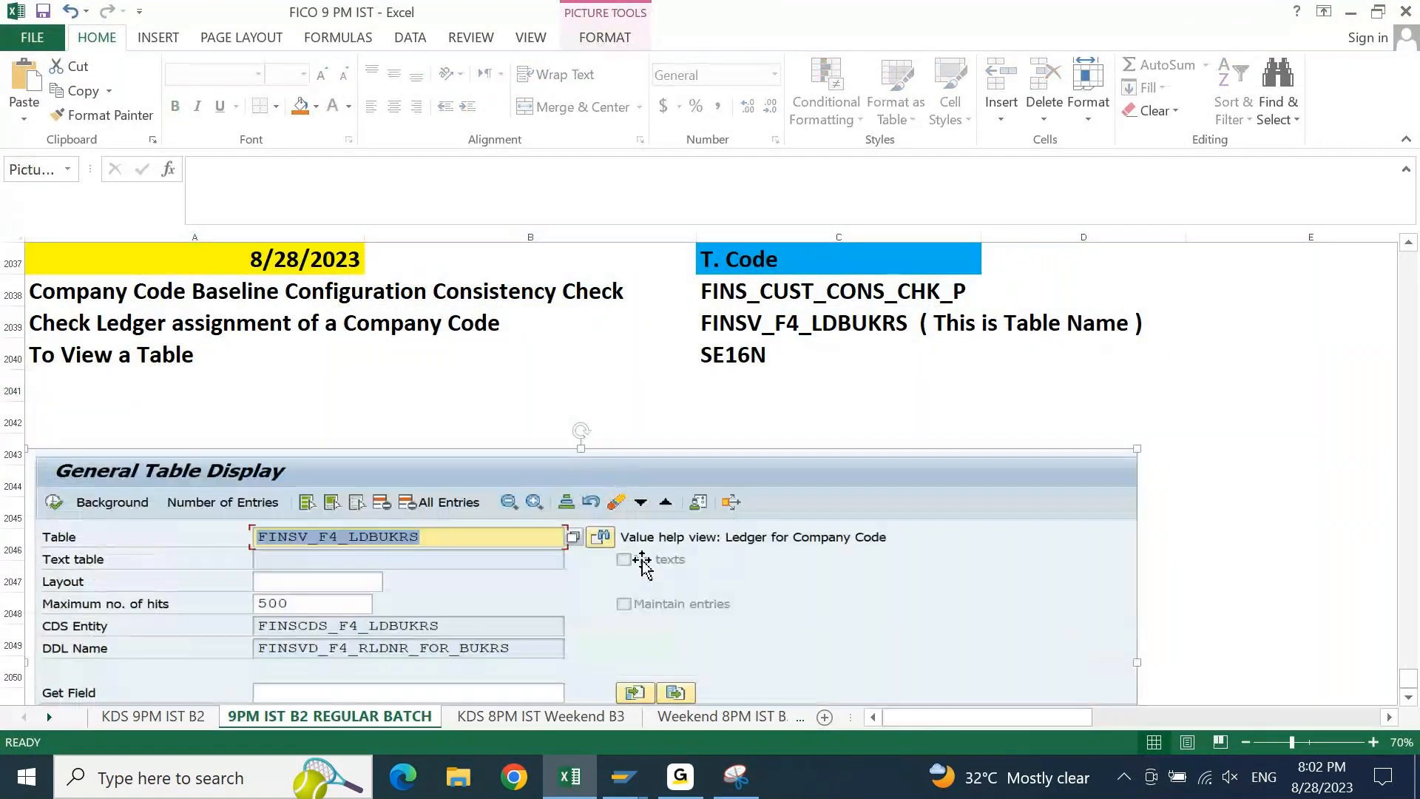
pyautogui.moveTo(636, 549); pyautogui.dragTo(635, 490)
pyautogui.click(1236, 472)
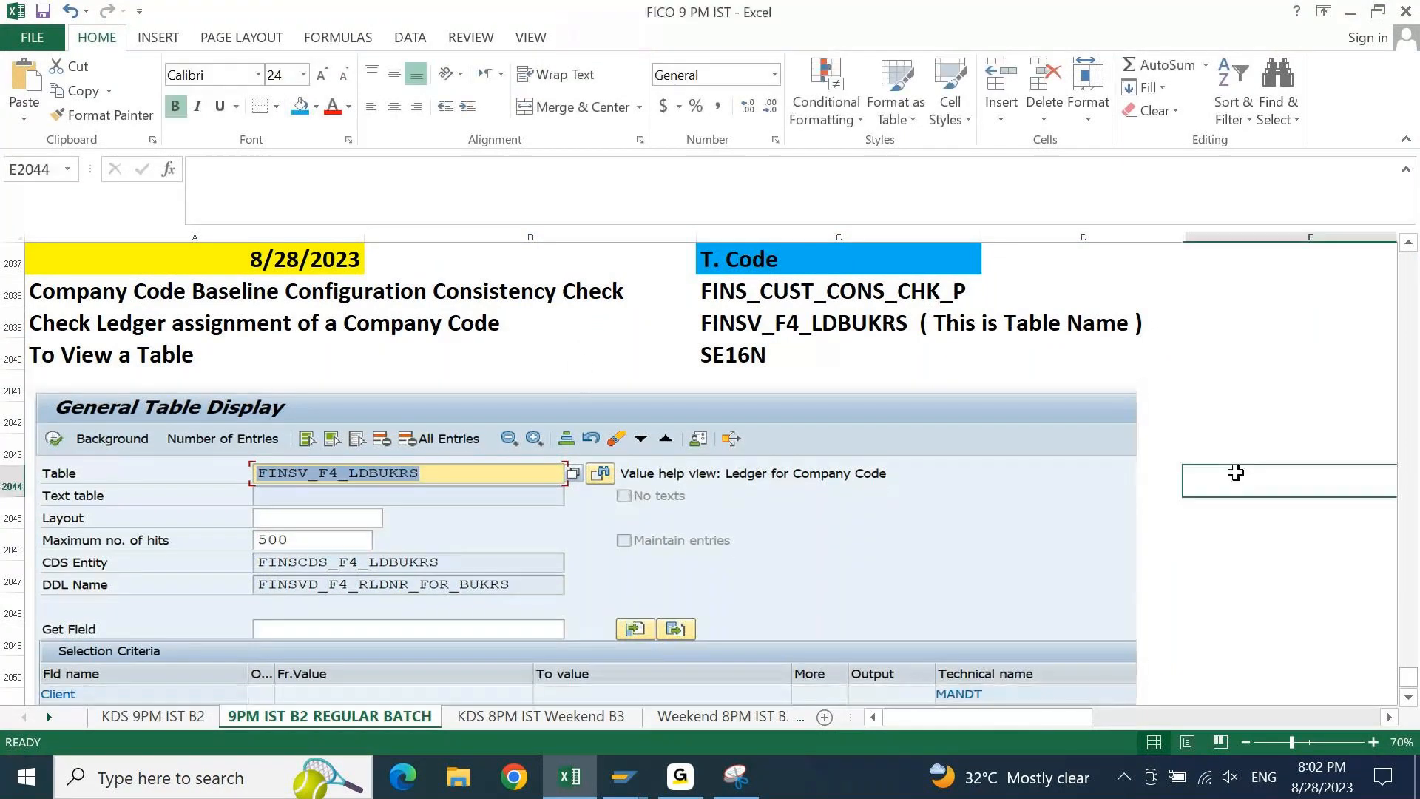
pyautogui.click(386, 379)
pyautogui.click(1305, 477)
# Enter the note "Click on Execute or Press F8.." in A2056, below the pasted General Table Display screenshot
pyautogui.scroll(-4, 1411, 706)
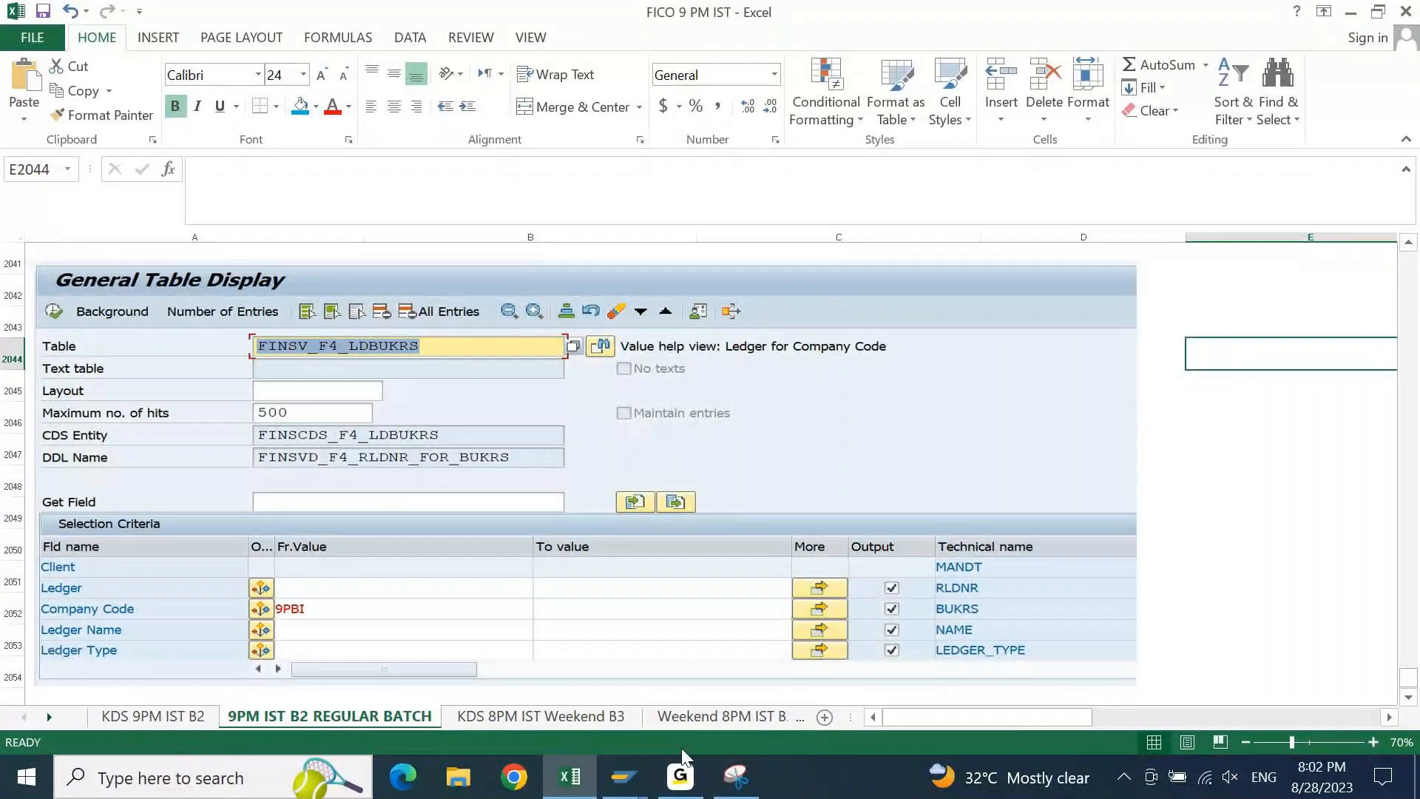
pyautogui.press('Down')
pyautogui.press('Down')
pyautogui.press('Down')
pyautogui.press('Down')
pyautogui.press('Down')
pyautogui.press('Down')
pyautogui.press('Down')
pyautogui.press('Down')
pyautogui.press('Down')
pyautogui.press('Down')
pyautogui.press('Down')
pyautogui.press('Down')
pyautogui.press('Down')
pyautogui.press('Home')
pyautogui.press('Up')
pyautogui.press('Up')
pyautogui.press('Down')
pyautogui.write('C')
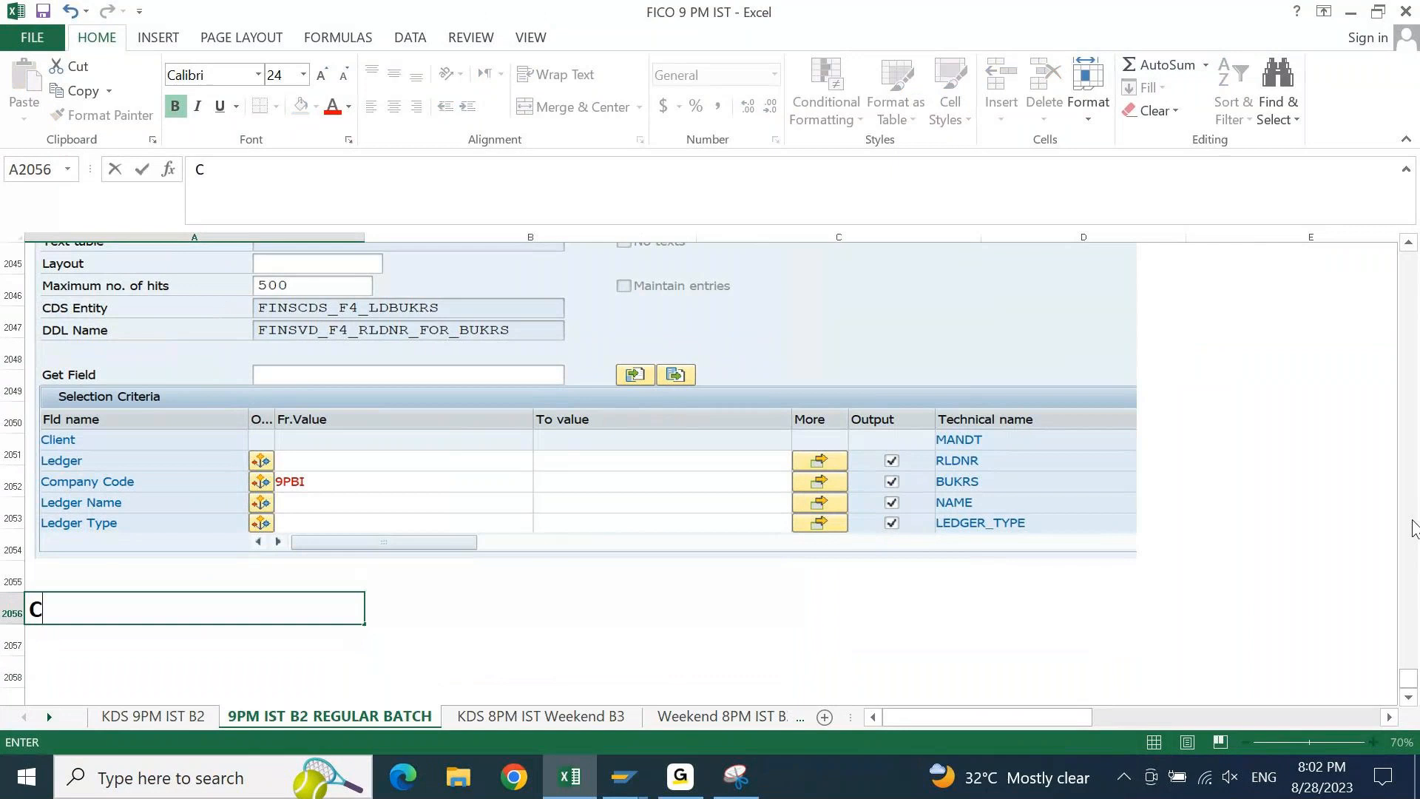
pyautogui.write('lick on Ex')
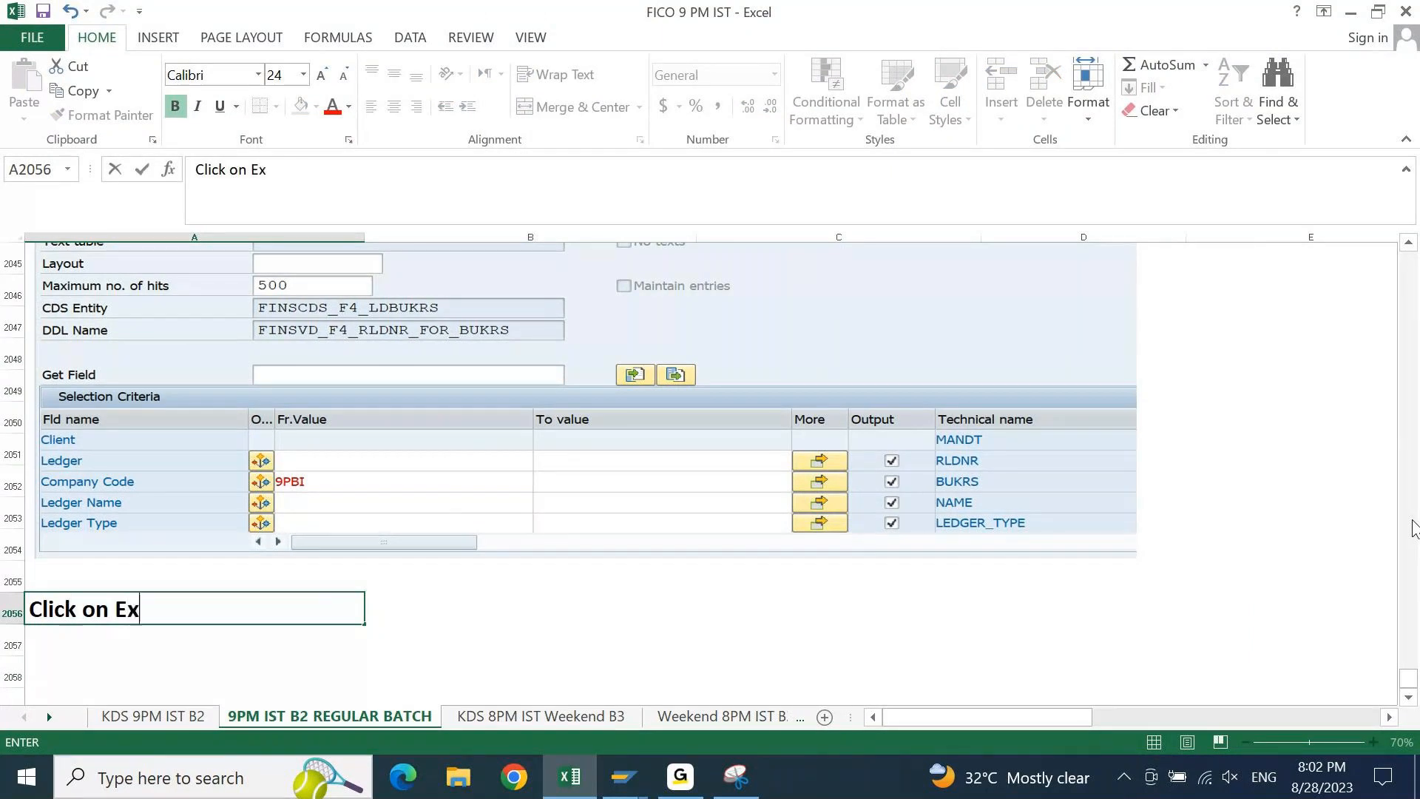
pyautogui.write('ecute i')
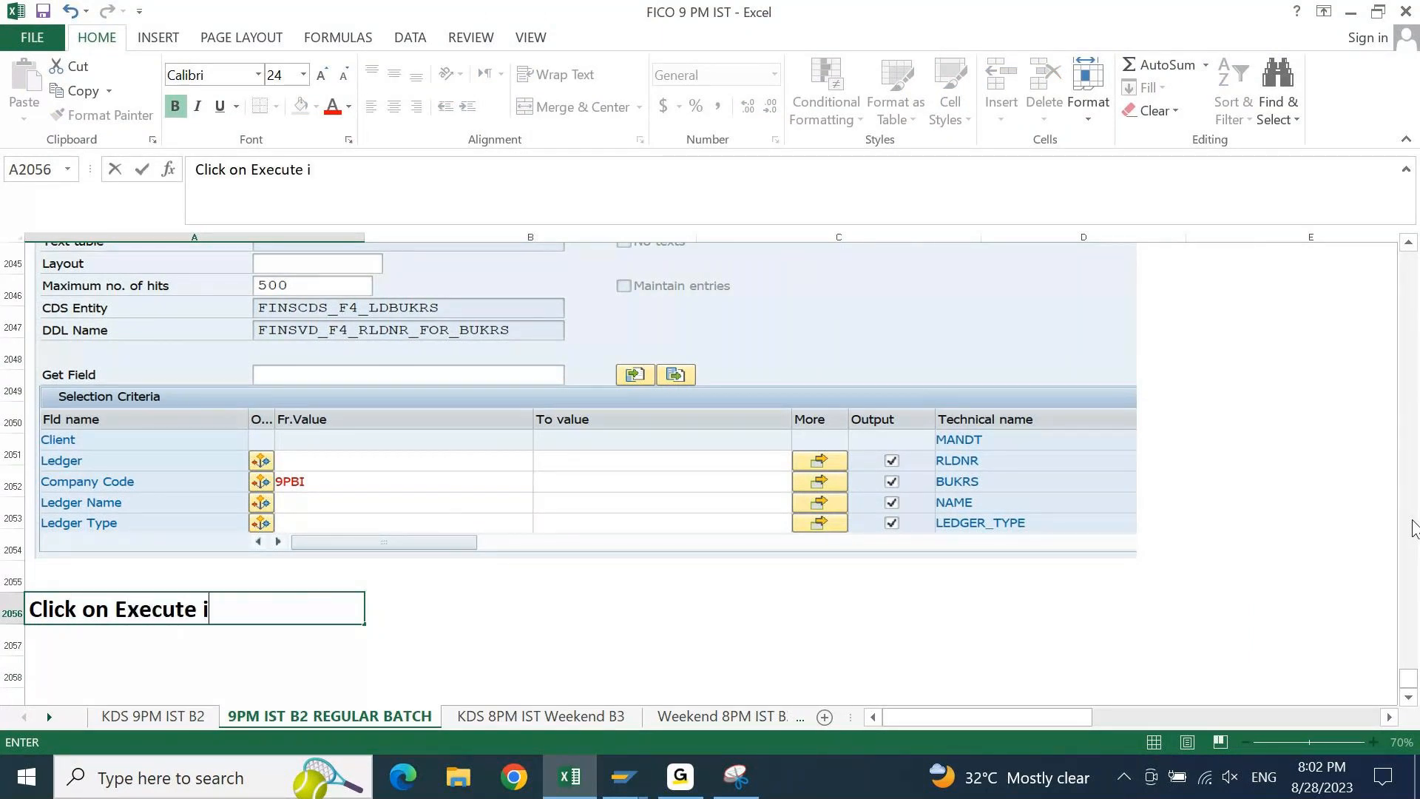
pyautogui.press('BackSpace')
pyautogui.write('or Press F8.')
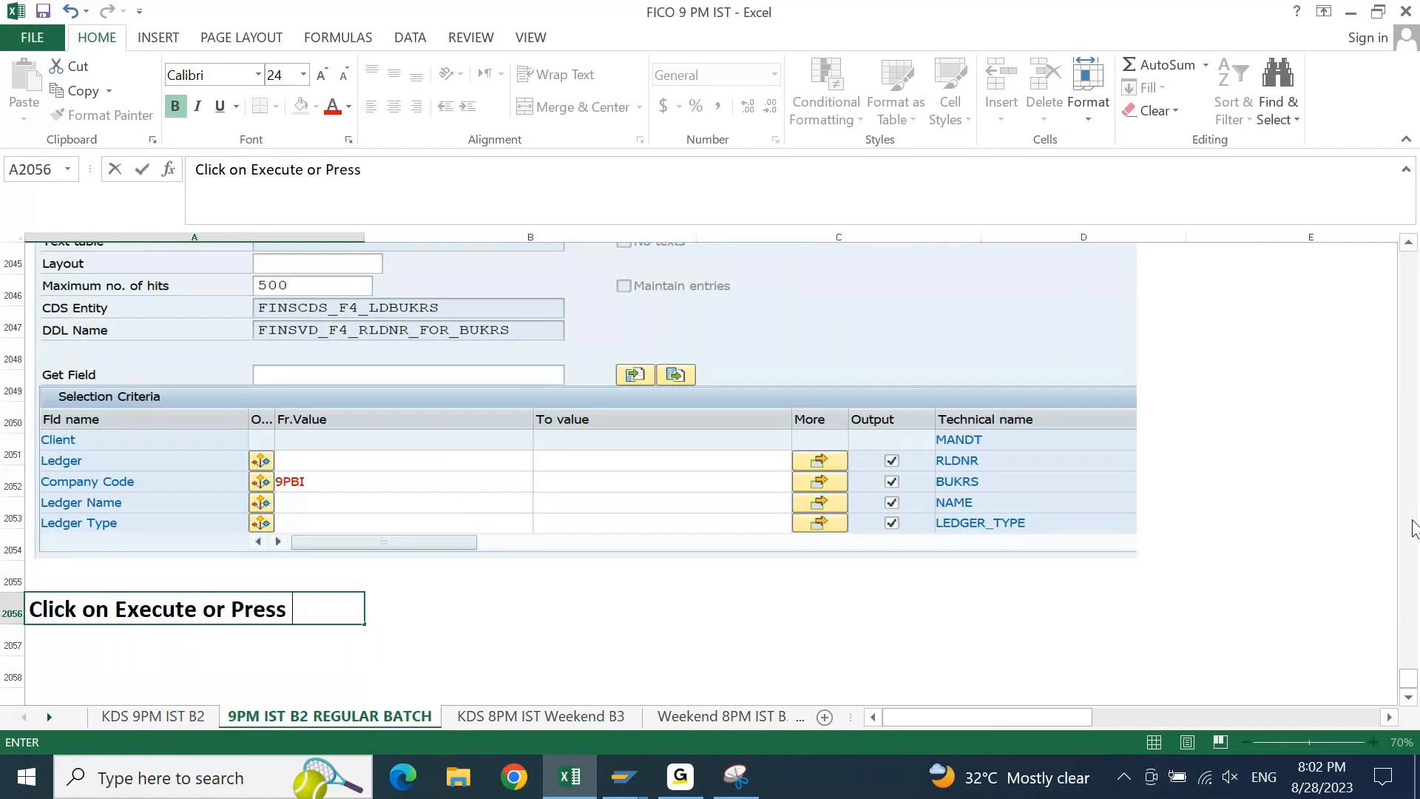
pyautogui.write('.')
pyautogui.press('Return')
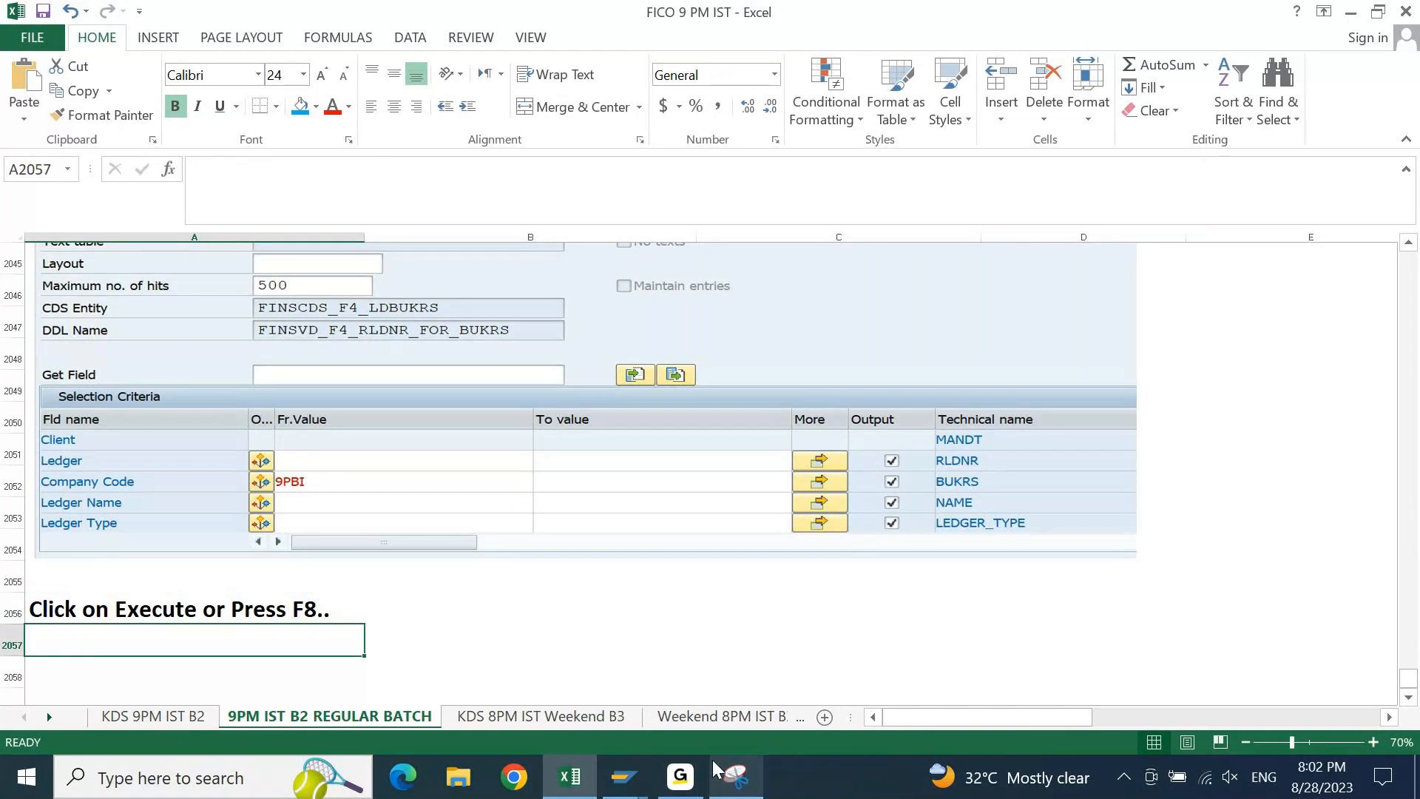
# Switch to SAP's General Table Display and display the FINSV_F4_LDBUKRS entries for company code 9PBI
pyautogui.click(624, 776)
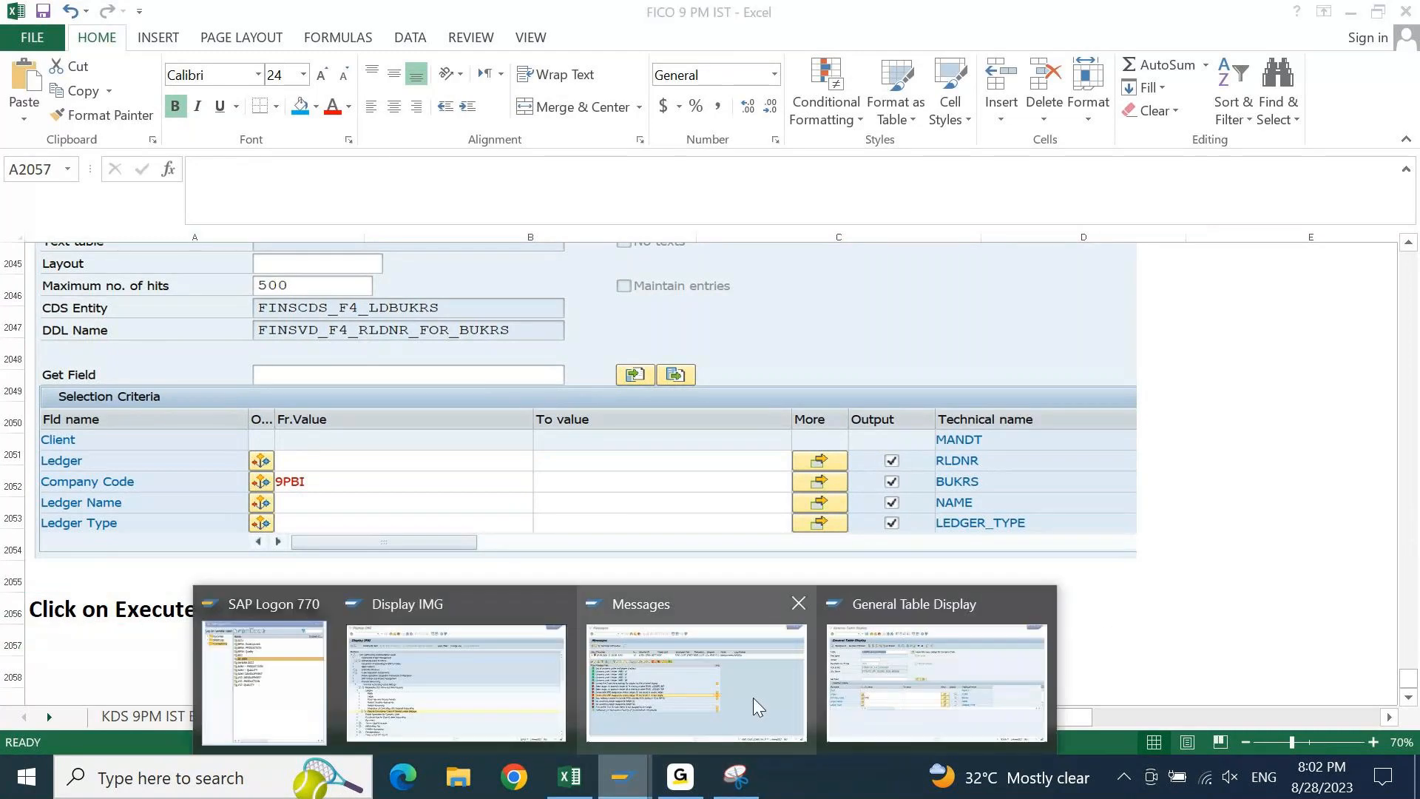
pyautogui.click(896, 702)
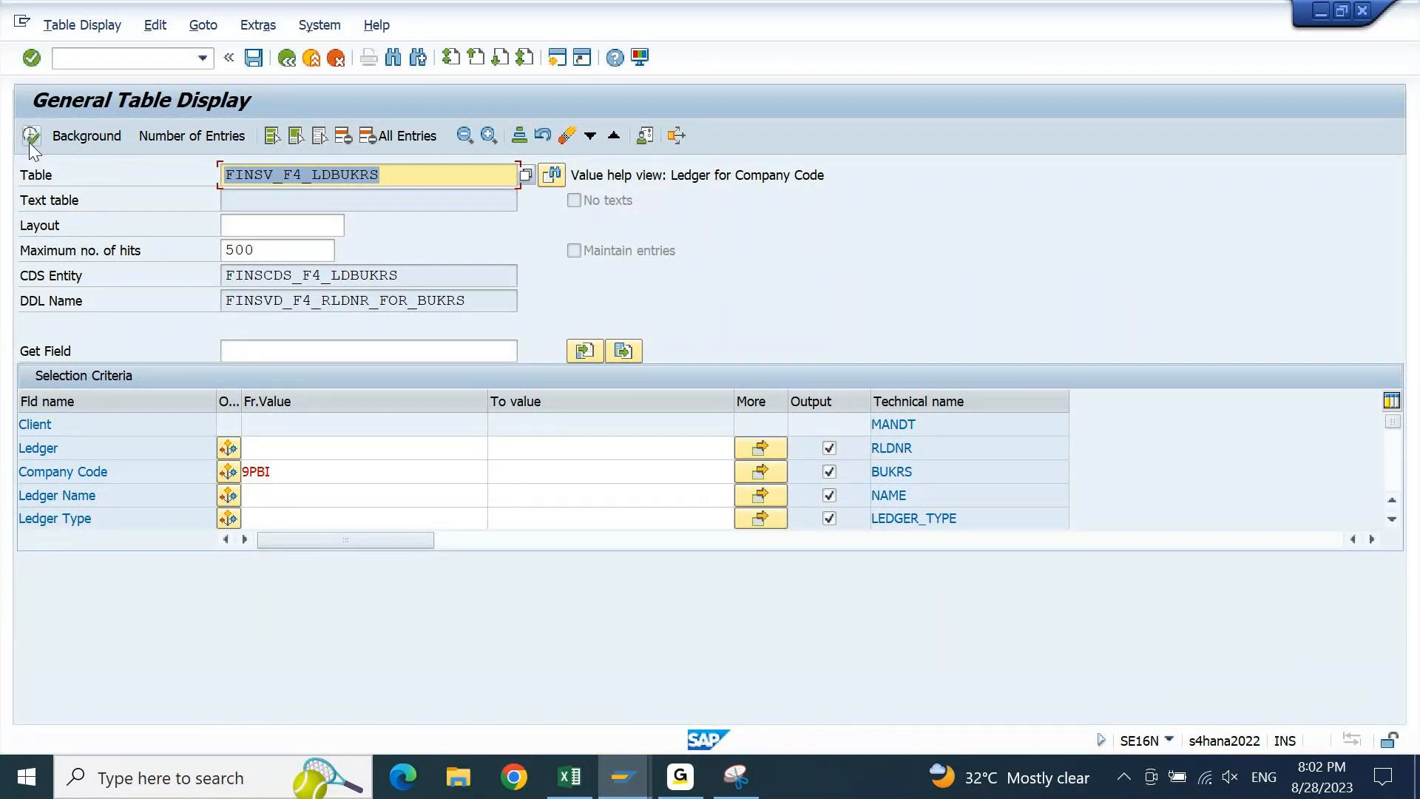
pyautogui.click(30, 140)
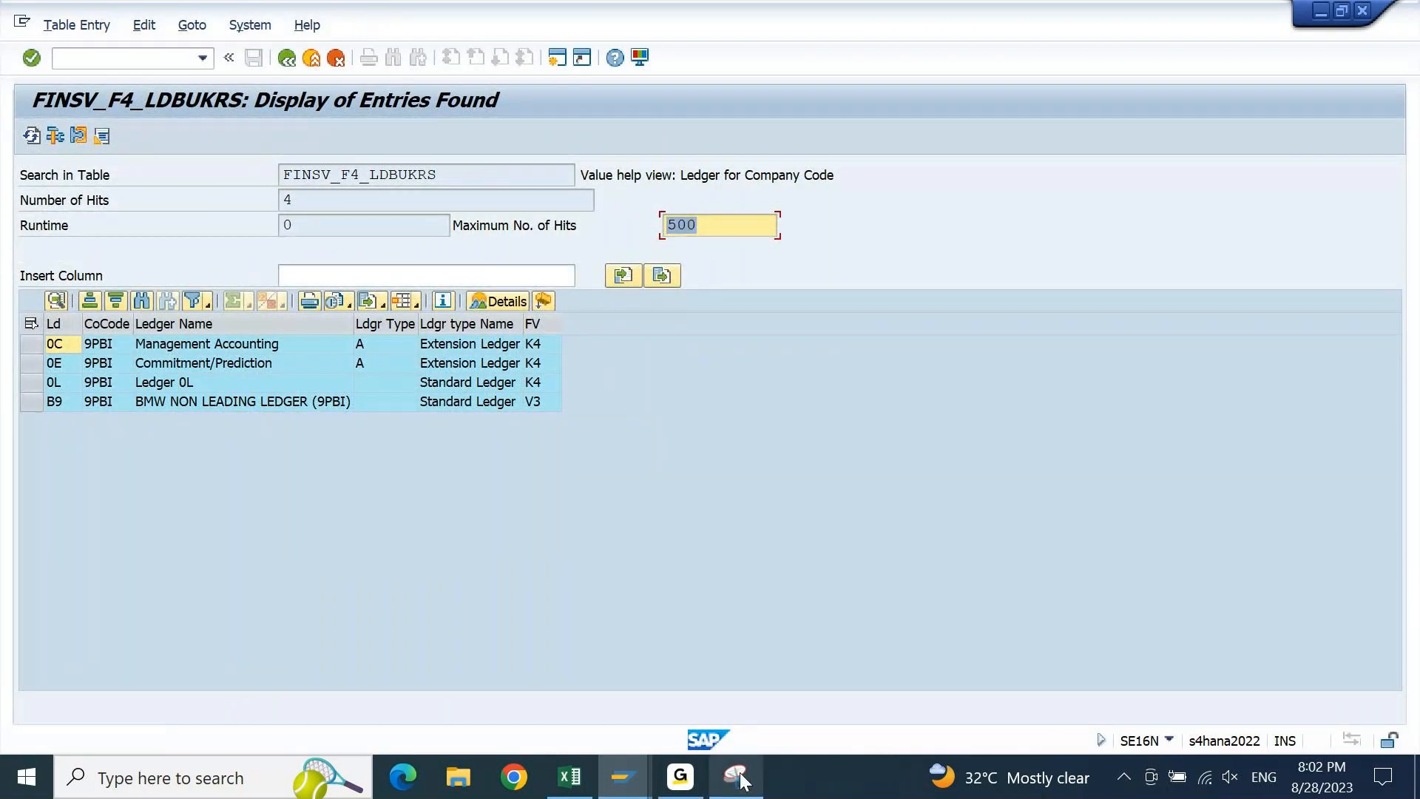
# Open Snipping Tool and capture the FINSV_F4_LDBUKRS results from the title bar down to the last ledger row
pyautogui.moveTo(740, 778)
pyautogui.click(725, 672)
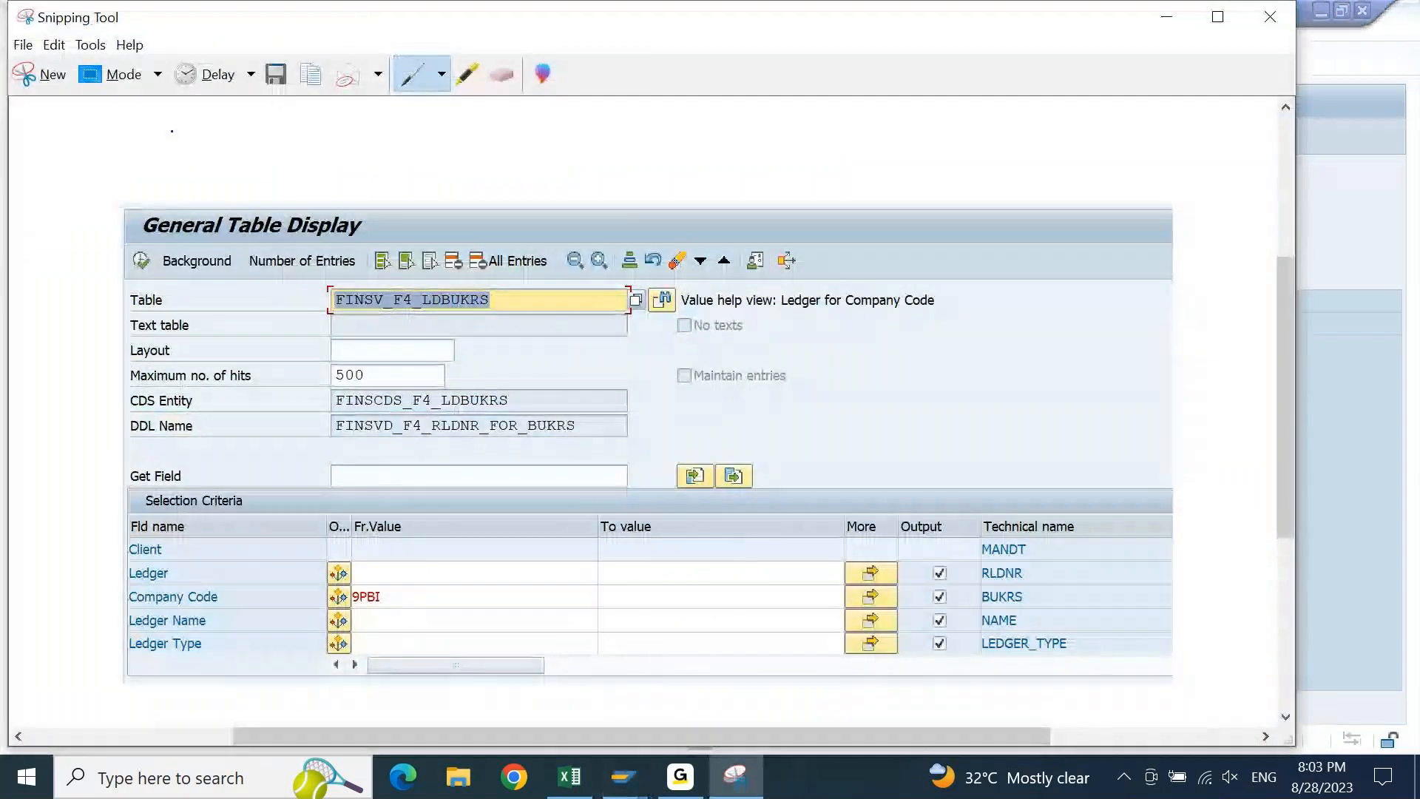
pyautogui.click(43, 74)
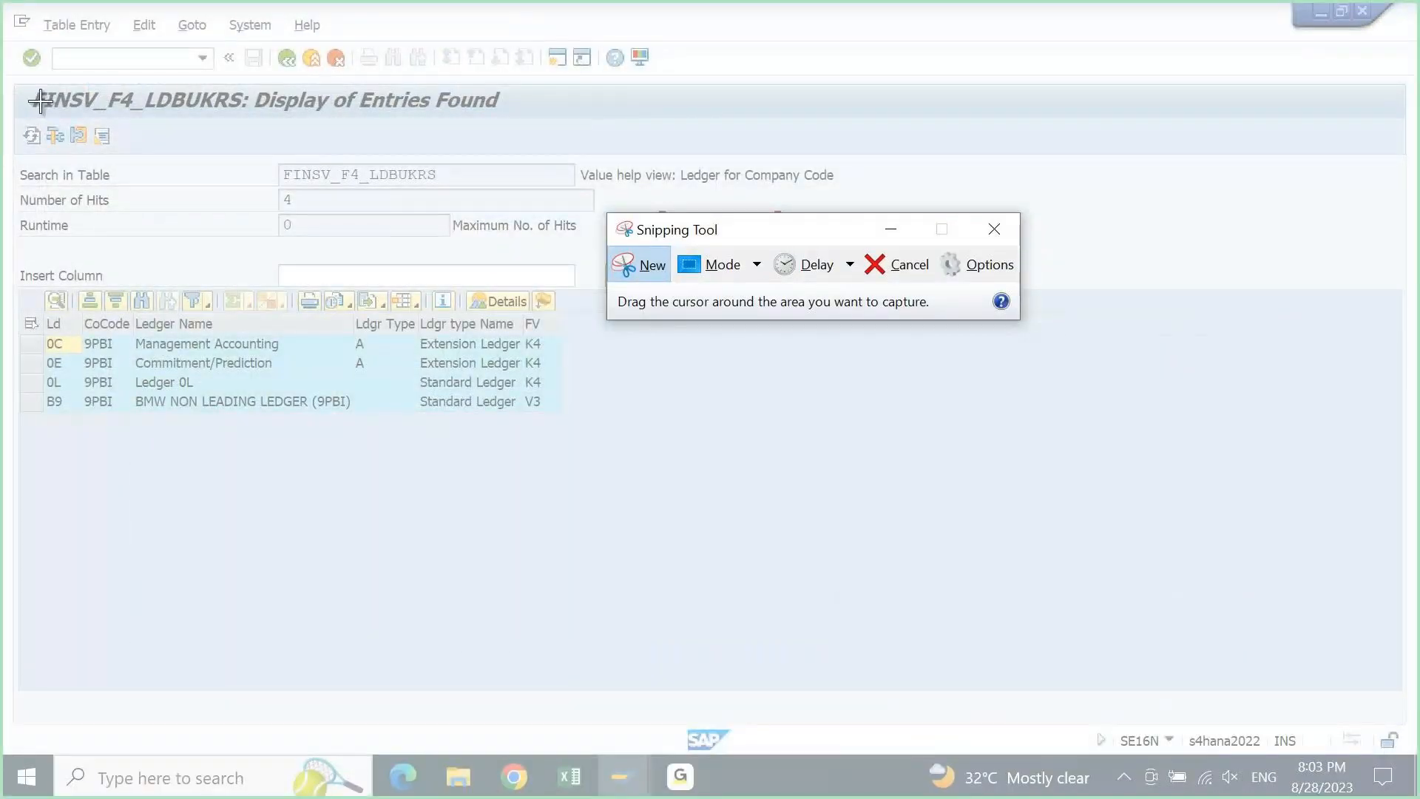
pyautogui.moveTo(10, 82); pyautogui.dragTo(880, 410)
# Switch to Excel and paste the results snip at A2057, directly below the Execute note
pyautogui.click(569, 778)
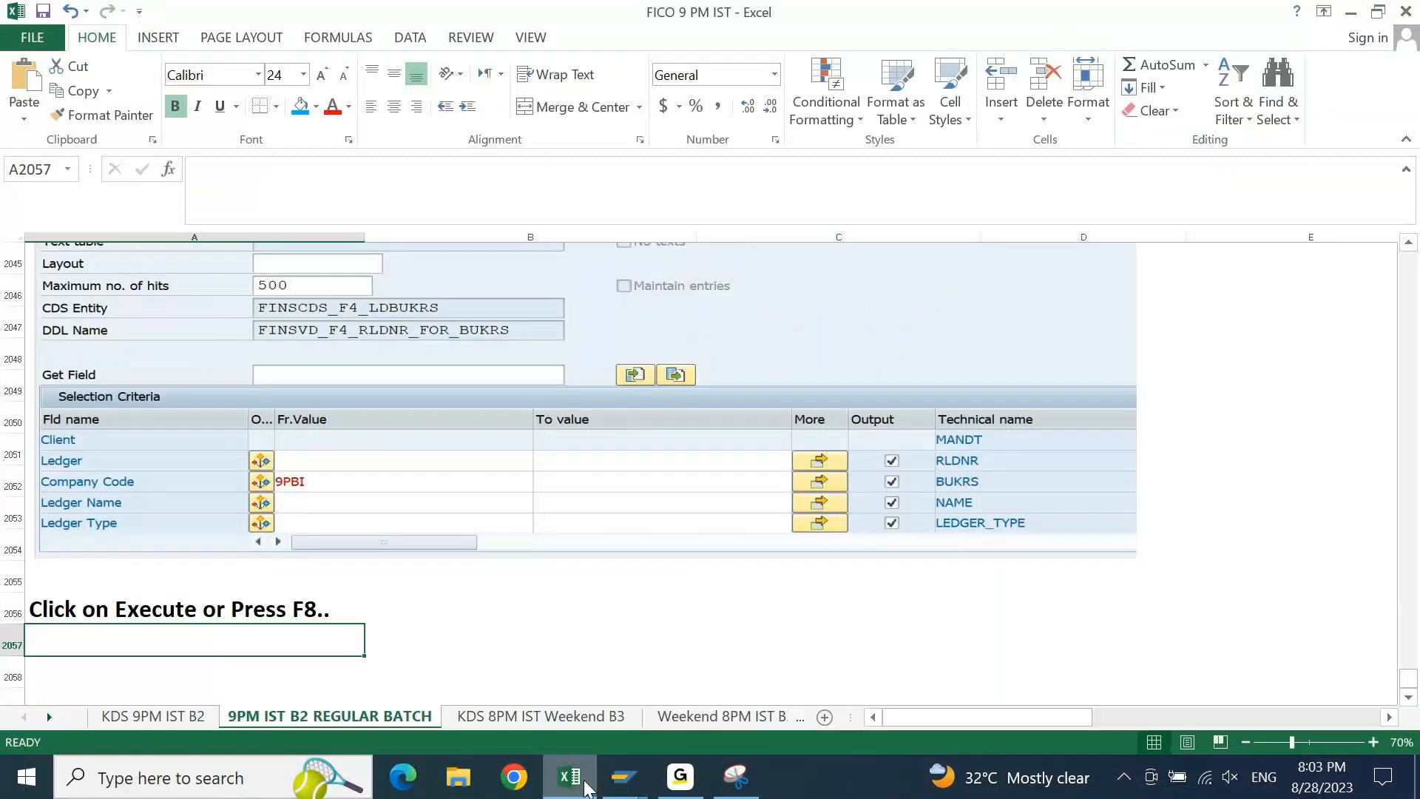
pyautogui.hotkey('ctrl', 'v')
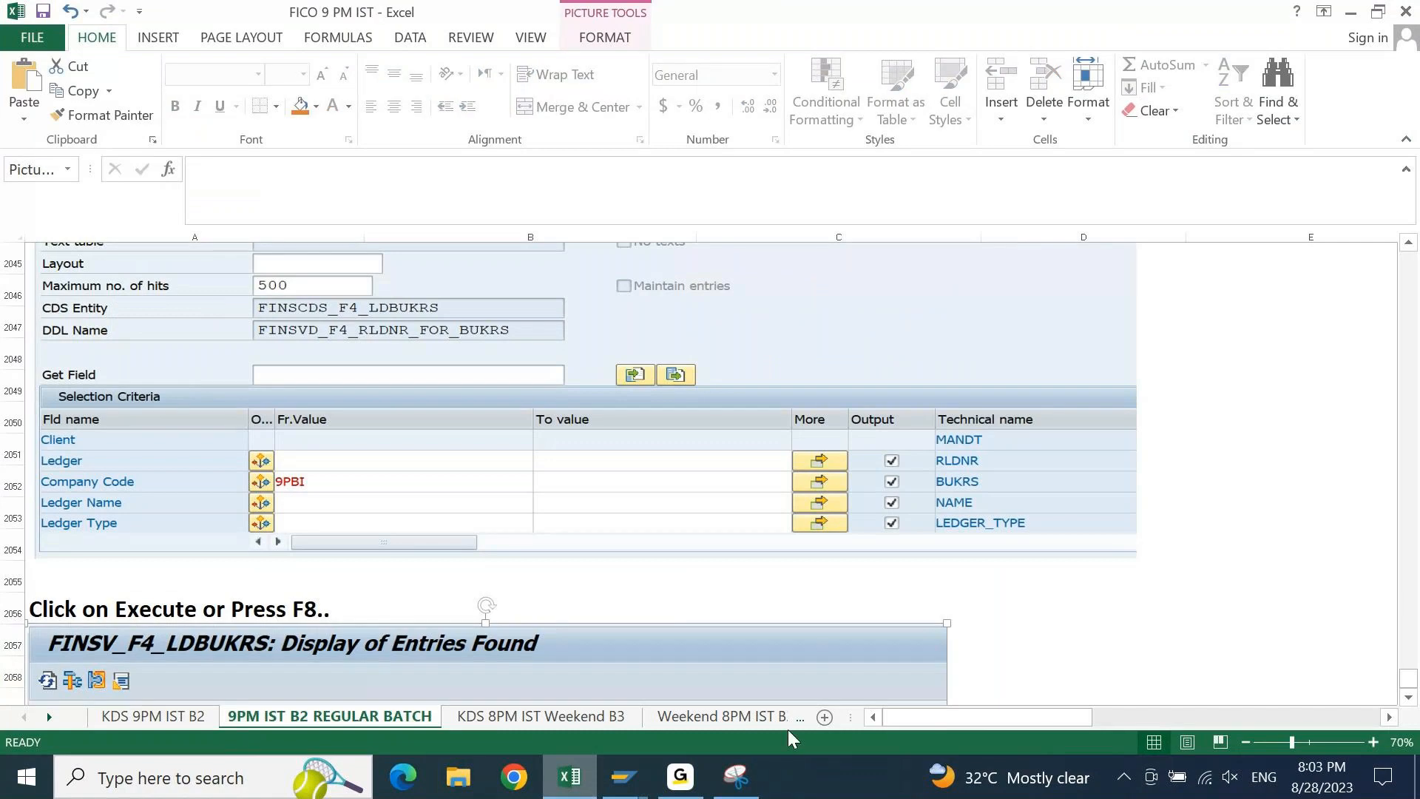
pyautogui.click(1213, 641)
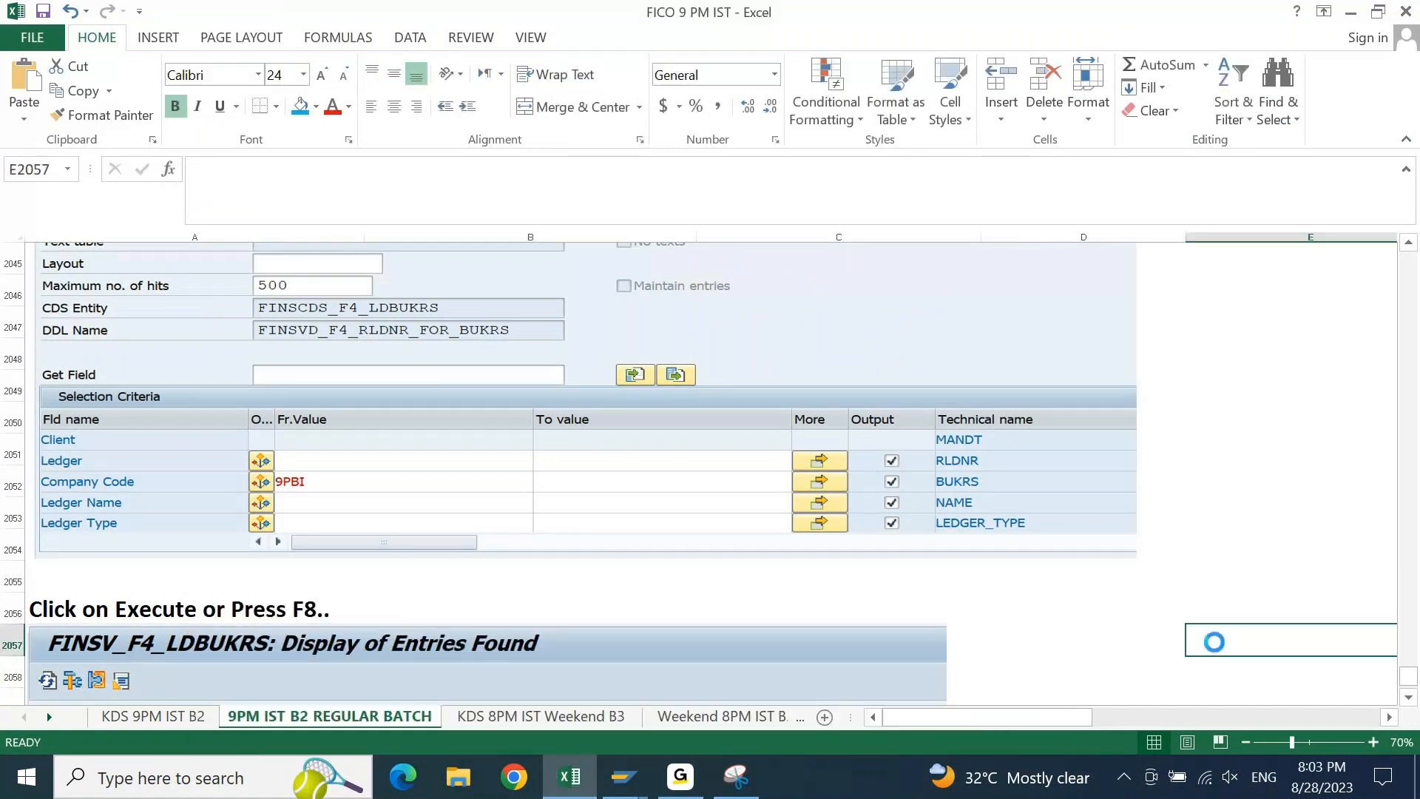
# Enter the note "Here, we need to make sure only our Ledgers are apprearing." in A2070, below the results screenshot
pyautogui.press('Return')
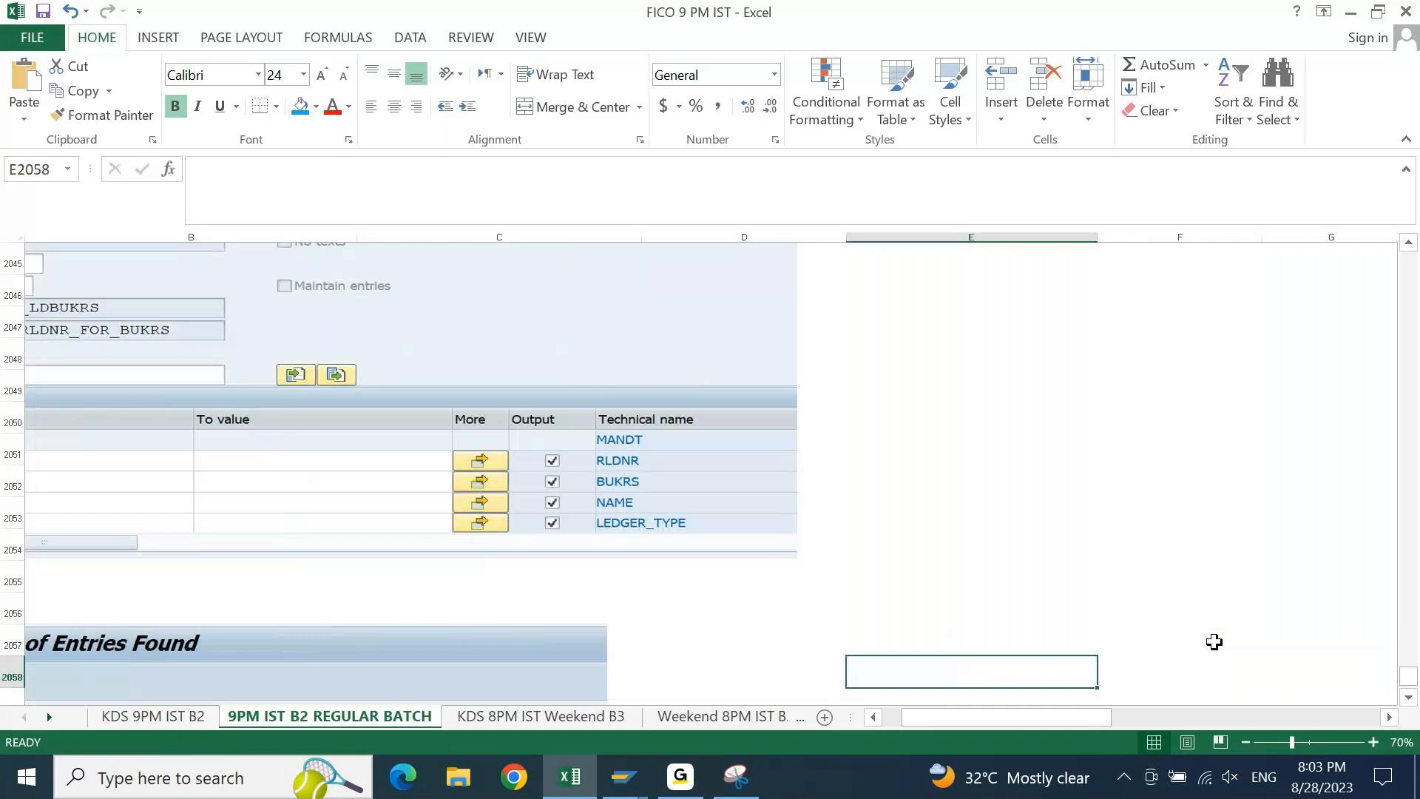
pyautogui.press('Return')
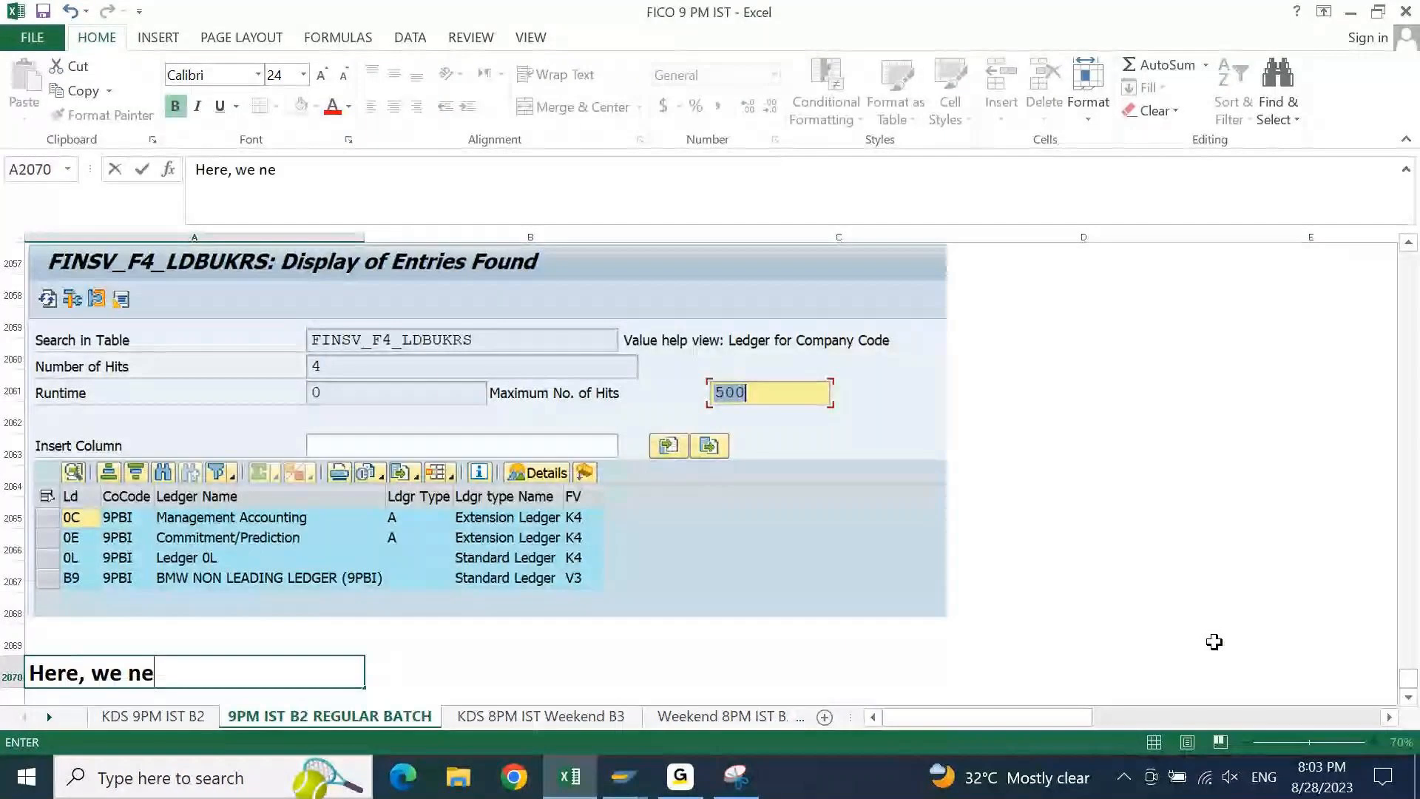
pyautogui.write('ed to make')
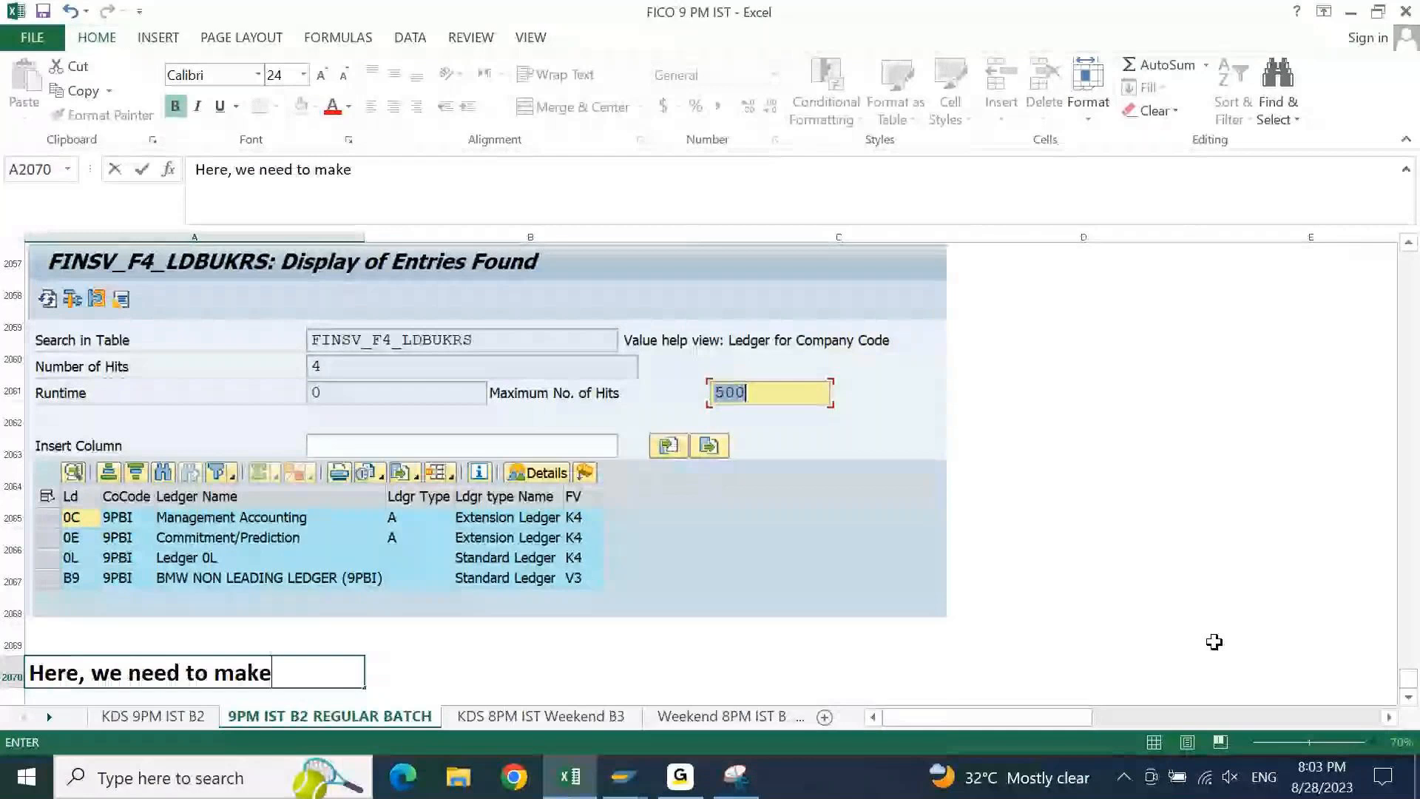
pyautogui.write(' sure only our Ledger')
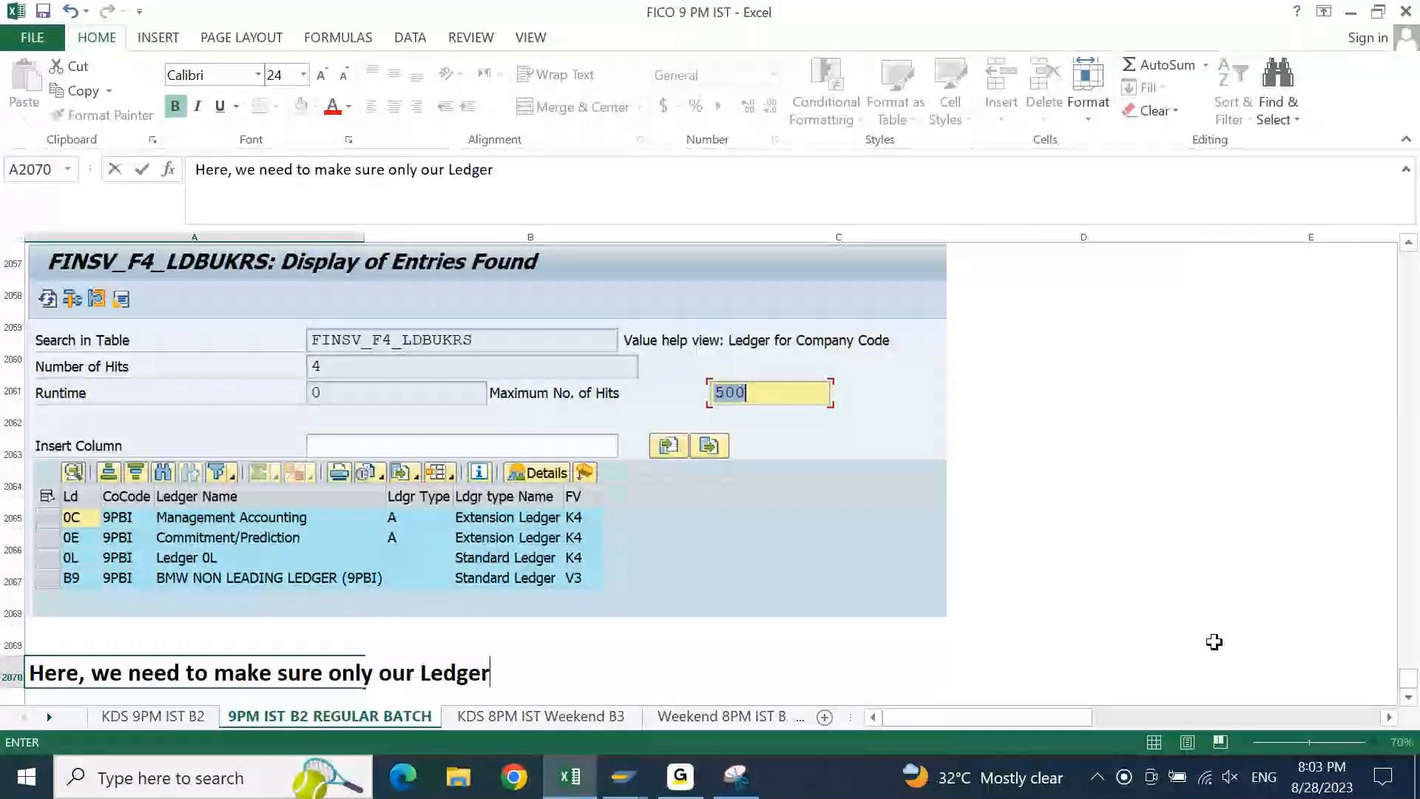
pyautogui.write('s are ')
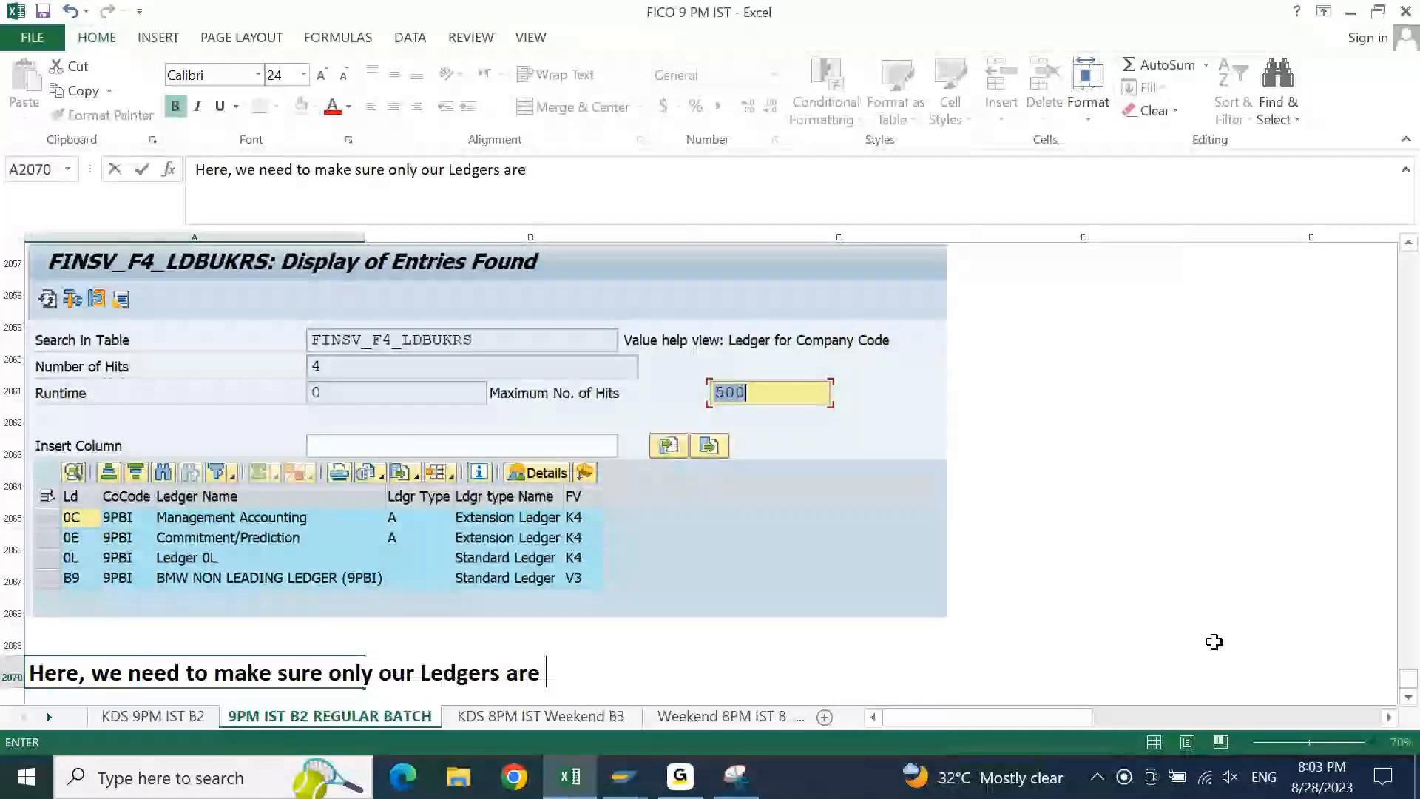
pyautogui.write('appreading..')
pyautogui.press('BackSpace')
pyautogui.press('BackSpace')
pyautogui.press('BackSpace')
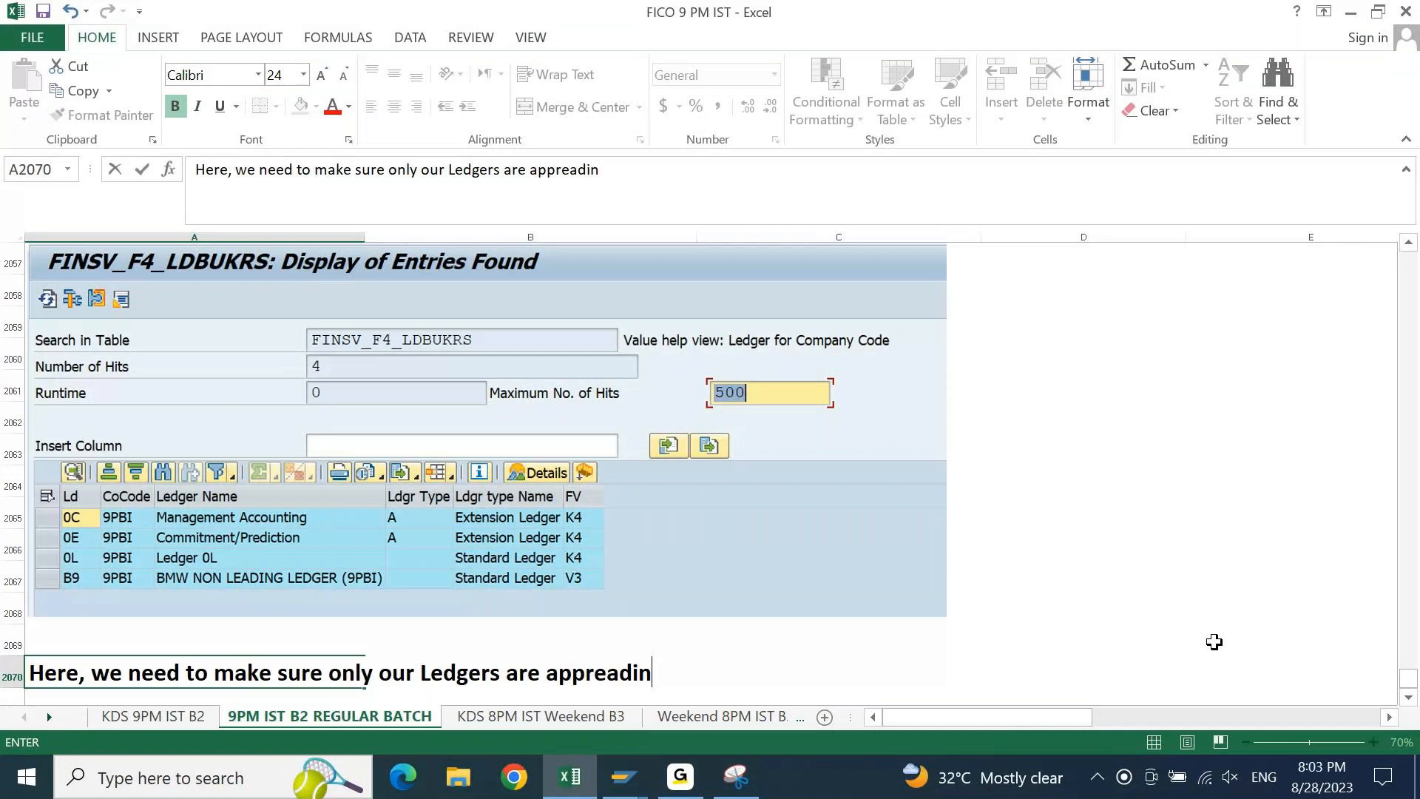
pyautogui.press('BackSpace')
pyautogui.press('BackSpace')
pyautogui.press('BackSpace')
pyautogui.write('ring.')
pyautogui.press('Return')
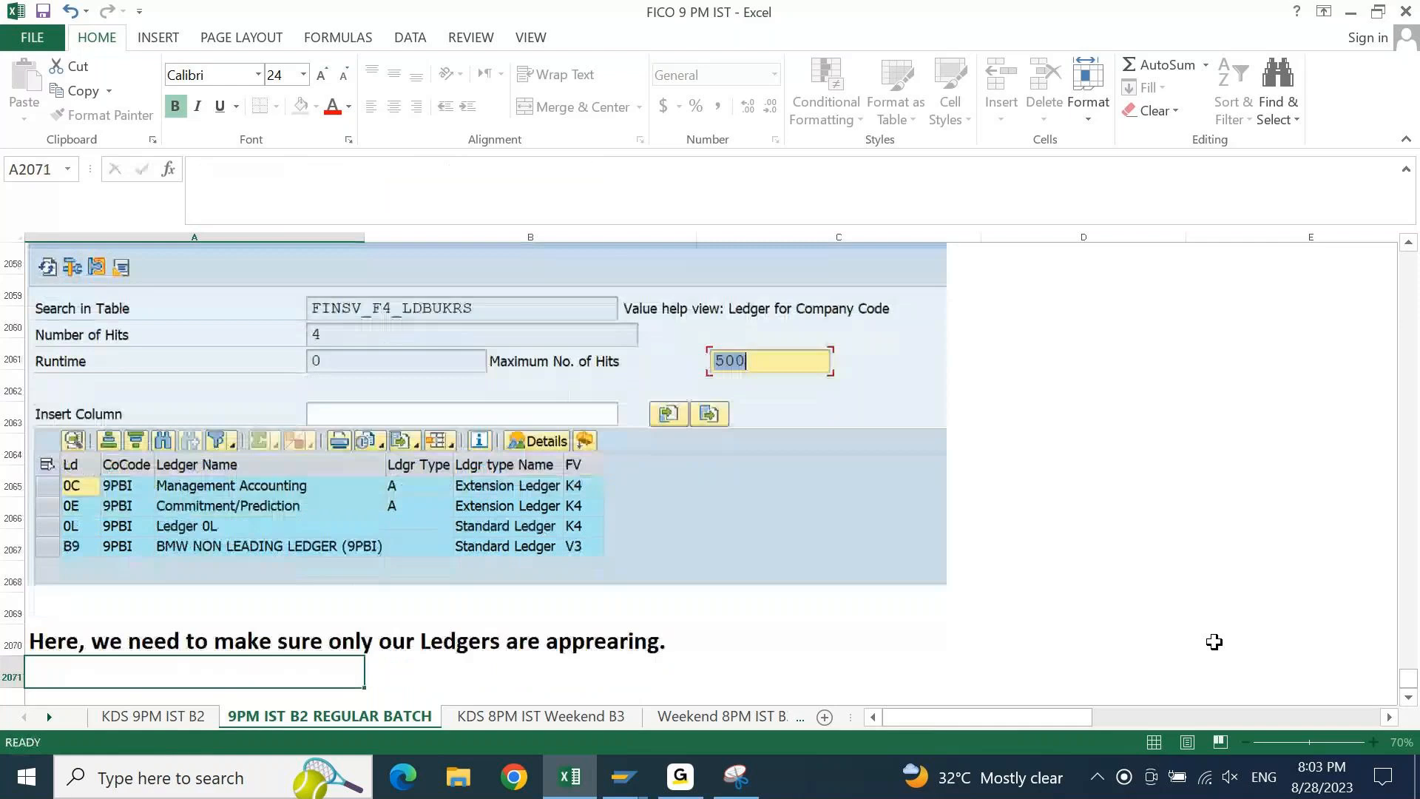
# Enter in A2071 the note "If any additional ledgers are appearing. We need to manaully remove them from FINSC_LEDGER T. Code"
pyautogui.write('If any additional ledge')
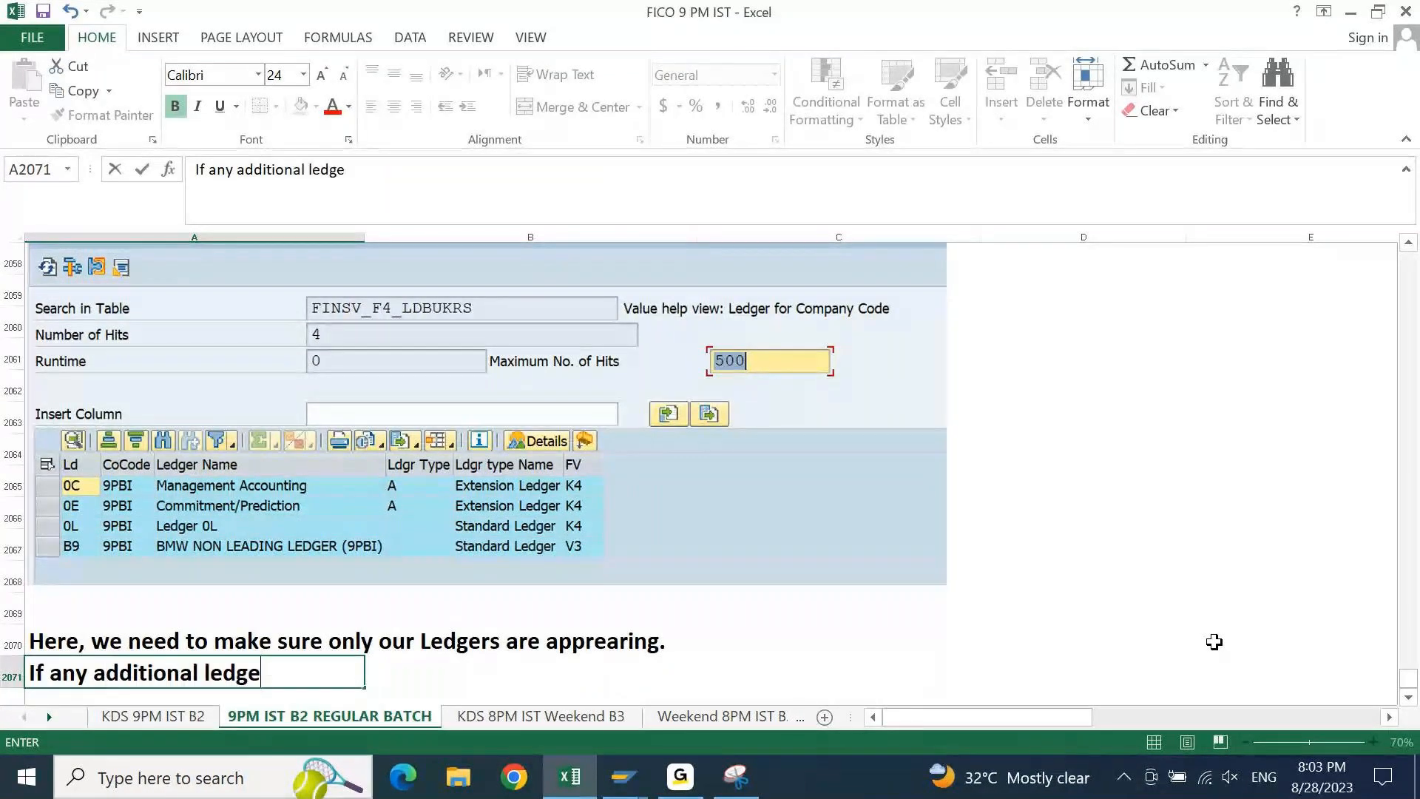
pyautogui.write('rs are appearing.')
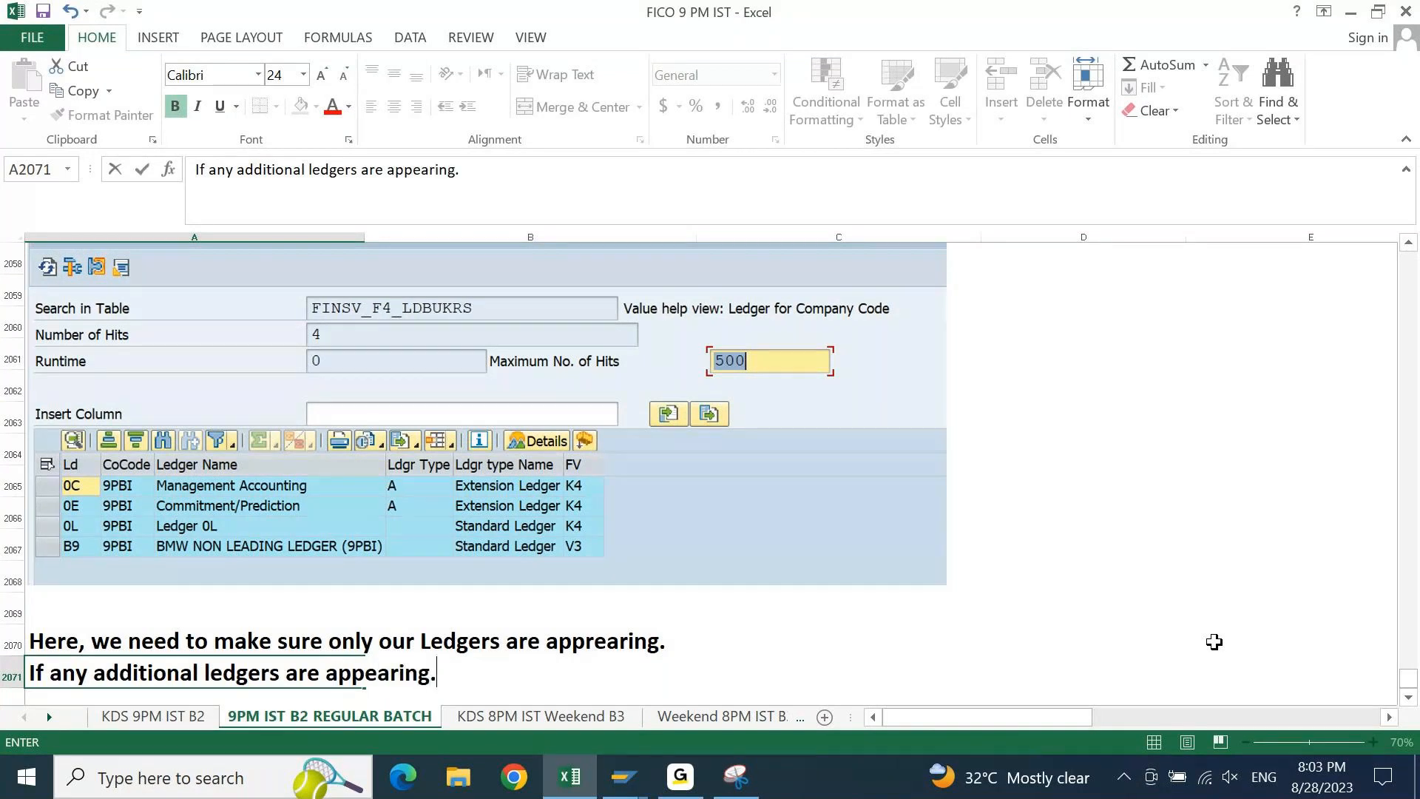
pyautogui.write(' we need to manaully ')
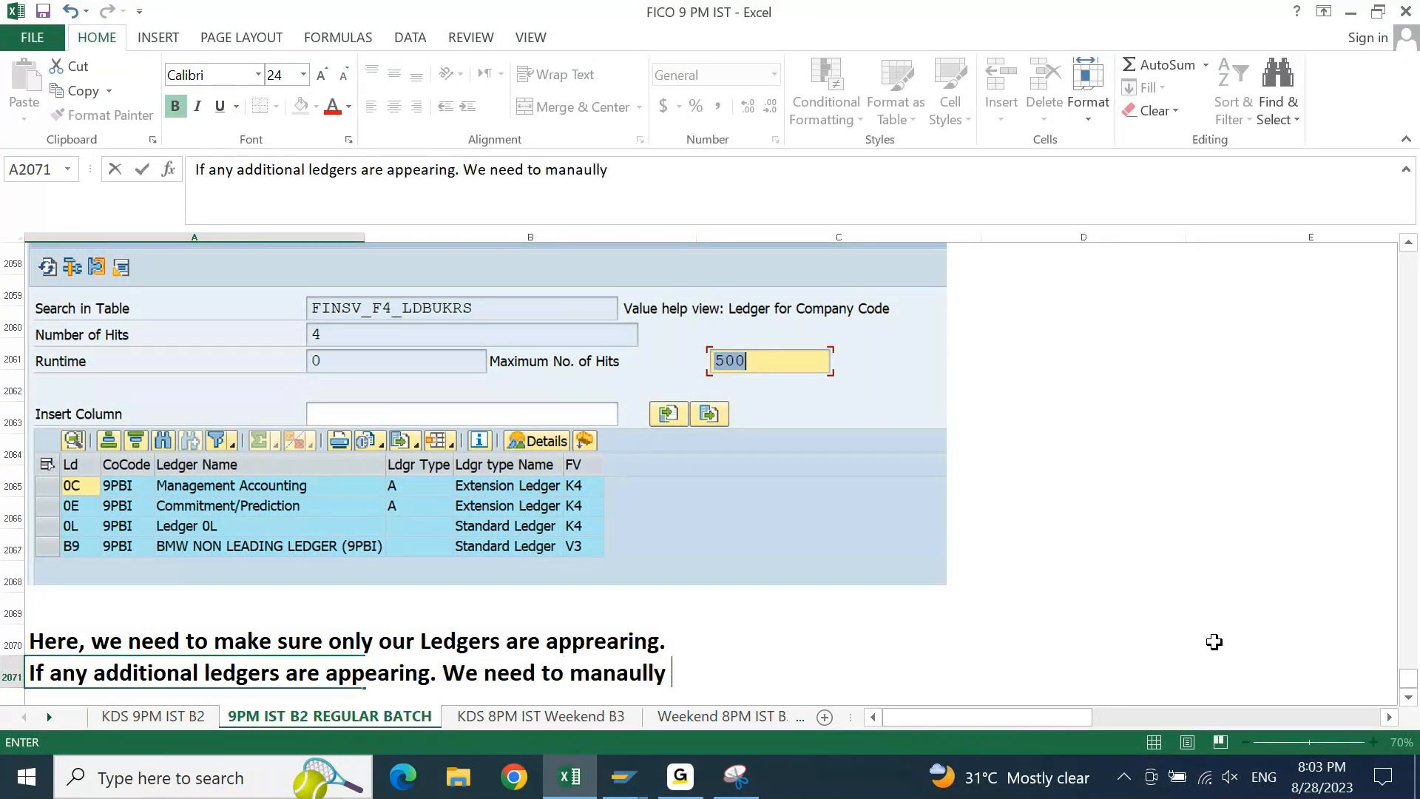
pyautogui.write('rem')
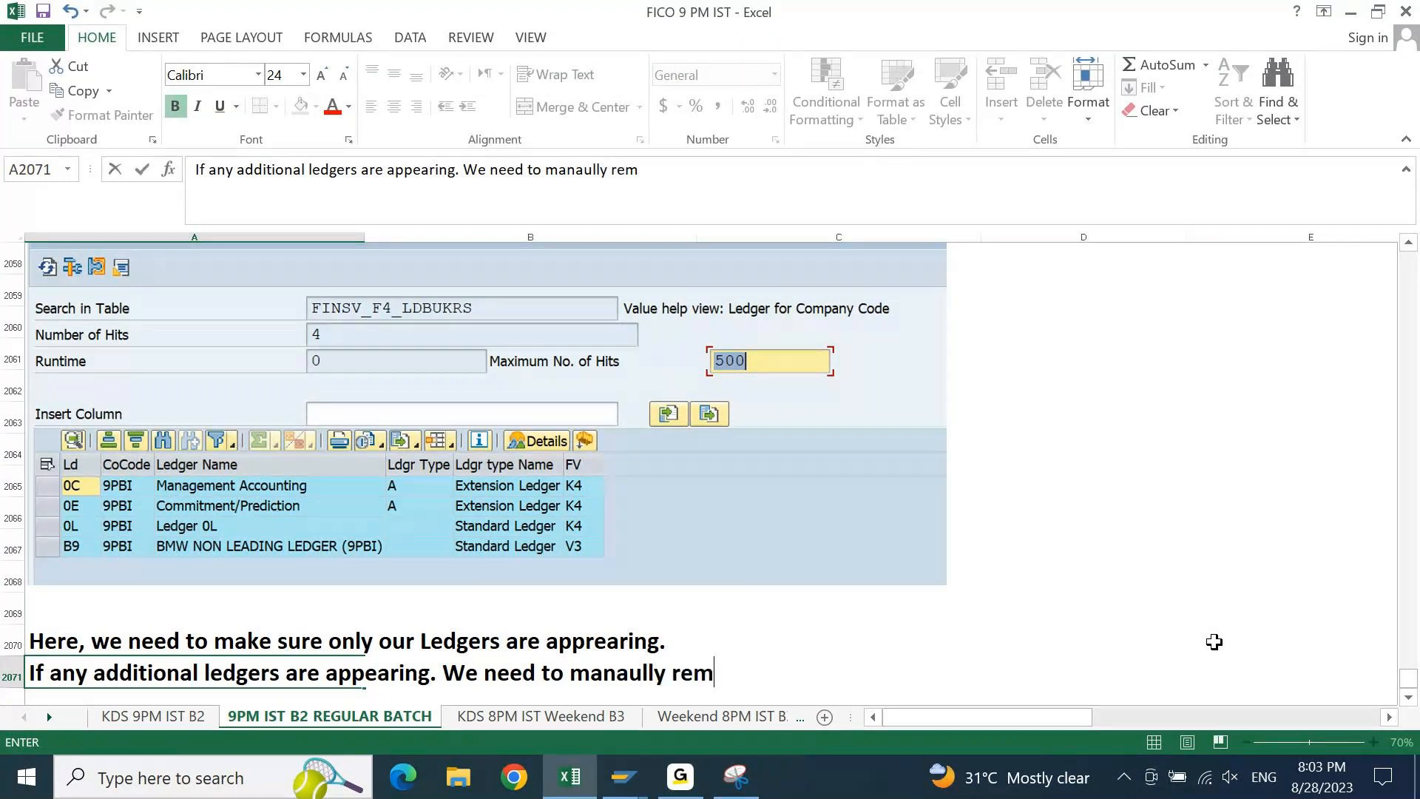
pyautogui.write('ove them from ')
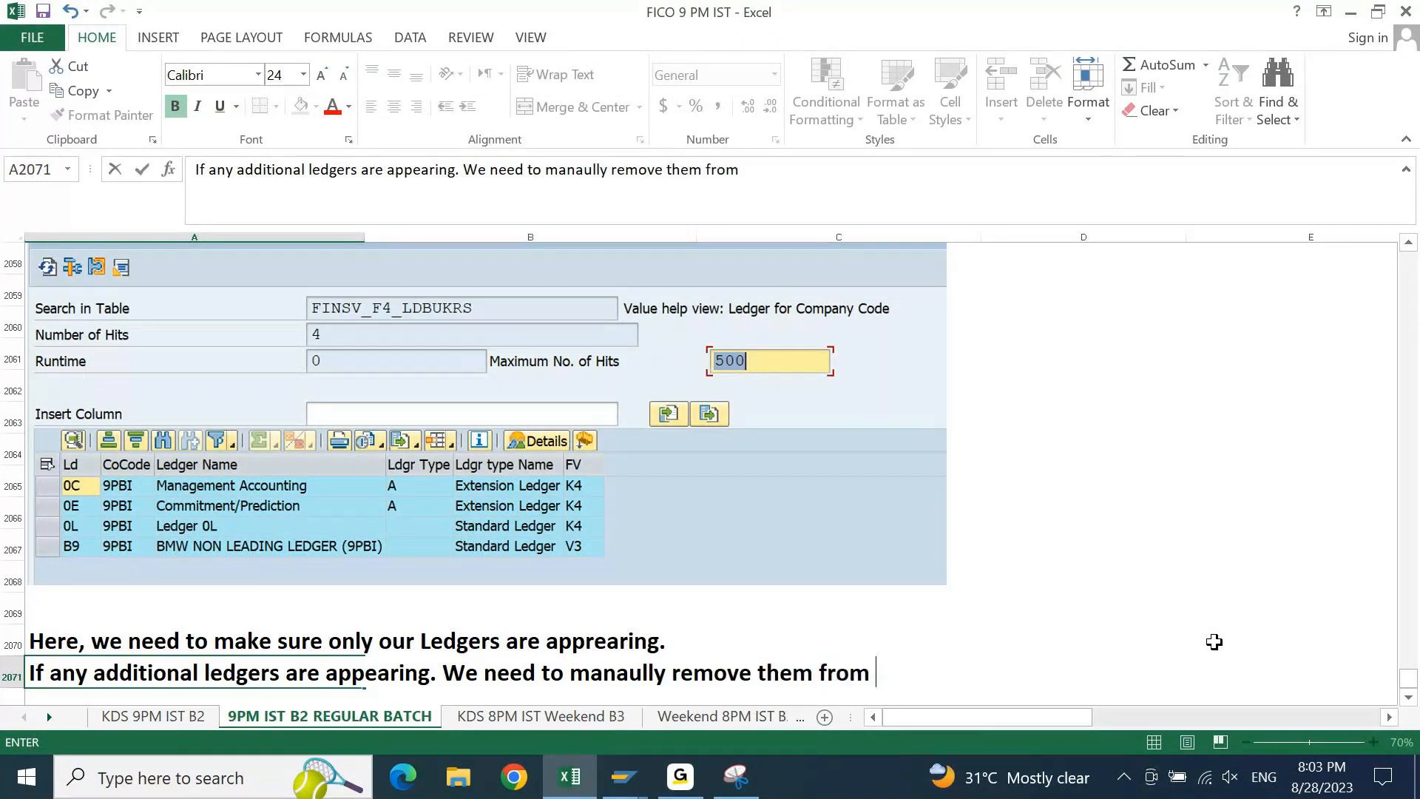
pyautogui.write('FINSC')
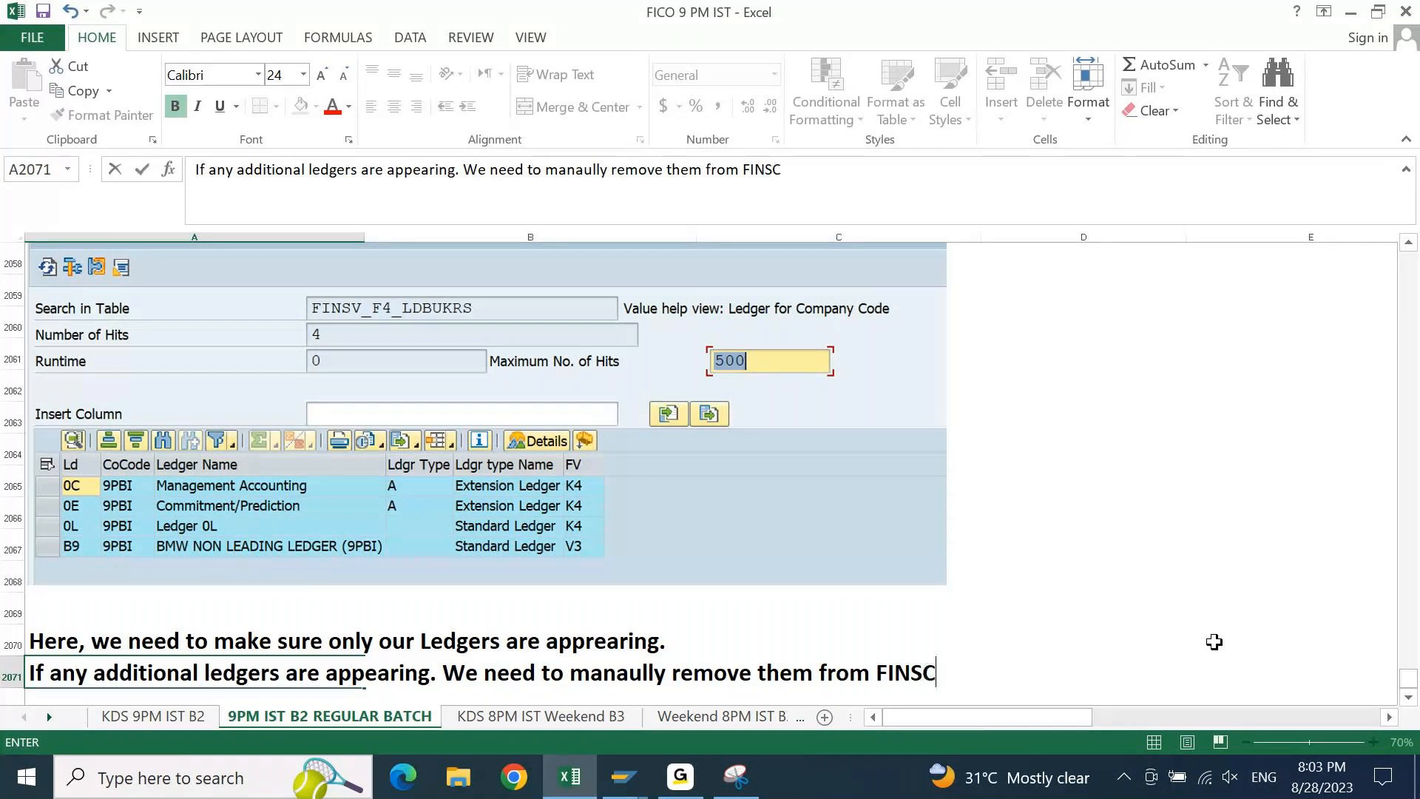
pyautogui.write('_LEDGER T. Code')
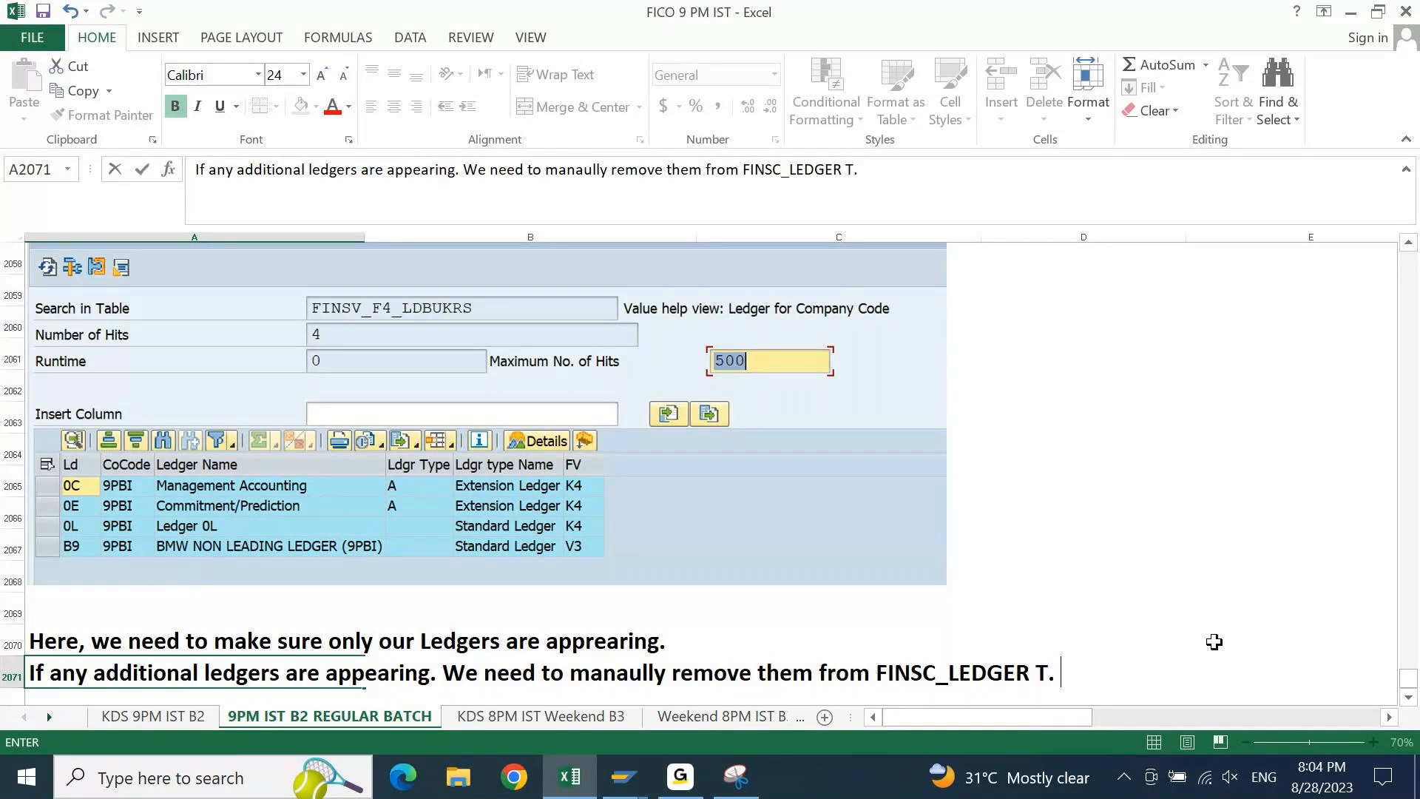
pyautogui.press('Return')
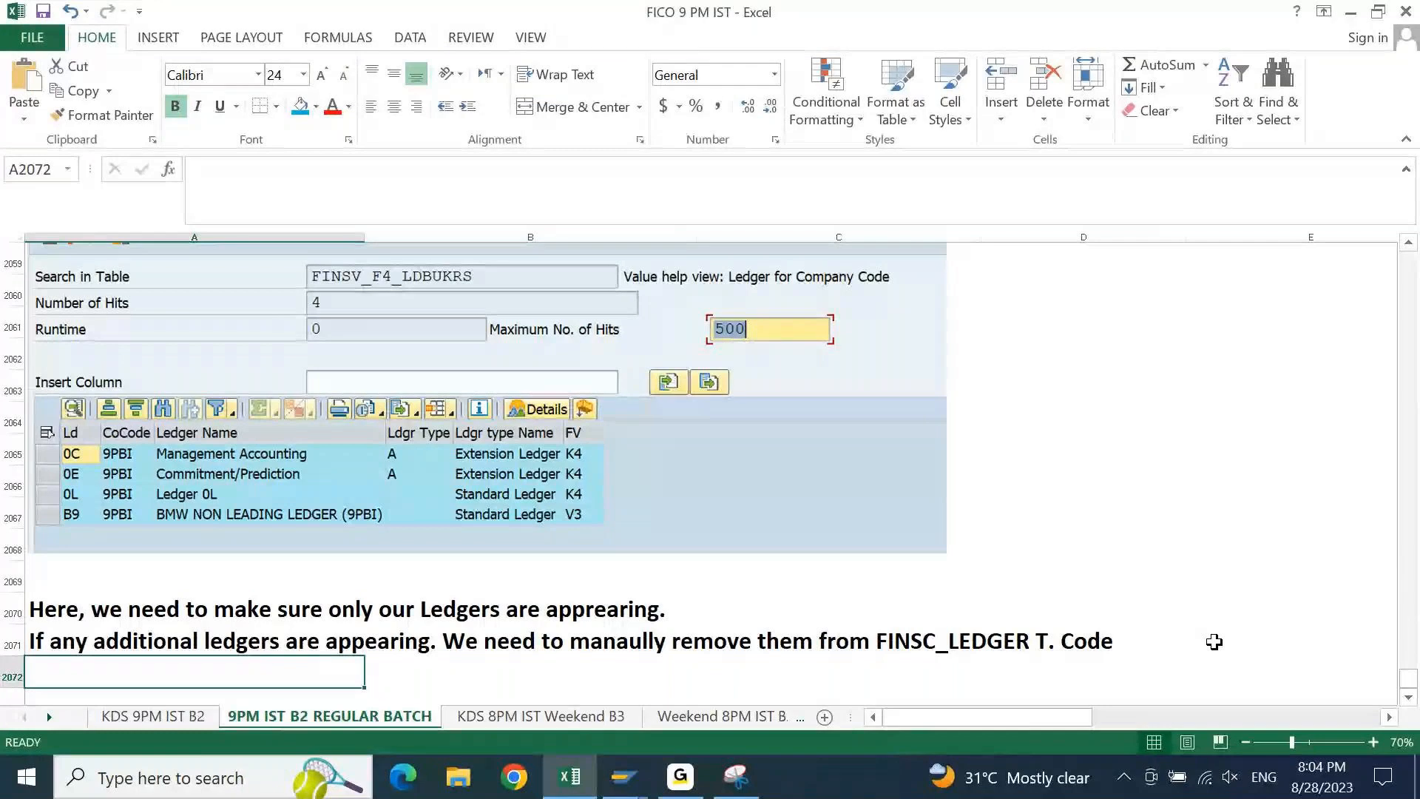
pyautogui.press('Return')
pyautogui.press('Return')
pyautogui.press('Return')
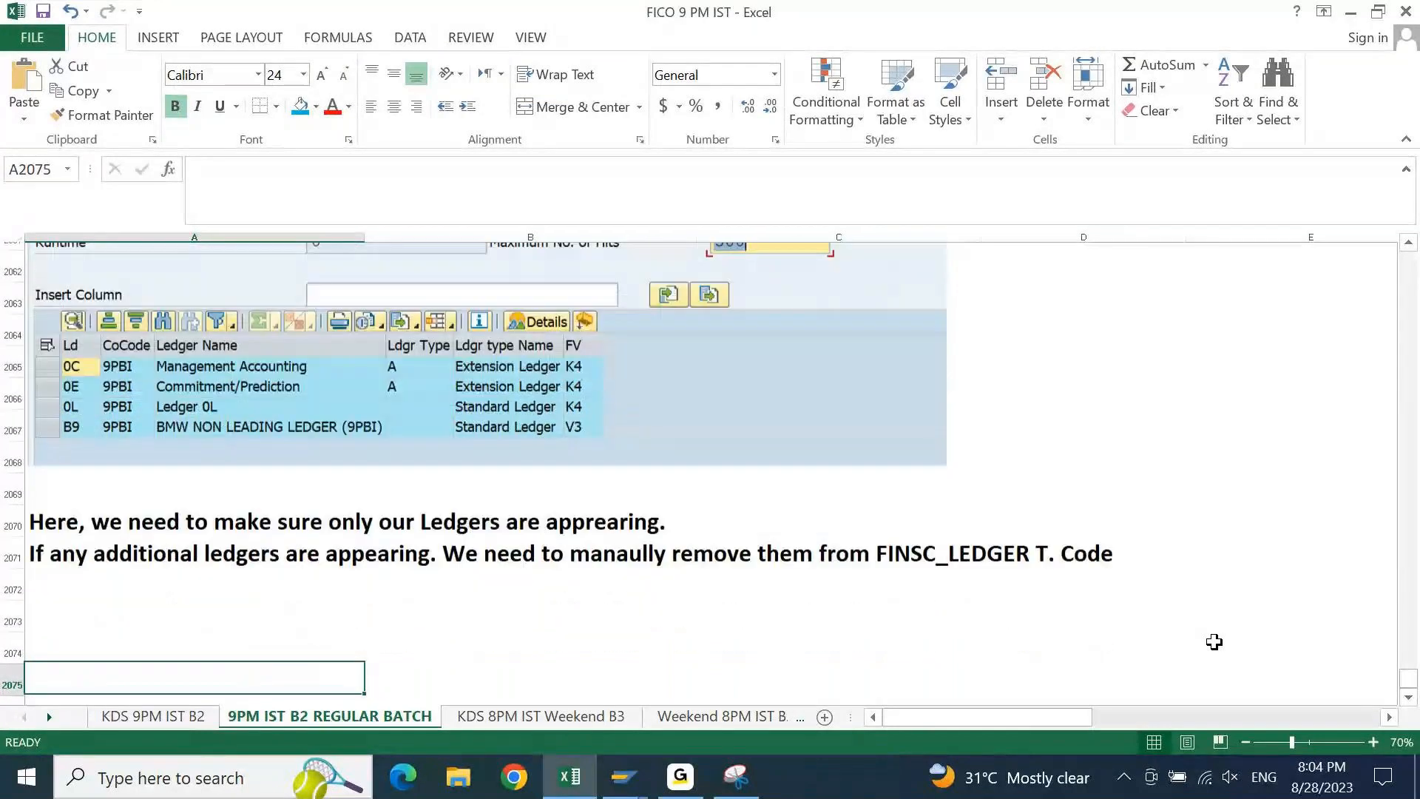
pyautogui.press('Up')
pyautogui.press('Up')
pyautogui.press('Up')
pyautogui.press('Up')
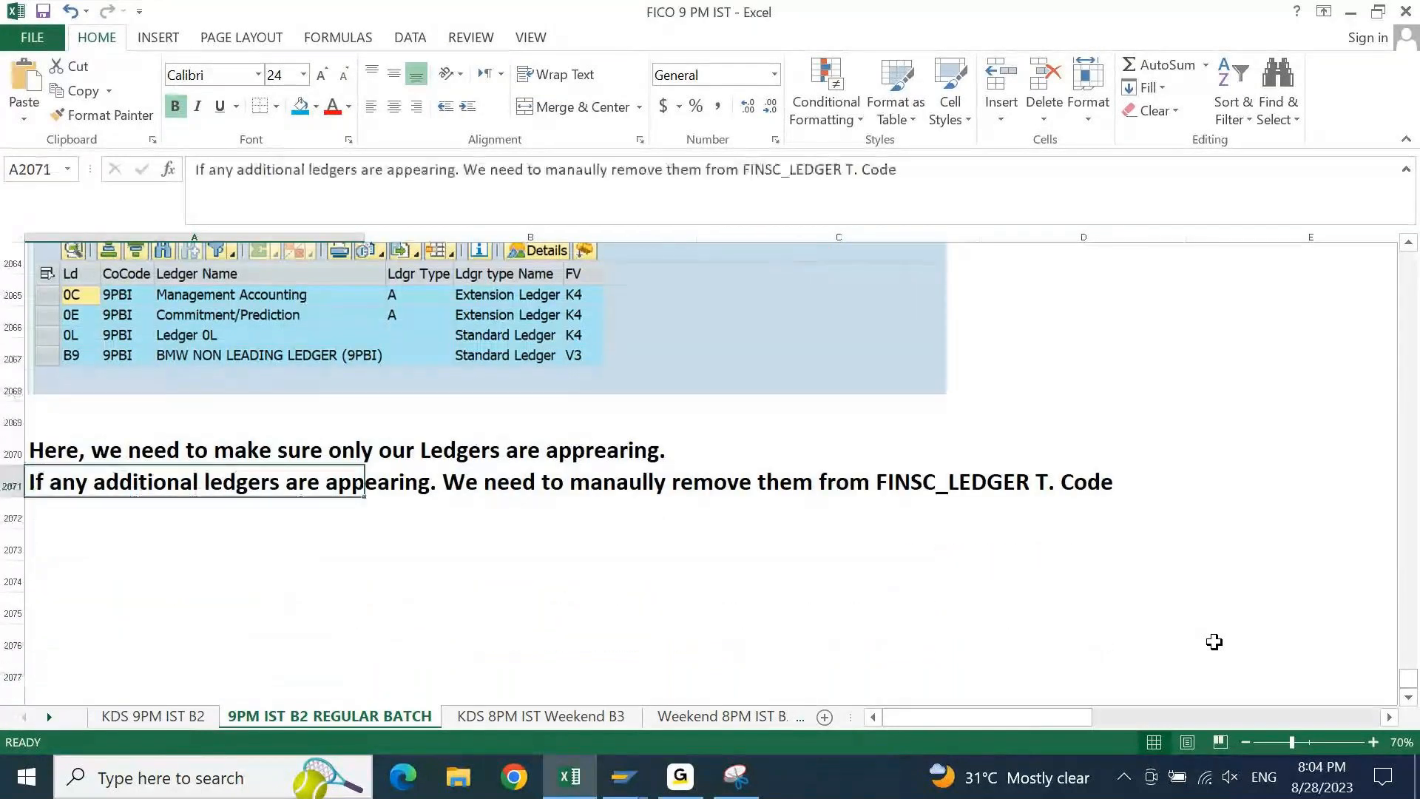
pyautogui.press('Down')
pyautogui.press('Down')
pyautogui.press('Down')
pyautogui.press('Up')
pyautogui.press('Up')
pyautogui.press('Up')
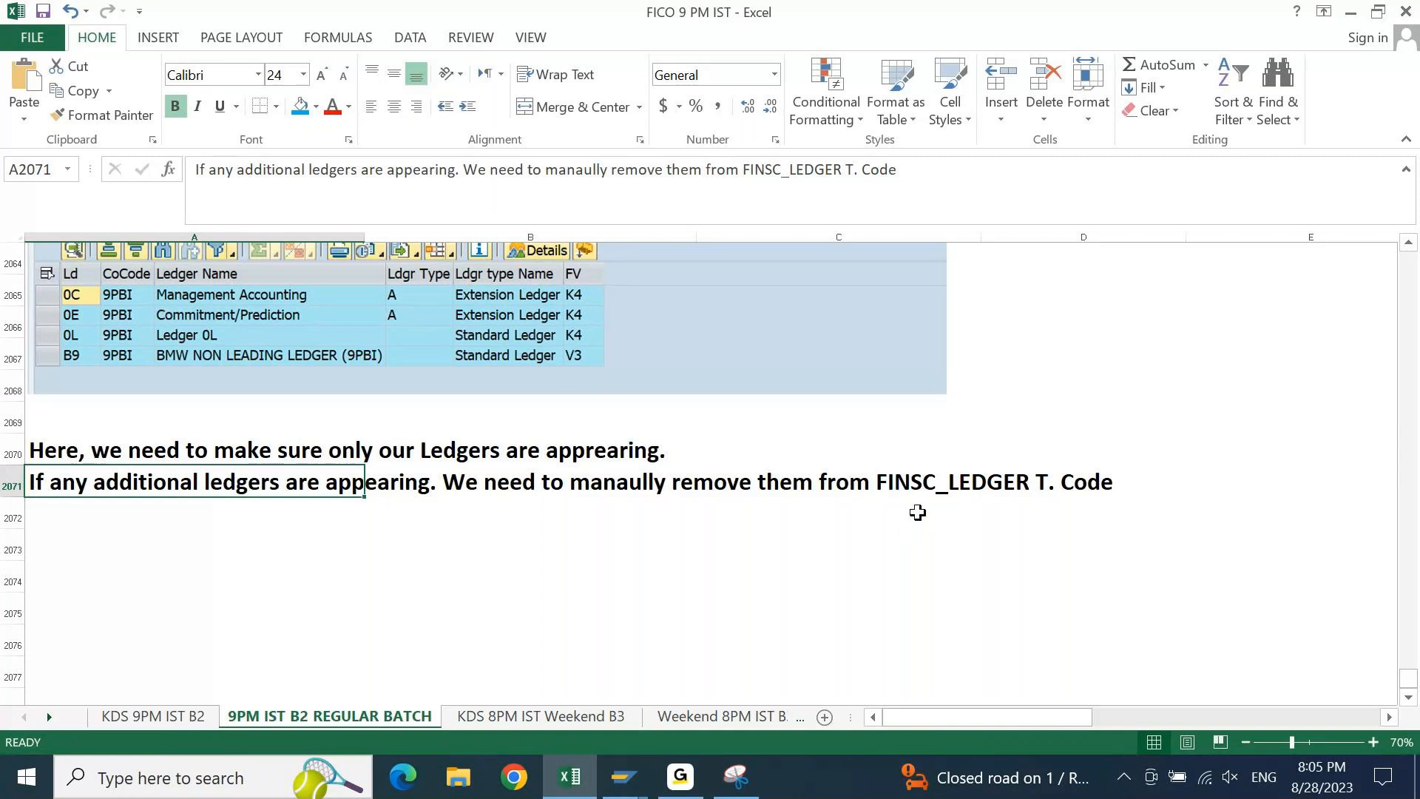
# Switch to SAP's Display IMG session and open a new GUI window from it
pyautogui.click(638, 788)
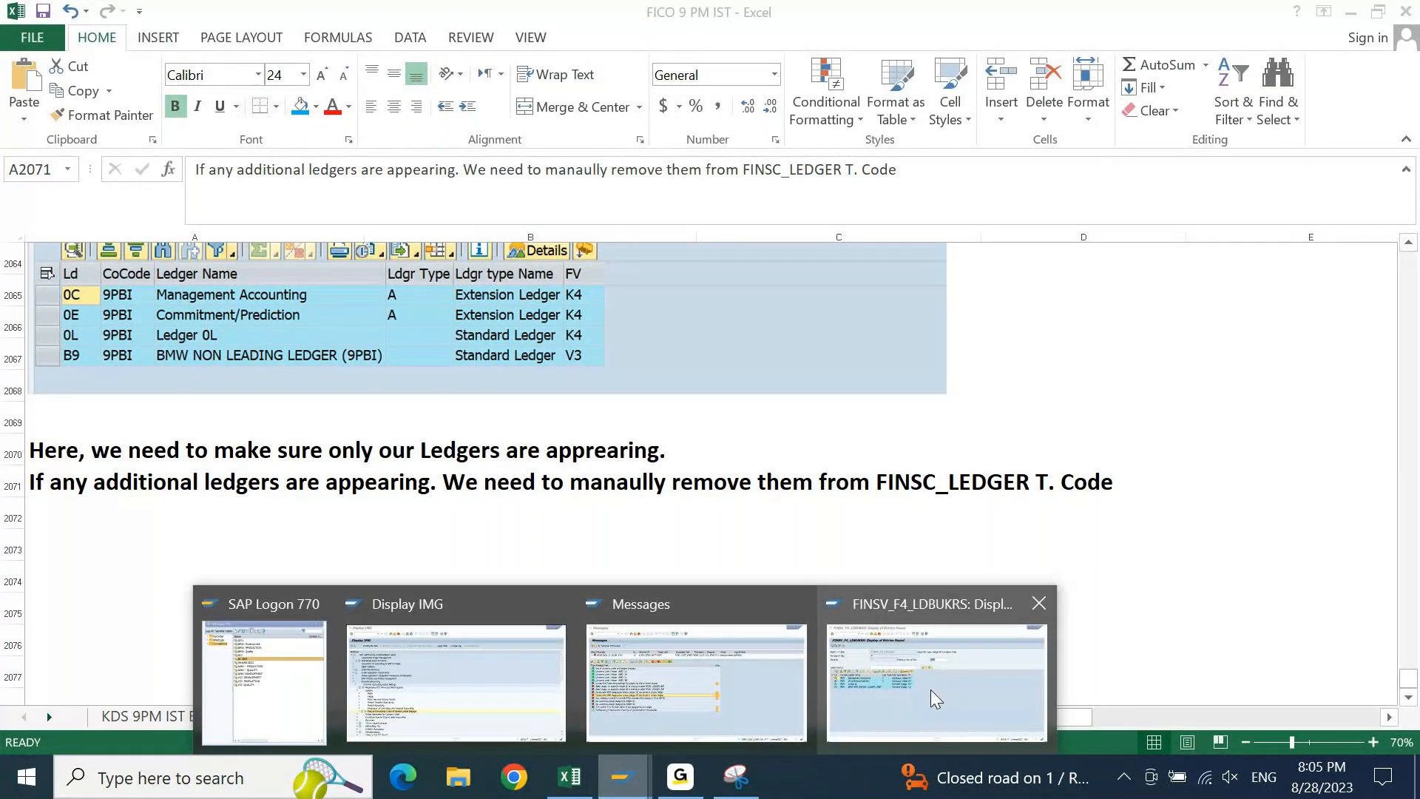
pyautogui.click(456, 680)
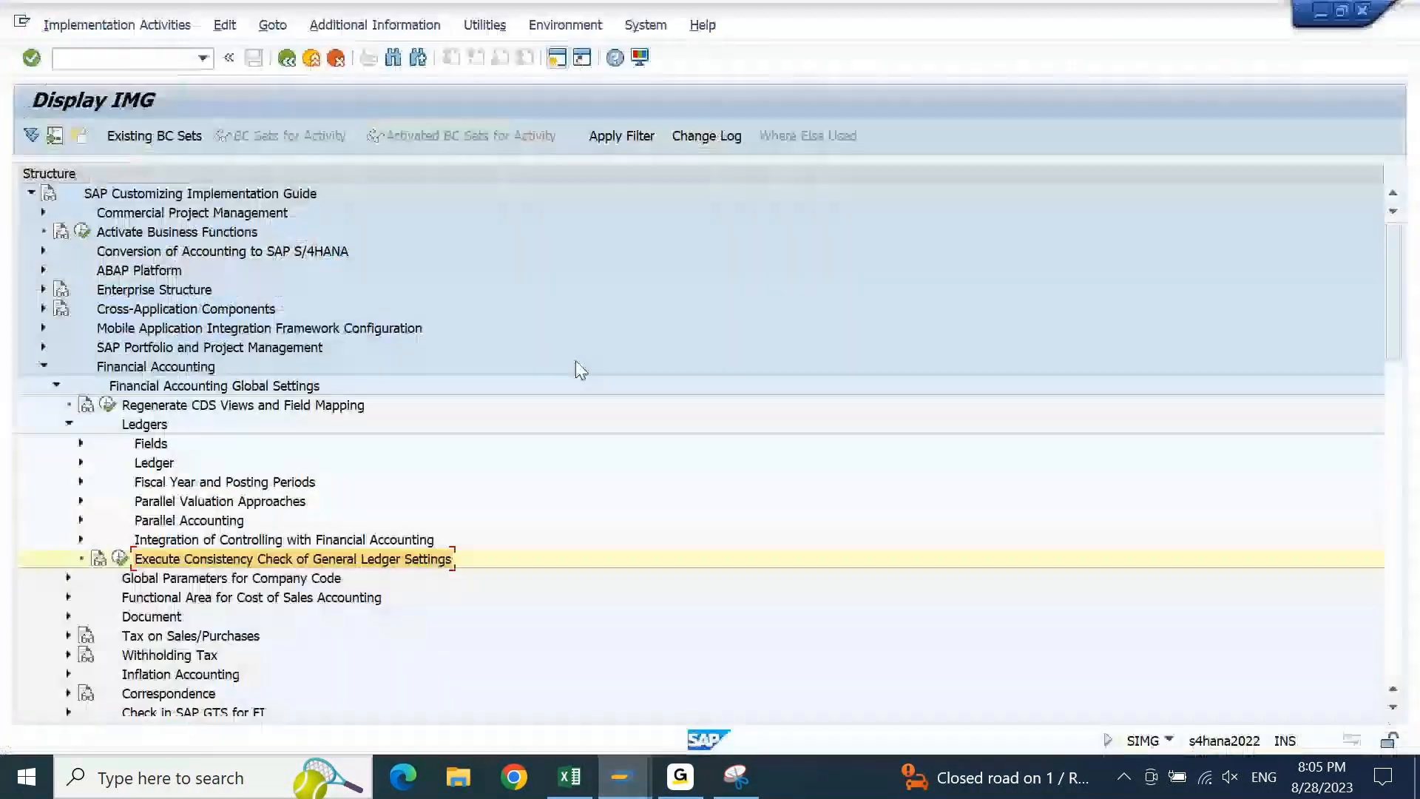
pyautogui.click(557, 57)
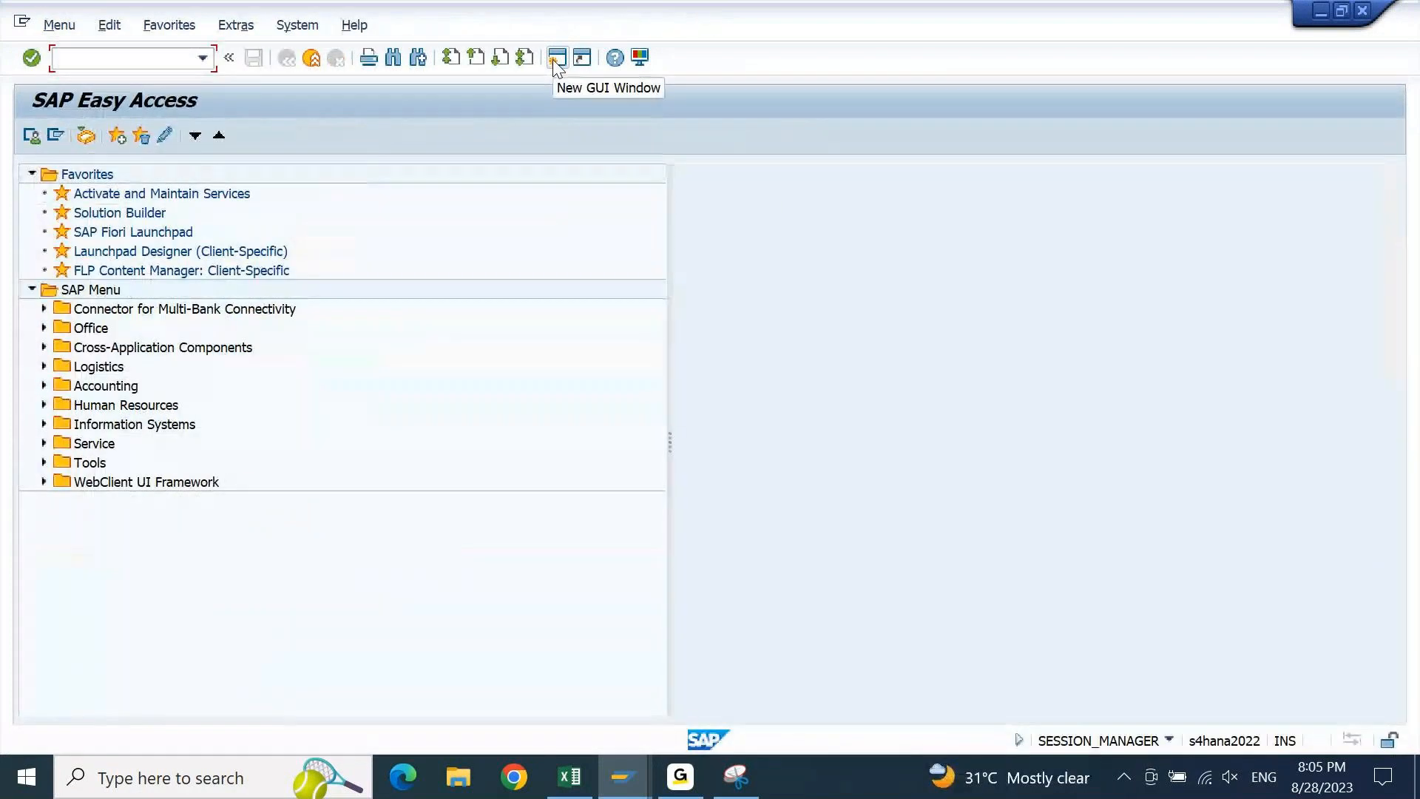
# Open transaction FINSC_LEDGER, close its consistency check messages and glance at the ledger-removal note in Excel before returning to the ledger overview
pyautogui.write('FINSC_LEDGER')
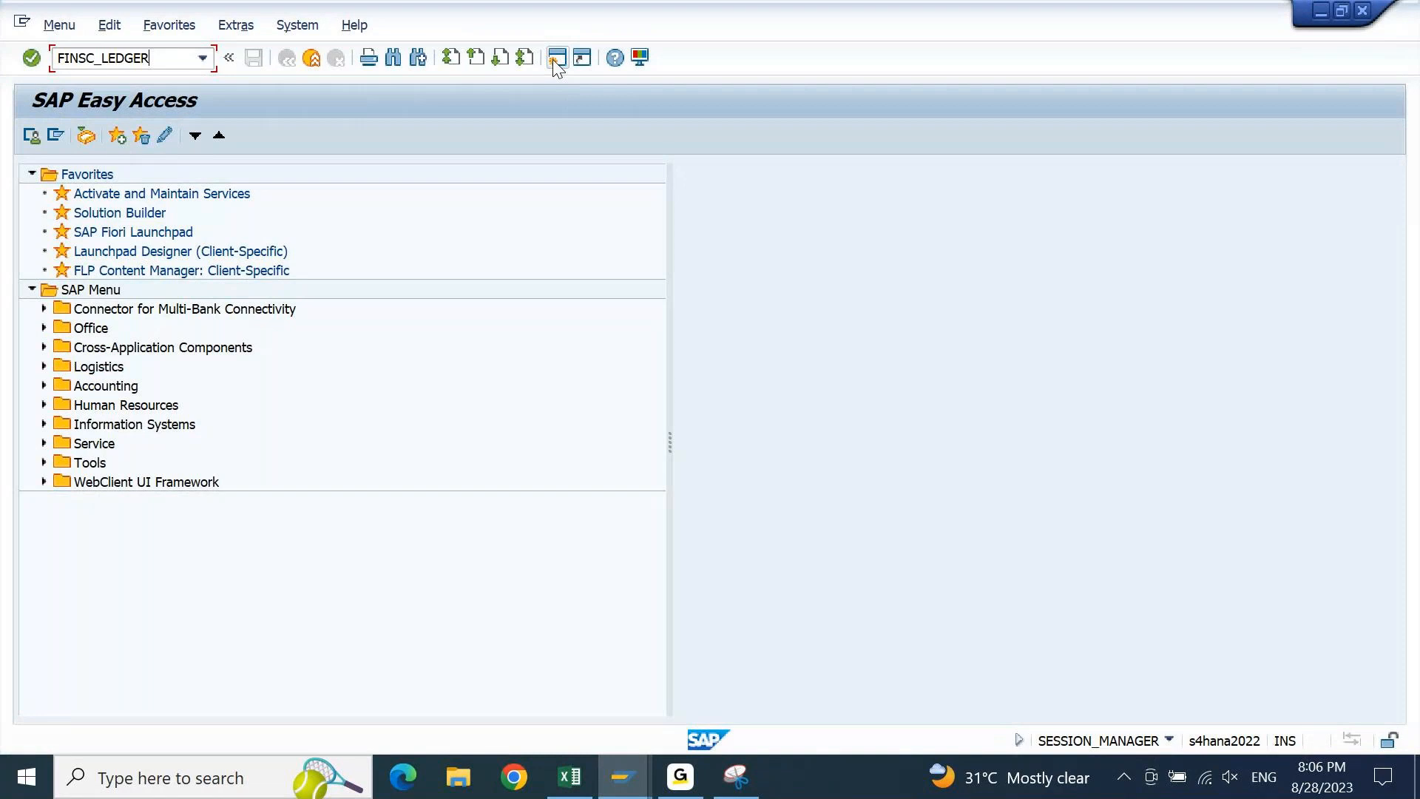
pyautogui.press('Return')
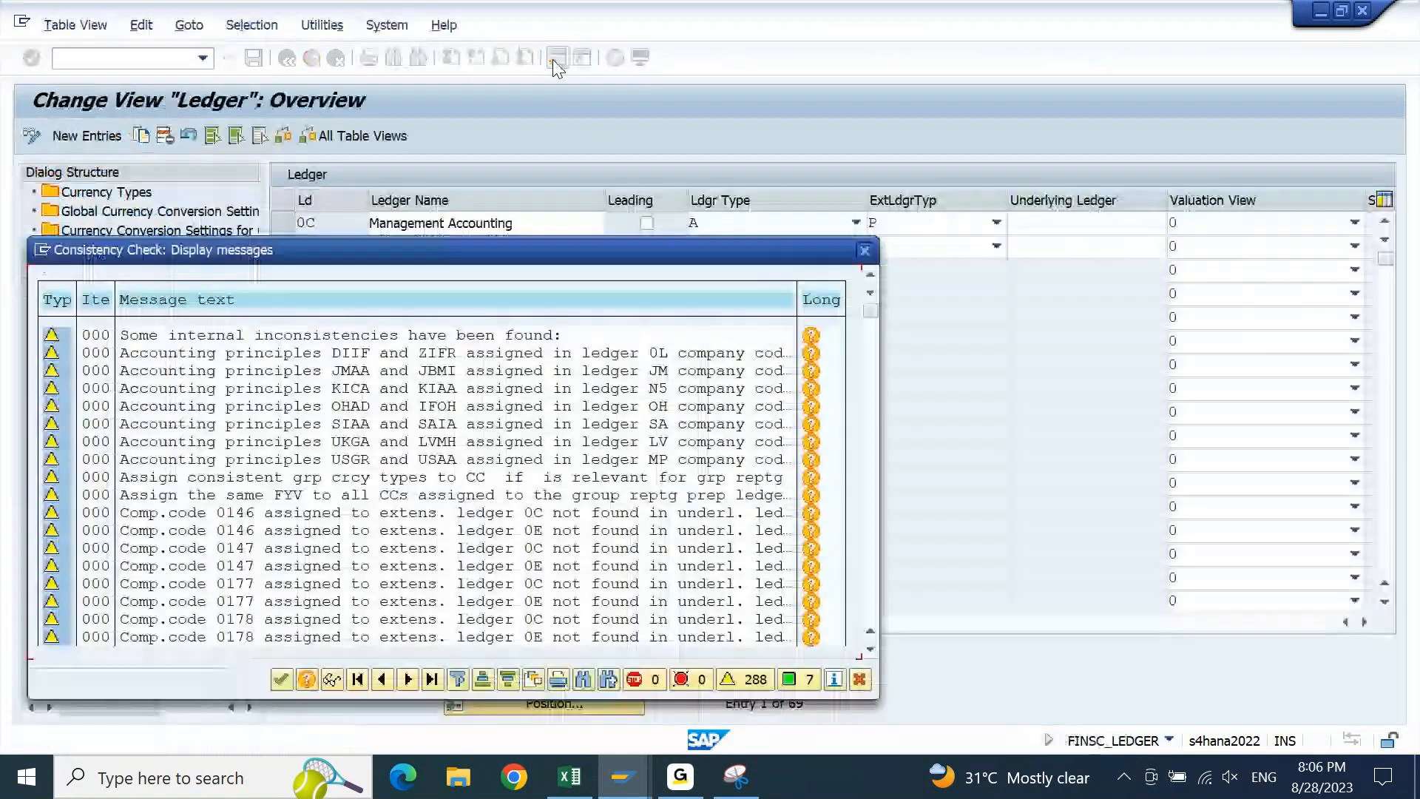
pyautogui.press('Return')
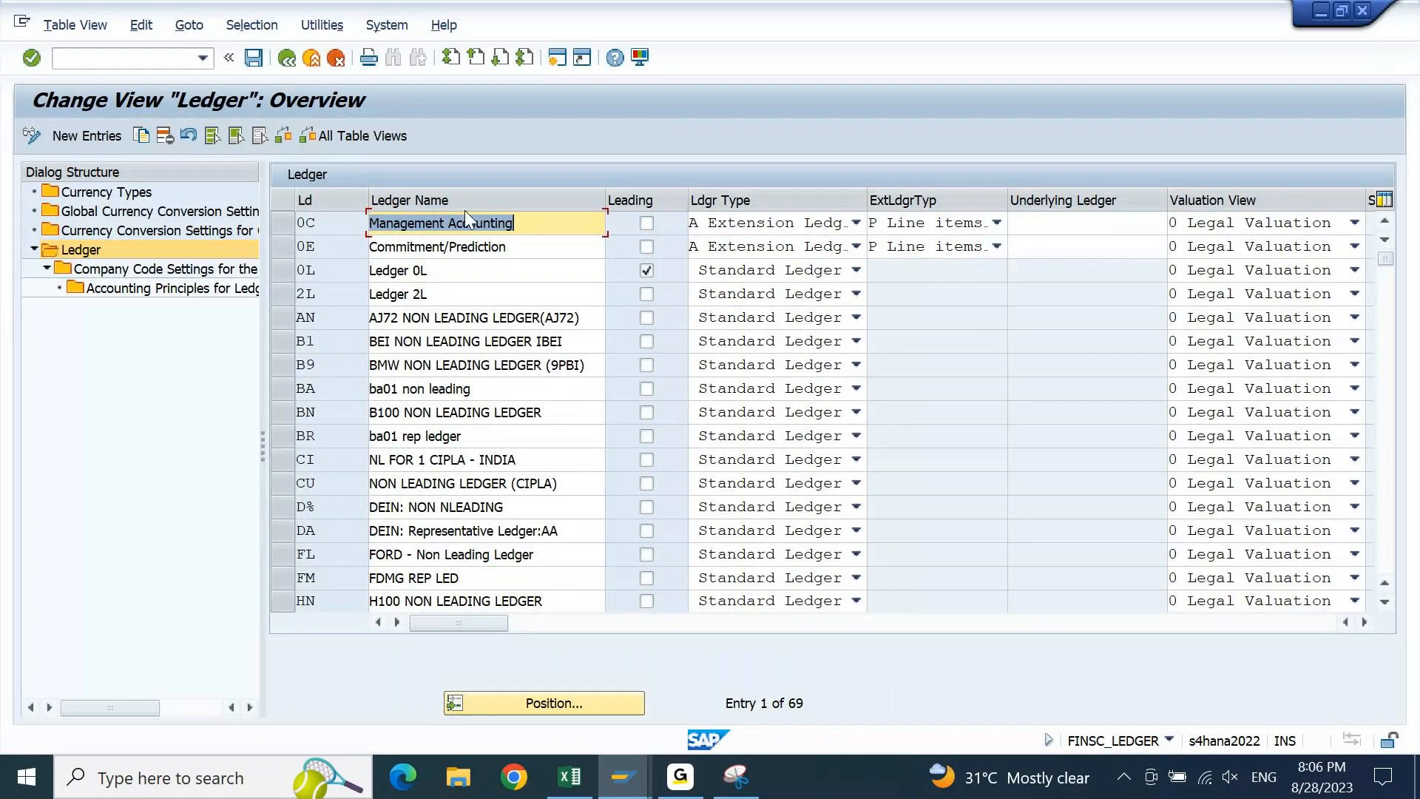
pyautogui.click(571, 784)
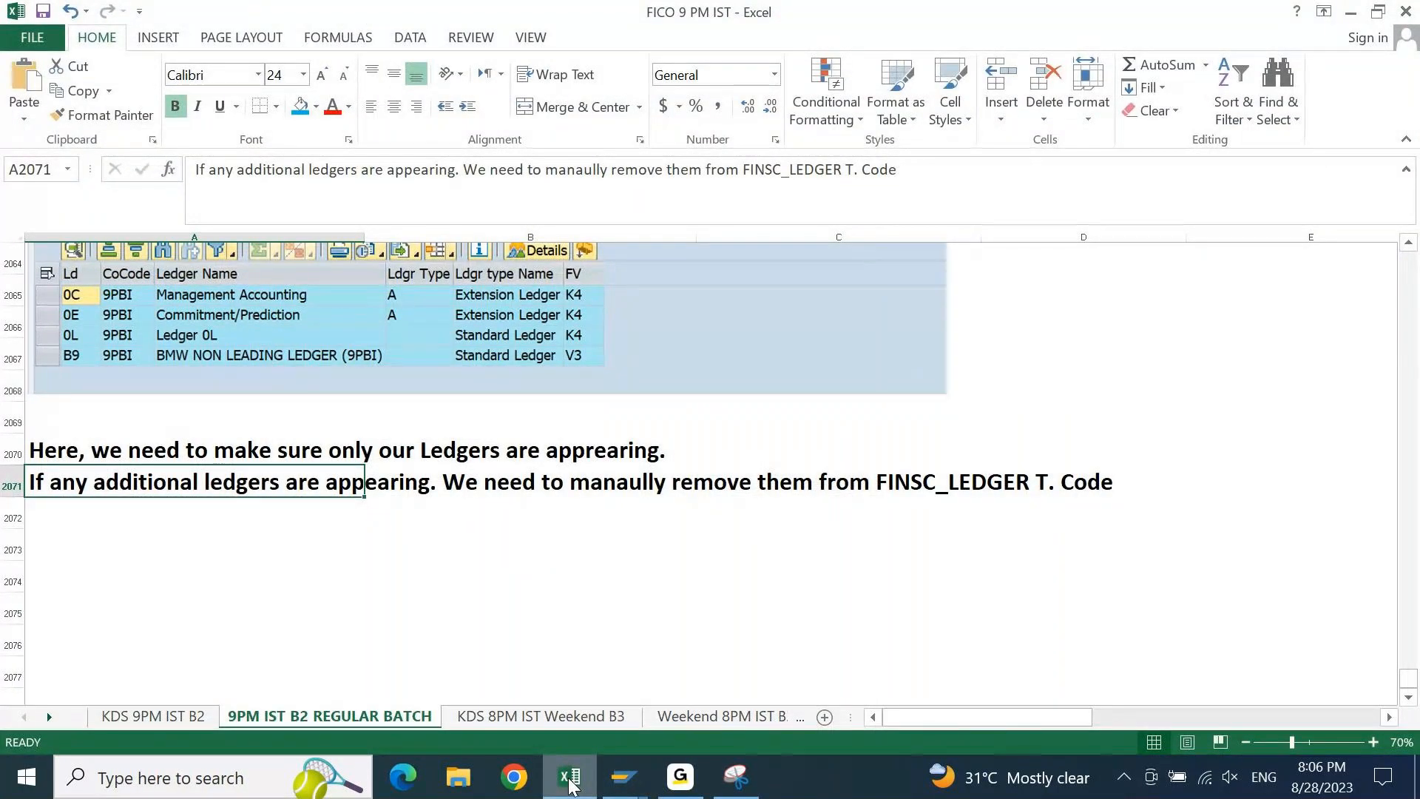
pyautogui.click(571, 784)
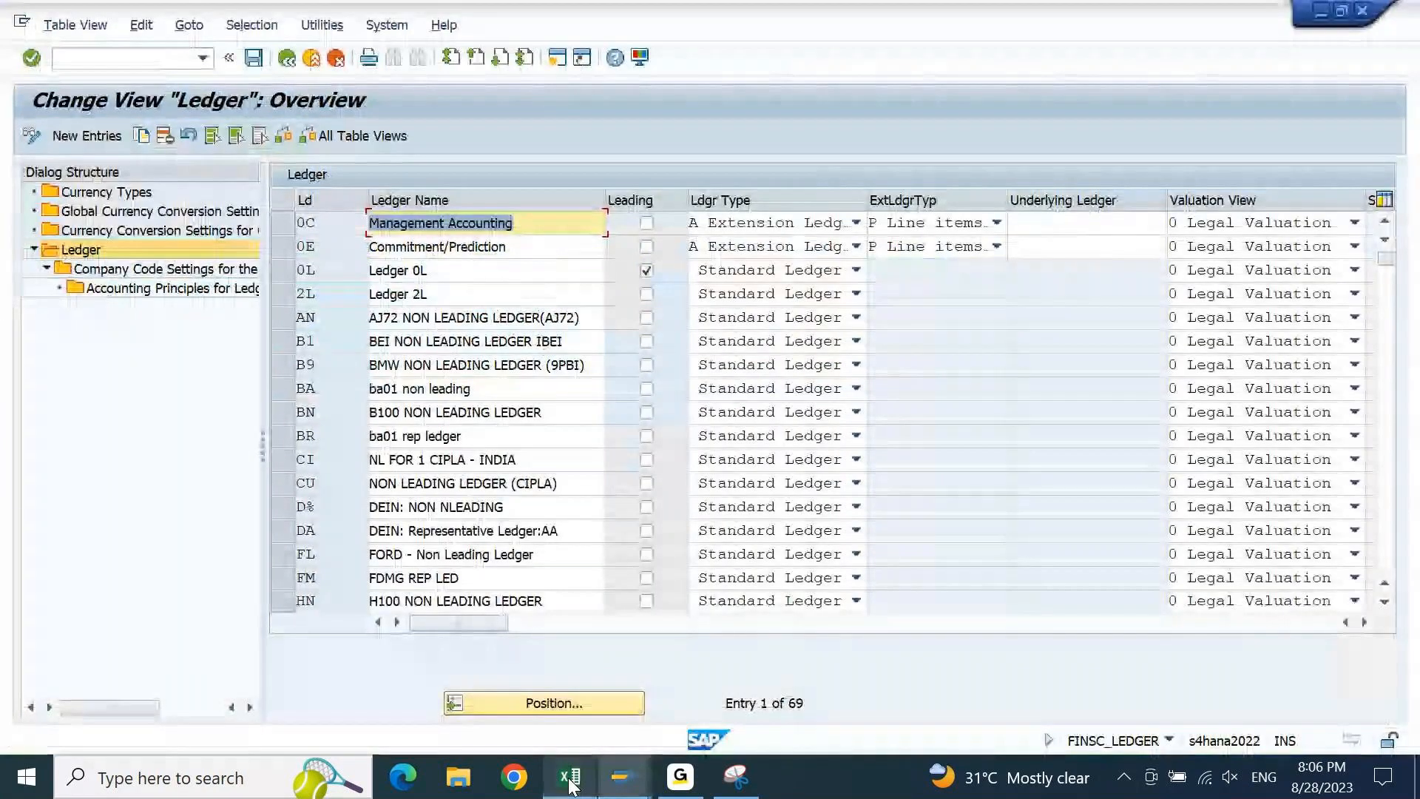
# Delete company code 9PBI from the Company Code Settings of ledger 0C, save with the proposed customizing request and return to the ledger overview
pyautogui.click(286, 216)
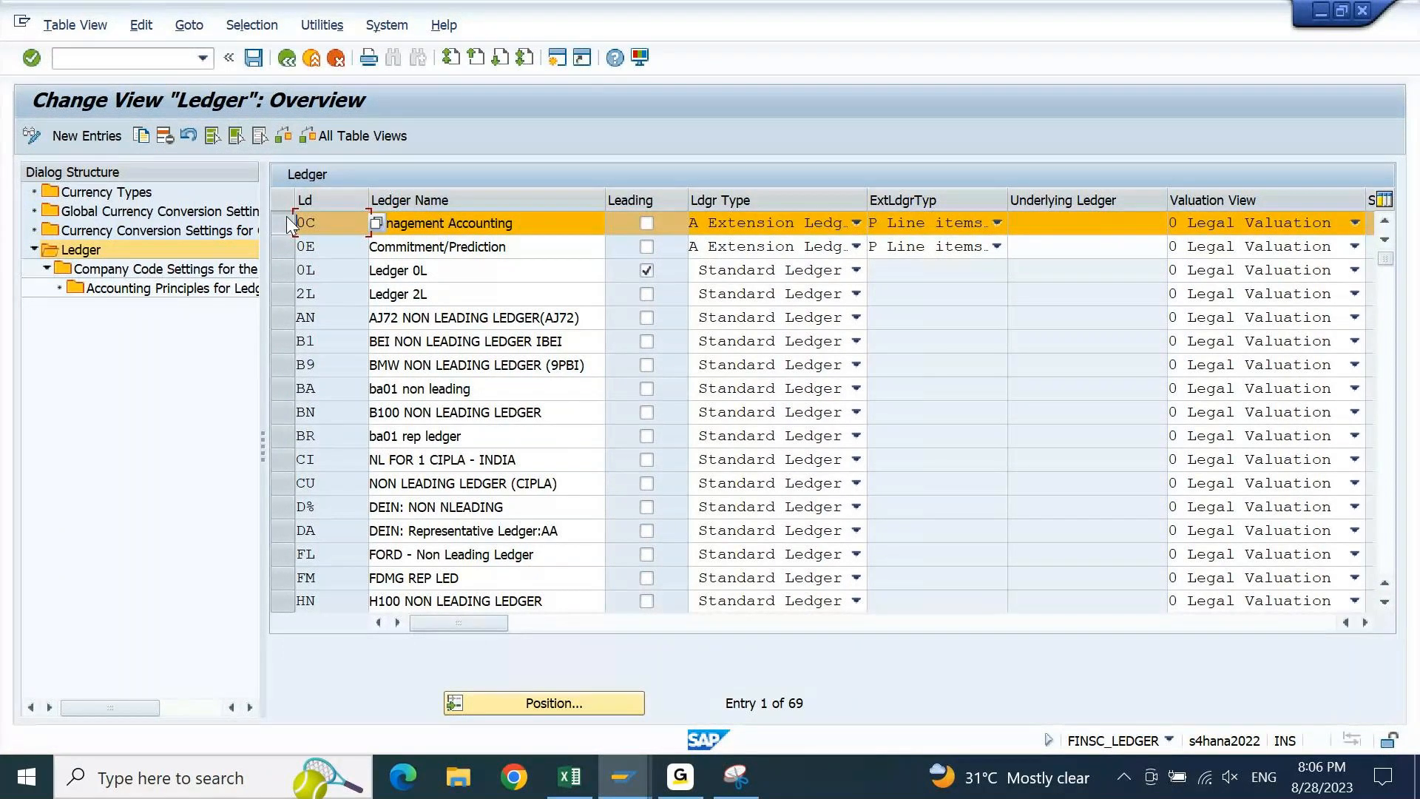
pyautogui.click(187, 271)
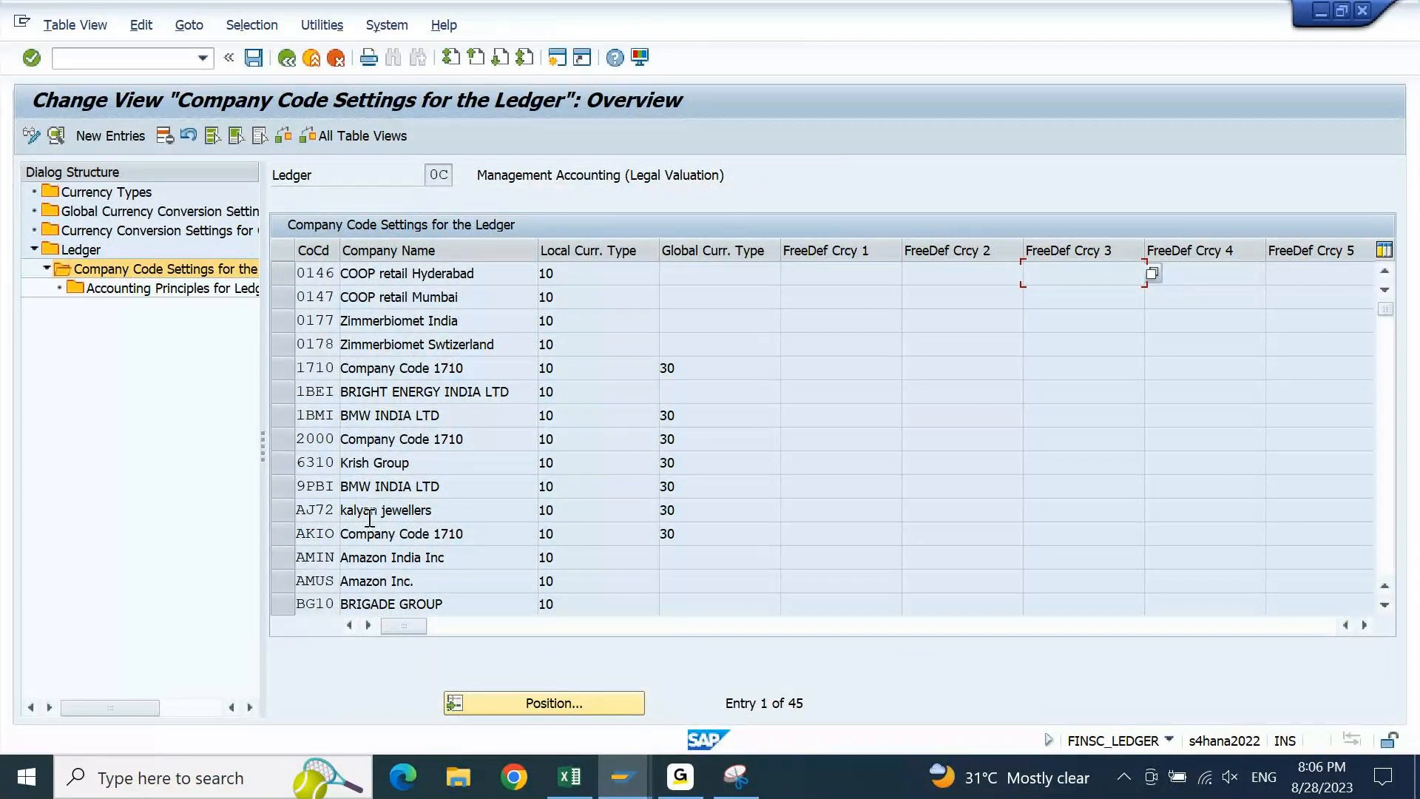
pyautogui.click(285, 486)
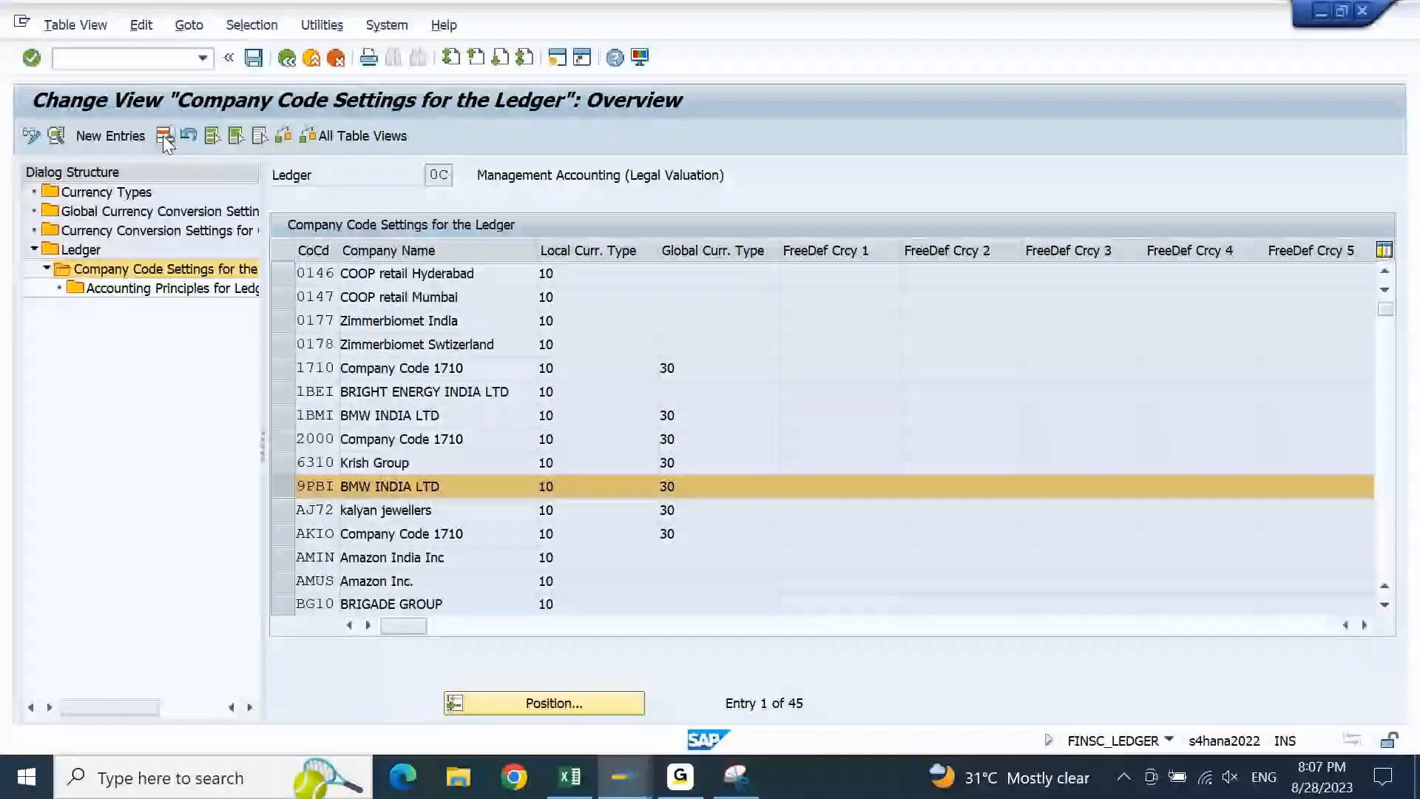
pyautogui.click(165, 136)
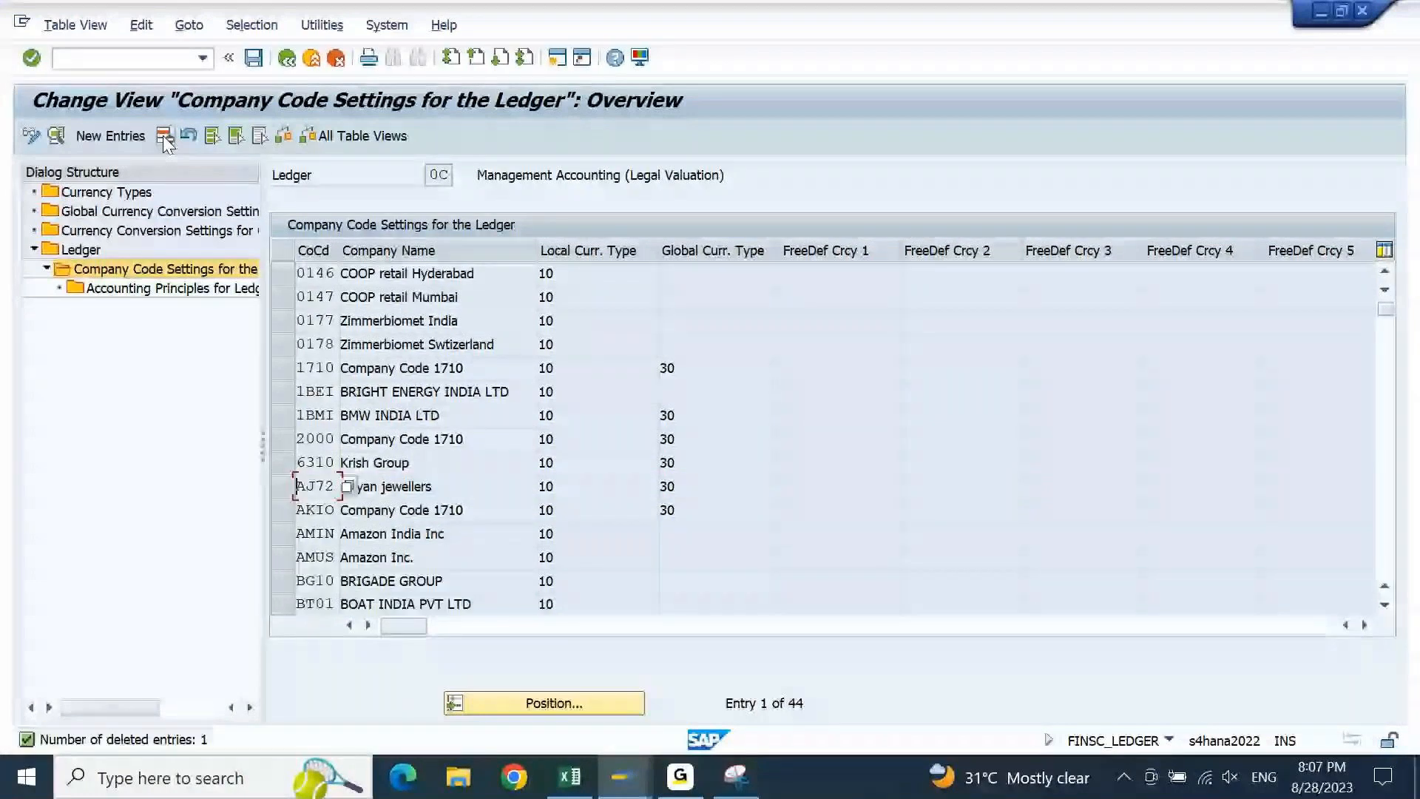
pyautogui.click(253, 59)
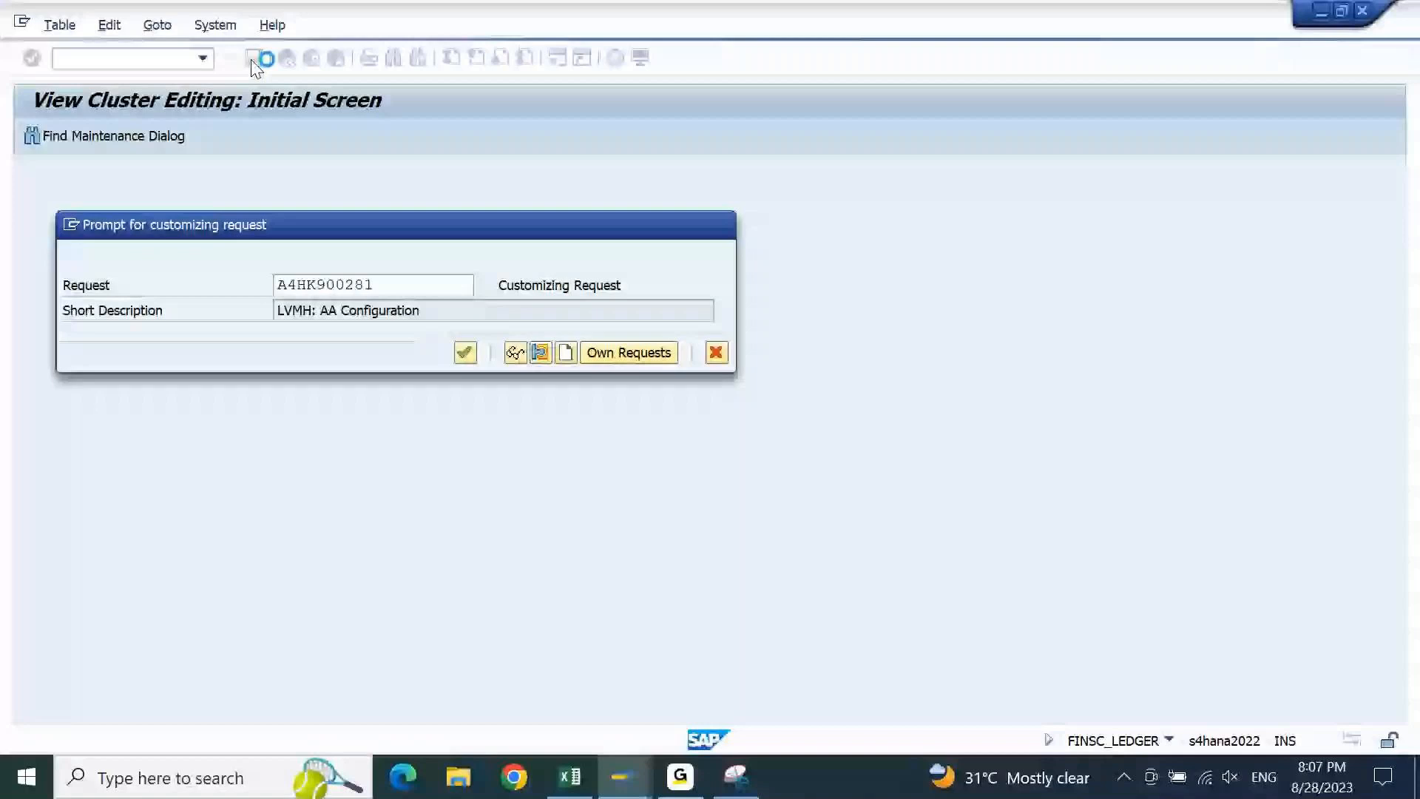
pyautogui.press('Return')
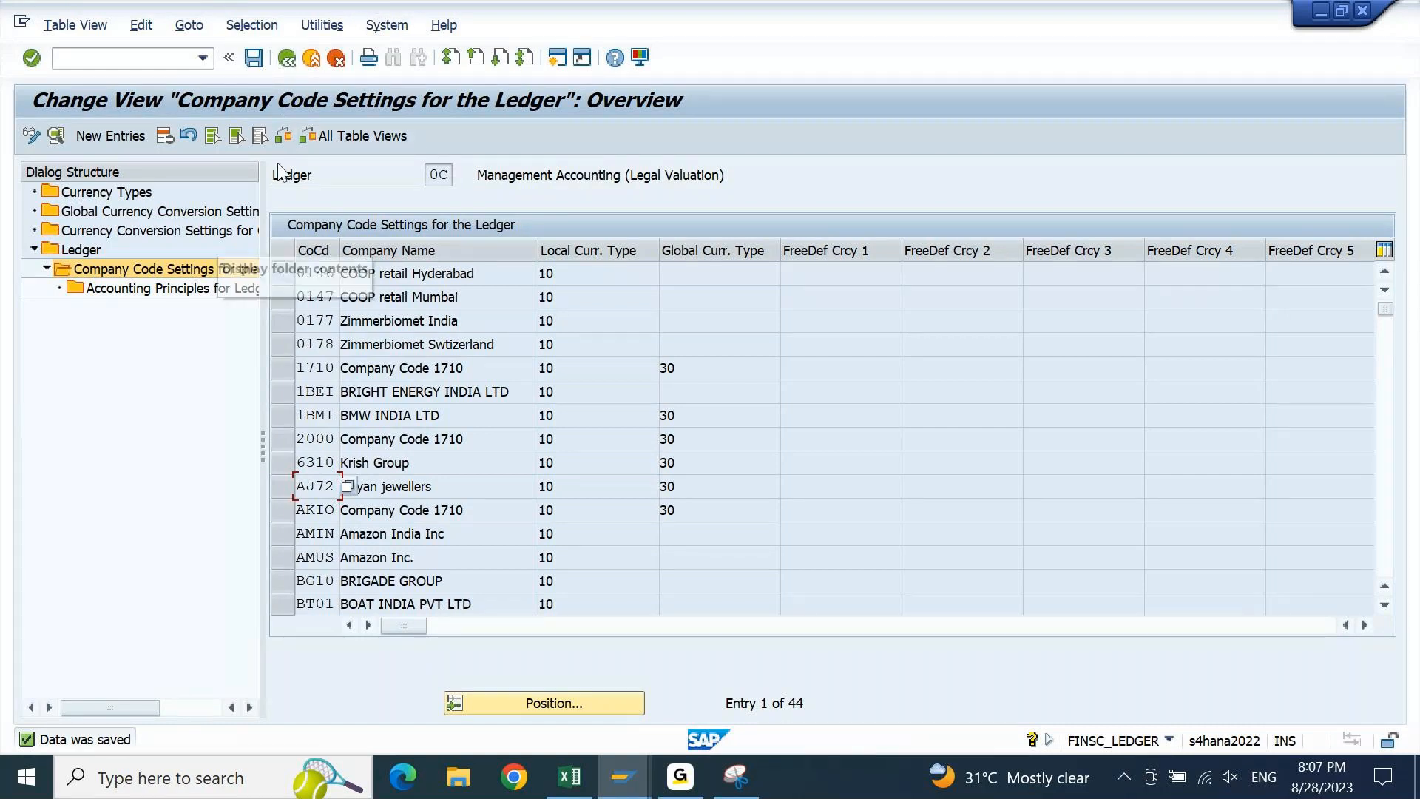
pyautogui.click(287, 62)
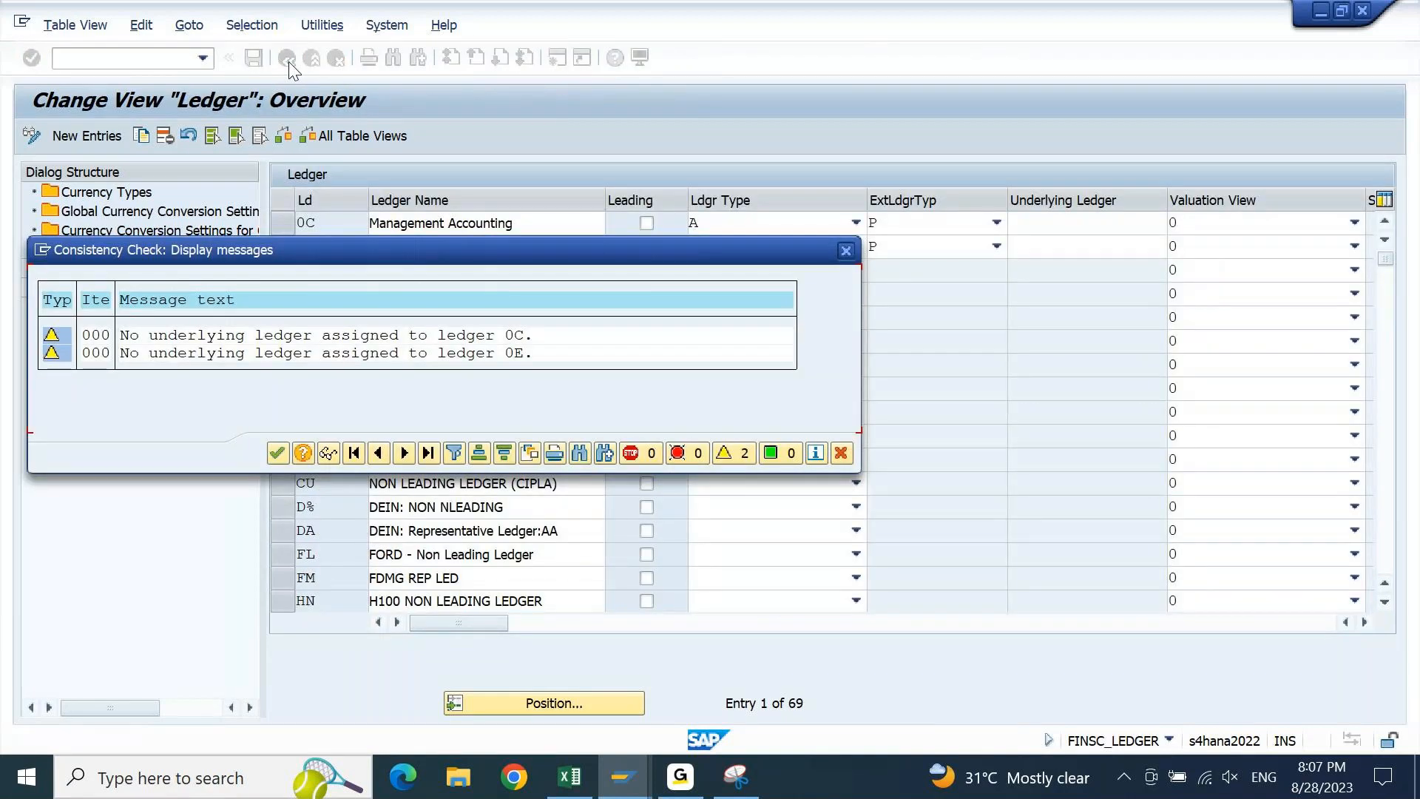
pyautogui.press('Return')
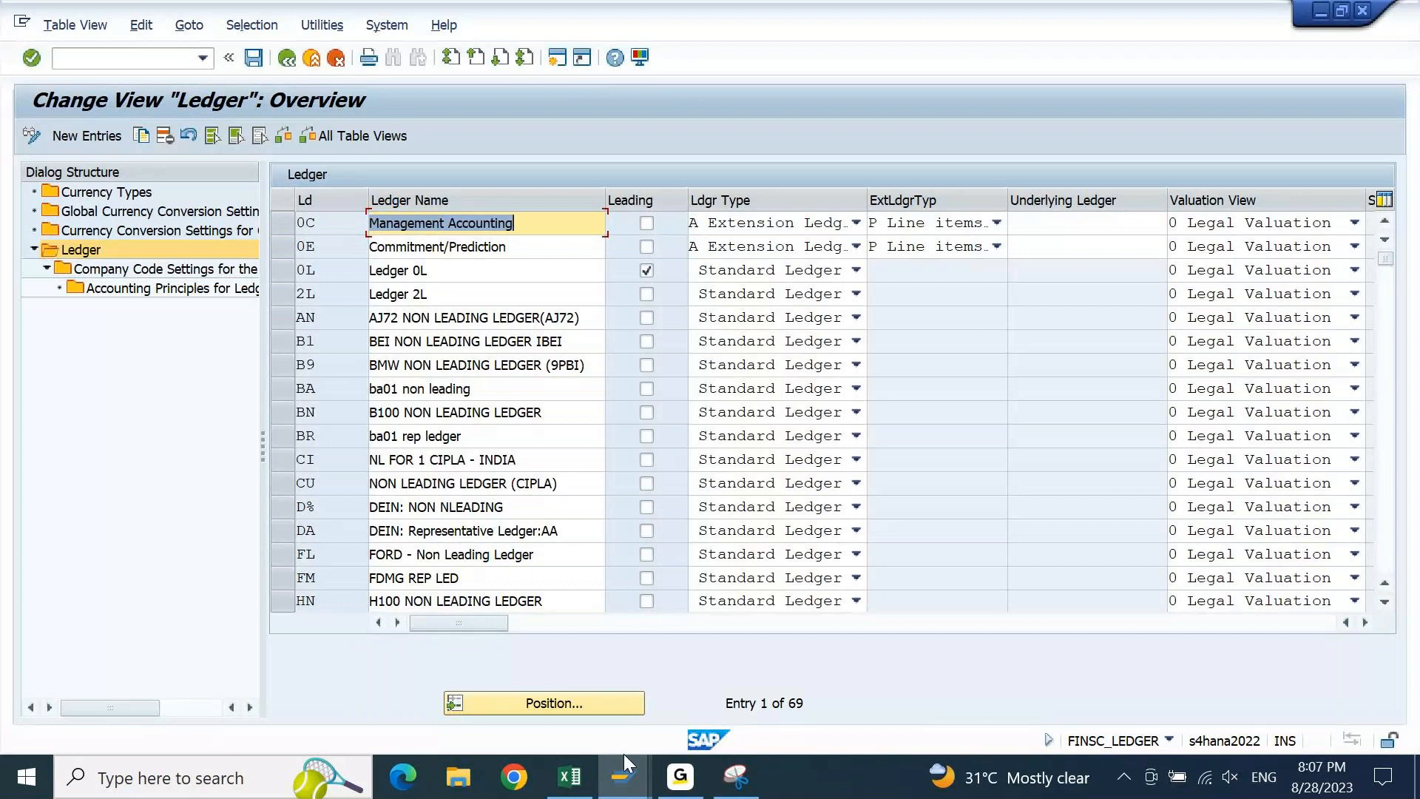
# Switch to the FINSV_F4_LDBUKRS results session and refresh the ledger entries for company code 9PBI
pyautogui.moveTo(625, 777)
pyautogui.click(818, 665)
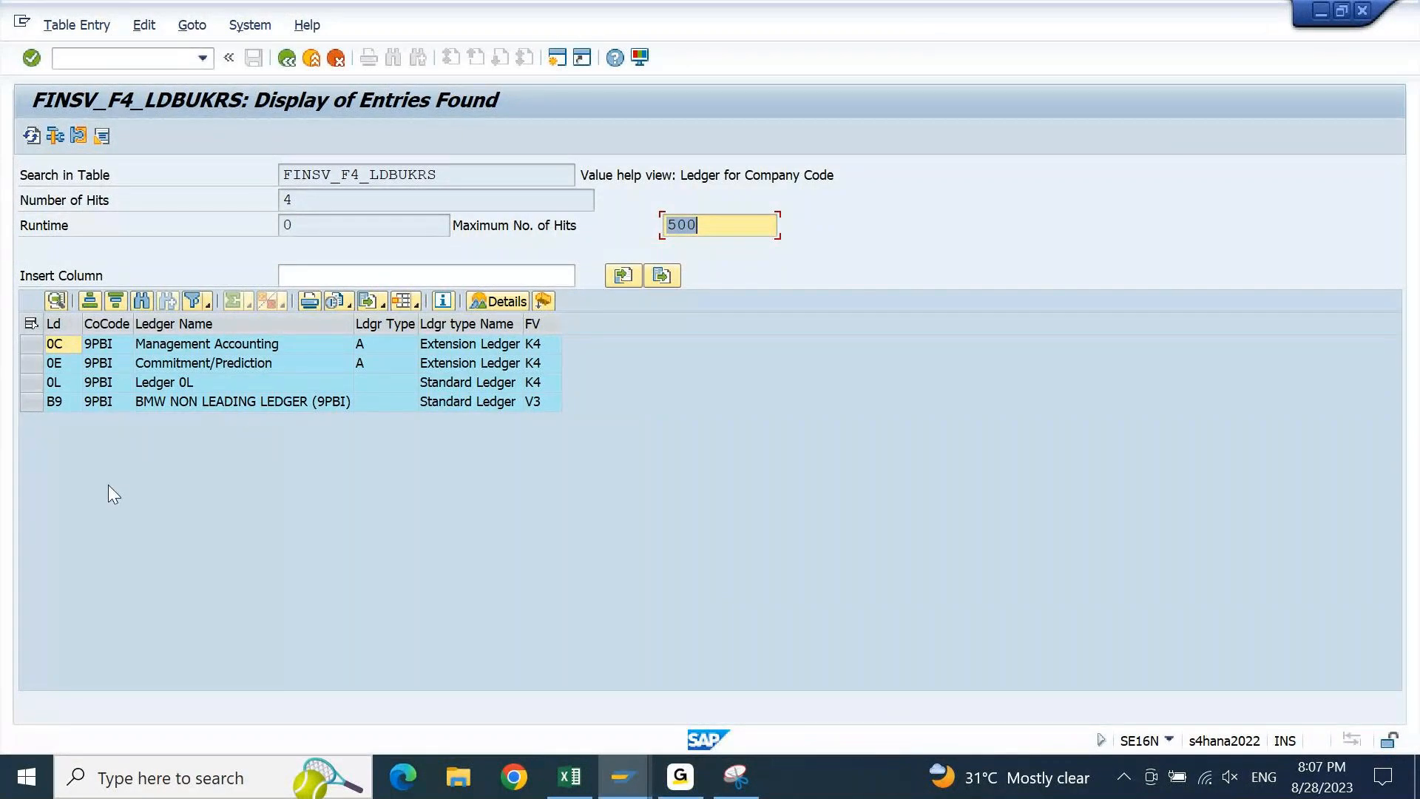
pyautogui.click(31, 135)
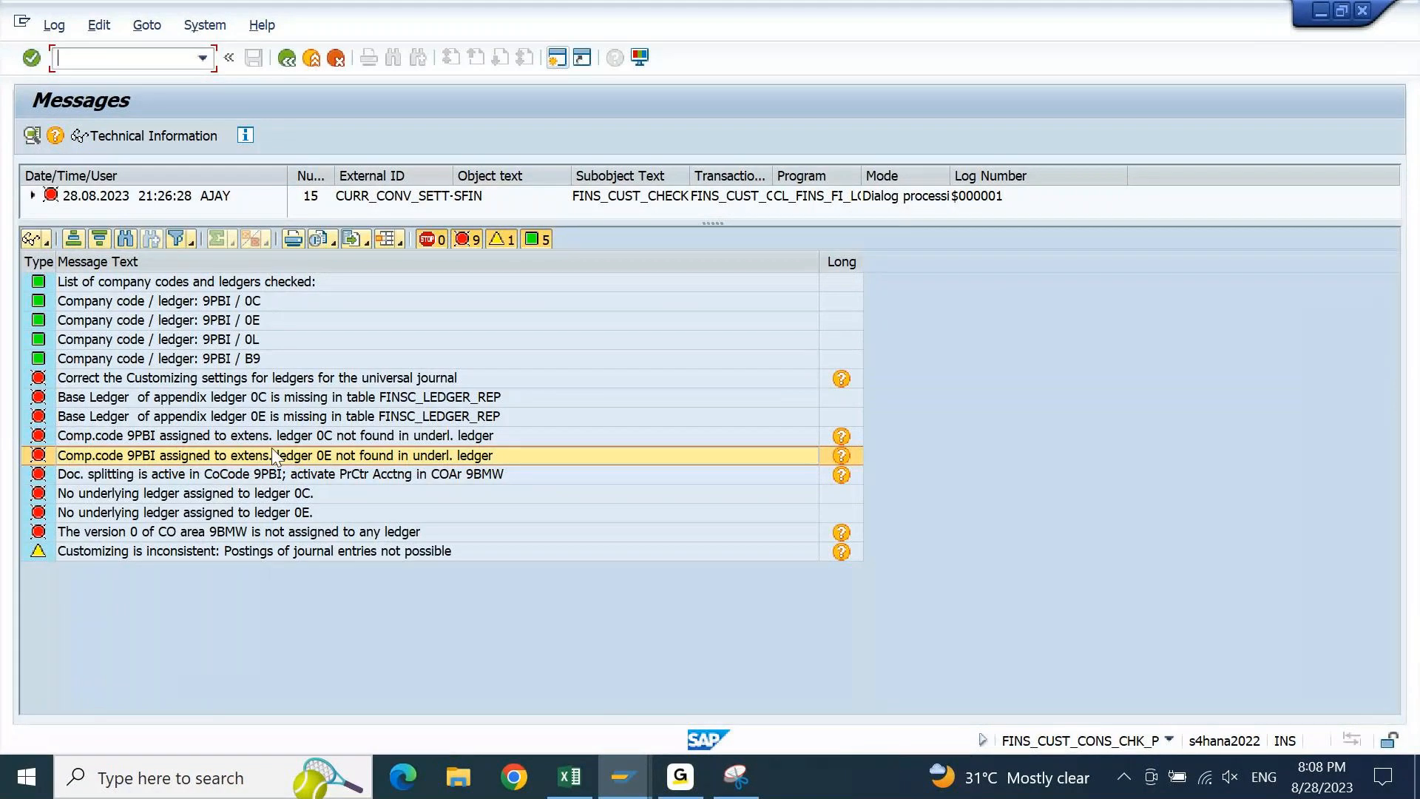
# Review the ledger 0C errors in the check messages, rerun the customizing check for 9PBI and examine the ledger 0E error
pyautogui.click(266, 397)
pyautogui.click(258, 493)
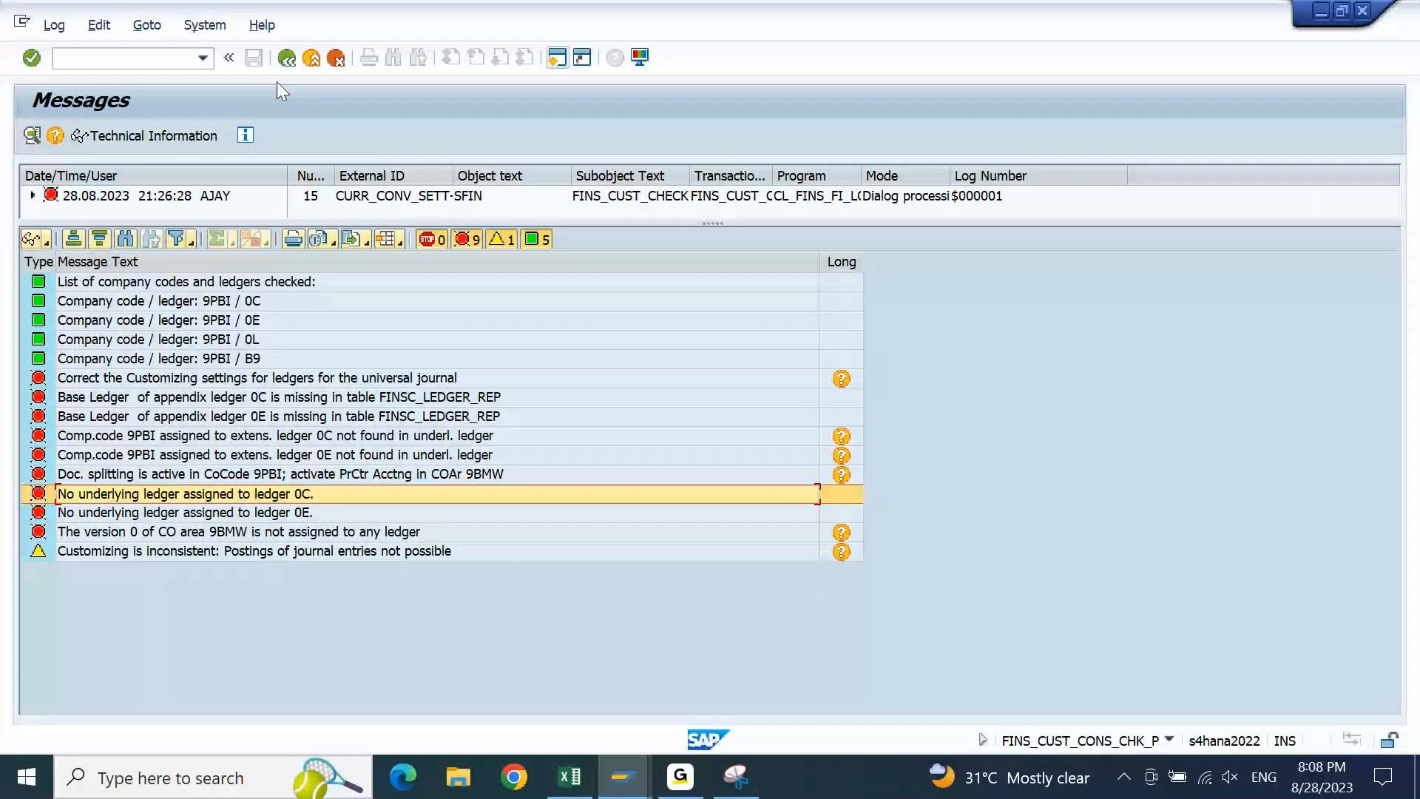
pyautogui.click(289, 59)
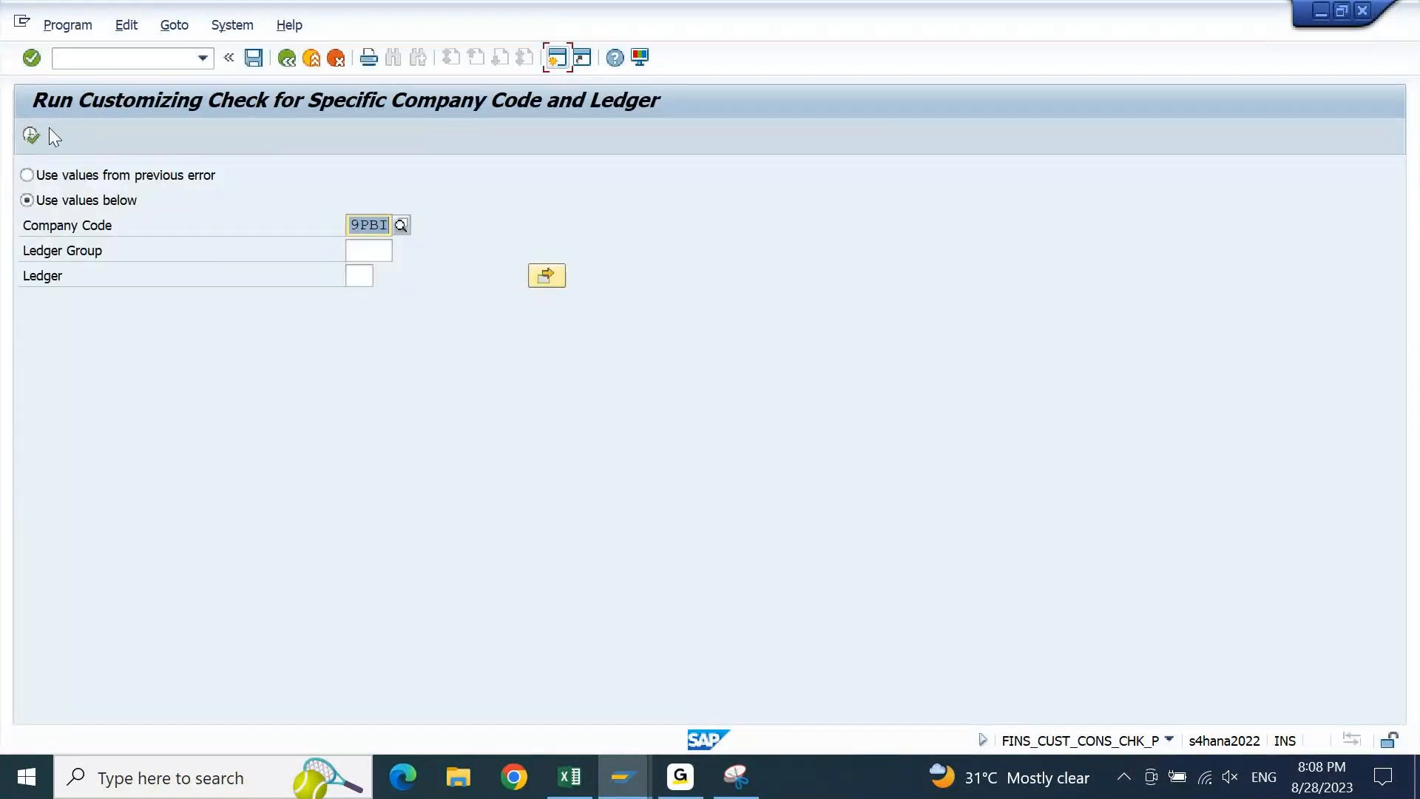
pyautogui.click(29, 136)
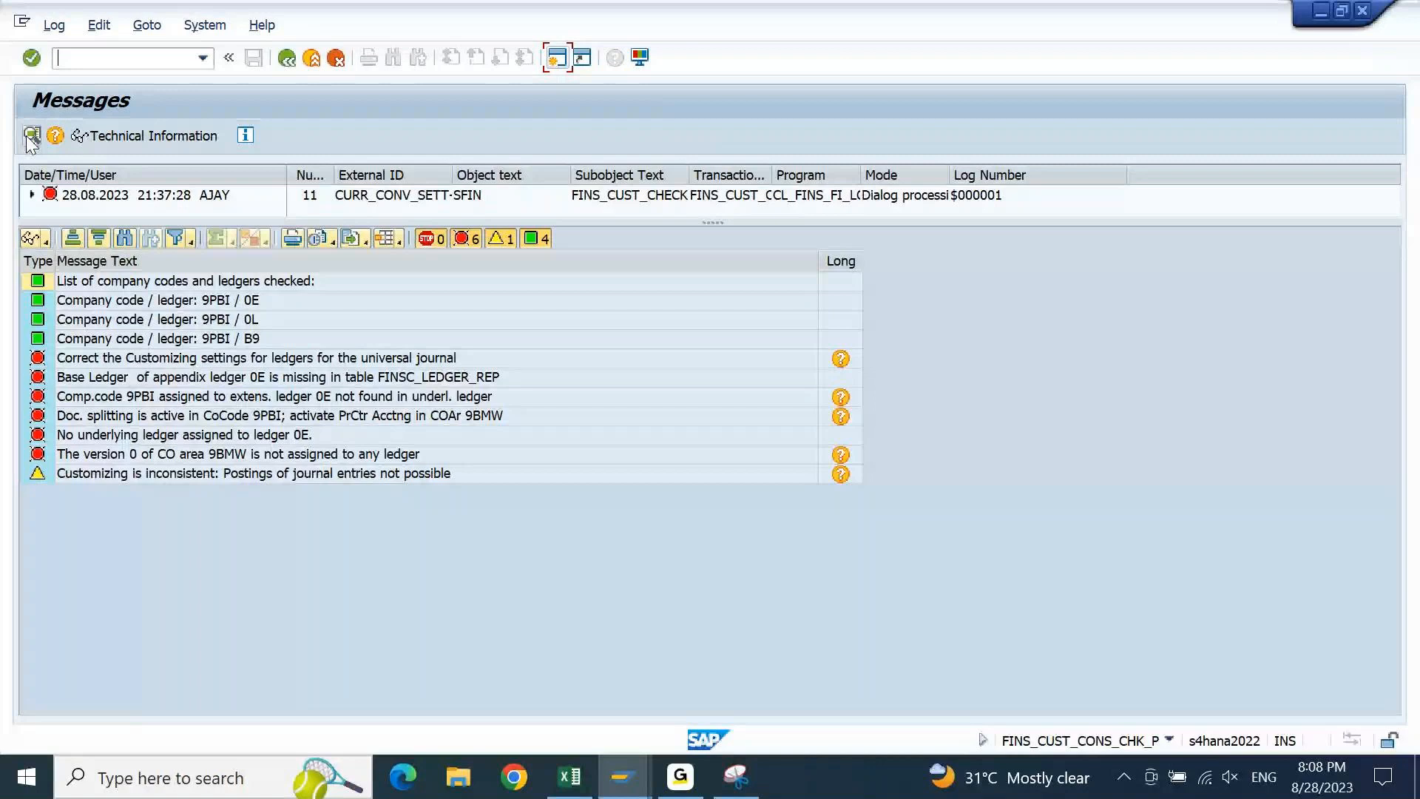
pyautogui.click(28, 137)
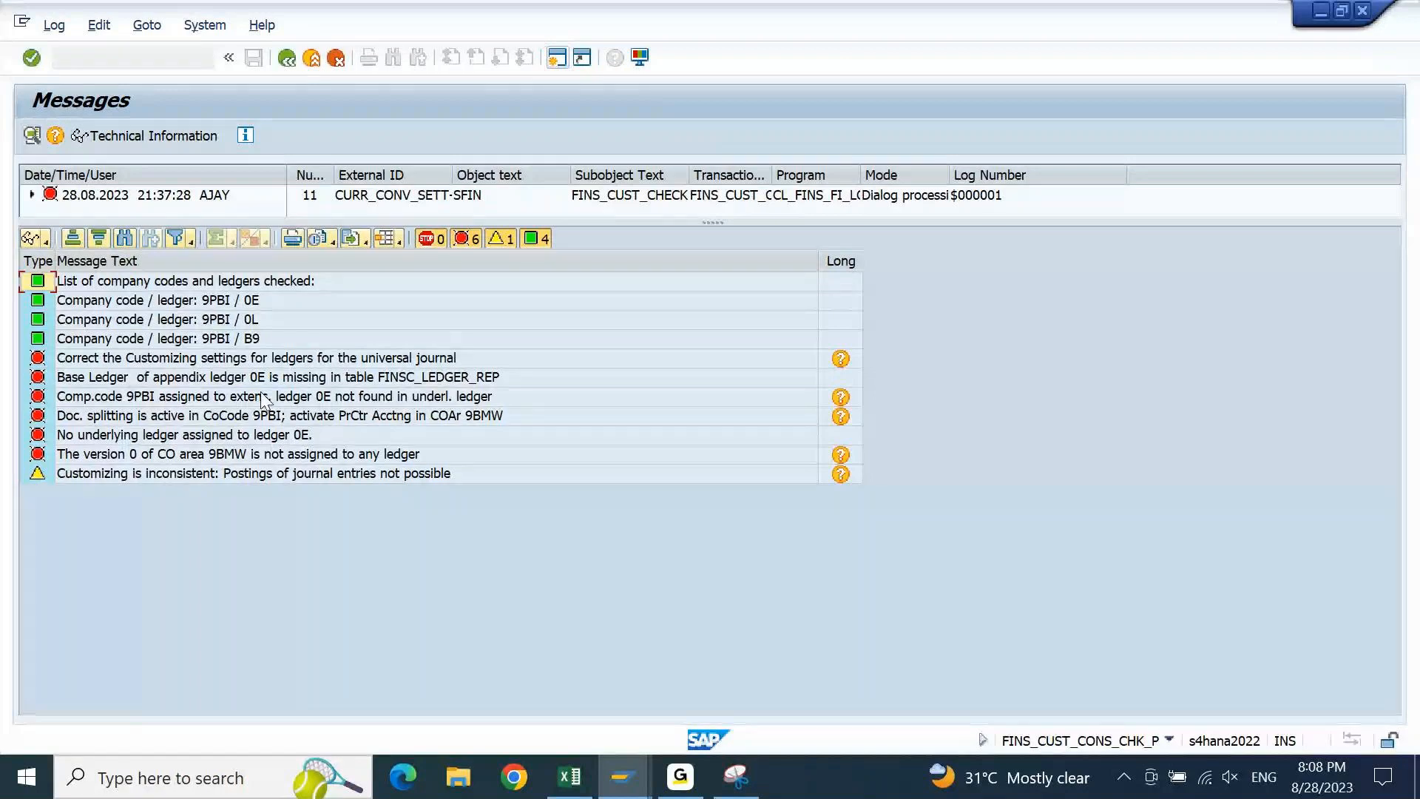
pyautogui.click(262, 398)
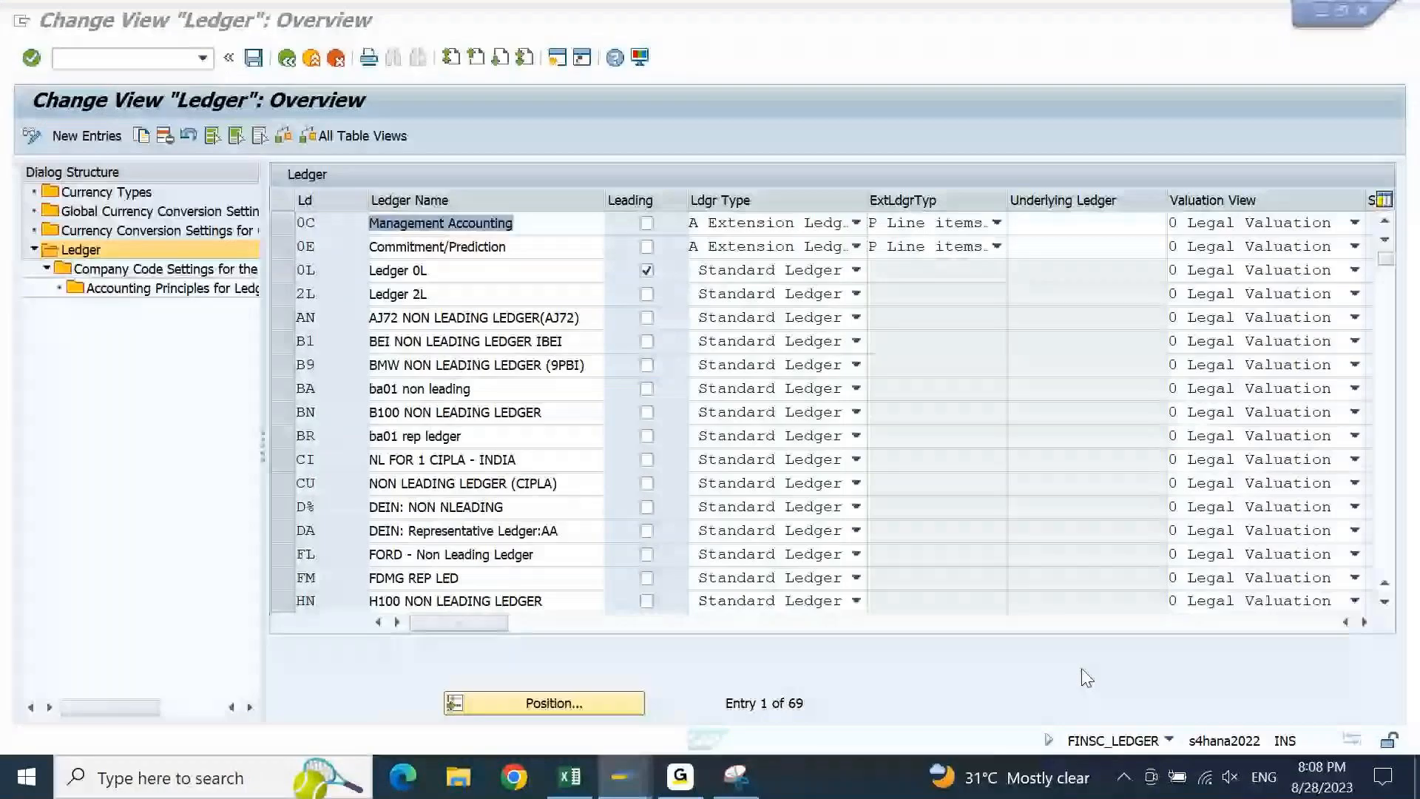
# Return to the ledger overview session, delete company code 9PBI from the Company Code Settings of ledger 0E and save
pyautogui.click(1082, 669)
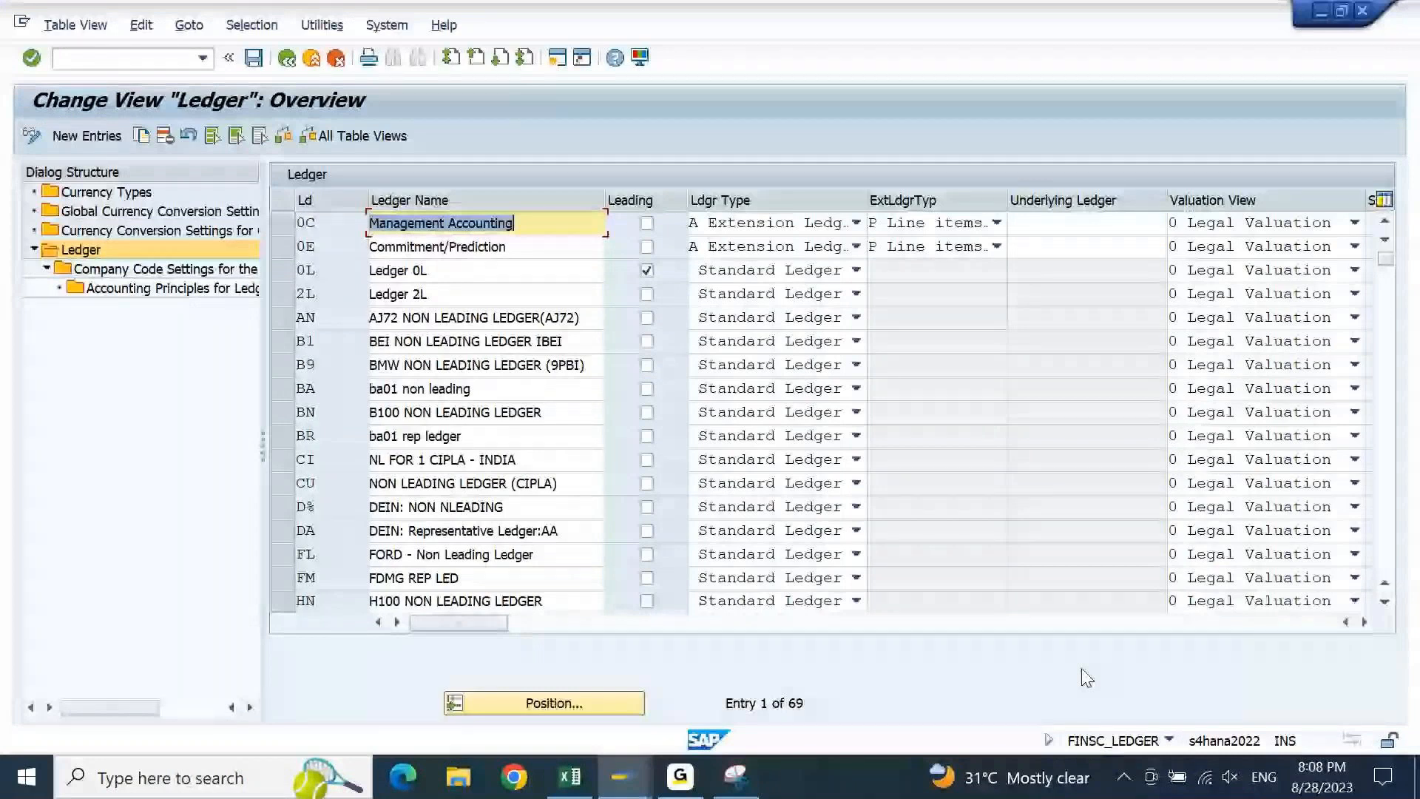
pyautogui.click(281, 245)
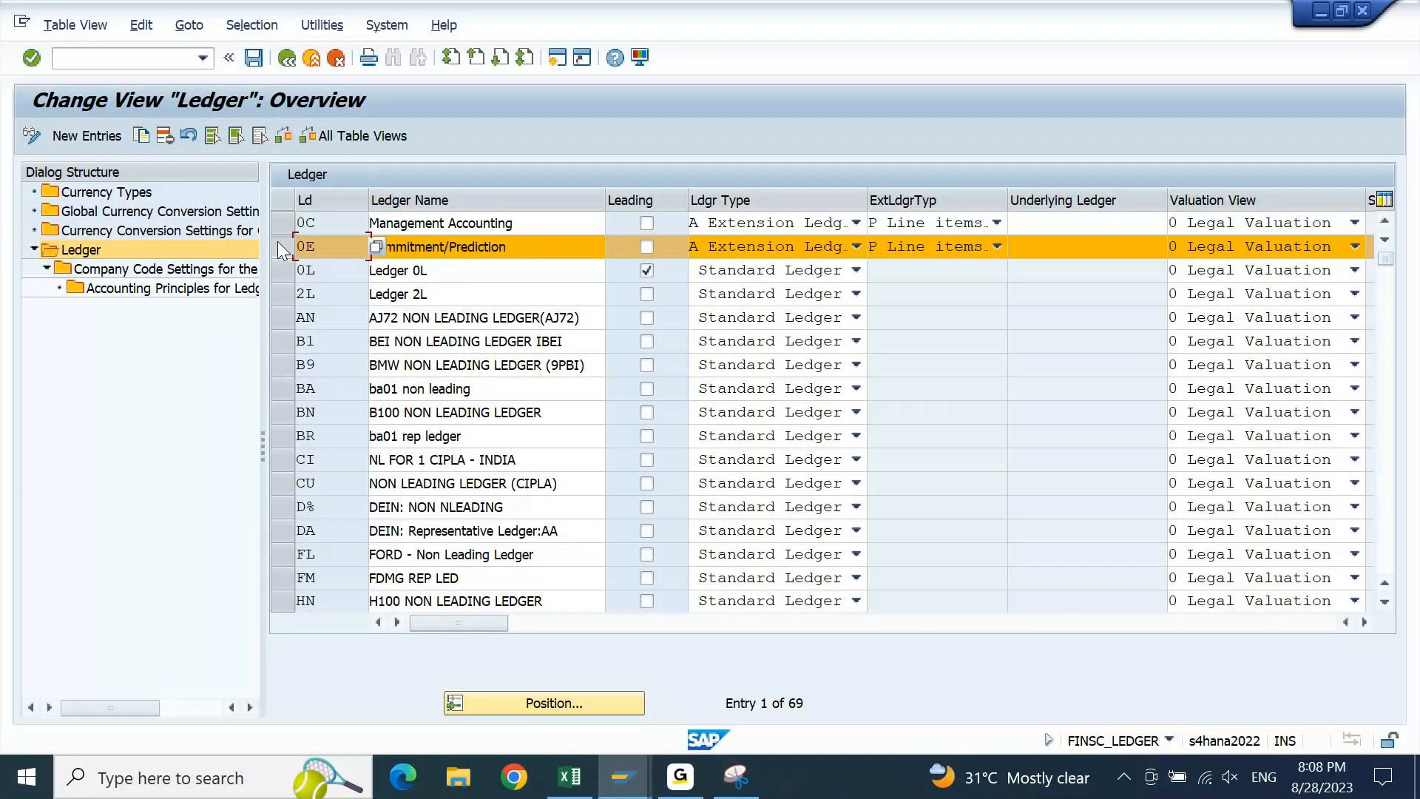
pyautogui.doubleClick(164, 270)
pyautogui.press('Return')
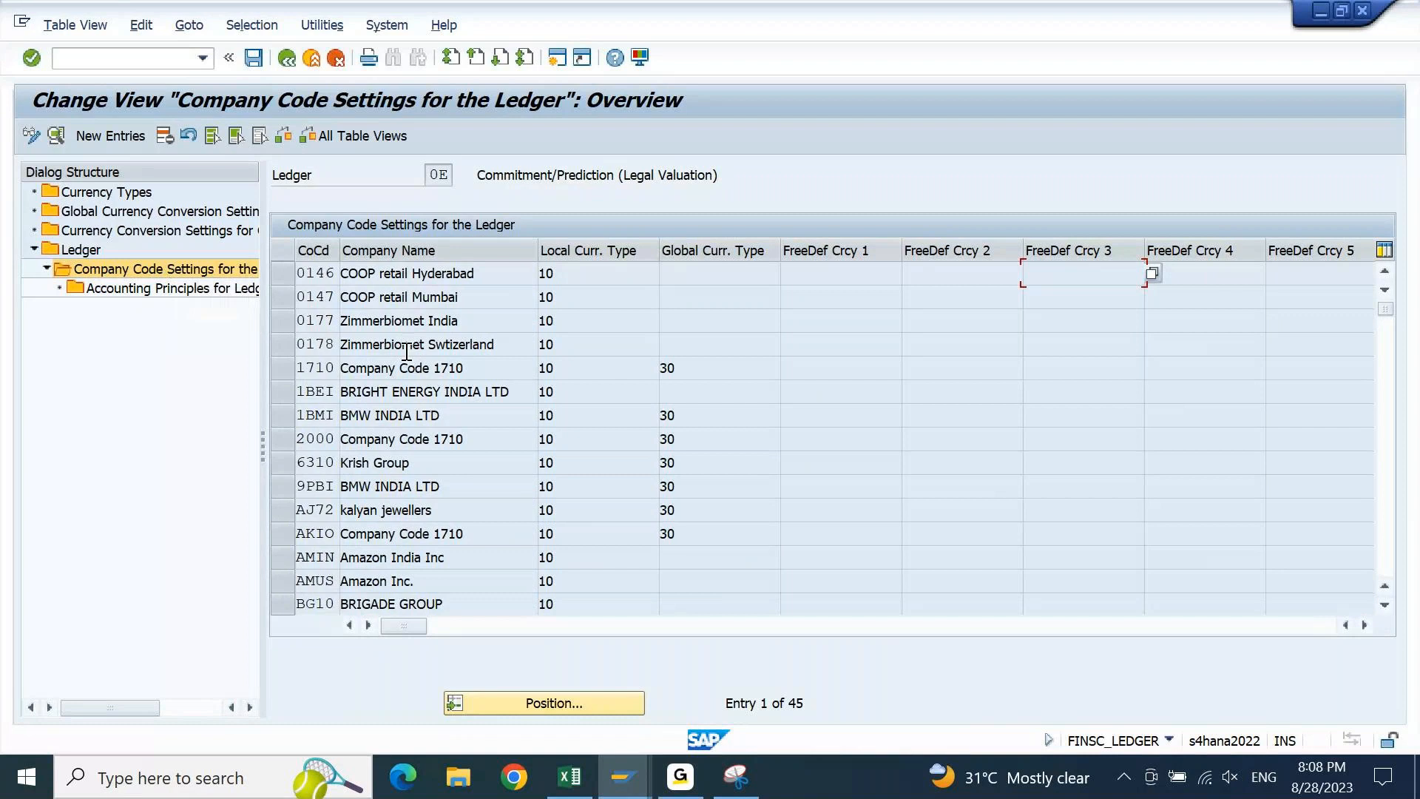
pyautogui.click(288, 485)
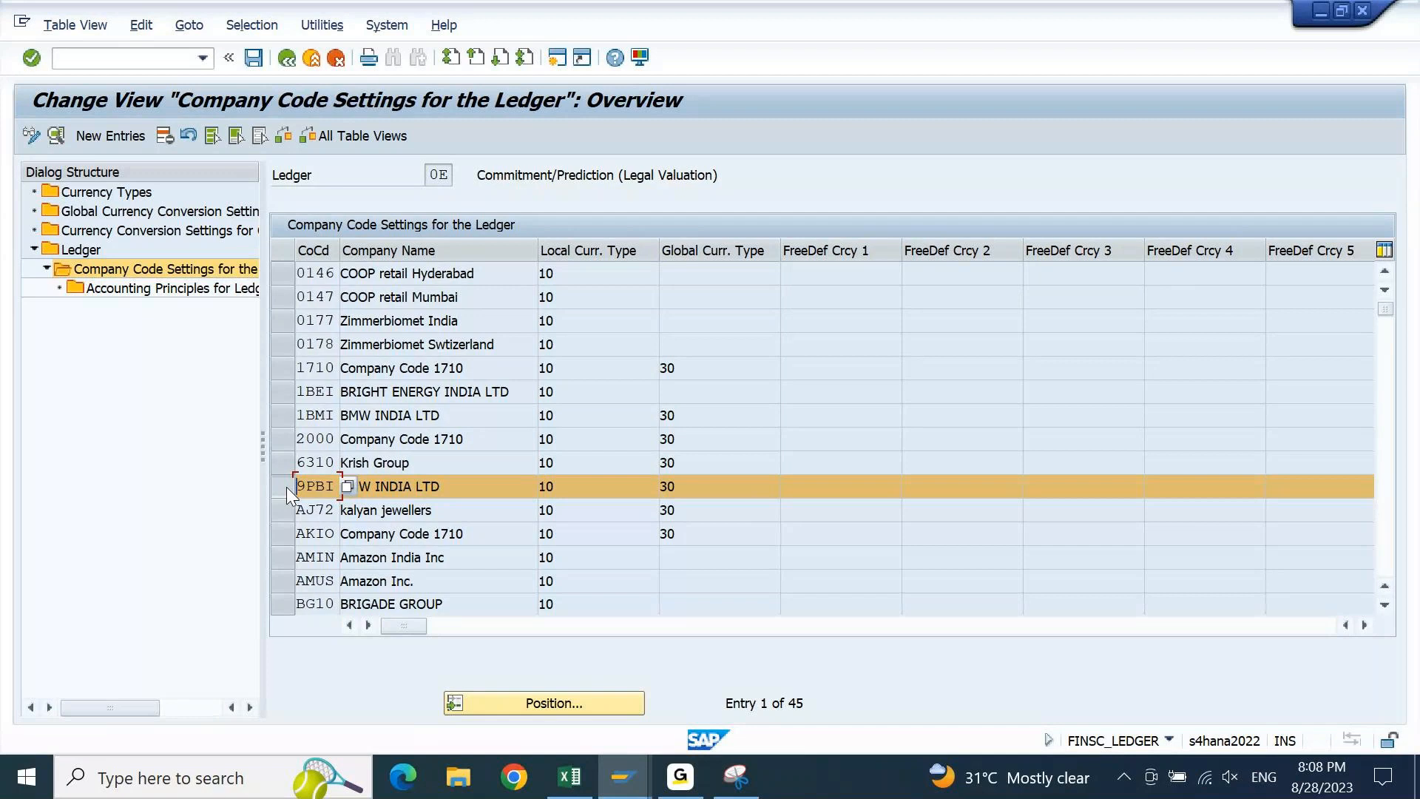
pyautogui.click(168, 139)
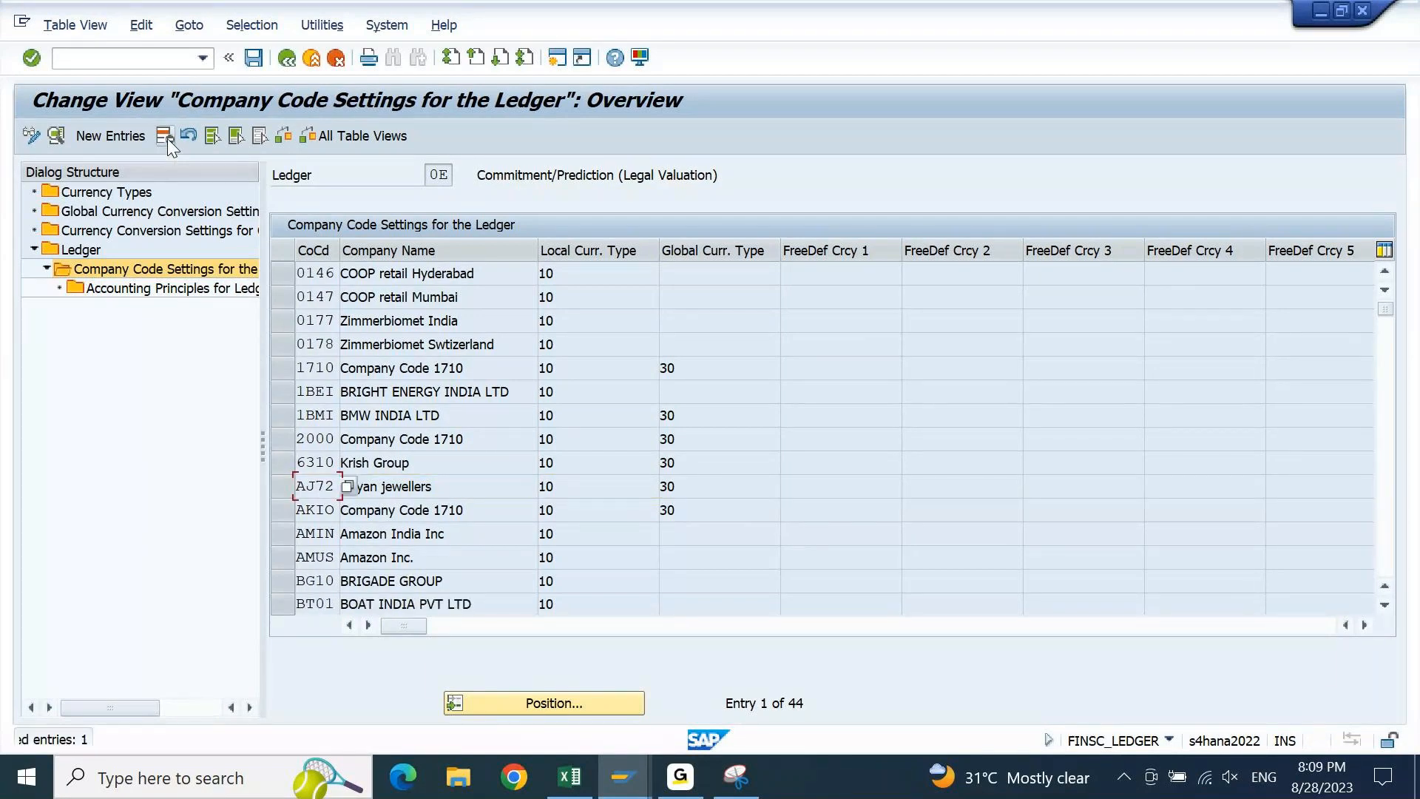
pyautogui.click(256, 63)
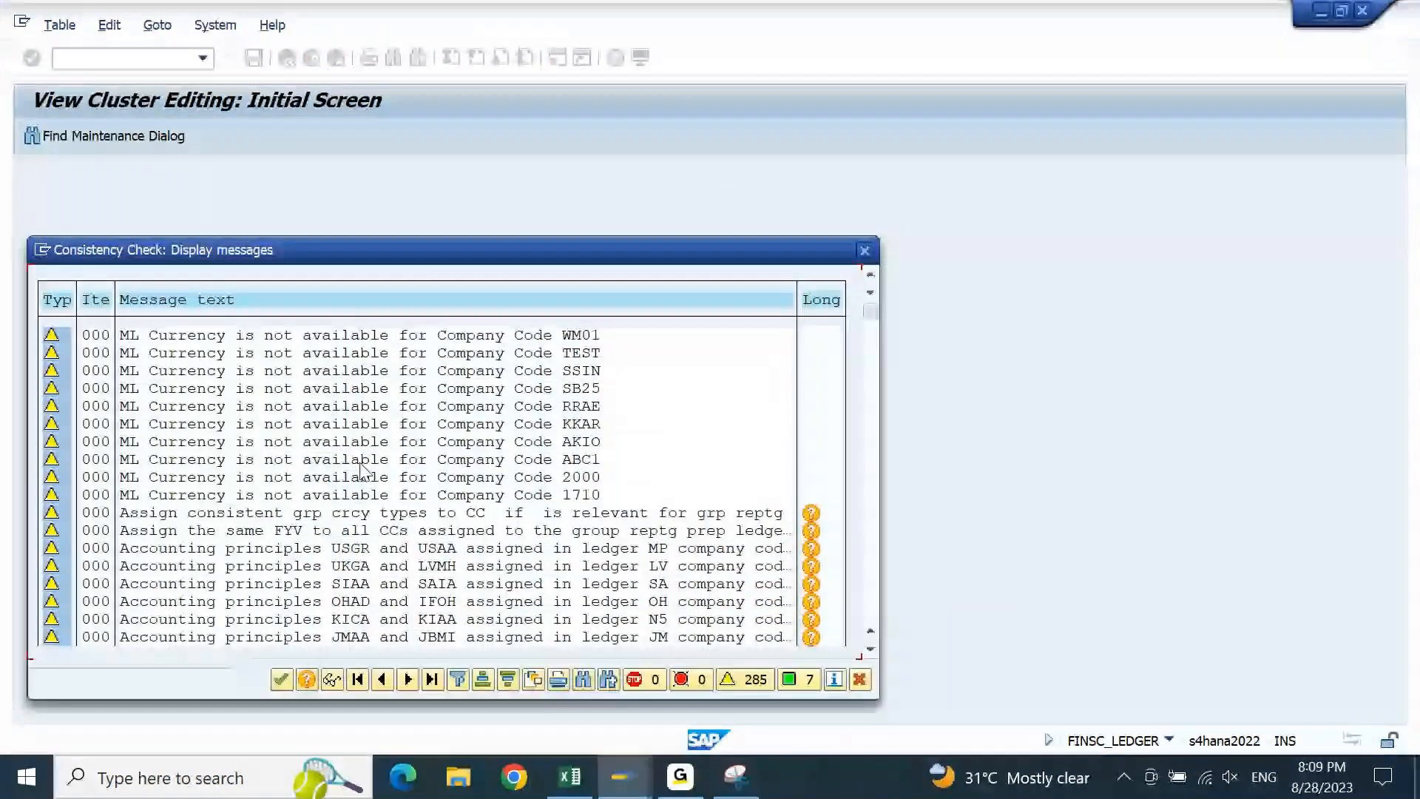
pyautogui.click(281, 679)
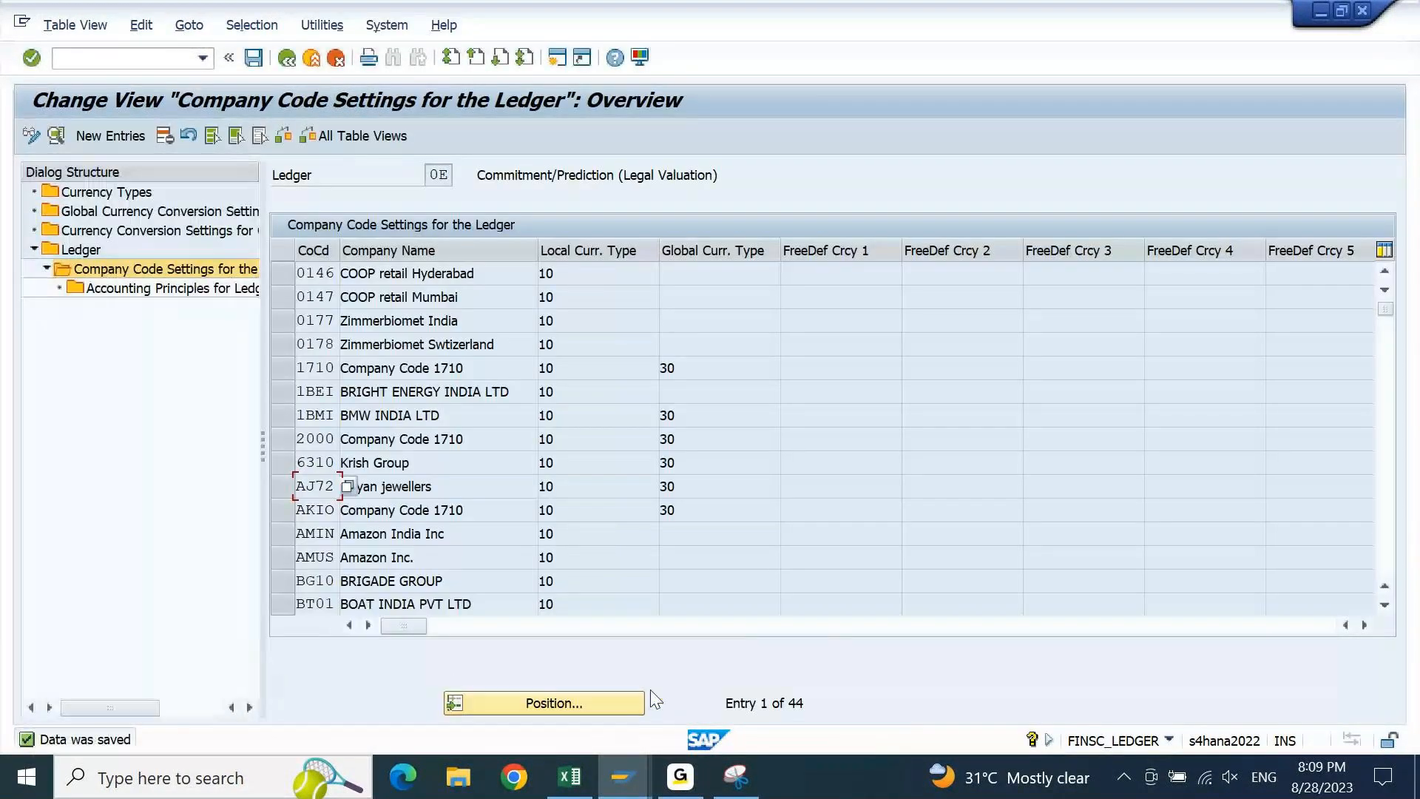
# Return to the FINSV_F4_LDBUKRS results and refresh them to check which ledgers are assigned to 9PBI
pyautogui.click(620, 778)
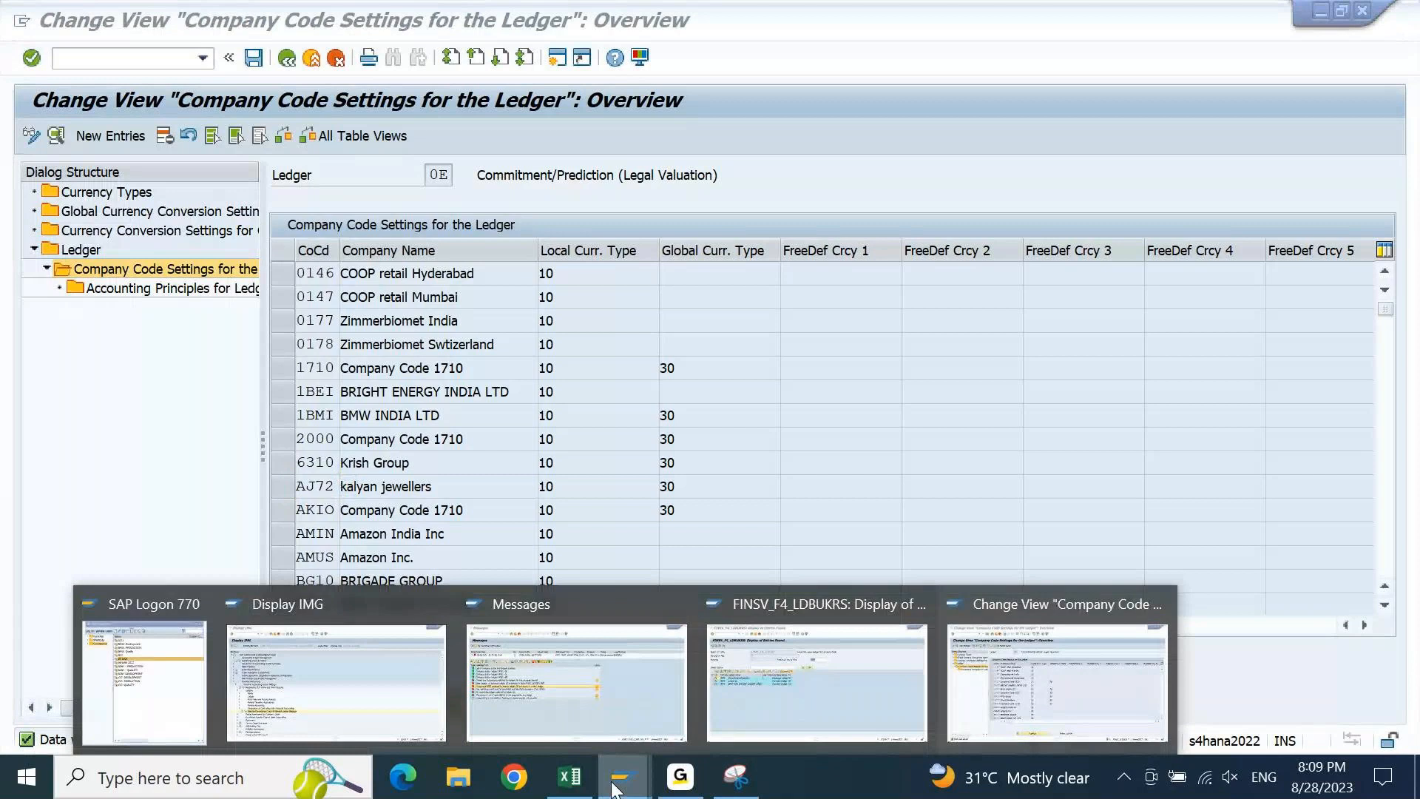
pyautogui.click(848, 664)
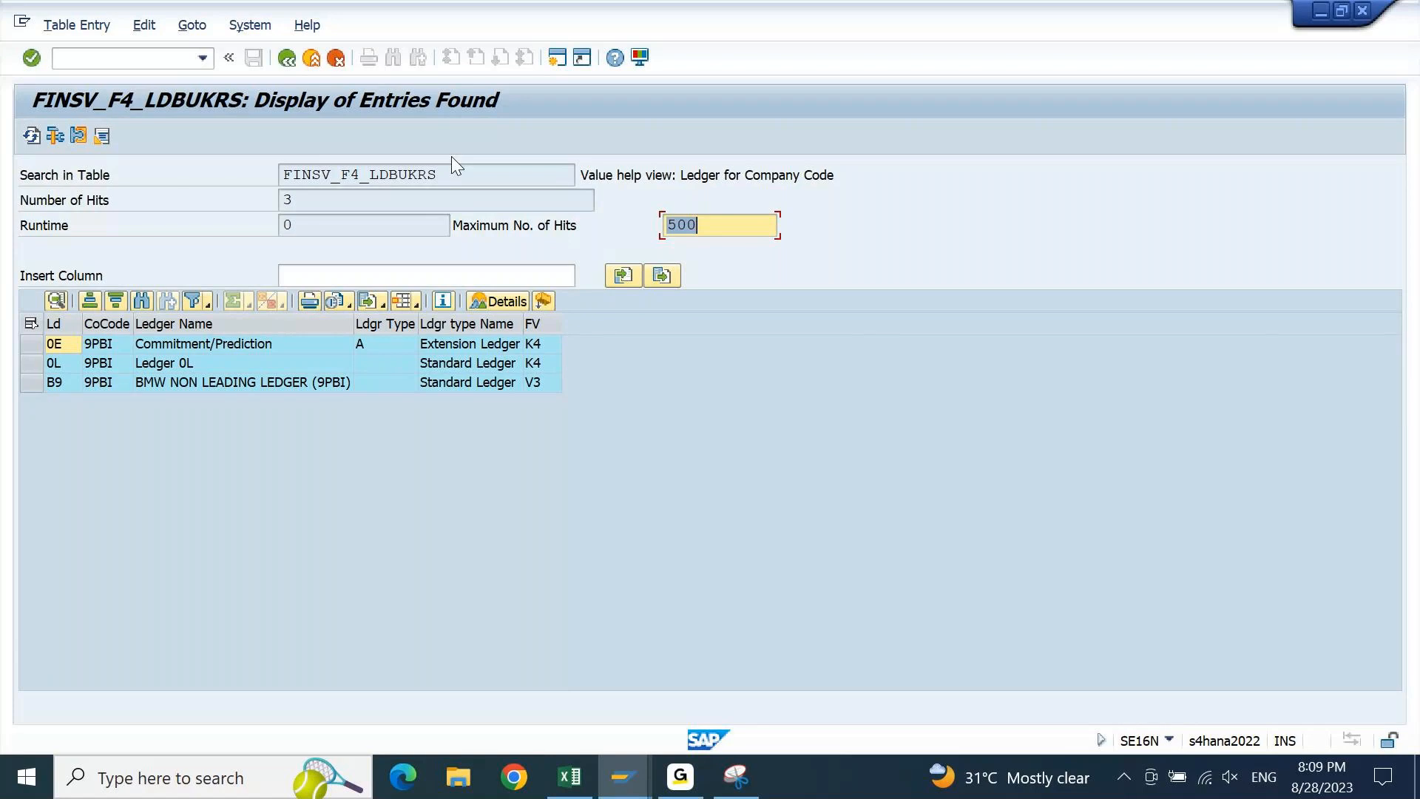
pyautogui.click(32, 135)
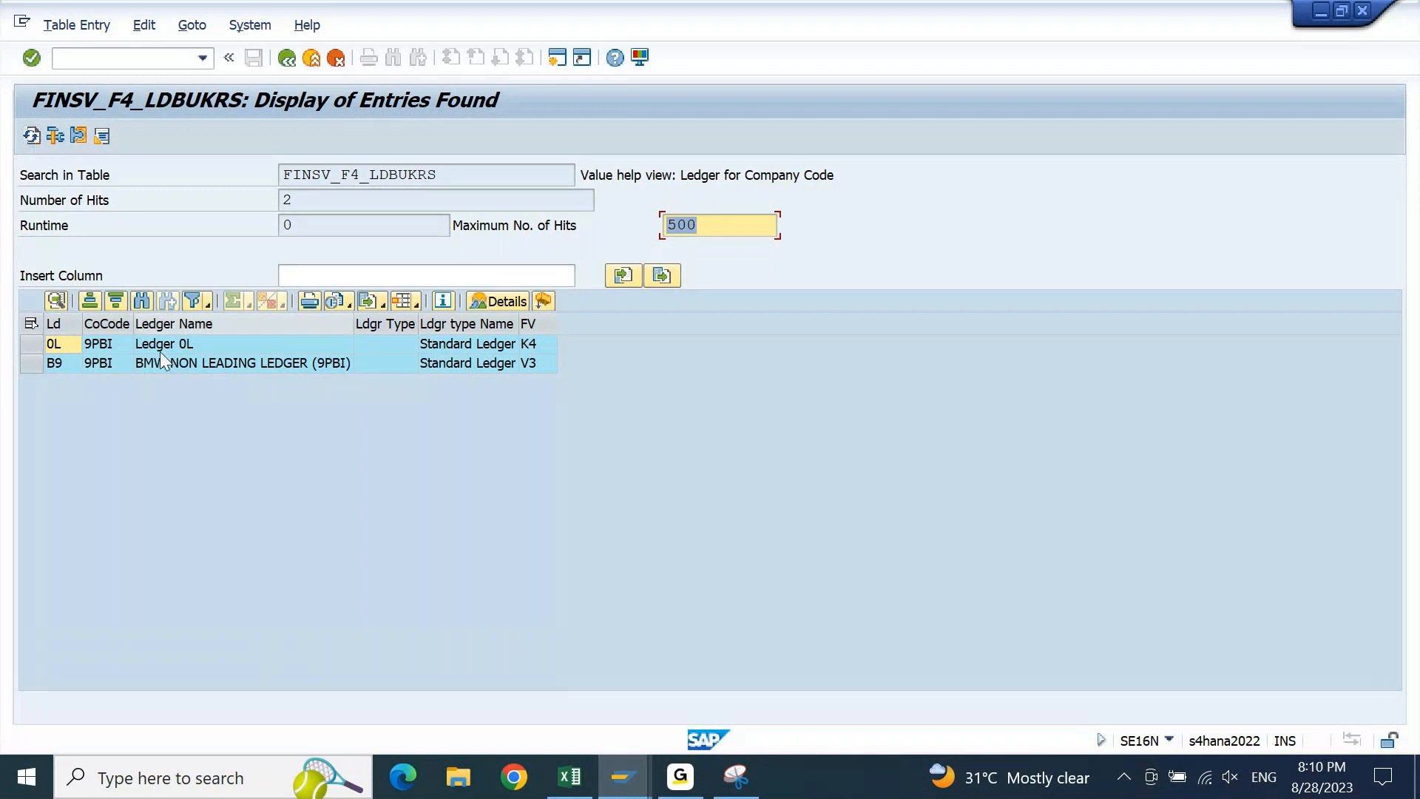
# Rerun the customizing check for company code 9PBI from the Messages session and examine the document splitting error for controlling area 9BMW
pyautogui.click(546, 670)
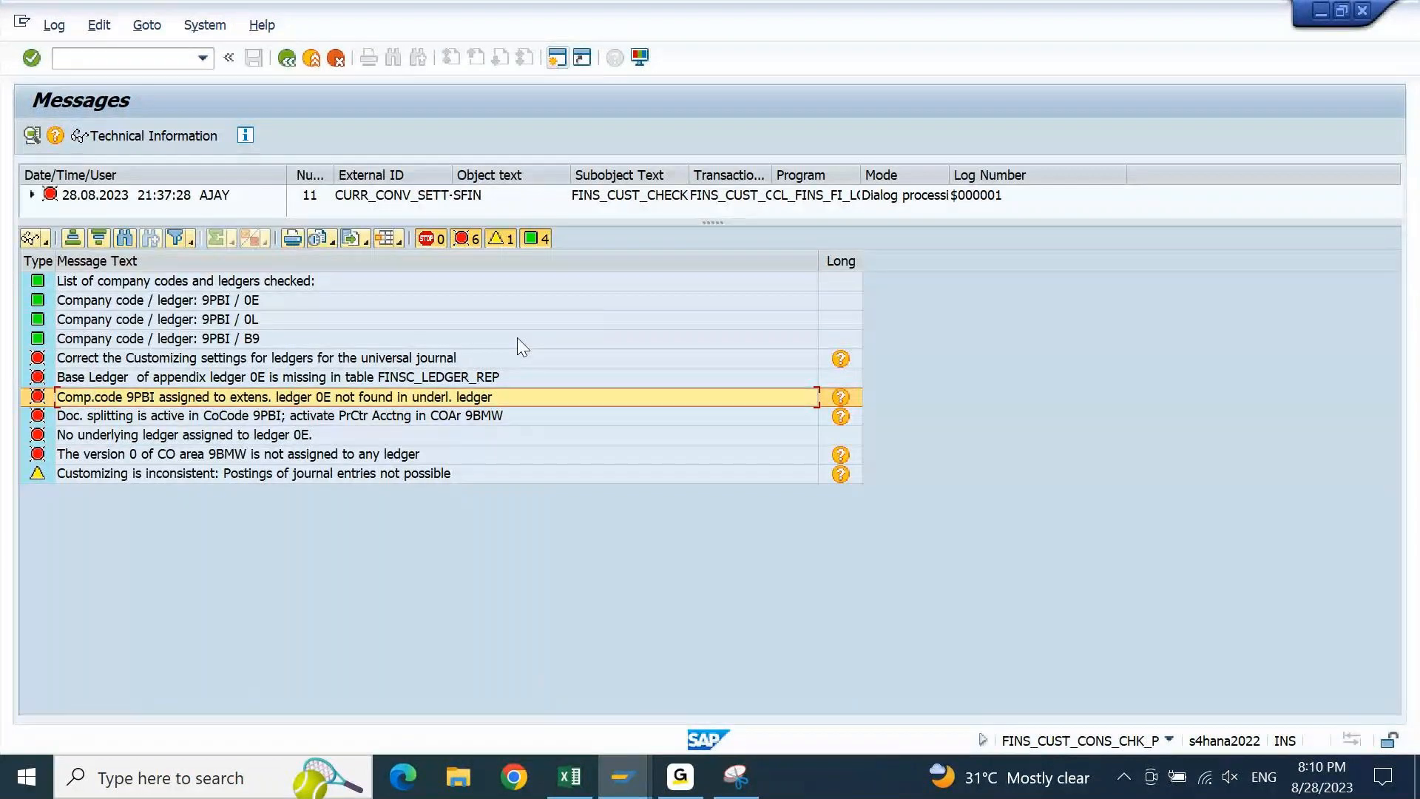
pyautogui.click(287, 59)
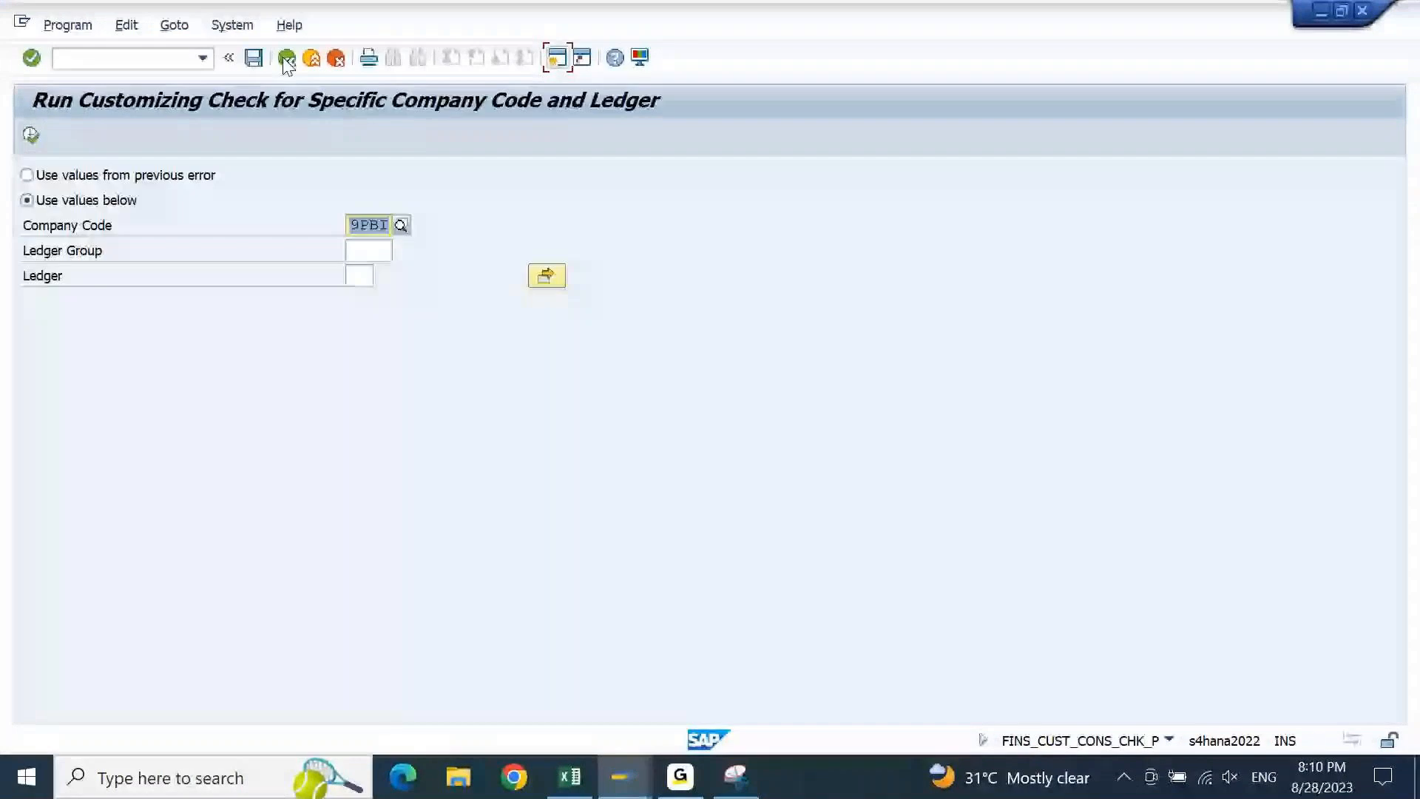
pyautogui.click(30, 135)
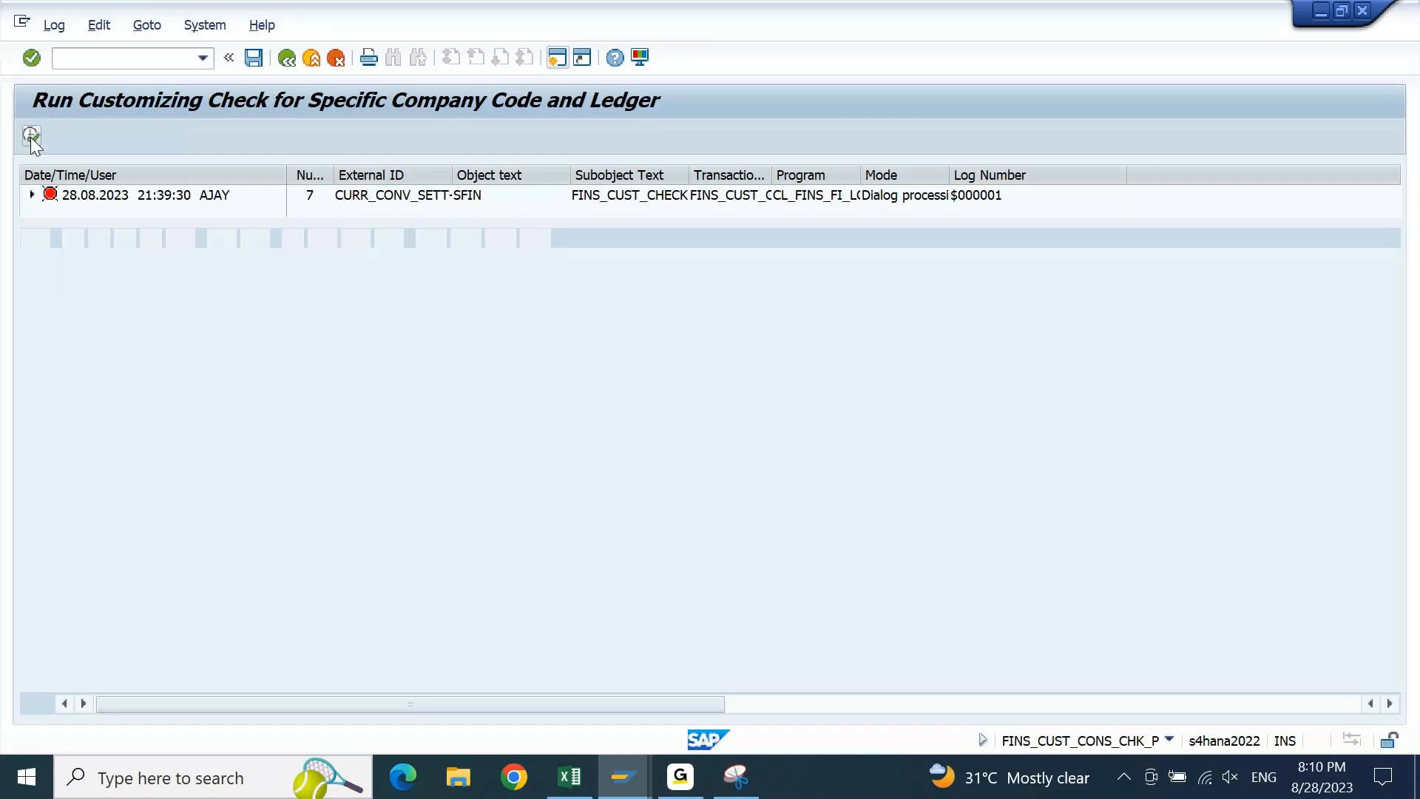
pyautogui.click(29, 136)
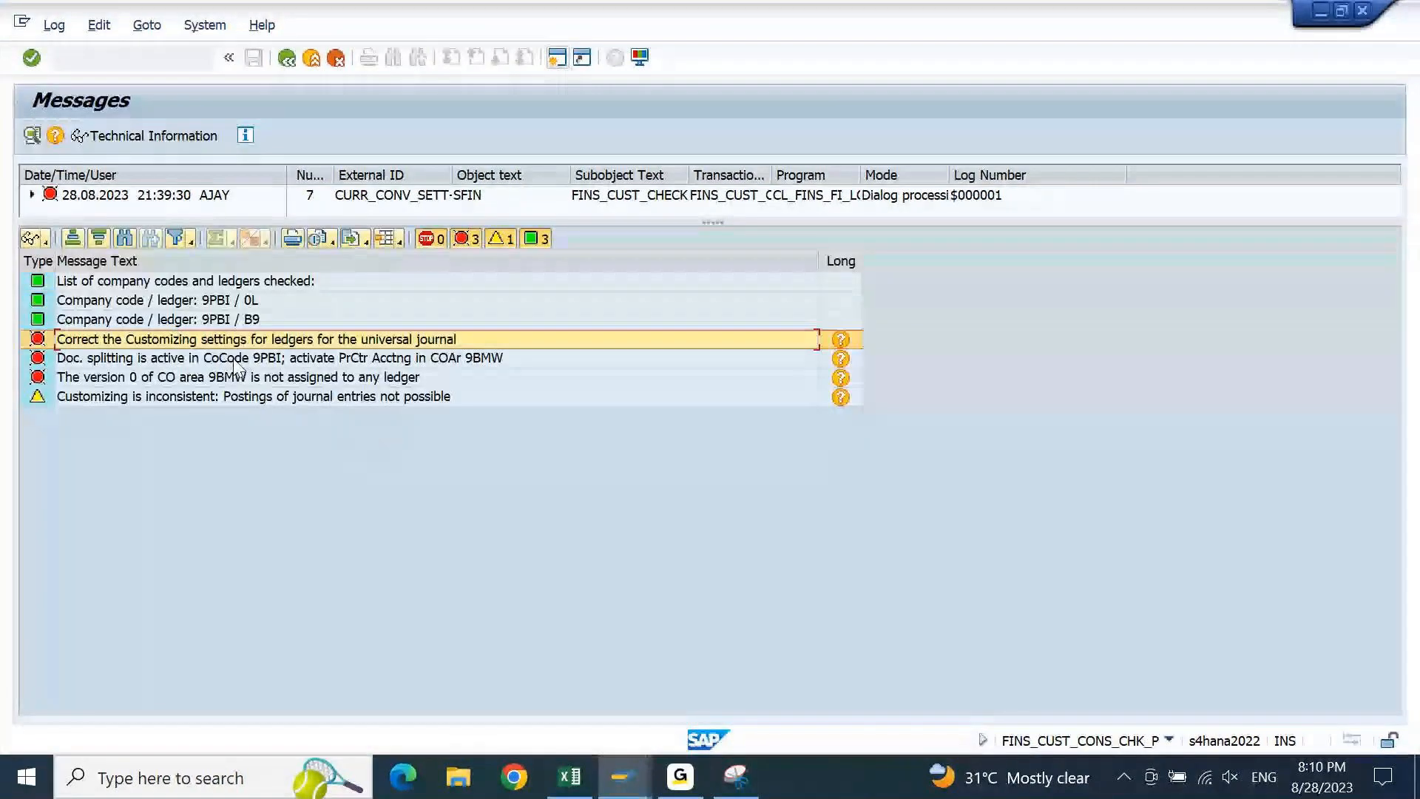
pyautogui.click(315, 355)
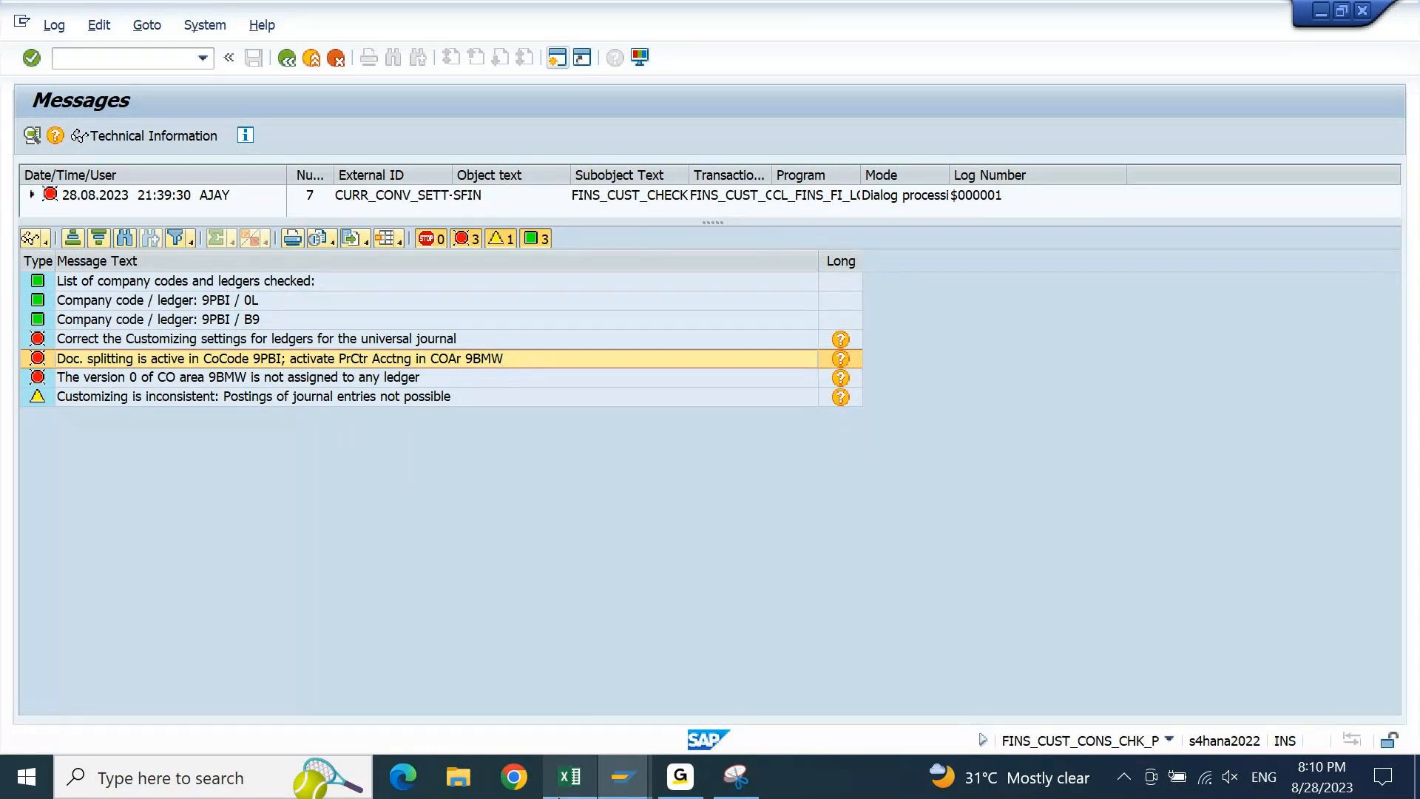
# Switch to the FICO 9 PM IST workbook in Excel and enter the heading "Activation of Profit Center Accounting" in cell A2073
pyautogui.click(562, 786)
pyautogui.scroll(-2, 532, 701)
pyautogui.press('Down')
pyautogui.hotkey('ctrl', 'Up')
pyautogui.press('Down')
pyautogui.press('Down')
pyautogui.write('a')
pyautogui.press('BackSpace')
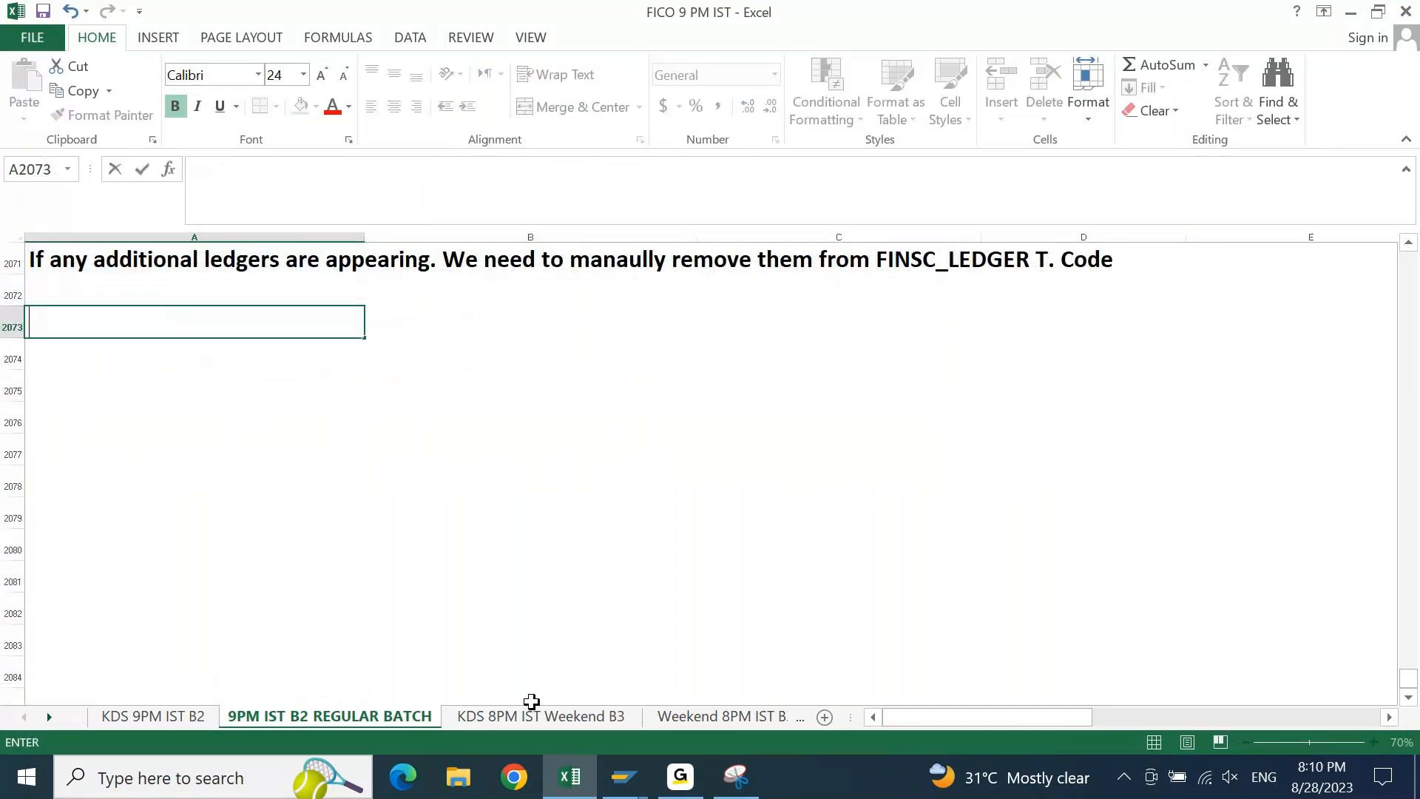
pyautogui.write('Activation of Profi')
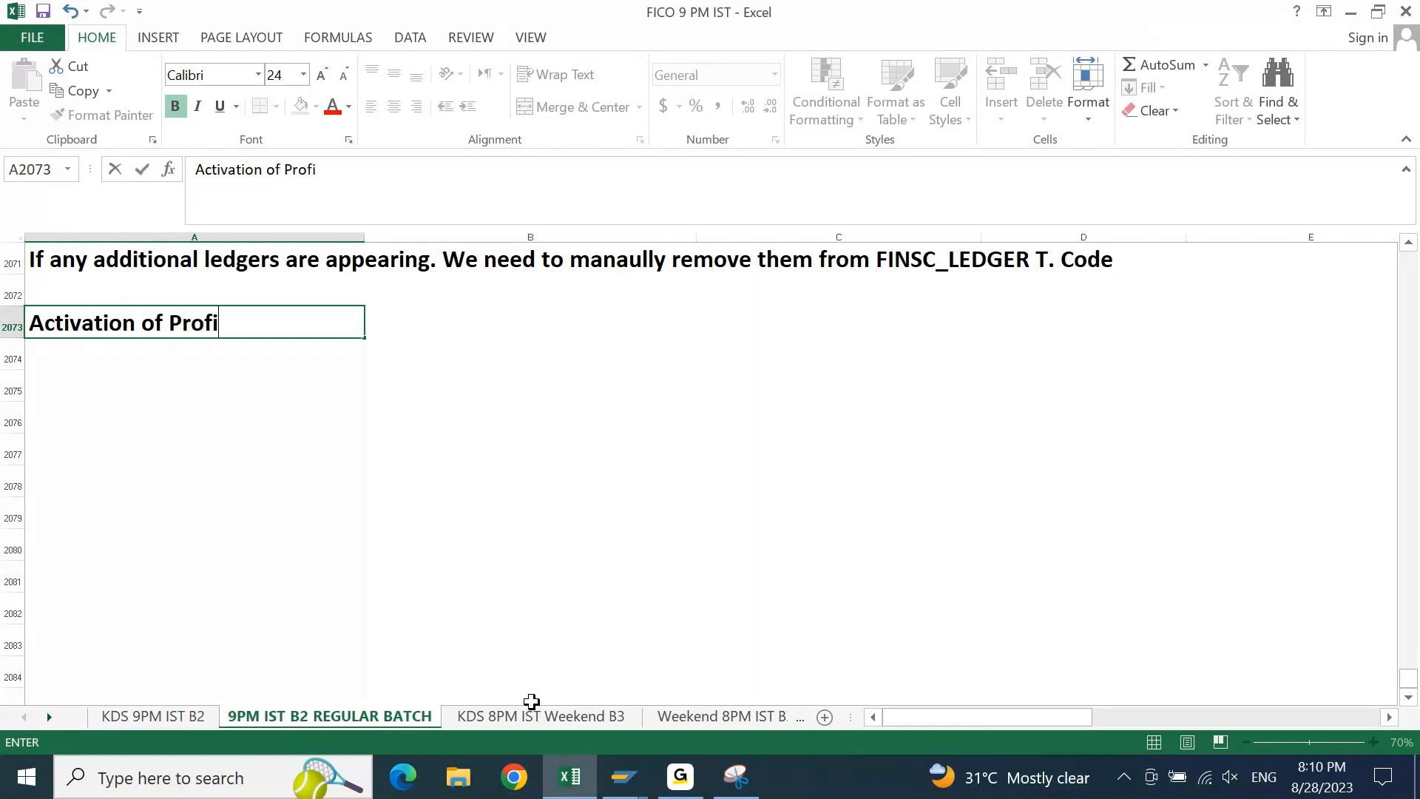
pyautogui.write('t Center Accoun')
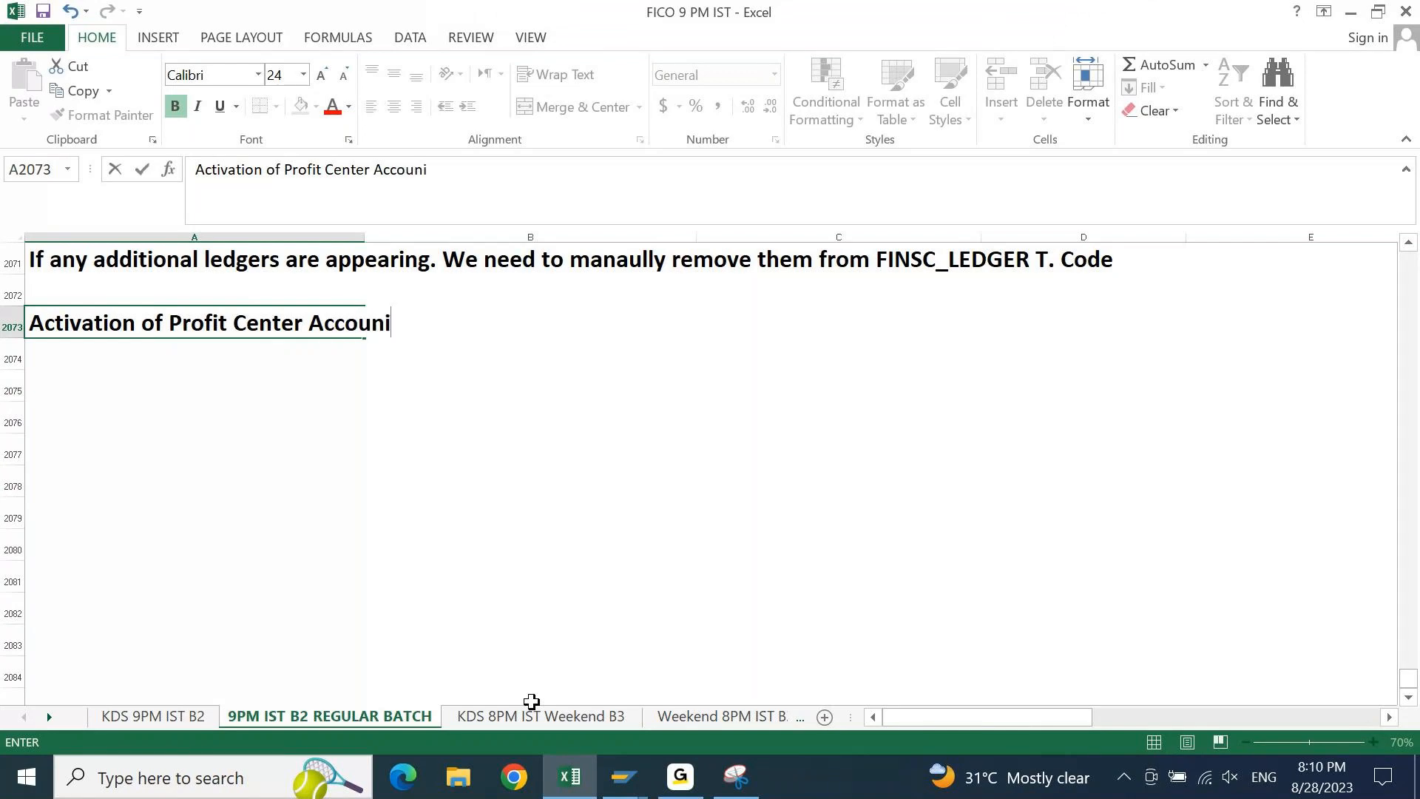
pyautogui.write('ting')
pyautogui.press('Return')
pyautogui.press('Up')
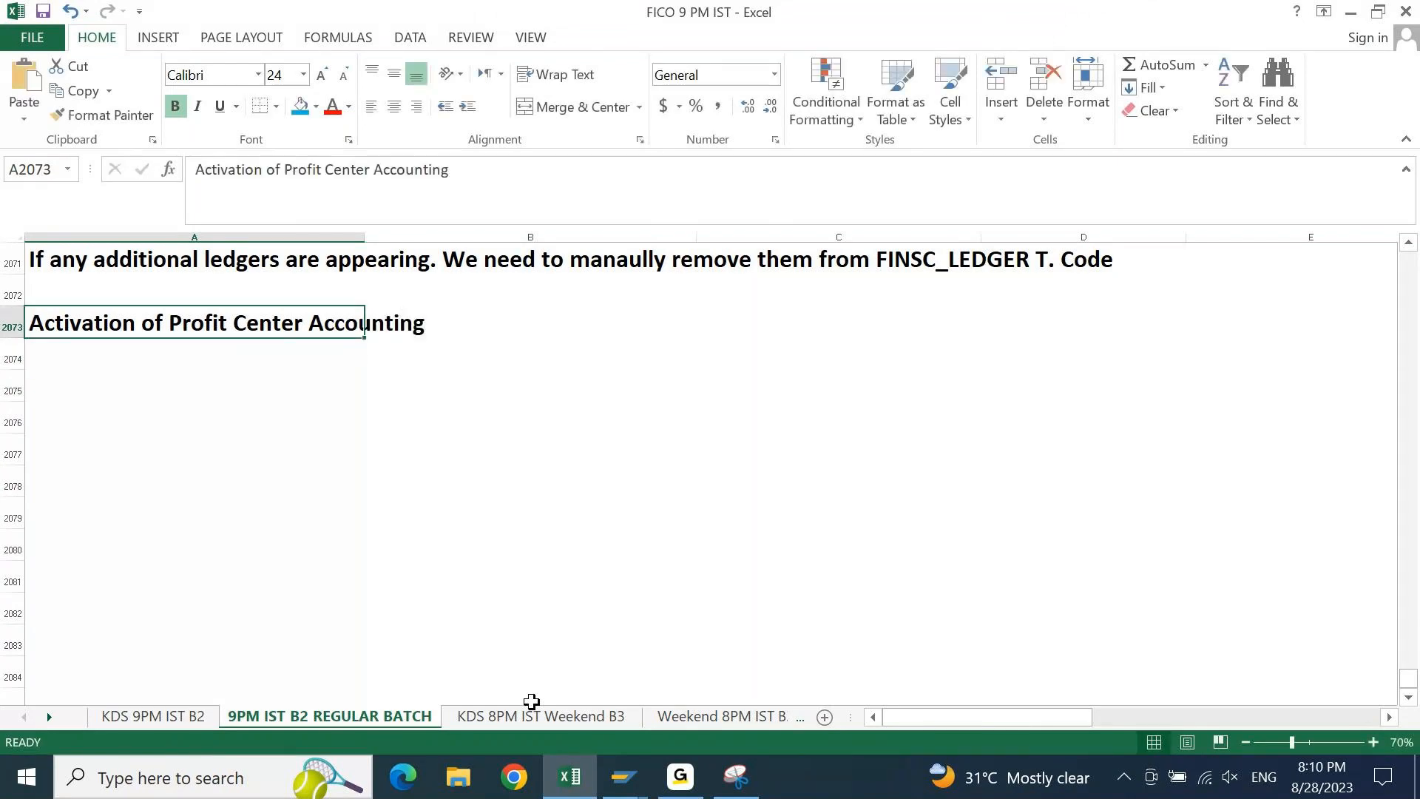
# Fill the heading cells A2073:B2073 with the standard light green color
pyautogui.hotkey('shift', 'Right')
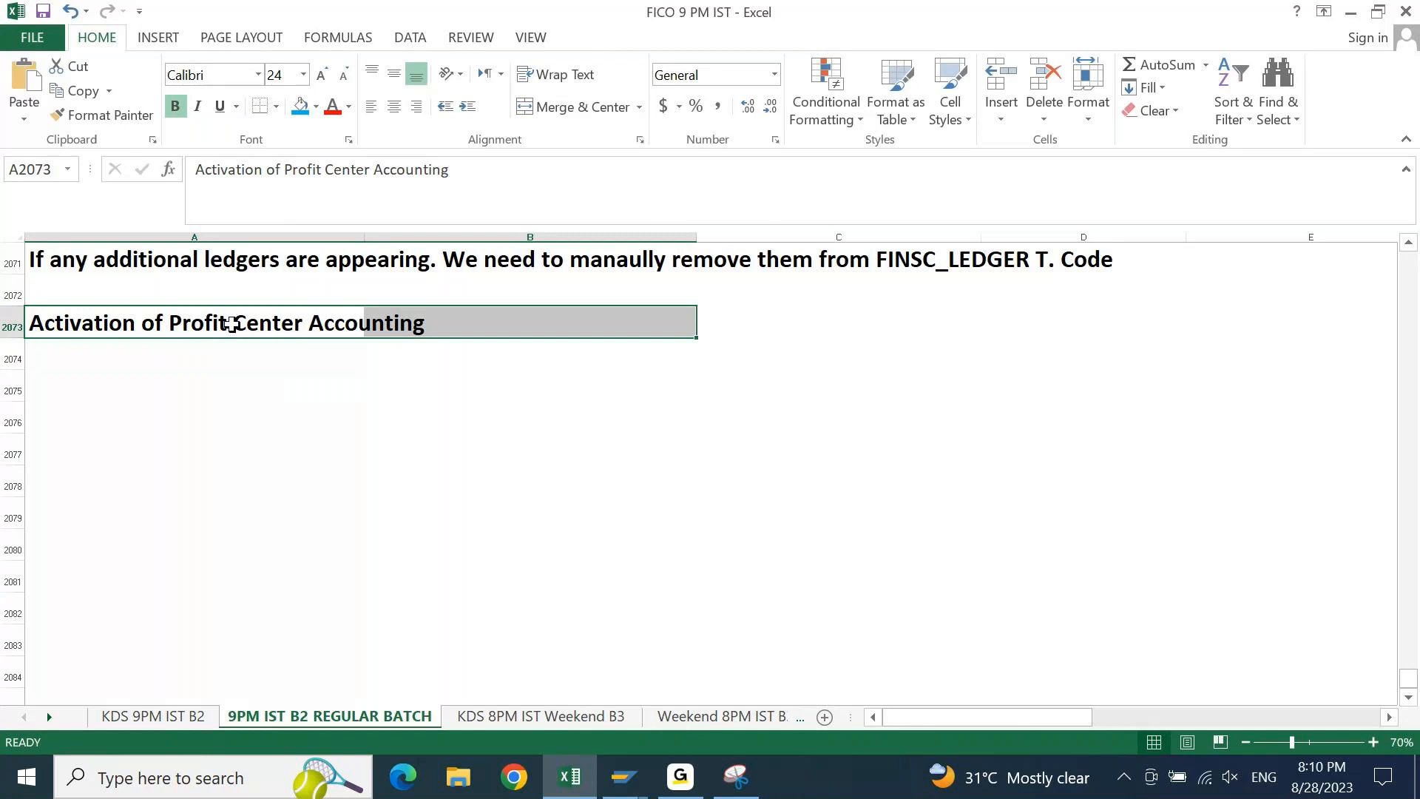
pyautogui.click(135, 323)
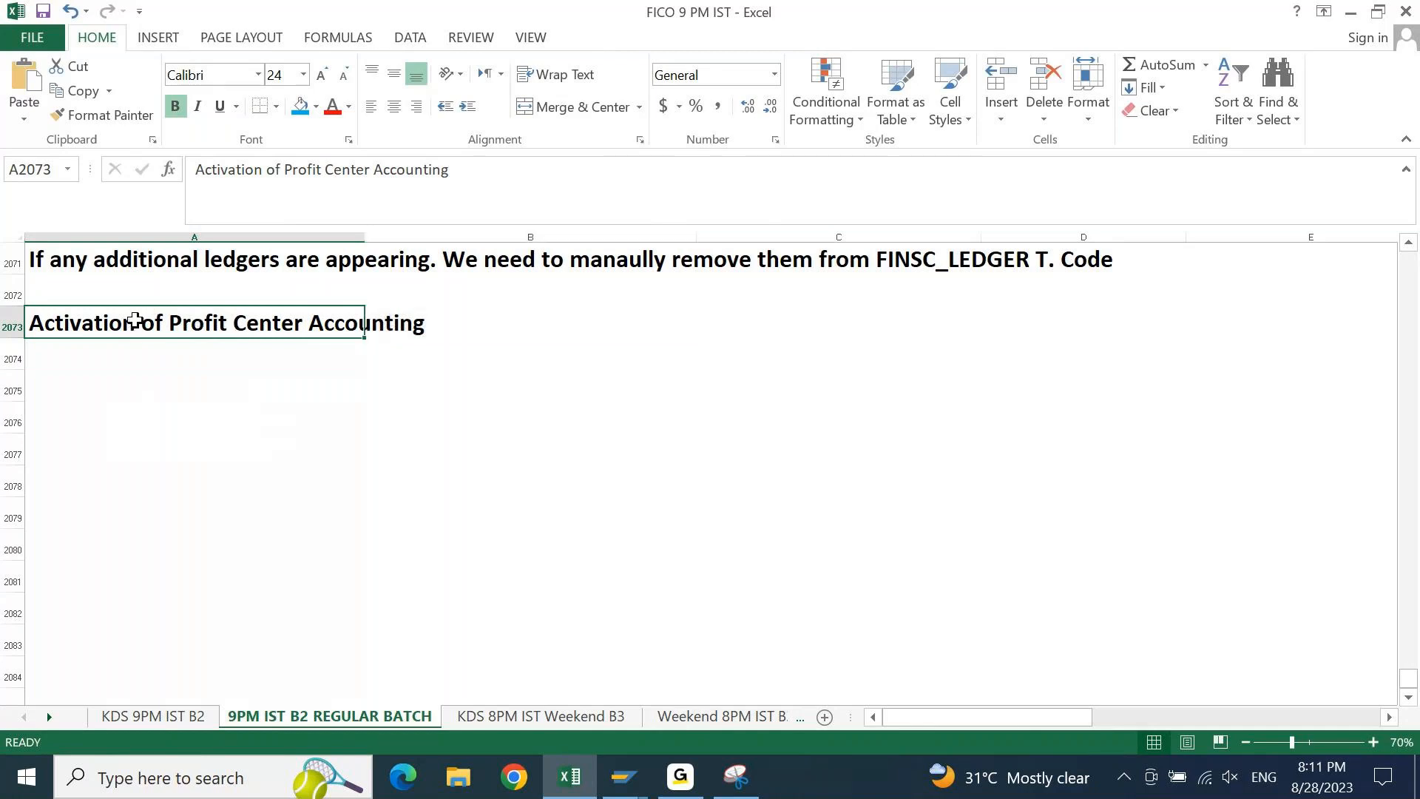
pyautogui.hotkey('shift', 'Right')
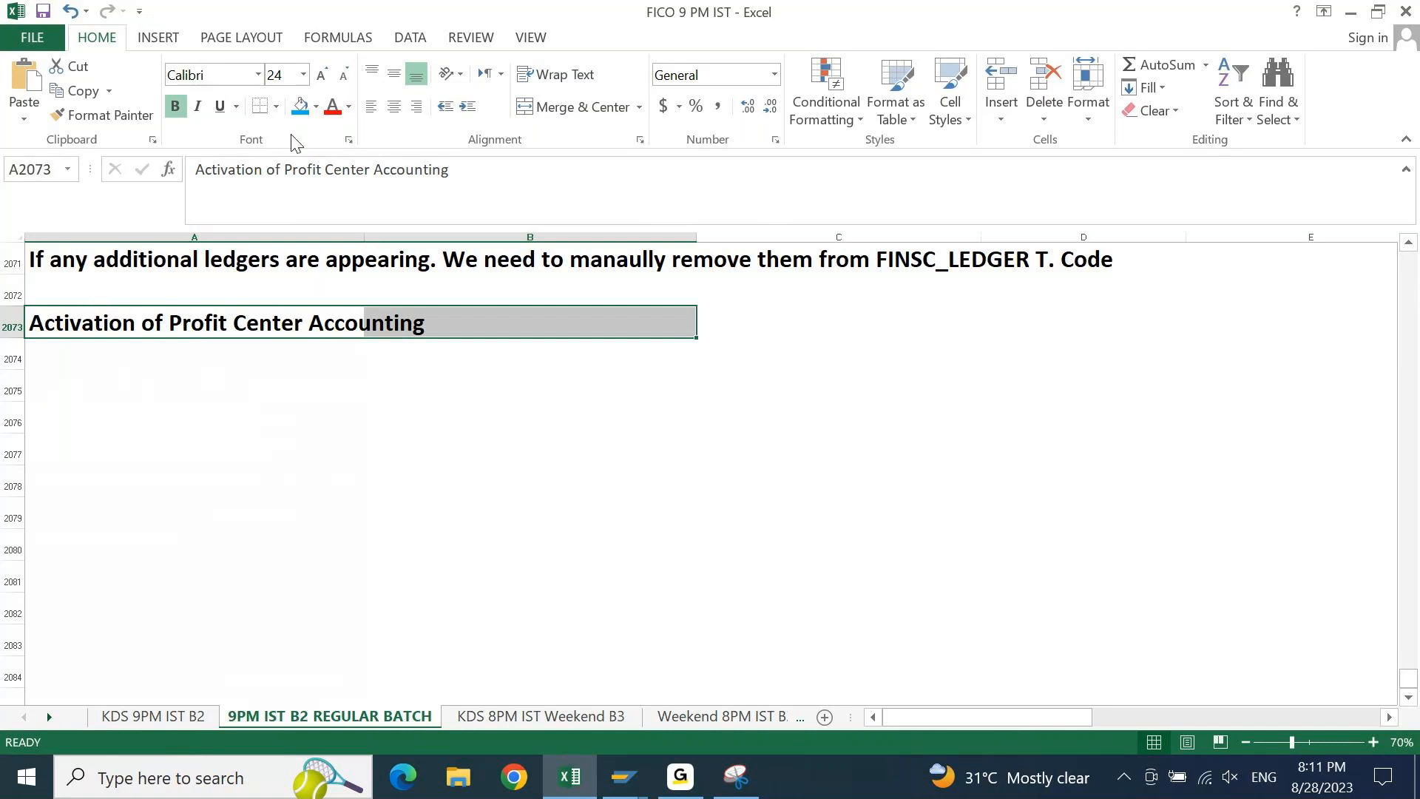
pyautogui.click(314, 111)
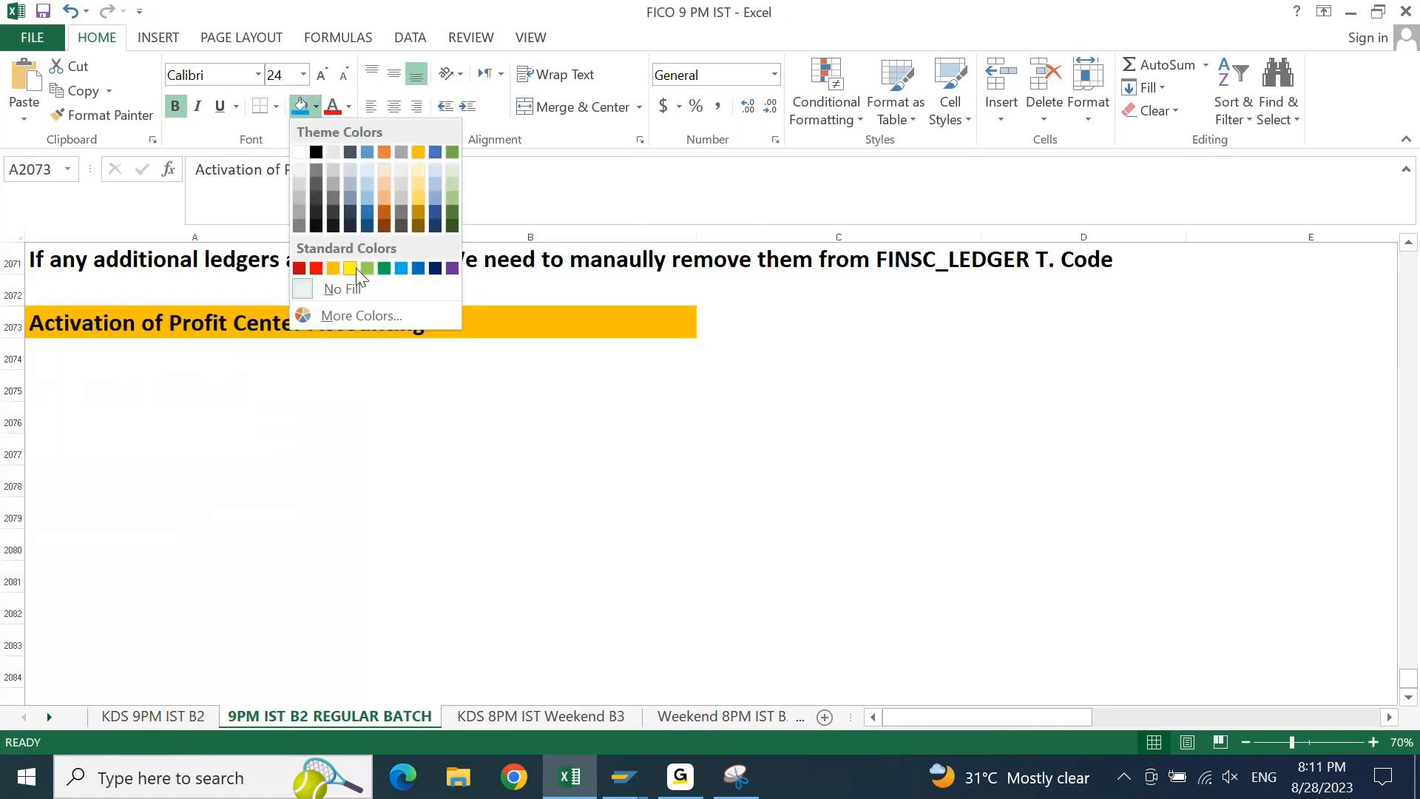
pyautogui.click(366, 268)
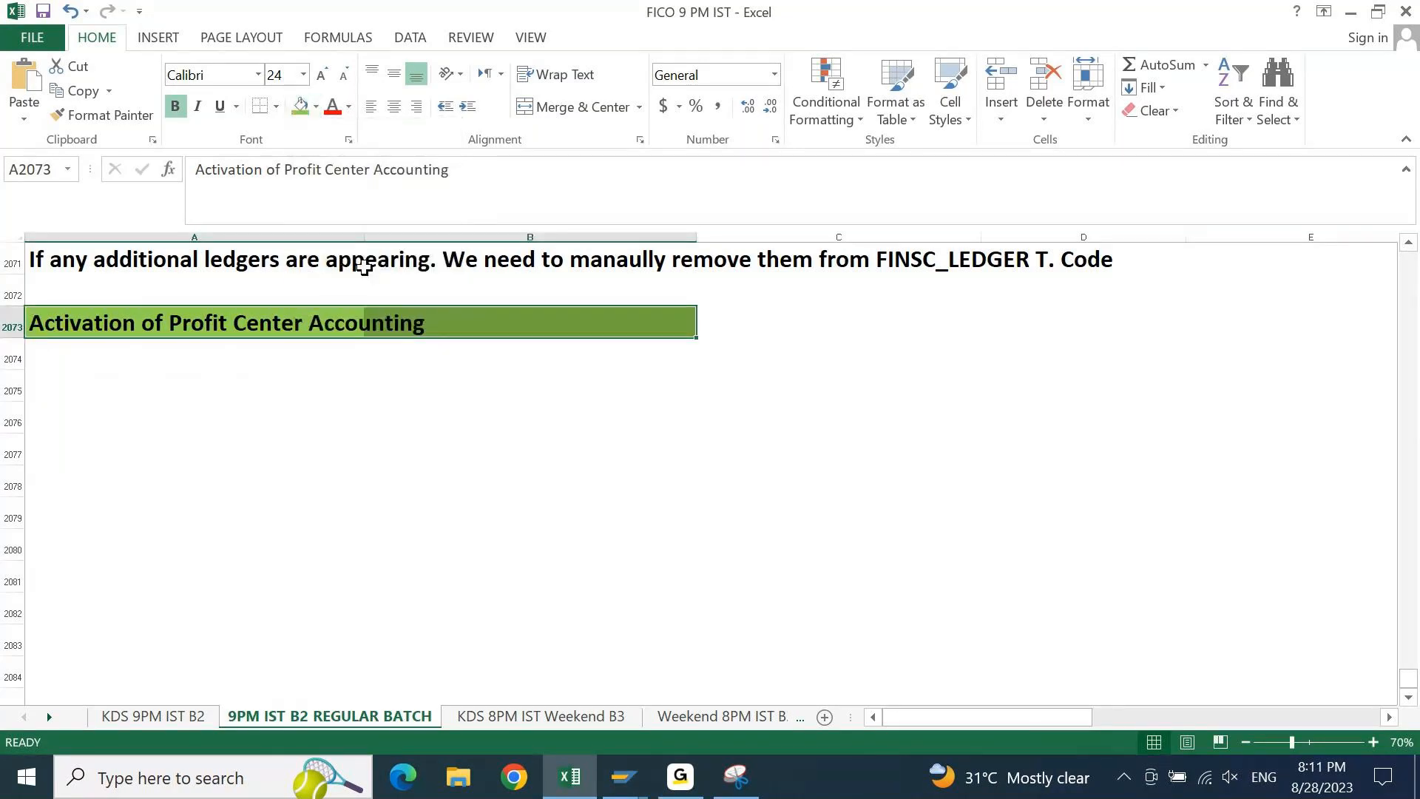
# Enter the note "In SAP... If we are using New GL Accounting.. Document Splitting is Mandatory." in cell A2074
pyautogui.press('Down')
pyautogui.write('In S4HANA...')
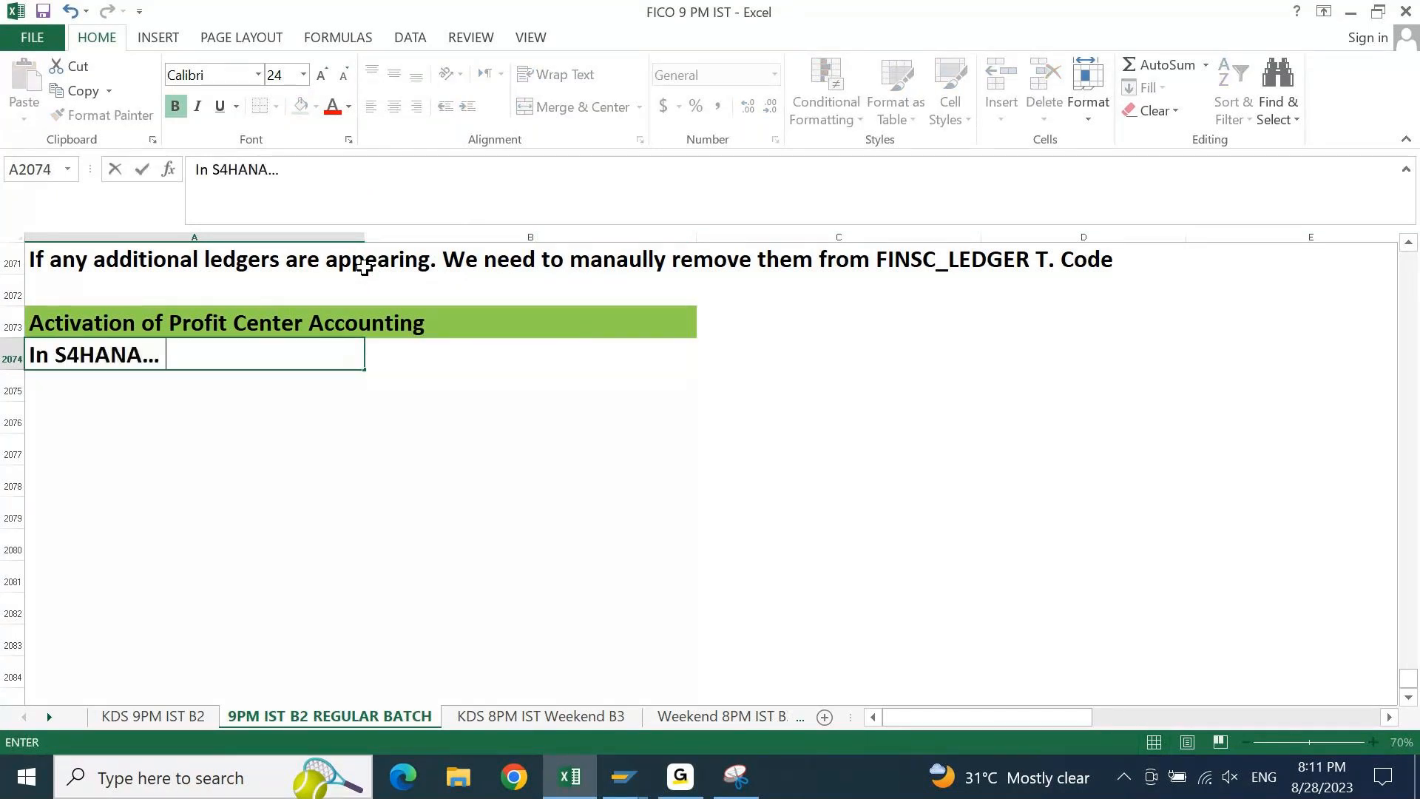
pyautogui.press('BackSpace')
pyautogui.press('BackSpace')
pyautogui.press('BackSpace')
pyautogui.press('BackSpace')
pyautogui.press('BackSpace')
pyautogui.press('BackSpace')
pyautogui.press('BackSpace')
pyautogui.press('BackSpace')
pyautogui.press('BackSpace')
pyautogui.press('BackSpace')
pyautogui.press('BackSpace')
pyautogui.press('BackSpace')
pyautogui.write('n SAP.')
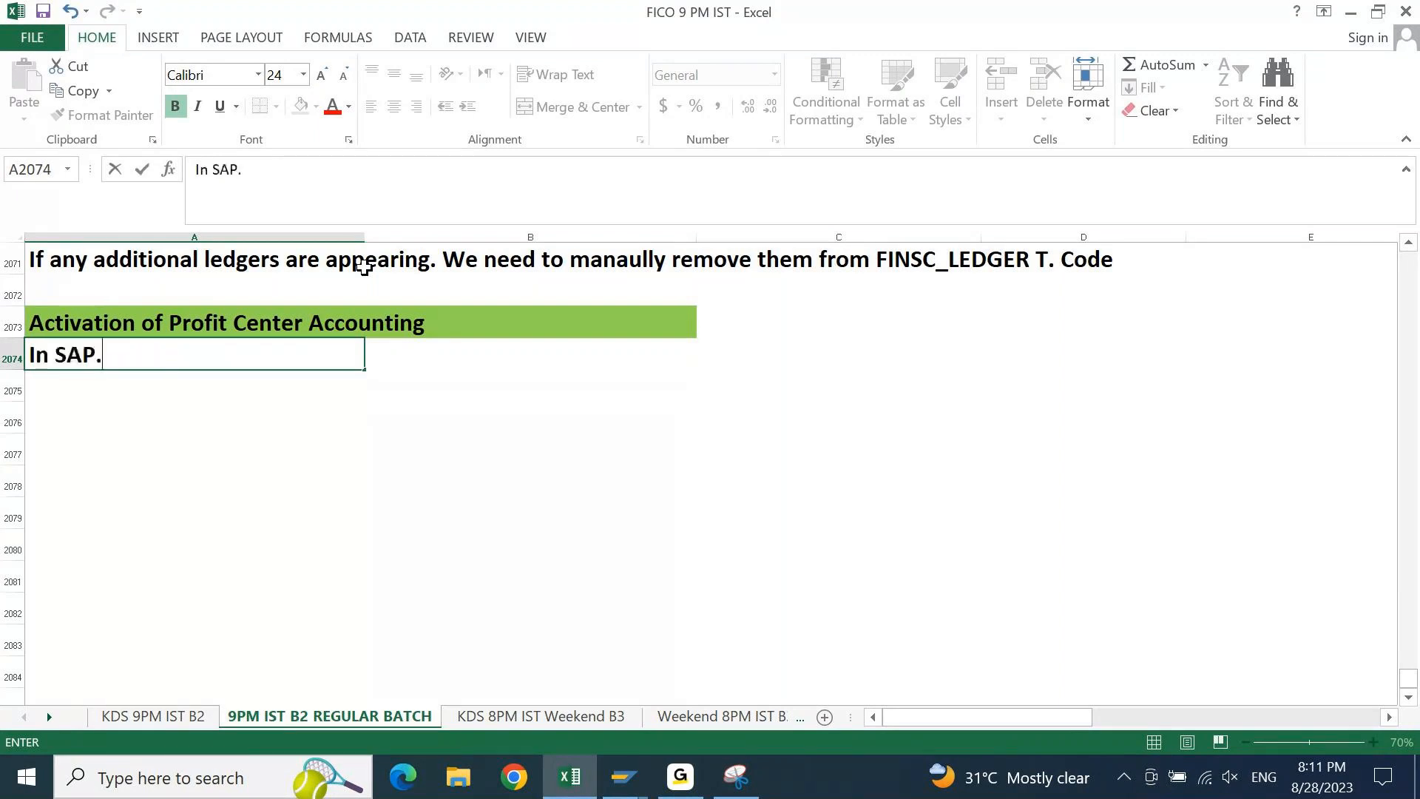
pyautogui.write('.. If we are ')
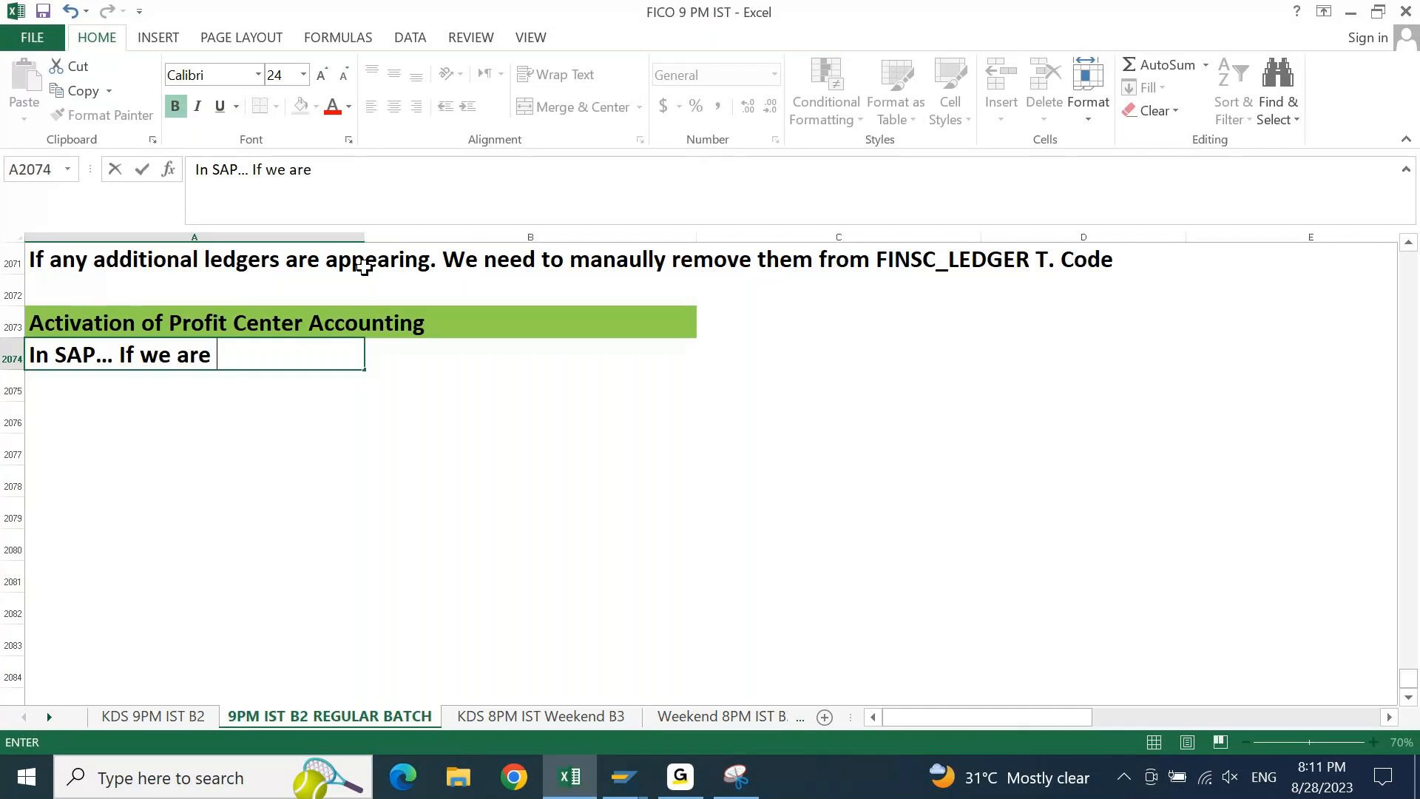
pyautogui.write('using New GL A')
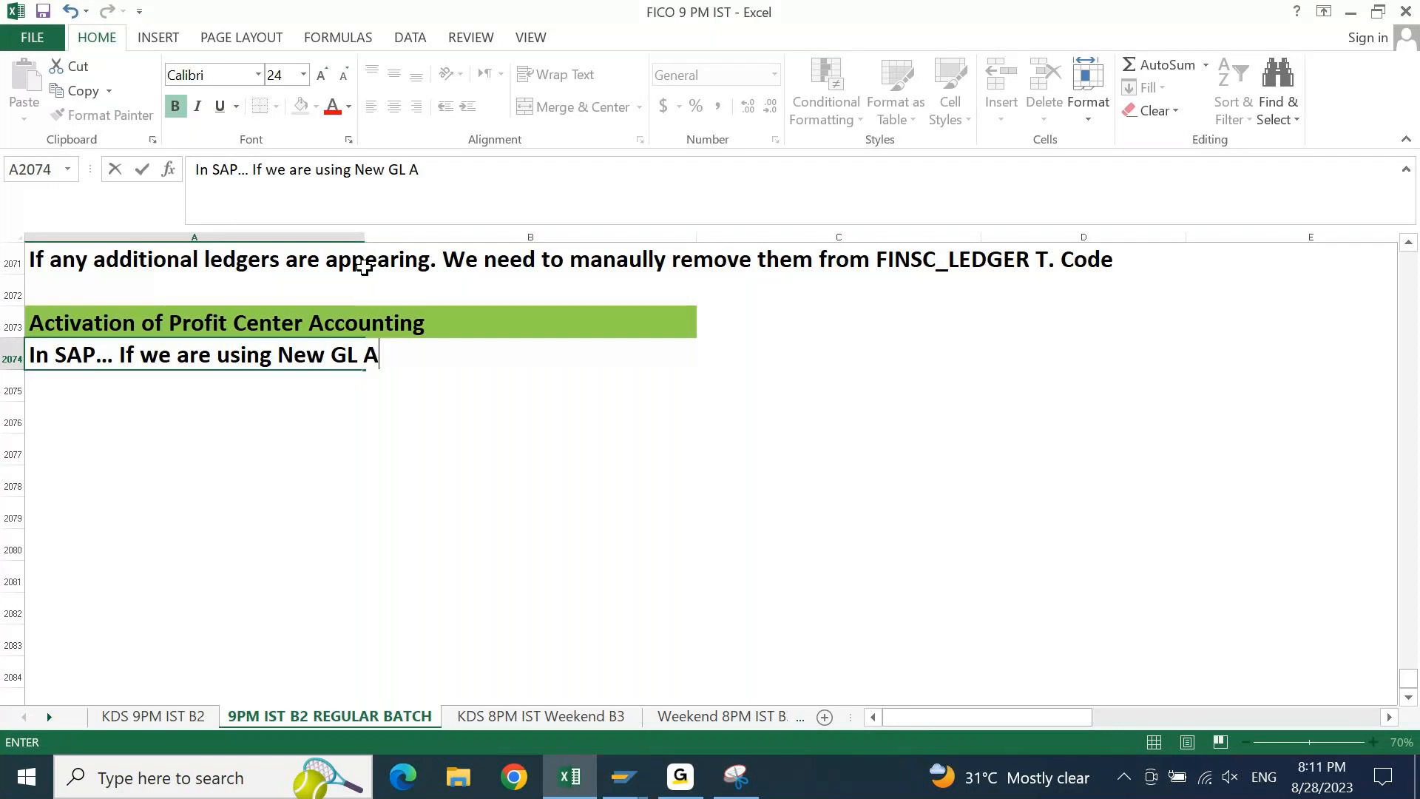
pyautogui.write('ccounting..')
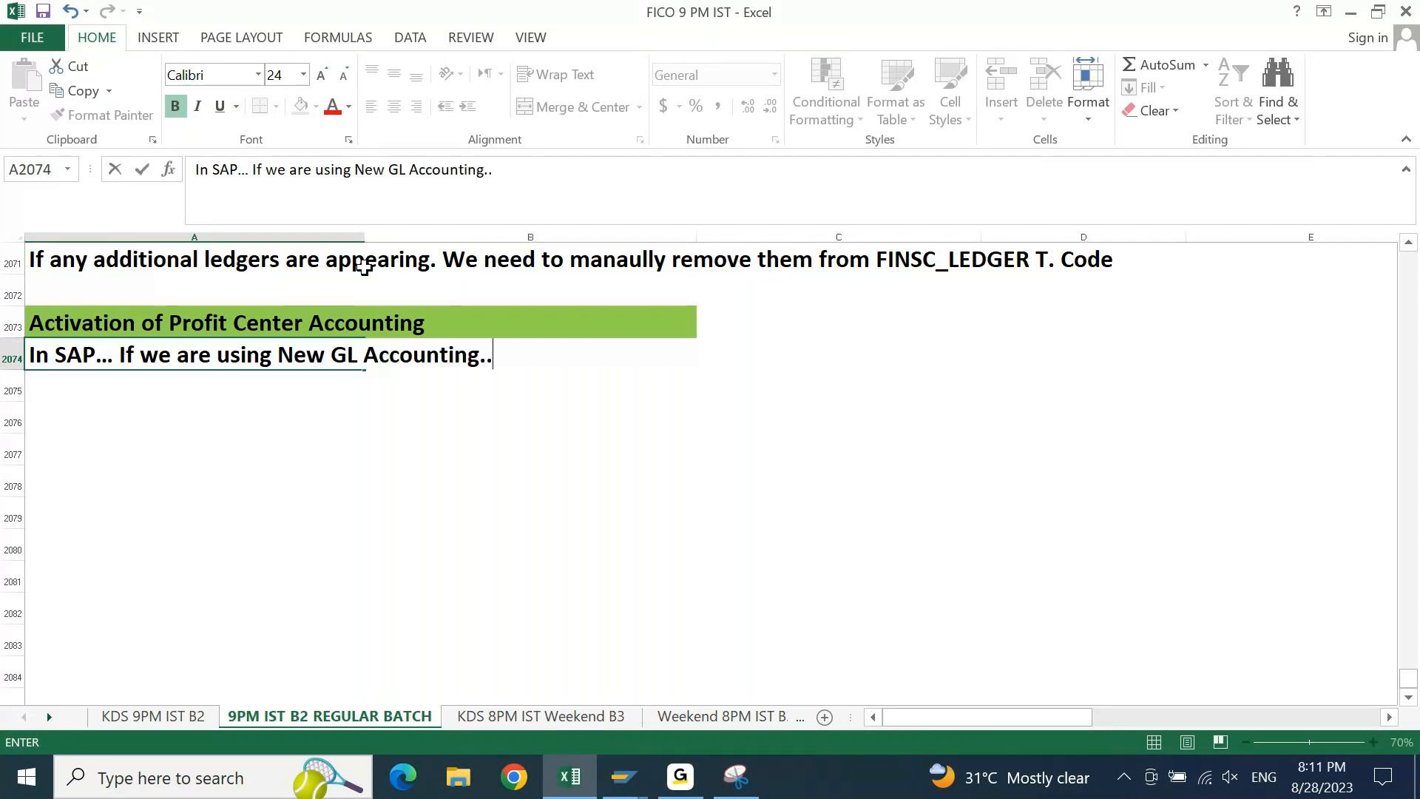
pyautogui.write(' DOcm')
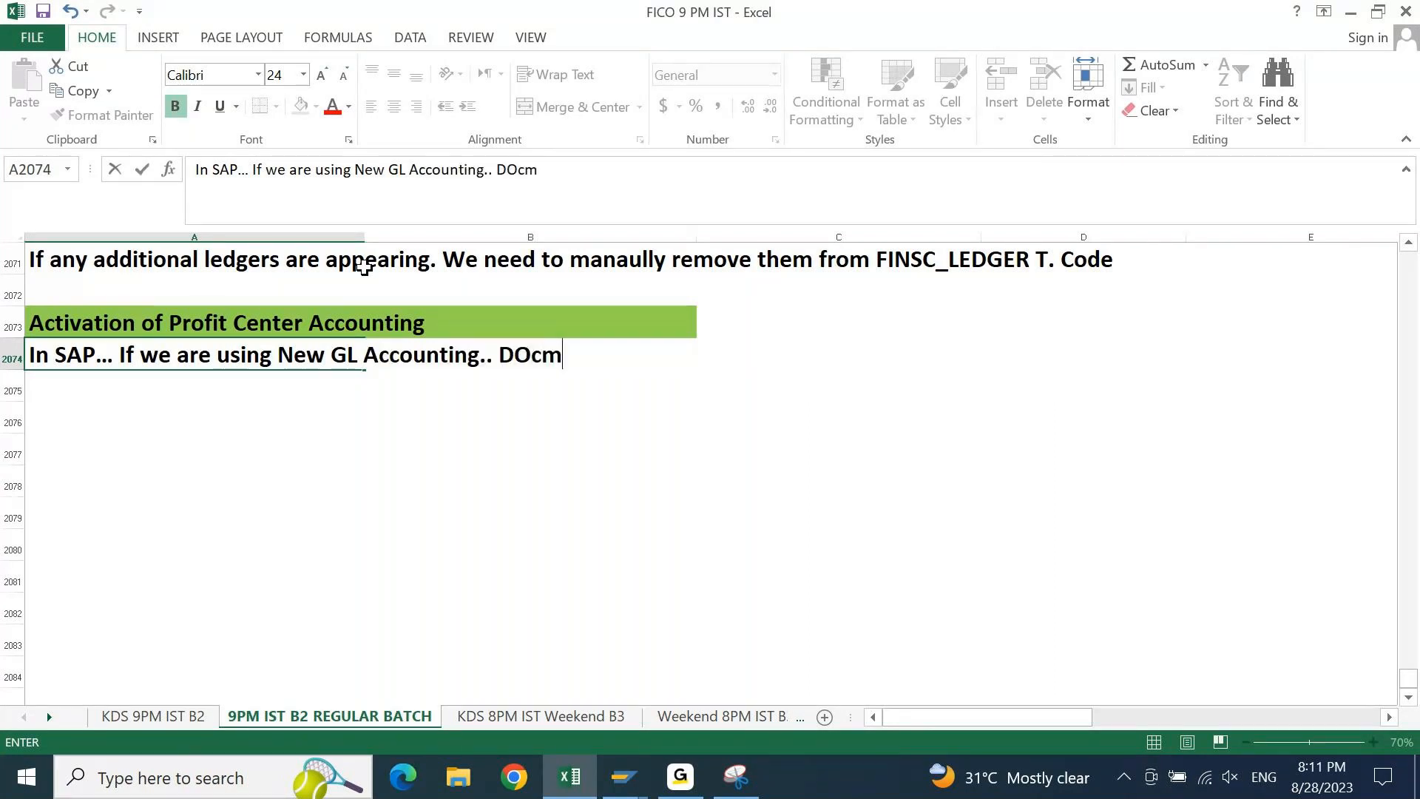
pyautogui.press('BackSpace')
pyautogui.press('BackSpace')
pyautogui.press('BackSpace')
pyautogui.write('ocument Sl')
pyautogui.press('BackSpace')
pyautogui.write('plitt')
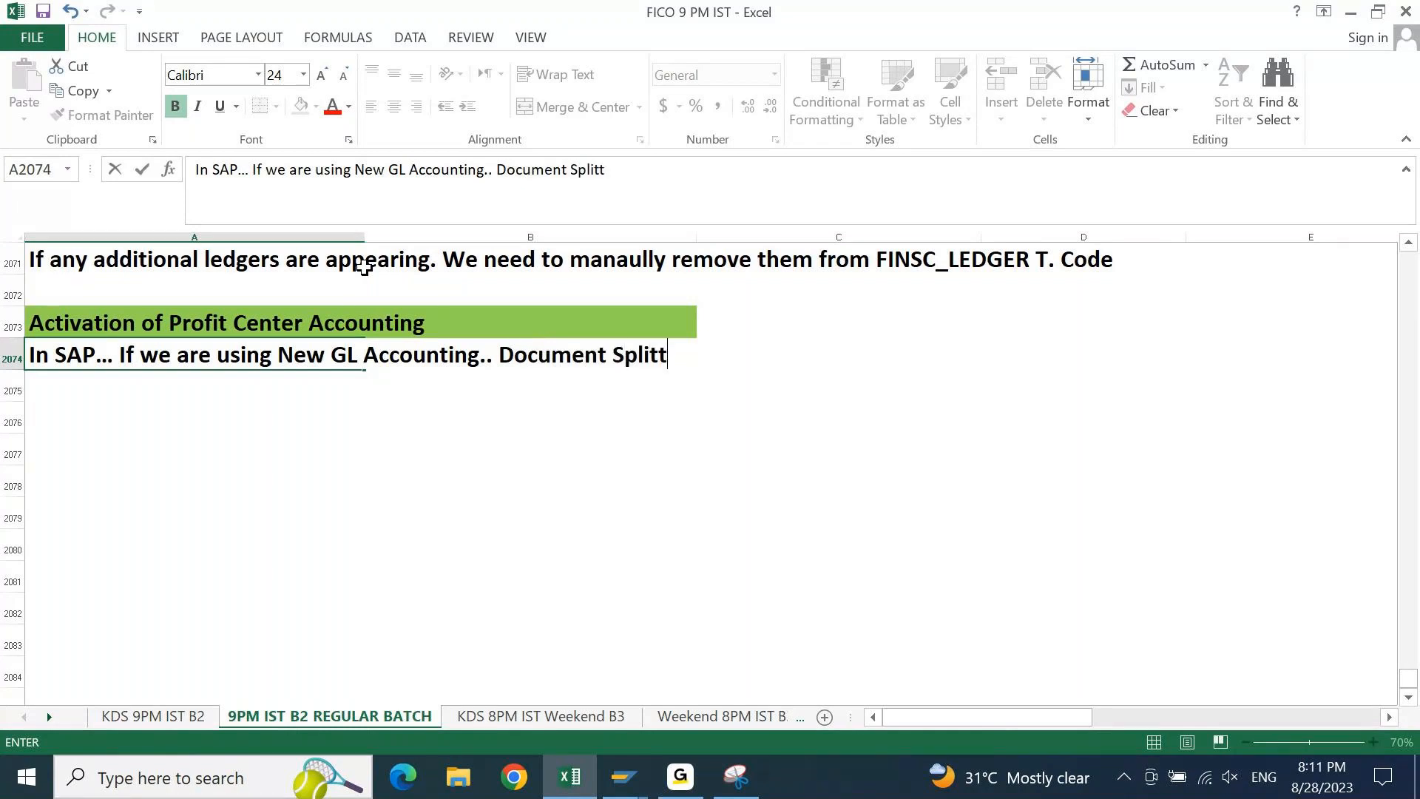
pyautogui.write('ing is Mandatory,')
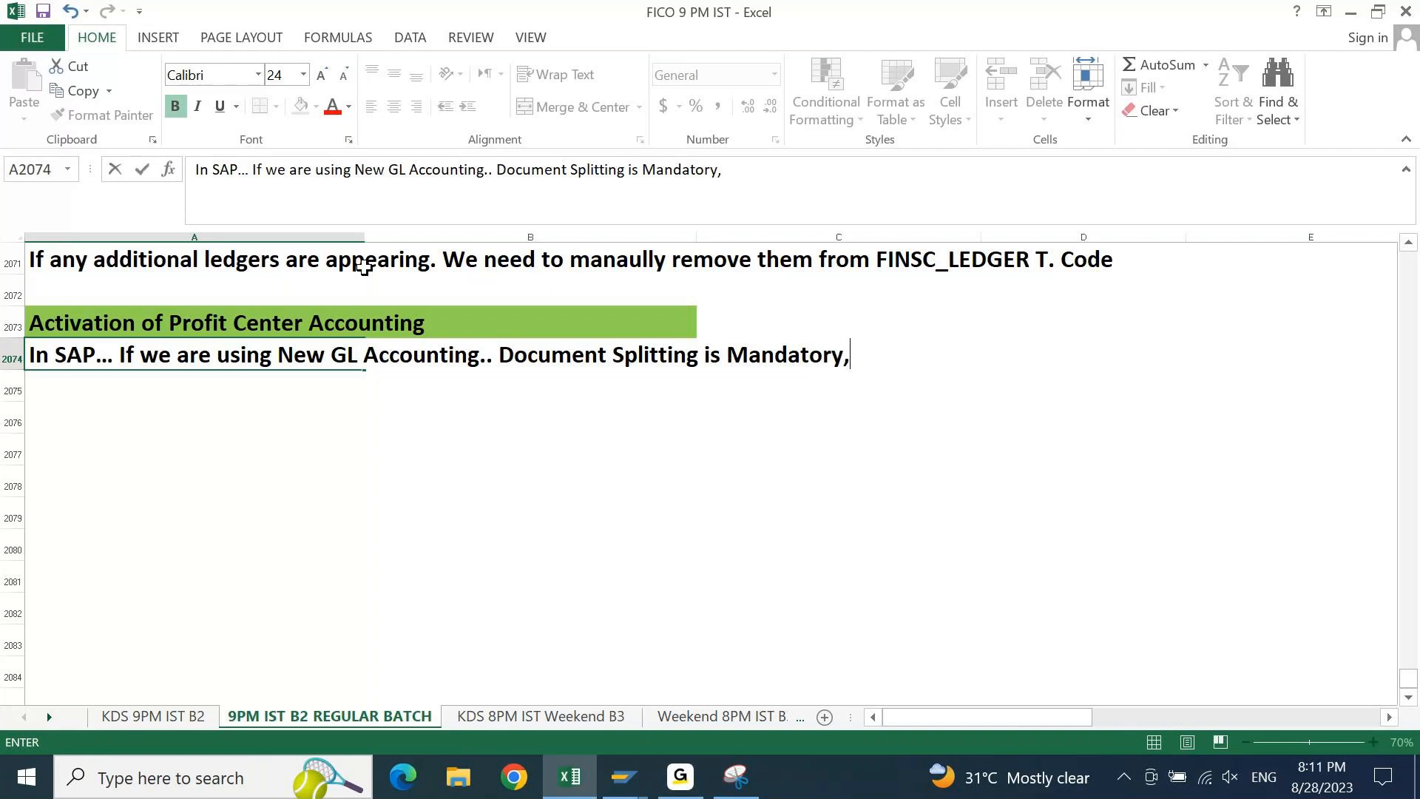
pyautogui.press('Return')
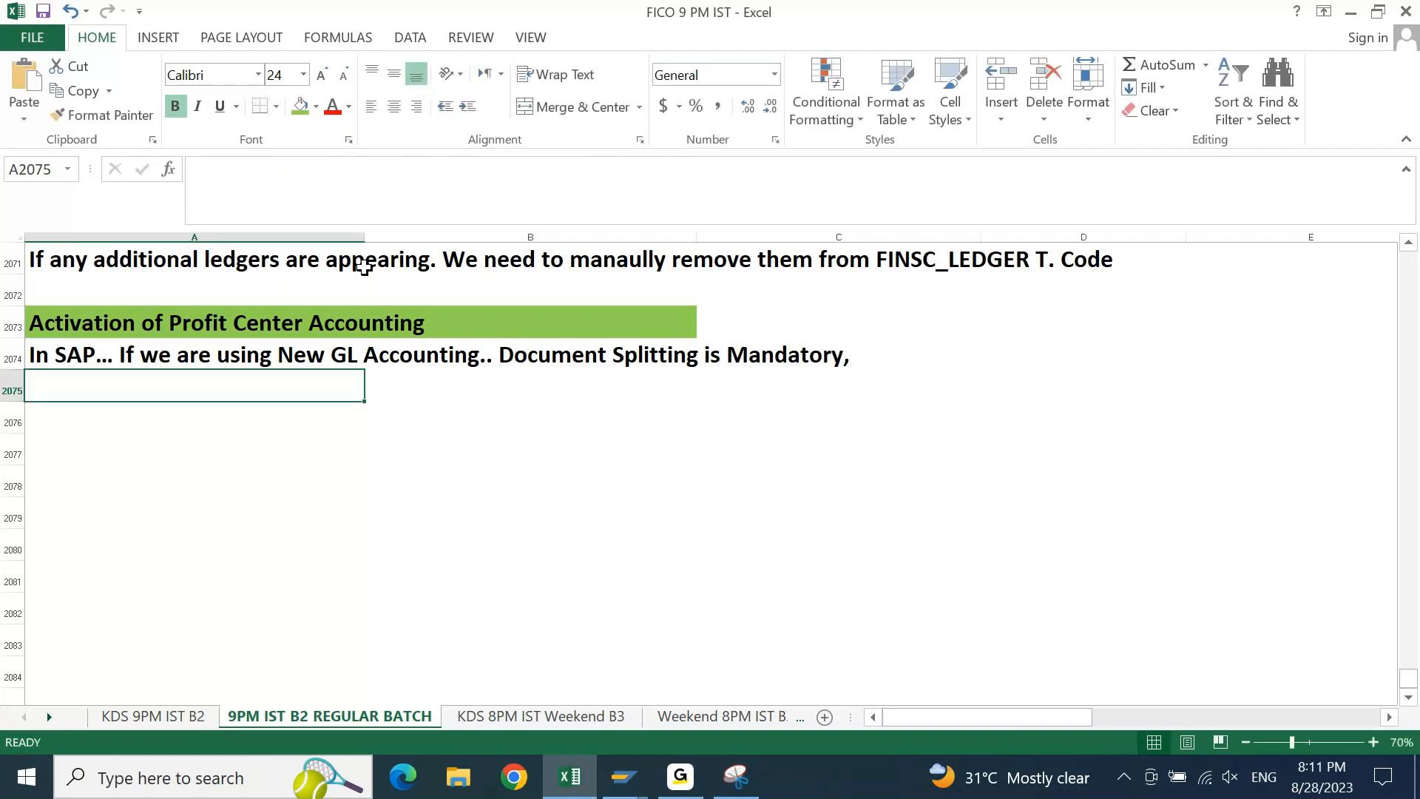
pyautogui.press('Up')
pyautogui.press('F2')
pyautogui.press('BackSpace')
pyautogui.write('.')
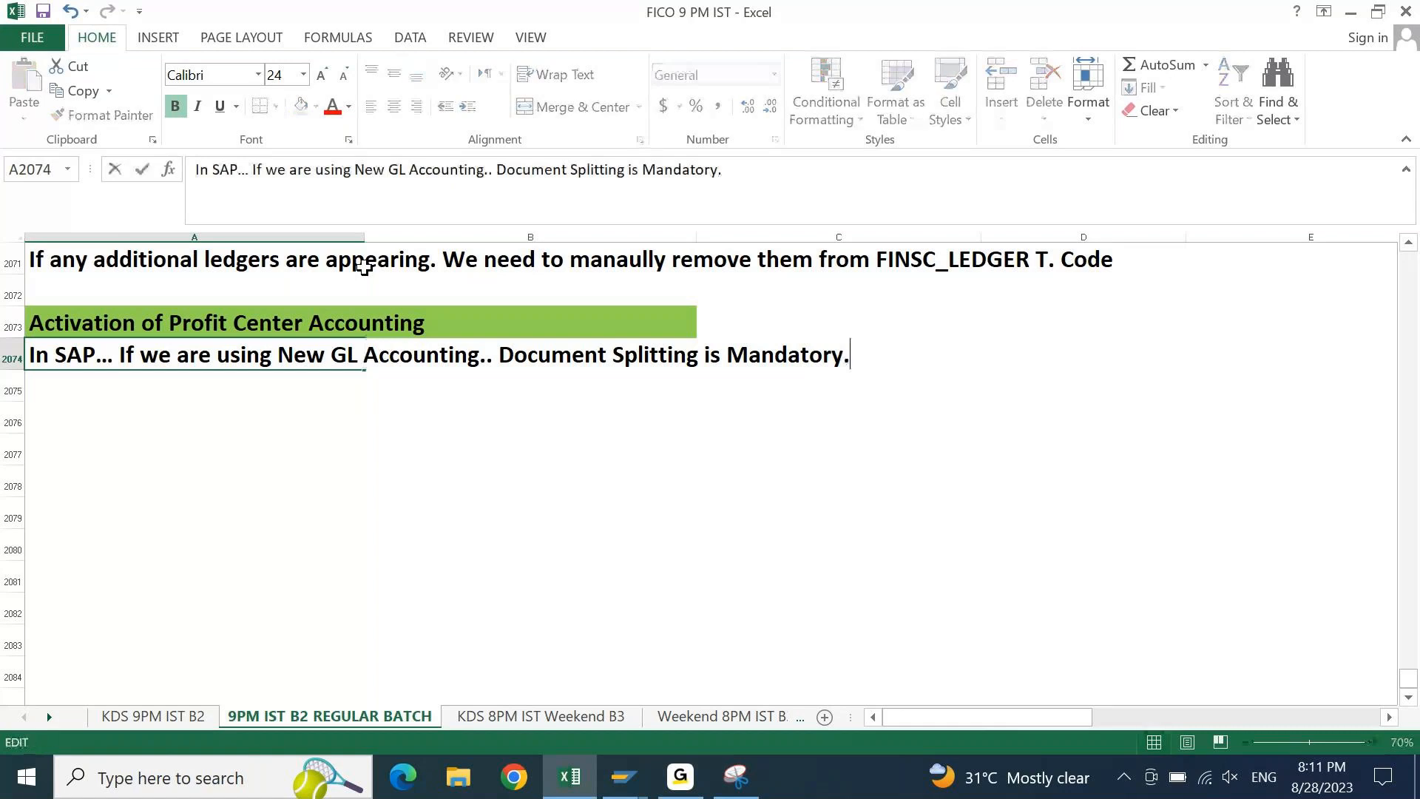
pyautogui.press('Return')
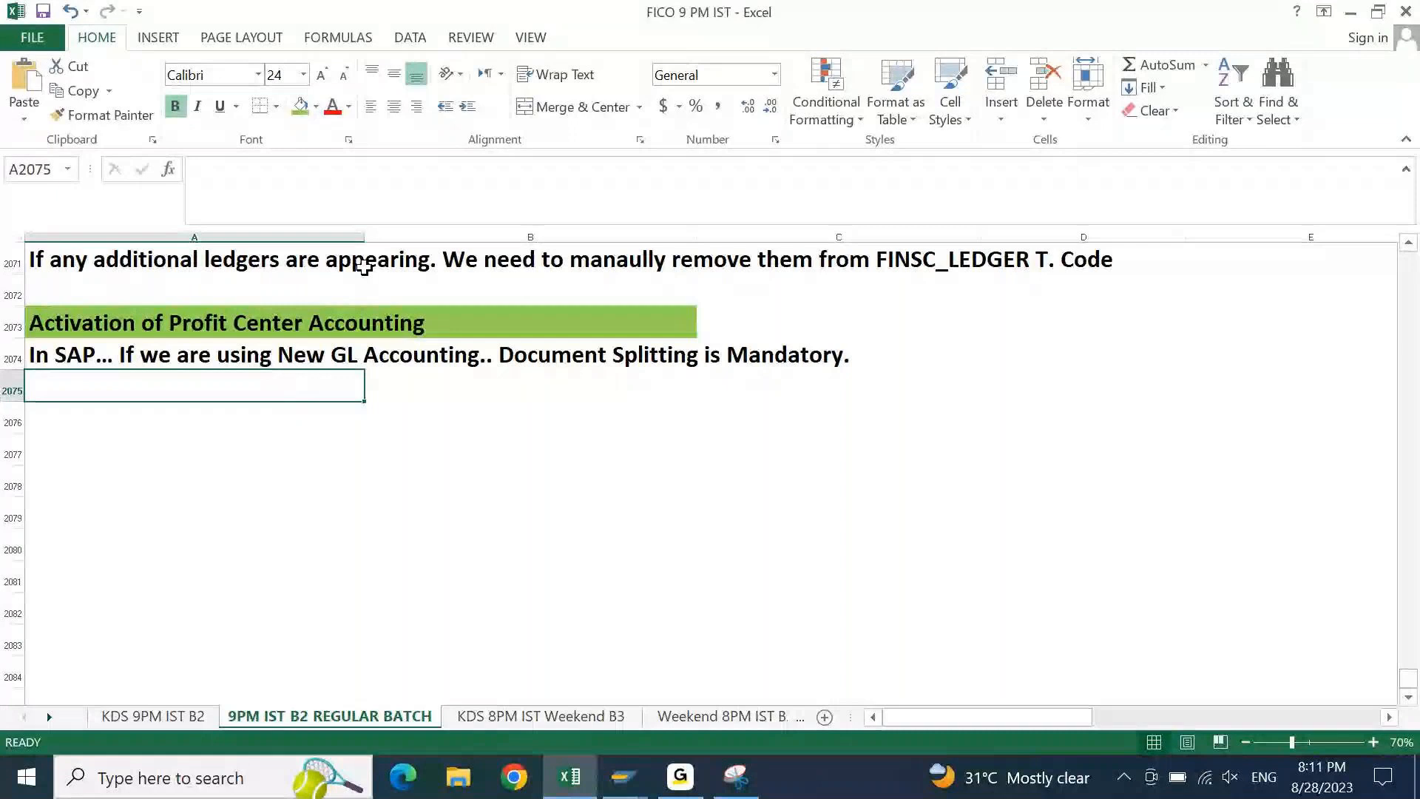
# Enter the note "If we activate Docment splitting... Profit center Accounting activation is Mandatory." in cell A2075
pyautogui.write('If we are')
pyautogui.press('BackSpace')
pyautogui.press('BackSpace')
pyautogui.press('BackSpace')
pyautogui.write('ctivate')
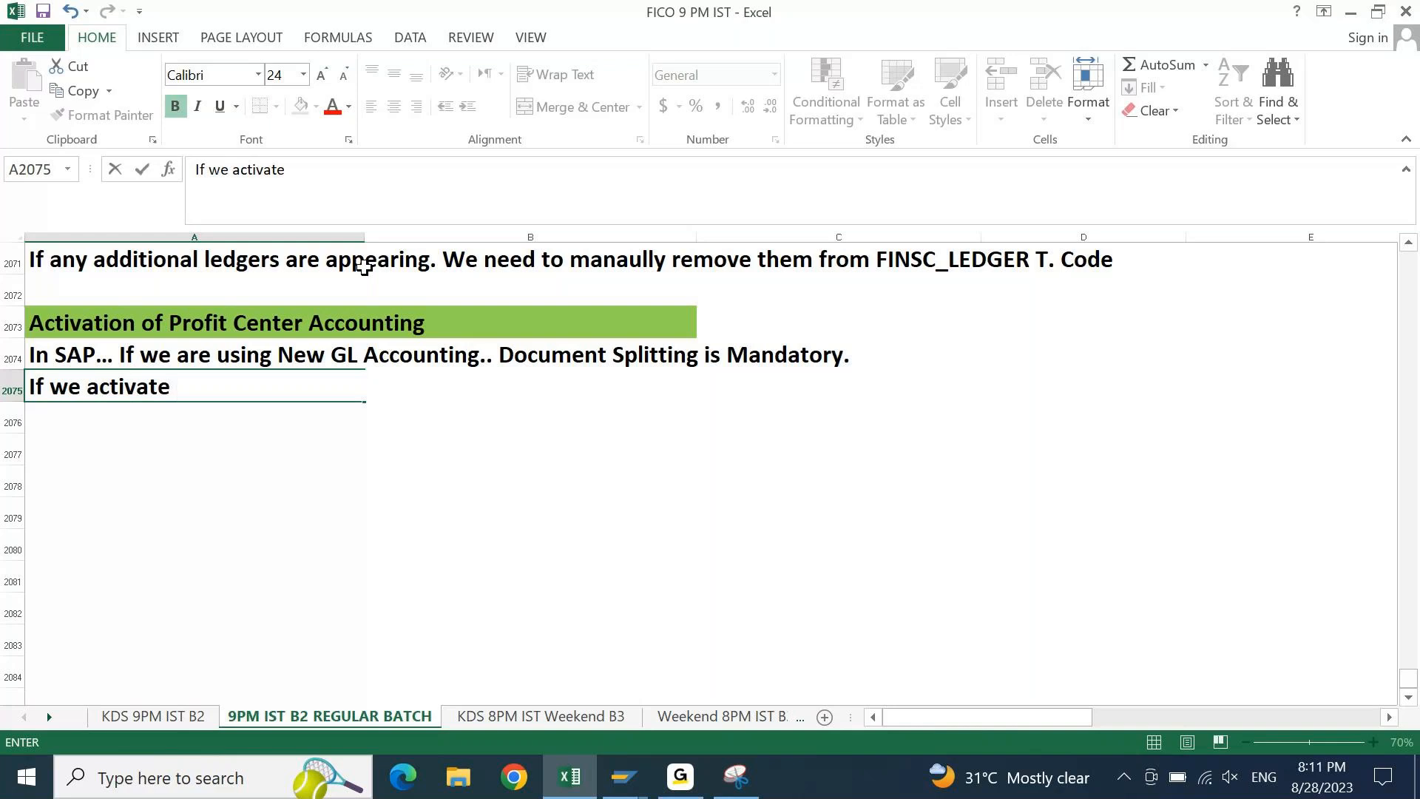
pyautogui.write(' DOcmen')
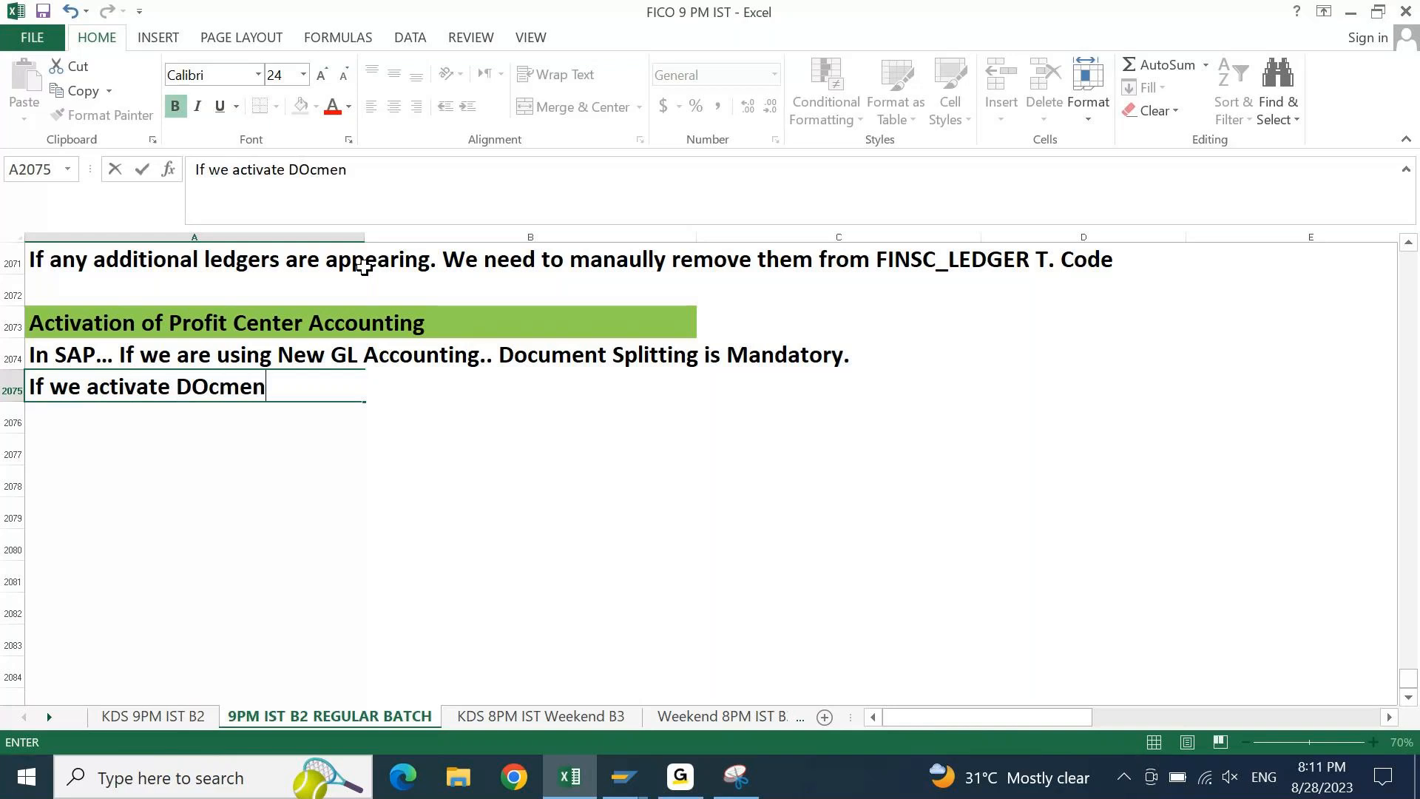
pyautogui.press('BackSpace')
pyautogui.press('BackSpace')
pyautogui.press('BackSpace')
pyautogui.press('BackSpace')
pyautogui.press('BackSpace')
pyautogui.write('ocment spli')
pyautogui.write('tt')
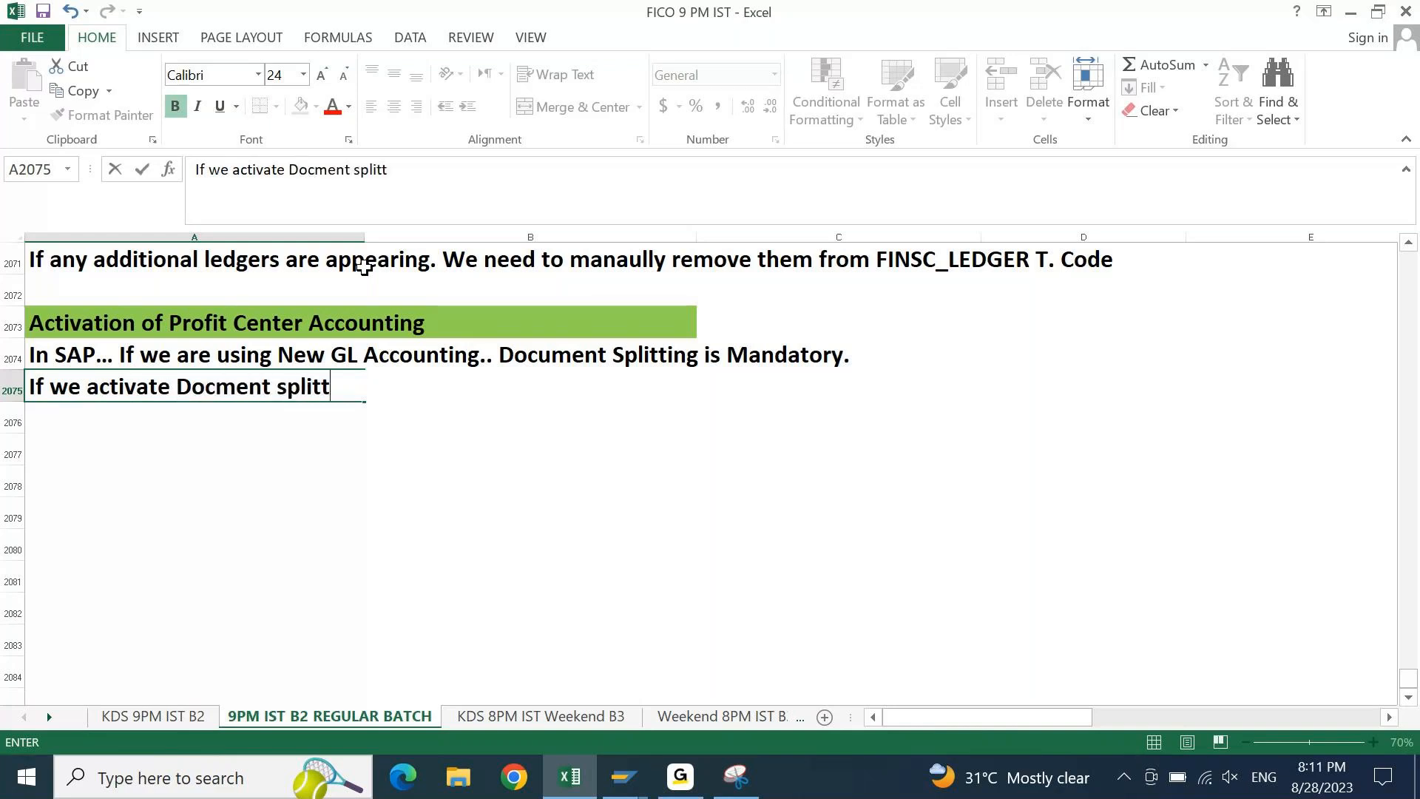
pyautogui.write('ing... Profit c')
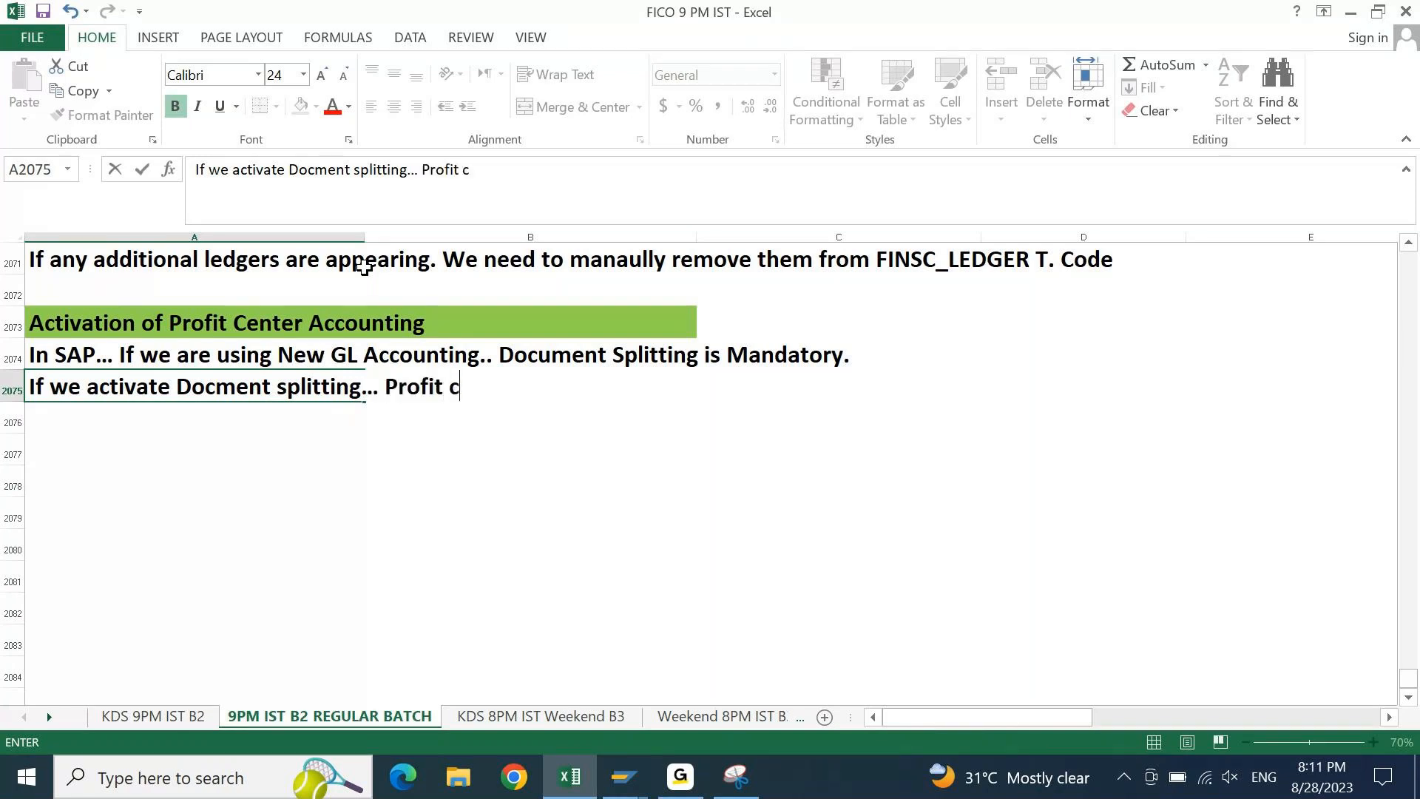
pyautogui.write('enter Ac')
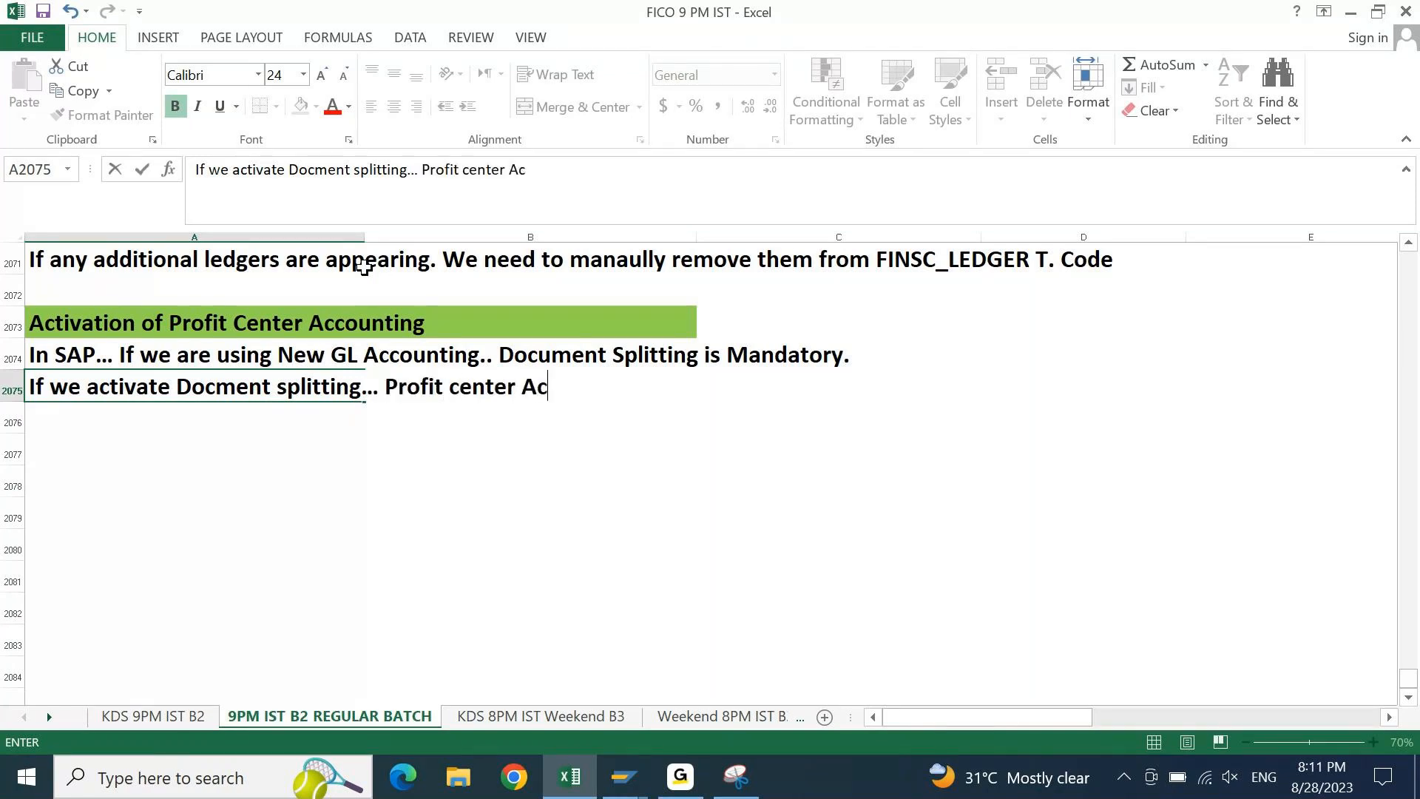
pyautogui.write('counting activation is MAndator')
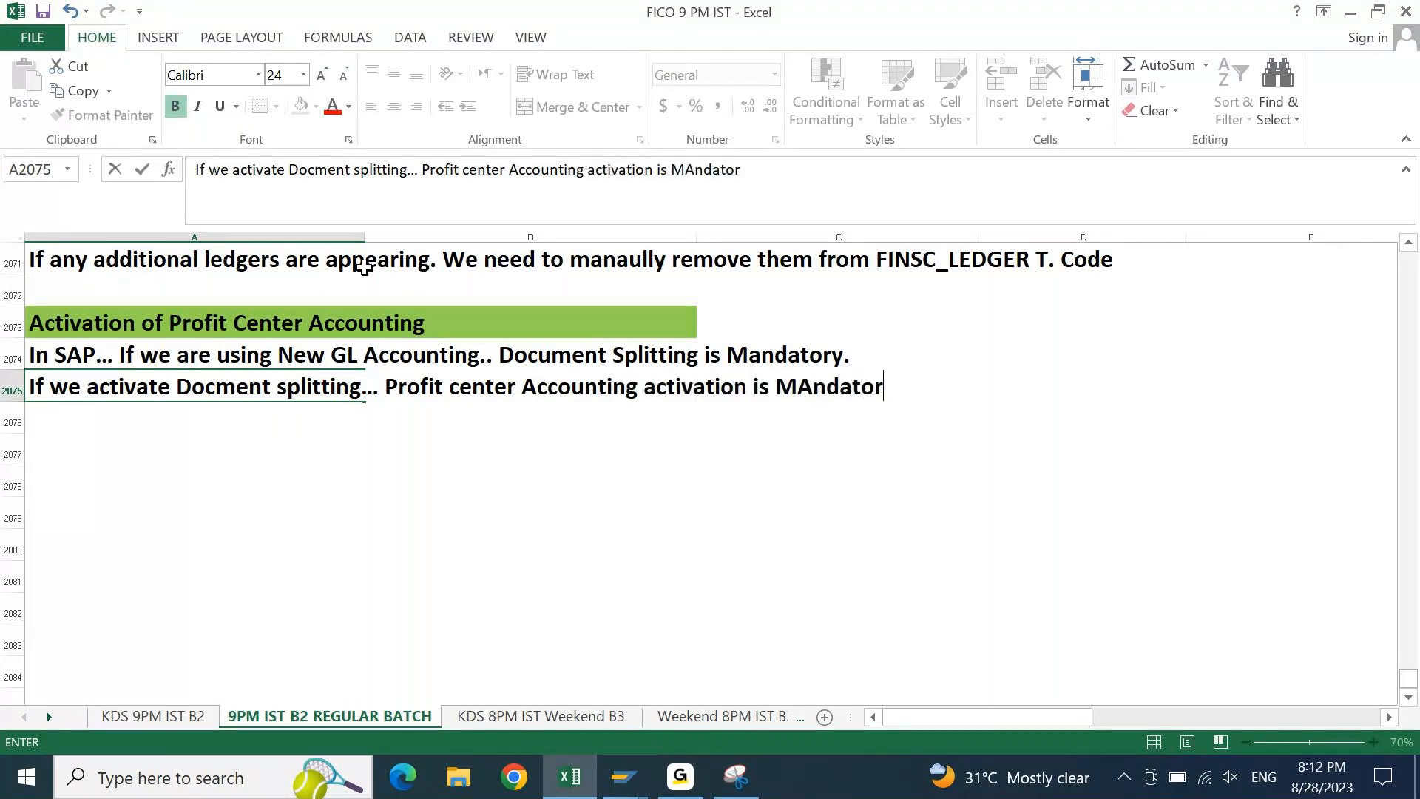
pyautogui.write('y.')
pyautogui.press('Return')
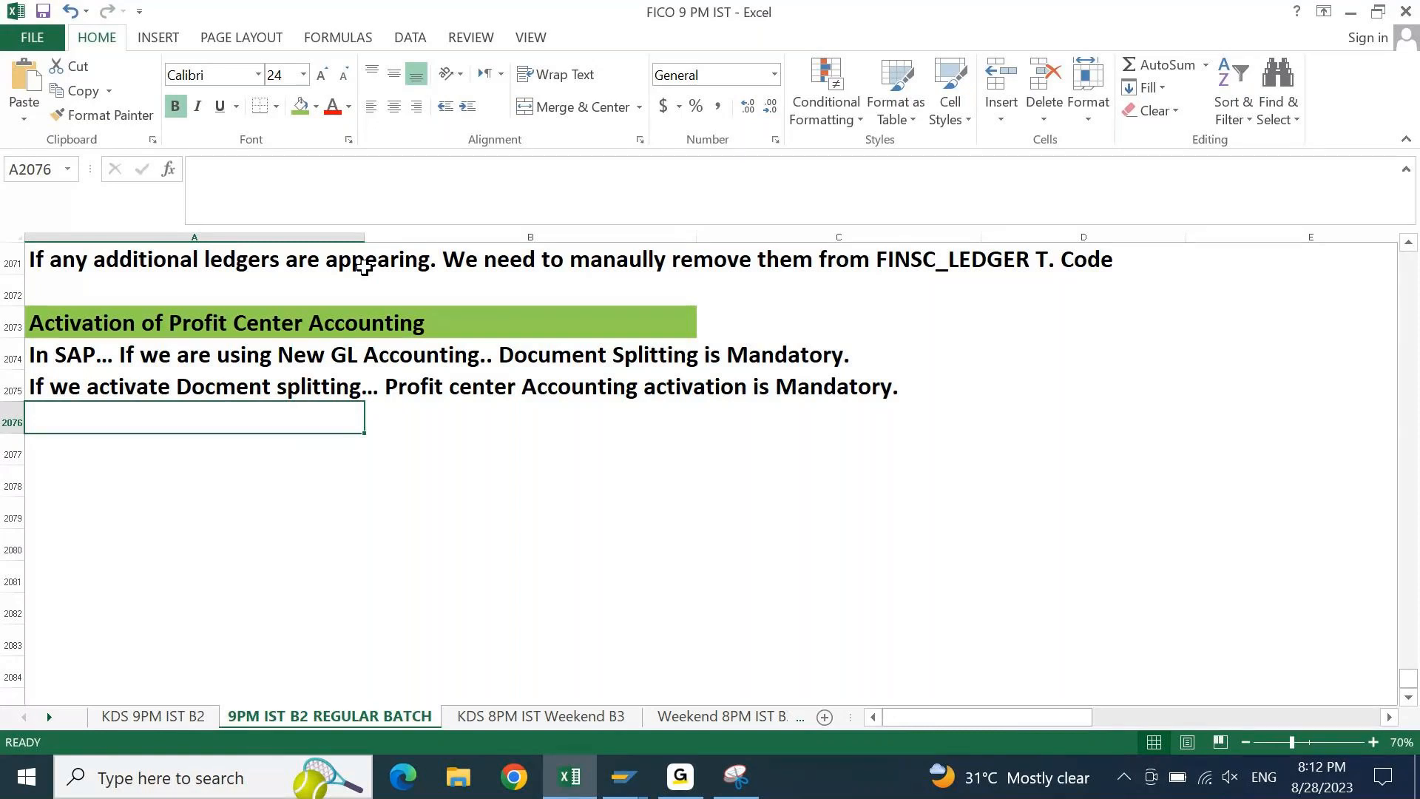
# Enter "Profit Center Accountiing Activation" in cell A2077 and its transaction code 0KE5 in C2077
pyautogui.press('Down')
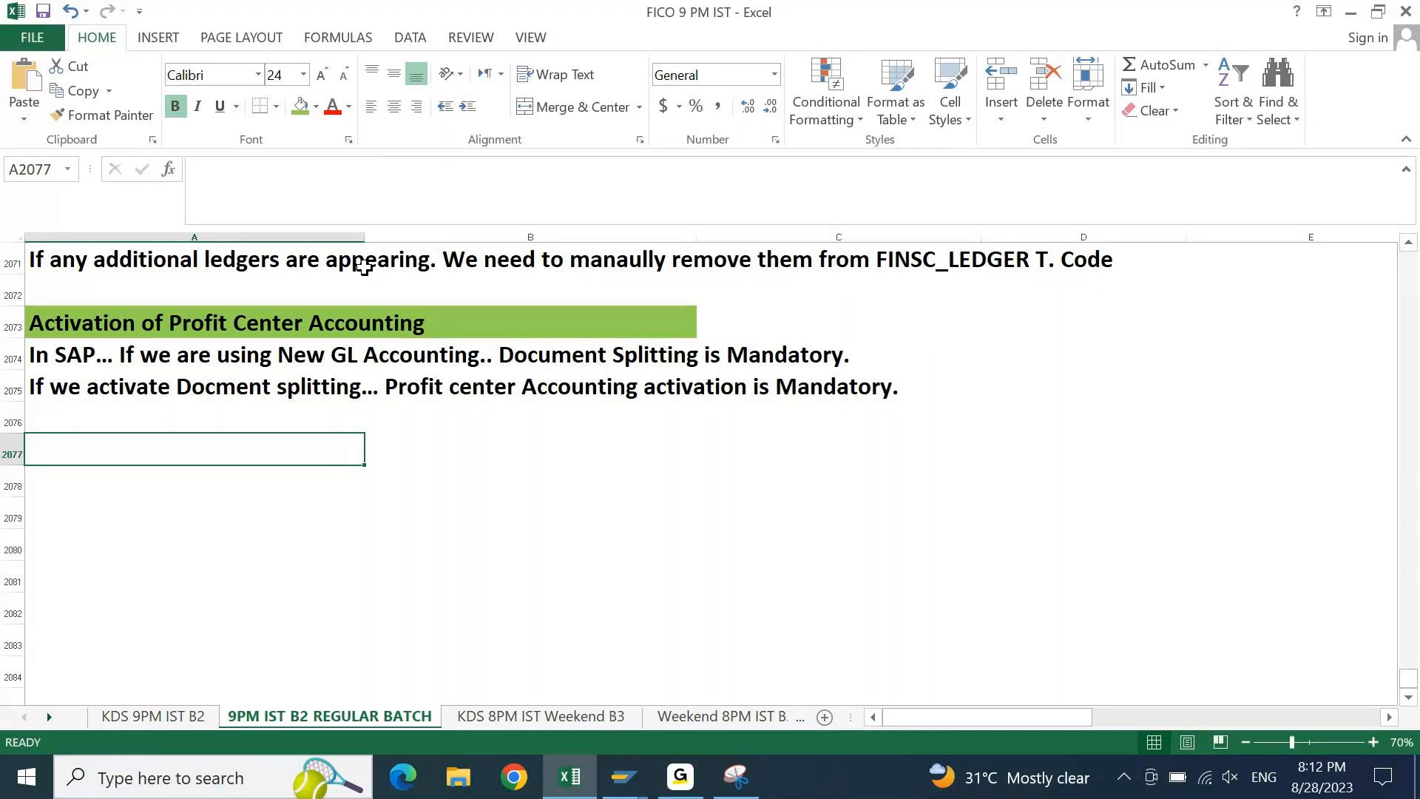
pyautogui.write('Profit Ce')
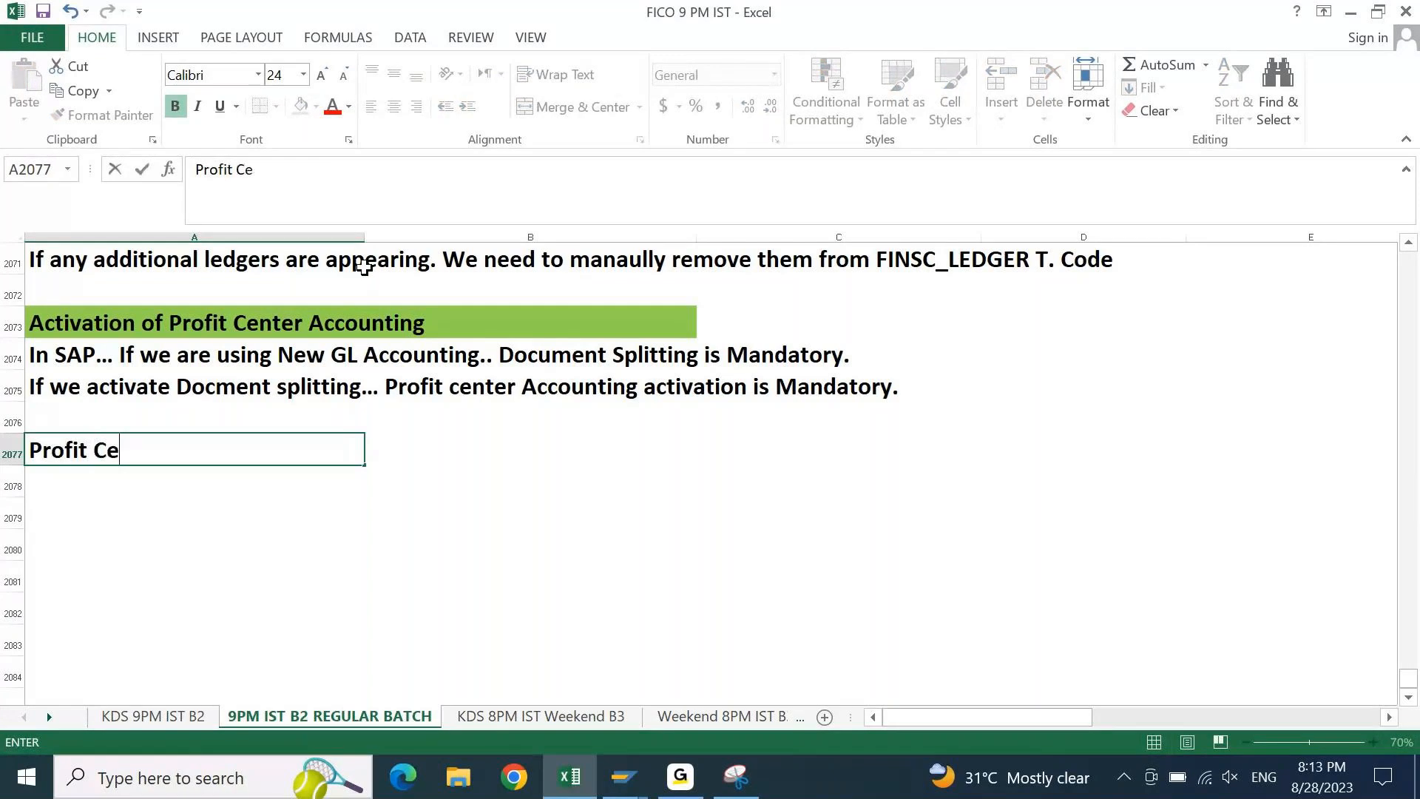
pyautogui.write('nter Accountig')
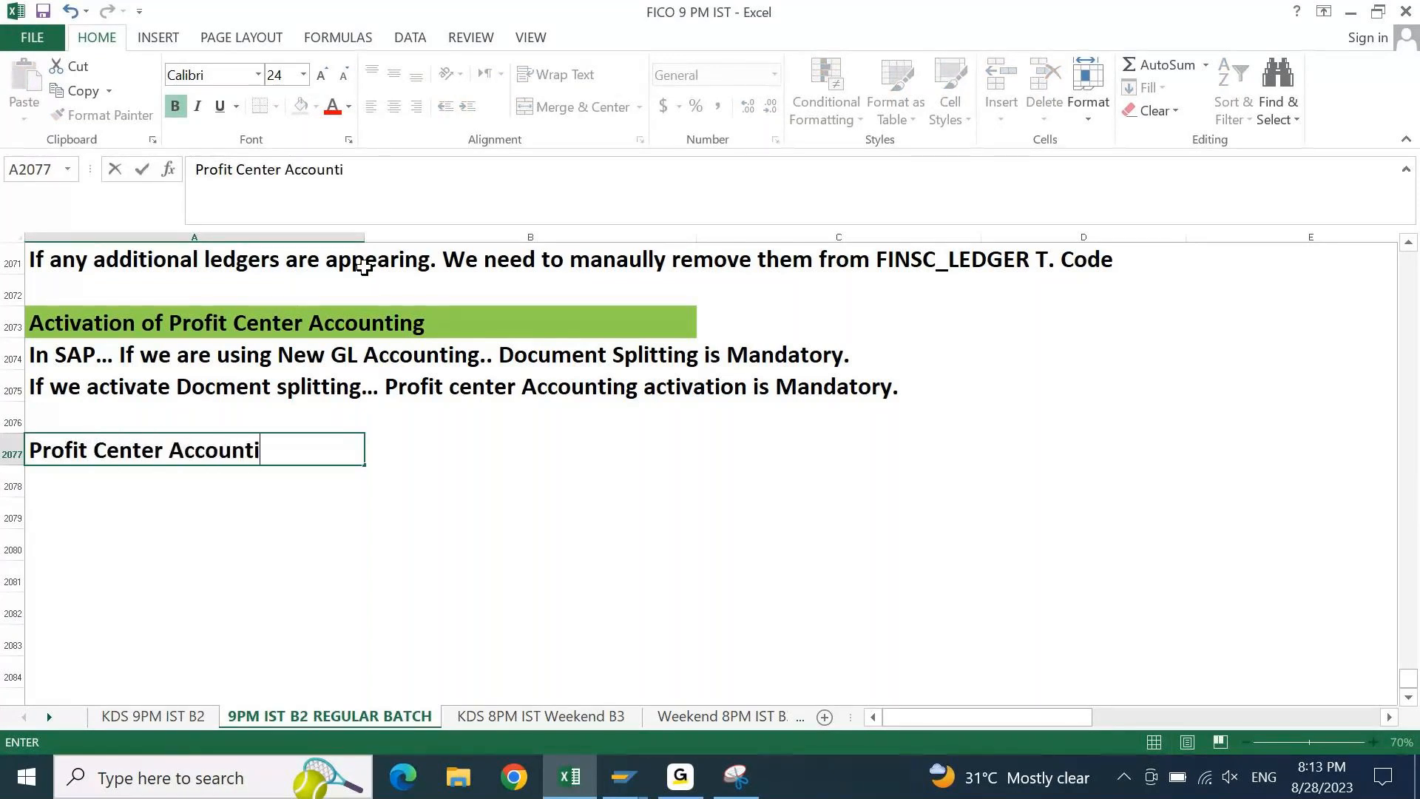
pyautogui.press('BackSpace')
pyautogui.write('ing Activatio')
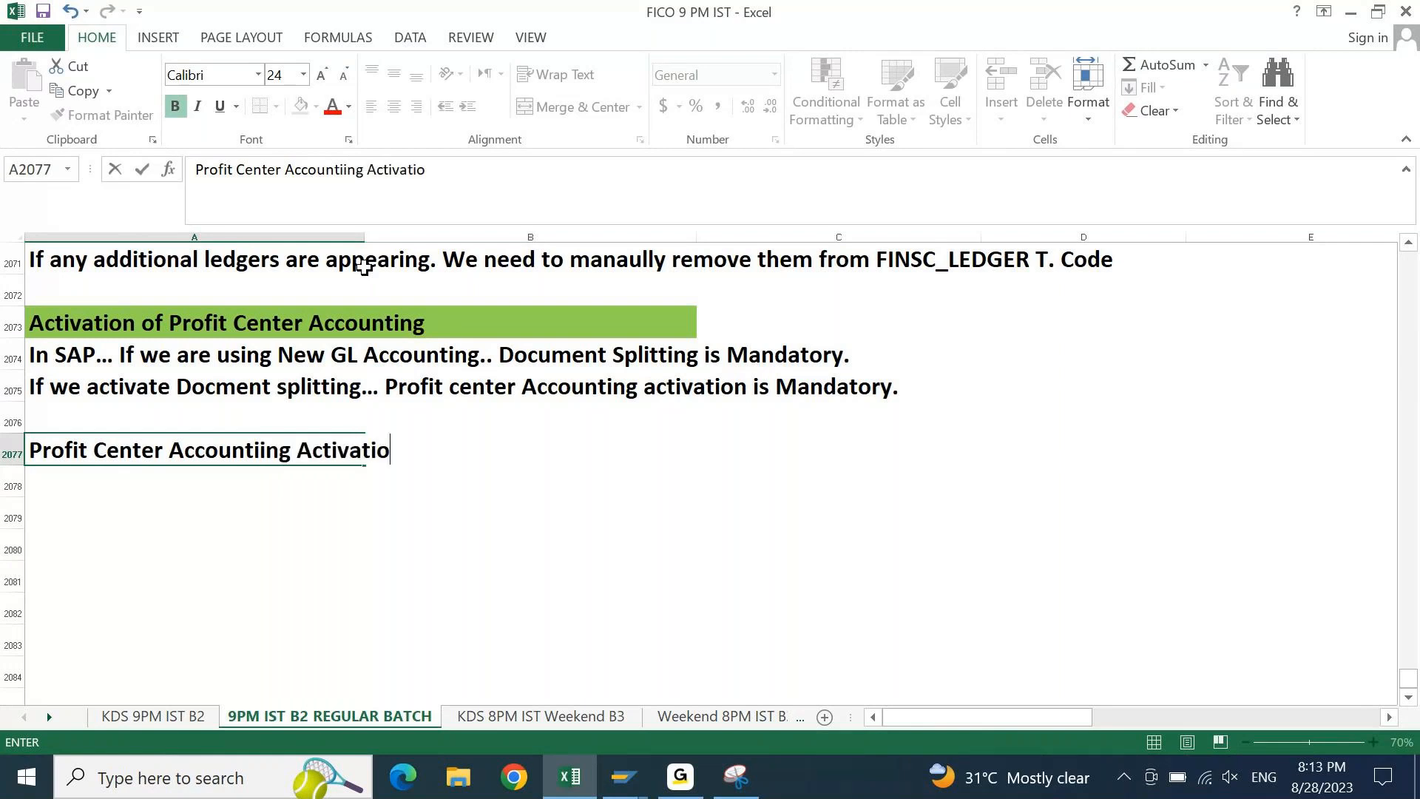
pyautogui.write('n')
pyautogui.press('Tab')
pyautogui.press('Tab')
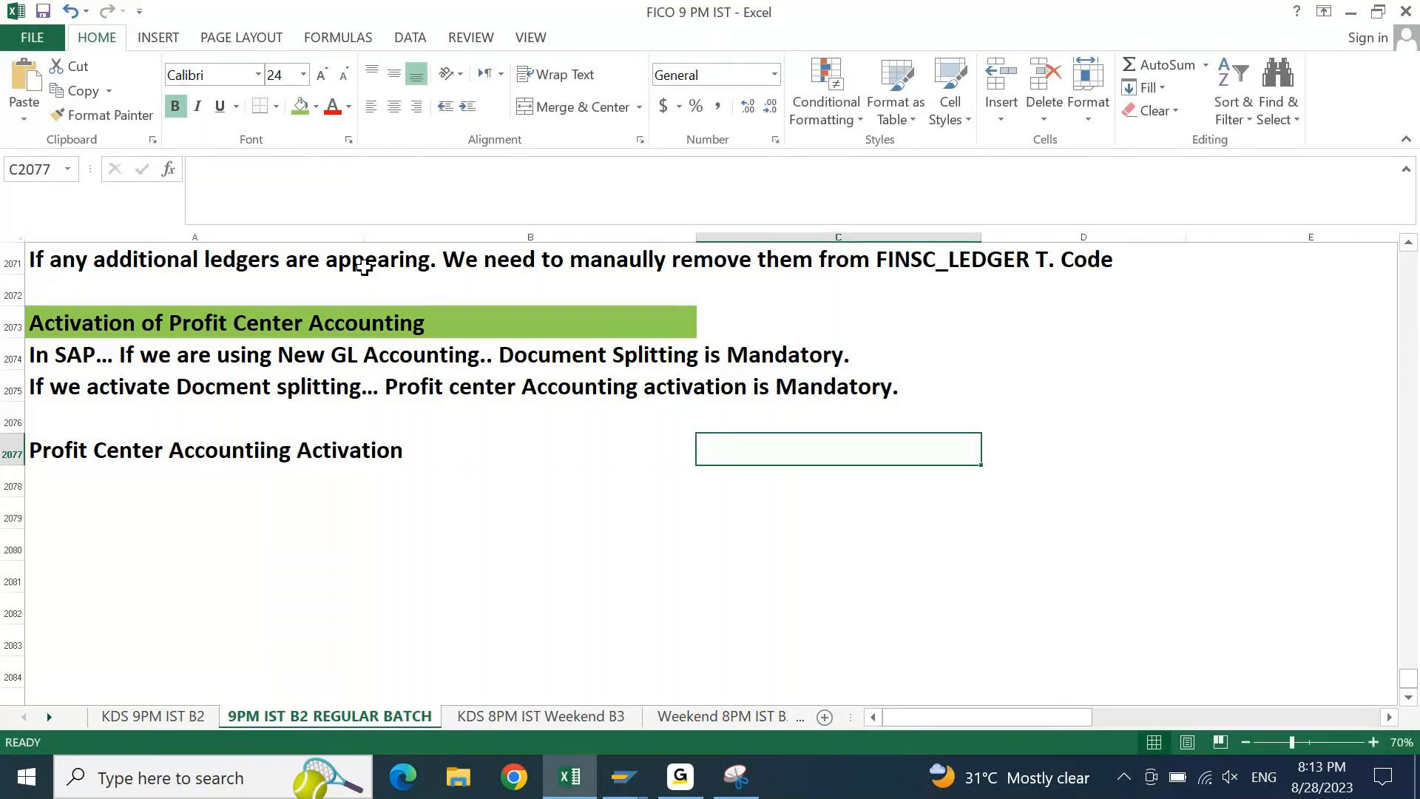
pyautogui.write('0KE5')
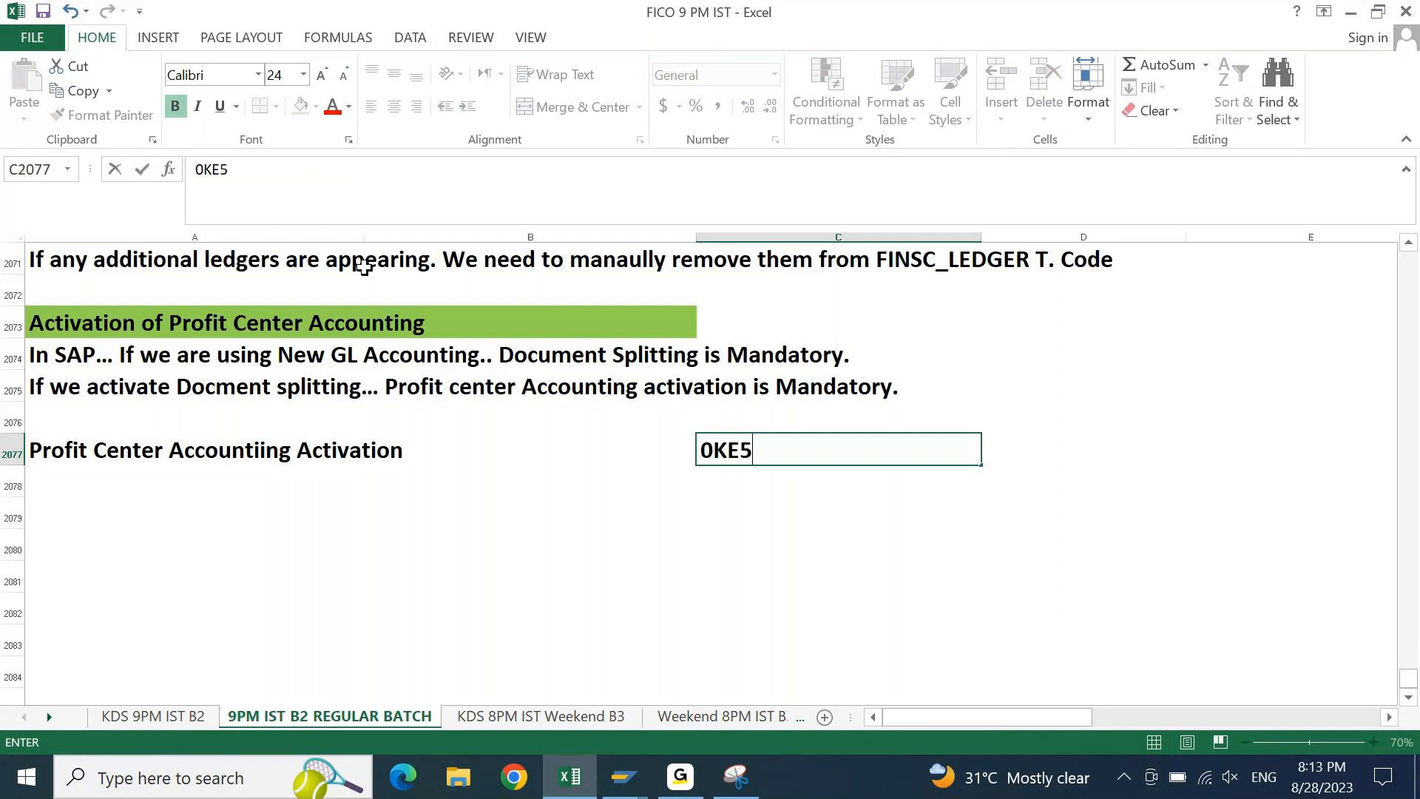
pyautogui.press('Return')
# Enter the column heading "T. Code" in cell C2076 and fill it with the standard light blue color
pyautogui.press('Up')
pyautogui.press('Up')
pyautogui.press('Tab')
pyautogui.press('Tab')
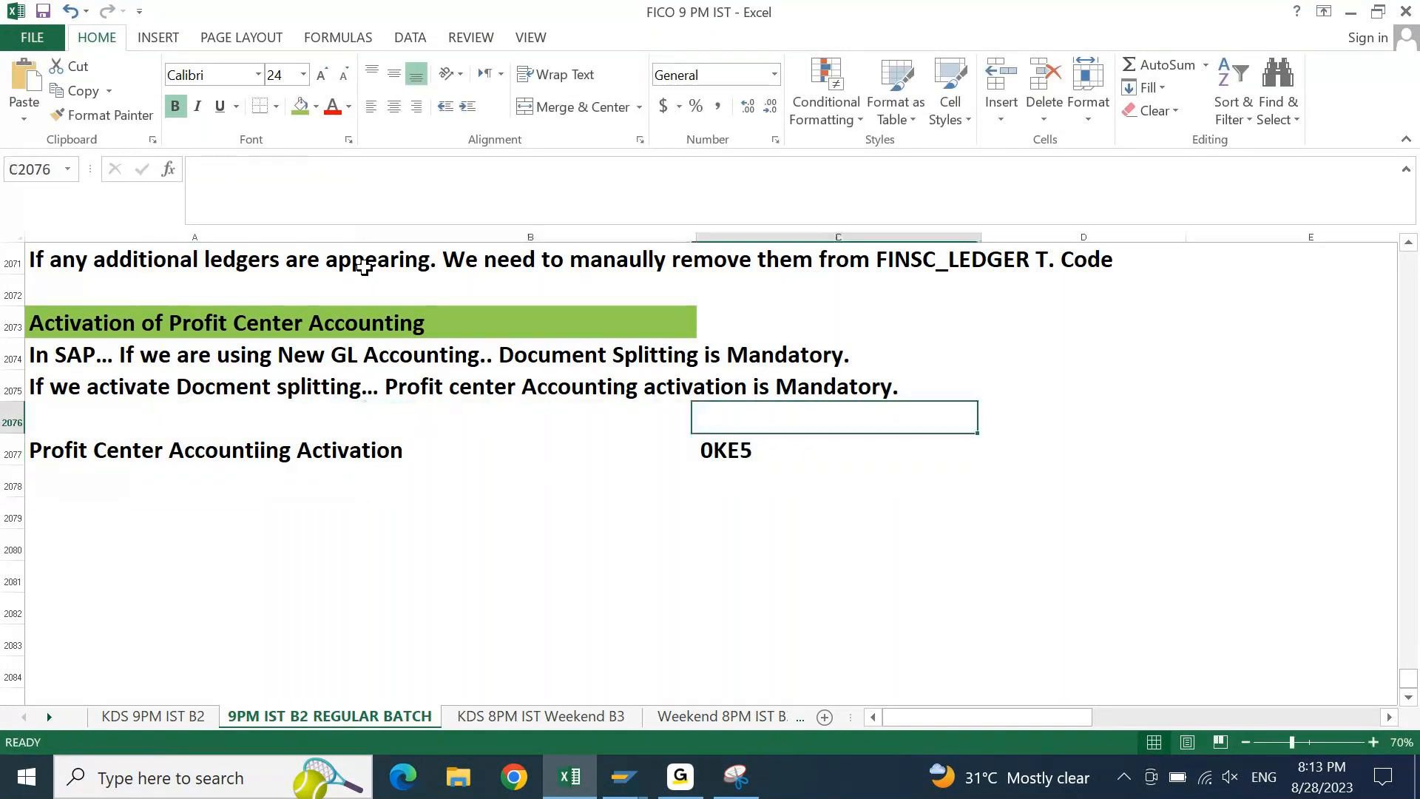
pyautogui.write('T. Code')
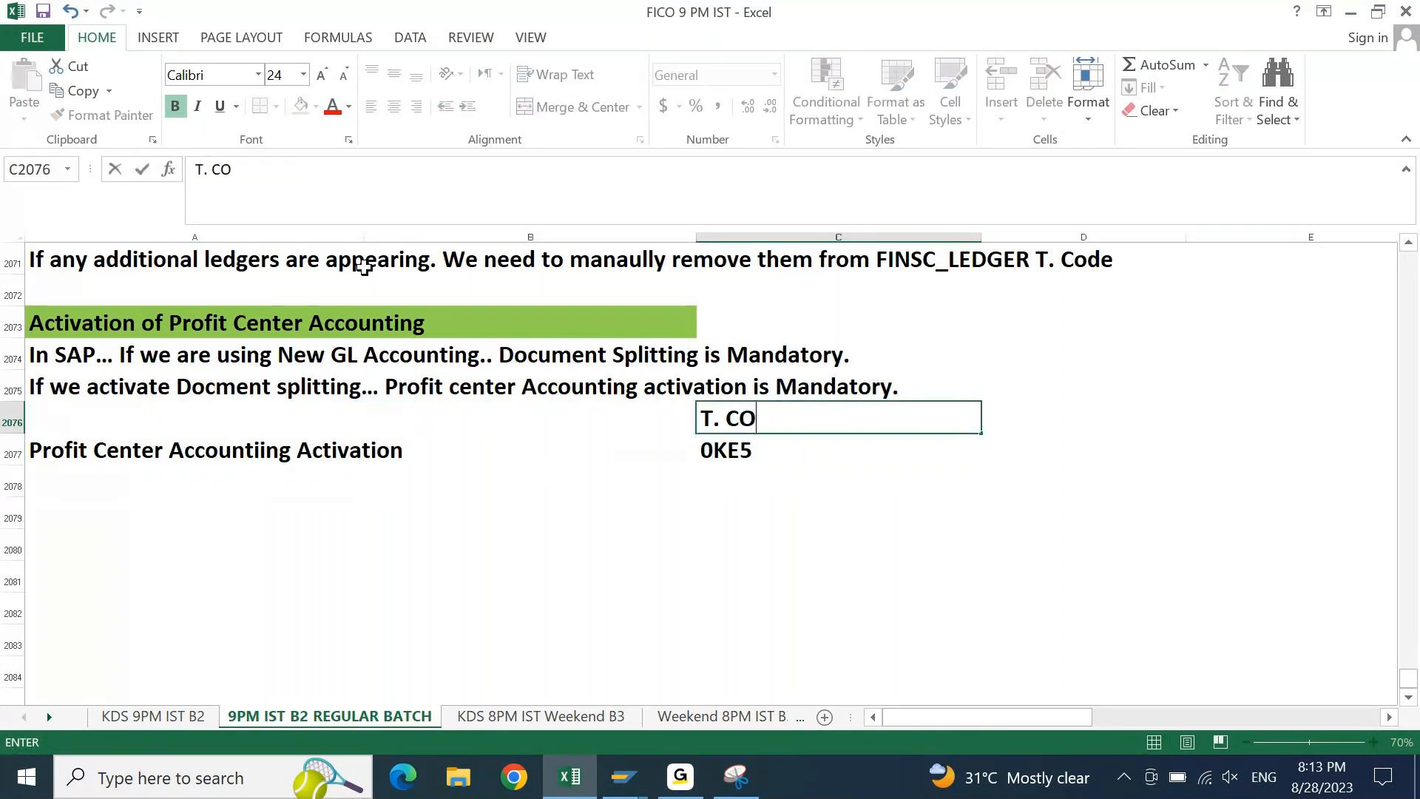
pyautogui.press('Return')
pyautogui.press('Up')
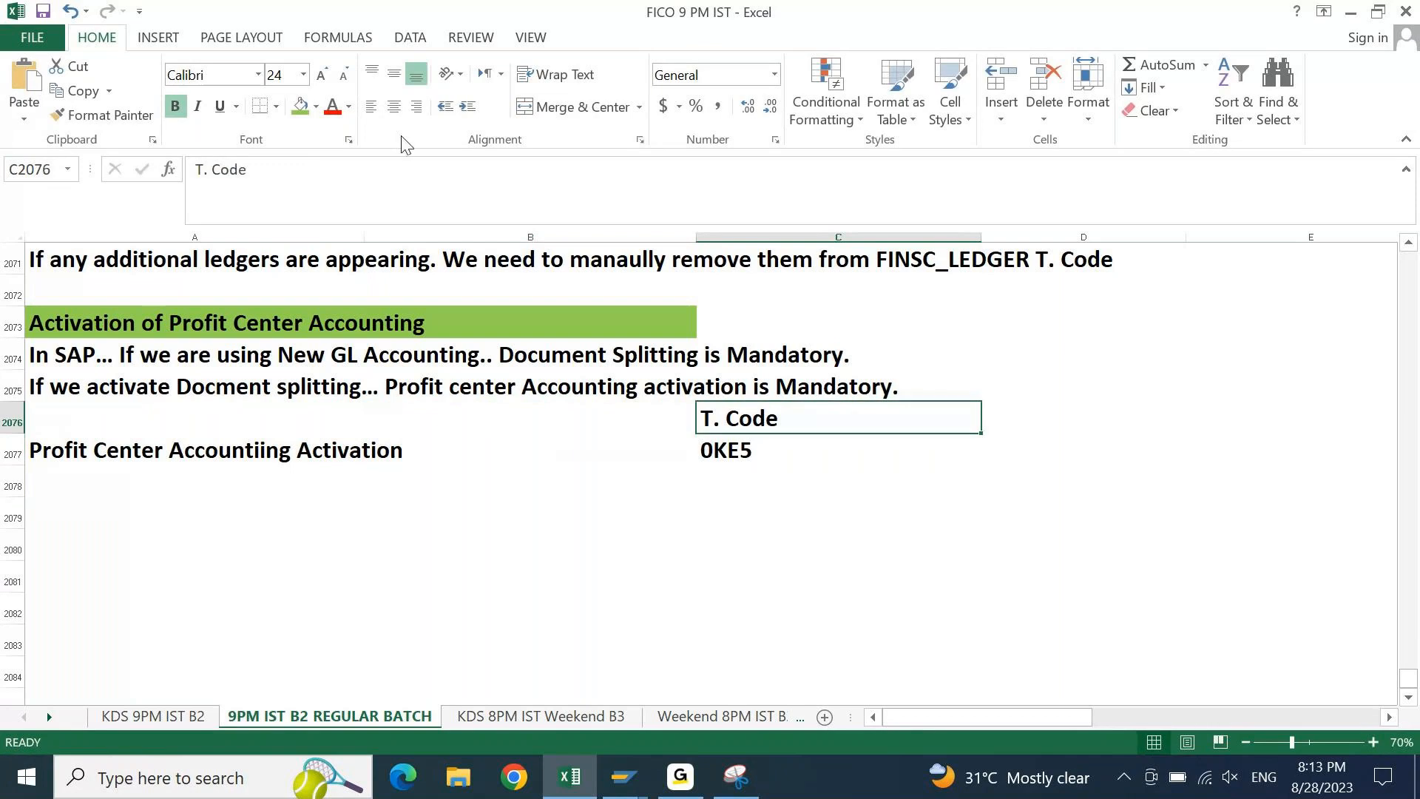
pyautogui.click(316, 108)
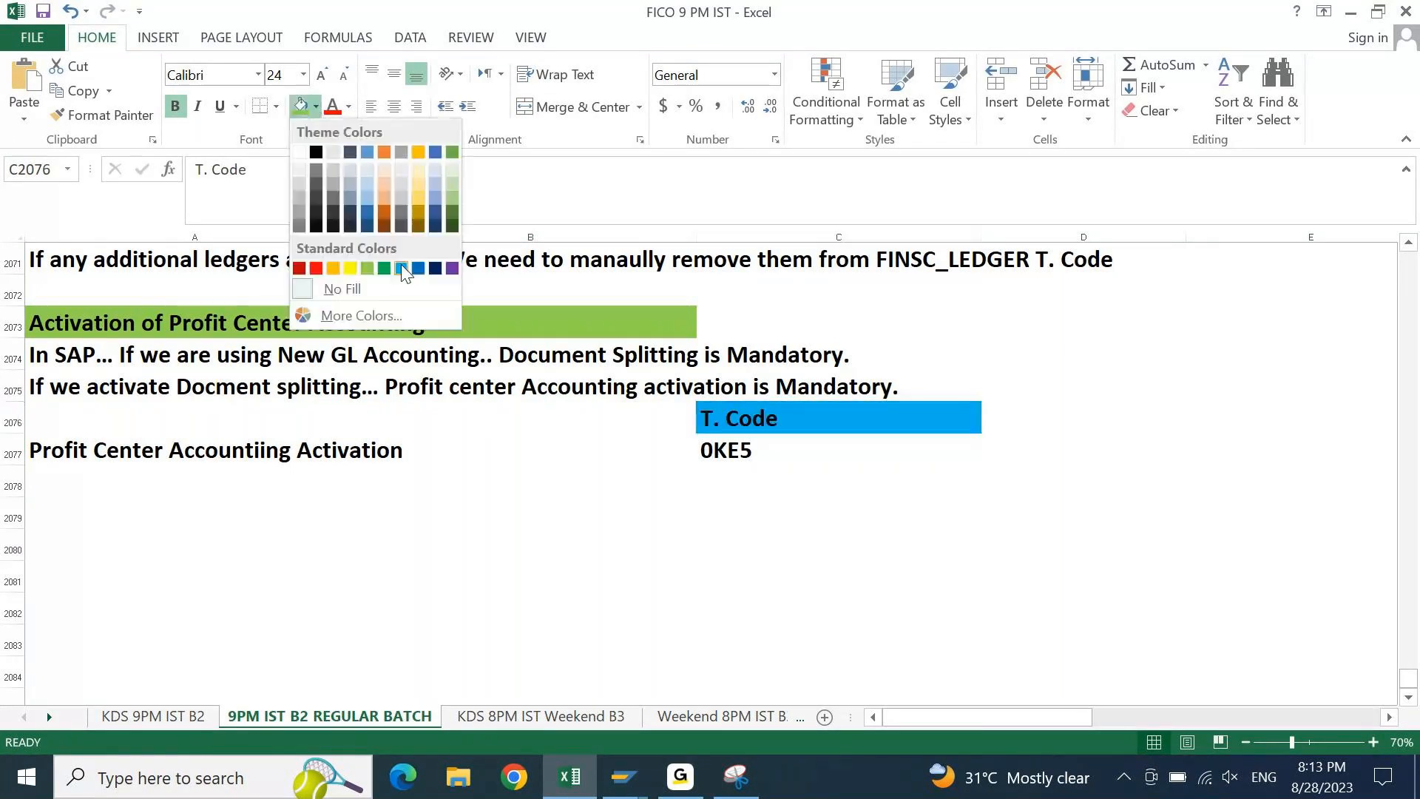
pyautogui.click(403, 271)
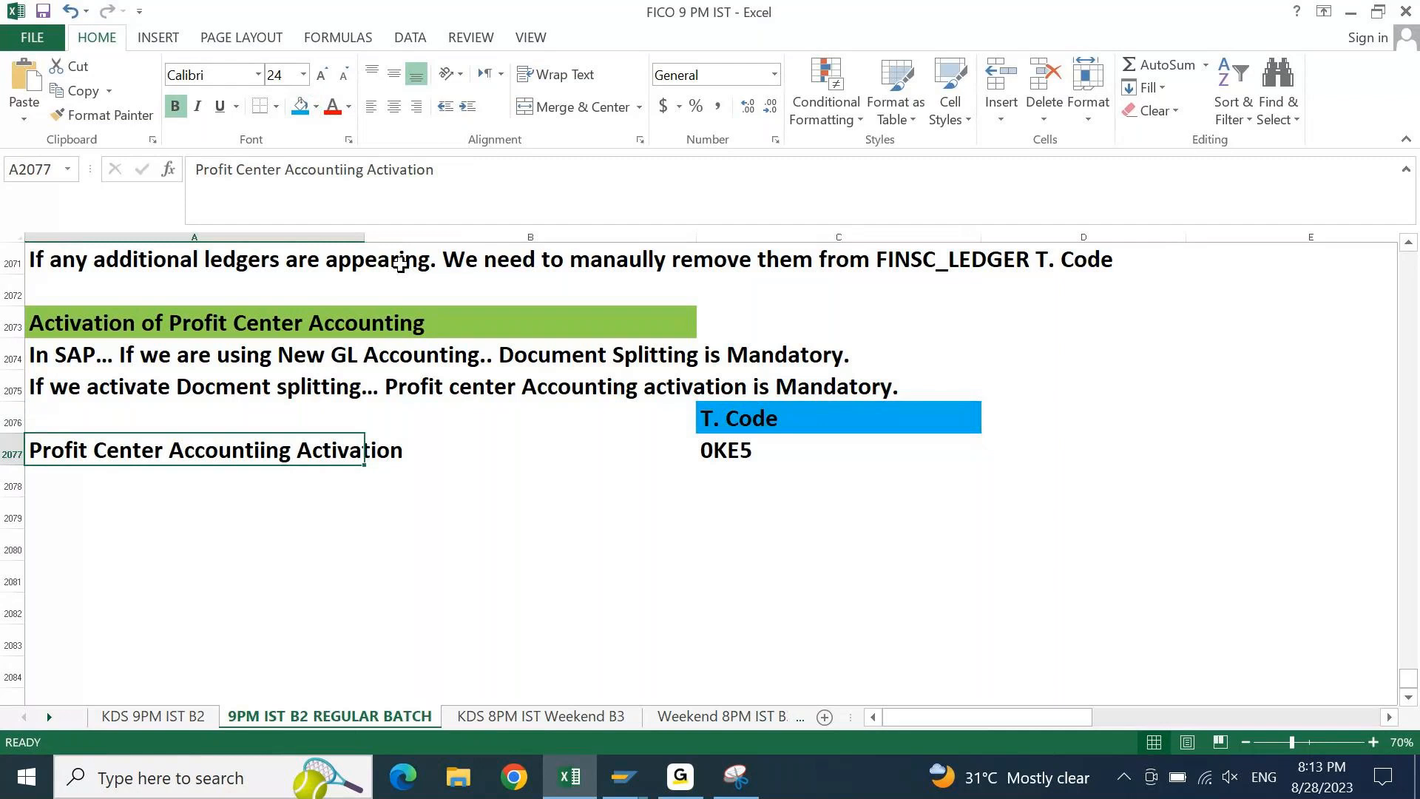
# Copy the code in cell C2077, then switch to SAP and run transaction 0KE5
pyautogui.press('Return')
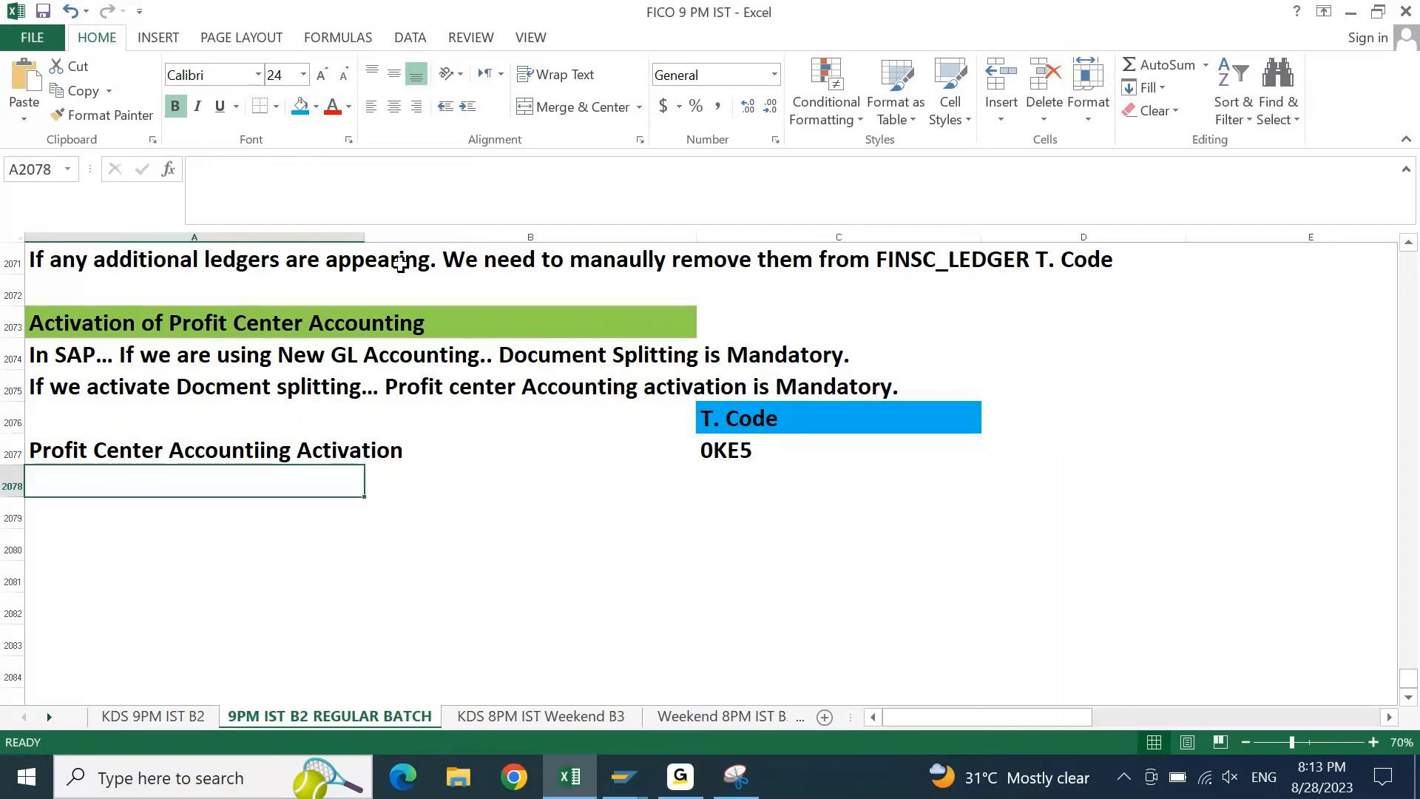
pyautogui.press('Up')
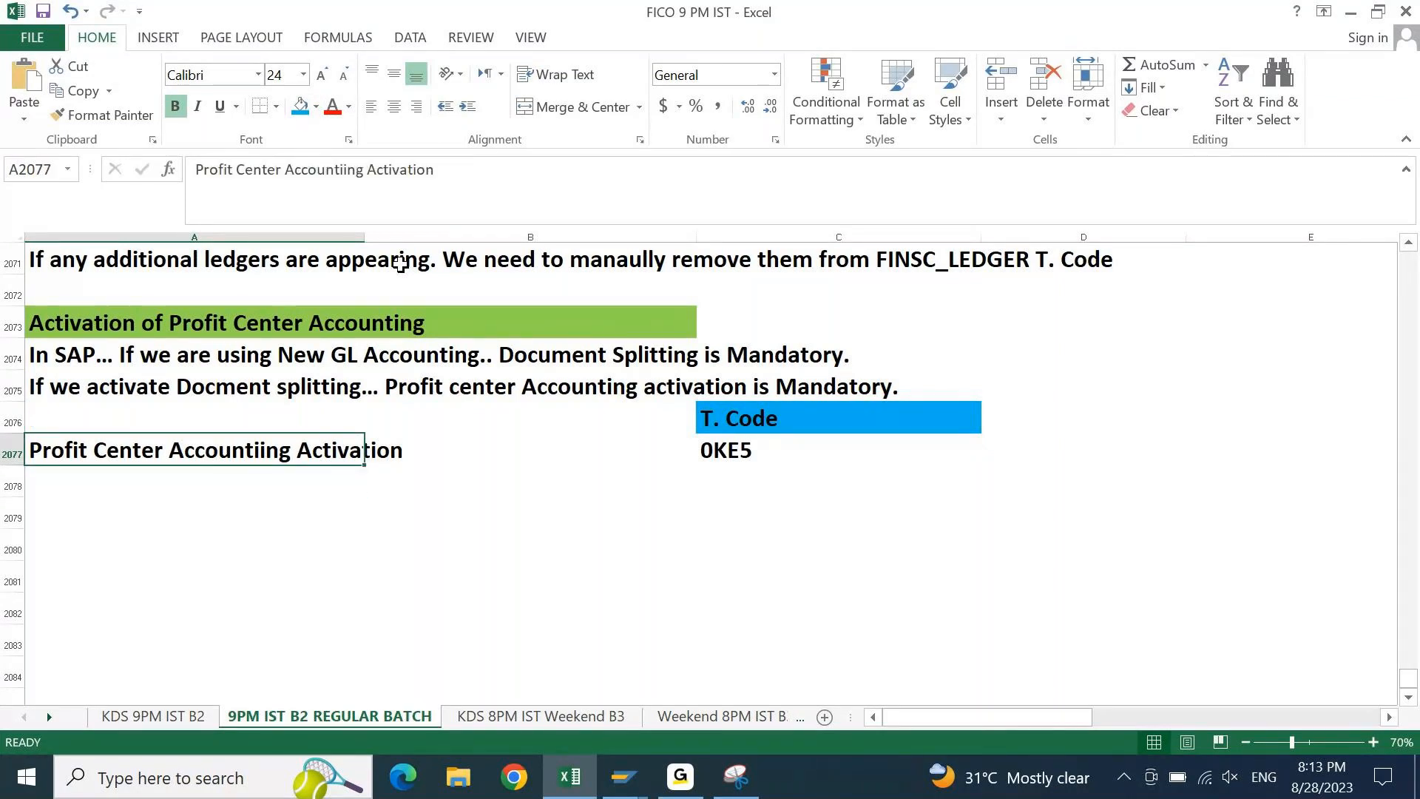
pyautogui.press('Right')
pyautogui.press('Right')
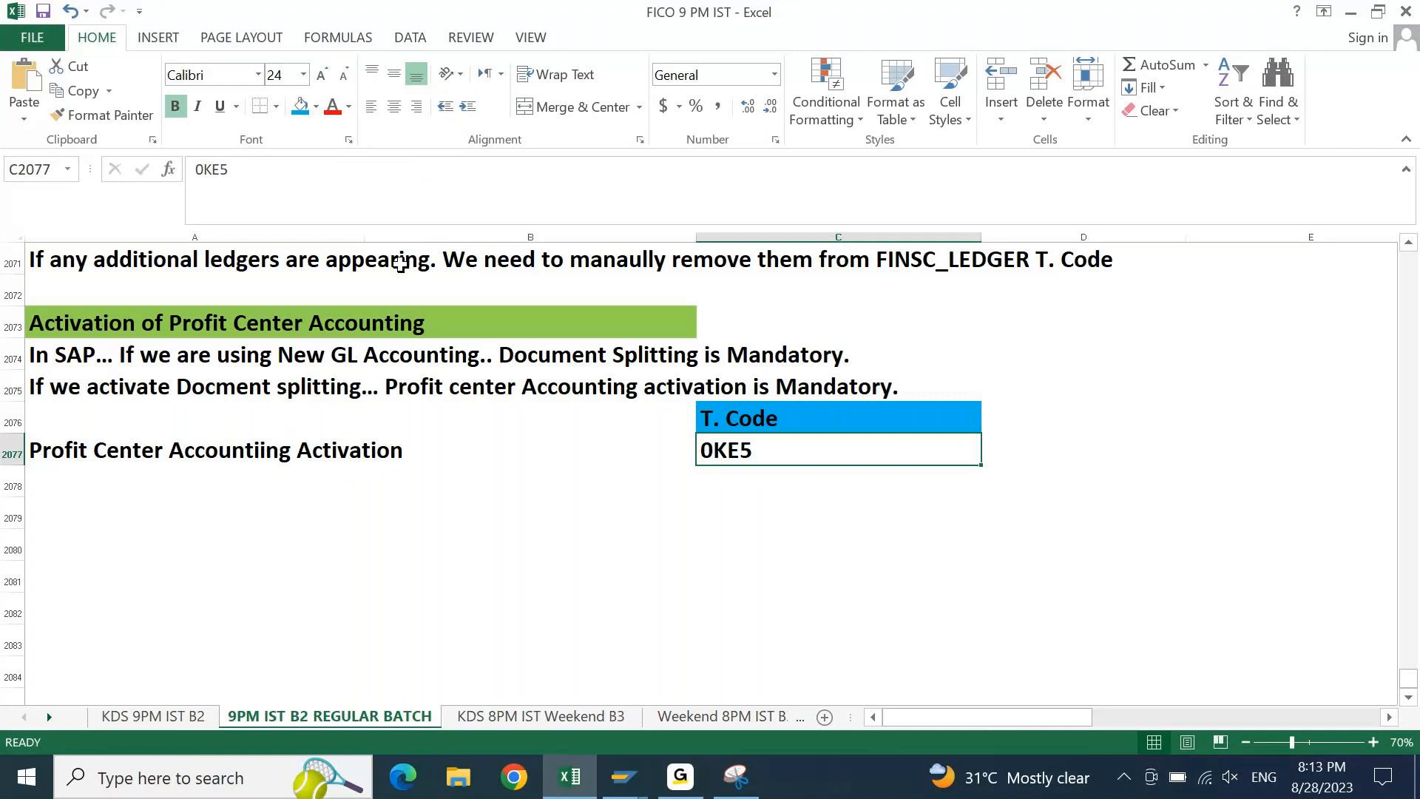
pyautogui.hotkey('ctrl', 'c')
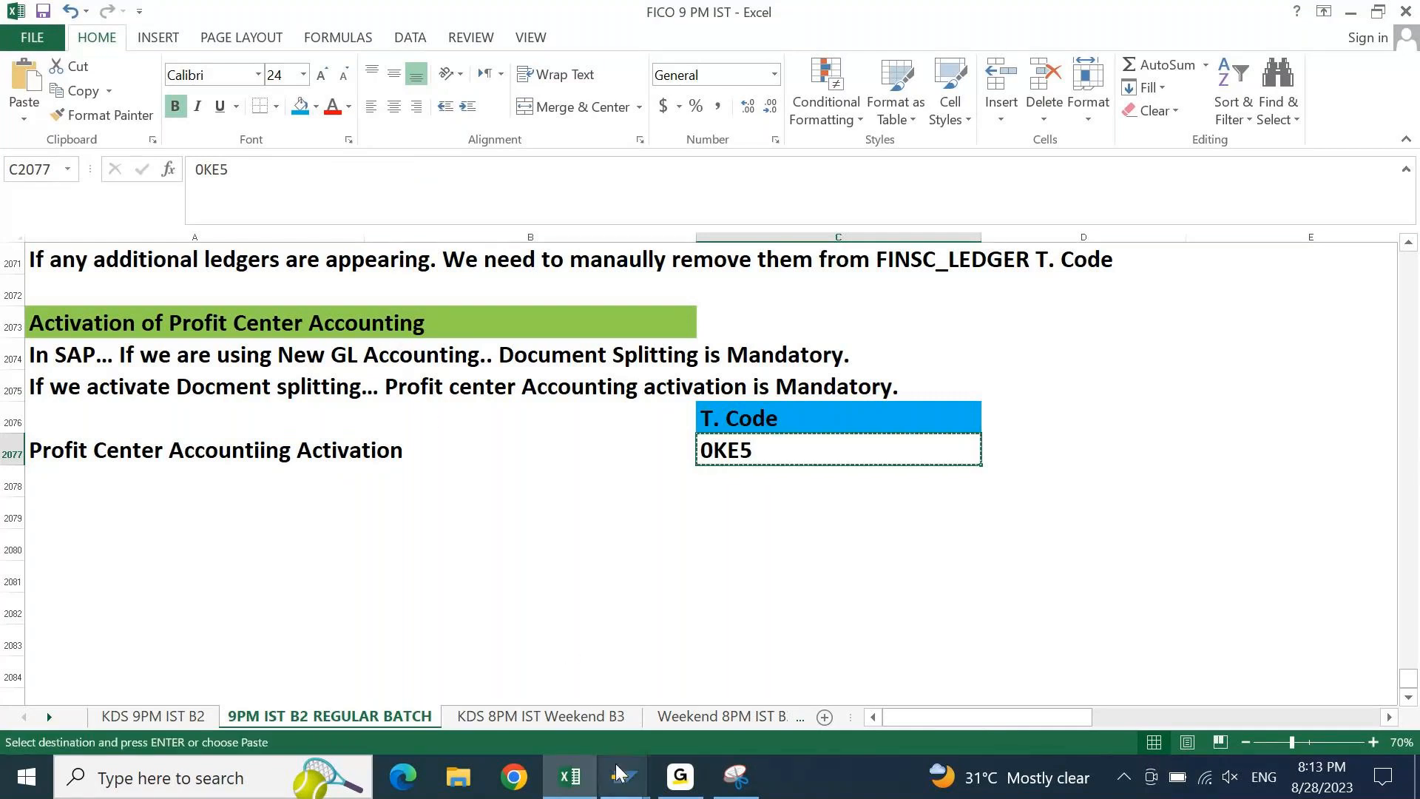
pyautogui.moveTo(620, 774)
pyautogui.click(997, 685)
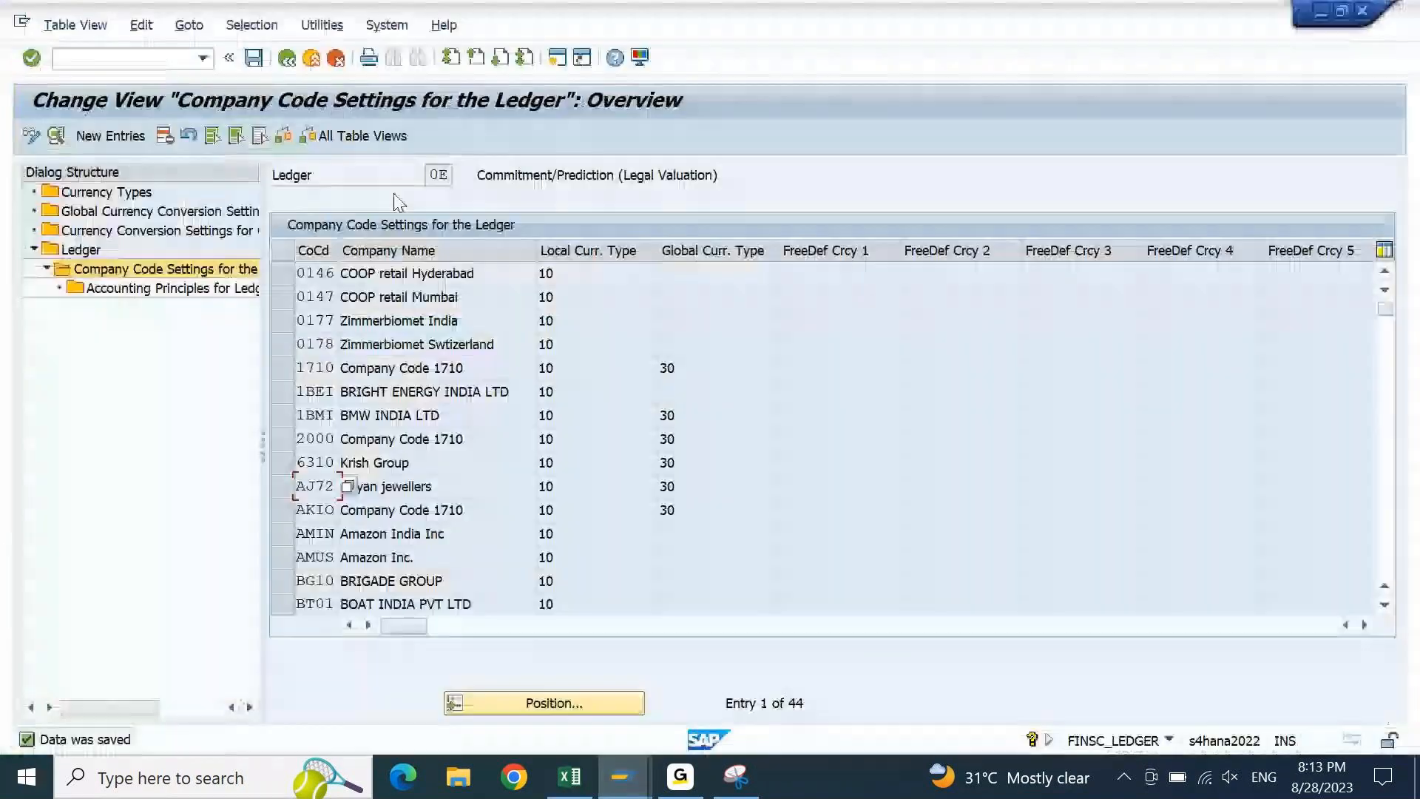
pyautogui.click(168, 60)
pyautogui.write('/n')
pyautogui.press('Return')
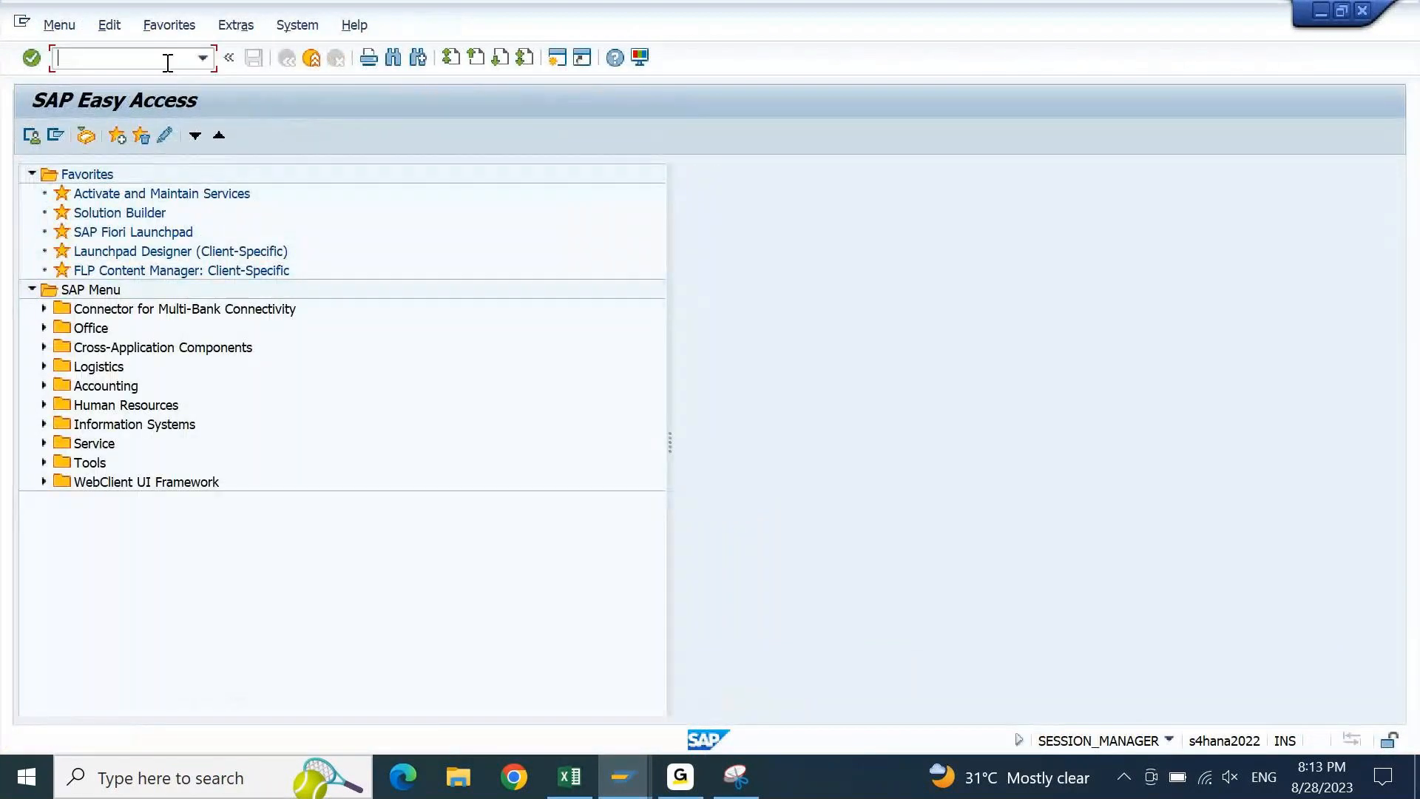
pyautogui.write('0KE5')
pyautogui.press('Return')
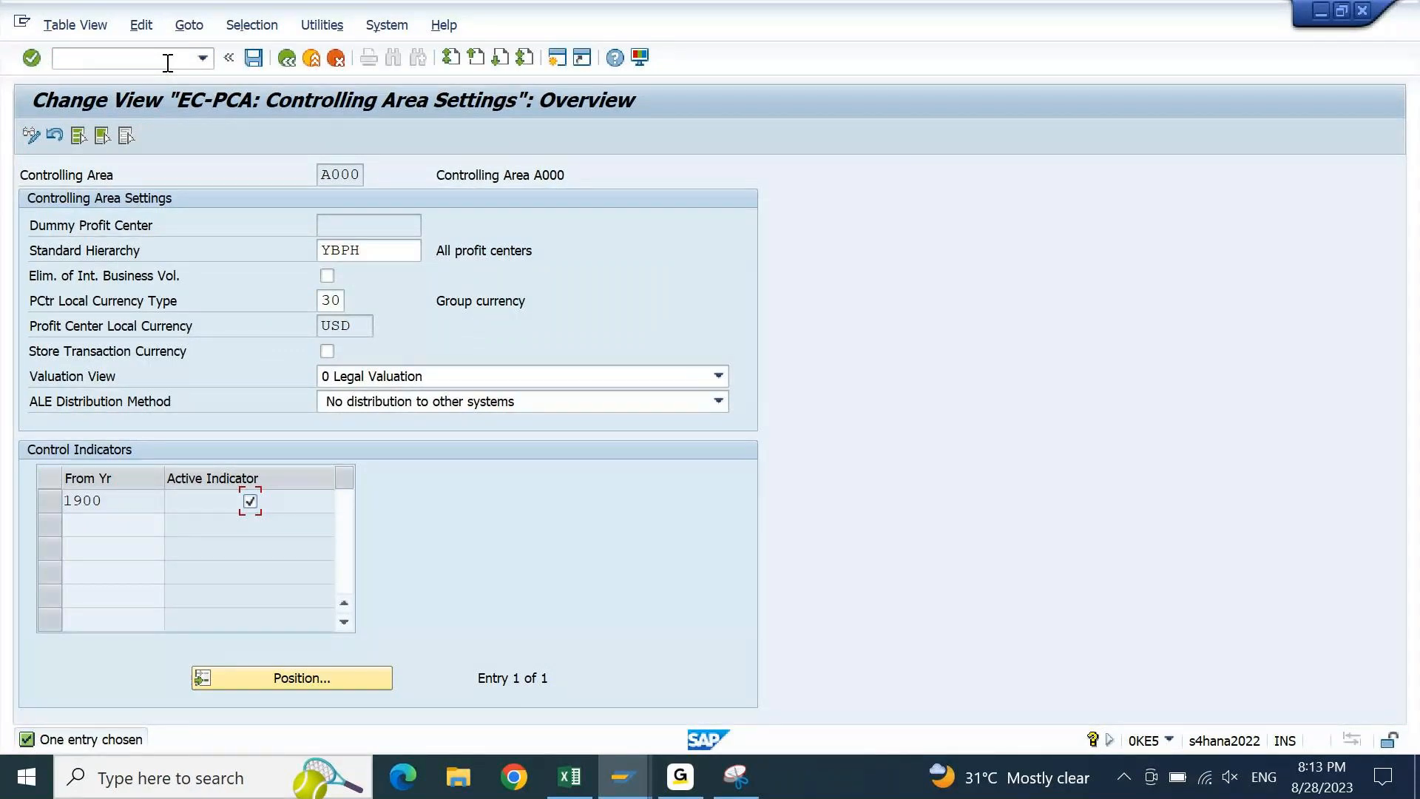
# Examine the EC-PCA controlling area settings and their available functions for a way to change controlling area A000
pyautogui.moveTo(322, 175); pyautogui.dragTo(357, 178)
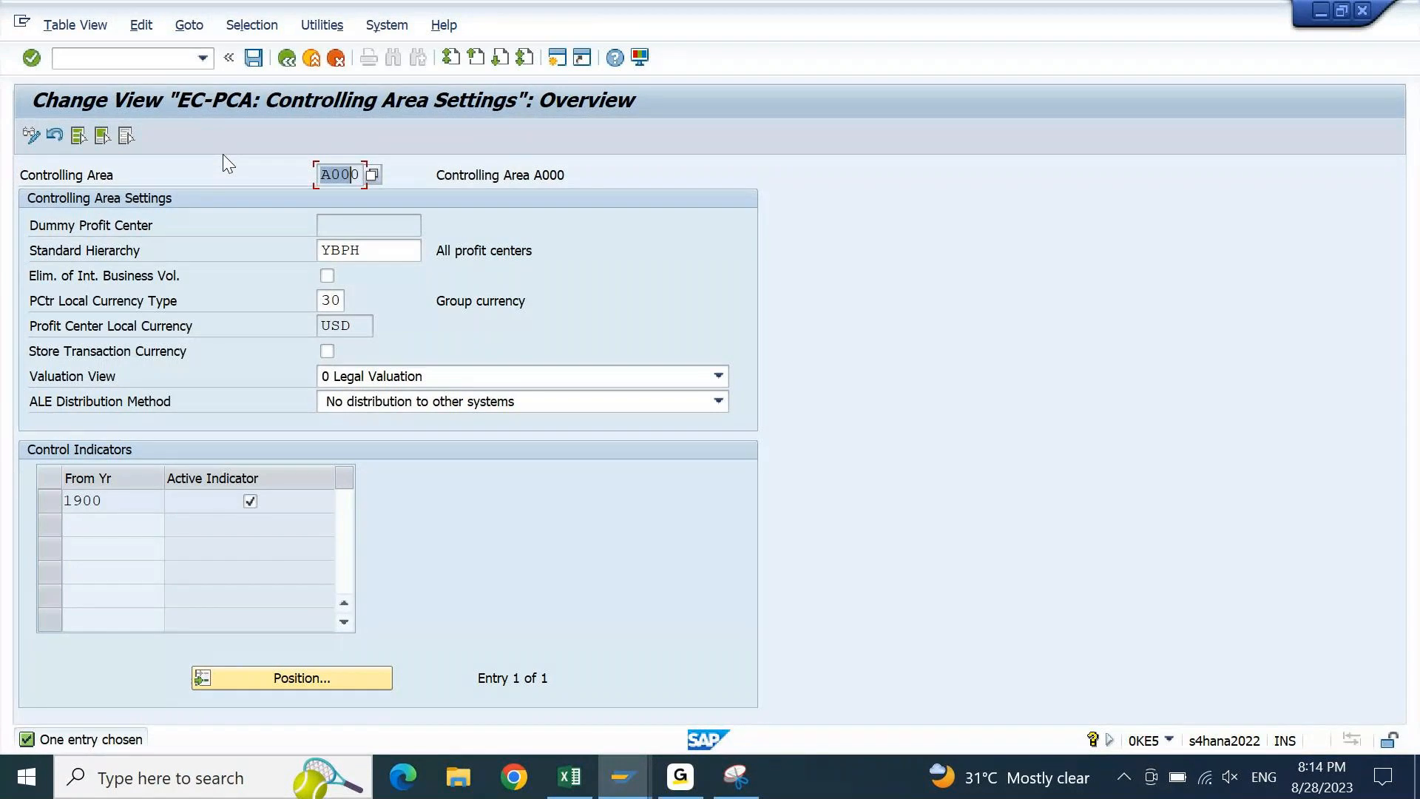
pyautogui.click(453, 179)
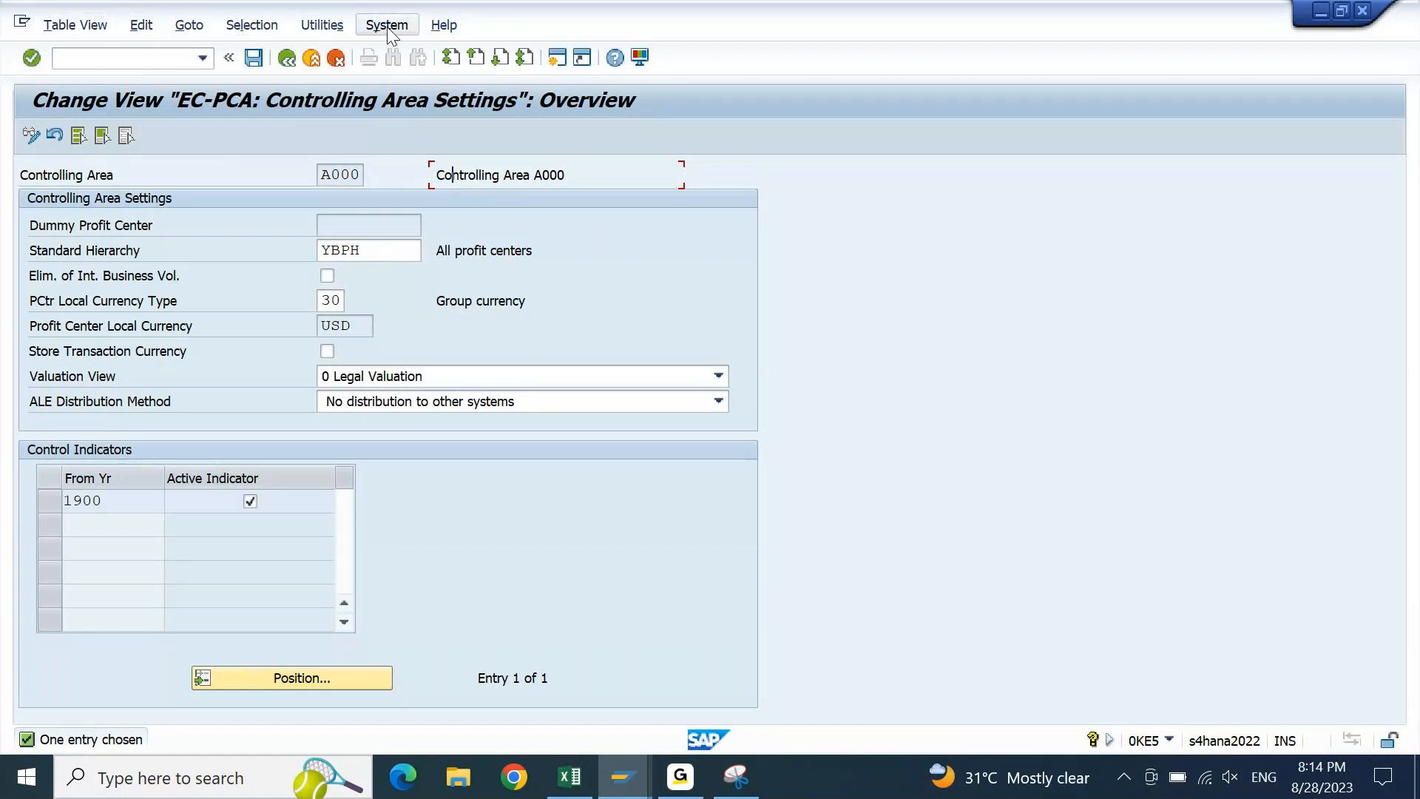
pyautogui.click(247, 28)
pyautogui.moveTo(324, 28)
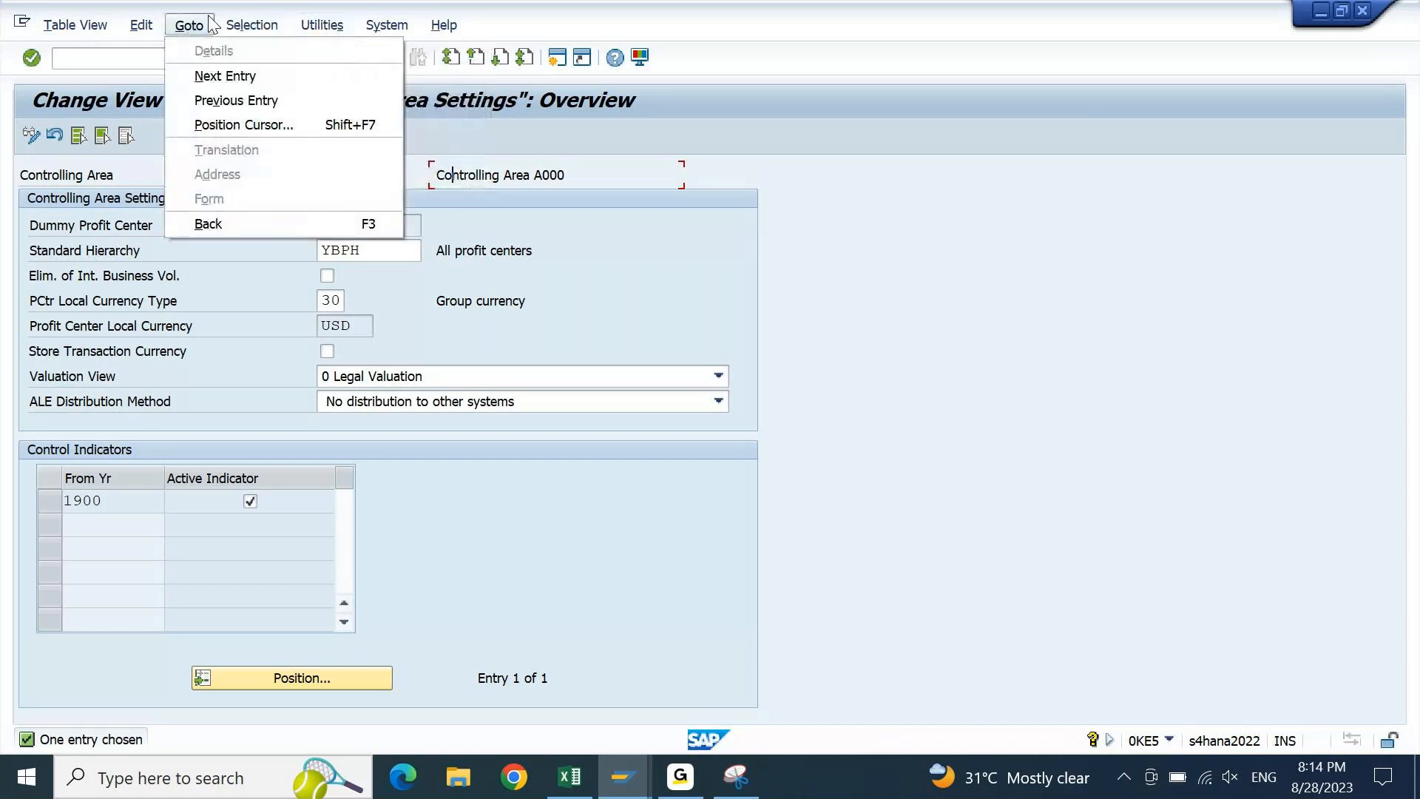
pyautogui.moveTo(148, 23)
pyautogui.moveTo(234, 31)
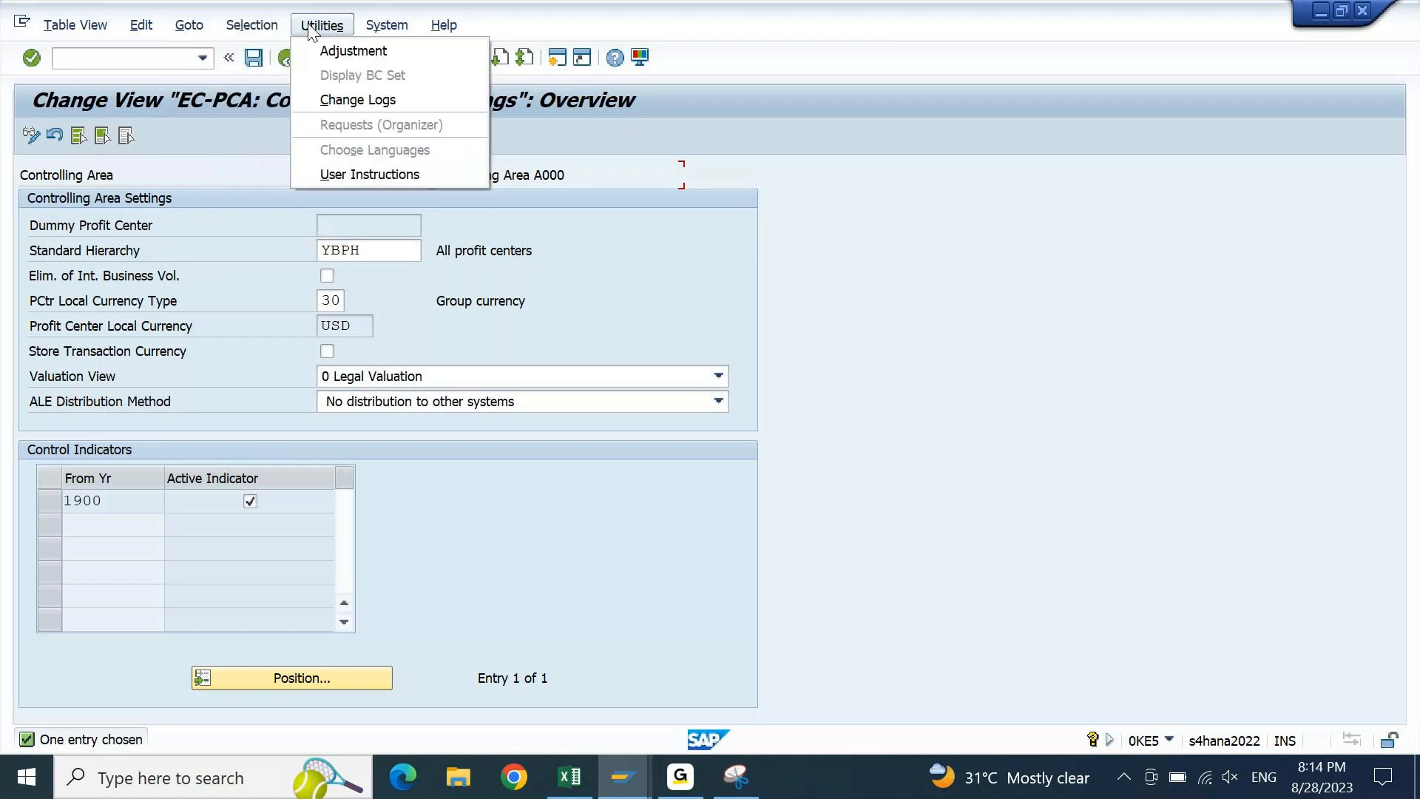
pyautogui.moveTo(393, 31)
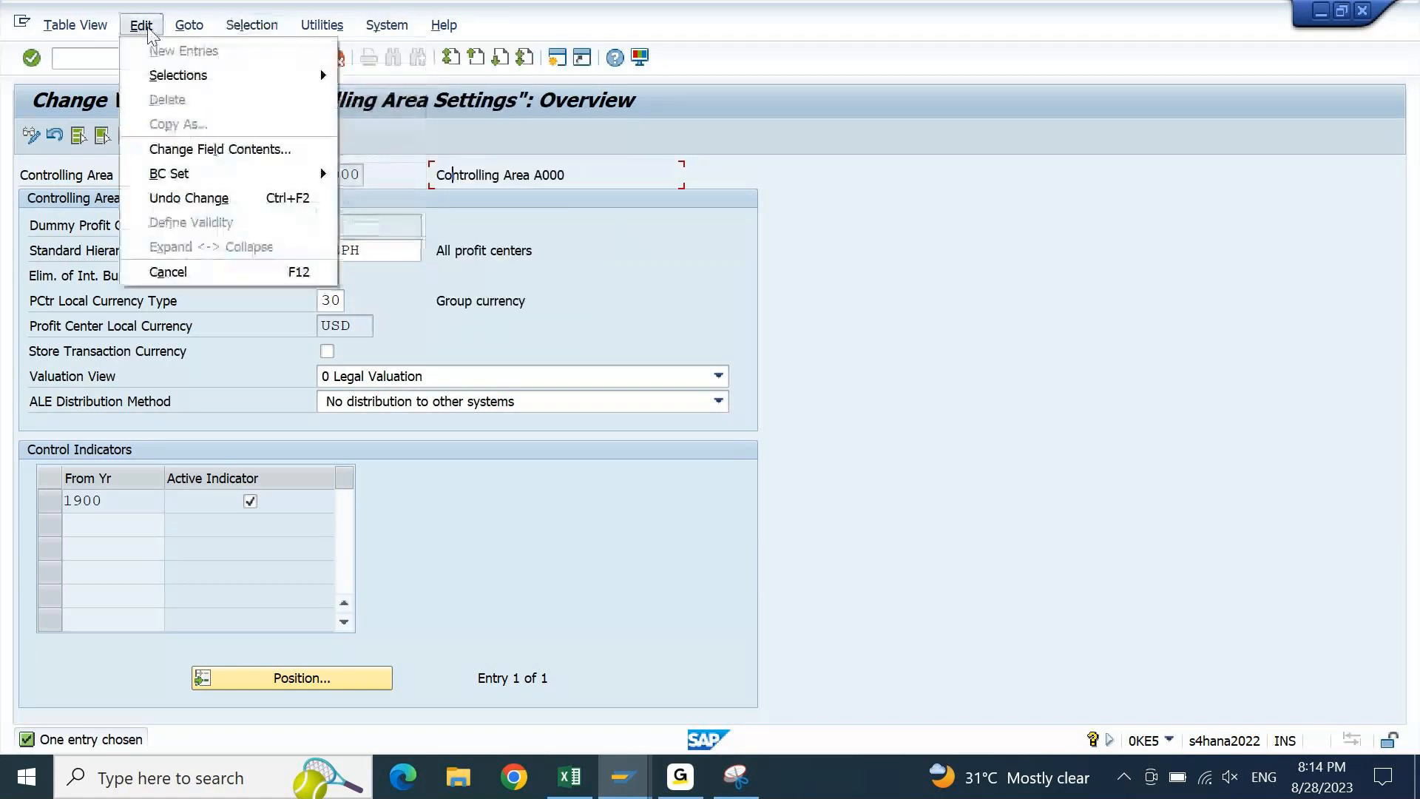
pyautogui.moveTo(97, 36)
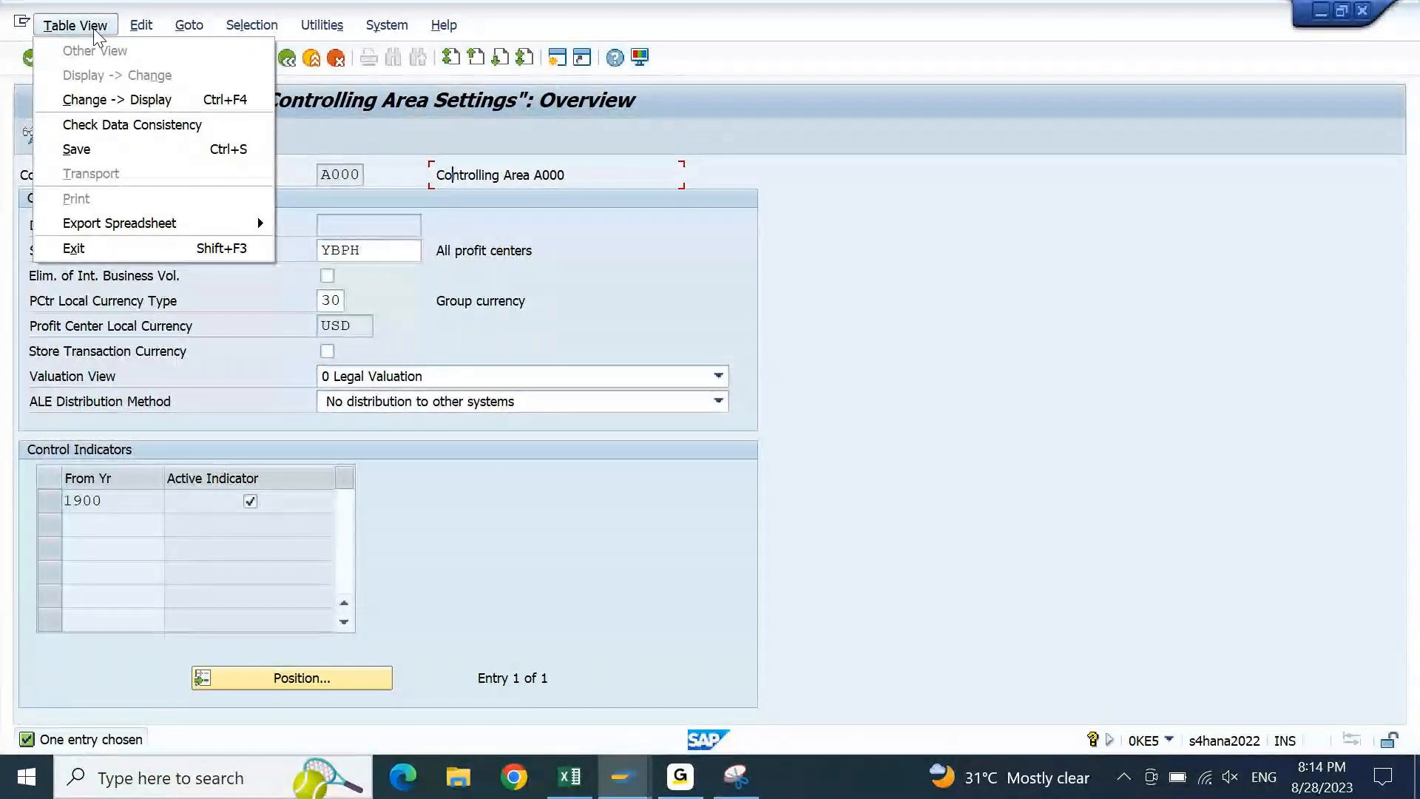
pyautogui.click(604, 241)
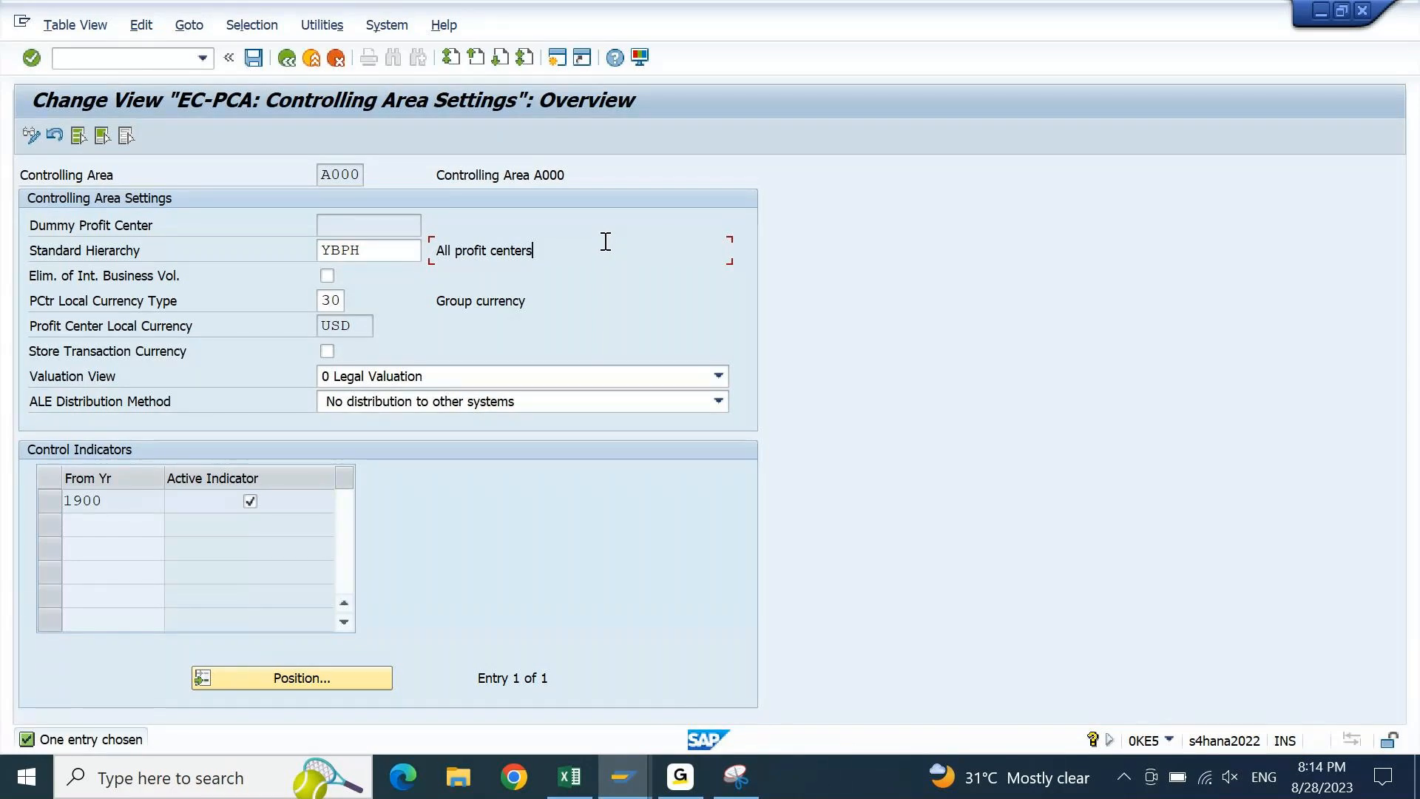
pyautogui.click(314, 59)
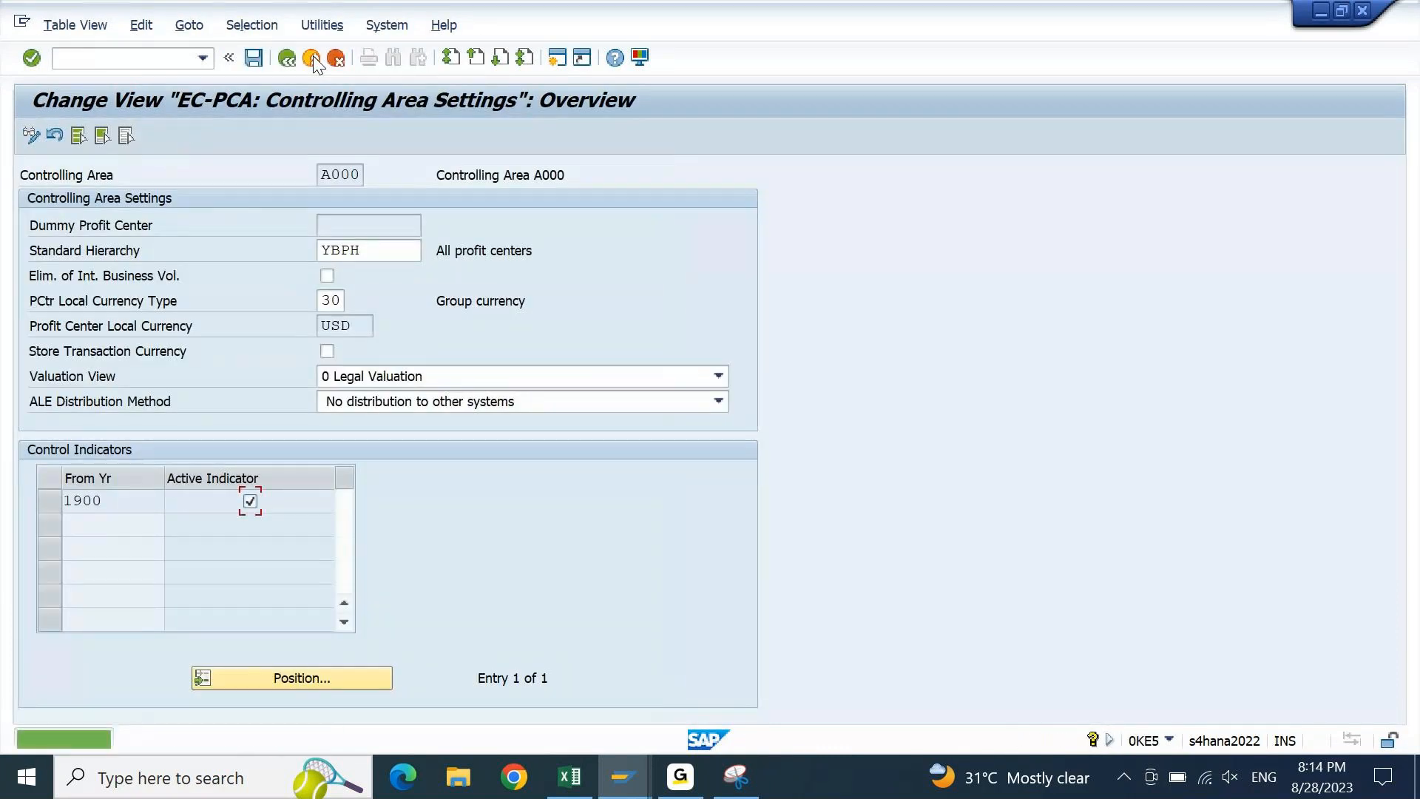
pyautogui.click(358, 174)
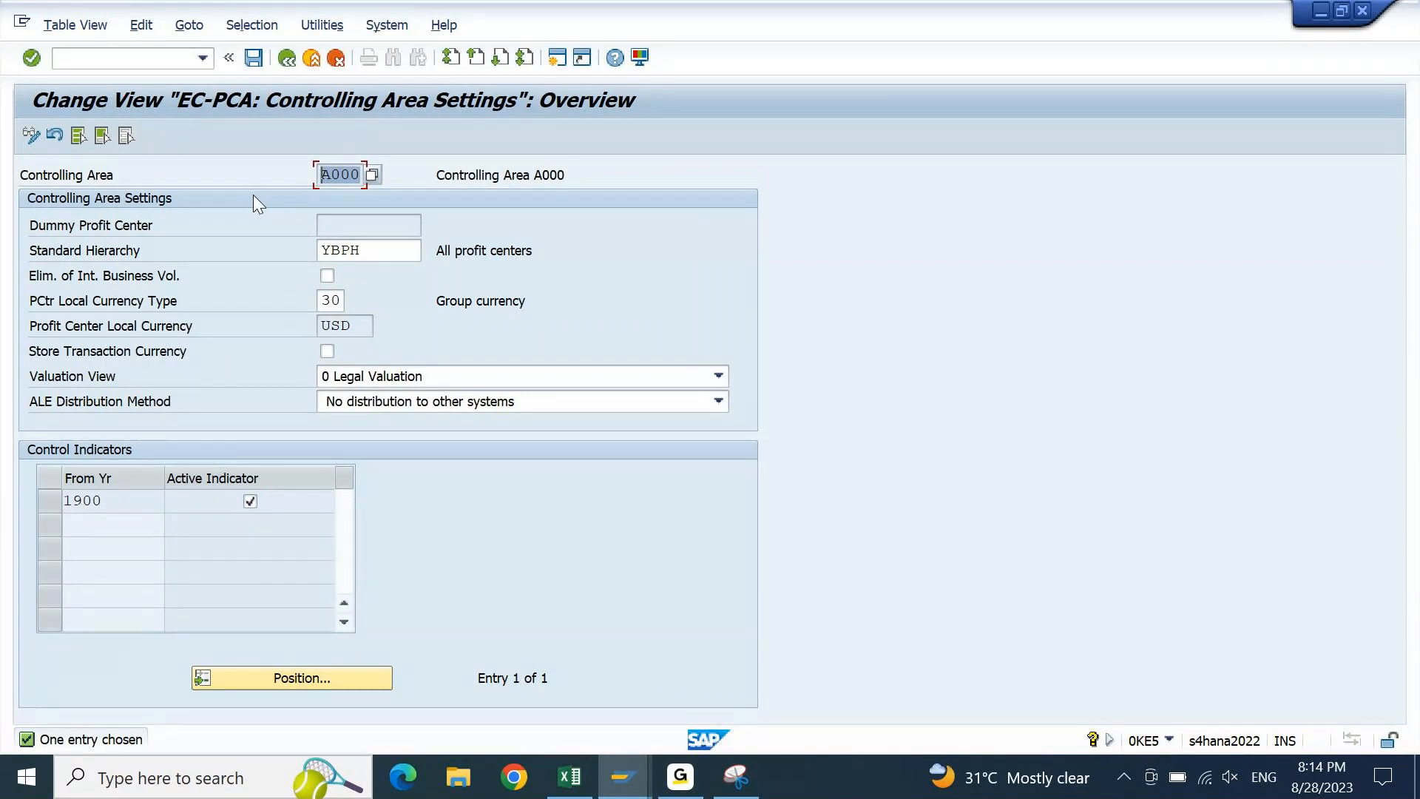
pyautogui.click(354, 174)
# Switch to Excel and begin a note in cell A2078: "In 0KE5, If we are unable to change/edit Controlling Area... We must set"
pyautogui.click(570, 777)
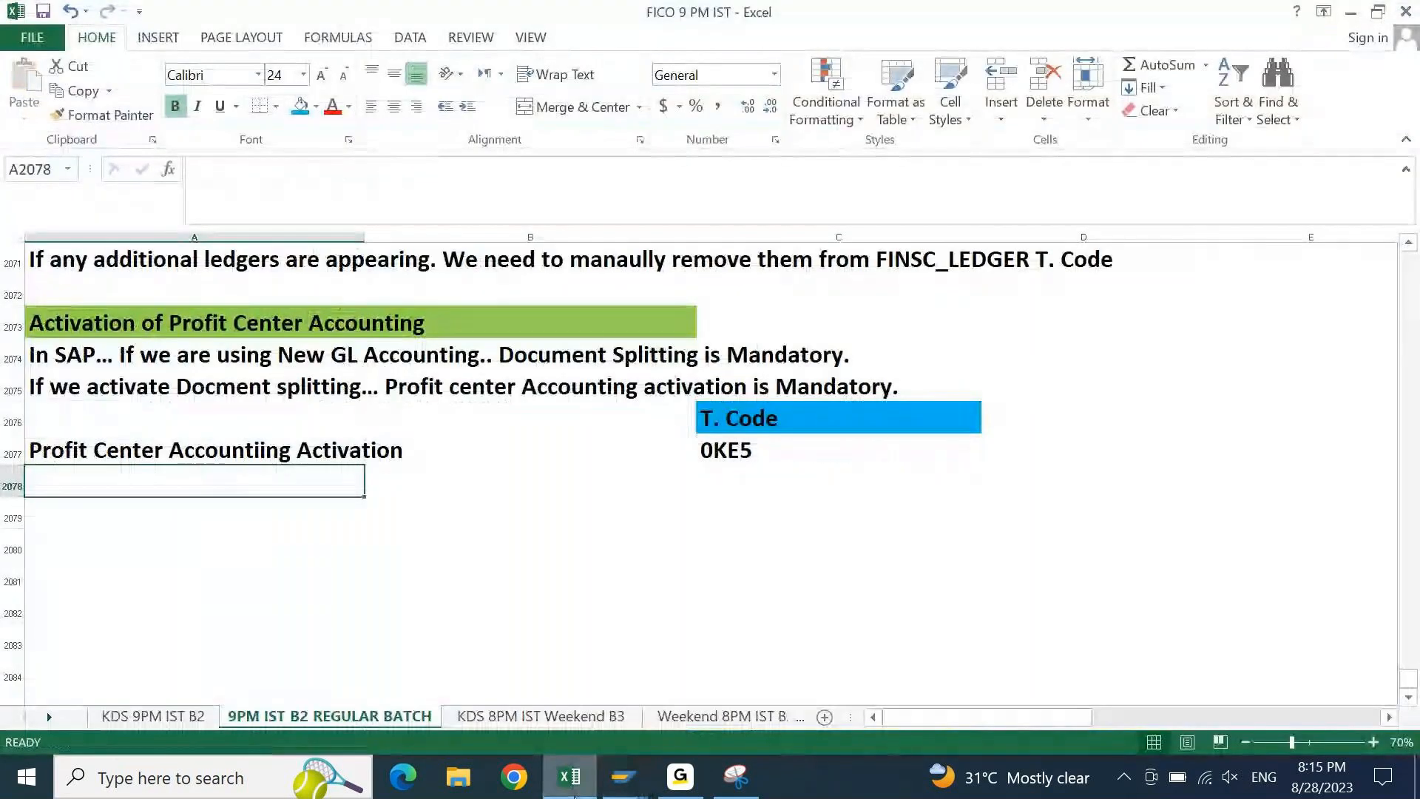
pyautogui.write('In 0KE')
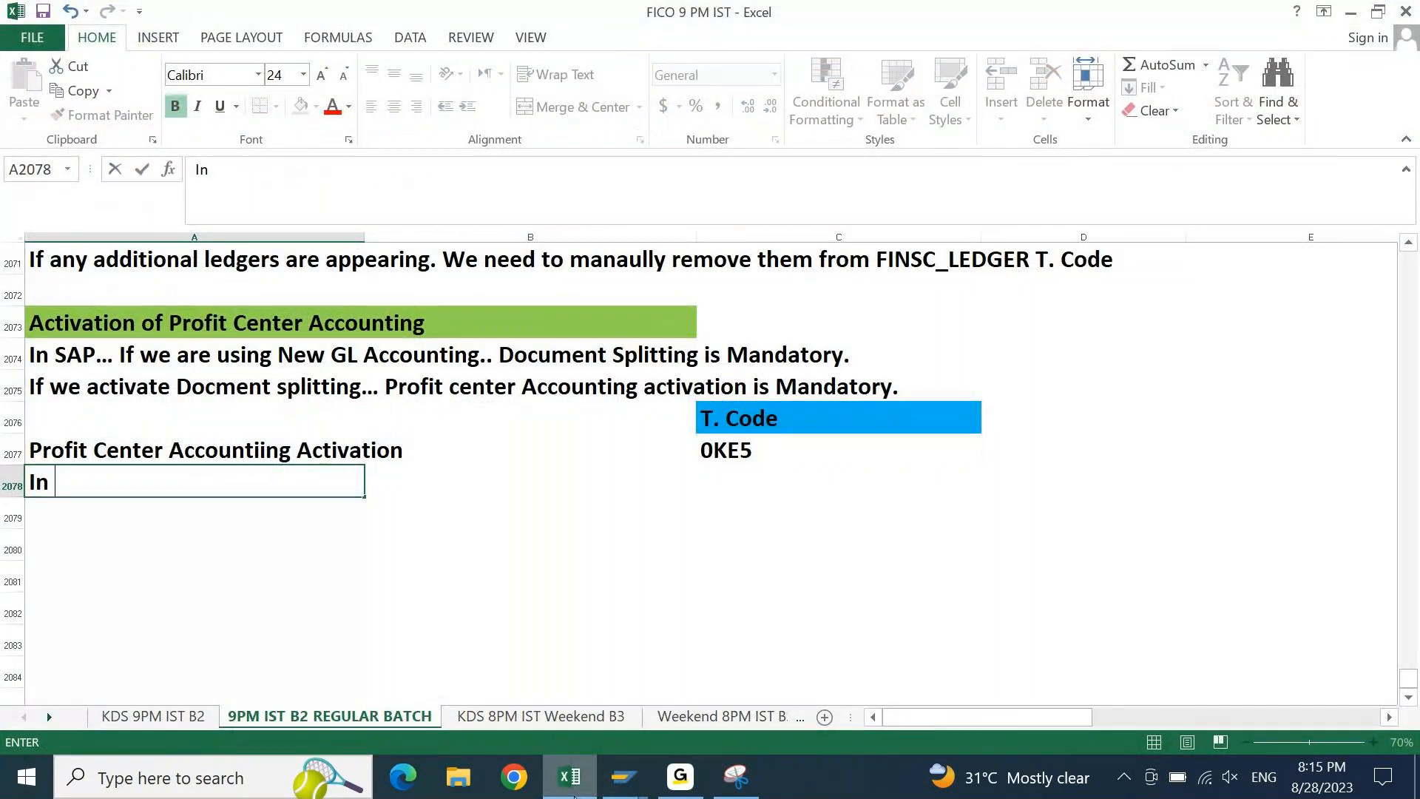
pyautogui.write('5')
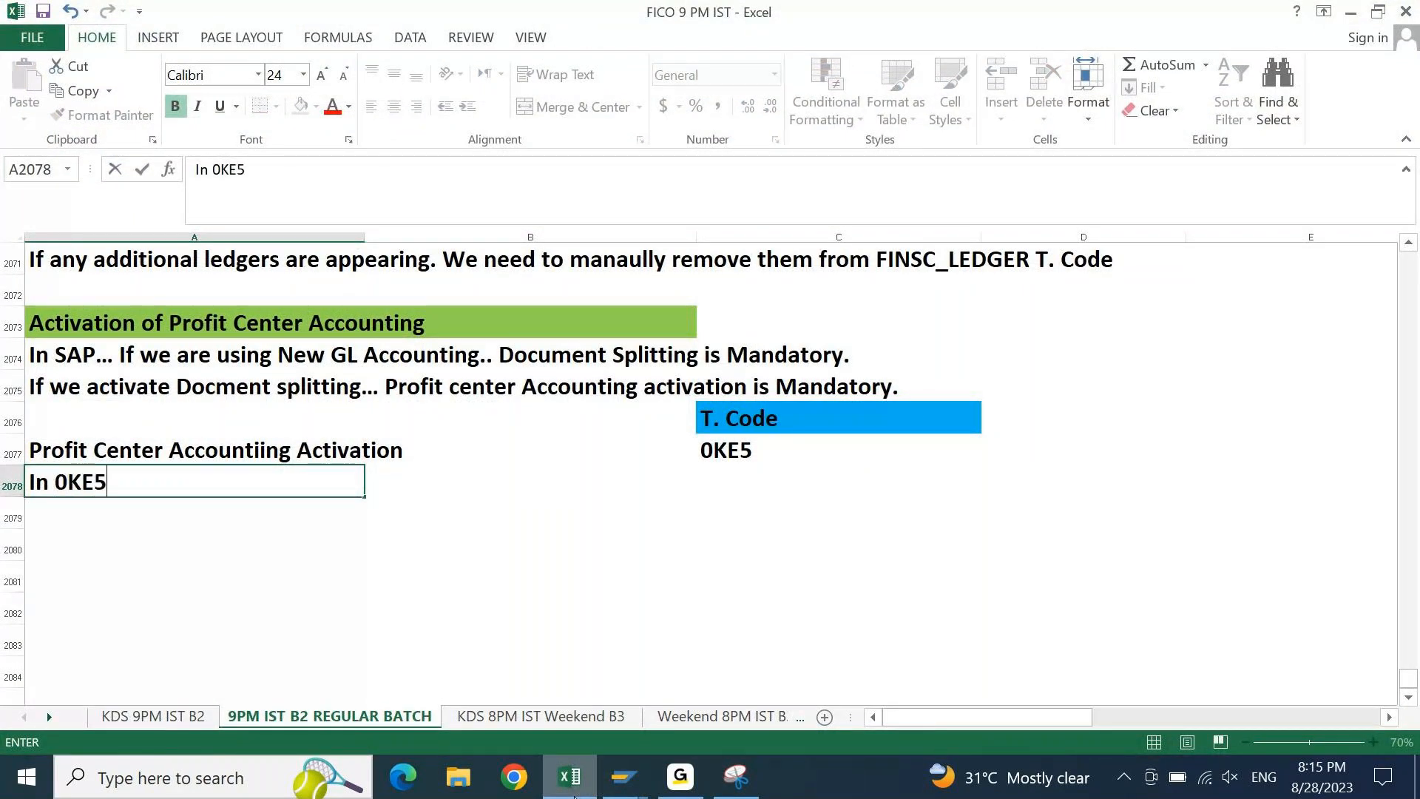
pyautogui.write(', If we ')
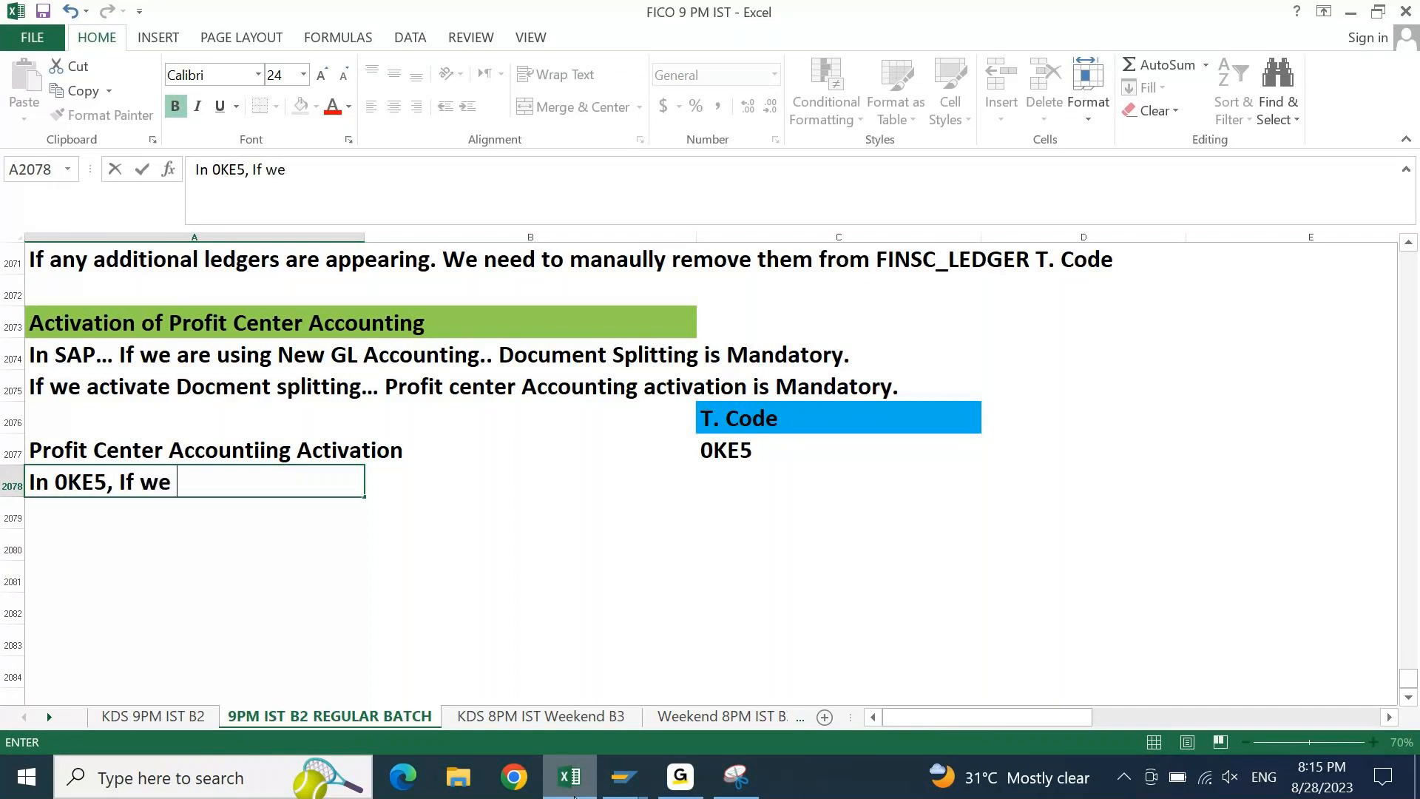
pyautogui.write('are unable to')
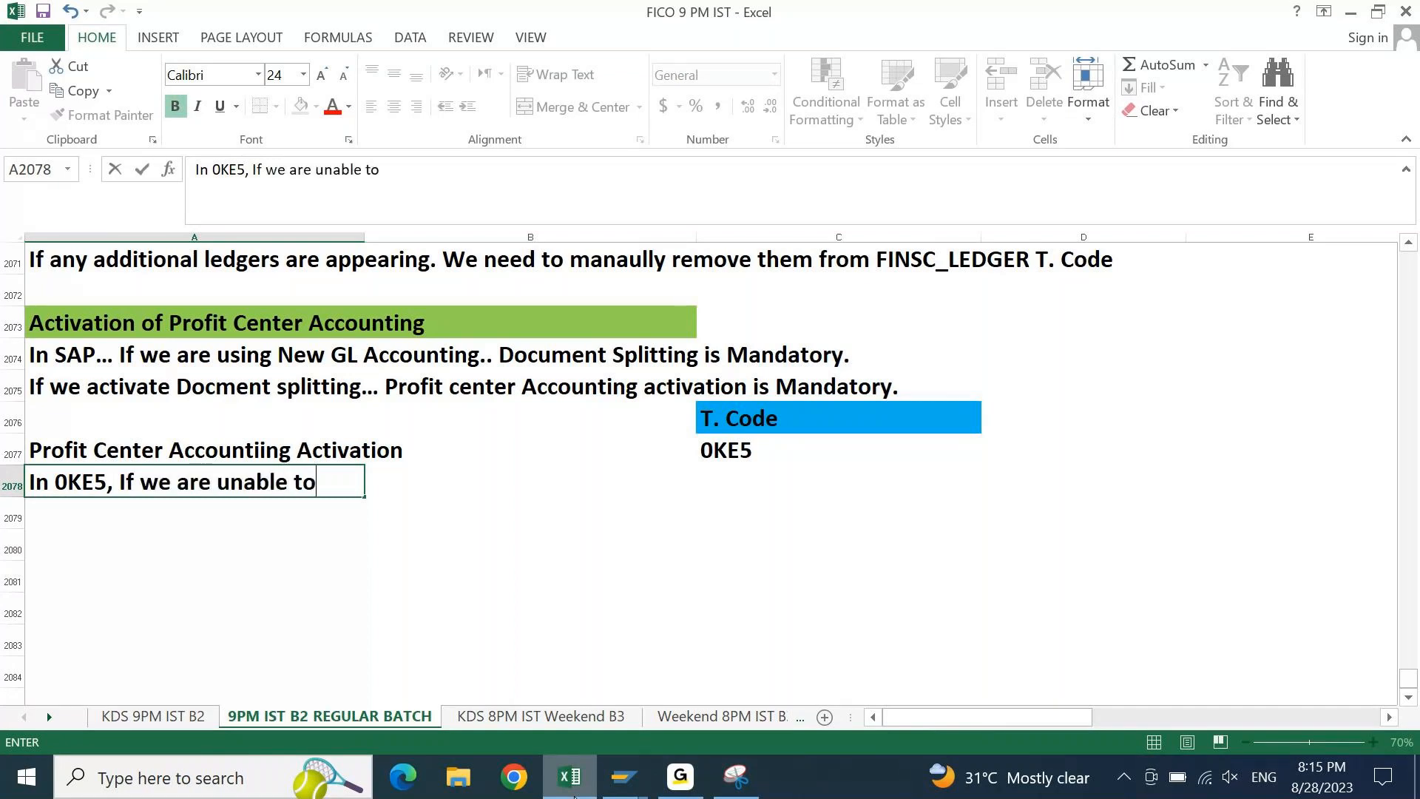
pyautogui.write(' chnage')
pyautogui.press('BackSpace')
pyautogui.press('BackSpace')
pyautogui.press('BackSpace')
pyautogui.press('BackSpace')
pyautogui.write('ange/')
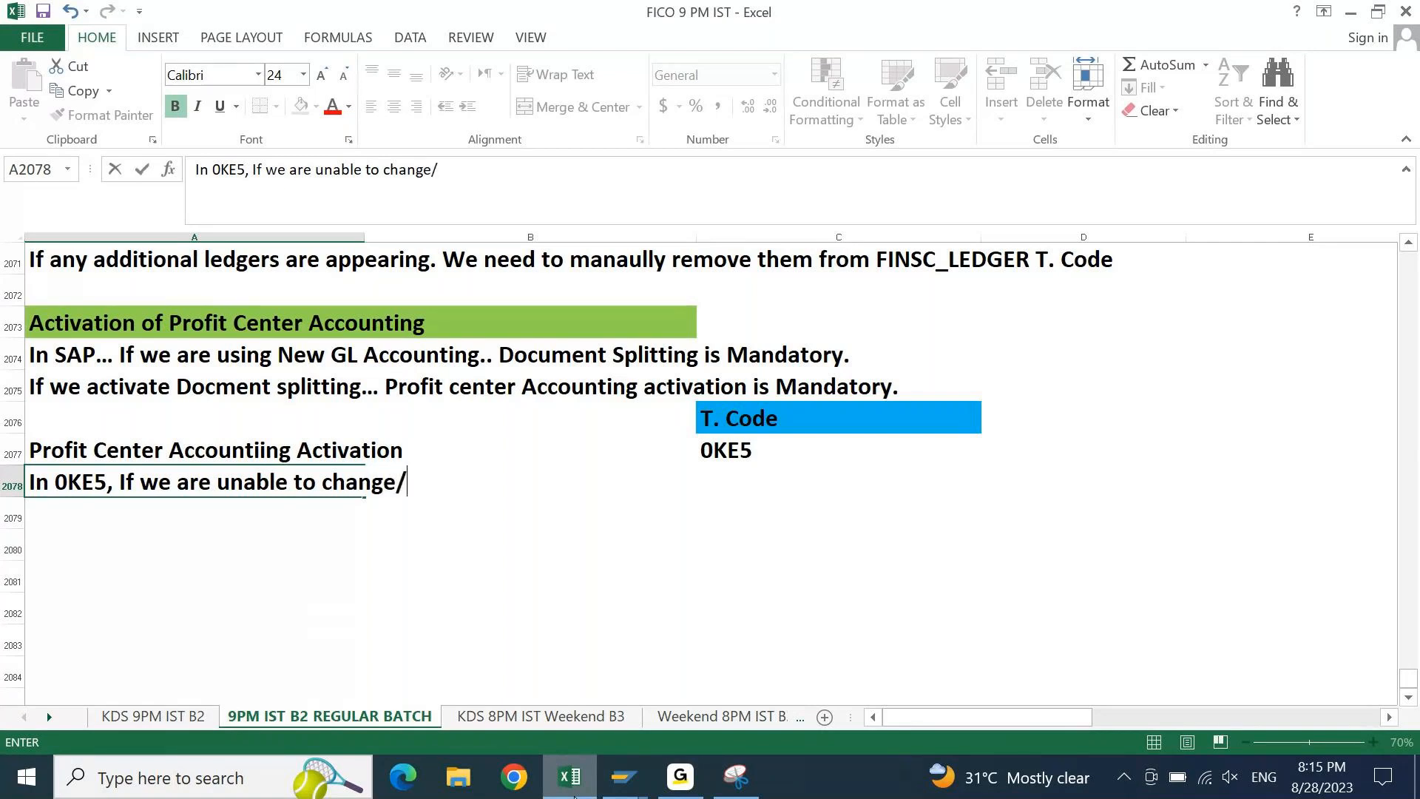
pyautogui.write('edit COntrolling Ae')
pyautogui.press('BackSpace')
pyautogui.write('rea... We must set')
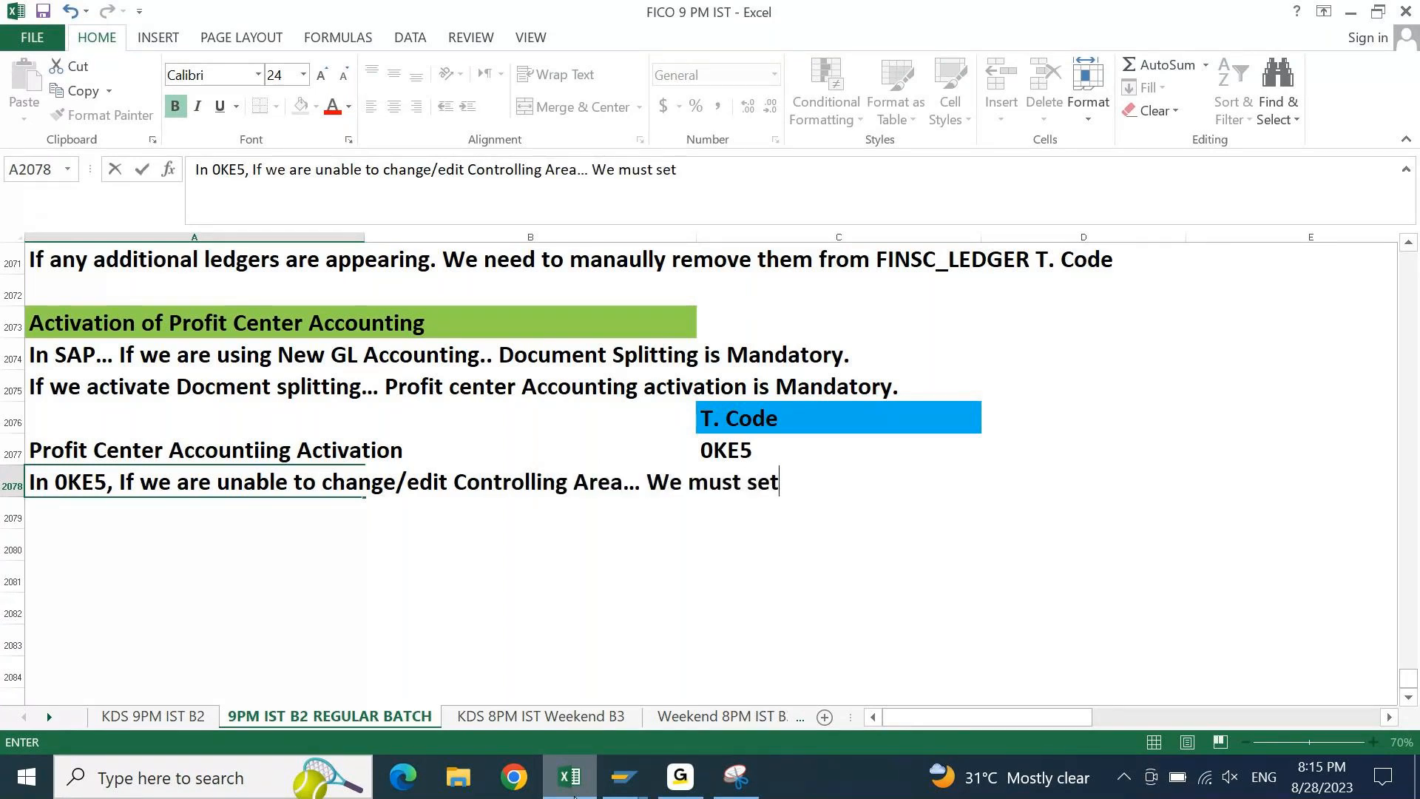
# Complete the note in cell A2078 with "our controlling area by using T. Code: OKKS"
pyautogui.write(' our controllong')
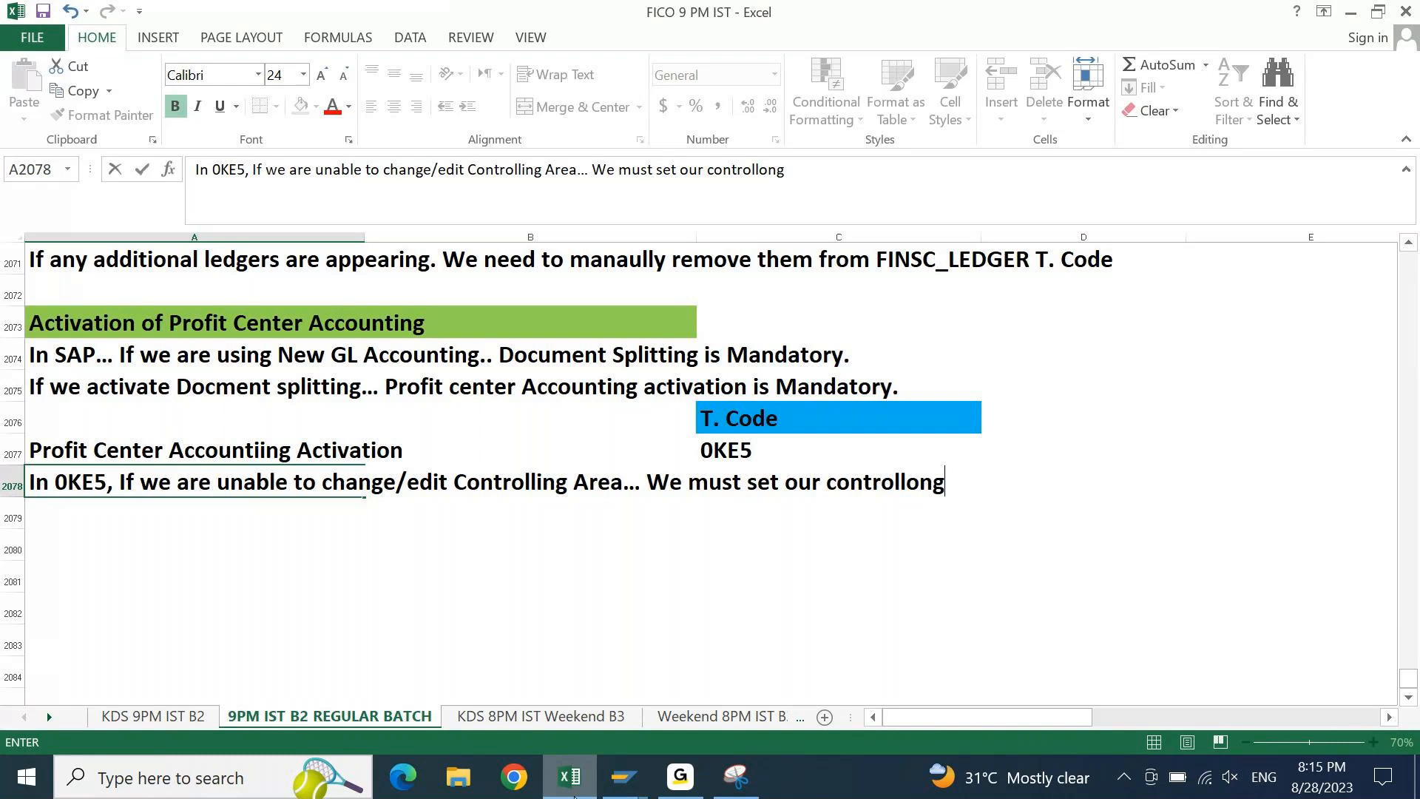
pyautogui.press('BackSpace')
pyautogui.press('BackSpace')
pyautogui.press('BackSpace')
pyautogui.press('BackSpace')
pyautogui.write('ing area ')
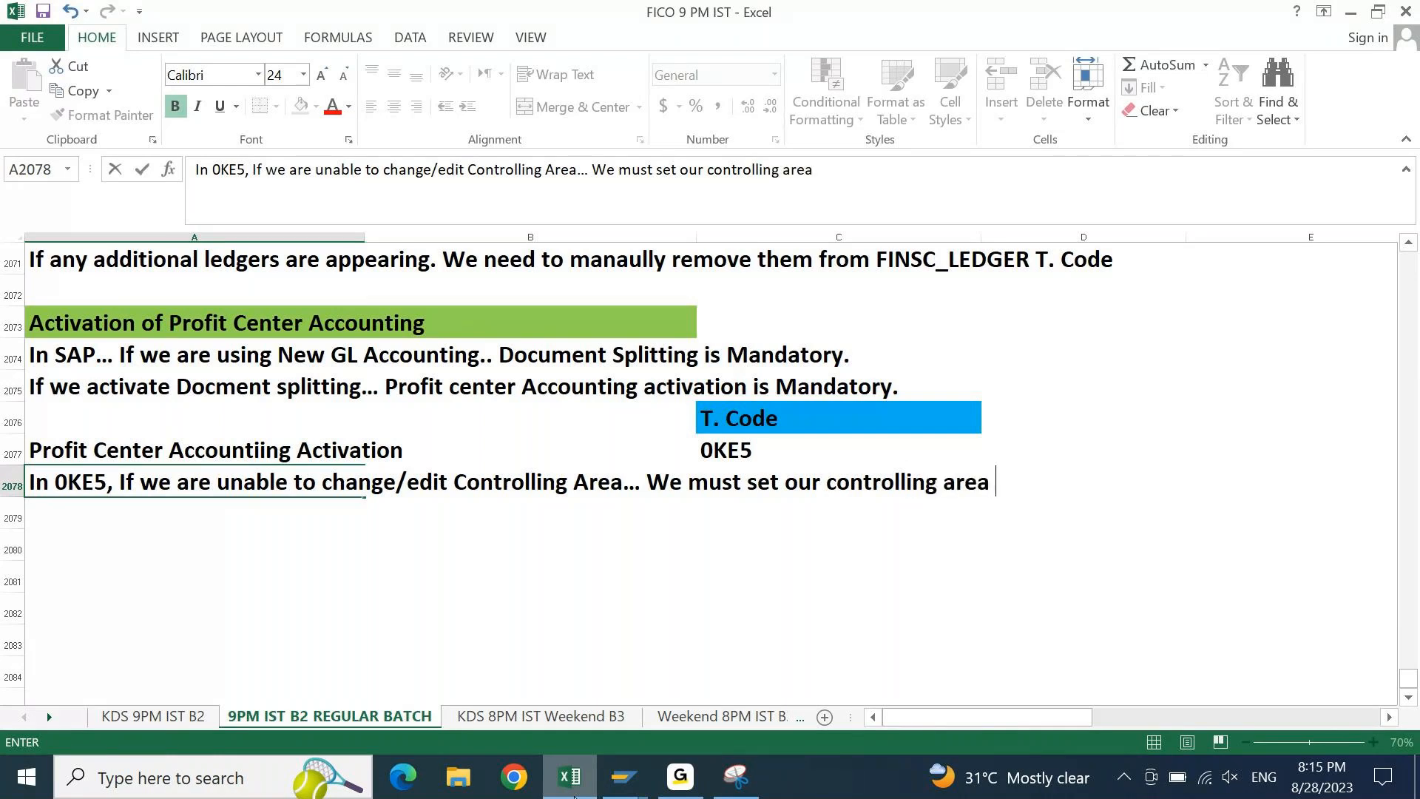
pyautogui.write('by sing')
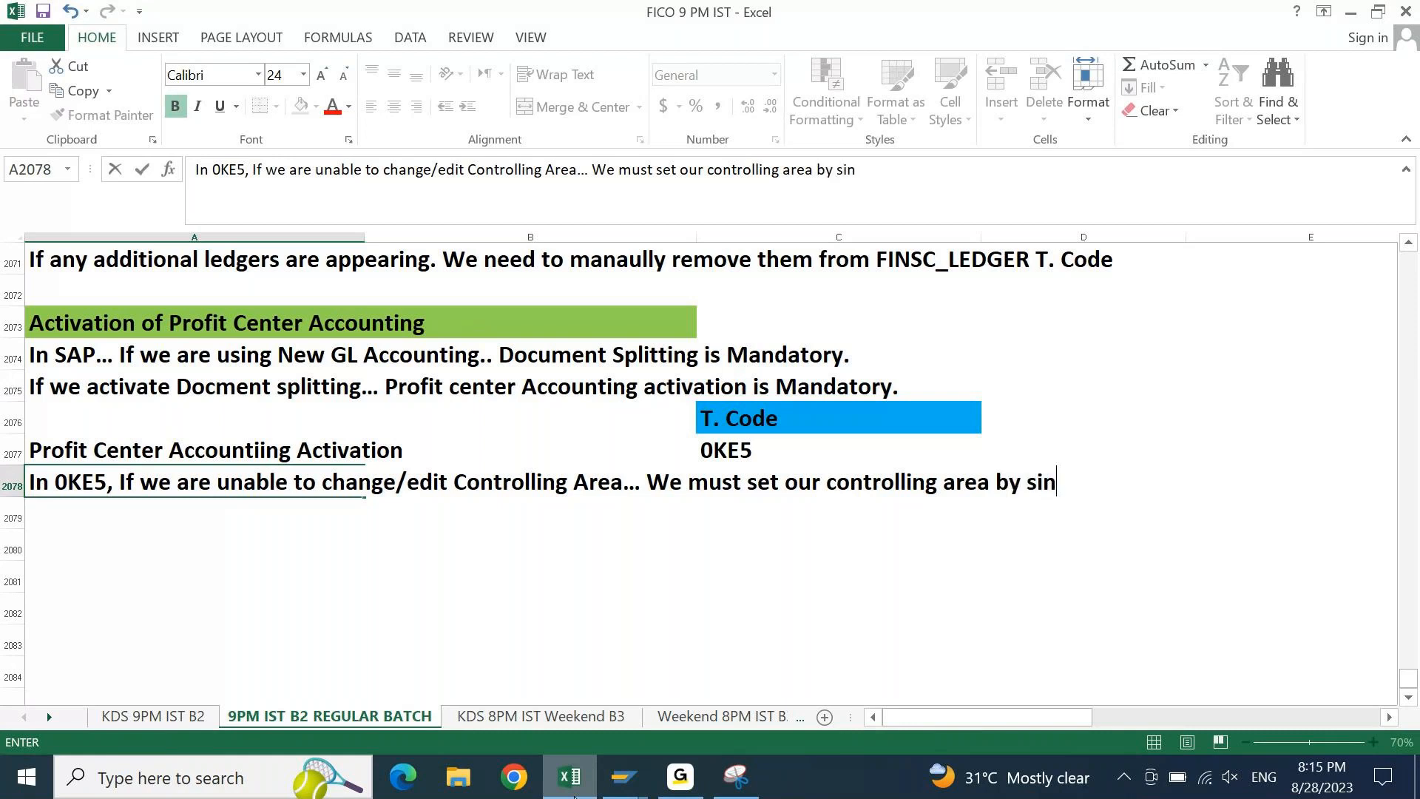
pyautogui.press('BackSpace')
pyautogui.press('BackSpace')
pyautogui.press('BackSpace')
pyautogui.press('BackSpace')
pyautogui.write('using T. Cid')
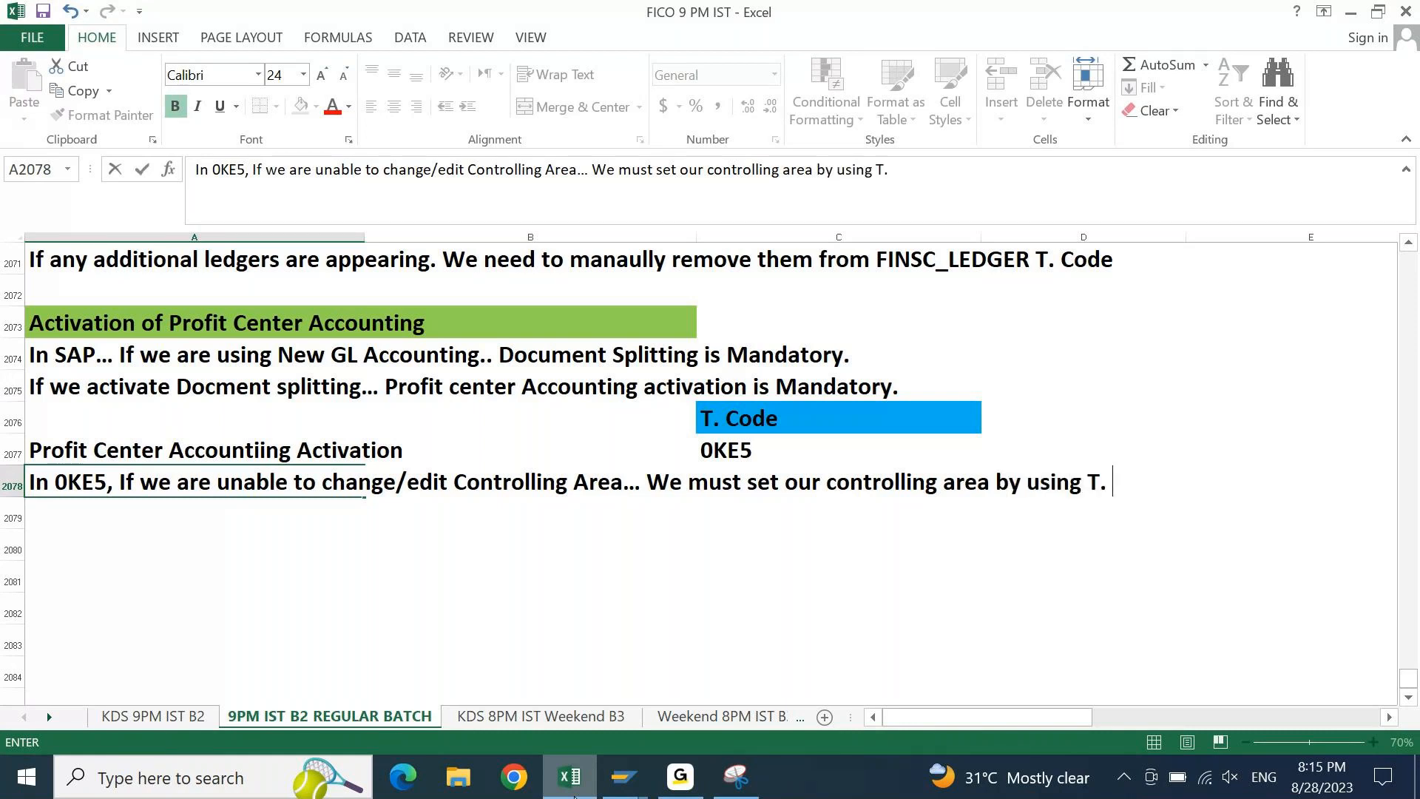
pyautogui.press('BackSpace')
pyautogui.press('BackSpace')
pyautogui.write('ode: ')
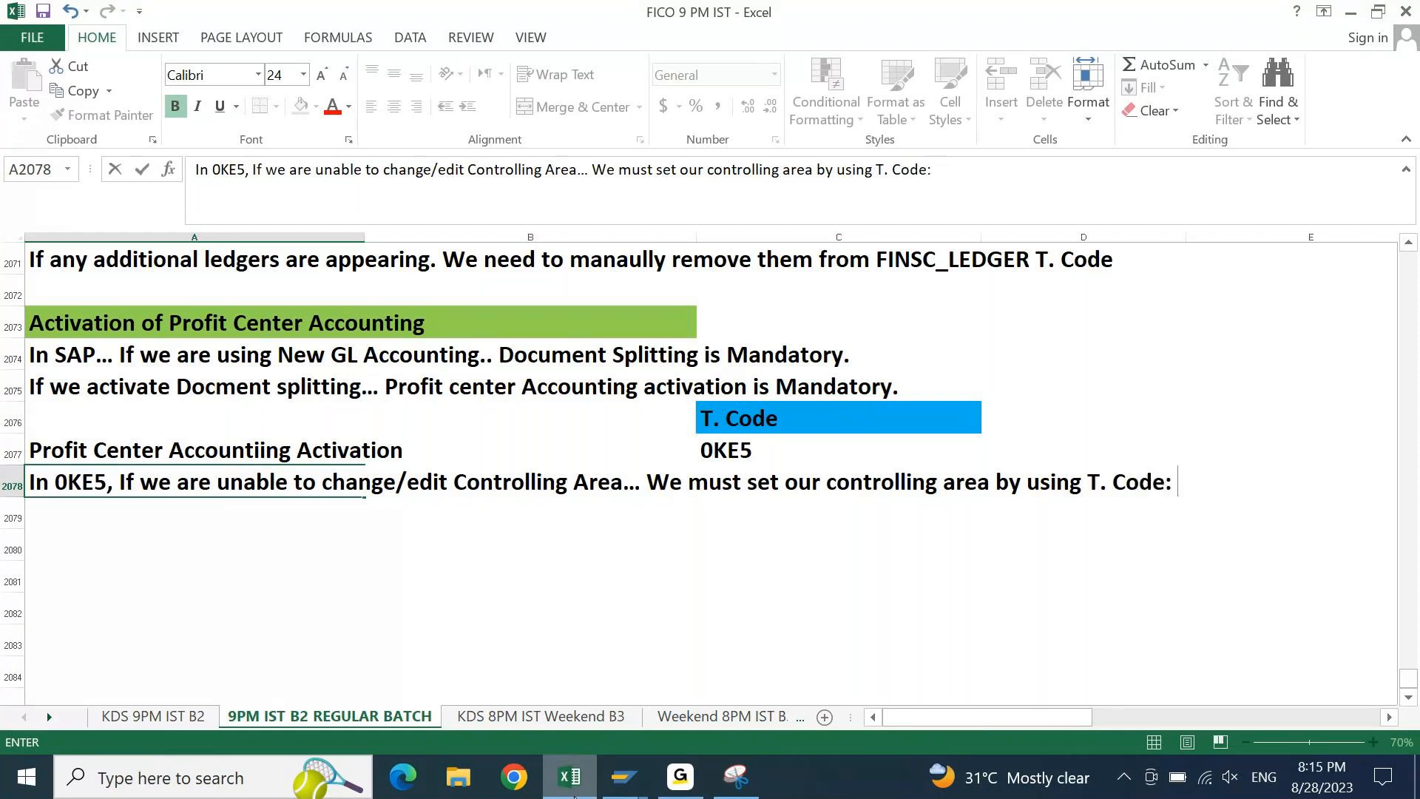
pyautogui.write('OKKS')
pyautogui.press('Return')
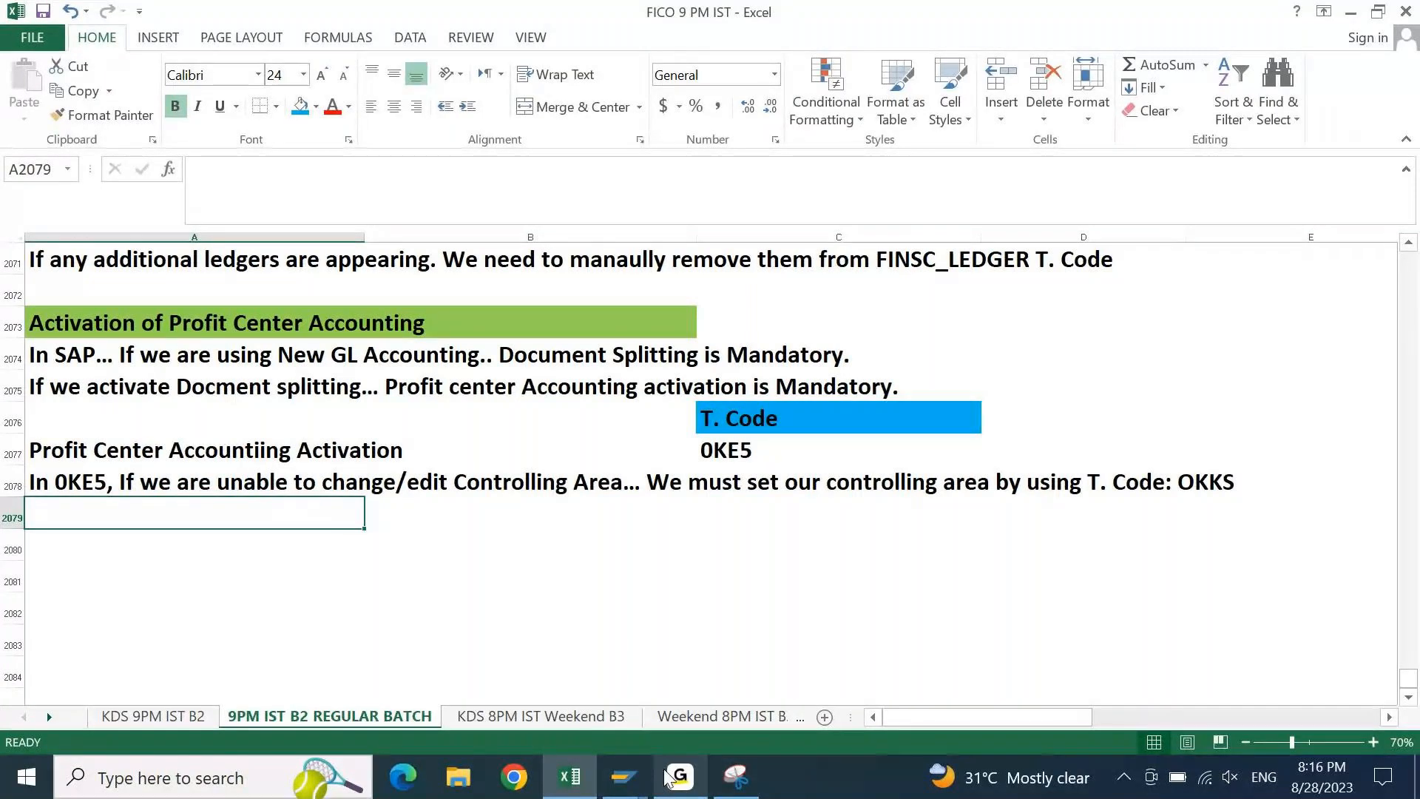
# Switch to SAP, run transaction OKKS and set the controlling area to 9BMW
pyautogui.click(624, 777)
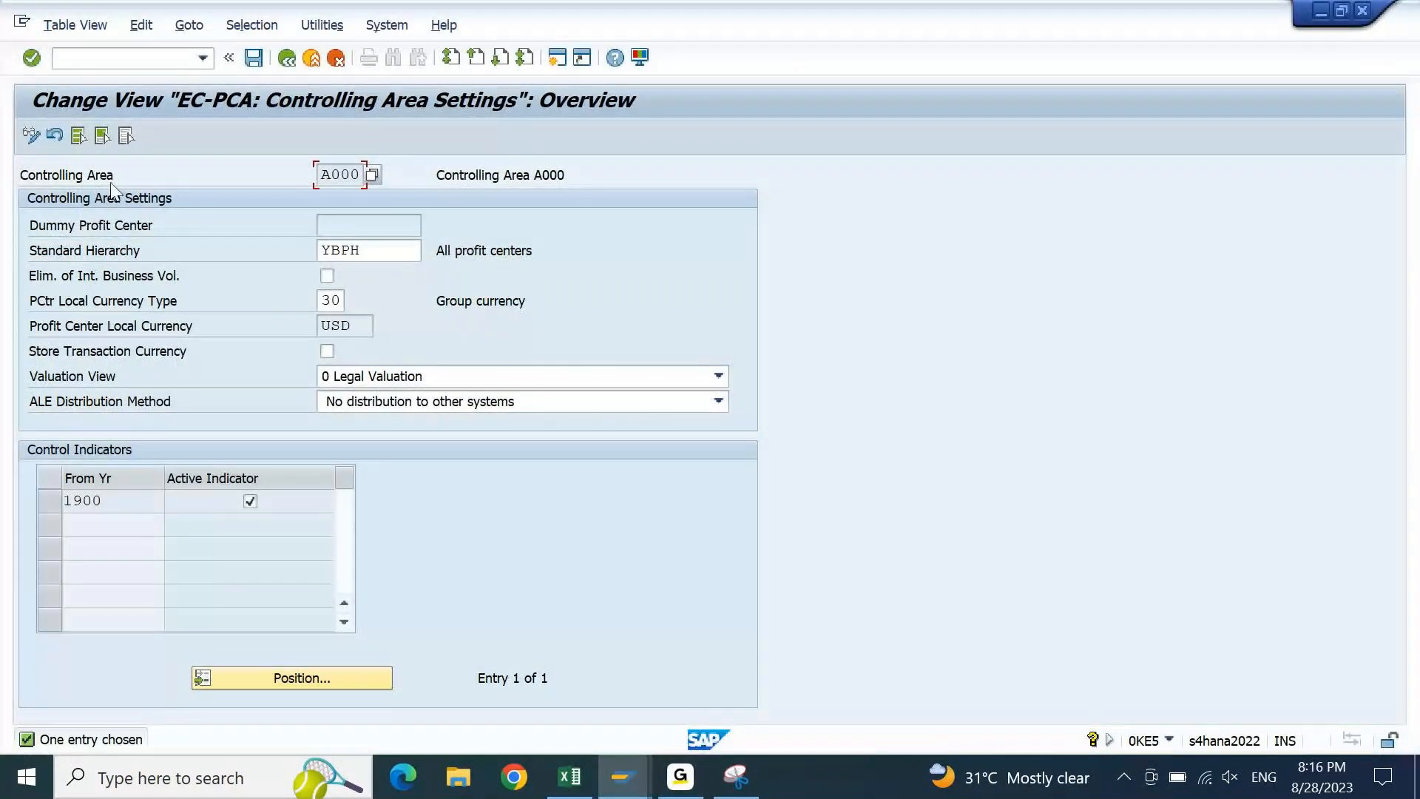
pyautogui.click(130, 60)
pyautogui.write('/n')
pyautogui.press('Return')
pyautogui.write('OKKS')
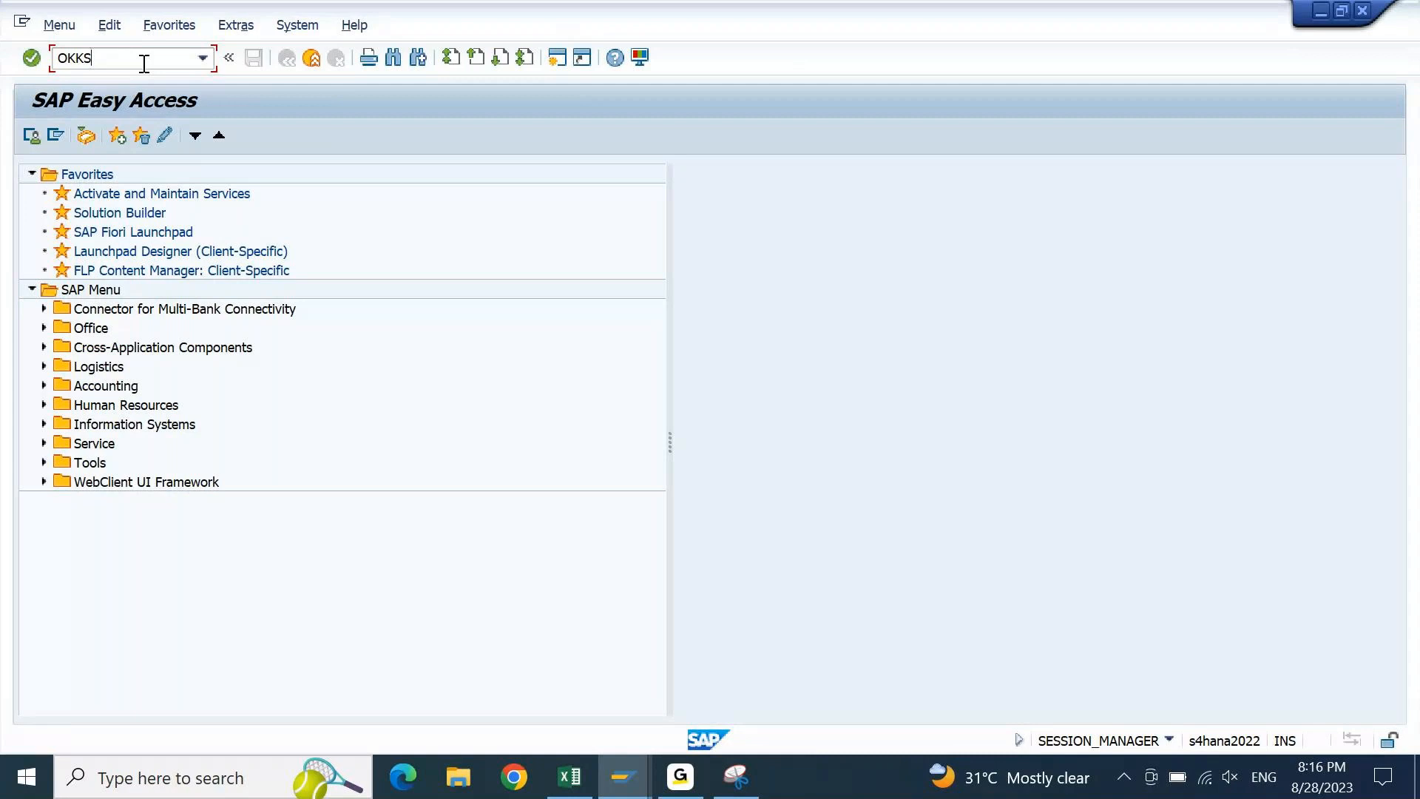
pyautogui.press('Return')
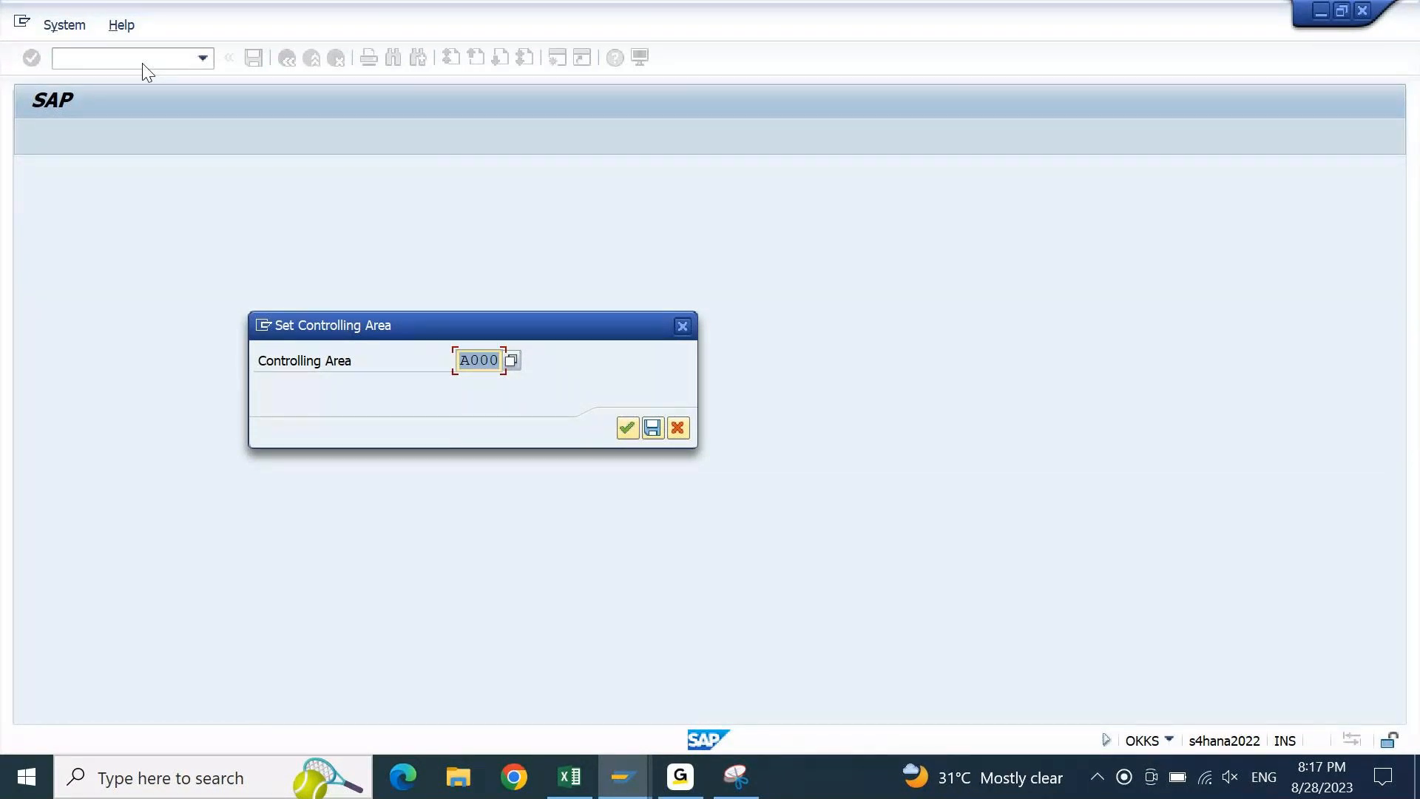
pyautogui.write('9BMW')
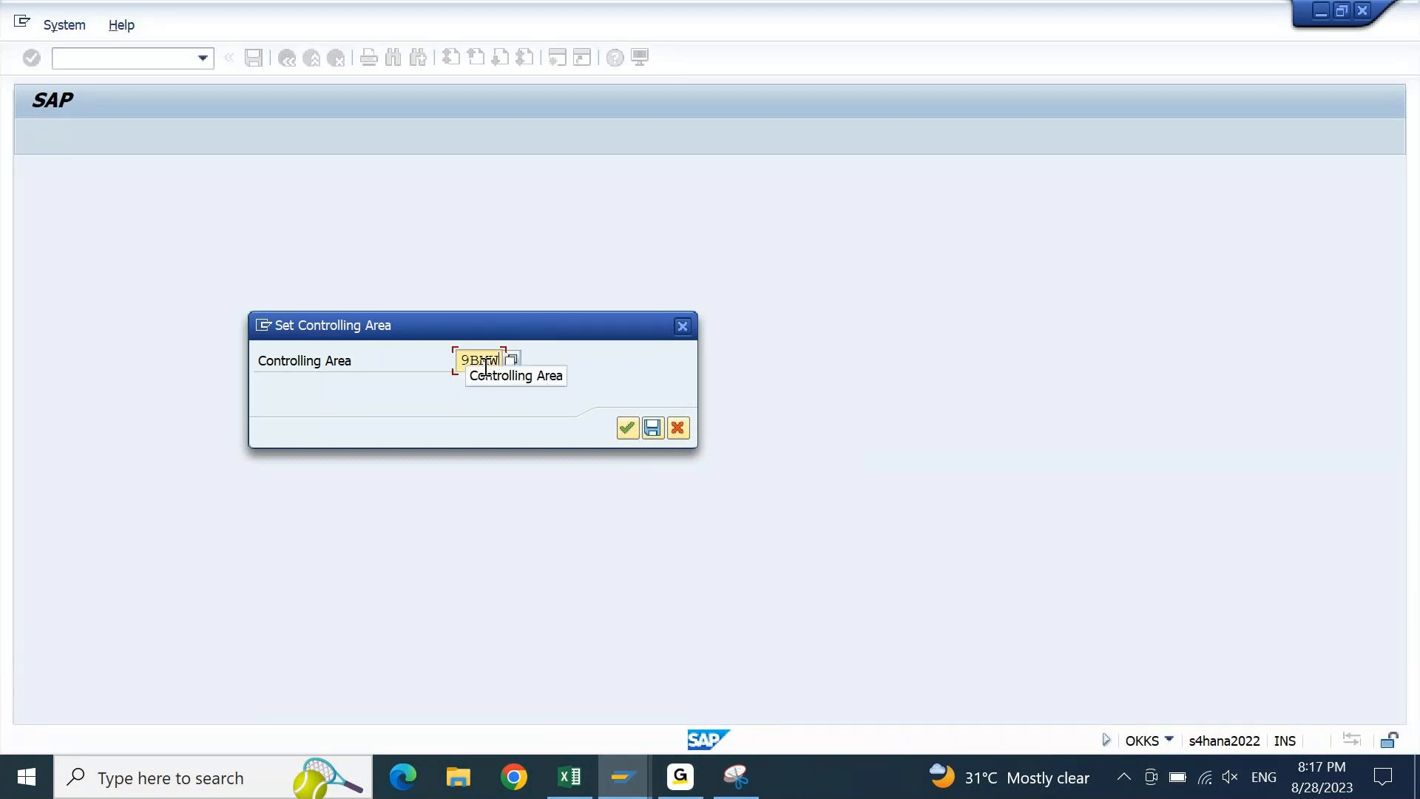
pyautogui.click(627, 428)
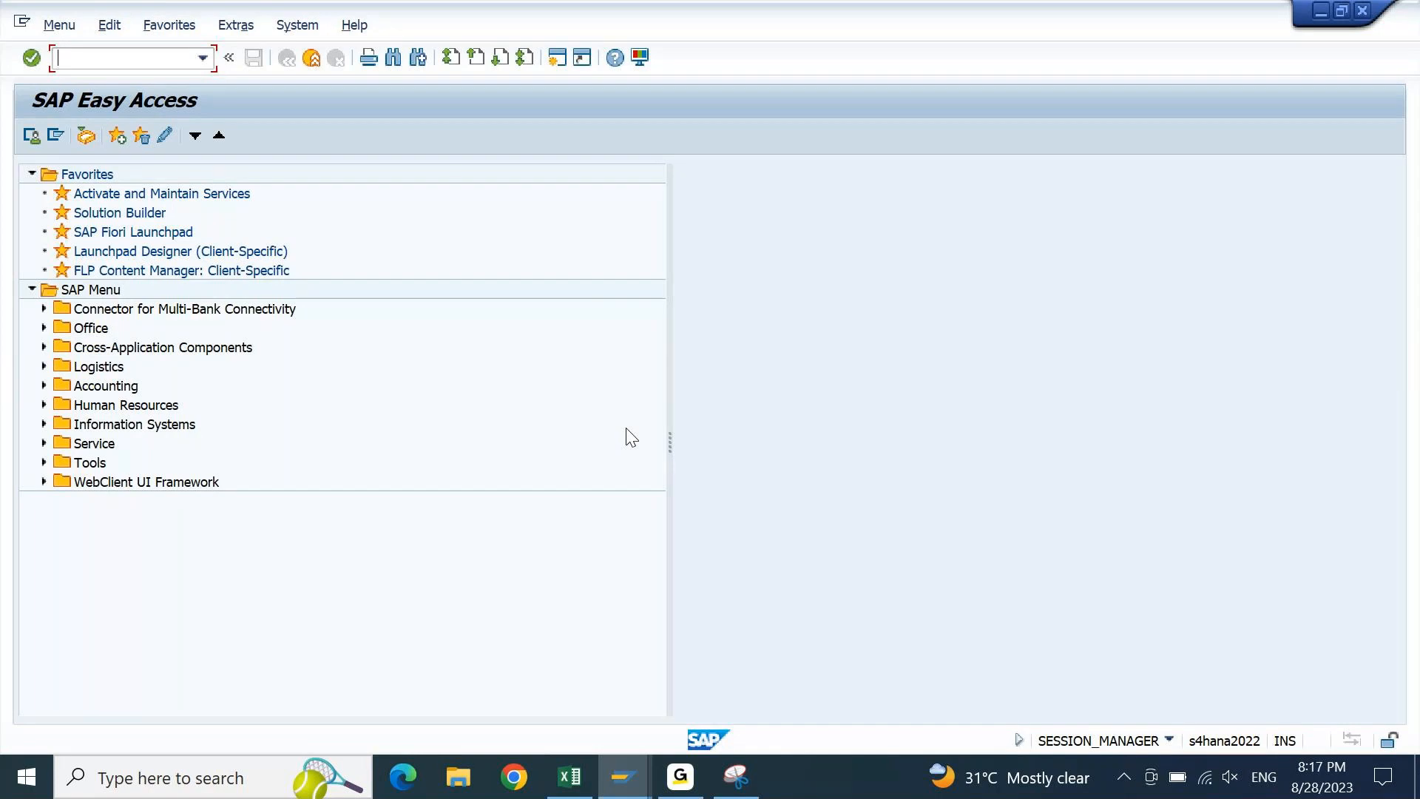
# Run transaction 0KE5 again to open the EC-PCA settings of controlling area 9BMW at the standard hierarchy
pyautogui.write('/n')
pyautogui.press('Down')
pyautogui.press('Return')
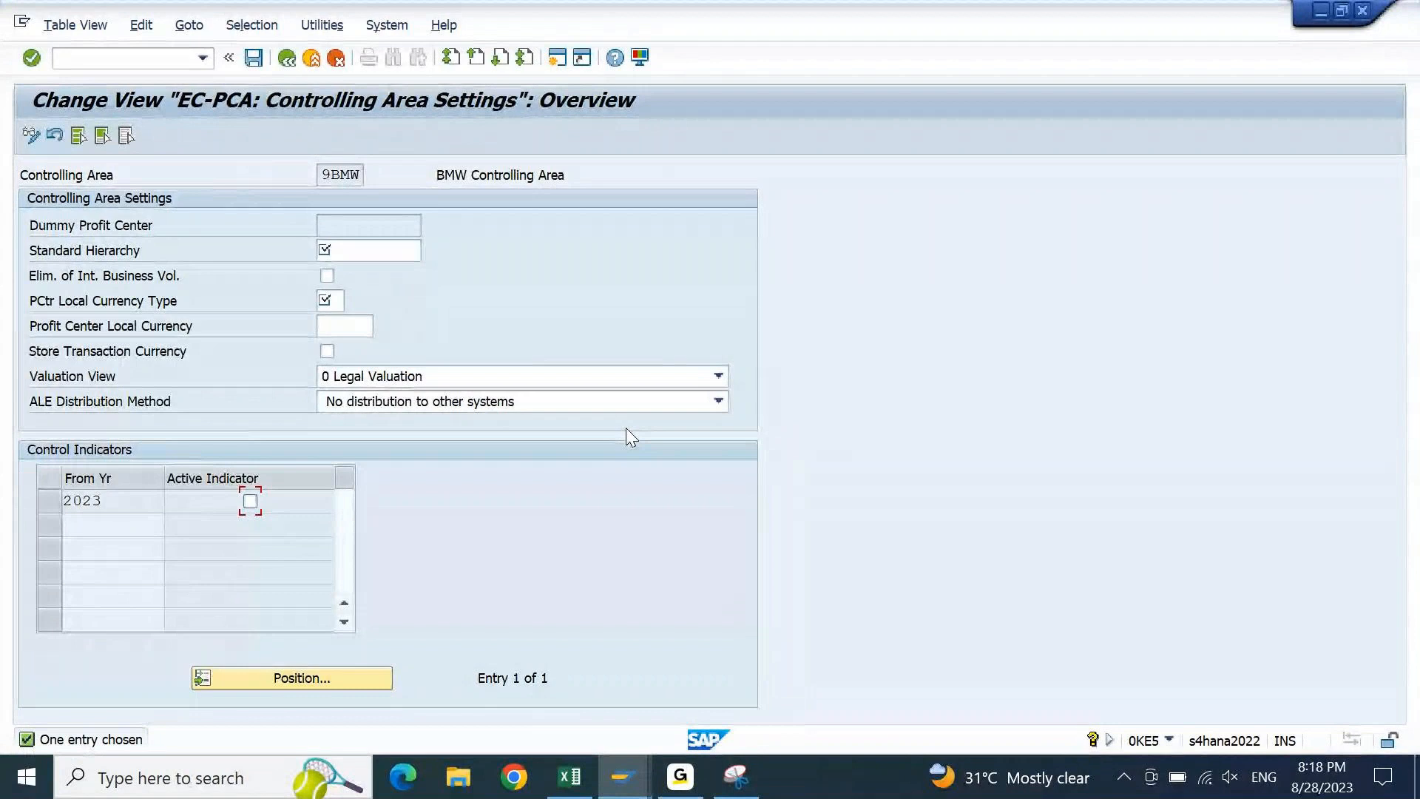
pyautogui.doubleClick(358, 177)
pyautogui.click(422, 254)
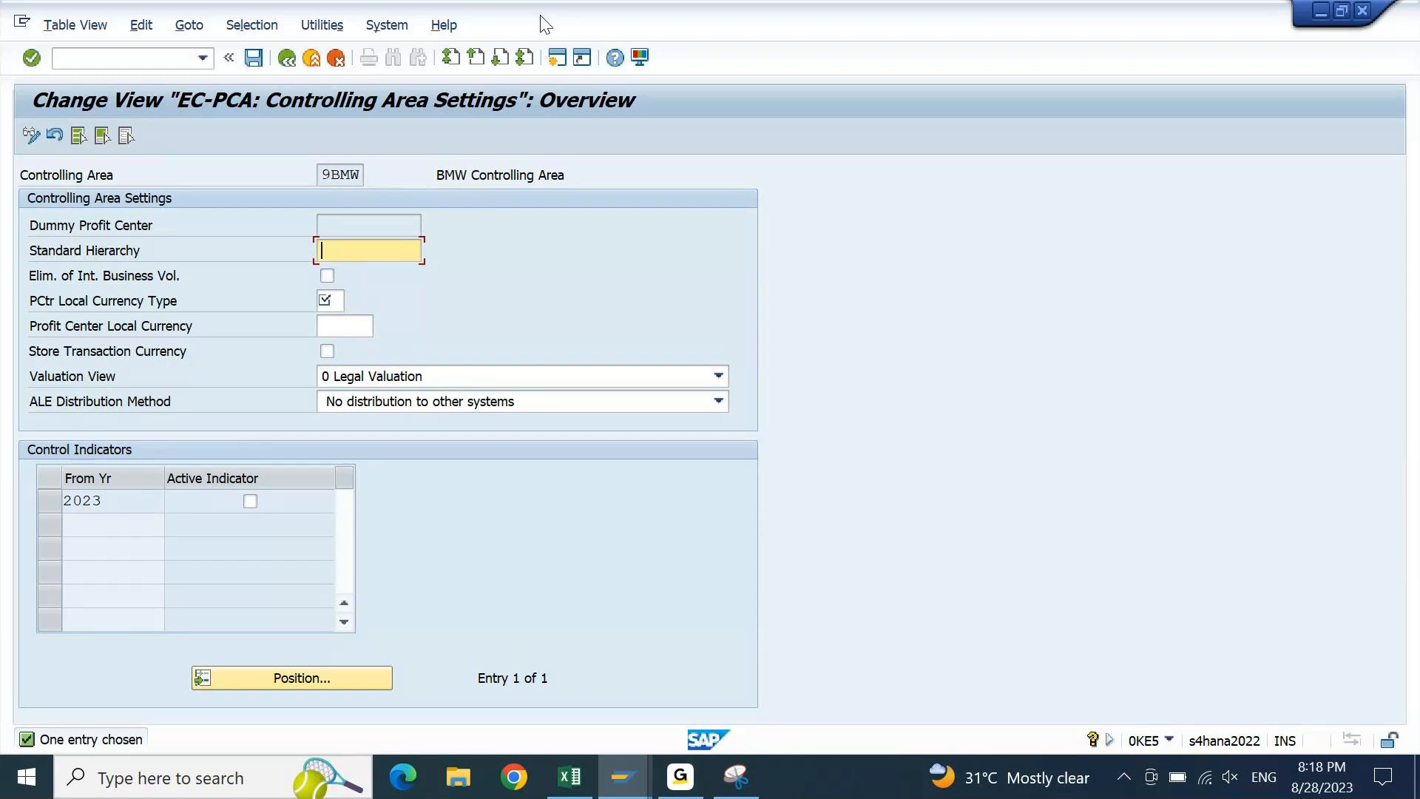
# In a new session, run transaction OKKP and display the basic data details of controlling area 9BMW
pyautogui.click(557, 63)
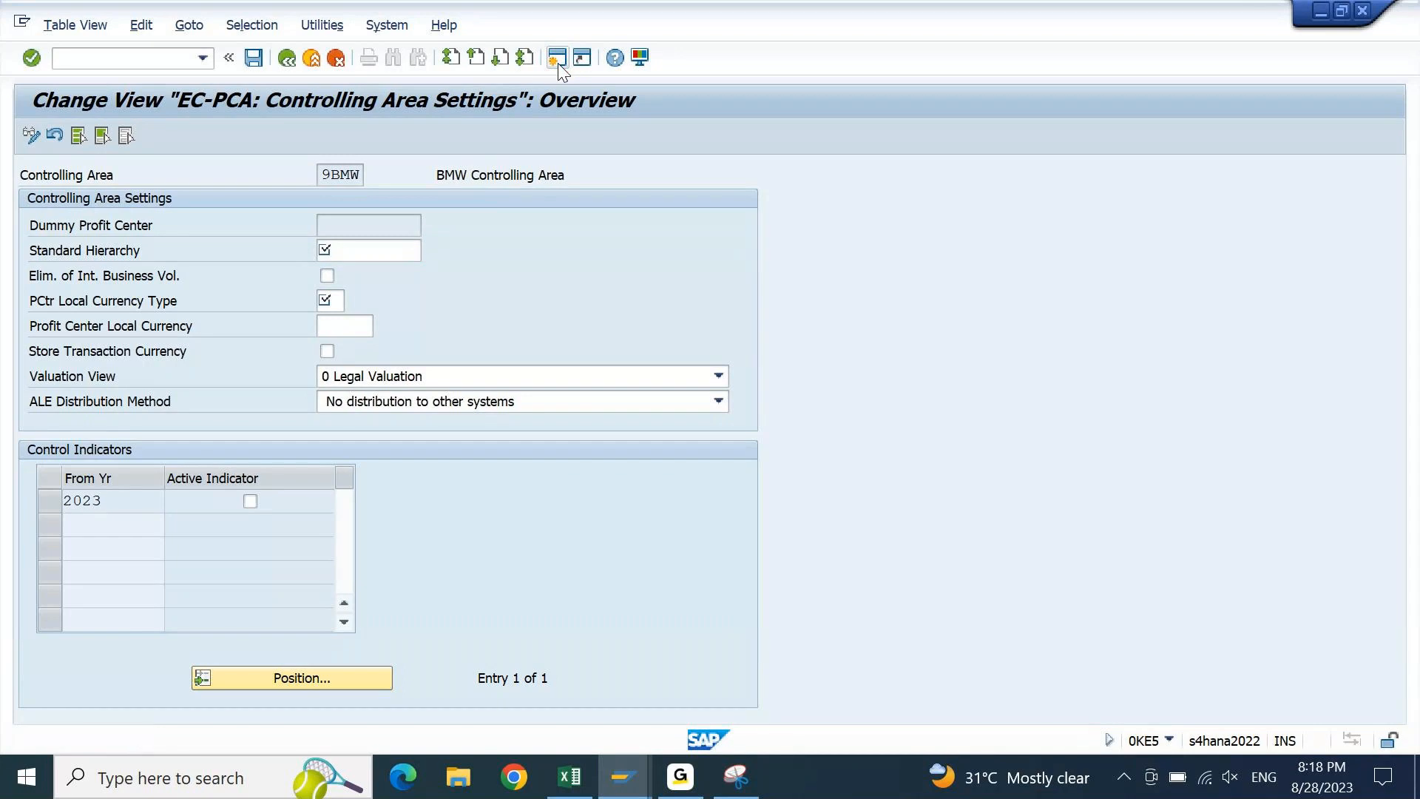
pyautogui.write('OKKP')
pyautogui.press('Return')
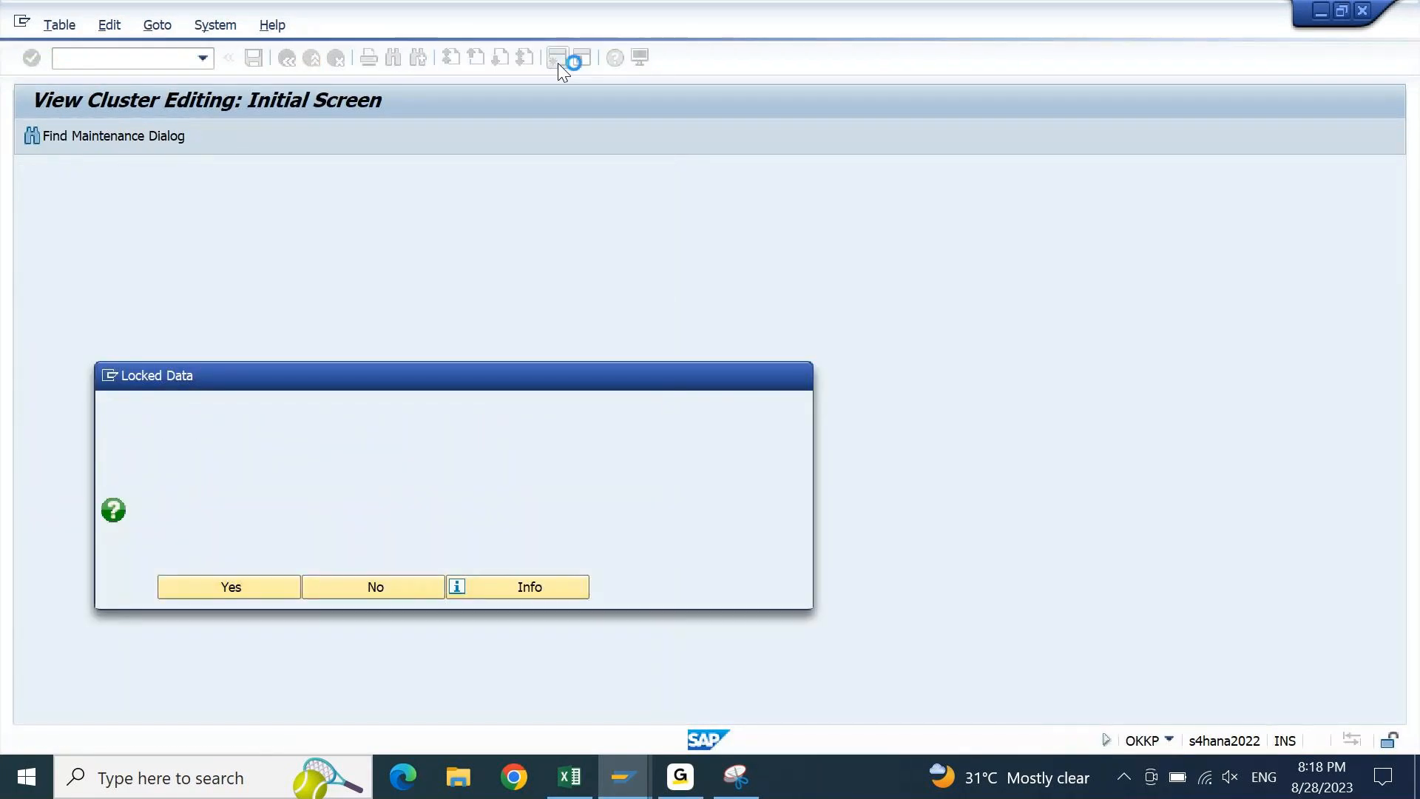
pyautogui.press('Return')
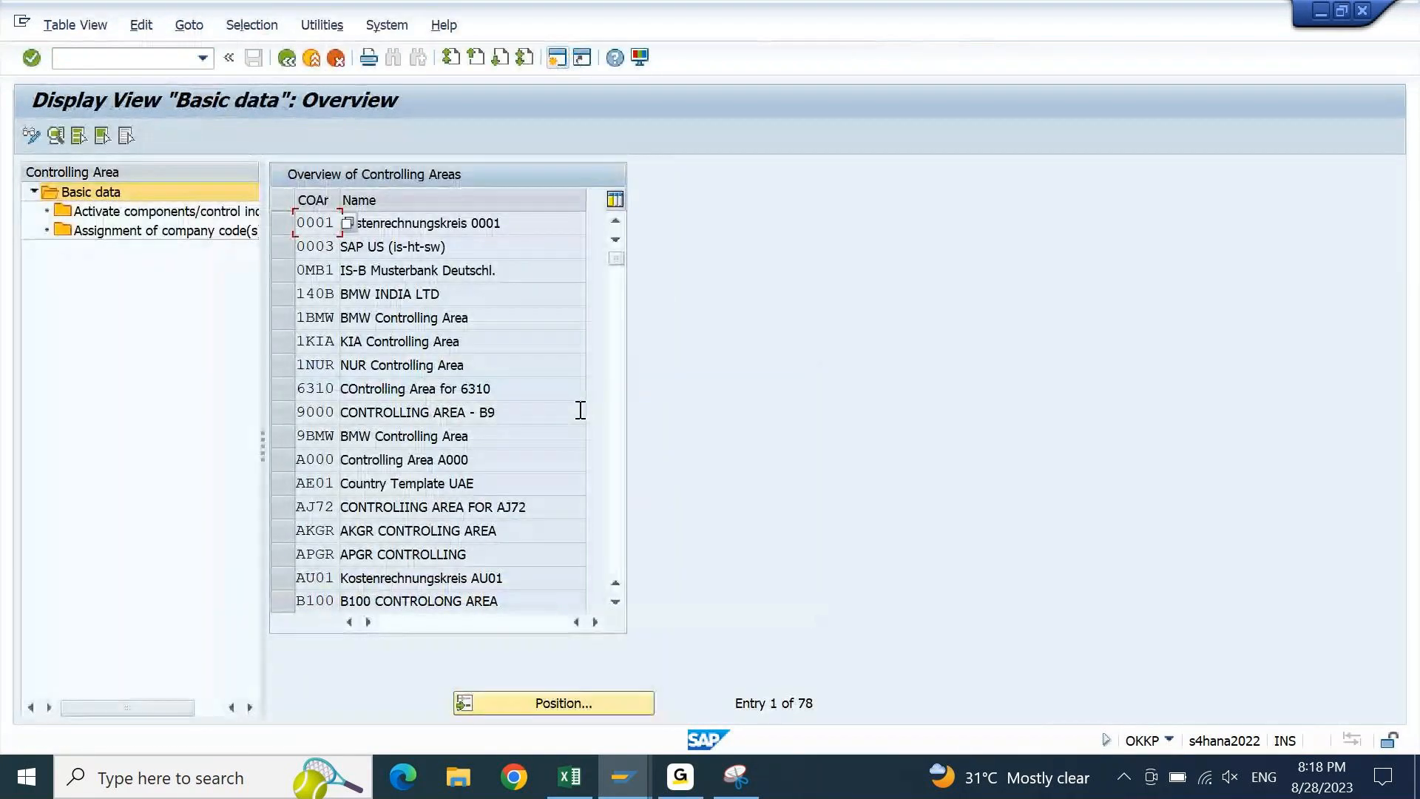
pyautogui.doubleClick(455, 458)
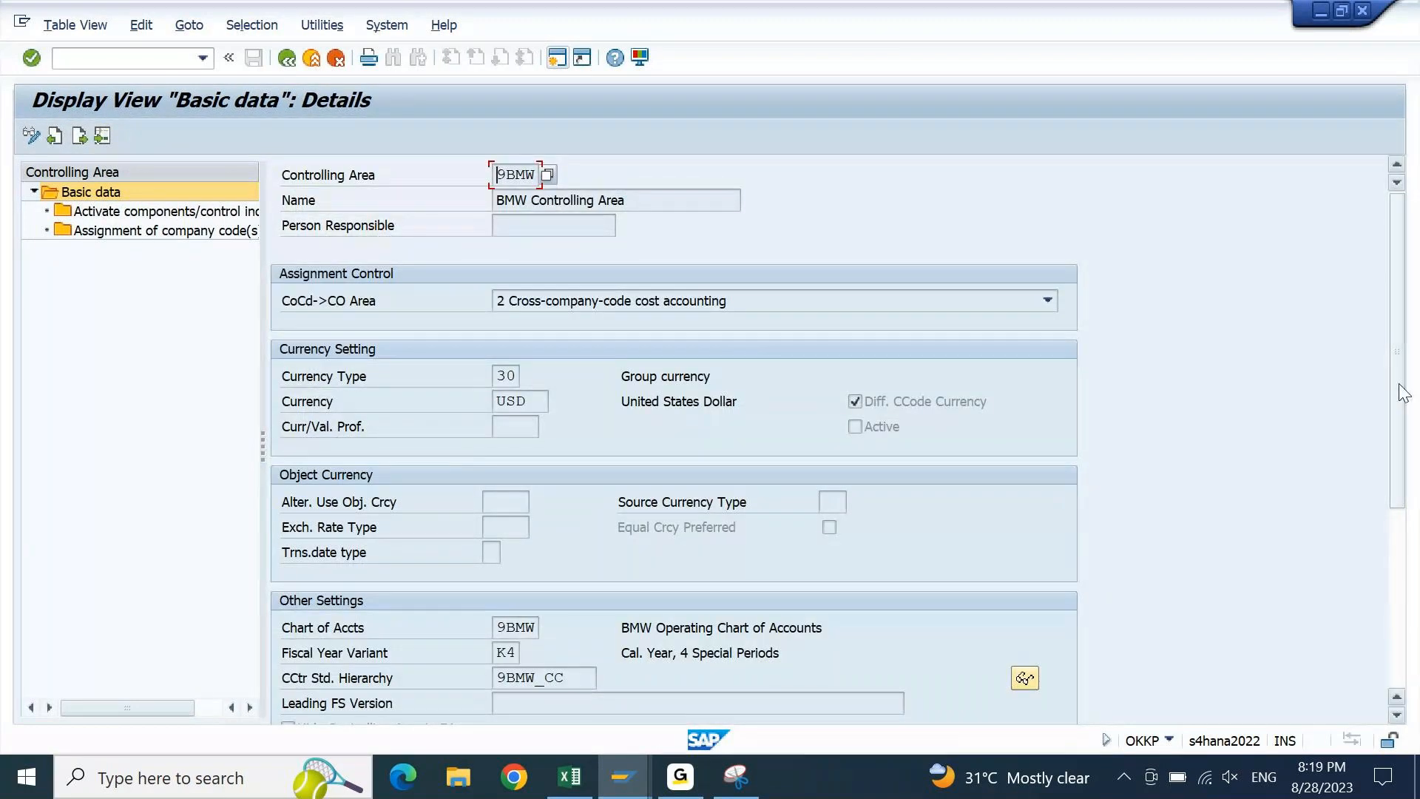
# Examine the cost center standard hierarchy name under the controlling area's other settings, and leave the transaction
pyautogui.moveTo(1400, 390); pyautogui.dragTo(1390, 541)
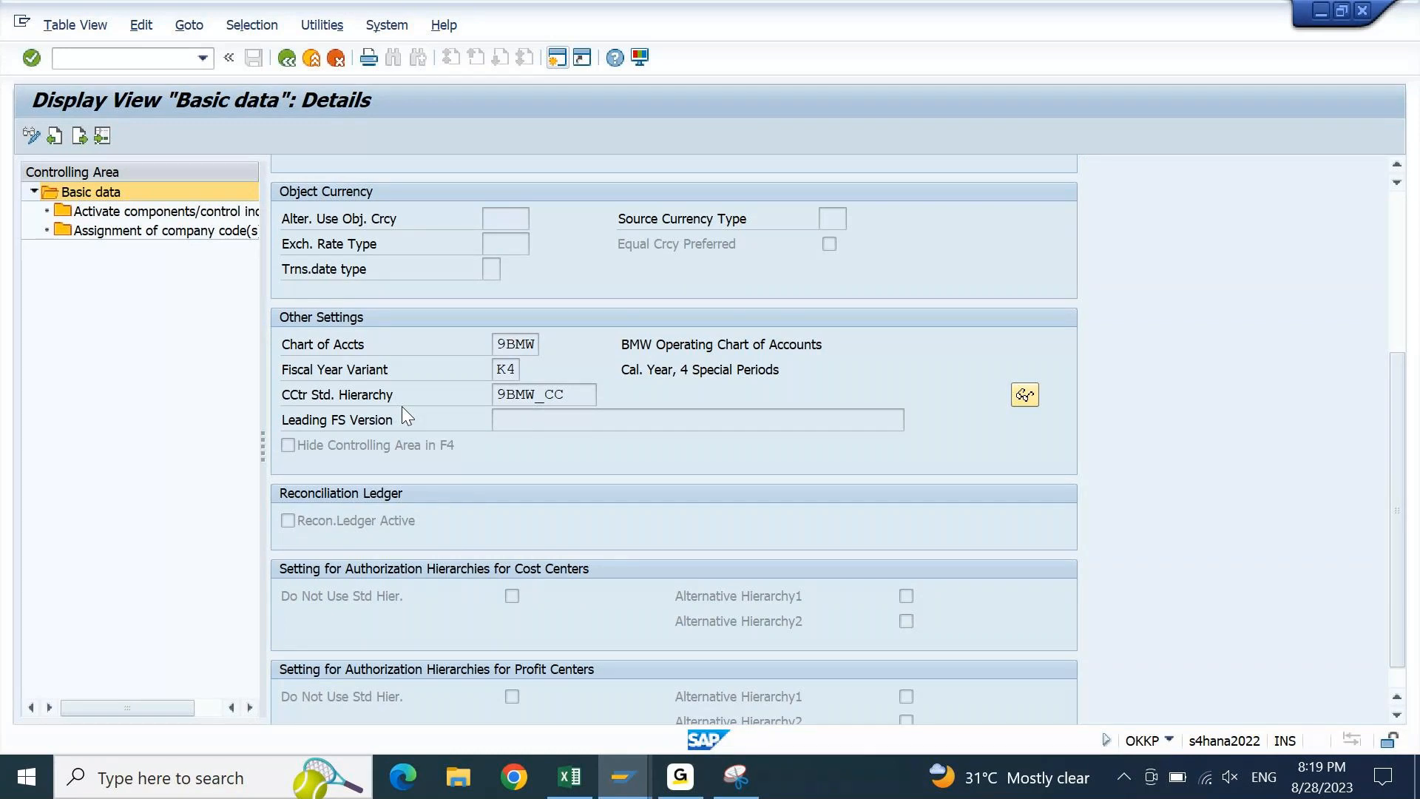
pyautogui.click(544, 392)
pyautogui.moveTo(544, 392); pyautogui.dragTo(446, 400)
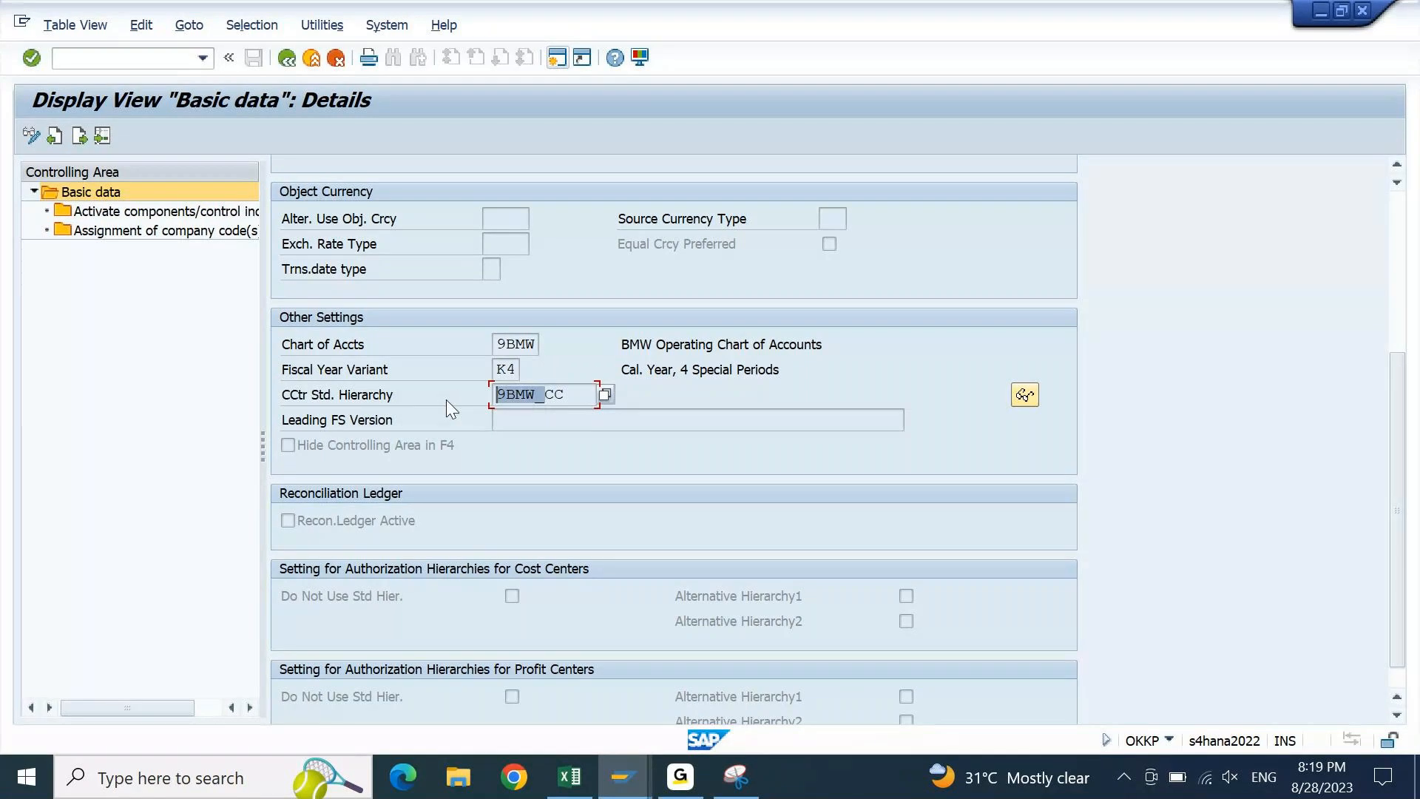
pyautogui.click(584, 388)
pyautogui.press('F3')
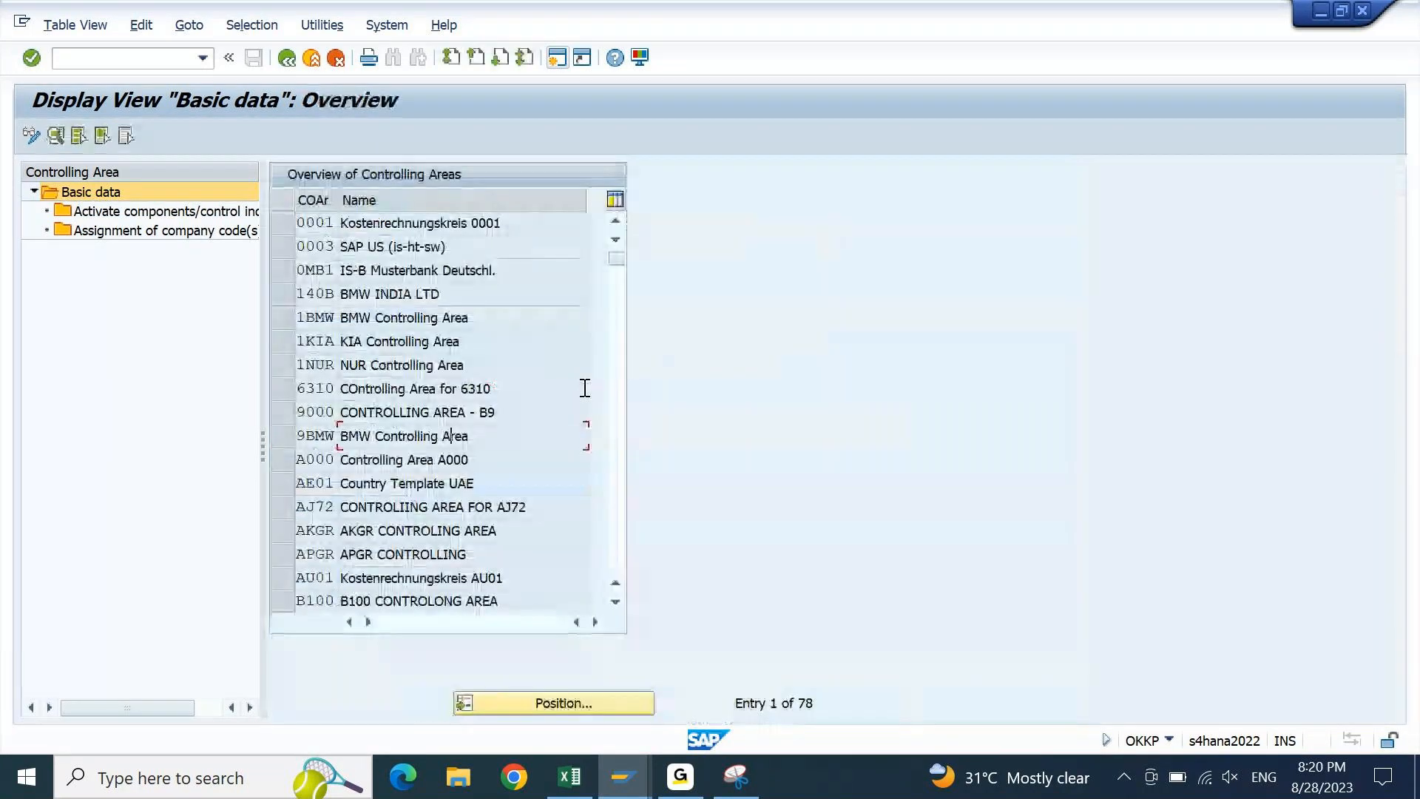
pyautogui.press('F3')
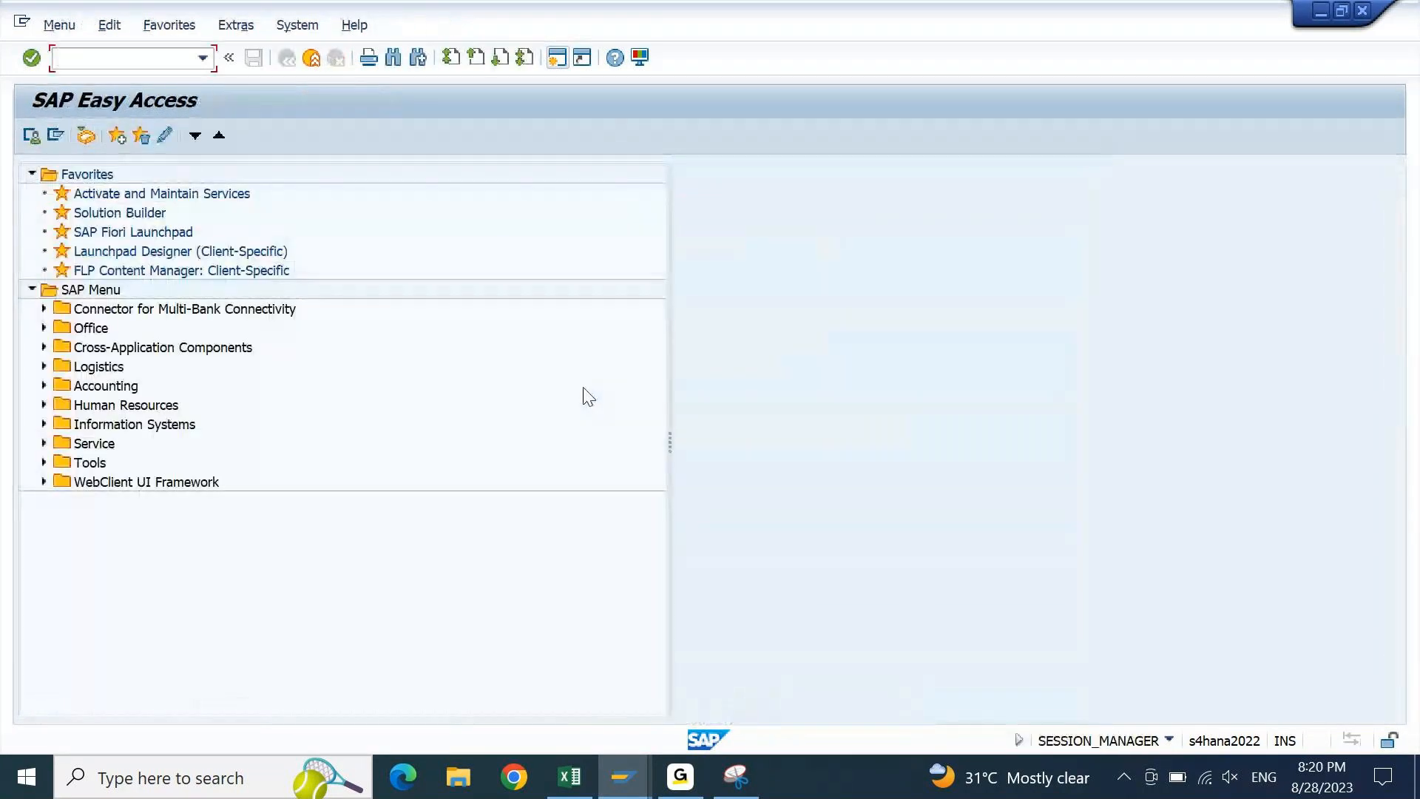
# Return to the EC-PCA settings session and enter 9BMW_PC as the standard hierarchy
pyautogui.hotkey('alt', 'Tab')
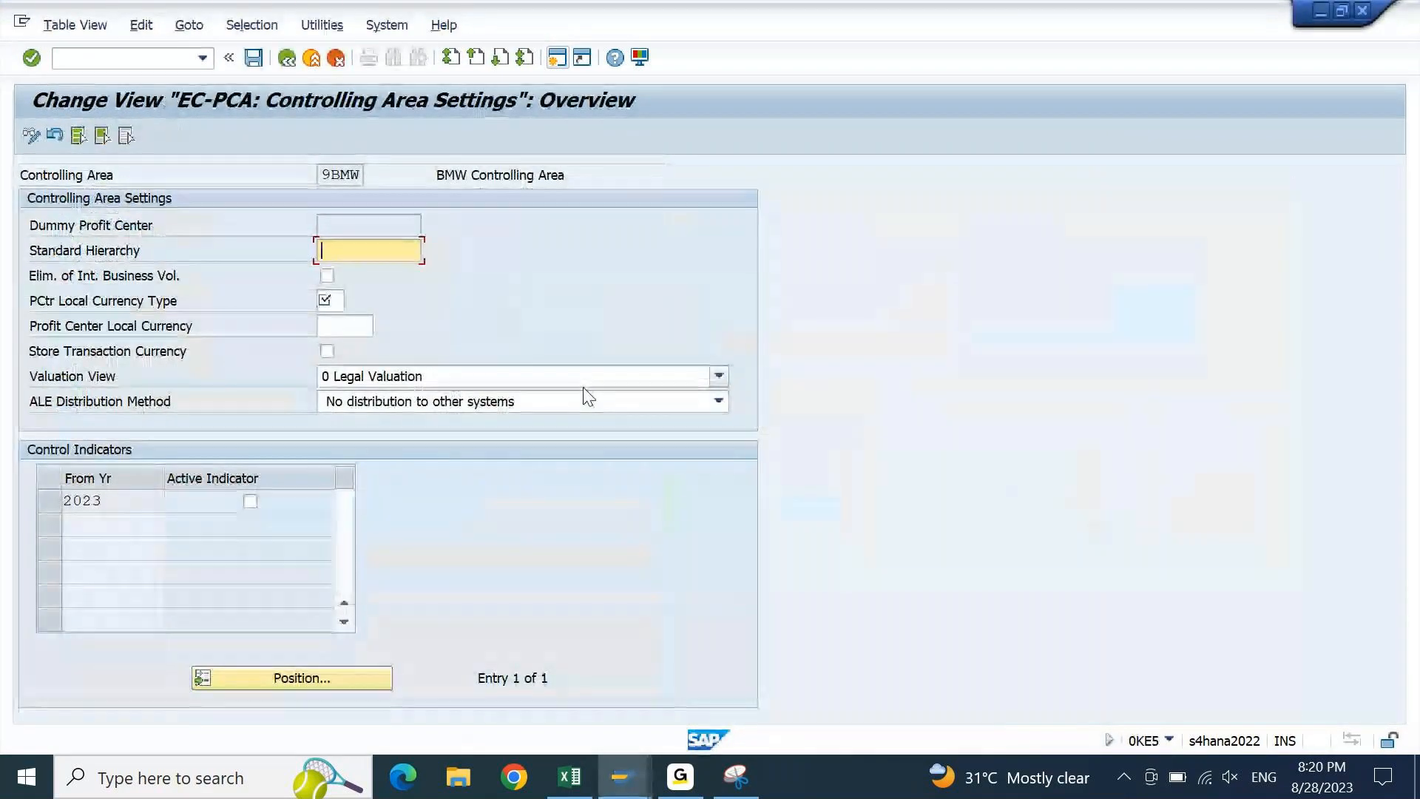
pyautogui.write('9B')
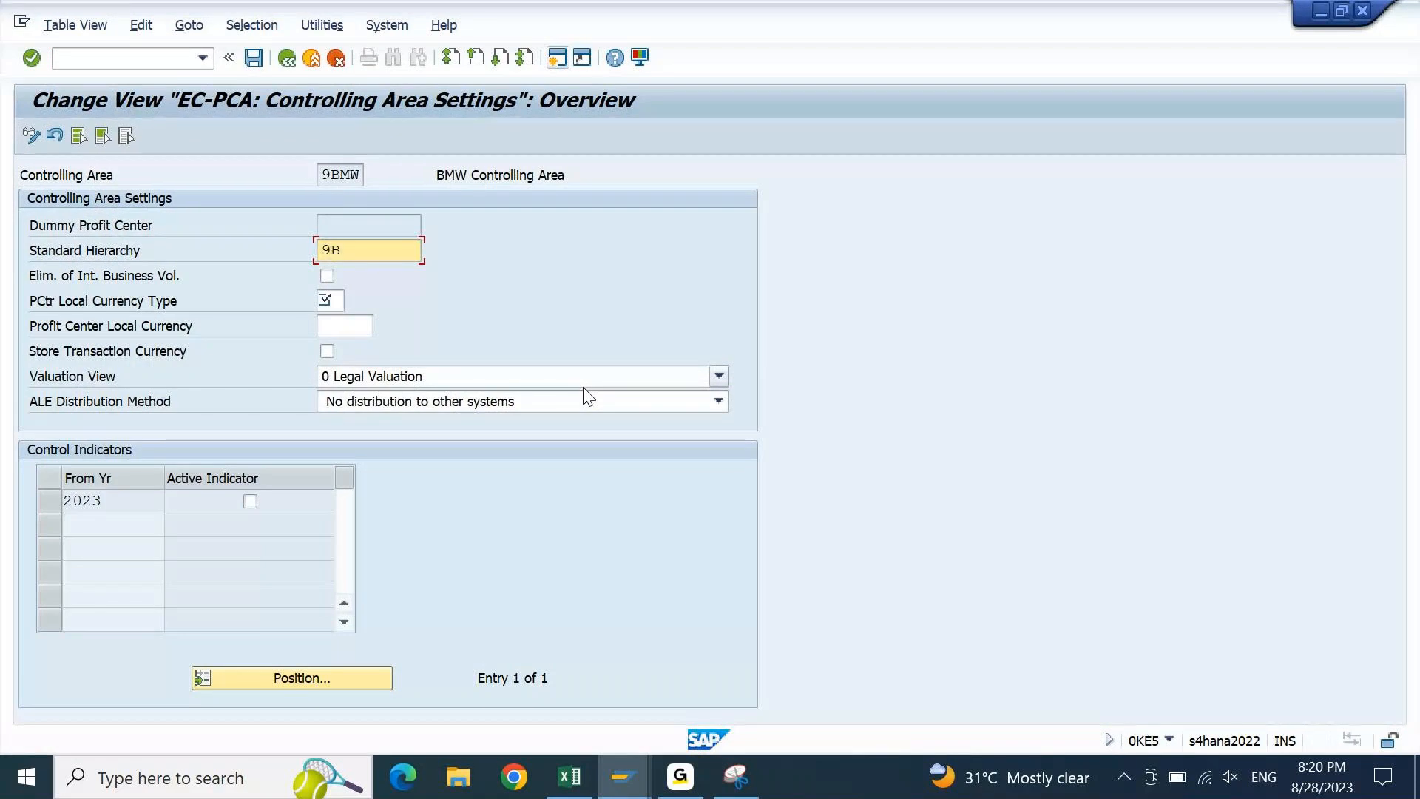
pyautogui.write('MW_PC')
pyautogui.press('Tab')
pyautogui.press('Tab')
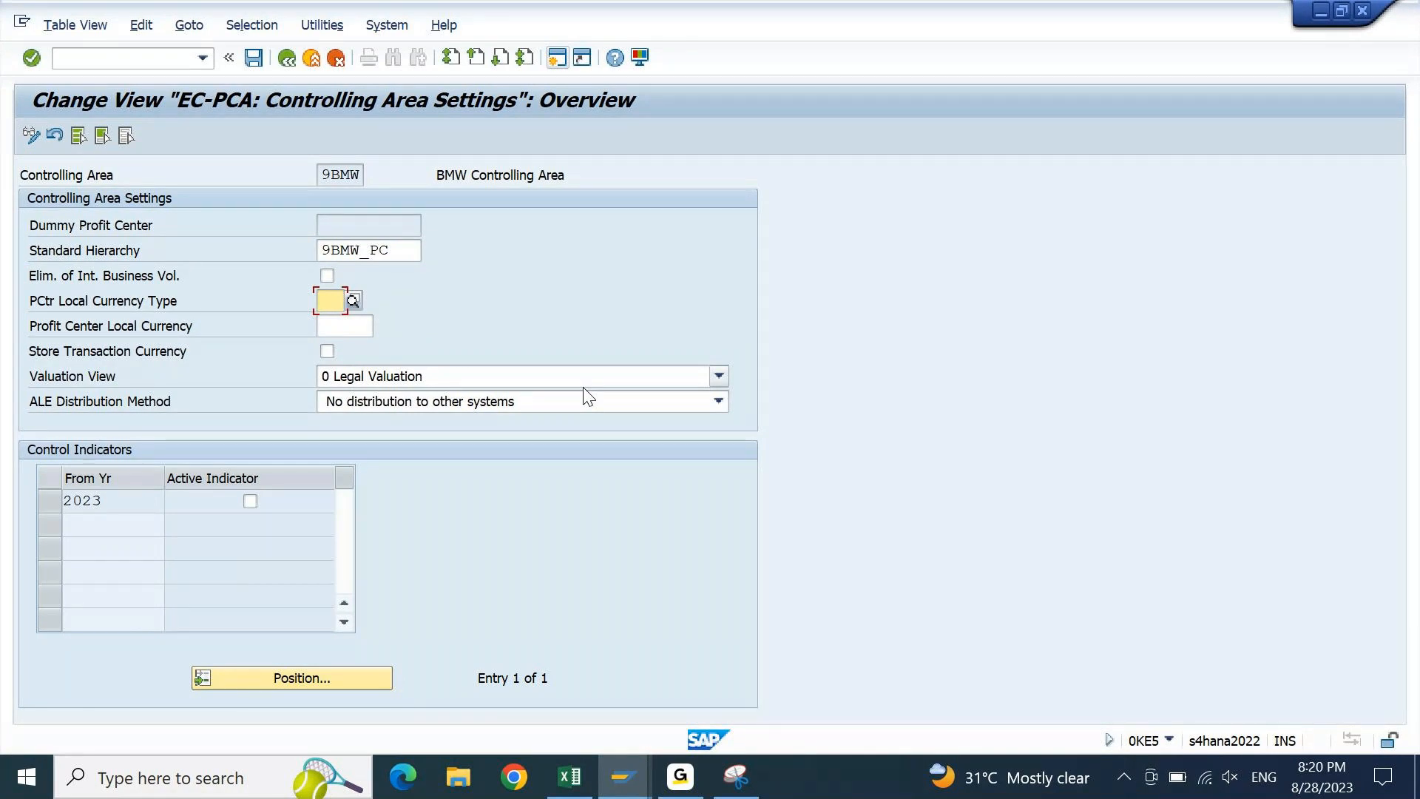
# Set the profit center local currency type to 30, Group currency, from the list of possible currency types
pyautogui.press('F4')
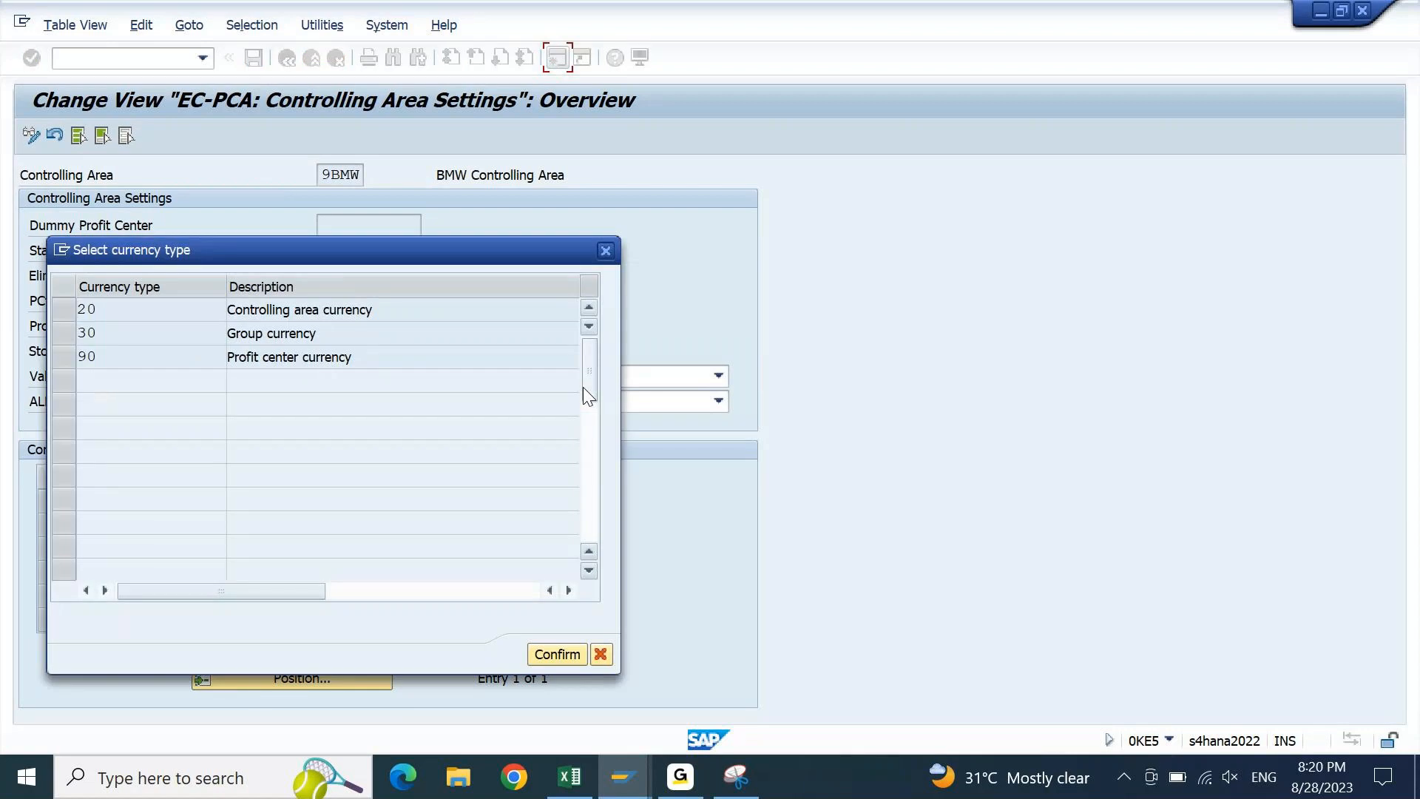
pyautogui.moveTo(413, 252); pyautogui.dragTo(875, 193)
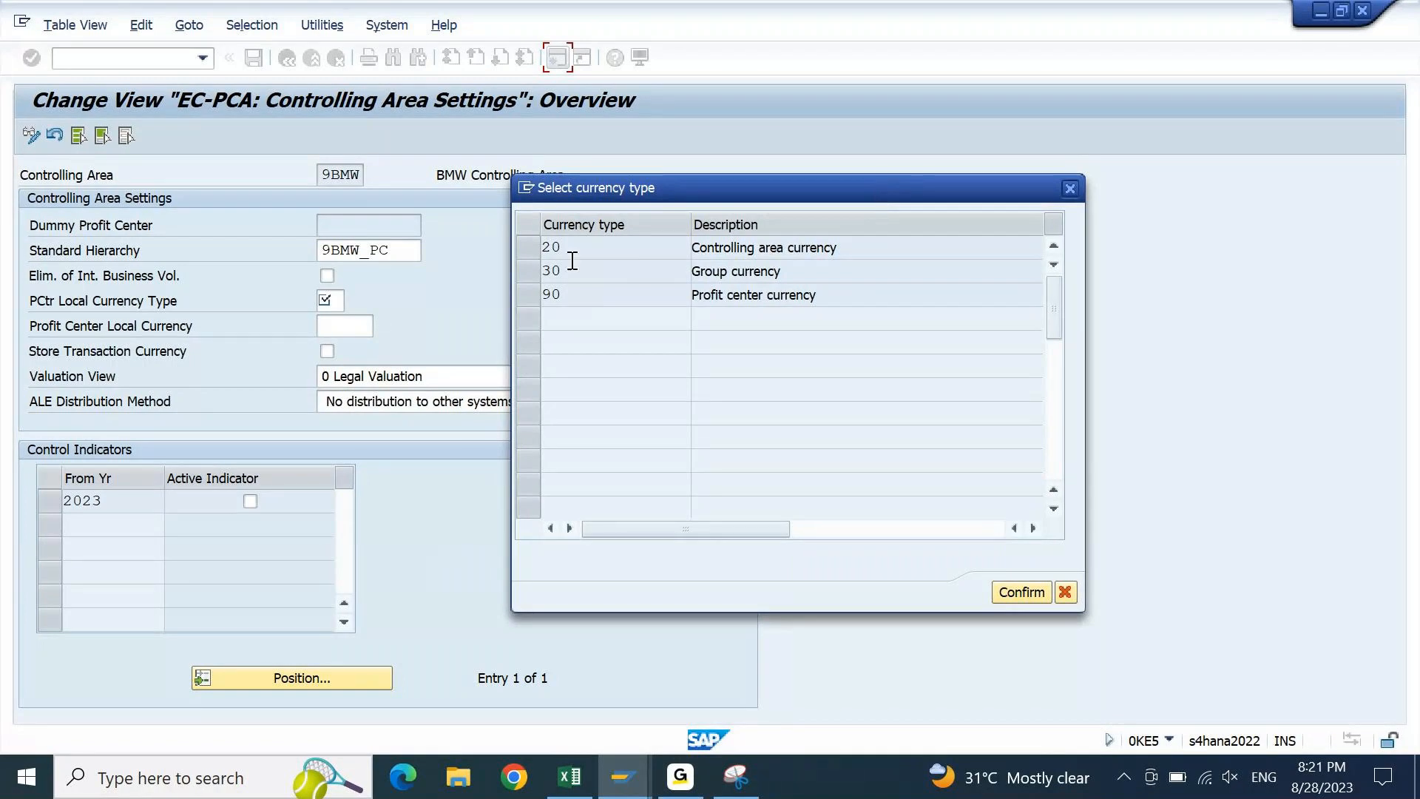
pyautogui.click(534, 247)
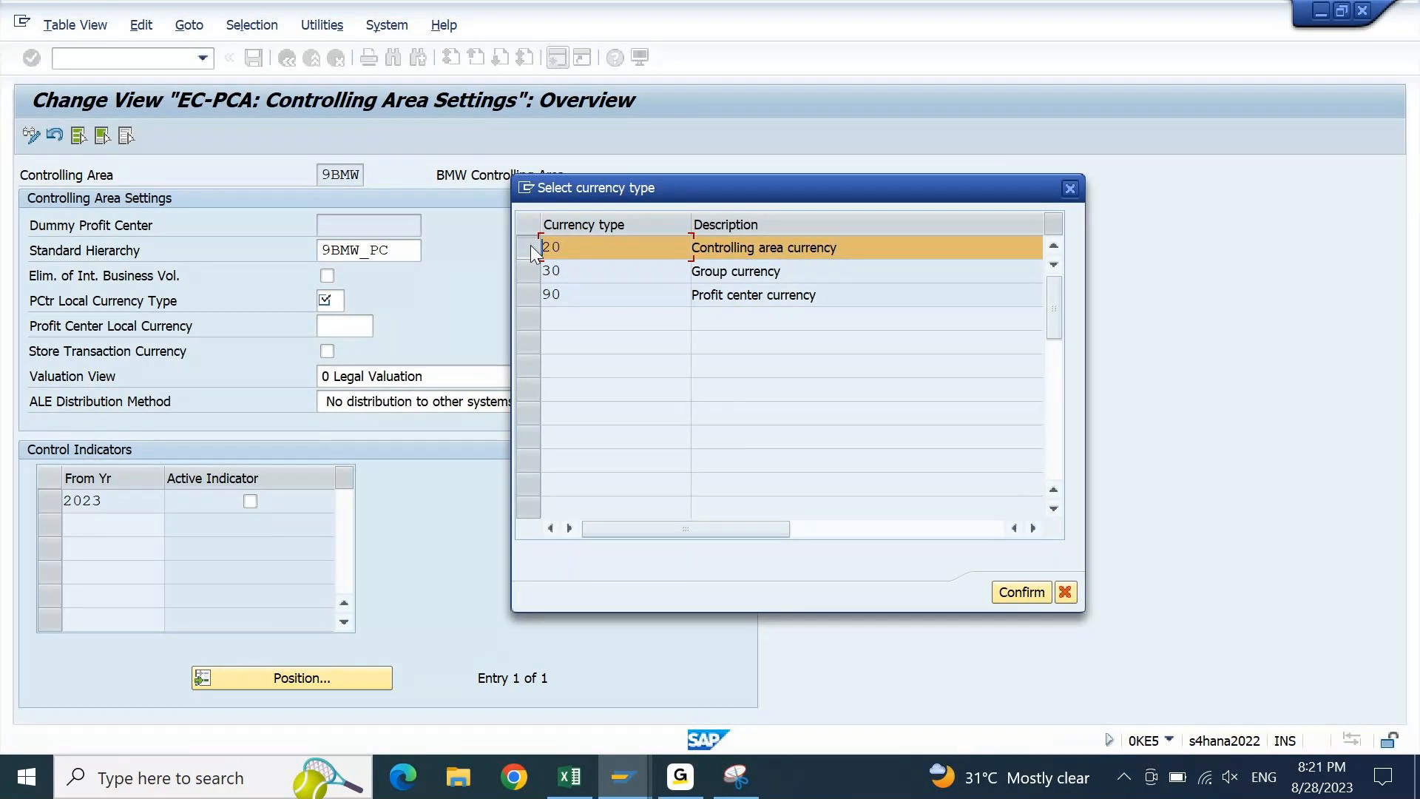
pyautogui.click(535, 270)
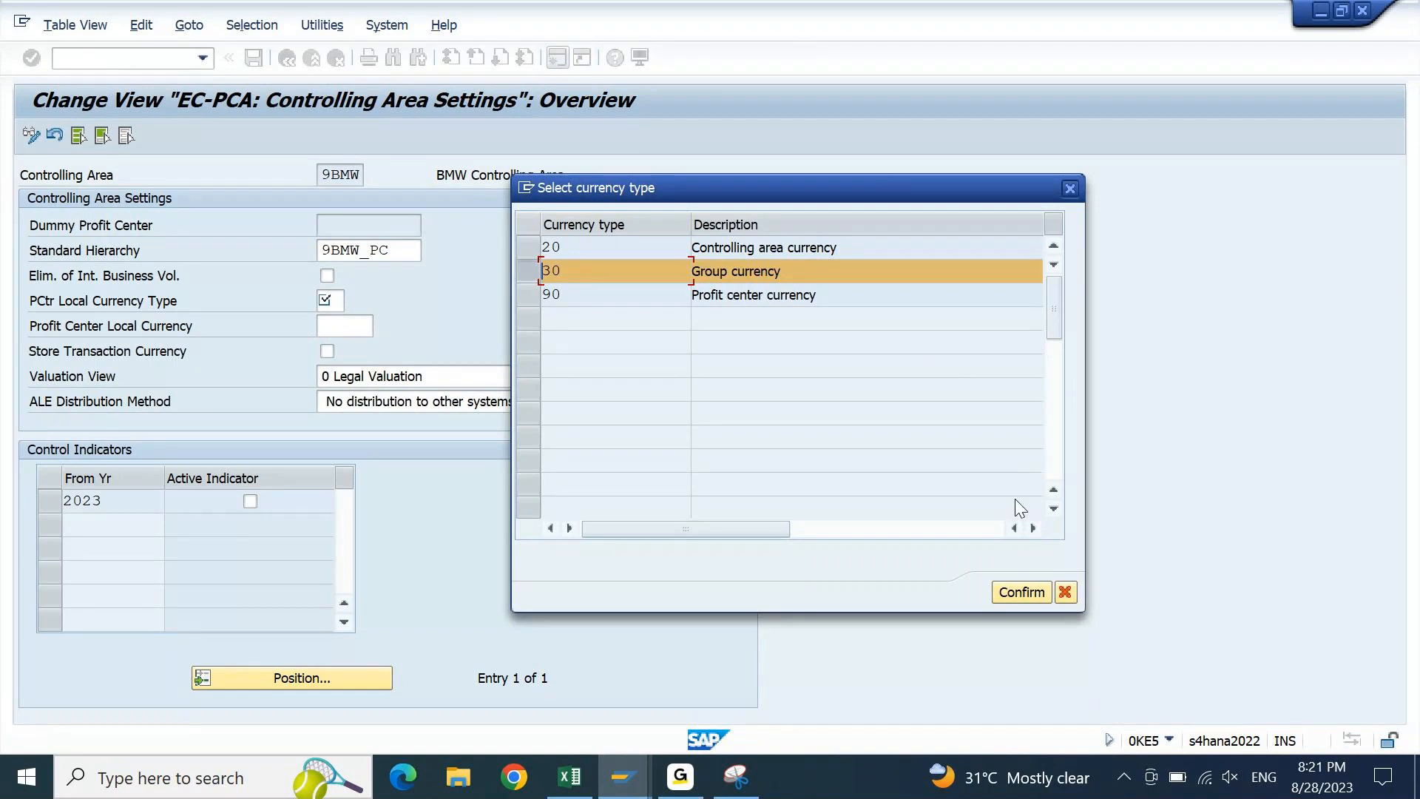
pyautogui.click(1027, 589)
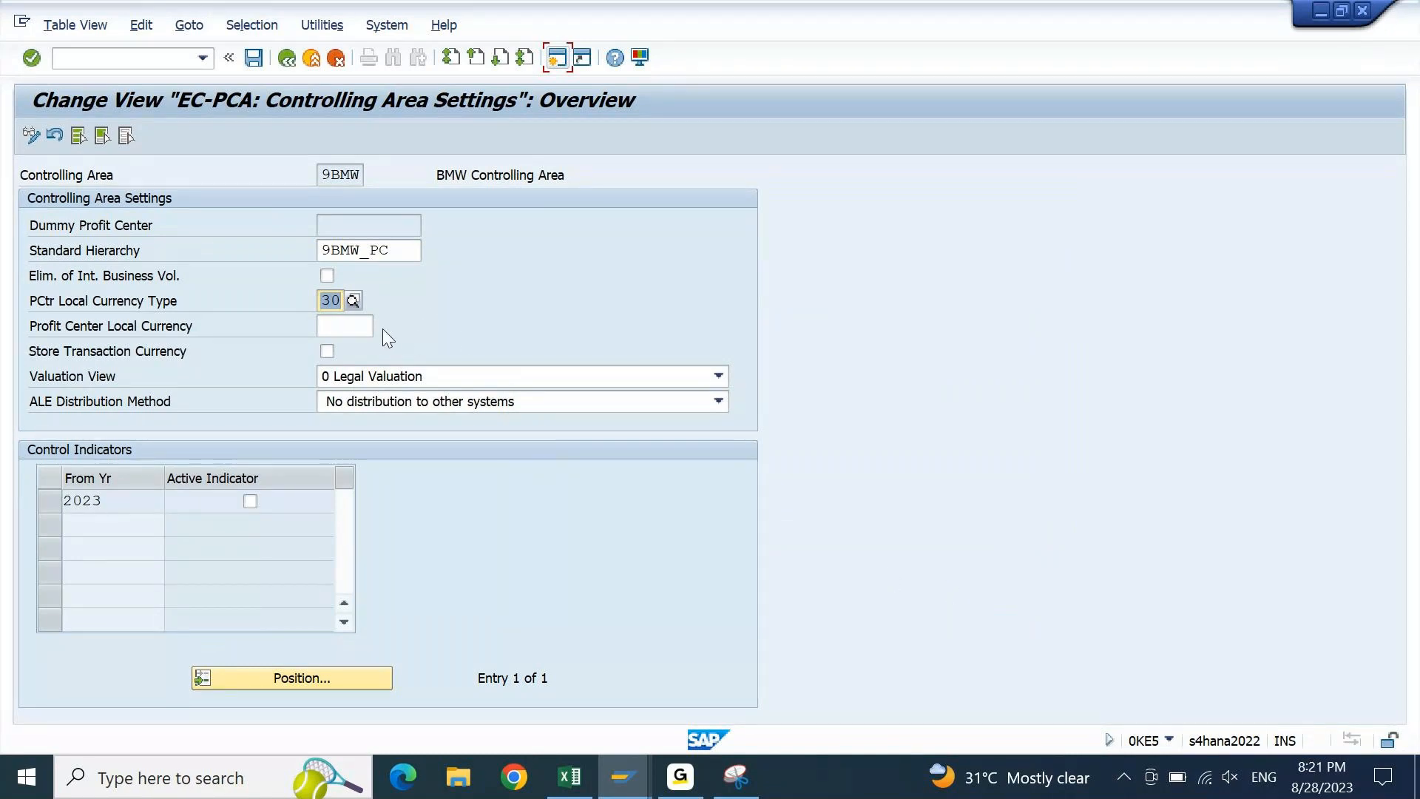
pyautogui.press('Return')
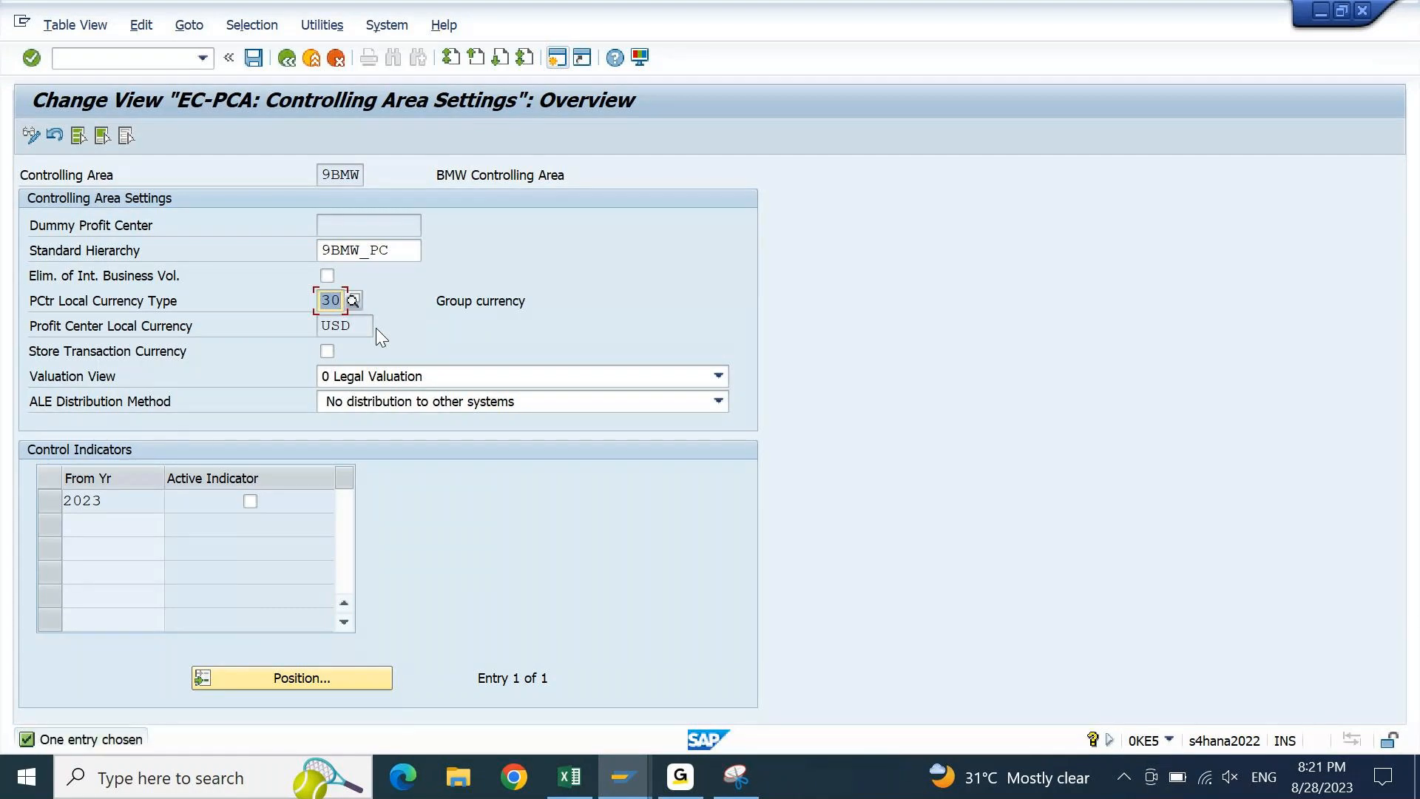
# Review the profit center local currency and the available valuation view options, keeping 0 Legal Valuation
pyautogui.click(364, 329)
pyautogui.click(701, 379)
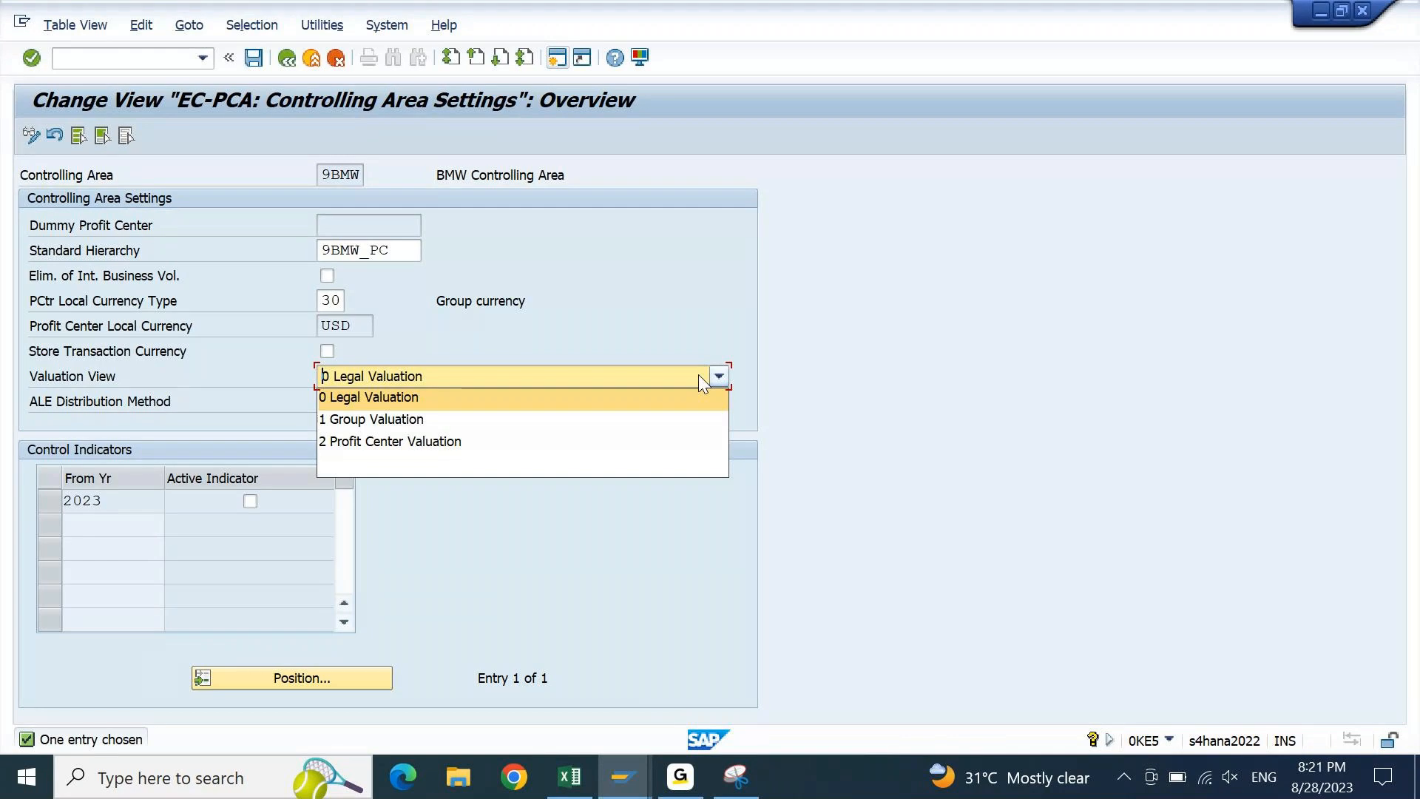
pyautogui.click(522, 342)
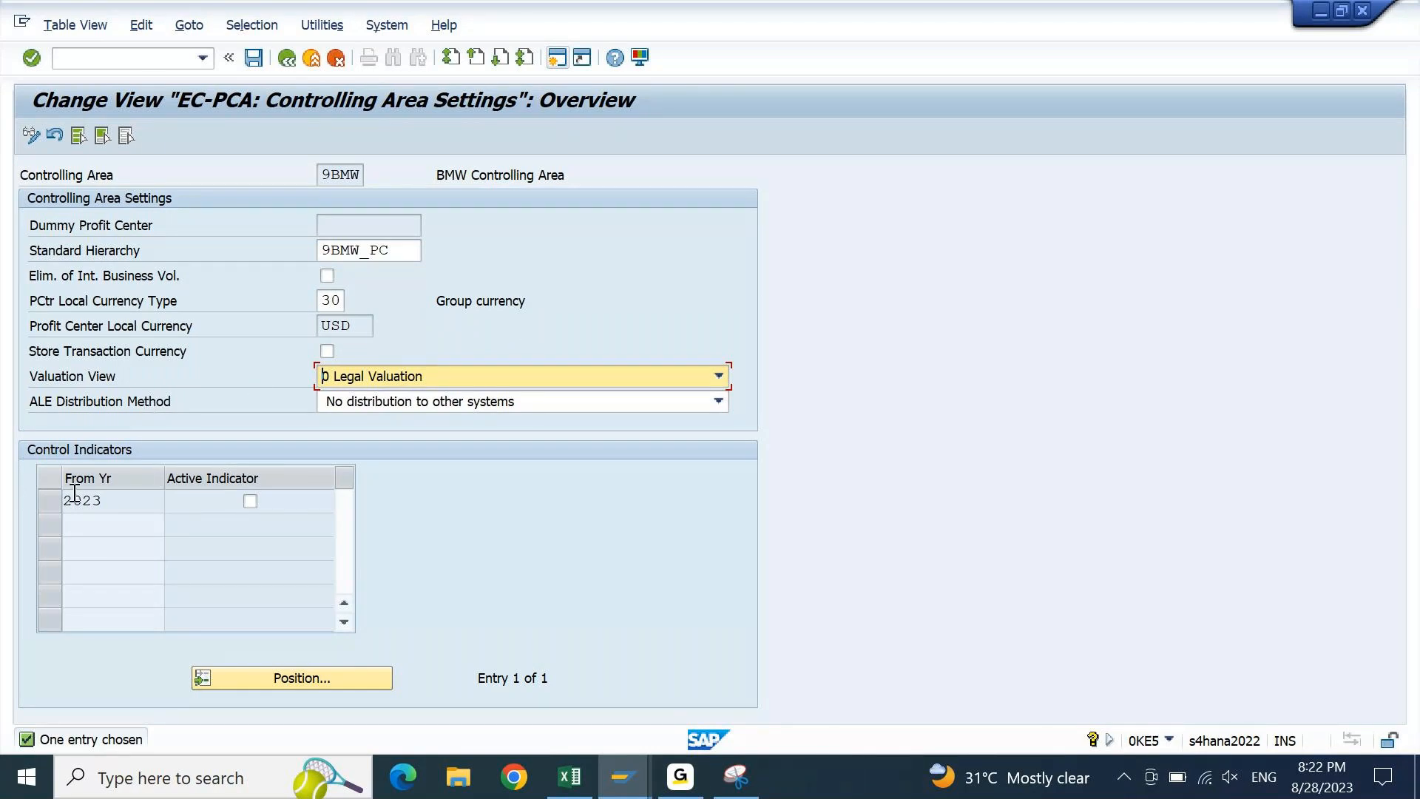
# Consult the check log's document splitting message for 9PBI and set the active indicator for 2023 in controlling area 9BMW
pyautogui.click(250, 502)
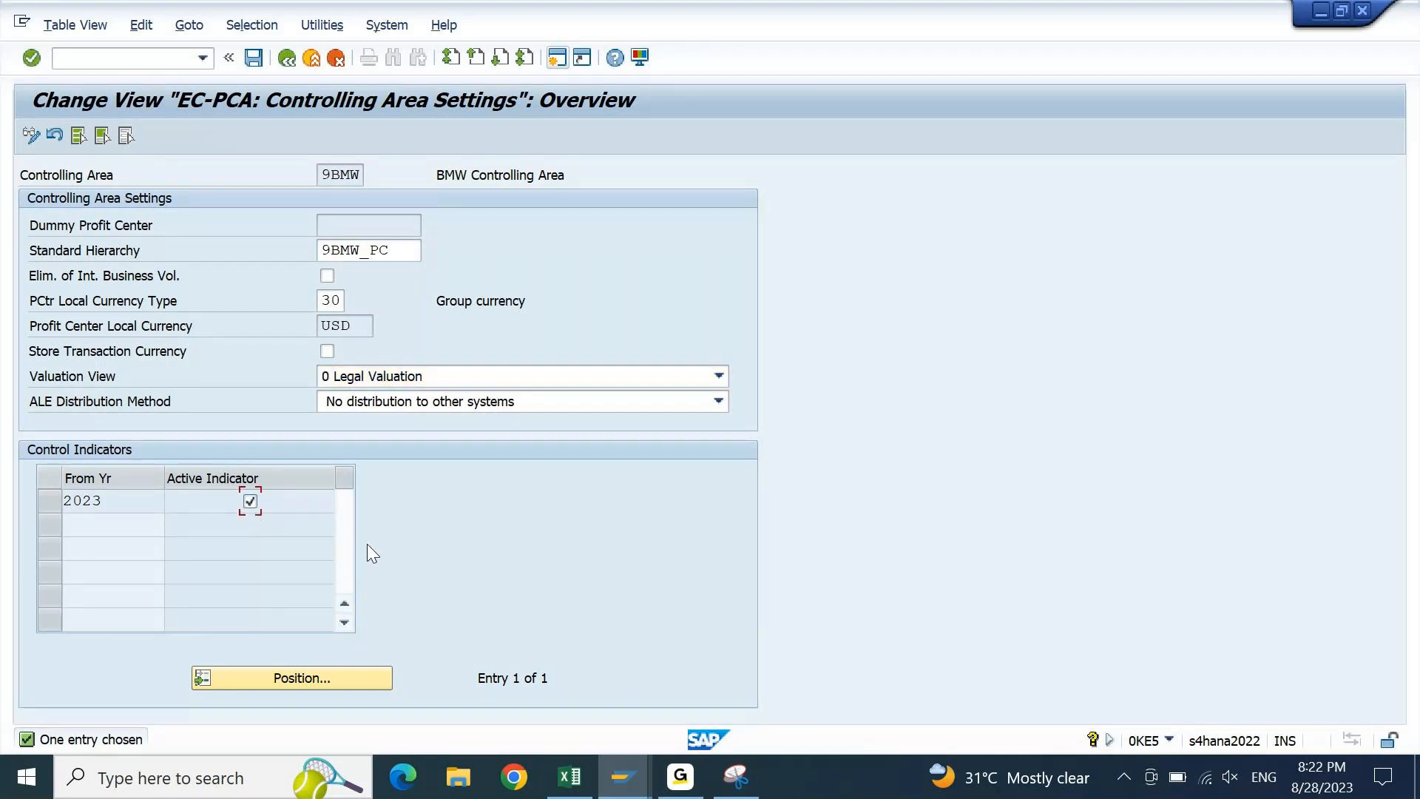
pyautogui.click(250, 502)
pyautogui.click(624, 777)
pyautogui.click(480, 699)
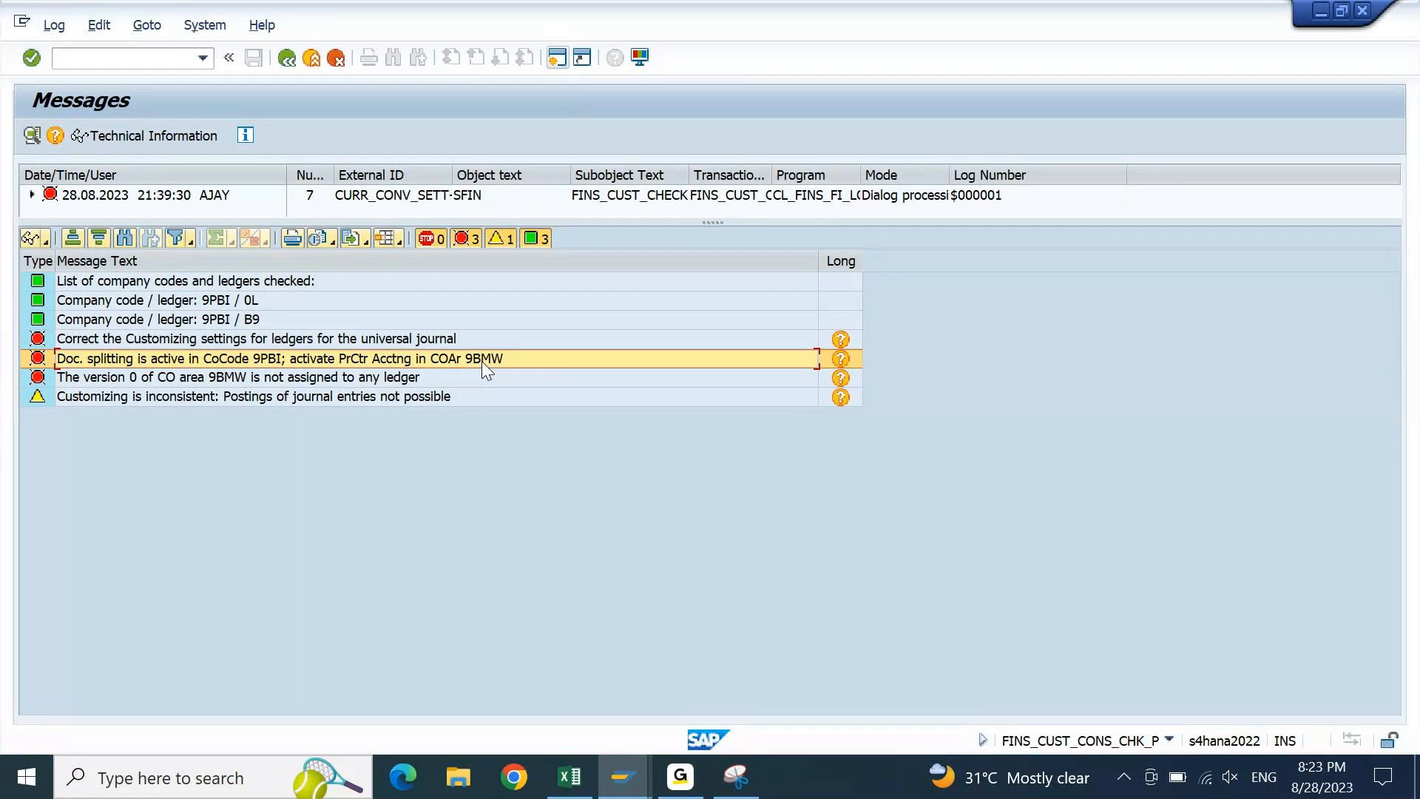
pyautogui.doubleClick(482, 361)
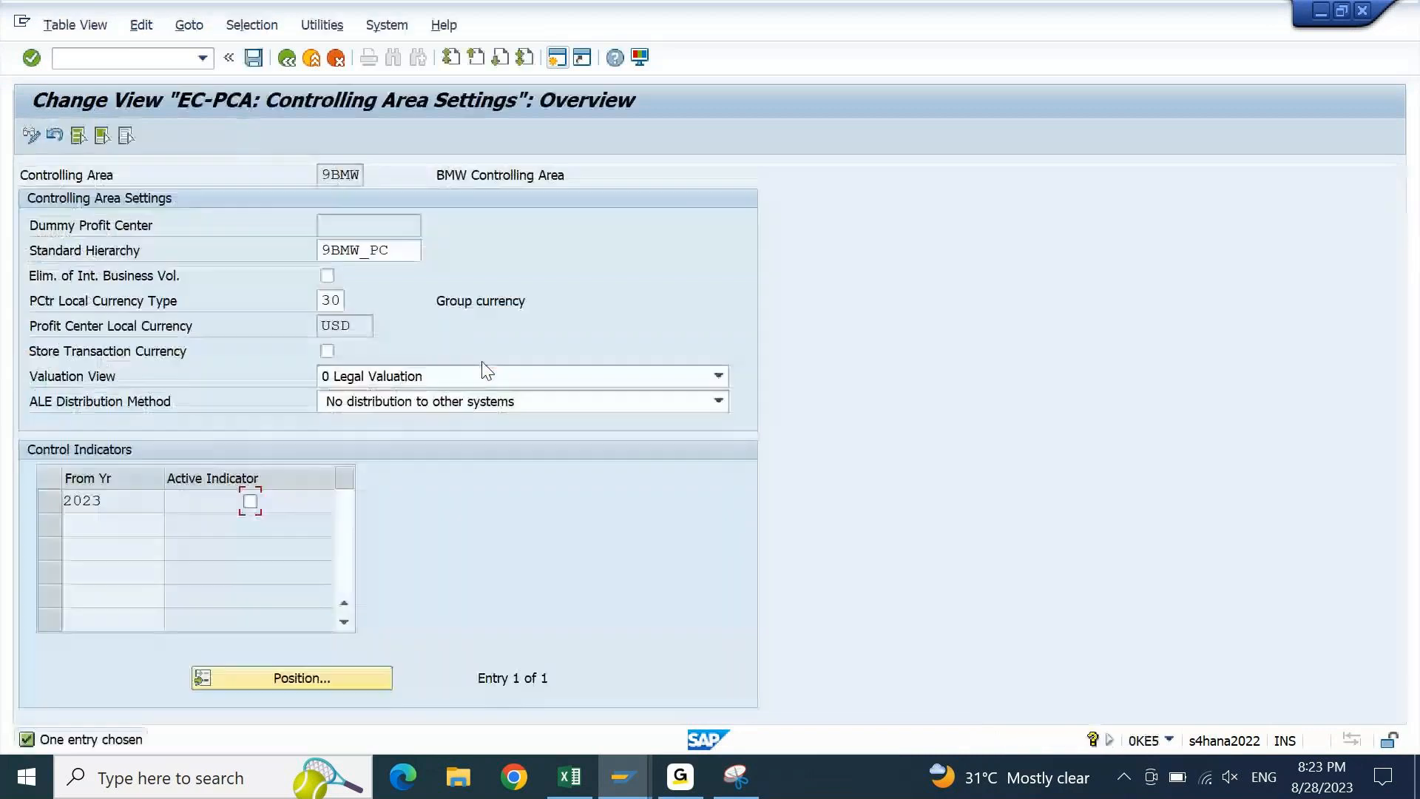
pyautogui.click(250, 501)
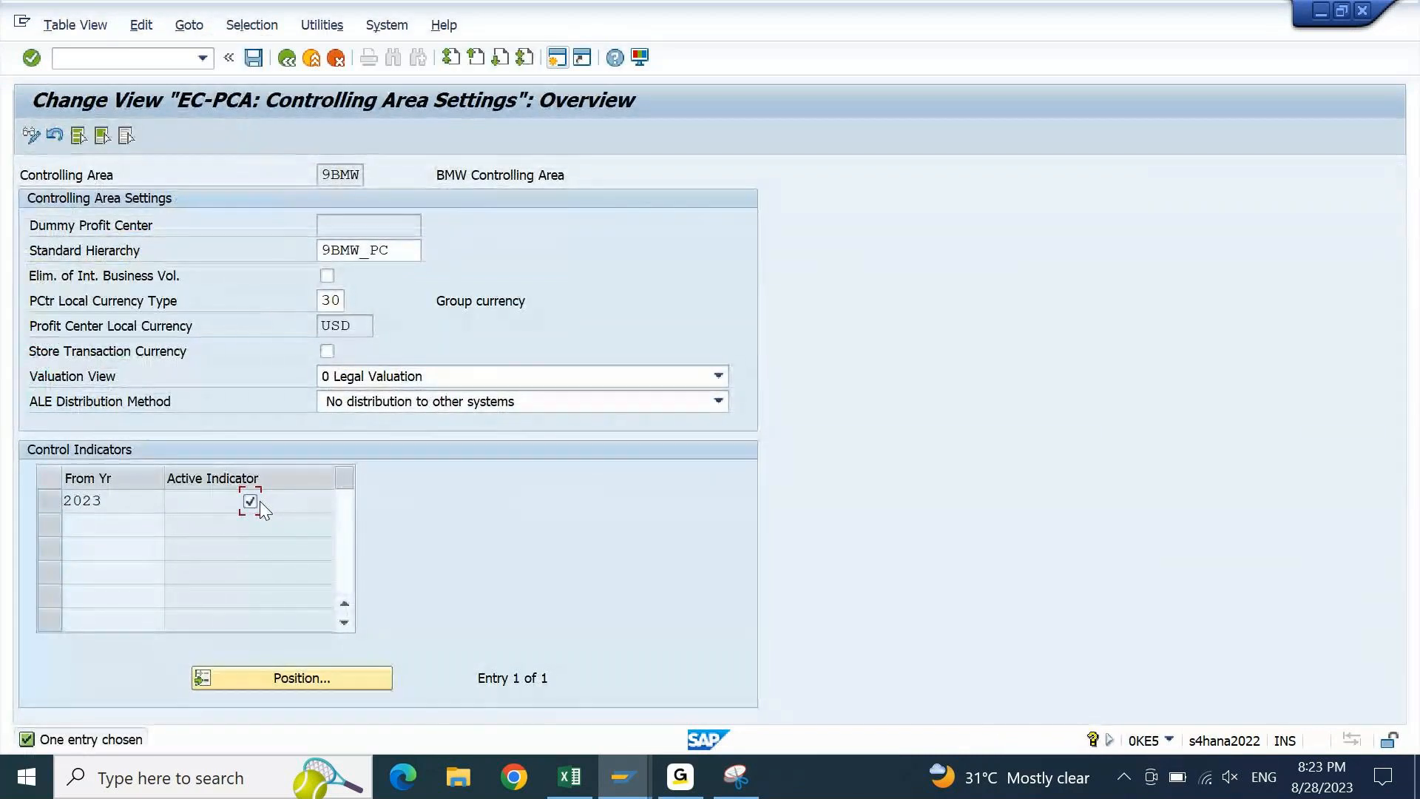
pyautogui.moveTo(137, 500); pyautogui.dragTo(24, 531)
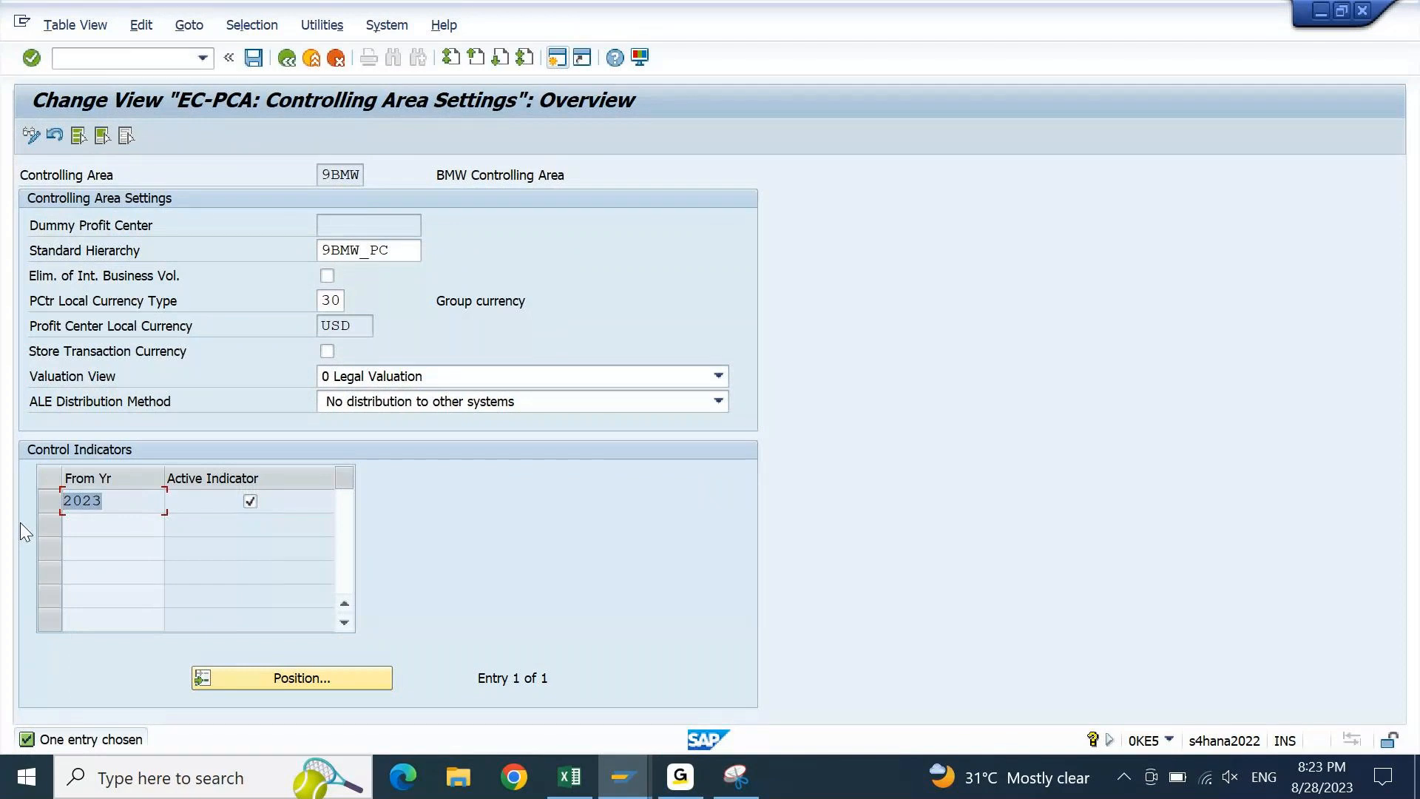
# In the other session, run OKKP again and display the basic data details of controlling area 9BMW
pyautogui.click(624, 777)
pyautogui.click(1235, 631)
pyautogui.write('OKKP')
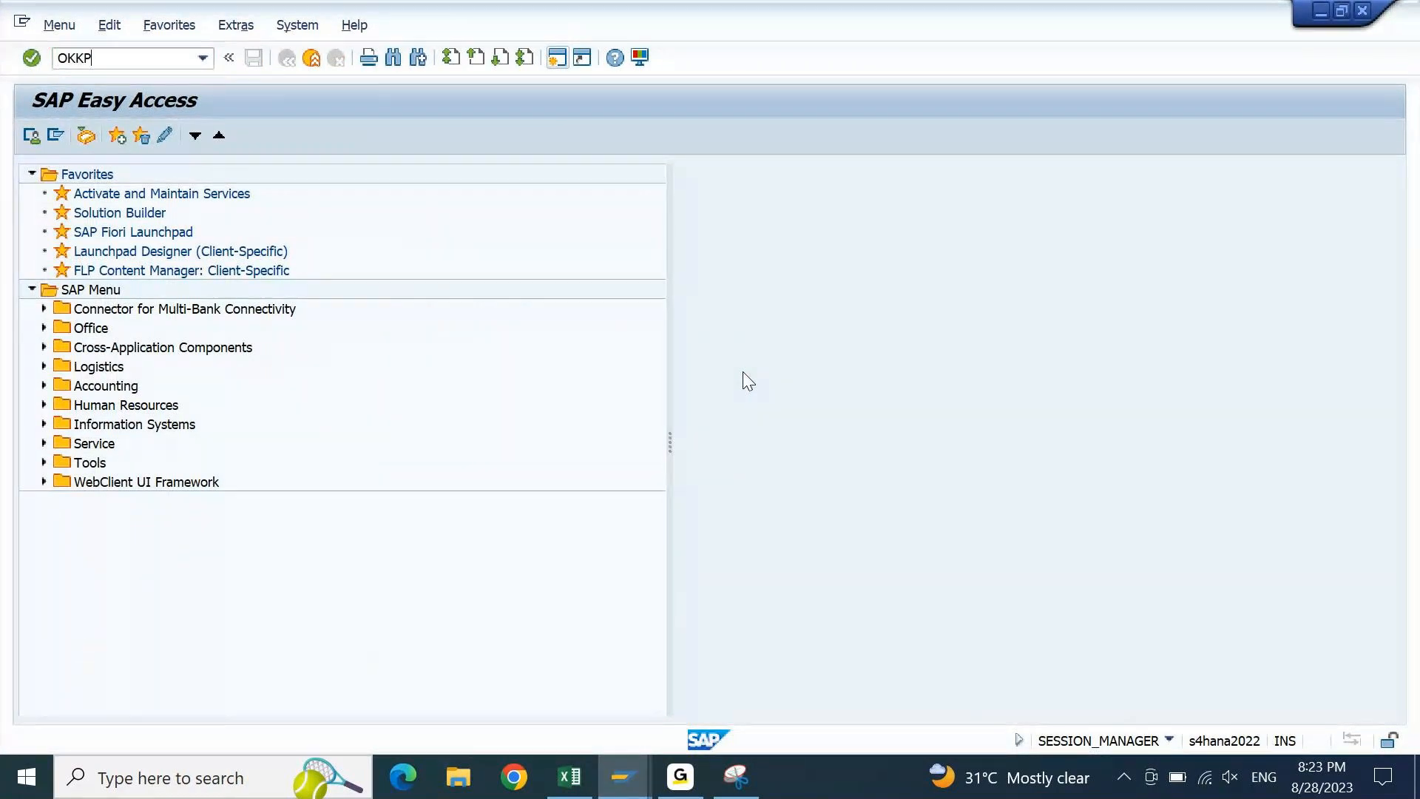
pyautogui.press('Return')
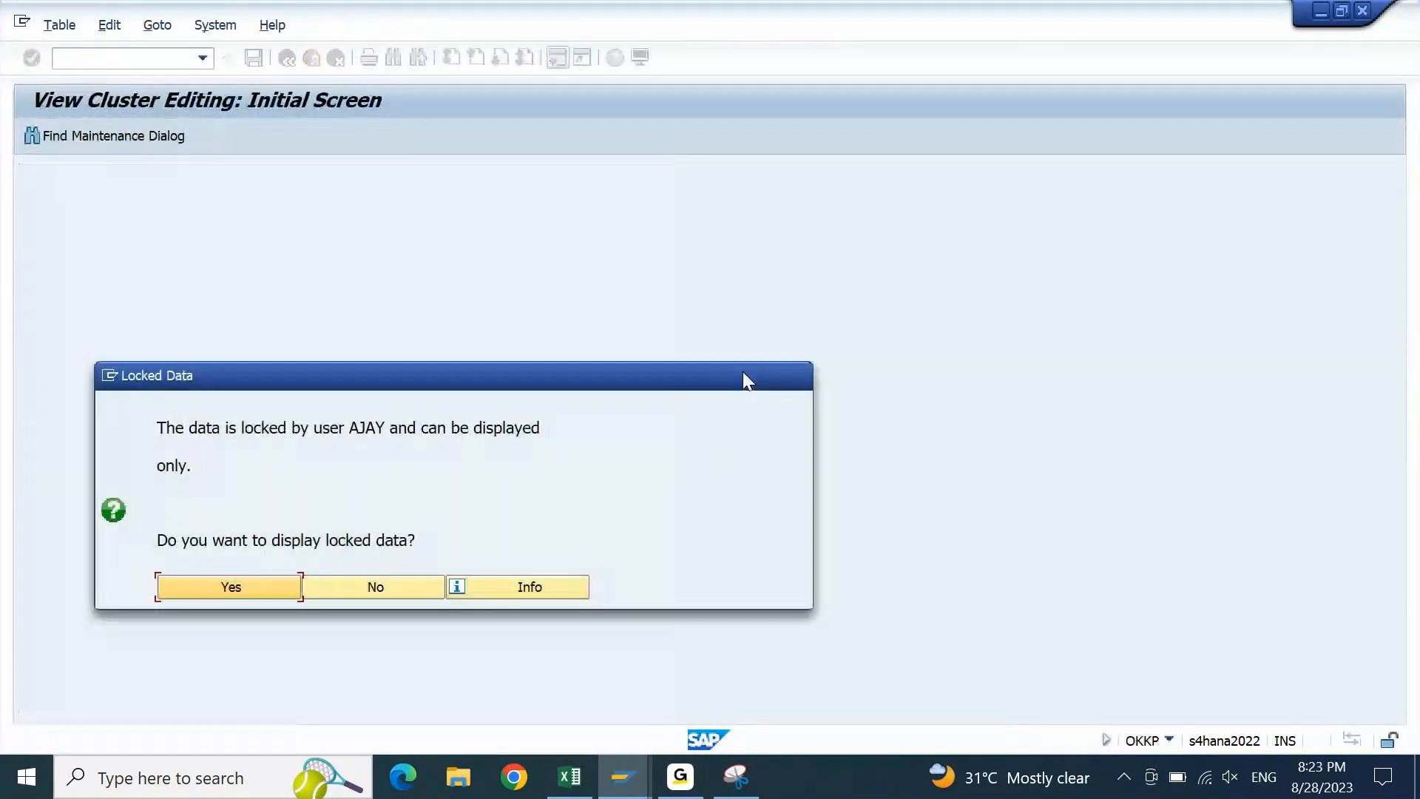
pyautogui.press('Return')
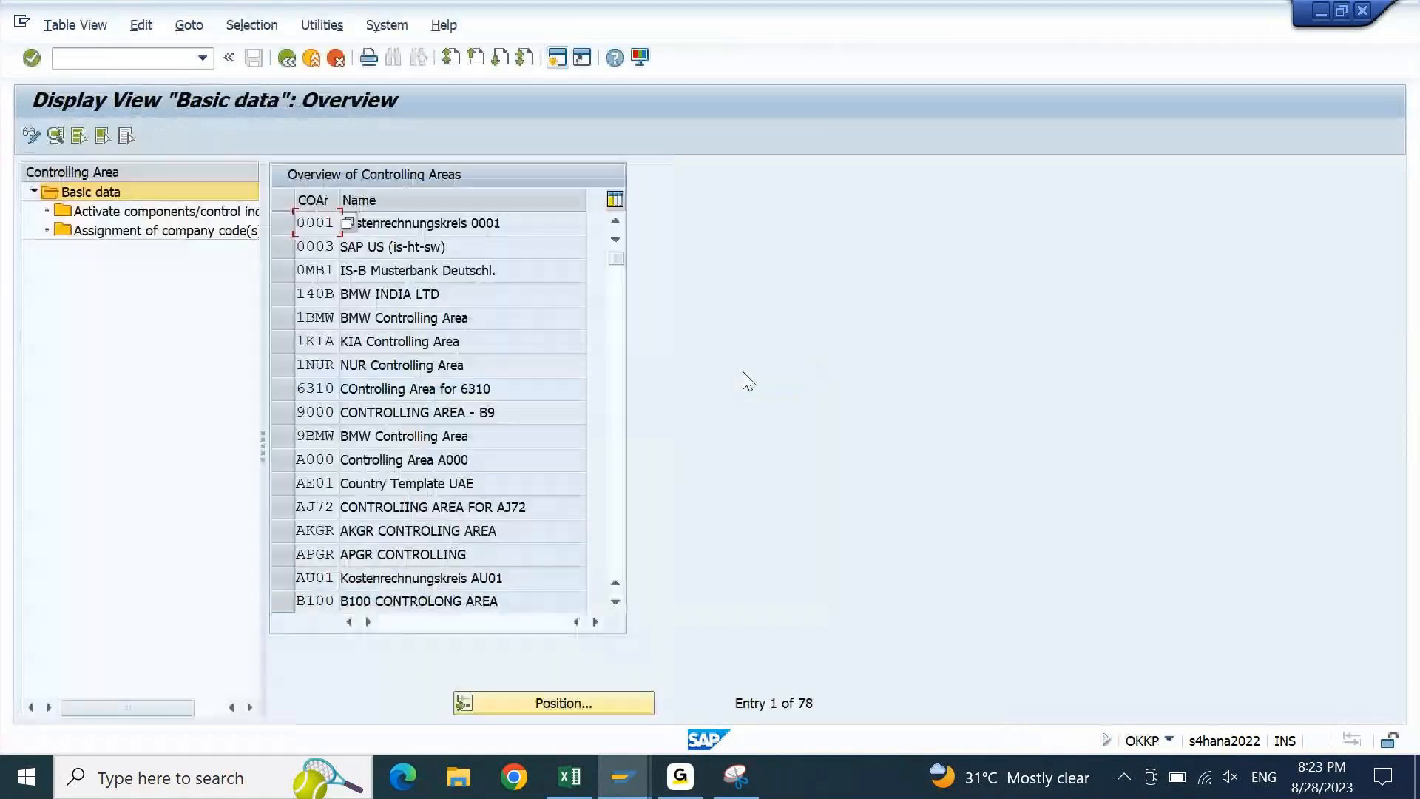
pyautogui.doubleClick(410, 437)
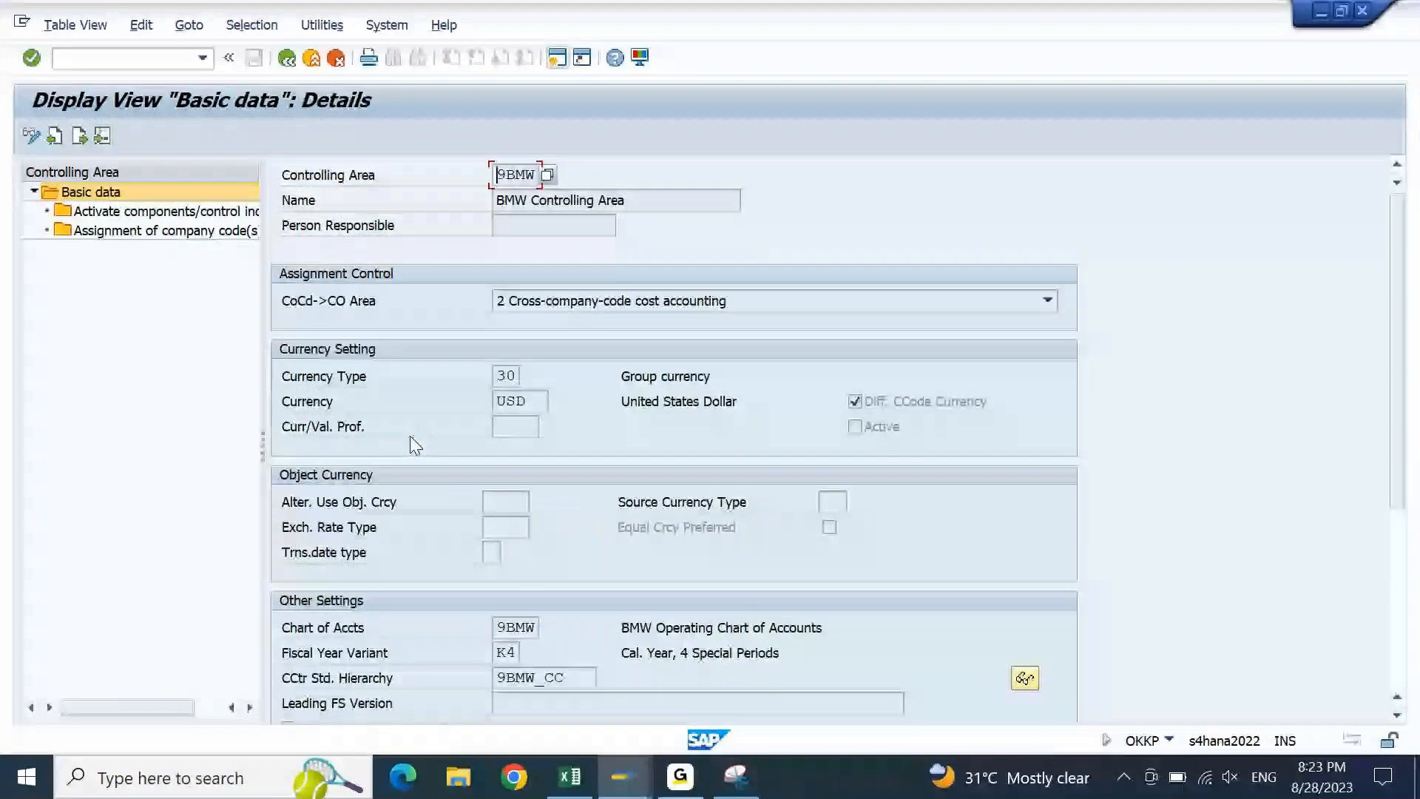
# Check the starting fiscal year of 9BMW's component activation, and save and exit the EC-PCA controlling area settings in the other session
pyautogui.doubleClick(154, 210)
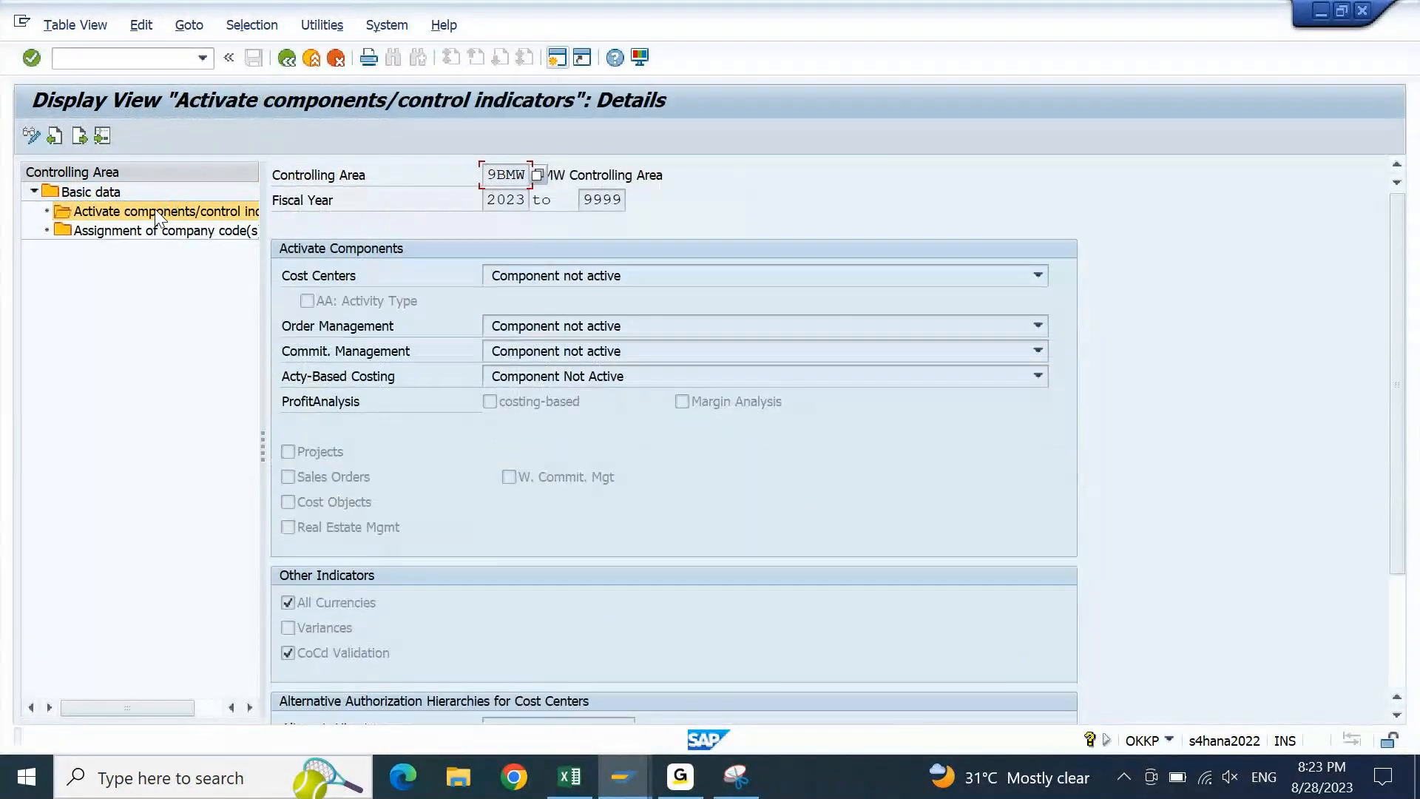
pyautogui.moveTo(488, 201); pyautogui.dragTo(541, 200)
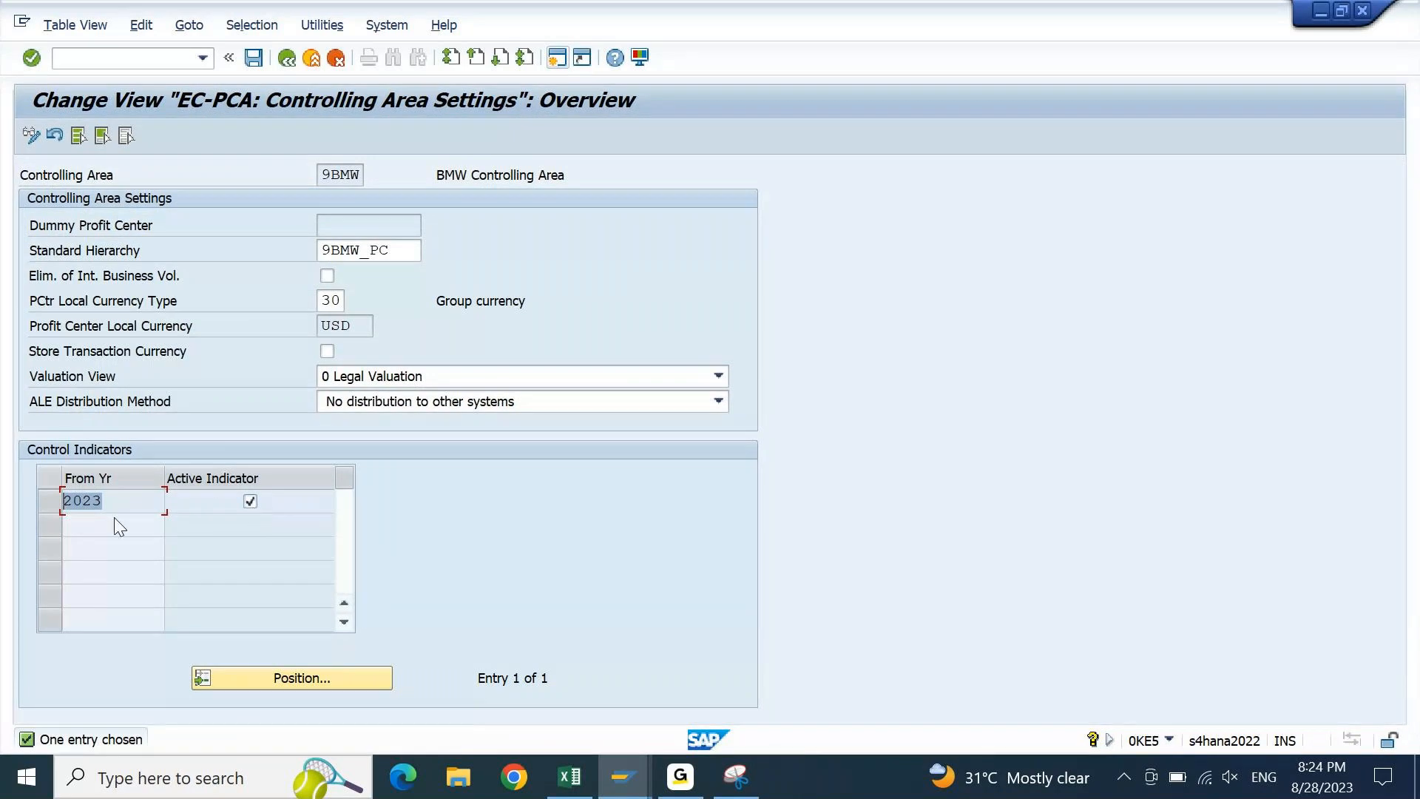
pyautogui.click(254, 63)
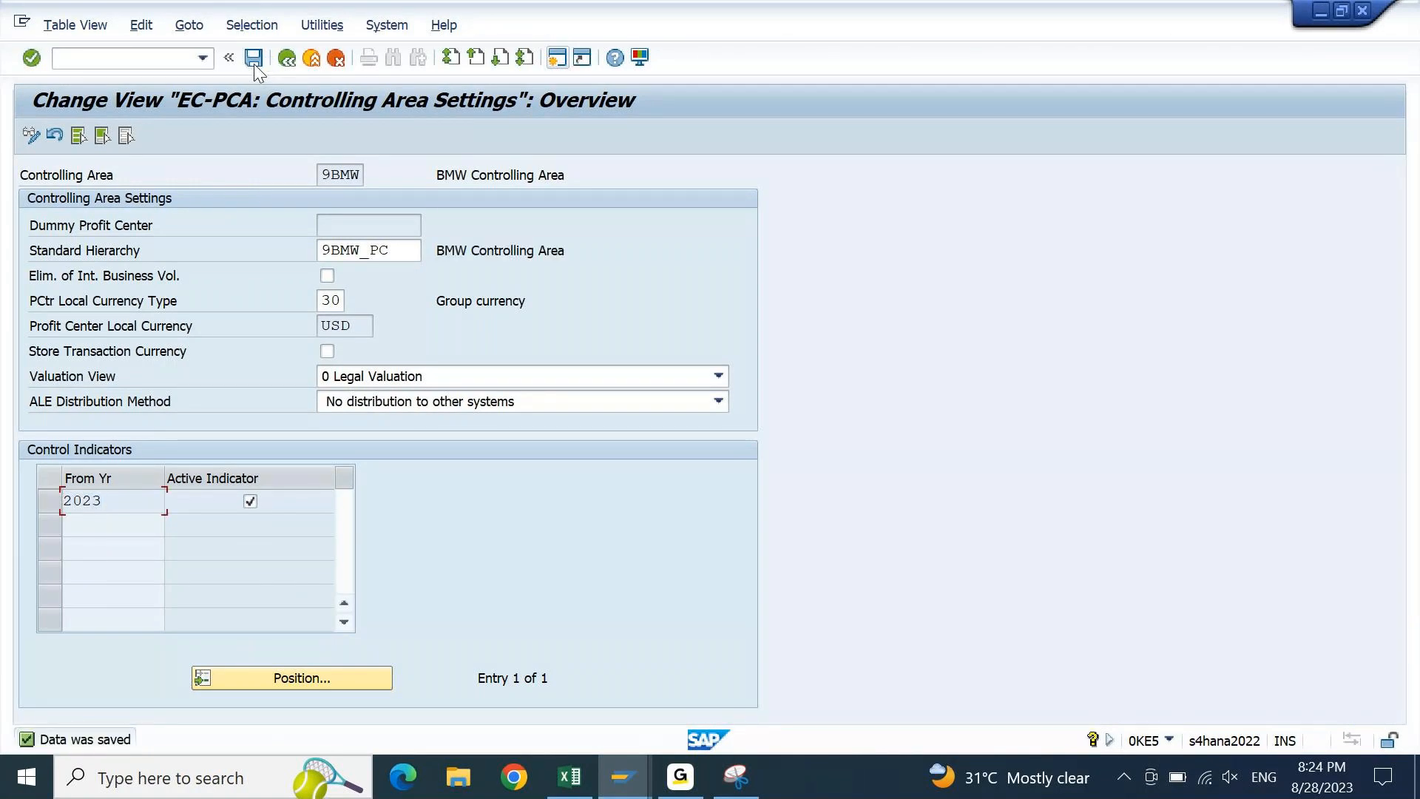
pyautogui.click(310, 61)
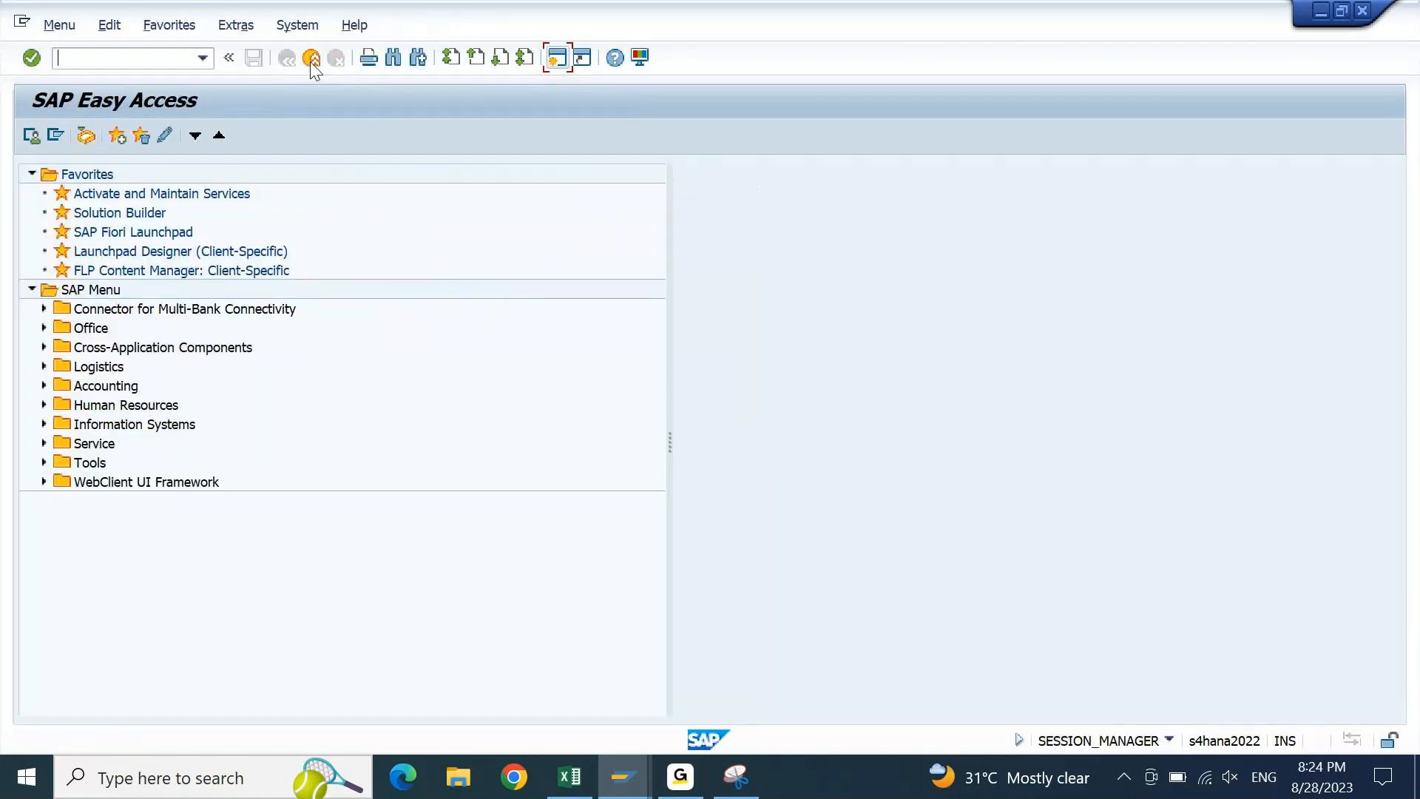
# Rerun the customizing check for company code 9PBI and review the message about version 0 of CO area 9BMW
pyautogui.click(635, 795)
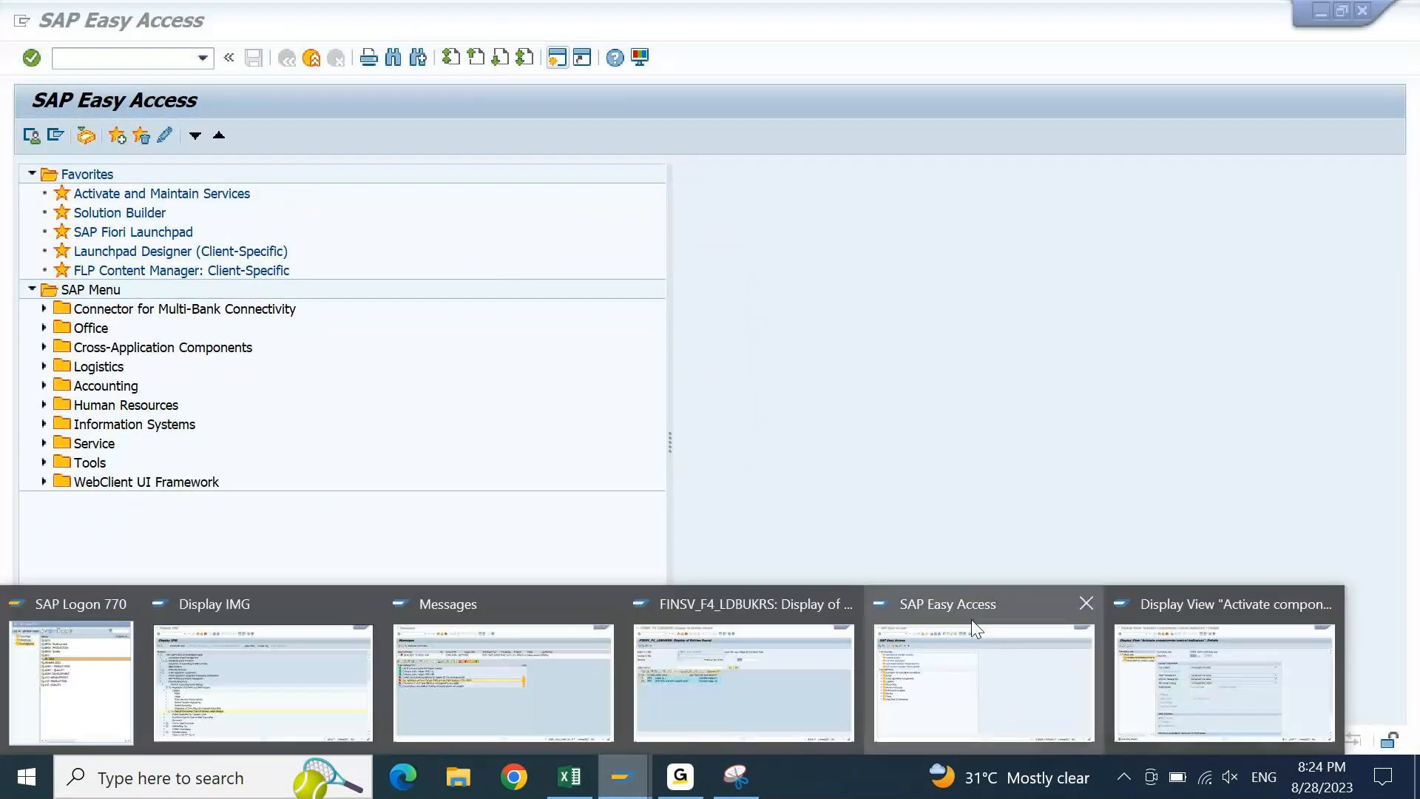
pyautogui.click(809, 647)
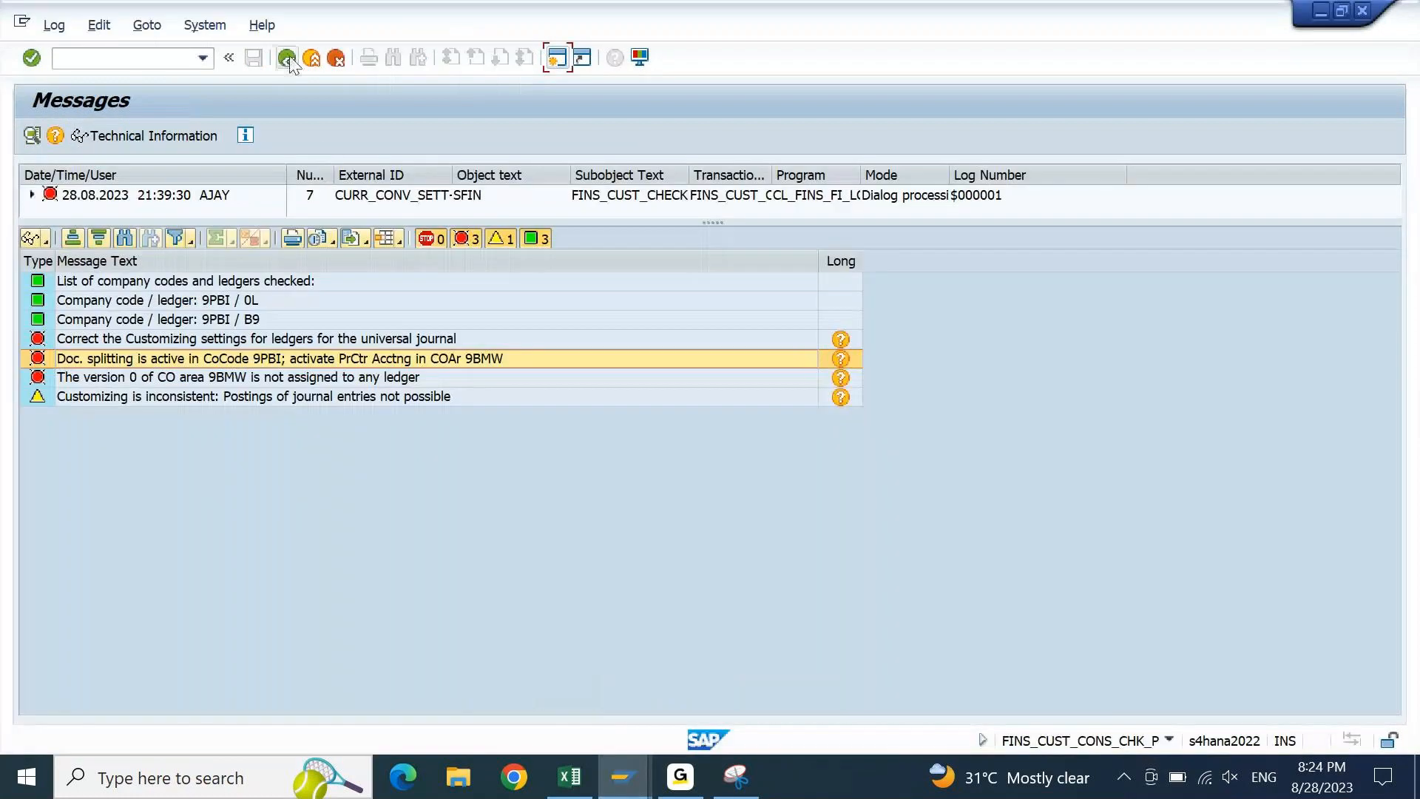
pyautogui.click(287, 59)
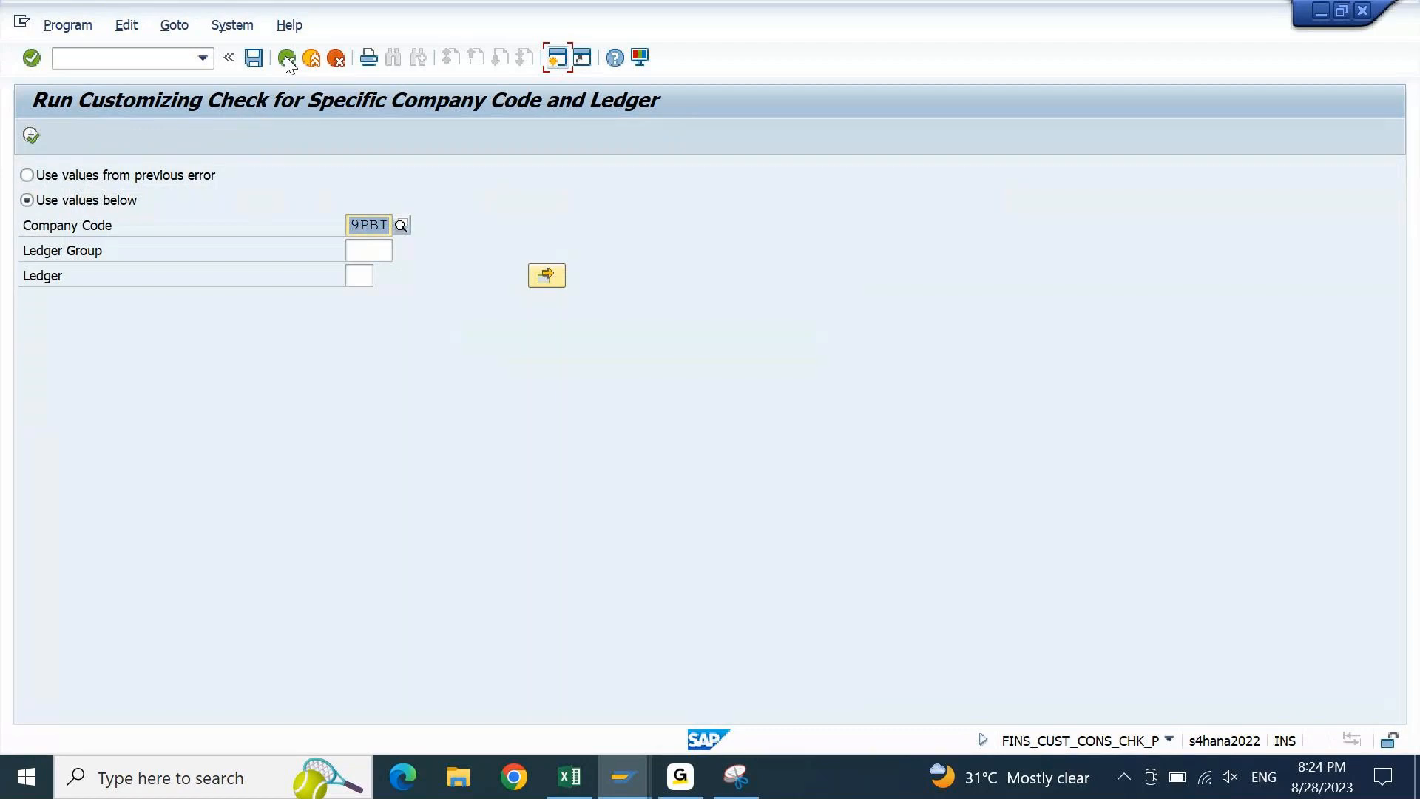
pyautogui.click(31, 134)
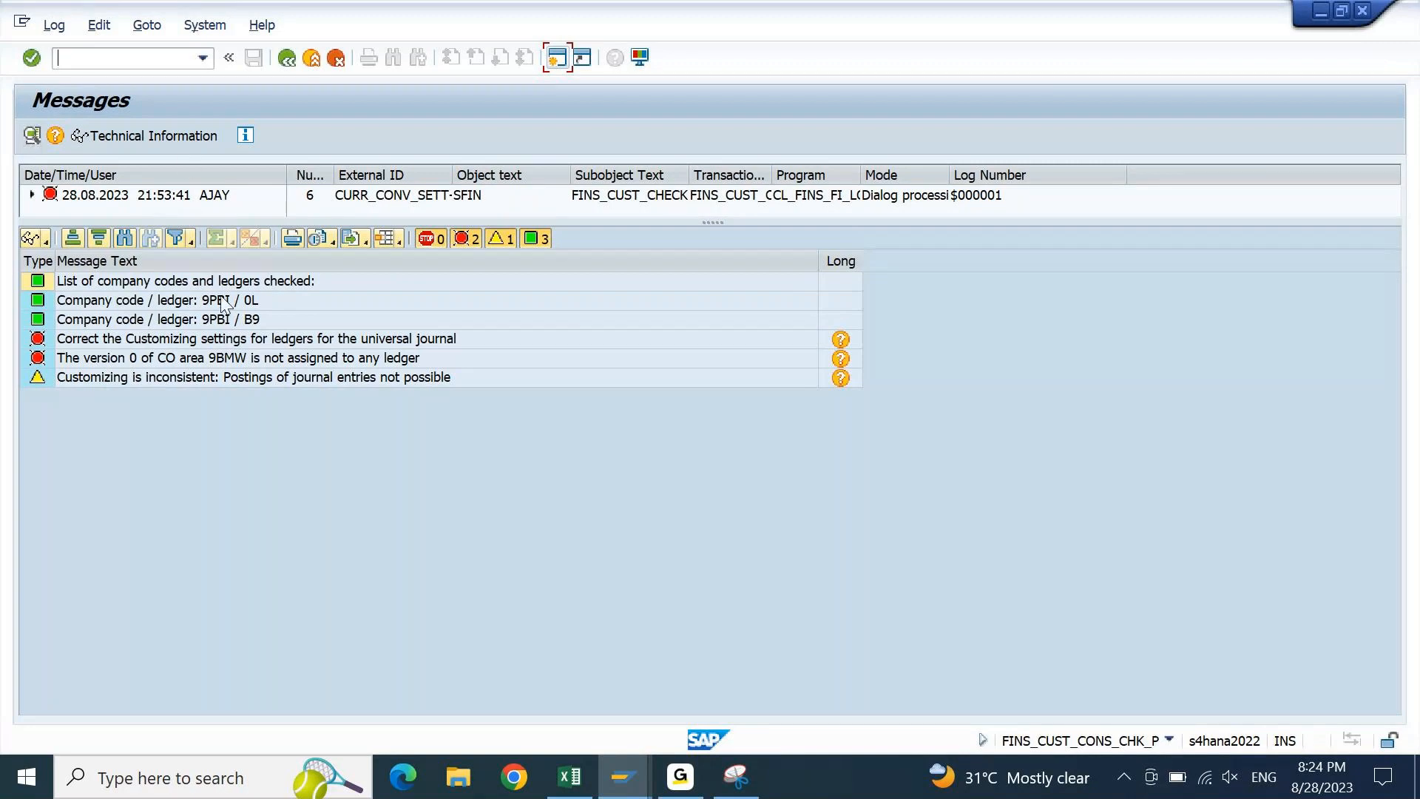
pyautogui.click(153, 360)
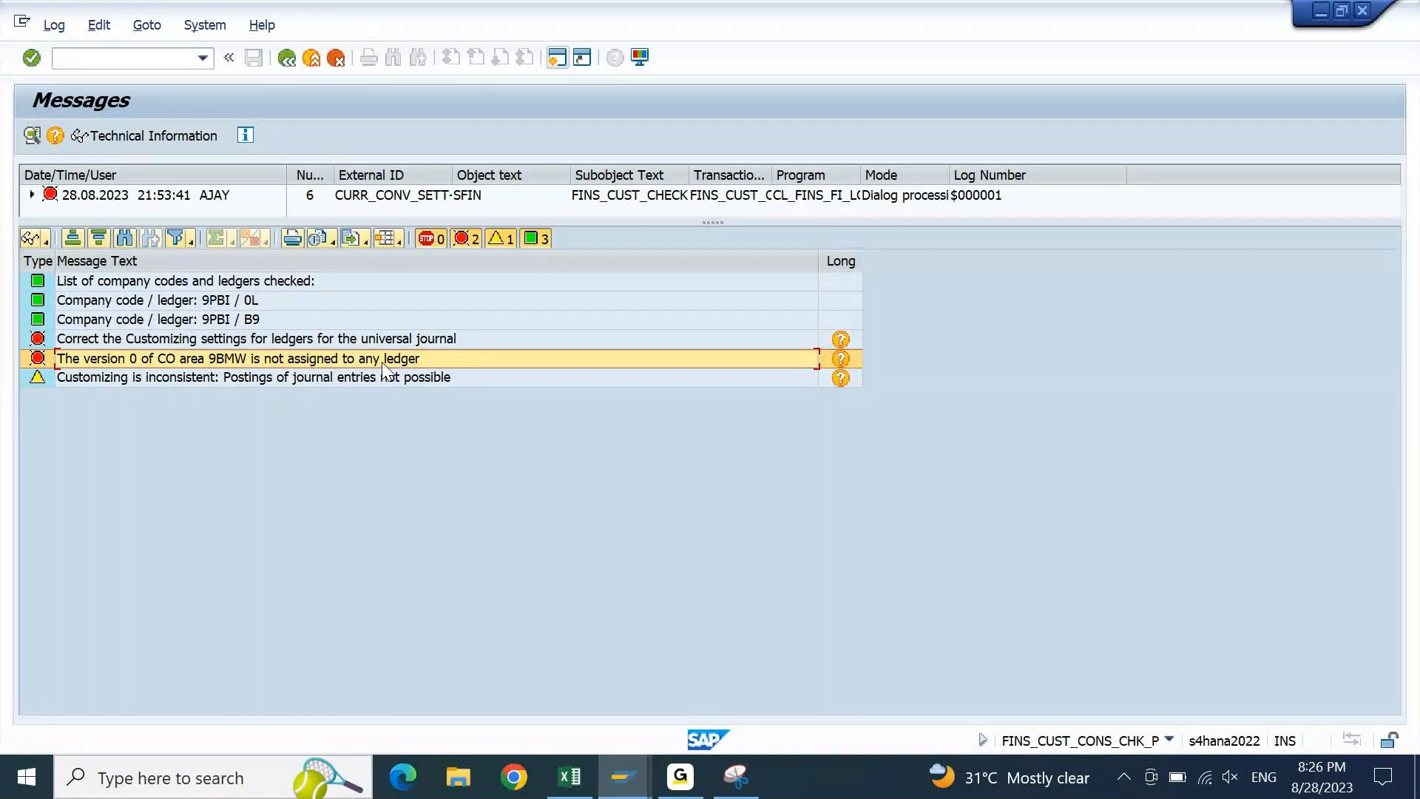
# In the Display IMG session, expand Integration of Controlling with Financial Accounting under Financial Accounting Global Settings, Ledgers
pyautogui.click(623, 776)
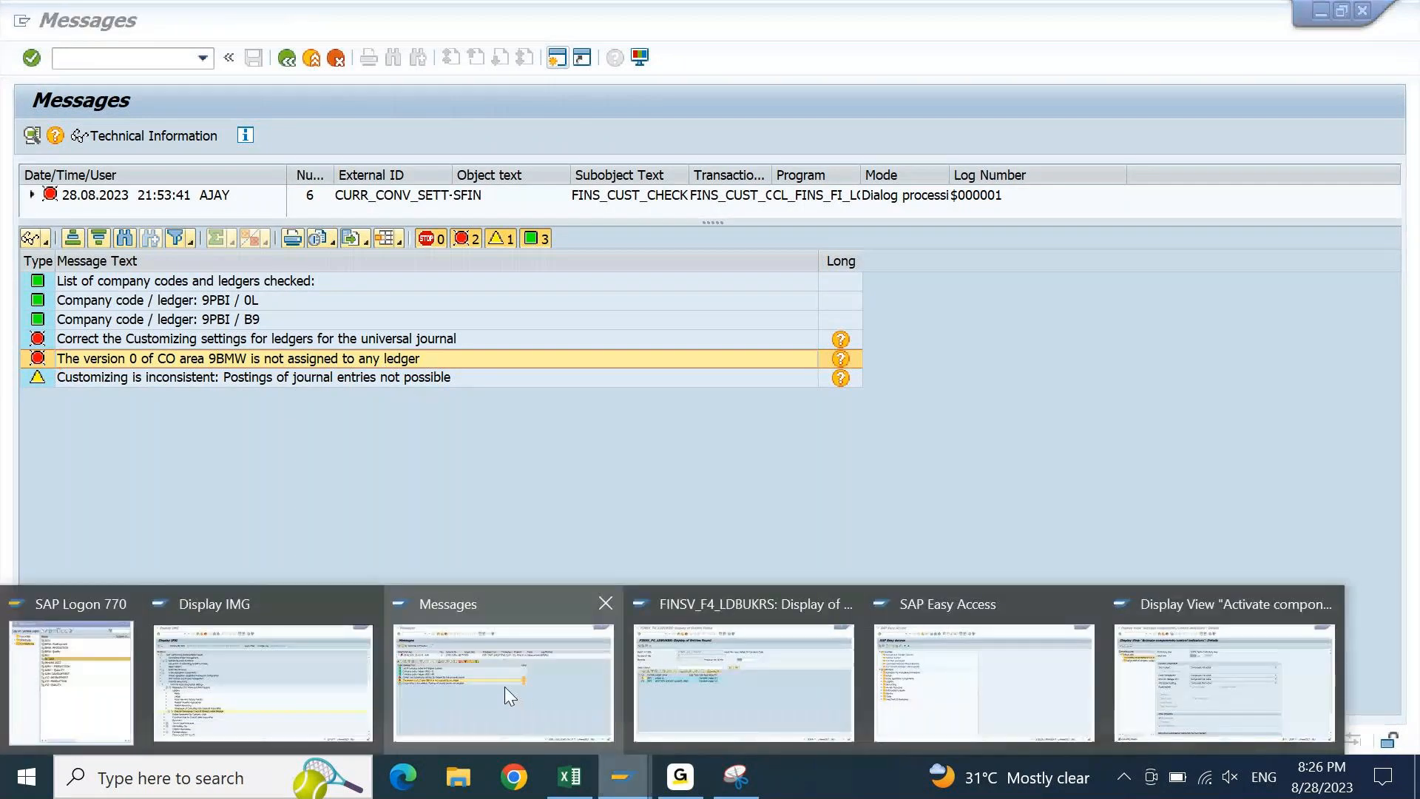
pyautogui.click(260, 676)
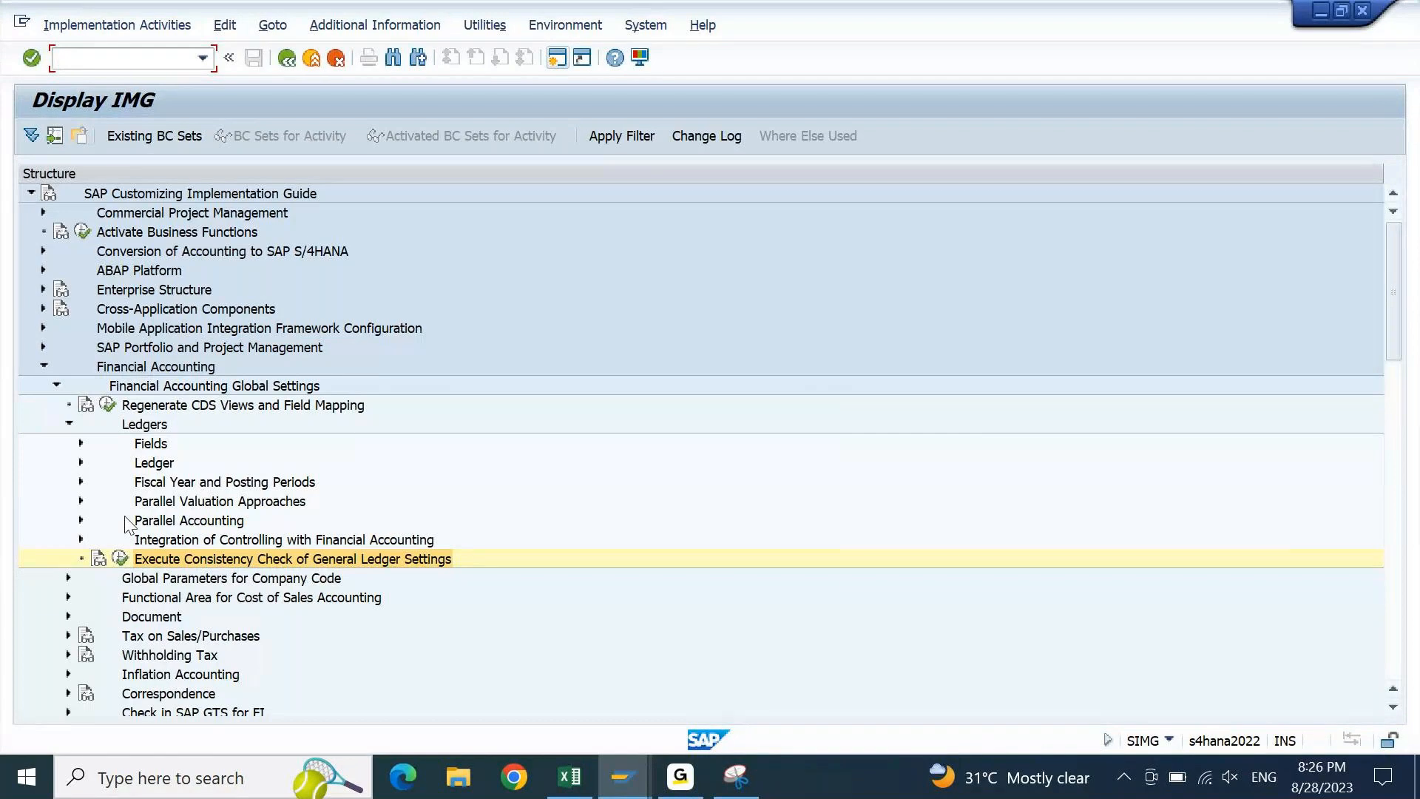
pyautogui.click(68, 424)
pyautogui.doubleClick(126, 369)
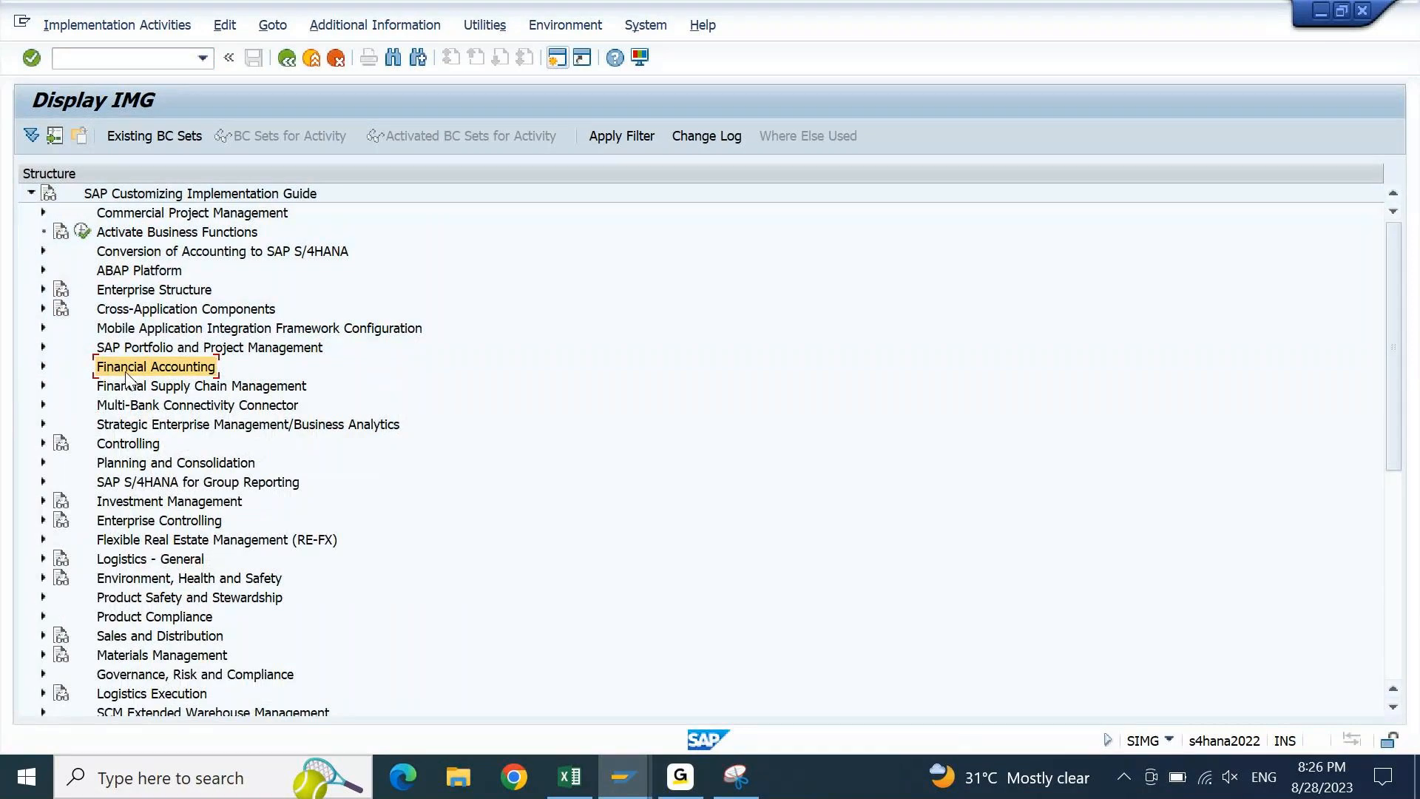
pyautogui.doubleClick(126, 373)
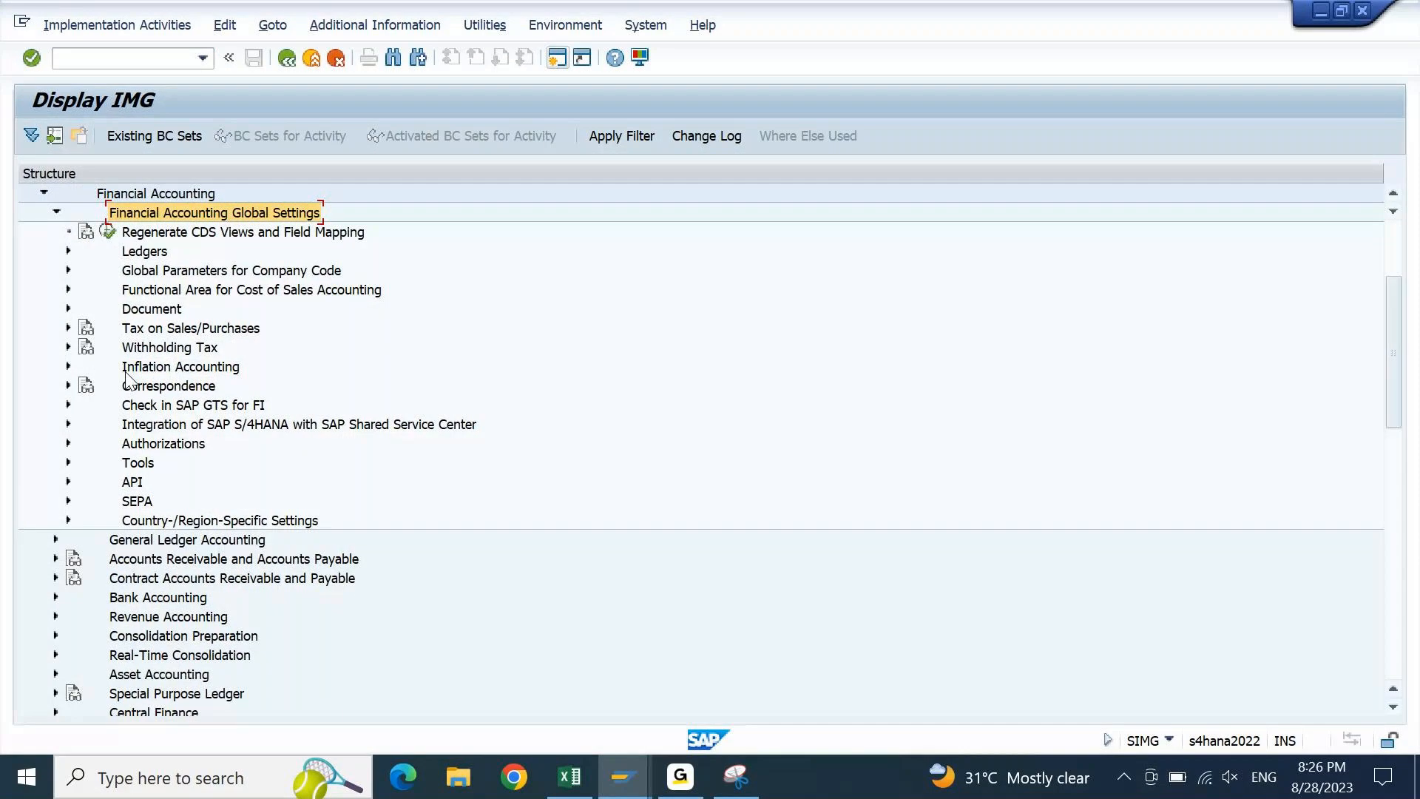
pyautogui.press('Down')
pyautogui.press('Down')
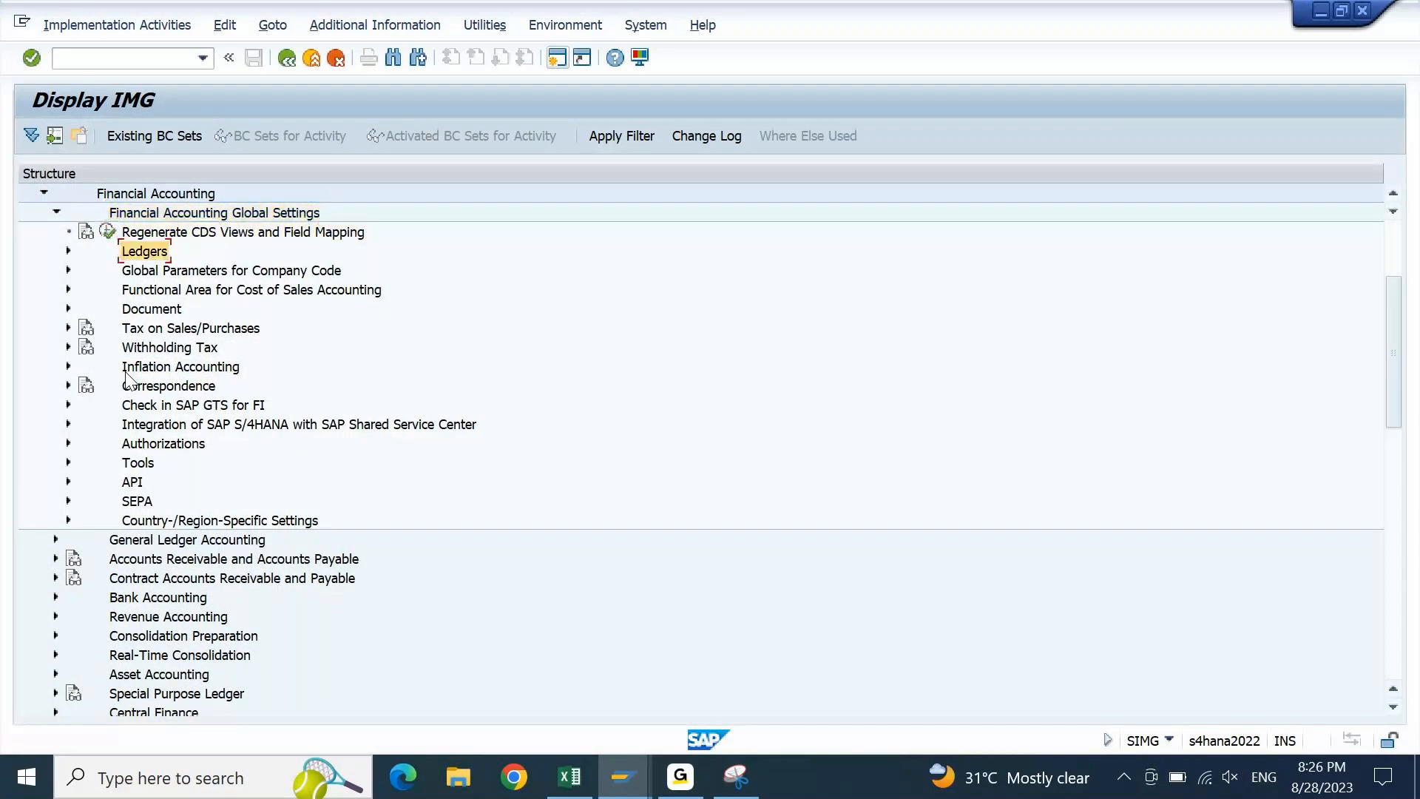
pyautogui.press('Right')
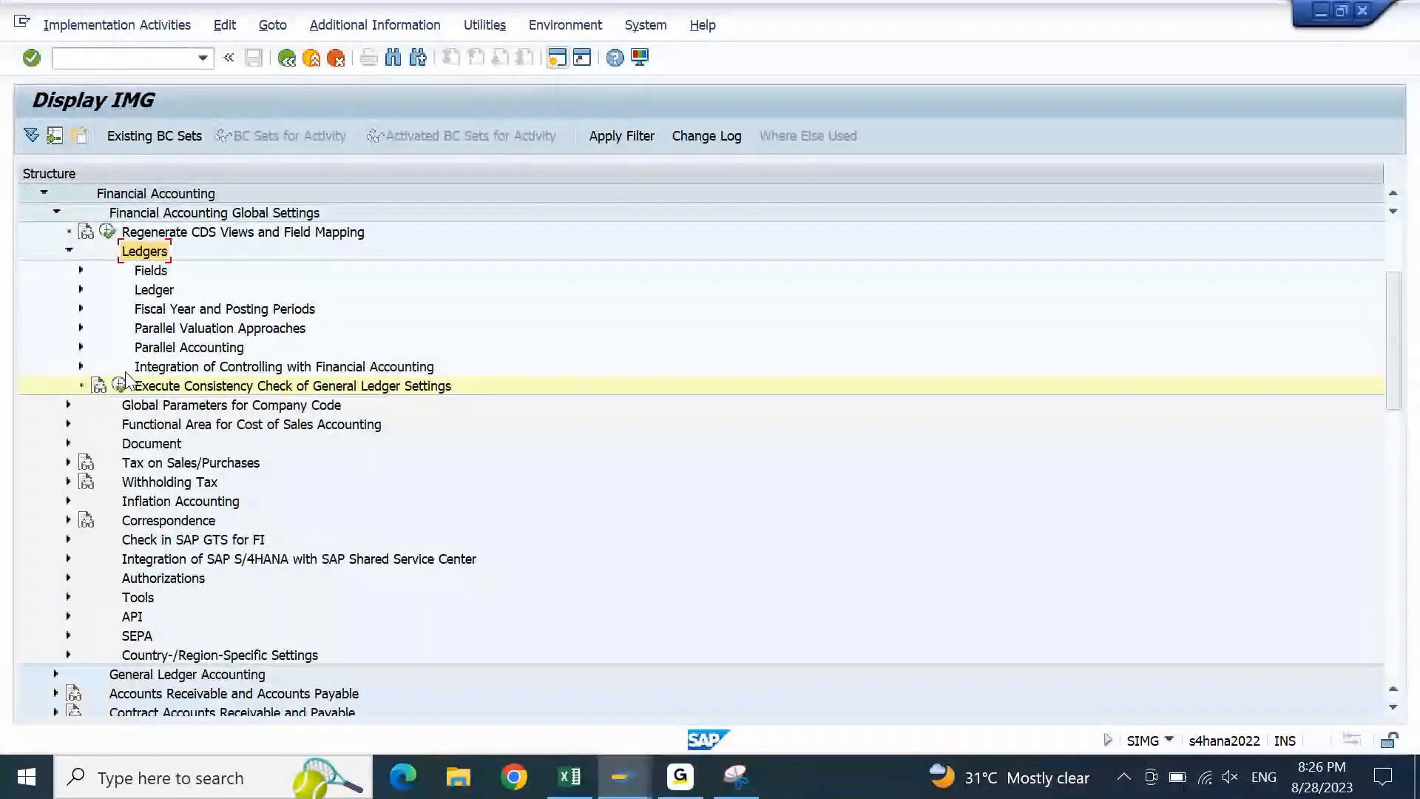
pyautogui.click(265, 370)
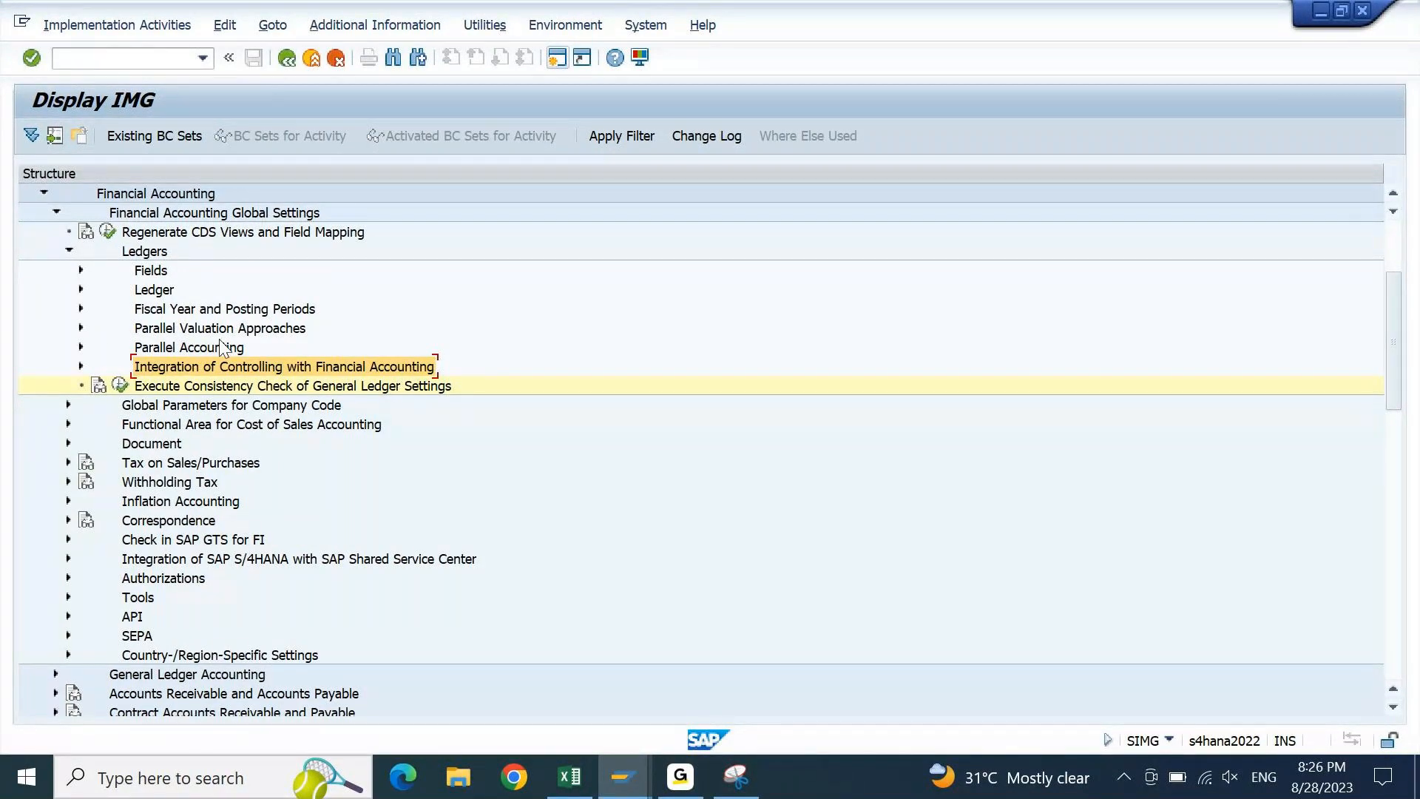
pyautogui.click(81, 366)
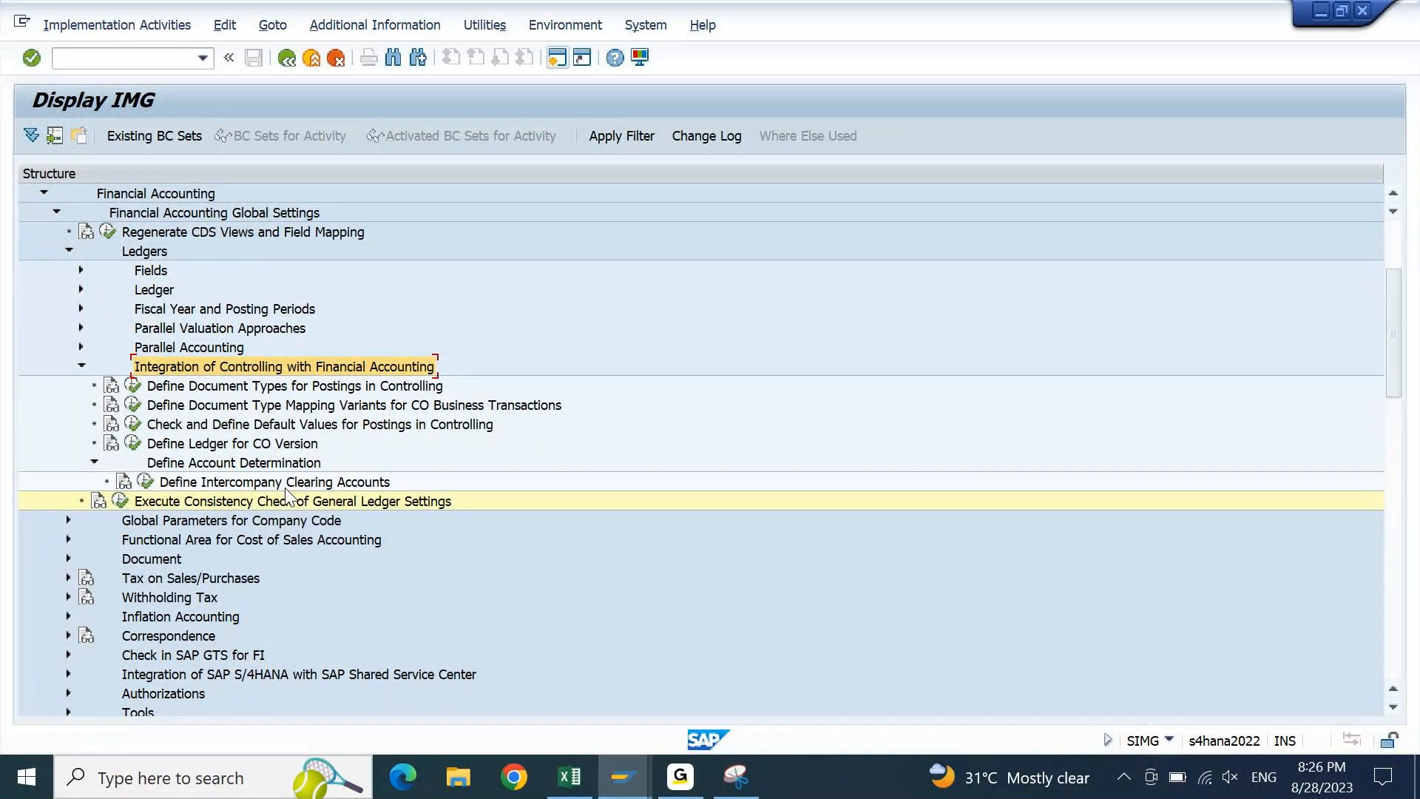
# View the document types defined for postings in Controlling and return to the implementation guide
pyautogui.click(248, 393)
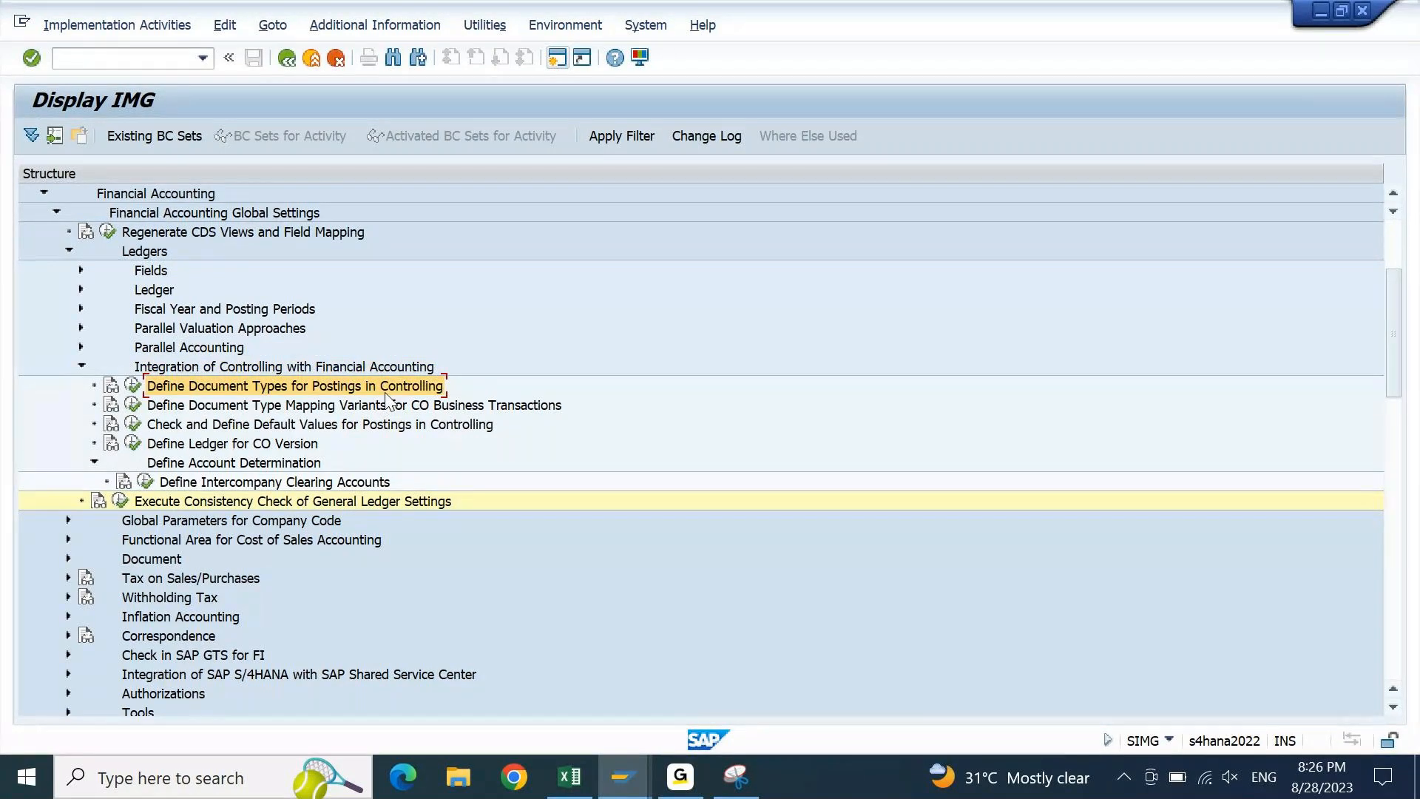
pyautogui.click(133, 385)
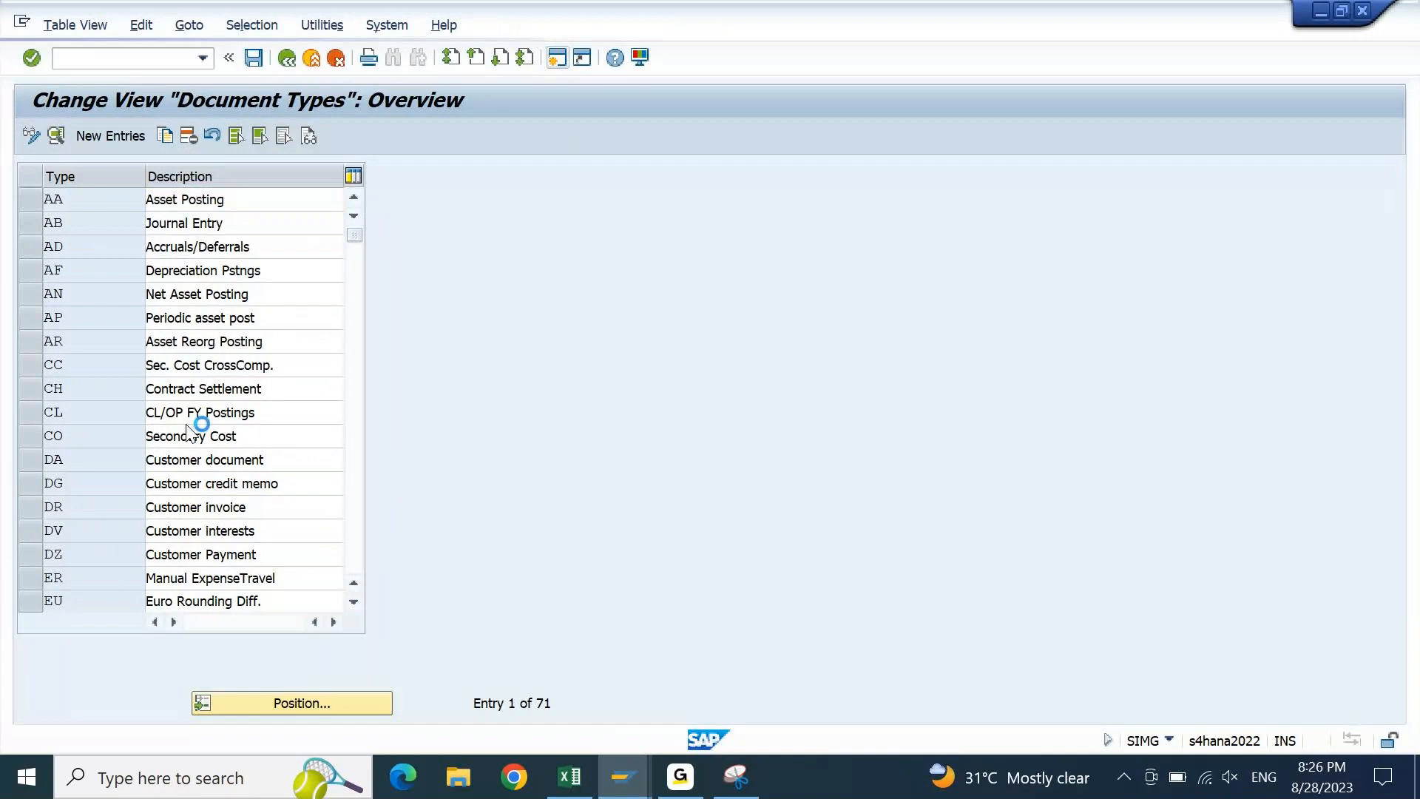
pyautogui.press('F3')
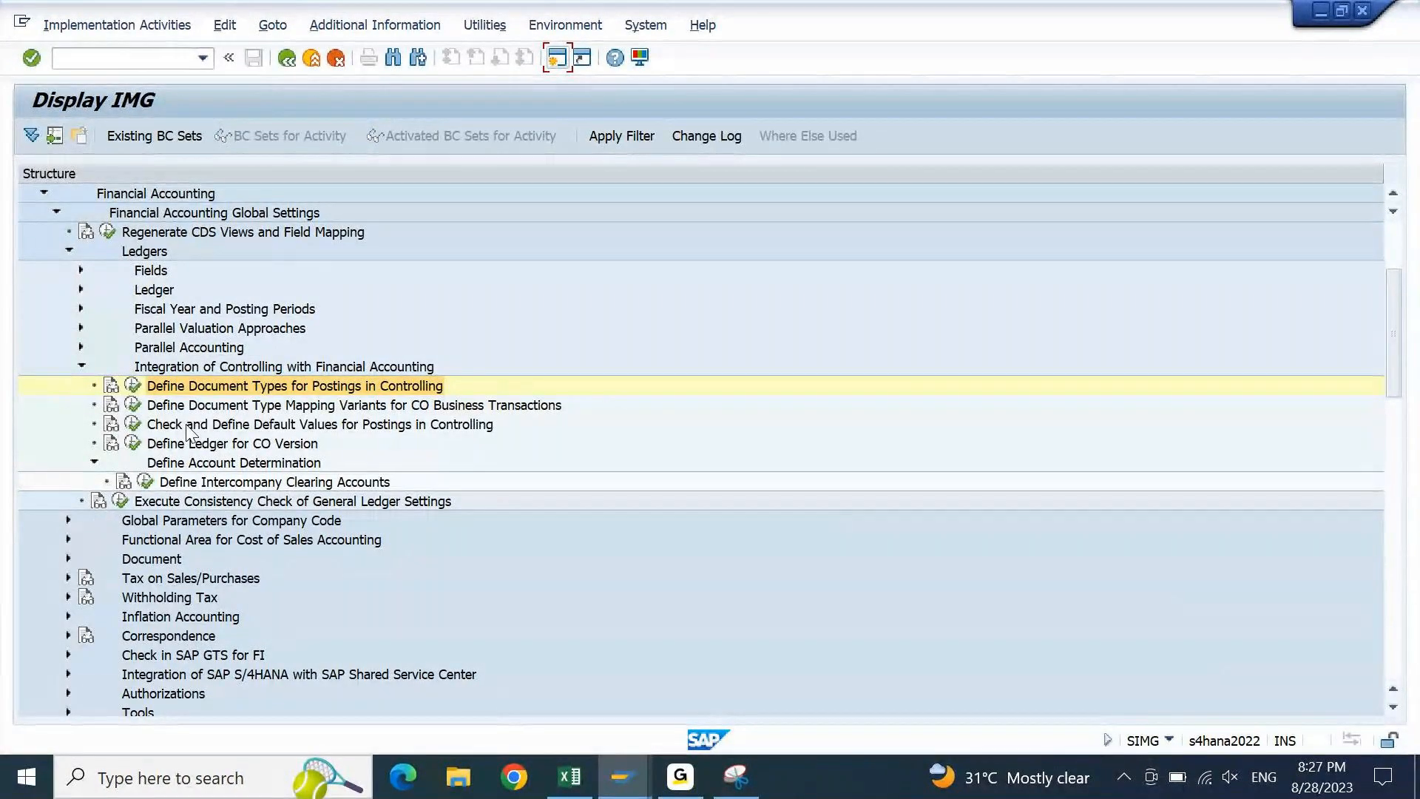
pyautogui.click(272, 408)
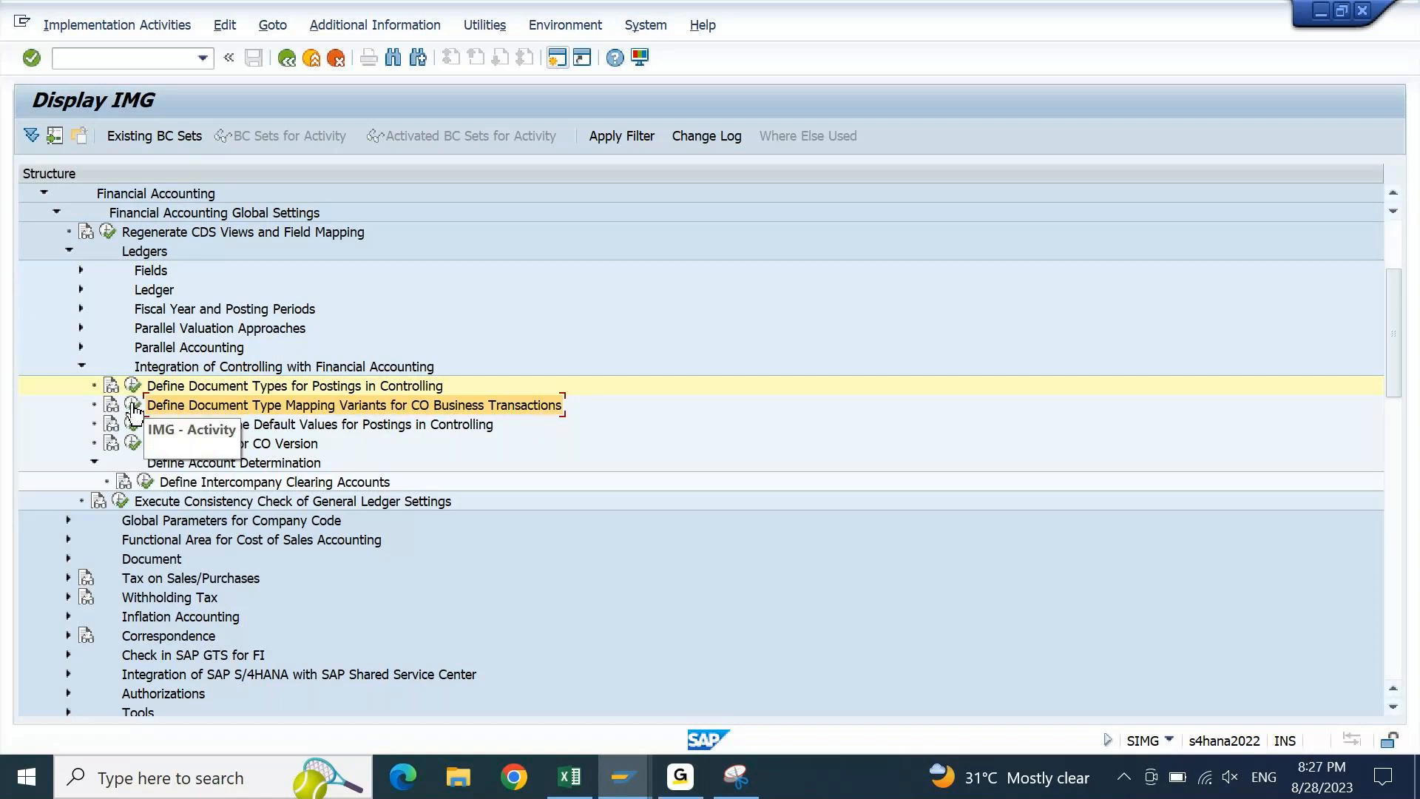
pyautogui.click(133, 407)
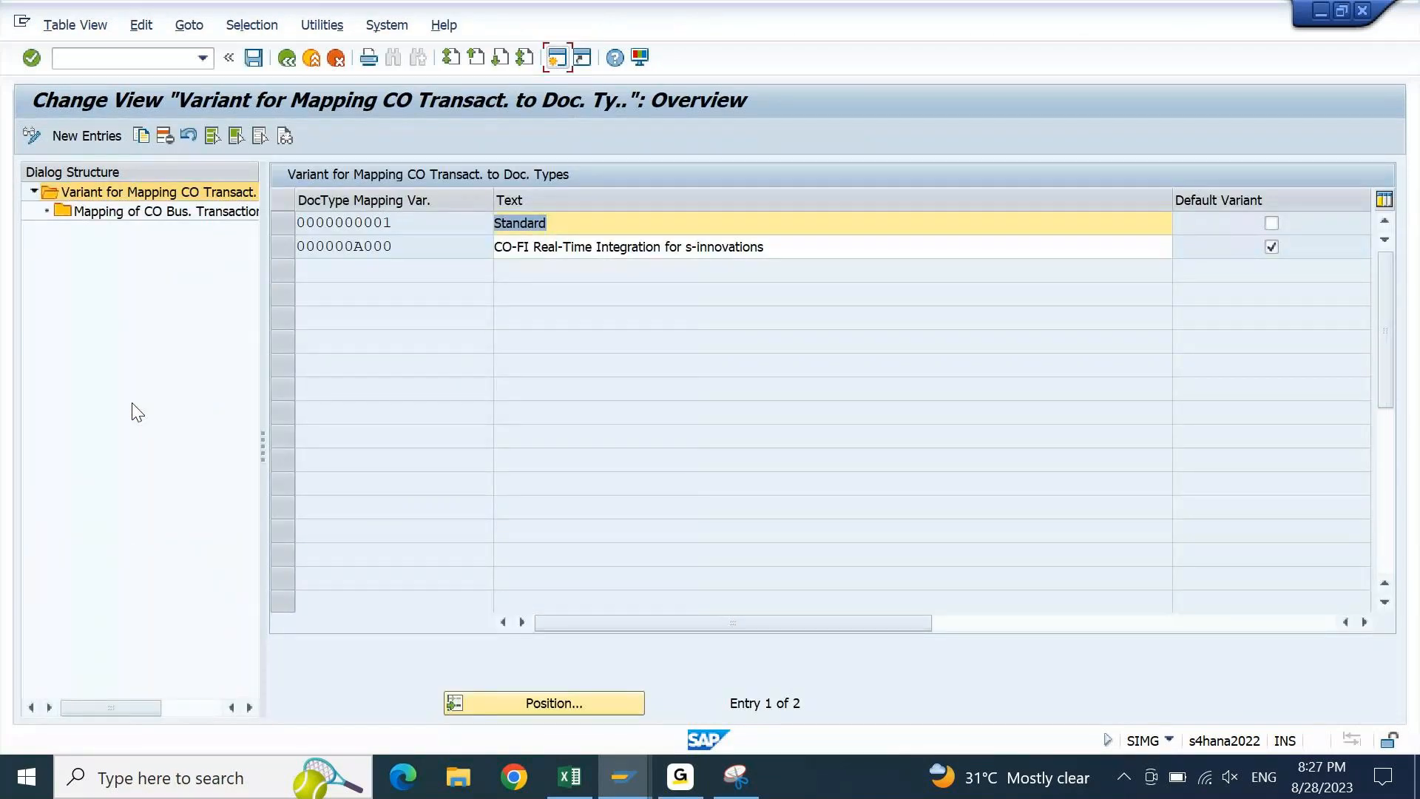
pyautogui.click(286, 222)
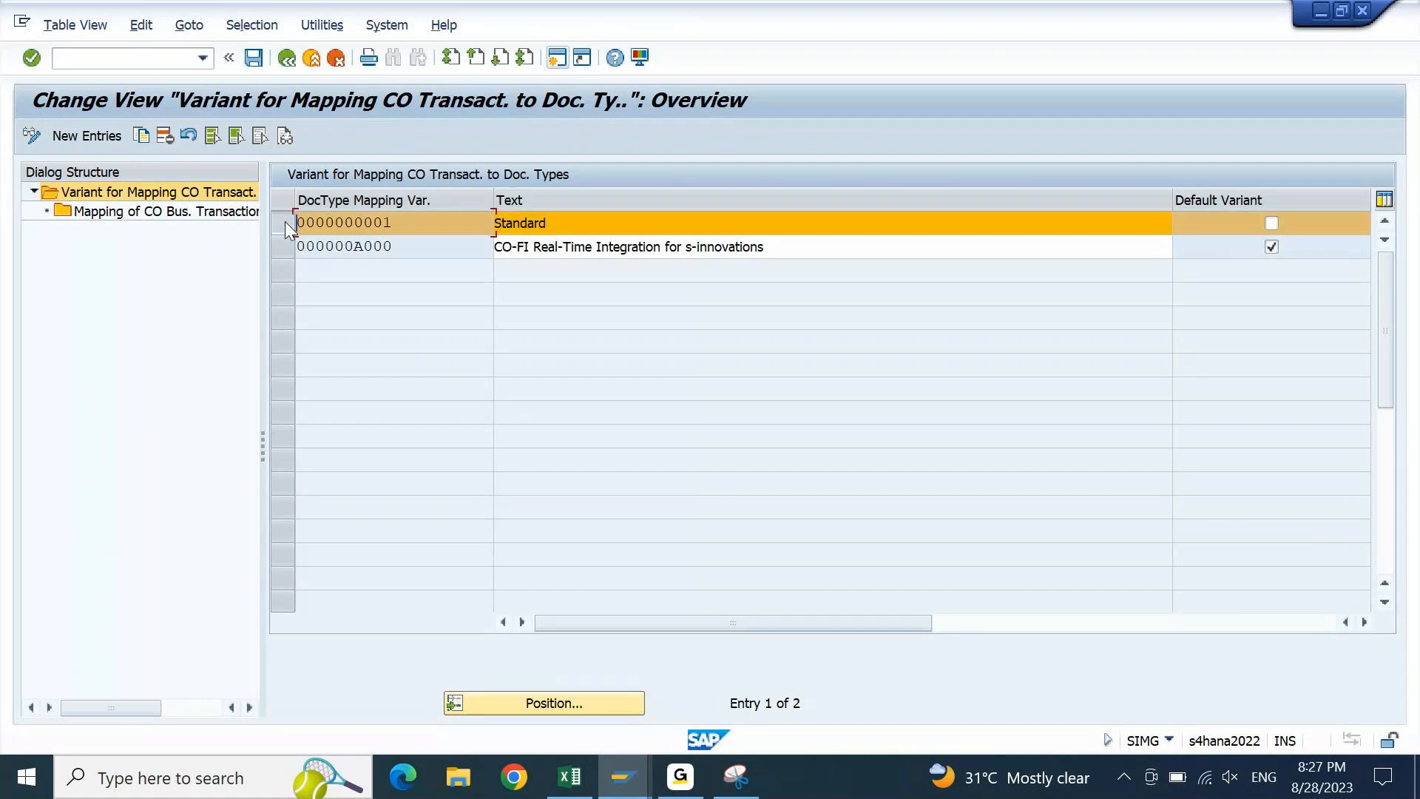
pyautogui.click(286, 222)
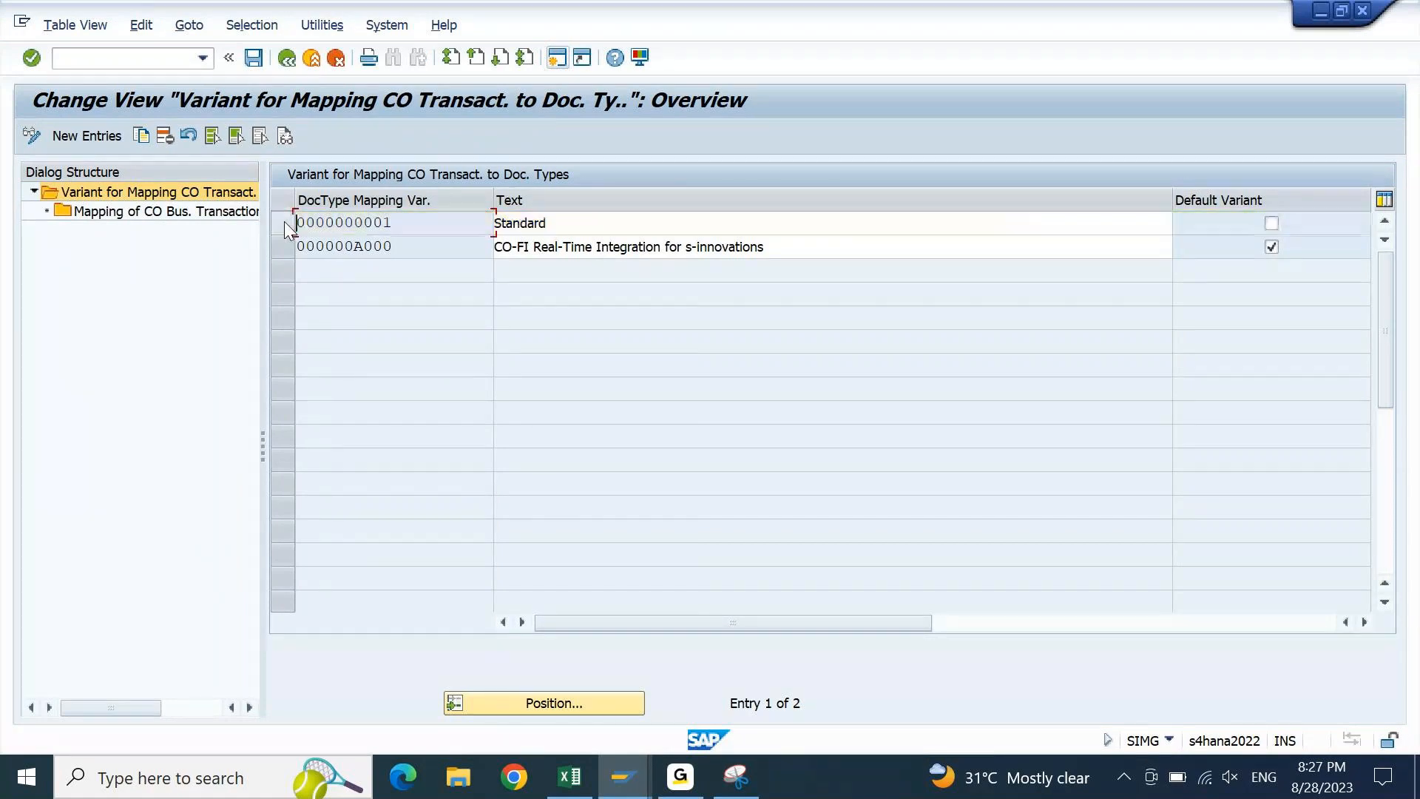
pyautogui.click(285, 226)
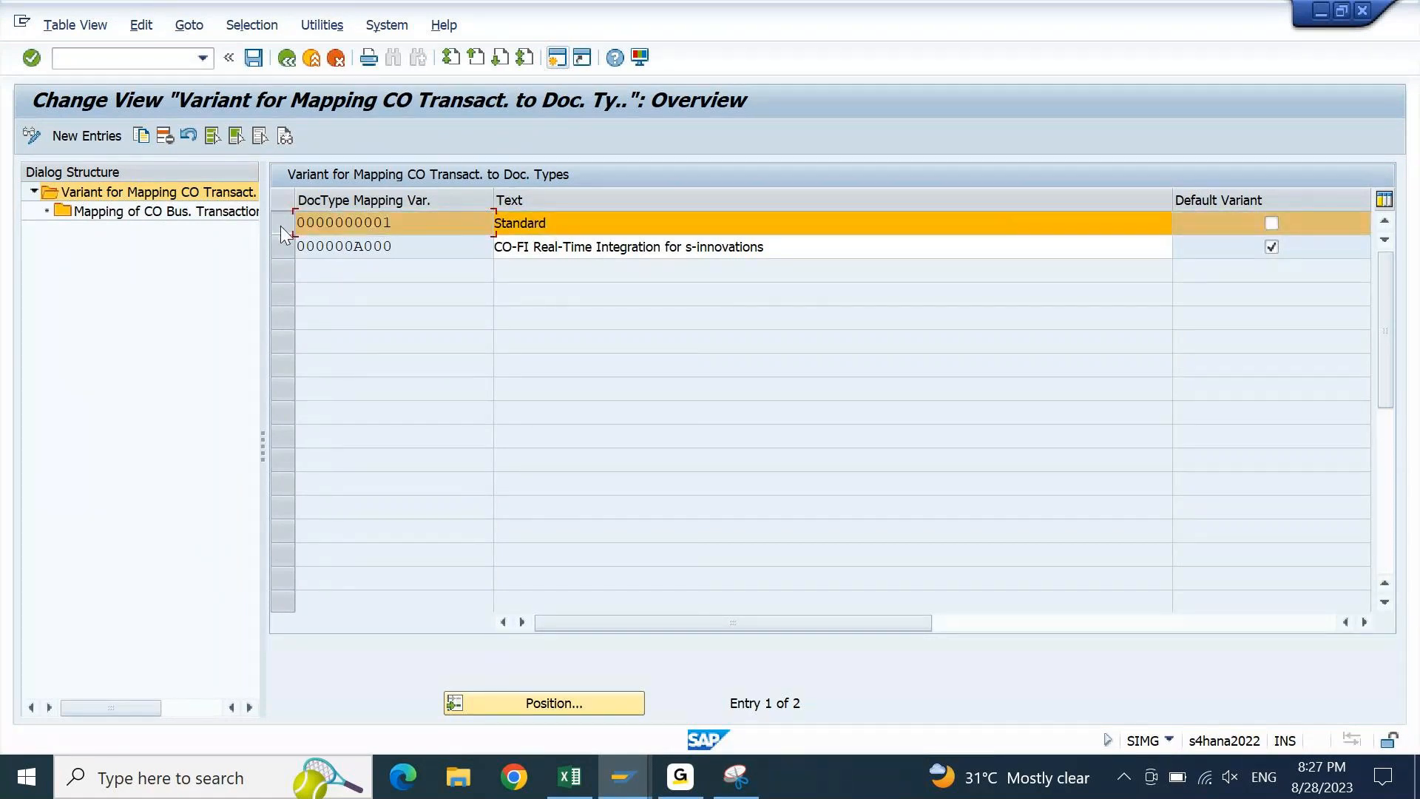
pyautogui.doubleClick(188, 211)
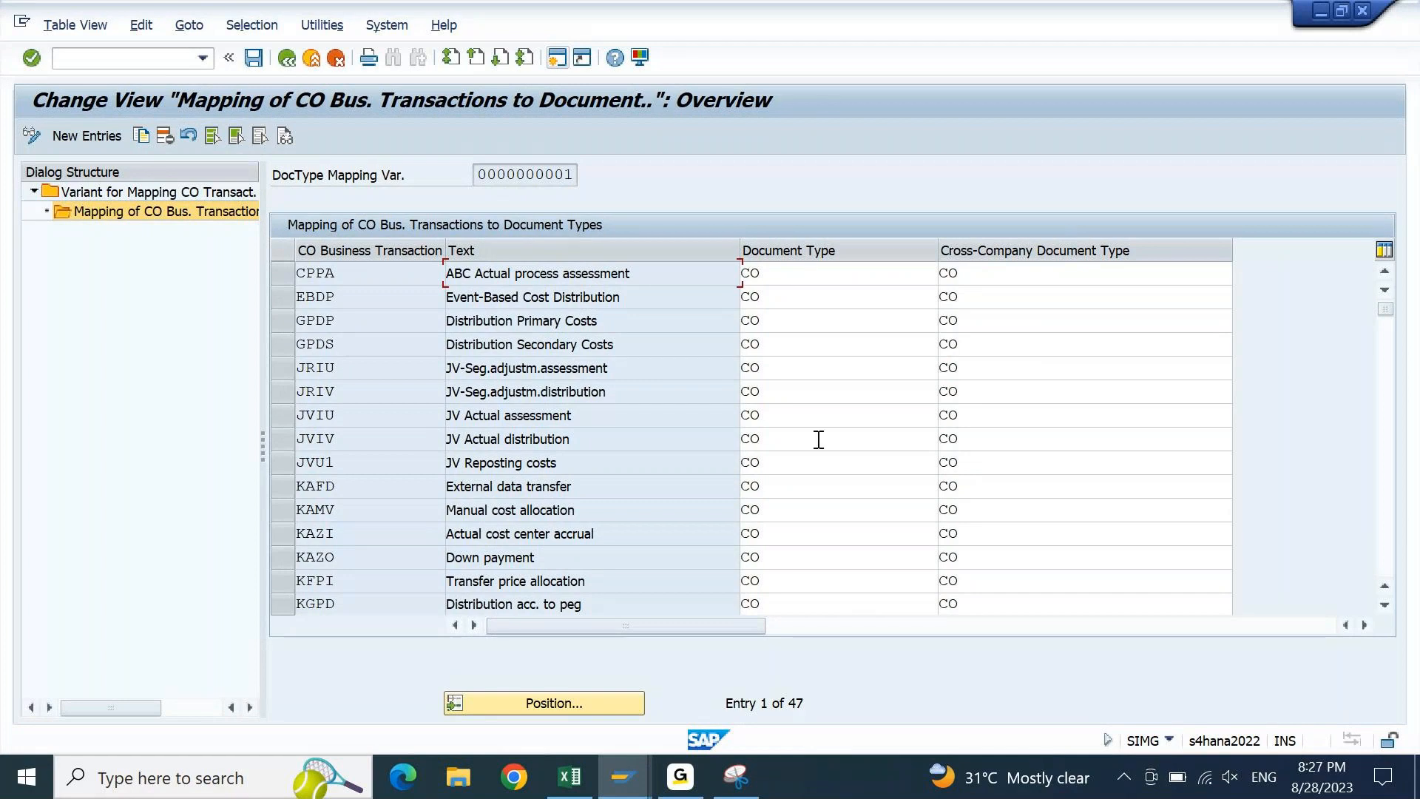
pyautogui.press('F3')
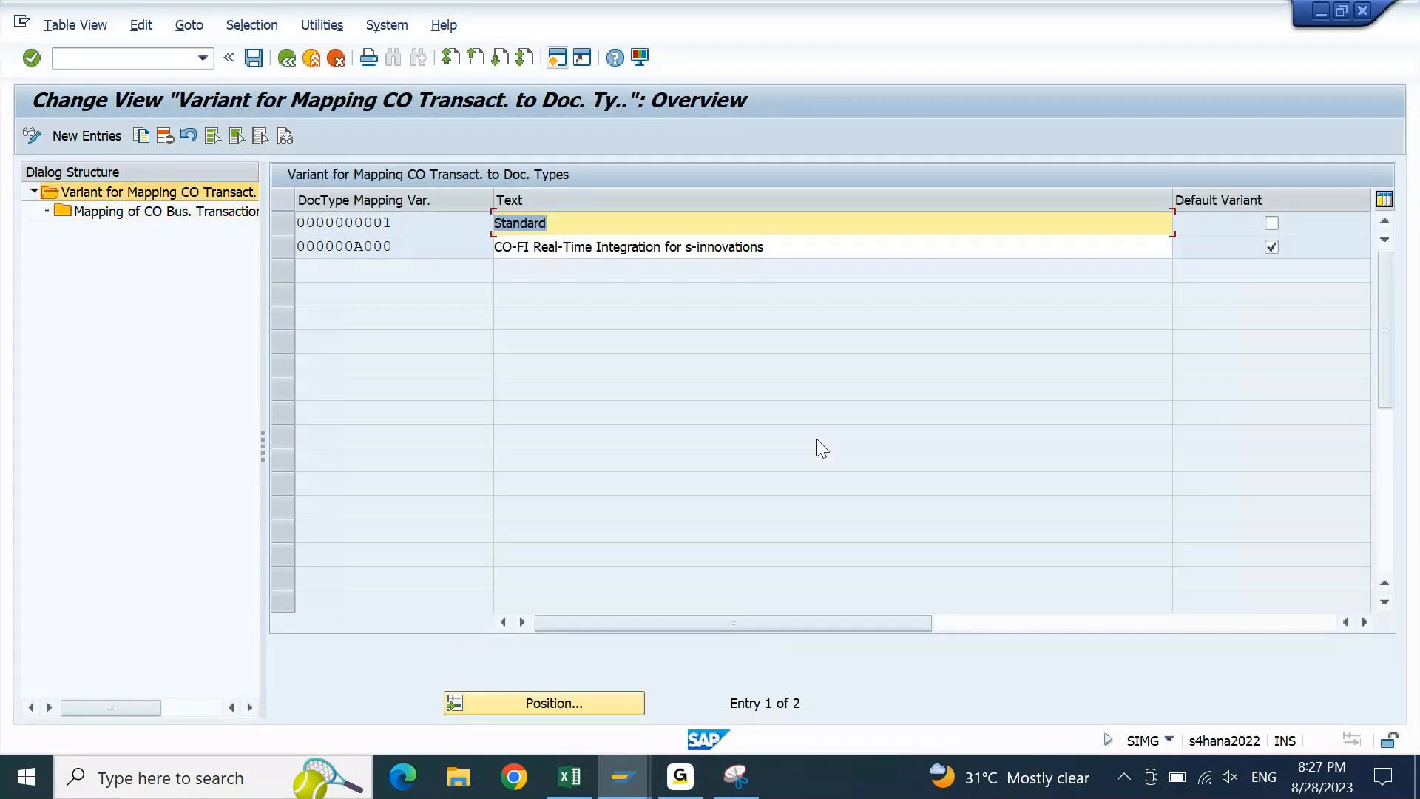
pyautogui.press('F3')
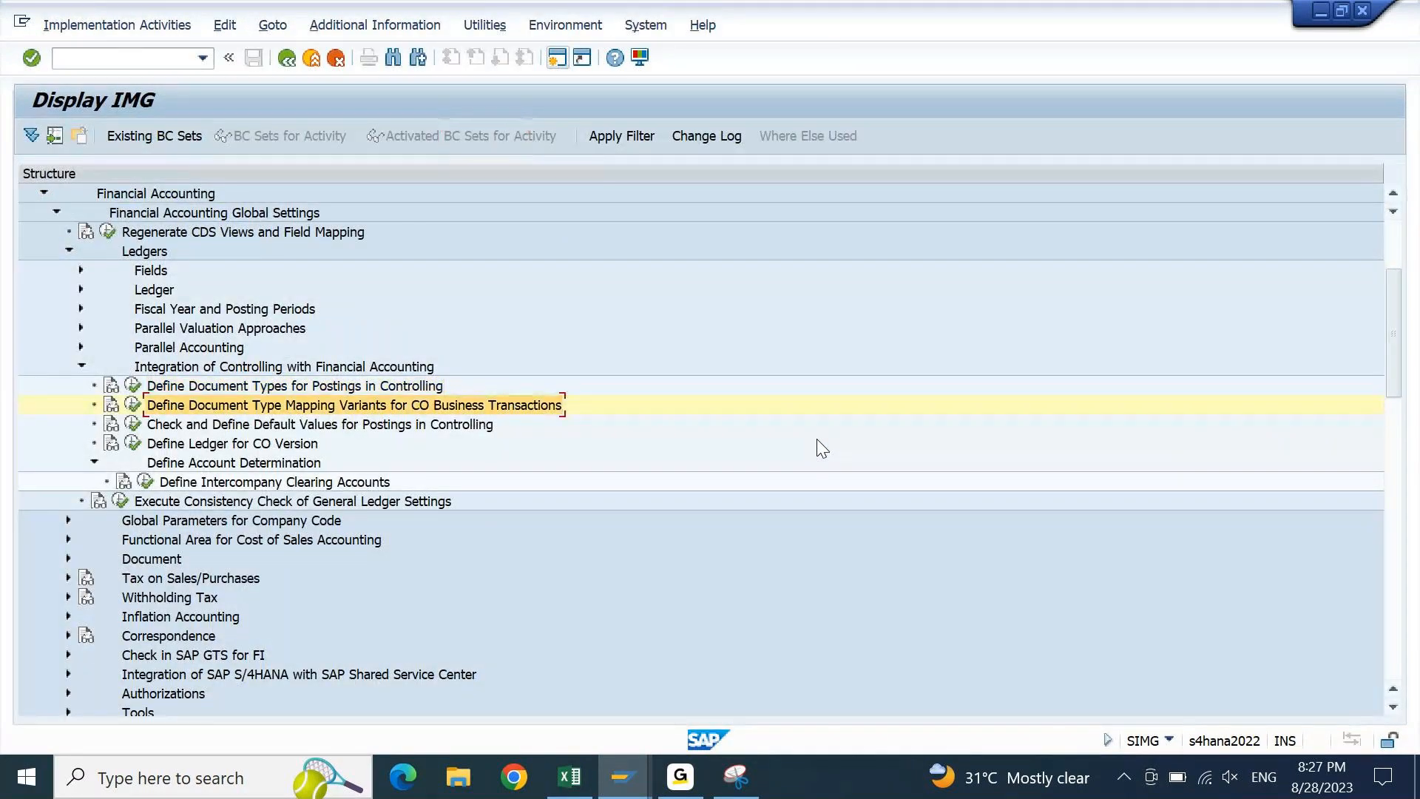
# Open Check and Define Default Values for Postings in Controlling and position the list to the company code beginning with 9P
pyautogui.press('Down')
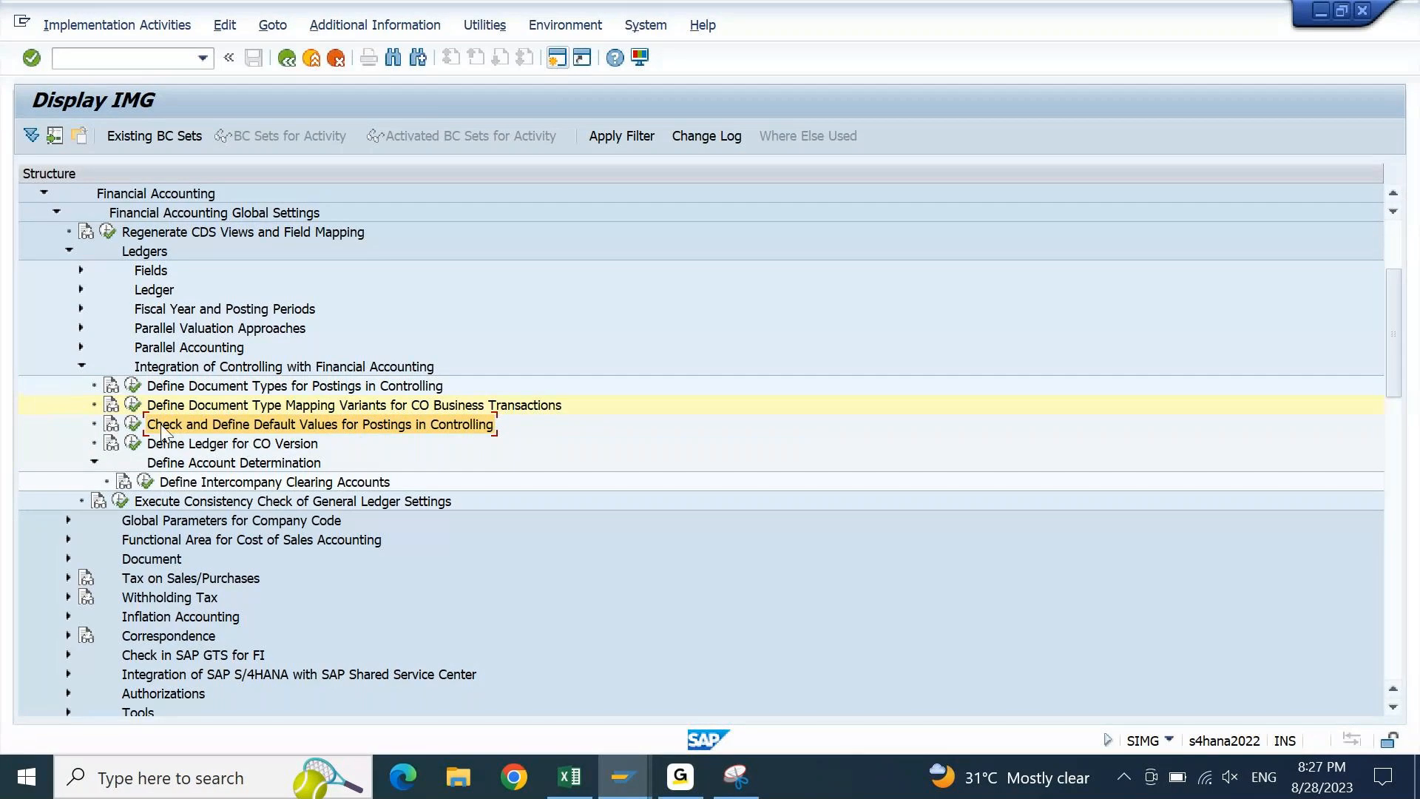
pyautogui.click(132, 424)
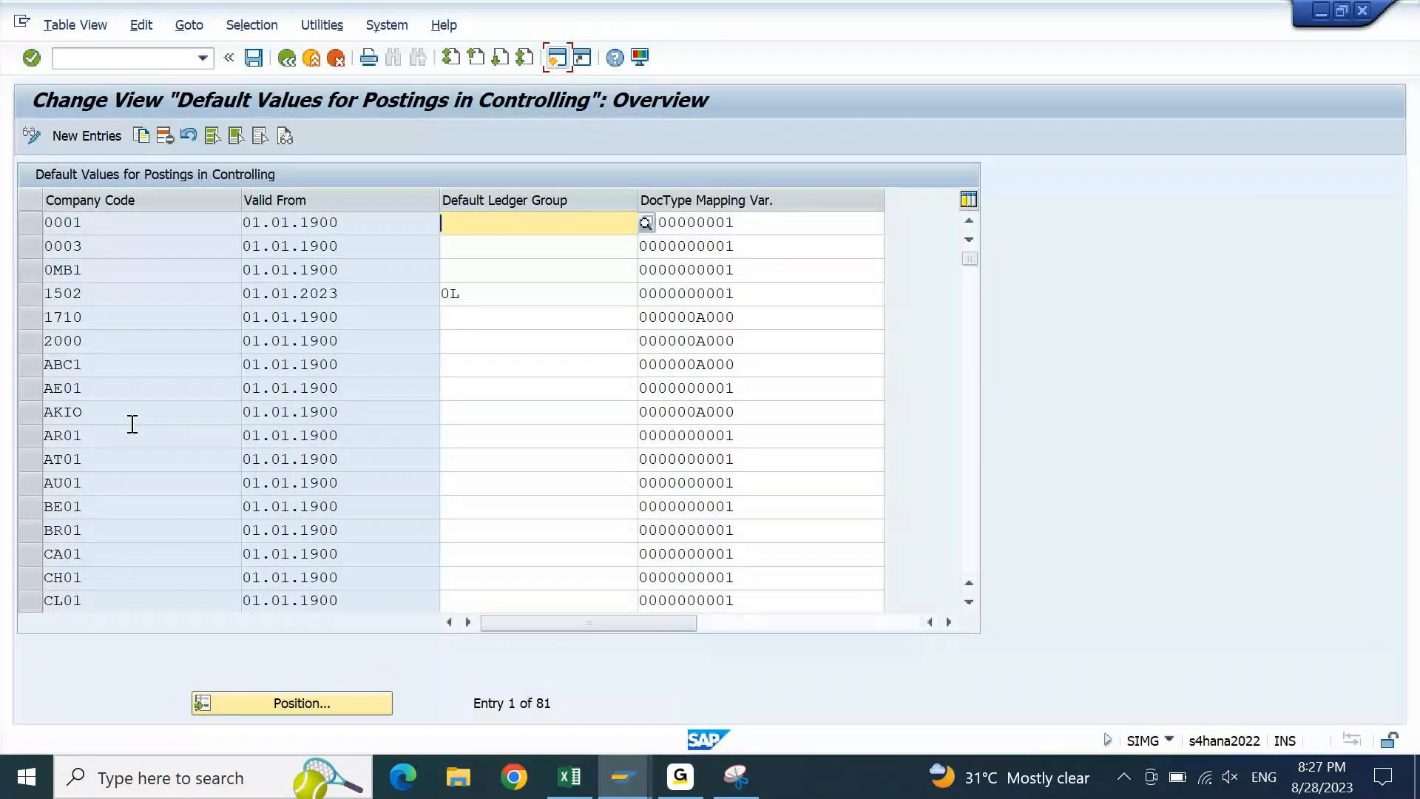
pyautogui.click(263, 704)
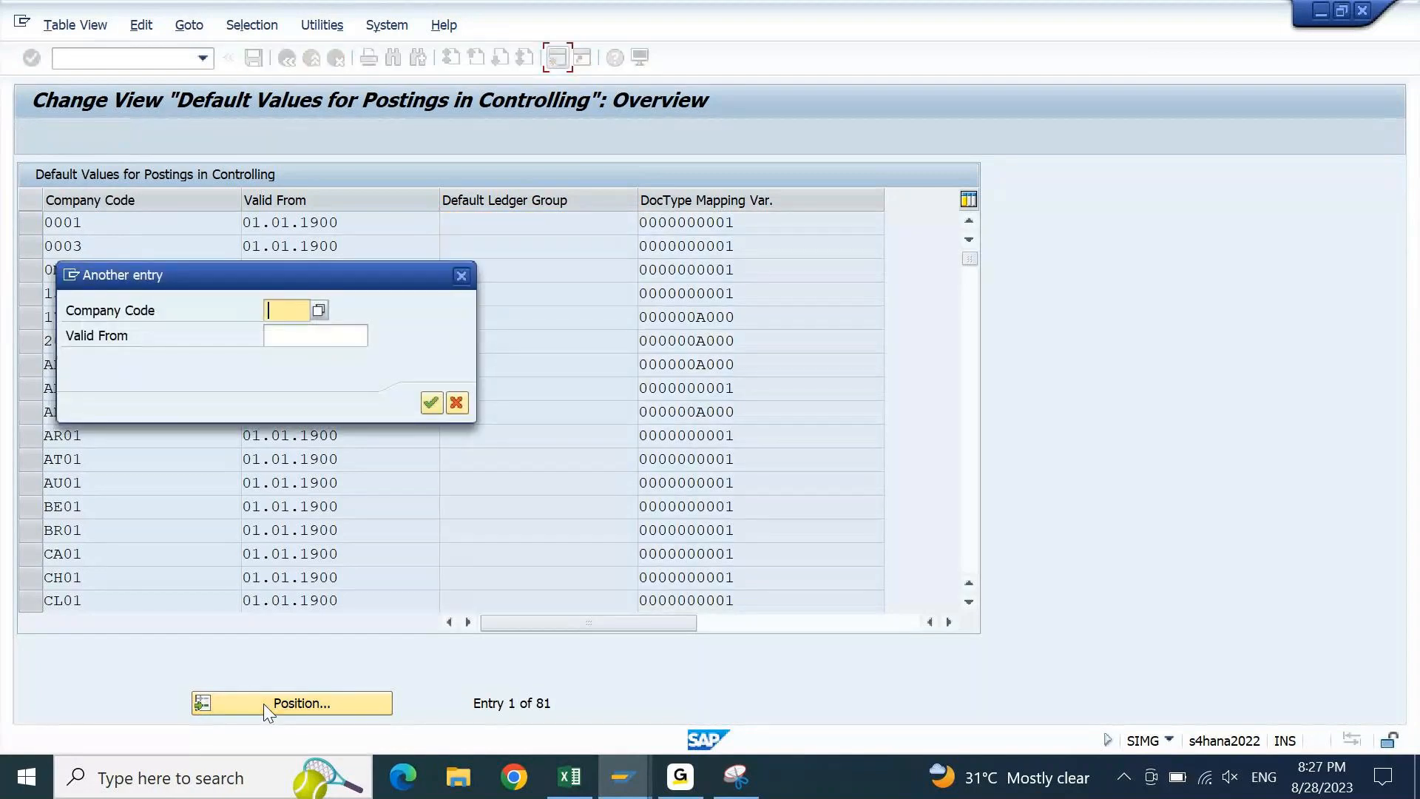
pyautogui.write('9')
pyautogui.press('Down')
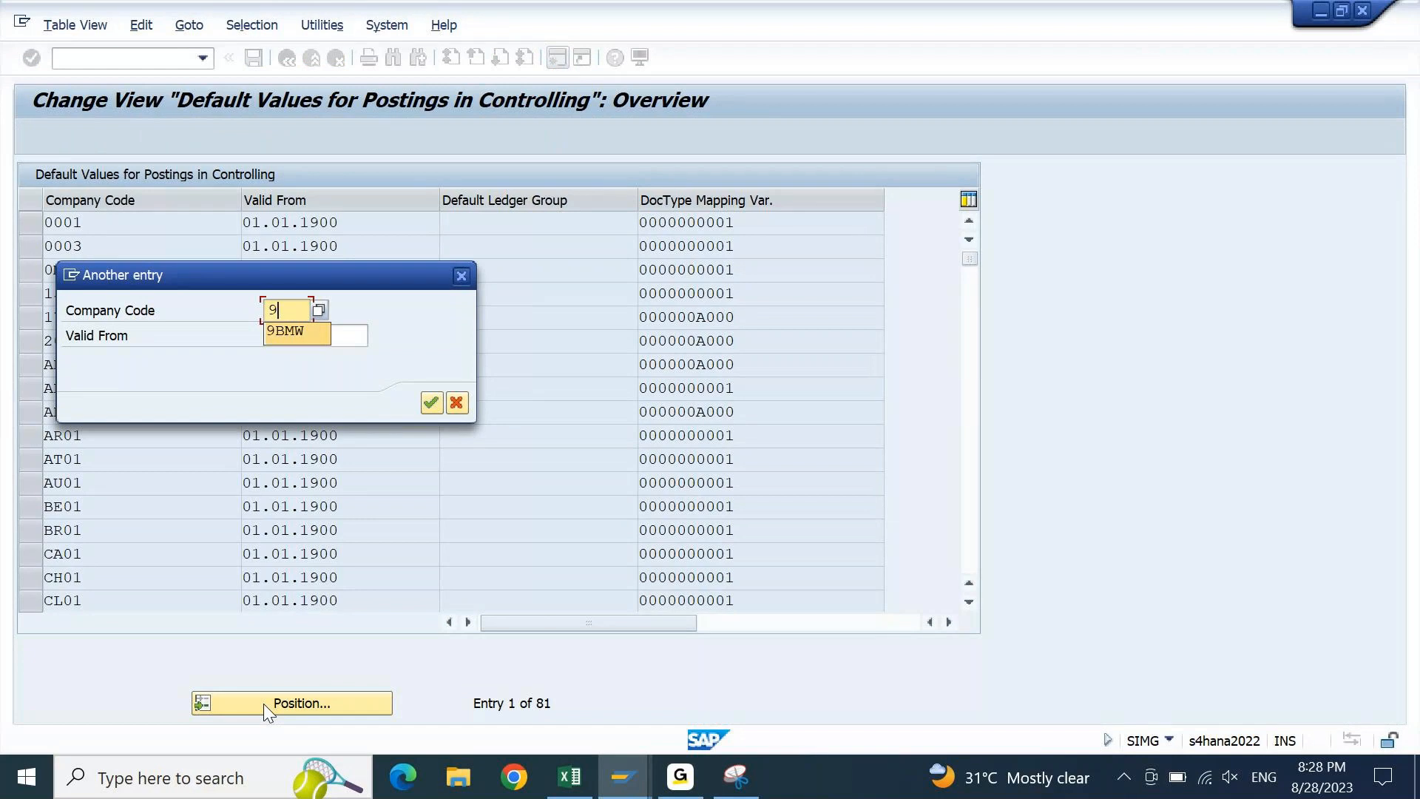
pyautogui.write('P')
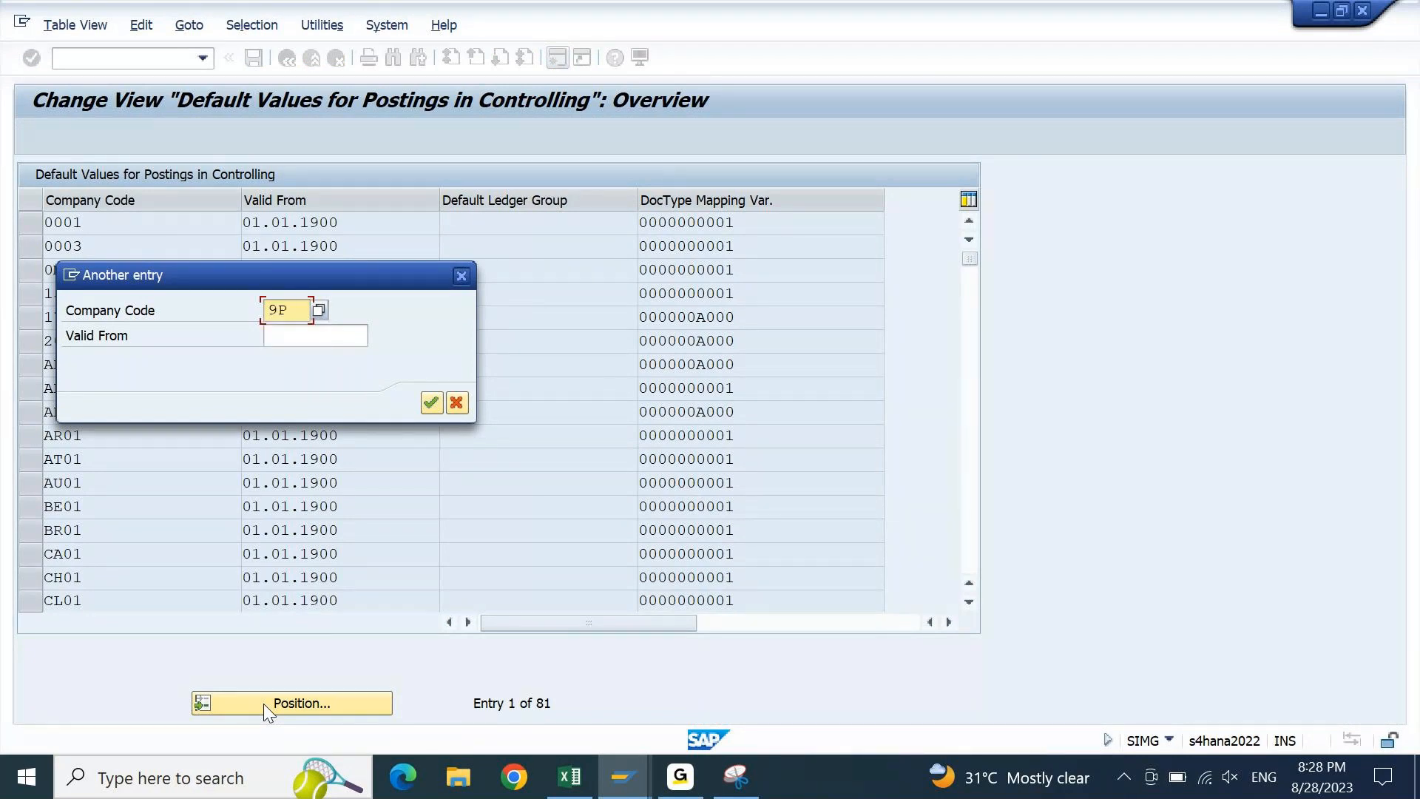
pyautogui.write('01')
pyautogui.press('Return')
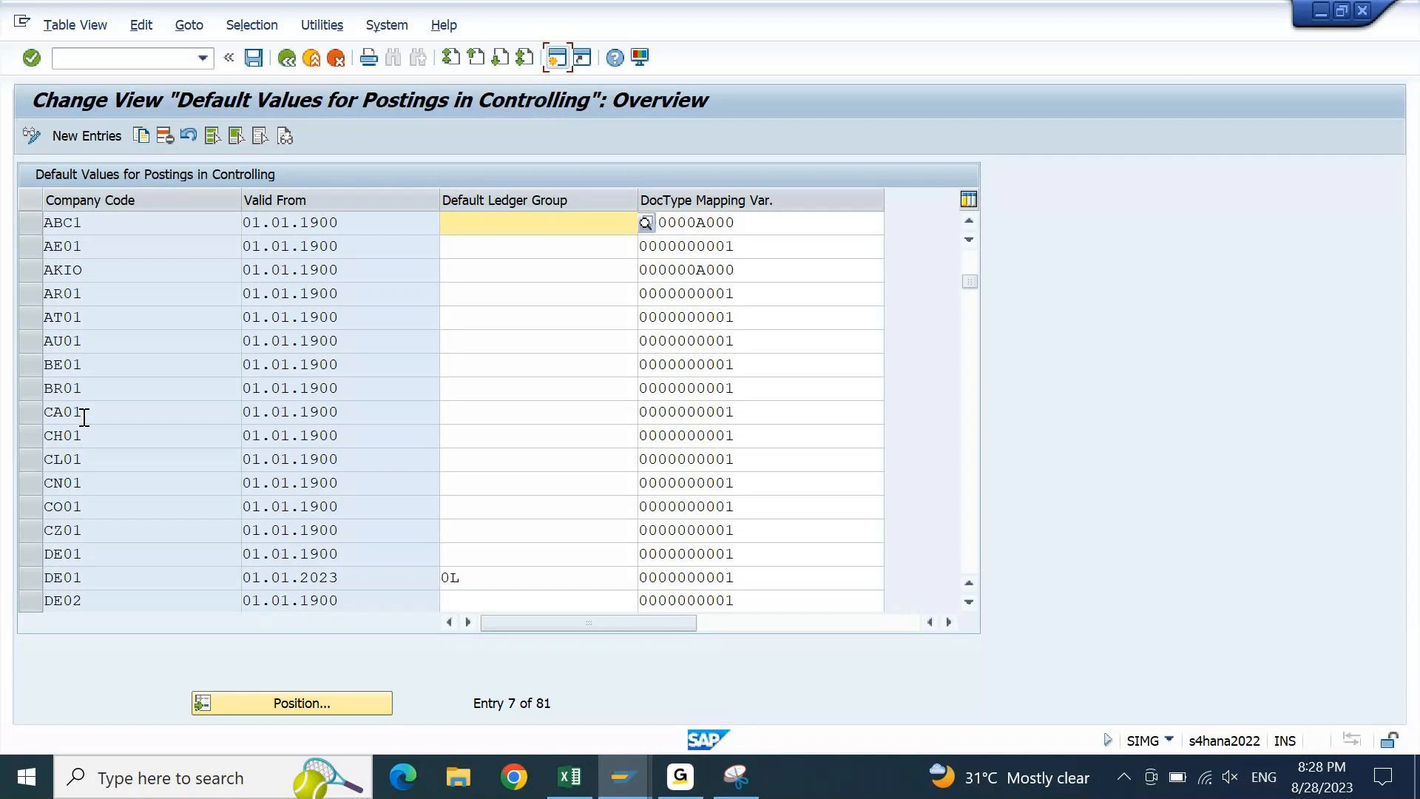
# Check the document type mapping variant assigned to company code 0MB1, and go back to the IMG structure
pyautogui.scroll(2, 84, 418)
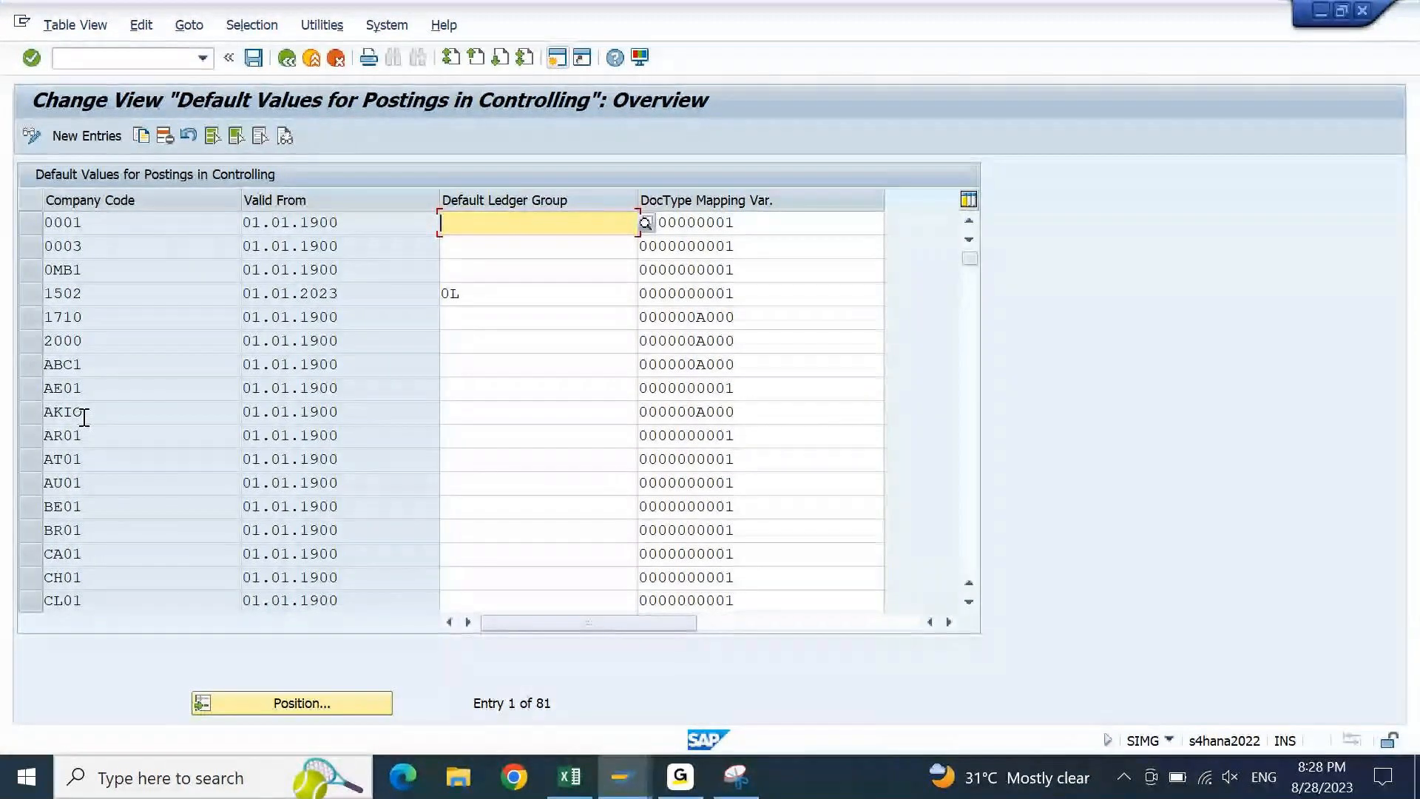
pyautogui.click(753, 279)
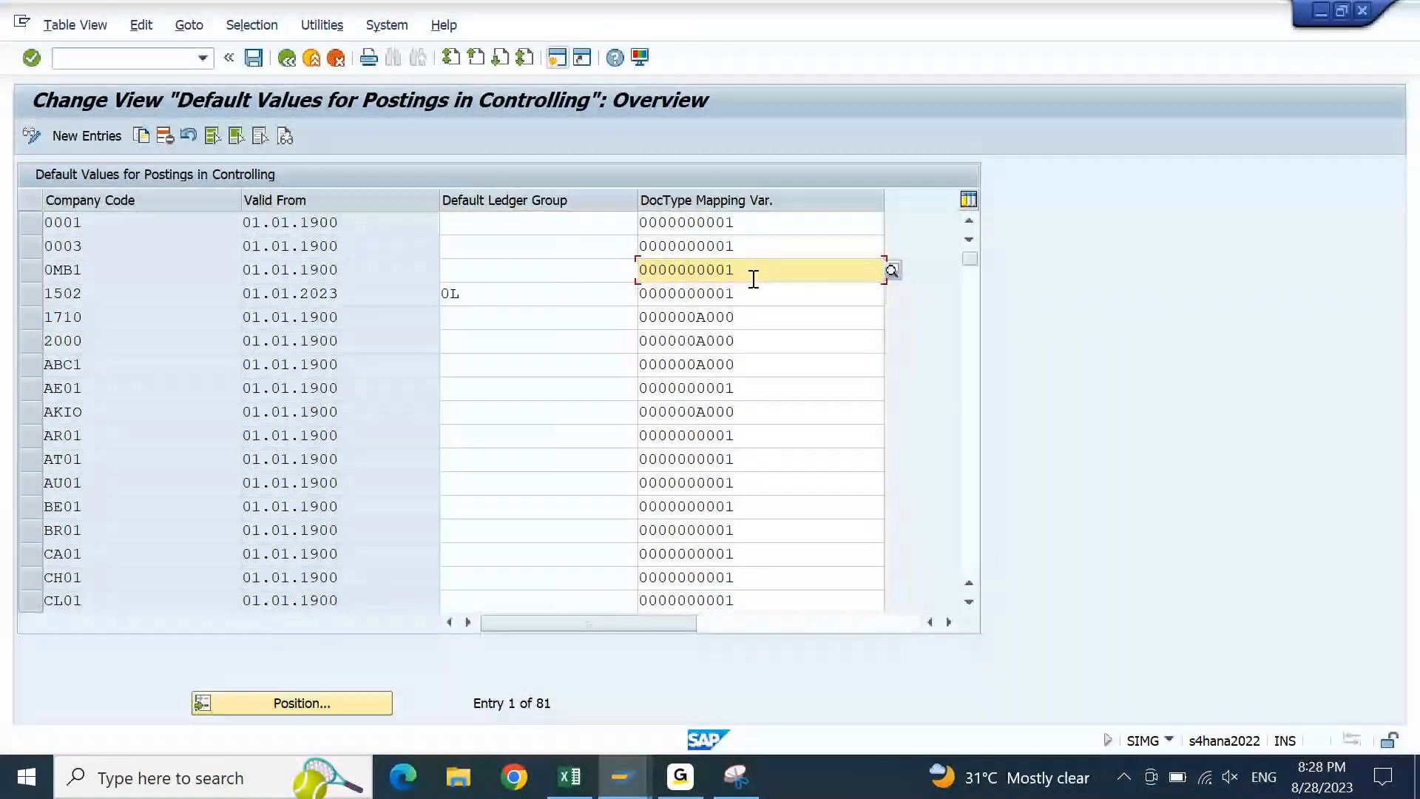
pyautogui.doubleClick(752, 280)
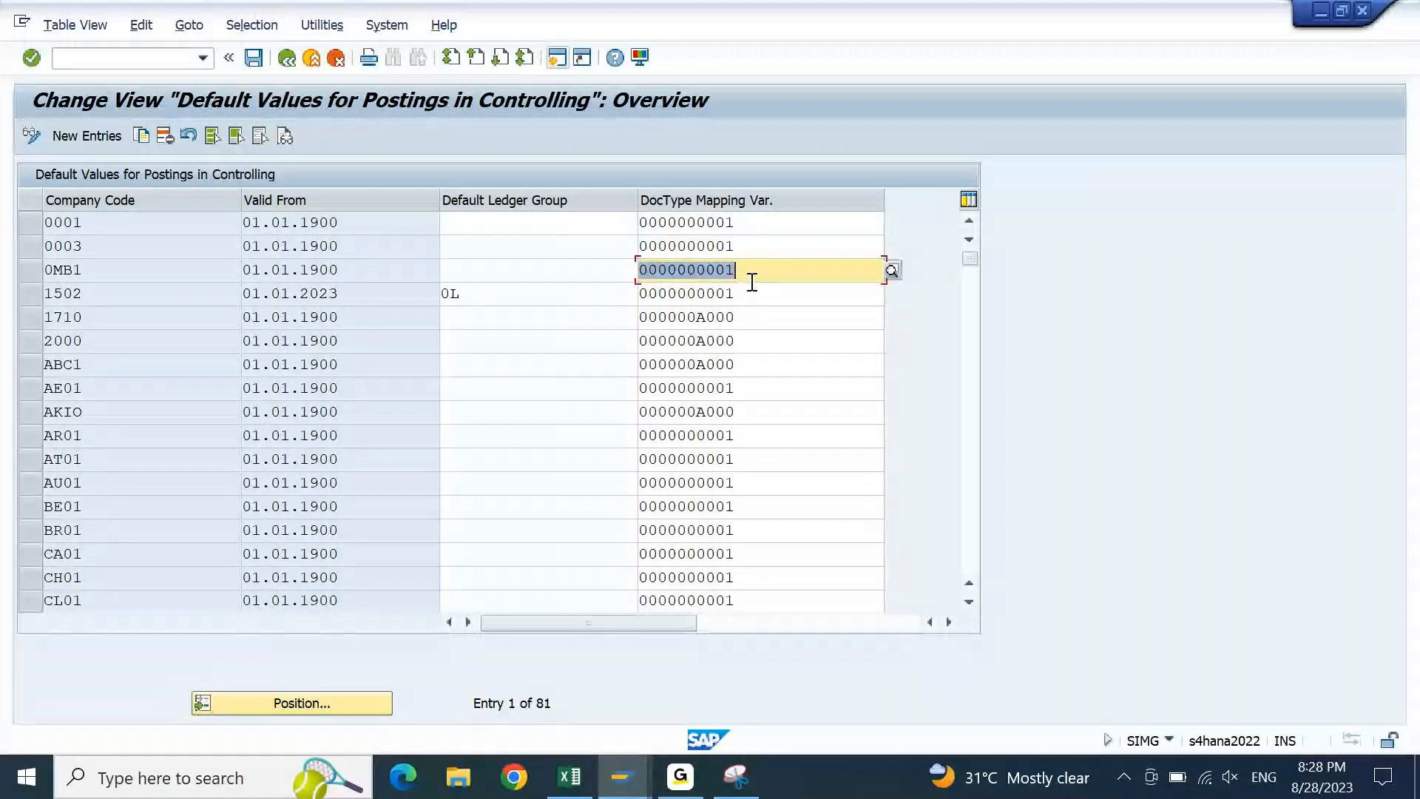
pyautogui.click(291, 61)
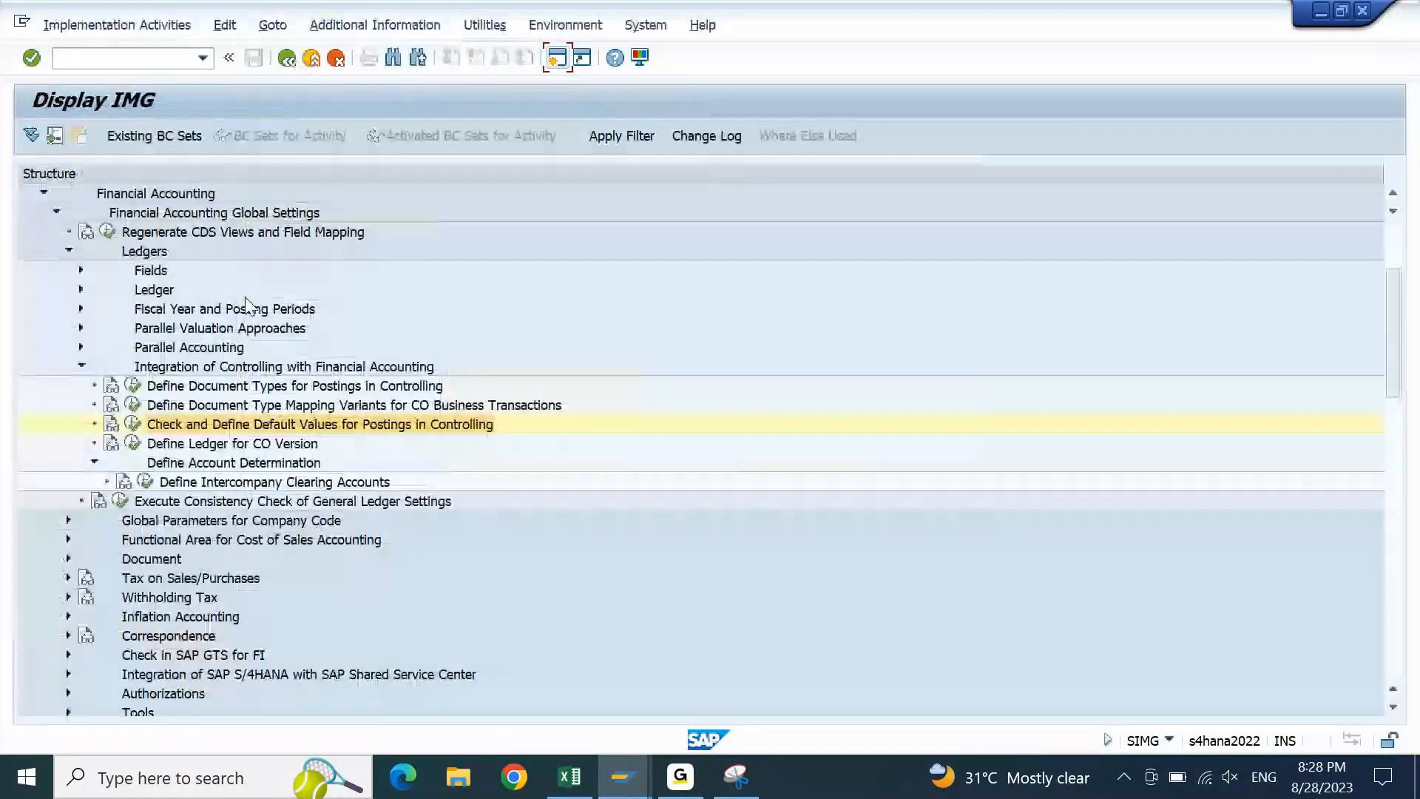
# Reopen the document type mapping variants and review the CO transaction mapping of variant 000000A000
pyautogui.click(375, 386)
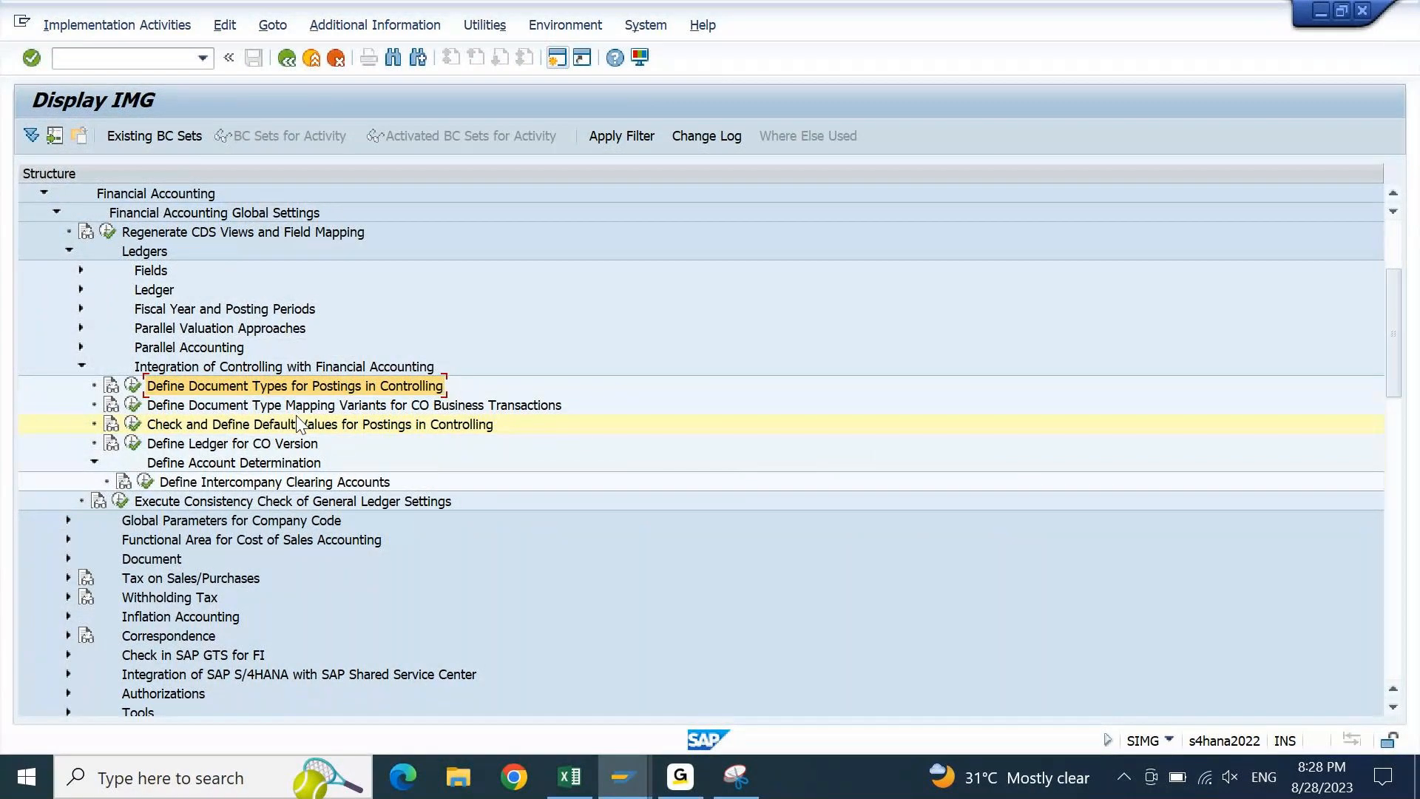
pyautogui.click(133, 406)
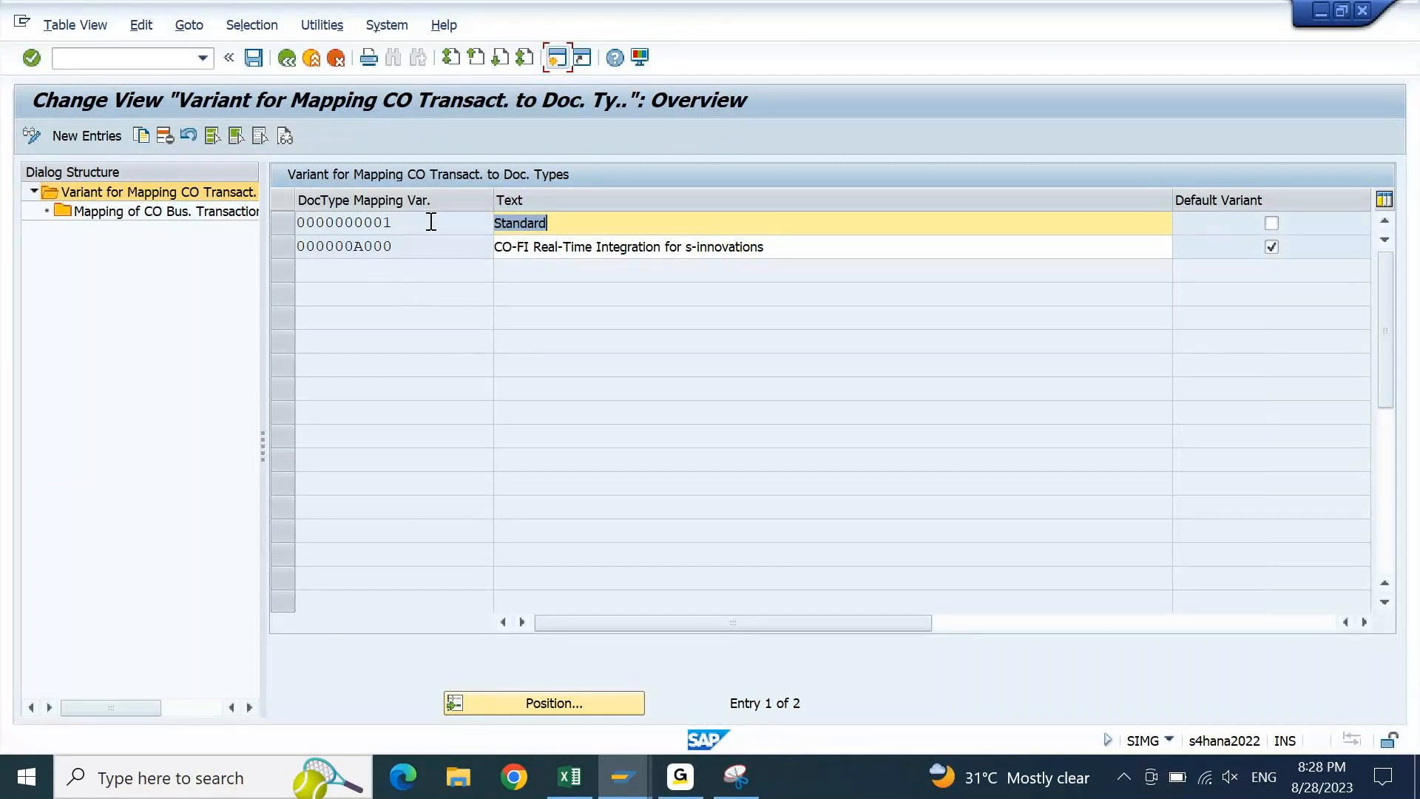
pyautogui.click(289, 246)
pyautogui.click(200, 215)
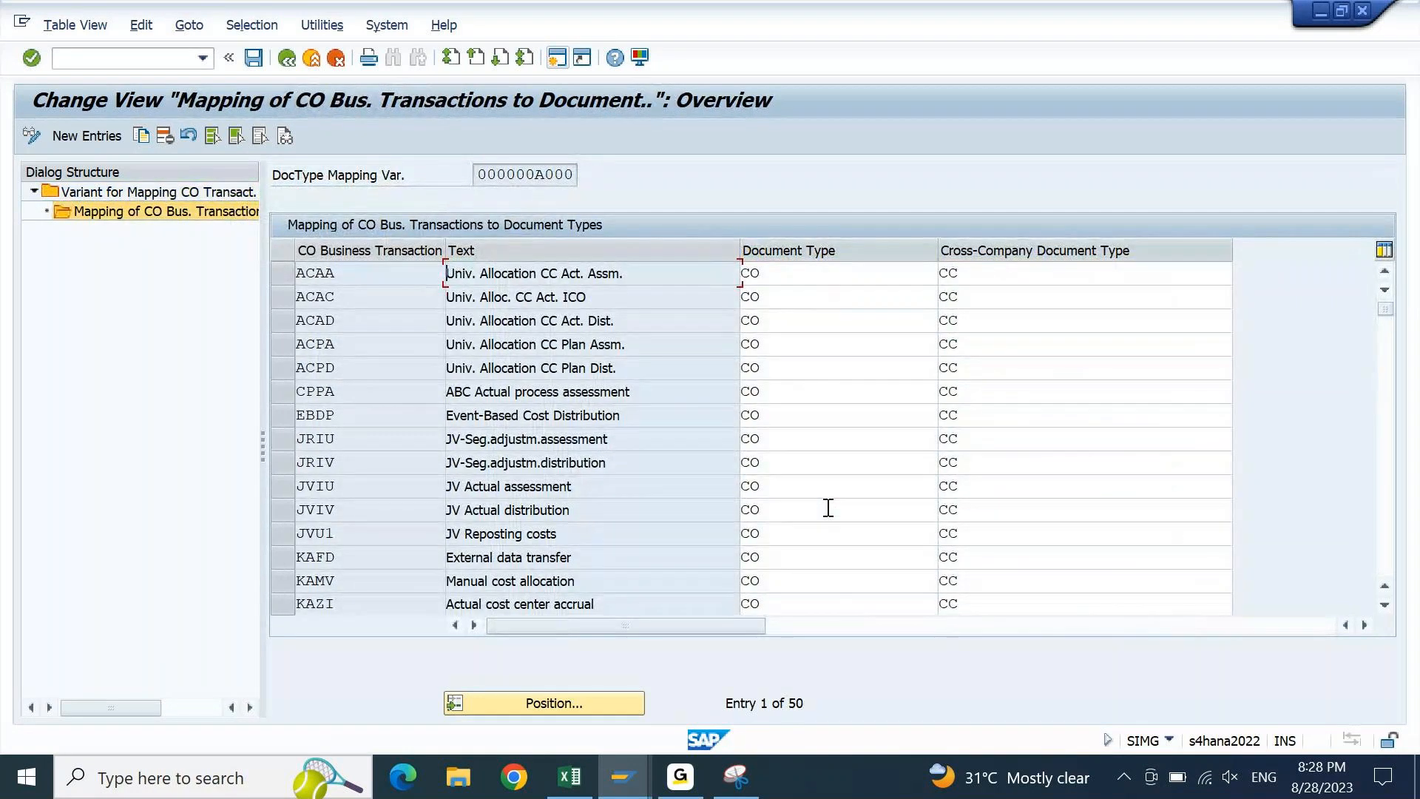
pyautogui.press('F3')
pyautogui.click(288, 223)
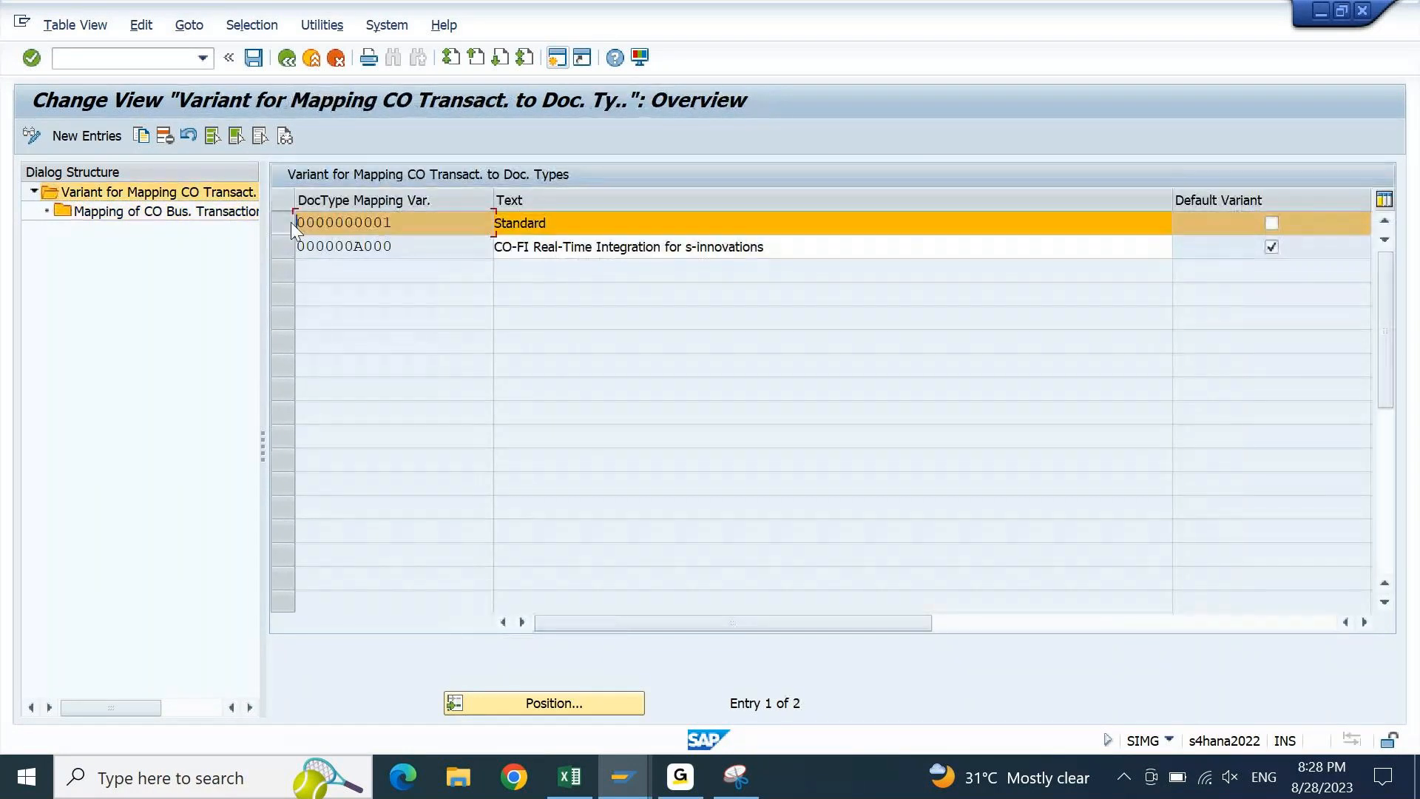
pyautogui.click(153, 218)
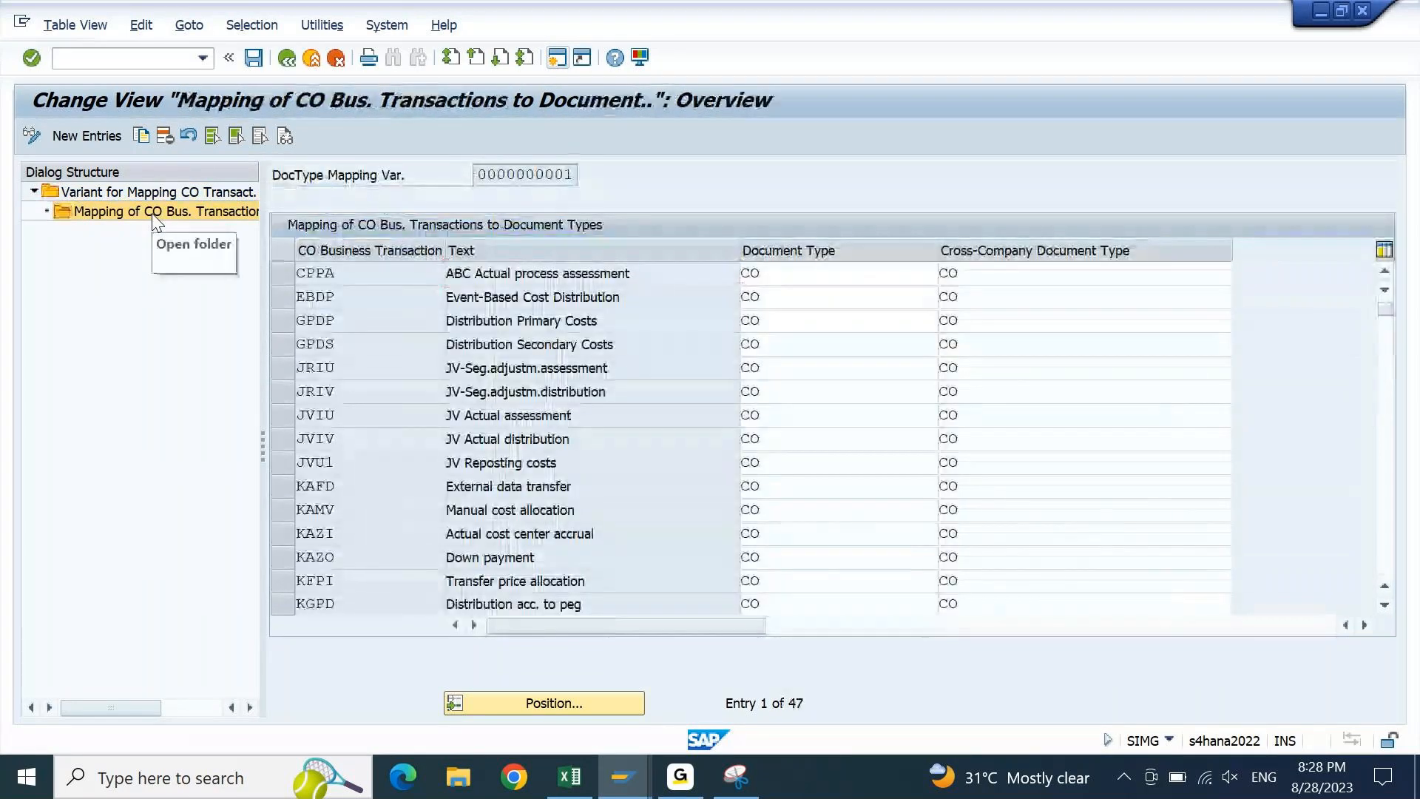
pyautogui.press('F3')
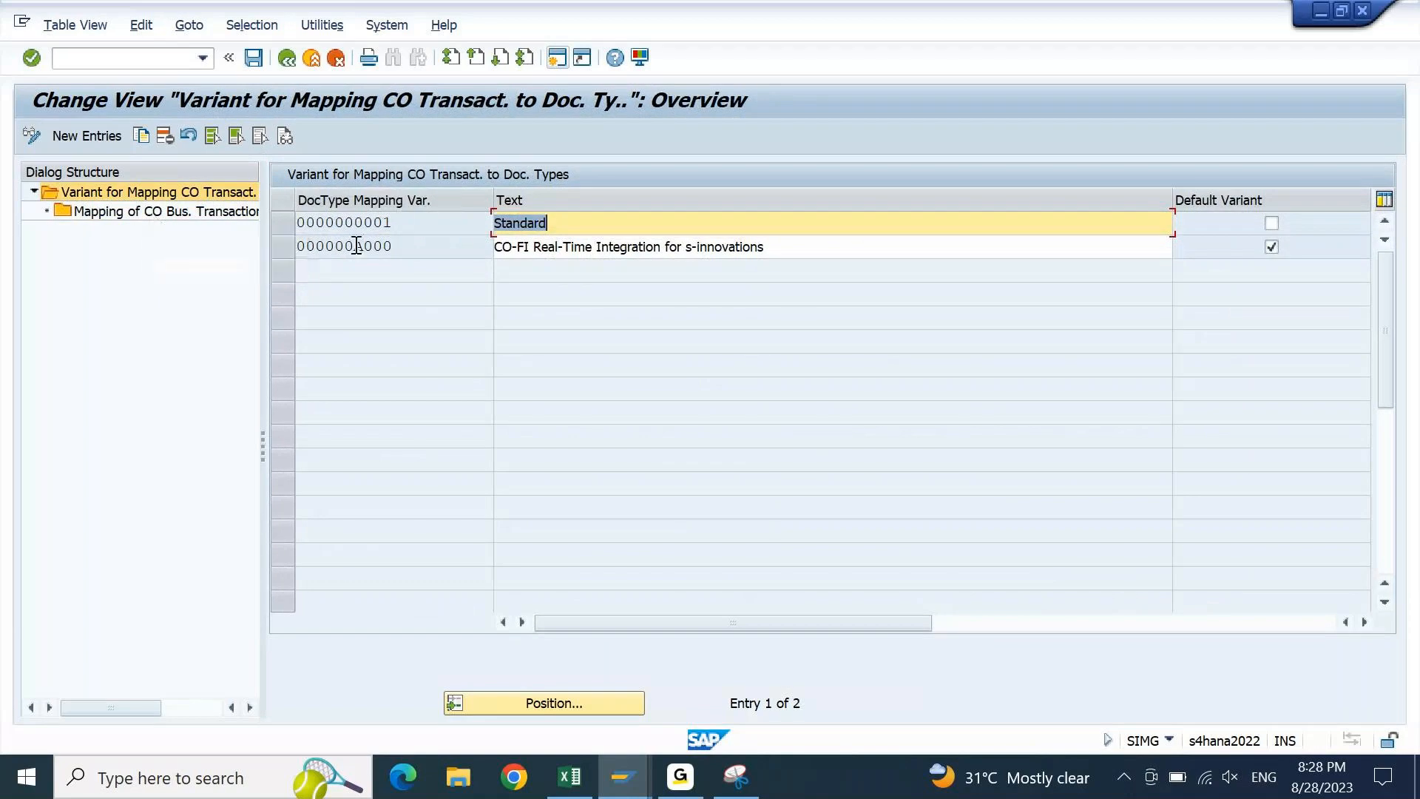
pyautogui.click(286, 64)
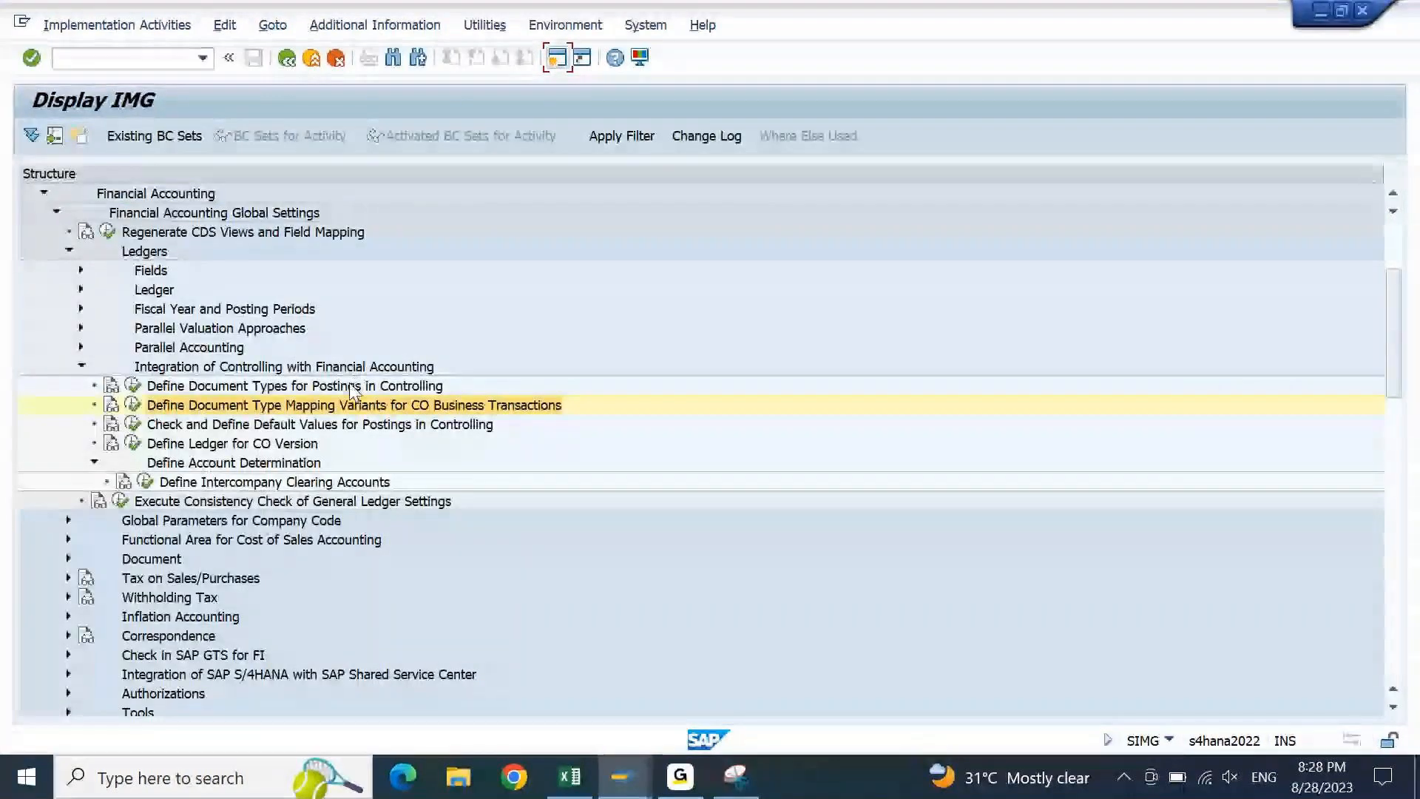
# In the default values for postings in Controlling, copy the company code 0001 entry and set the copy's company code to 9PBI
pyautogui.click(330, 426)
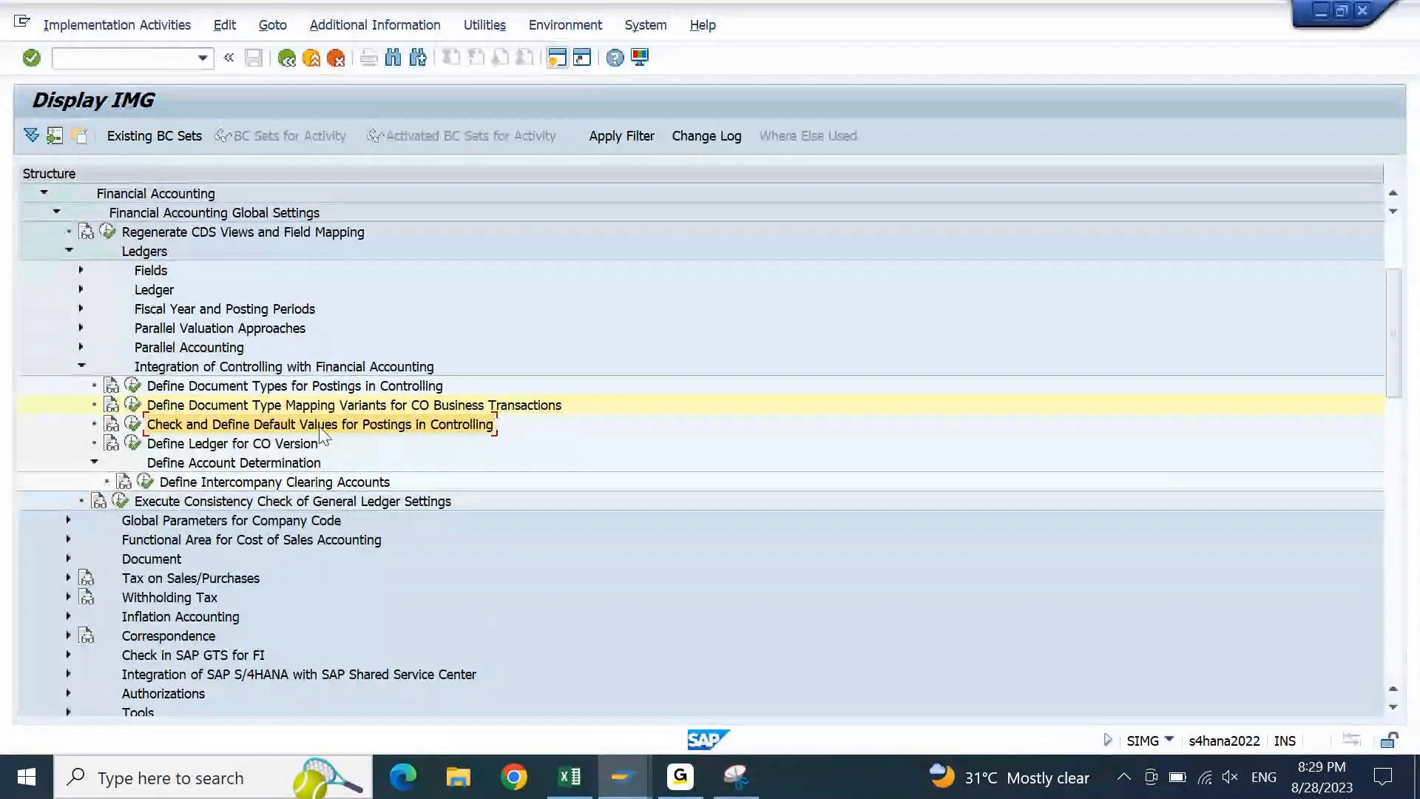
pyautogui.click(134, 427)
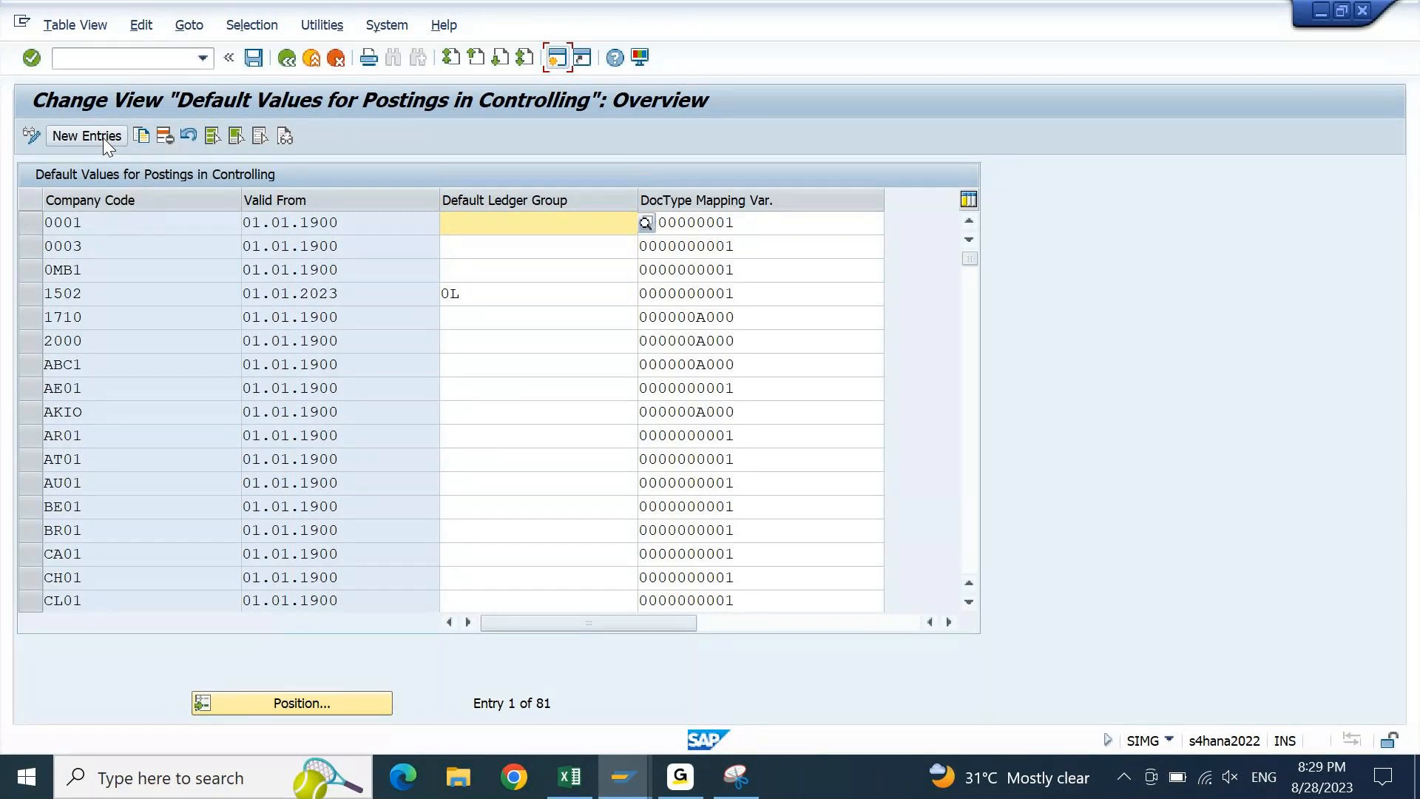
pyautogui.doubleClick(104, 220)
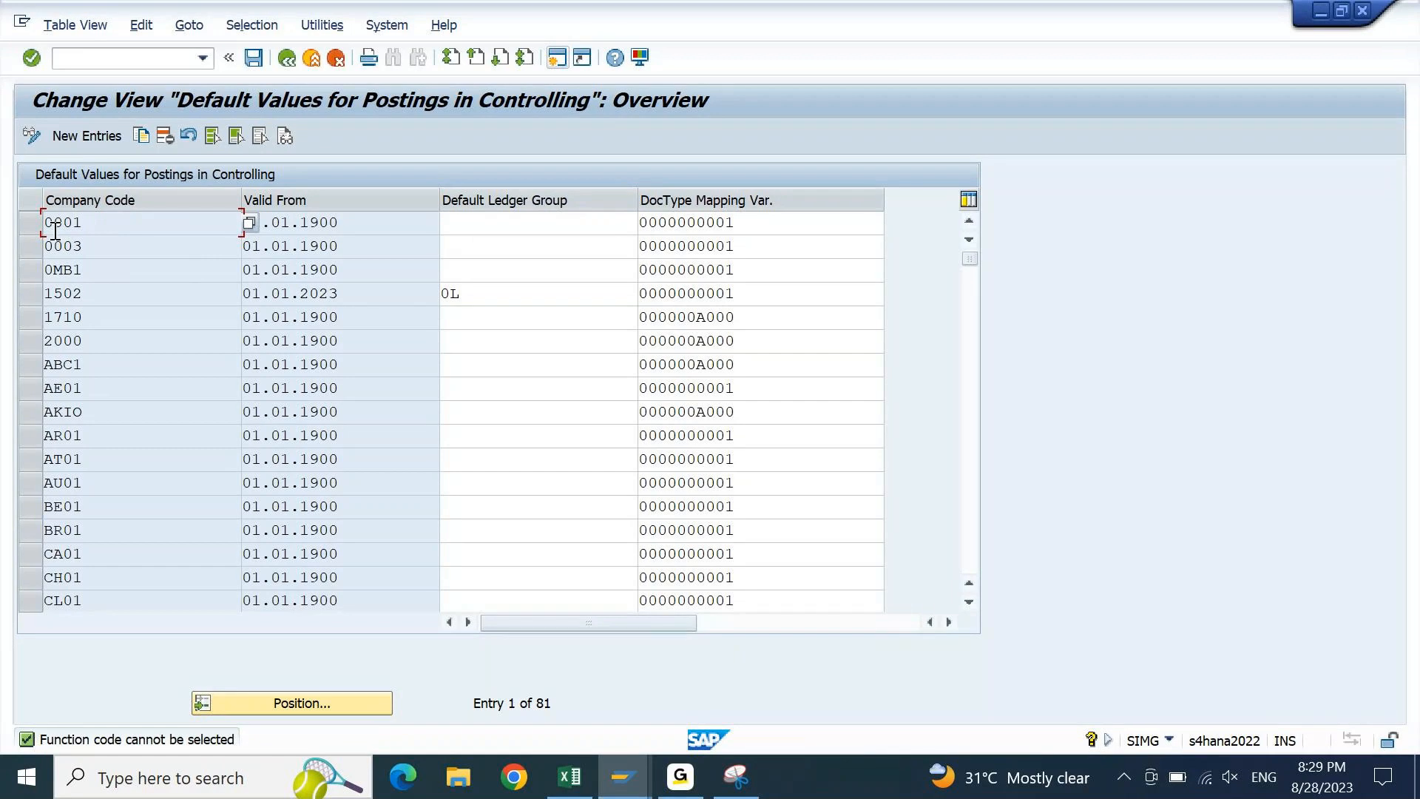
pyautogui.click(31, 222)
pyautogui.click(144, 140)
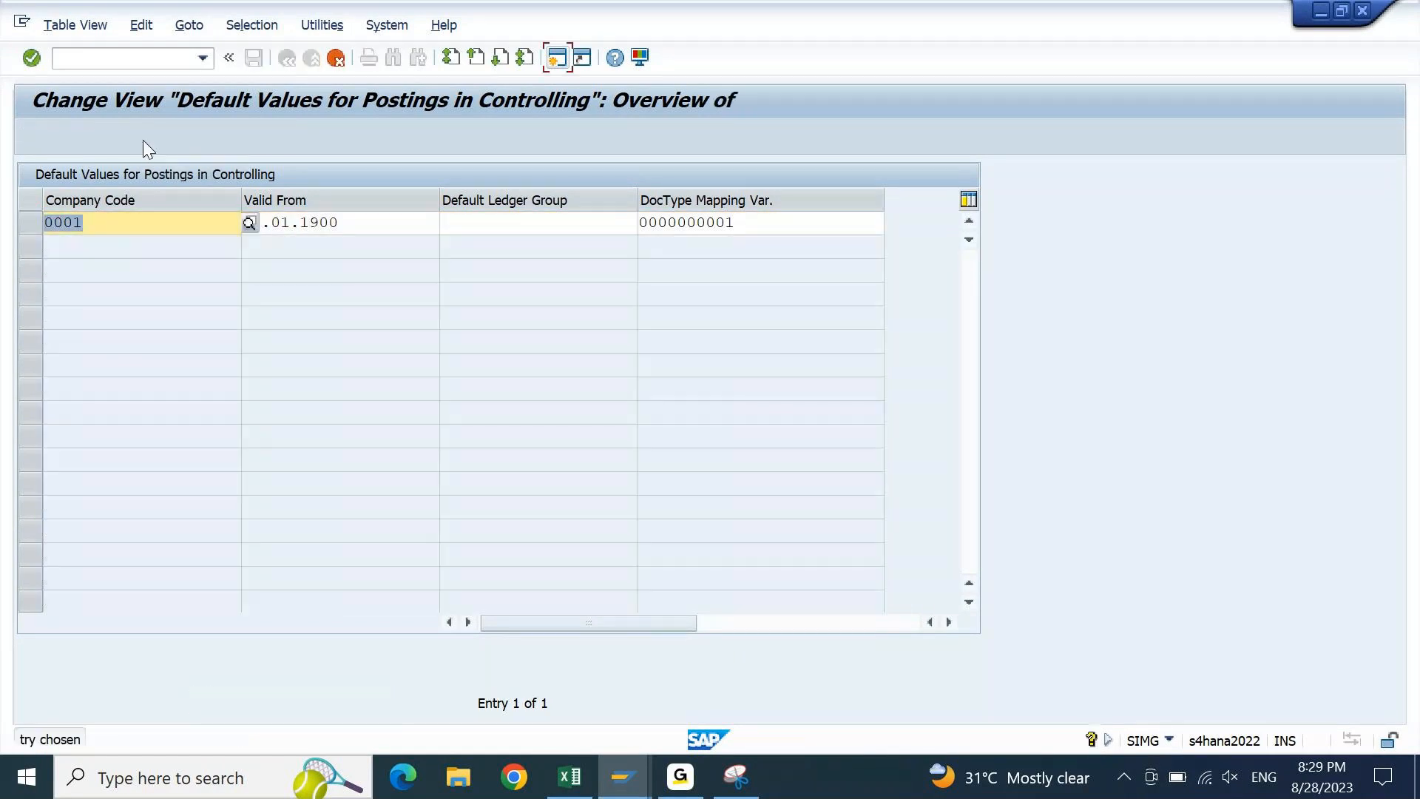
pyautogui.press('BackSpace')
pyautogui.write('9P')
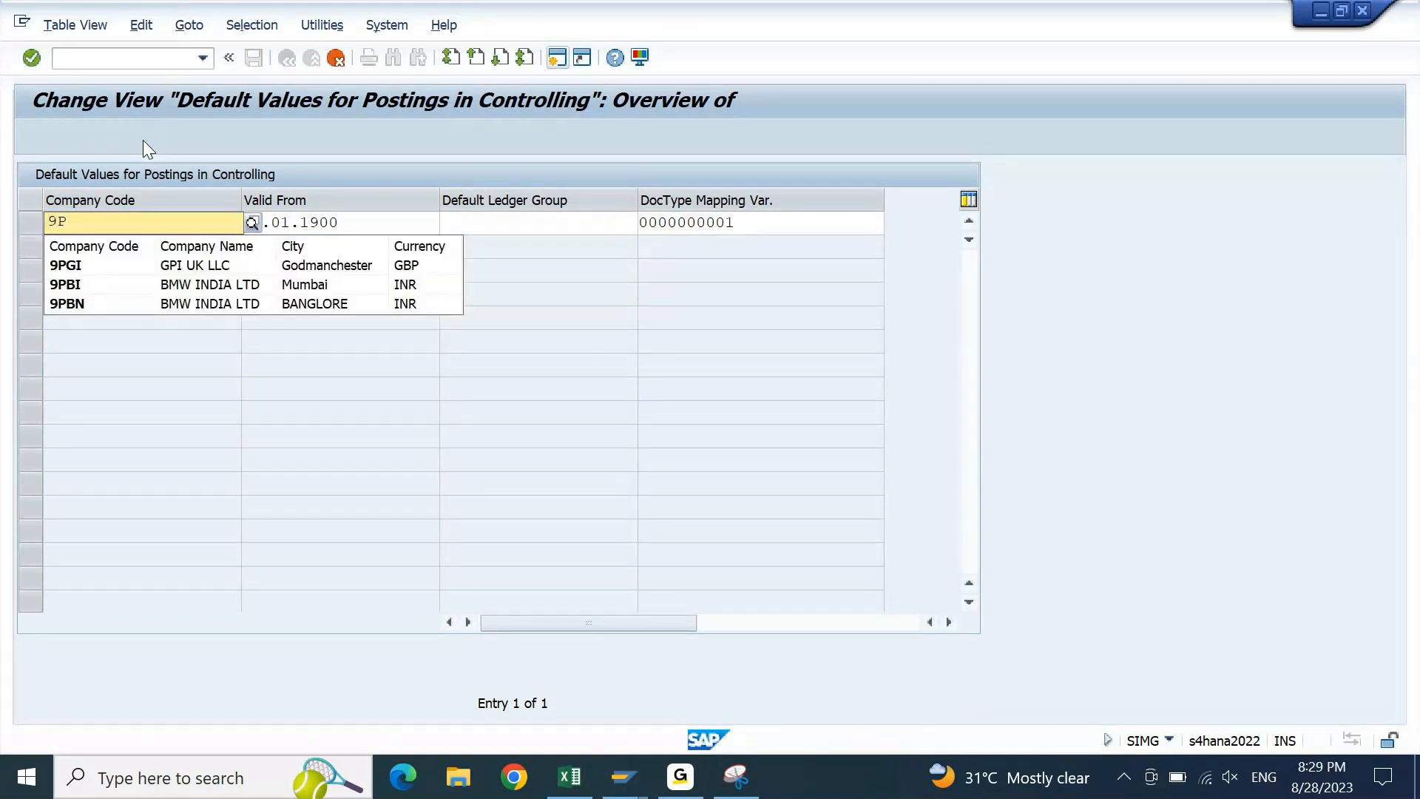
pyautogui.press('Down')
pyautogui.press('Down')
pyautogui.press('Return')
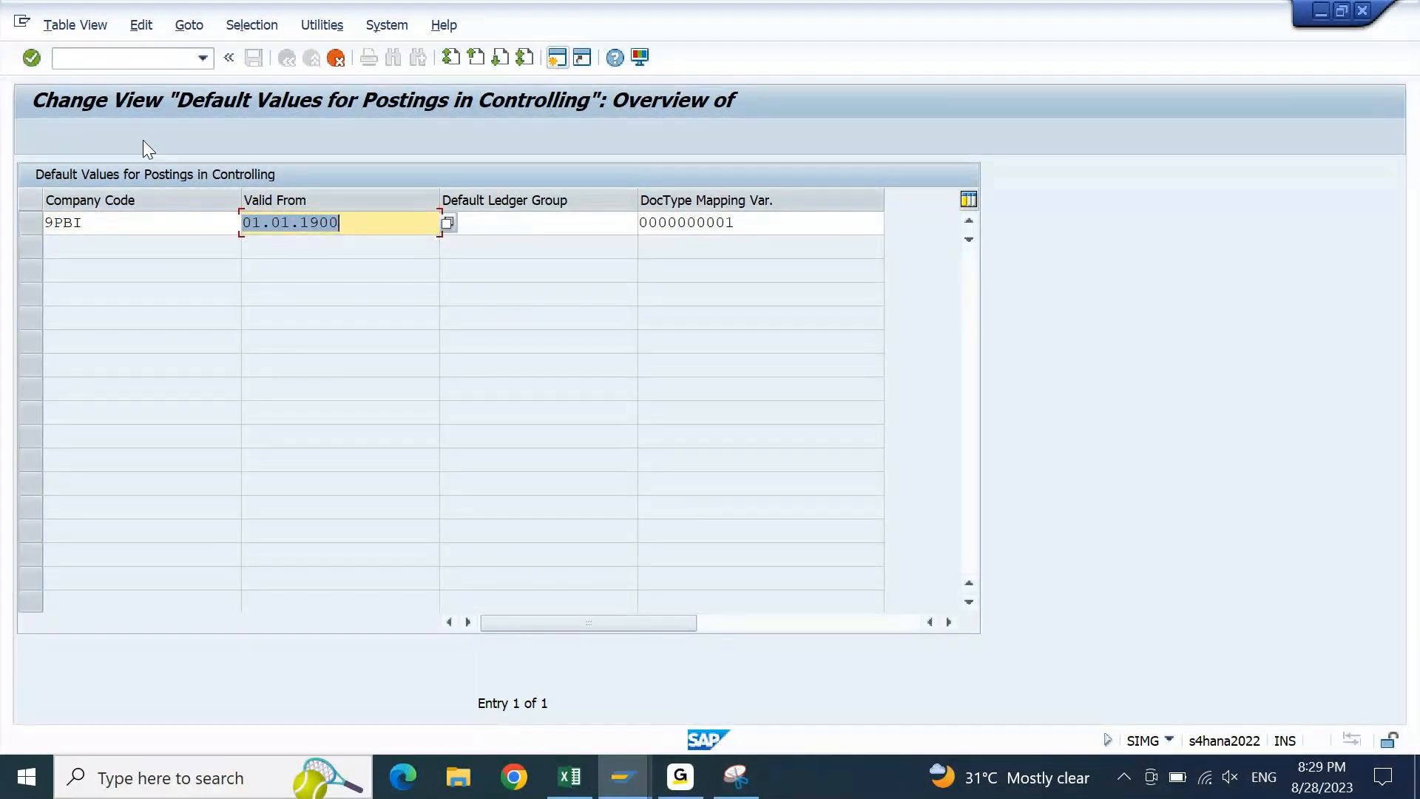
# Set the copied entry's valid-from date to 01.01.2023 and its default ledger group to 0L, and confirm the copy
pyautogui.press('End')
pyautogui.hotkey('shift', 'Left')
pyautogui.hotkey('shift', 'Left')
pyautogui.hotkey('shift', 'Left')
pyautogui.hotkey('shift', 'Left')
pyautogui.write('2023')
pyautogui.press('Tab')
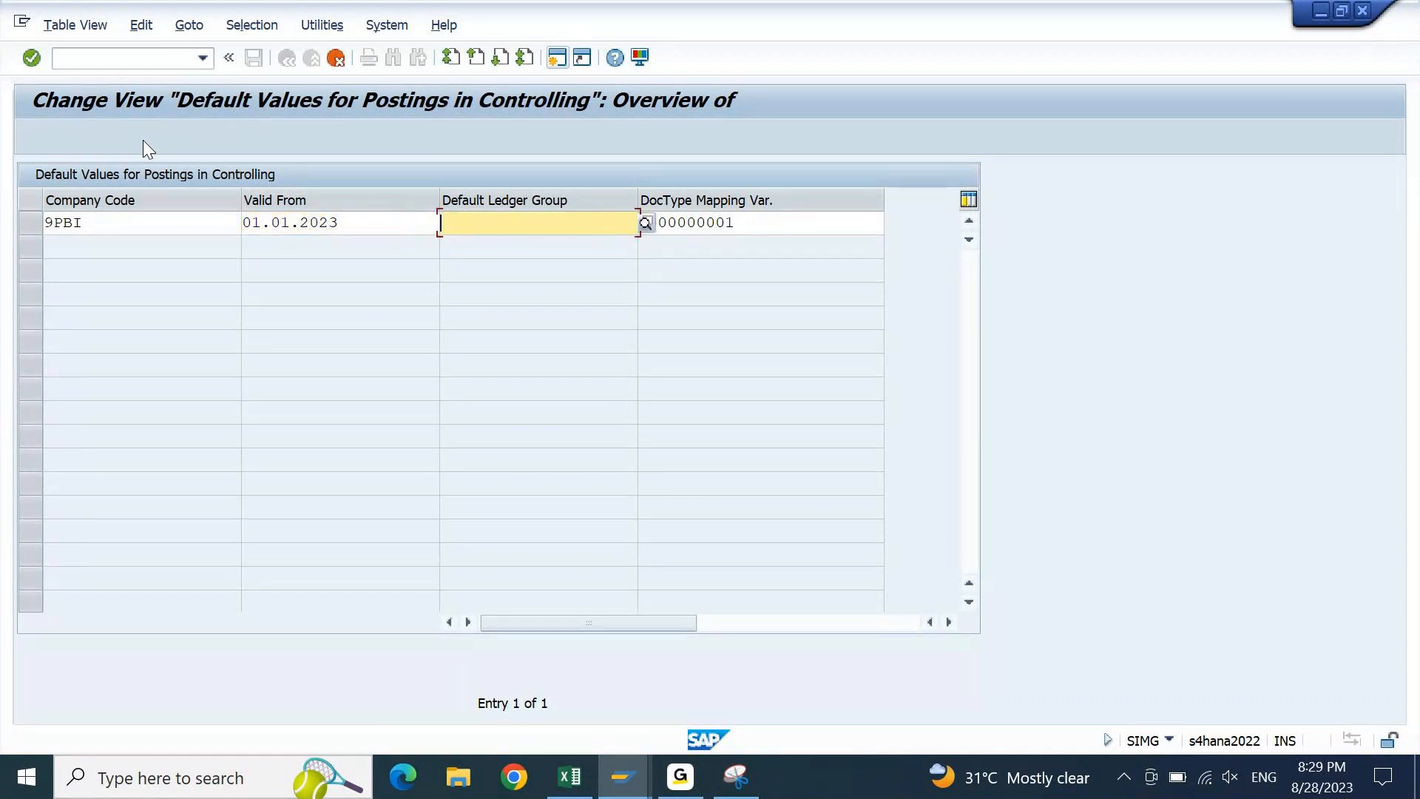
pyautogui.write('0L')
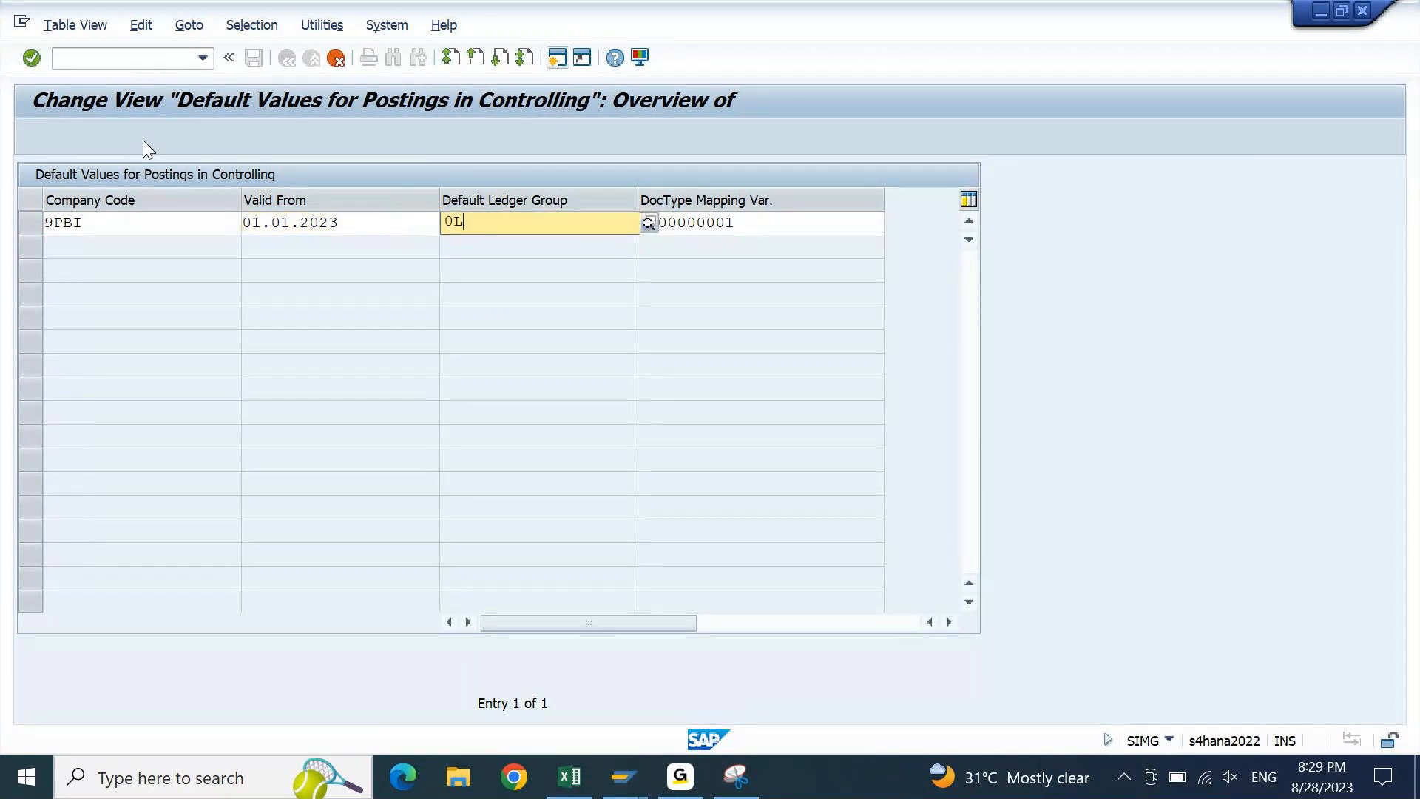
pyautogui.press('Return')
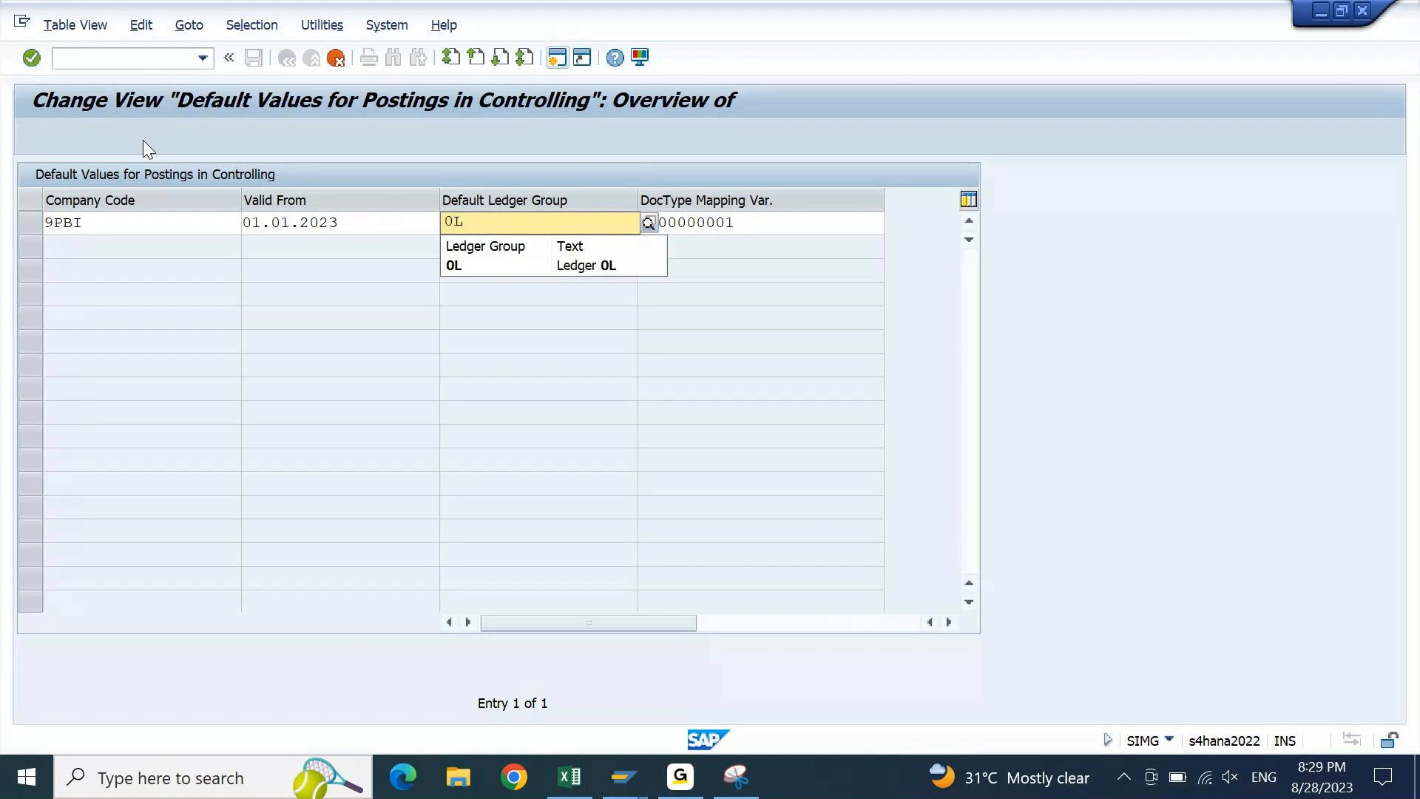
pyautogui.press('Return')
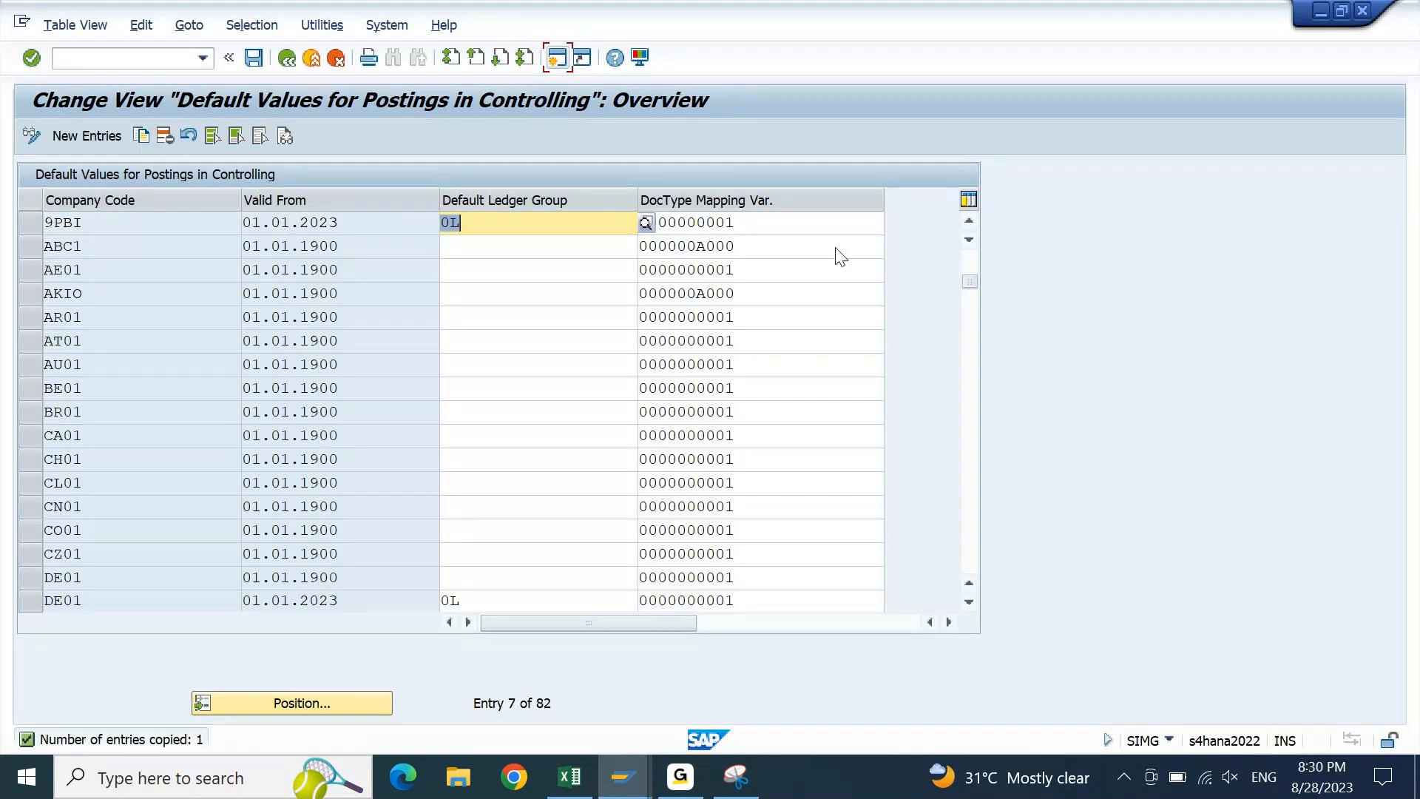
# Save the default values for postings in Controlling and return to the IMG structure
pyautogui.click(254, 59)
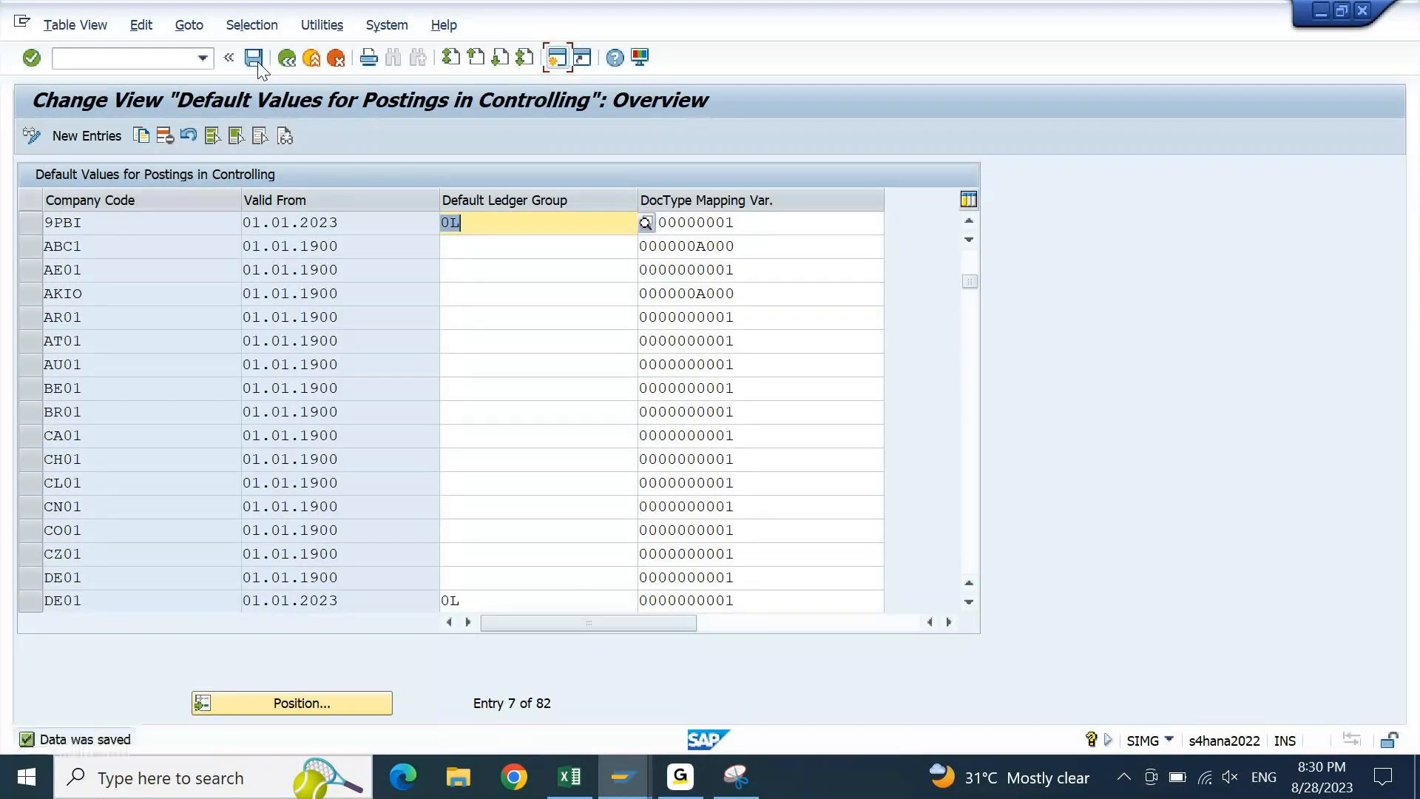
pyautogui.press('F3')
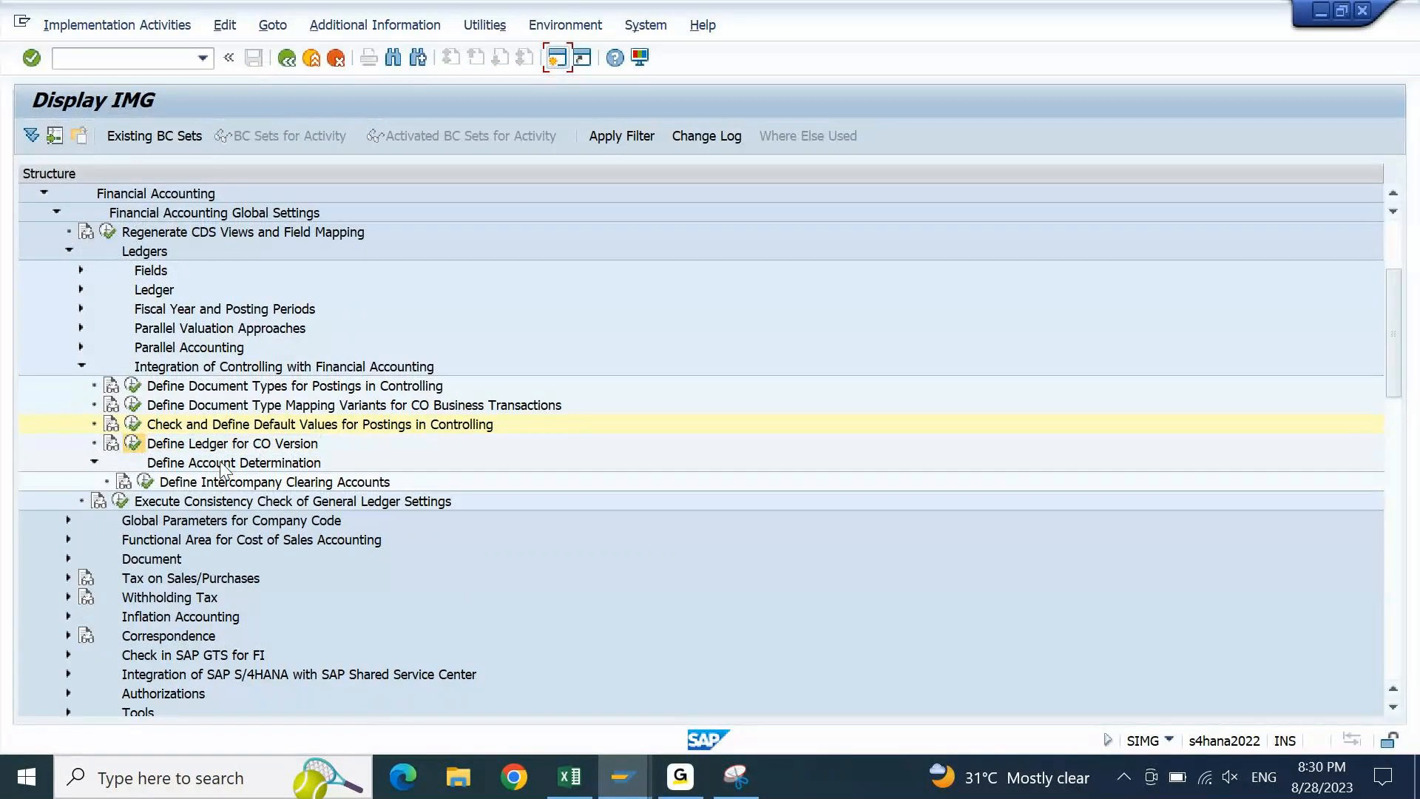
pyautogui.click(279, 425)
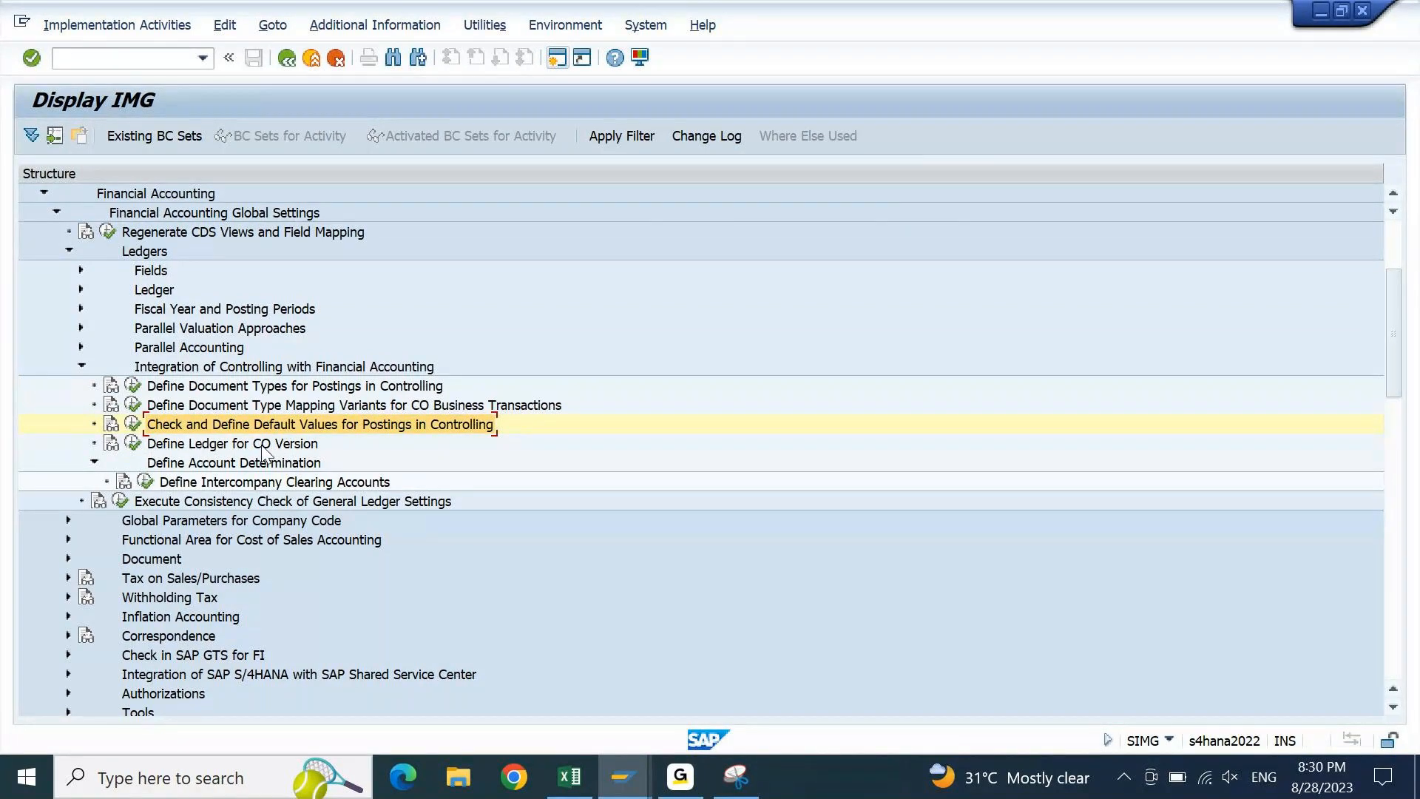
# Open the Define Ledger for CO Version activity and look up controlling area 9BMW in its entries
pyautogui.click(263, 447)
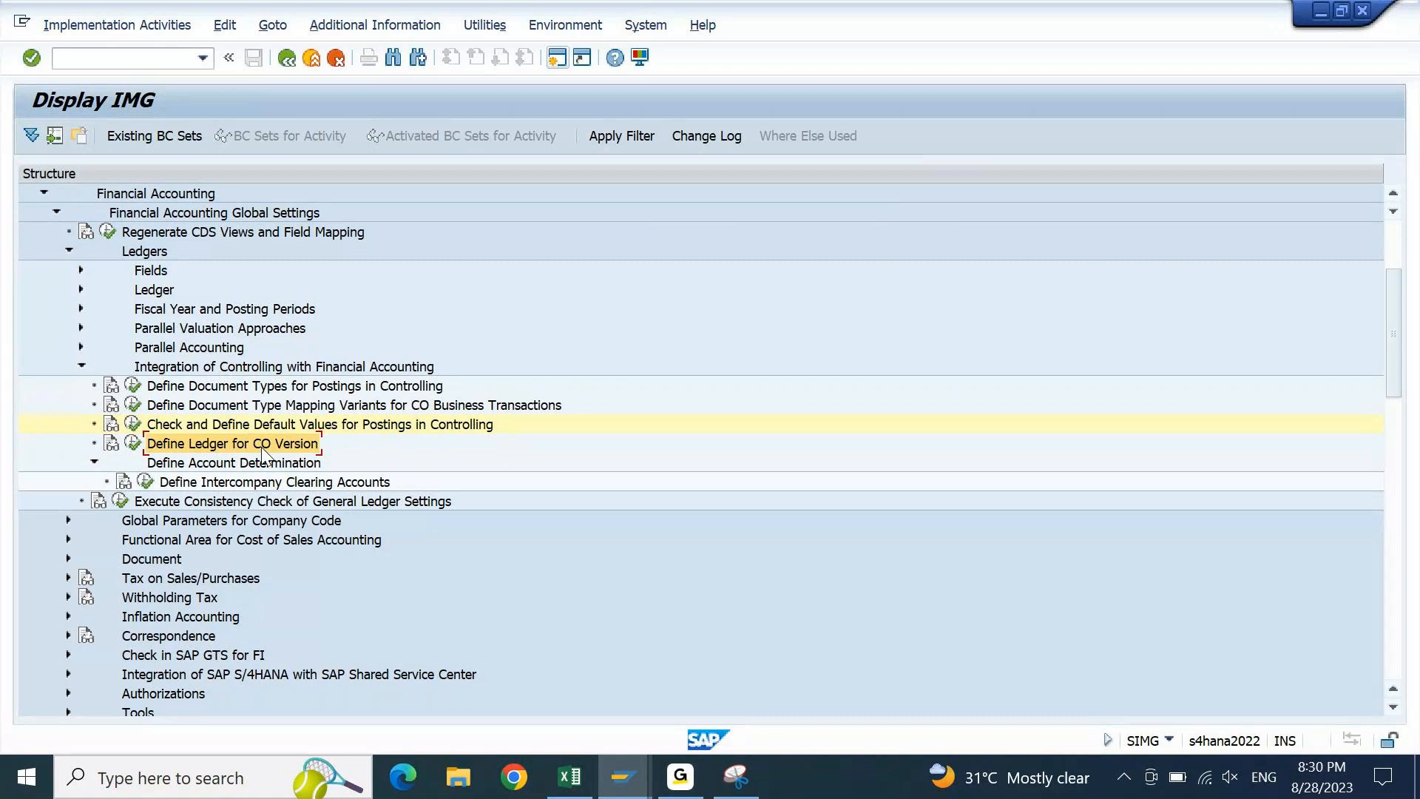
pyautogui.click(132, 444)
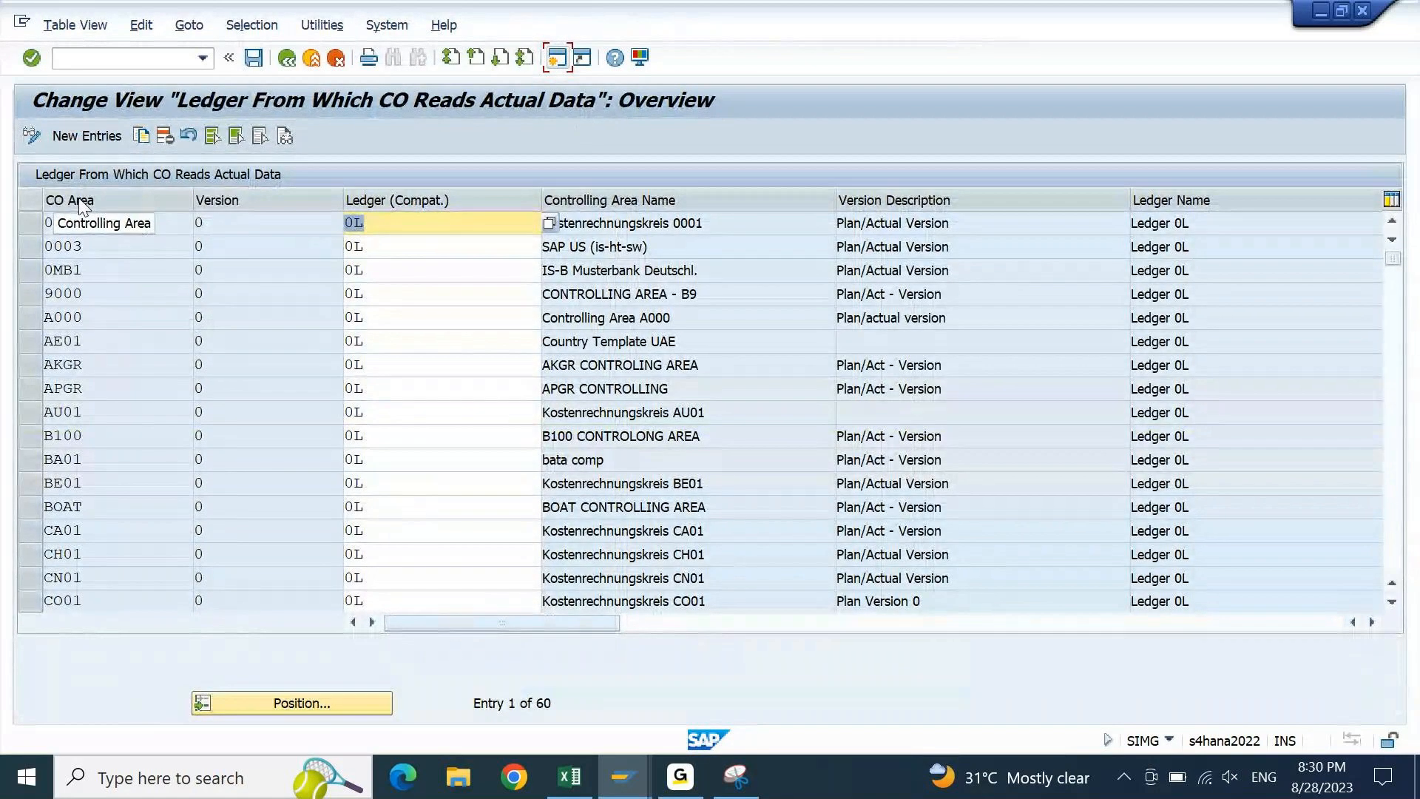
pyautogui.click(270, 701)
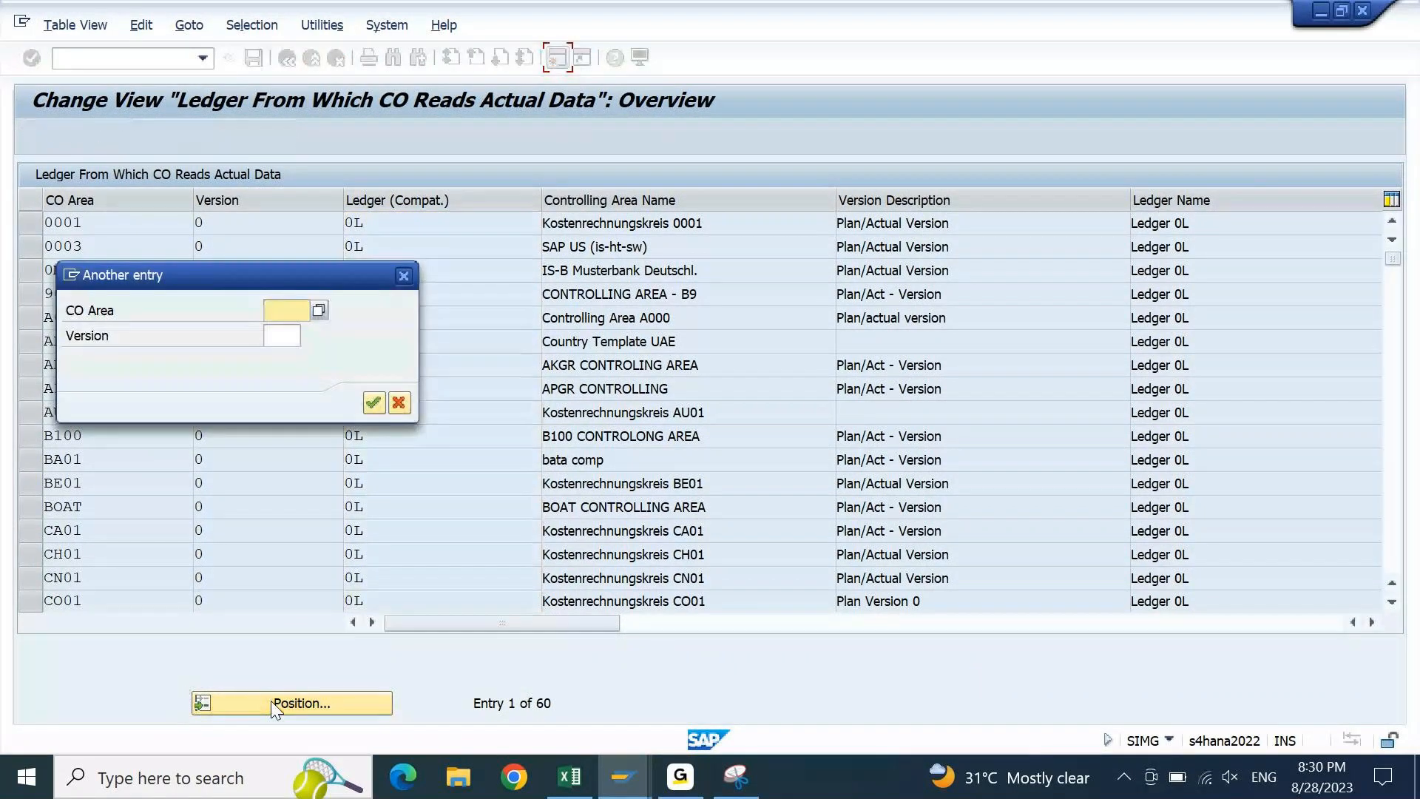
pyautogui.write('9')
pyautogui.press('Down')
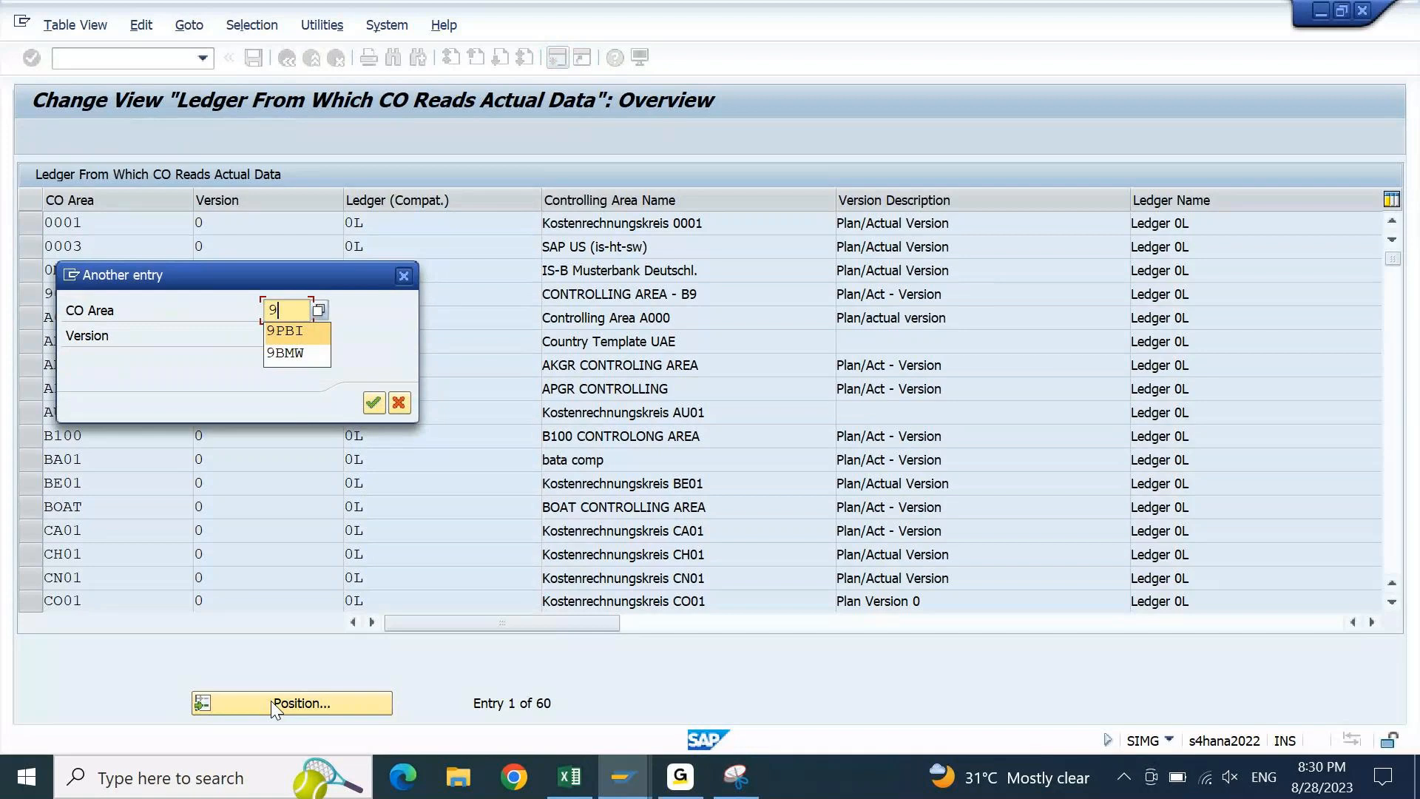
pyautogui.press('Down')
pyautogui.press('Return')
pyautogui.click(372, 403)
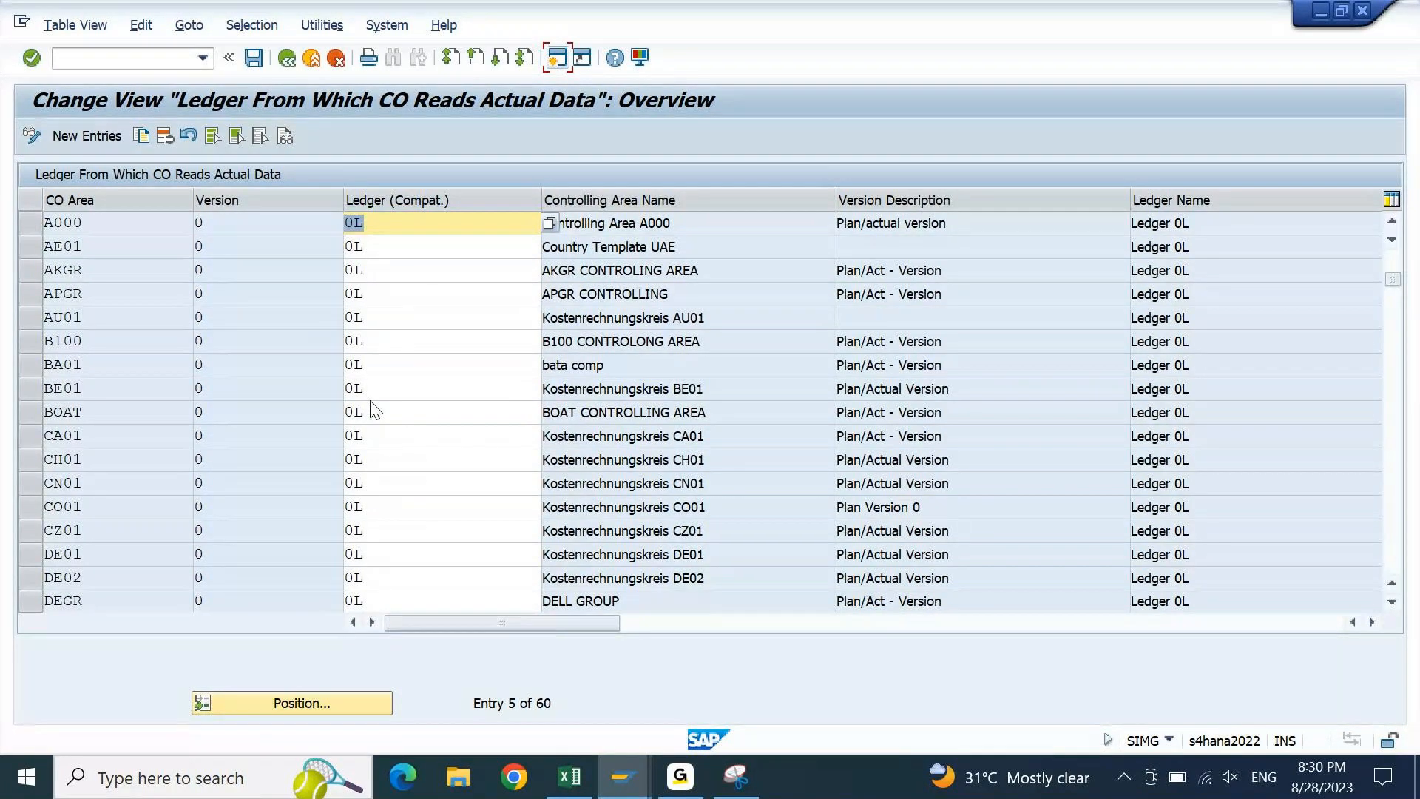
# Copy the controlling area 0001 entry to controlling area 9BMW with version 0, keeping ledger 0L
pyautogui.scroll(2, 374, 411)
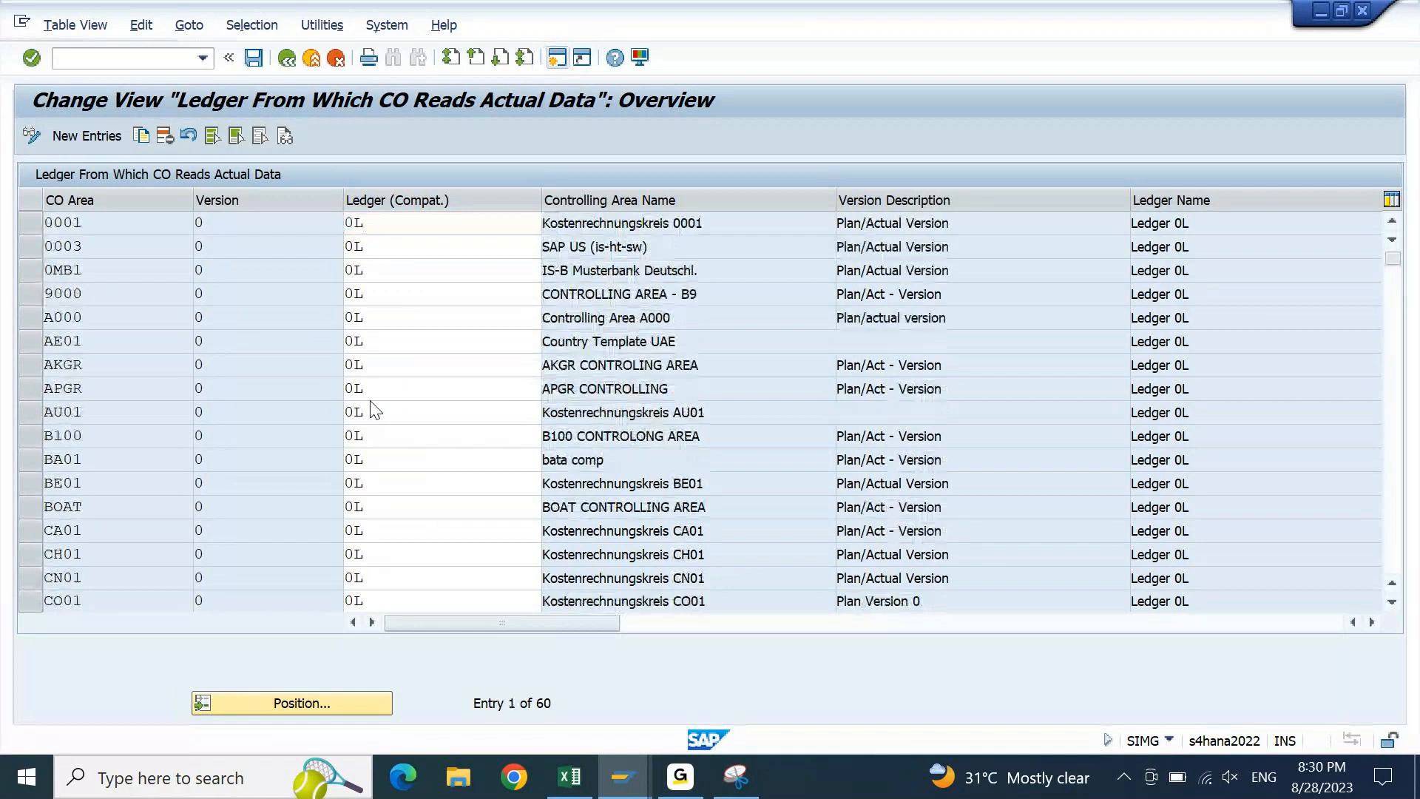
pyautogui.press('Tab')
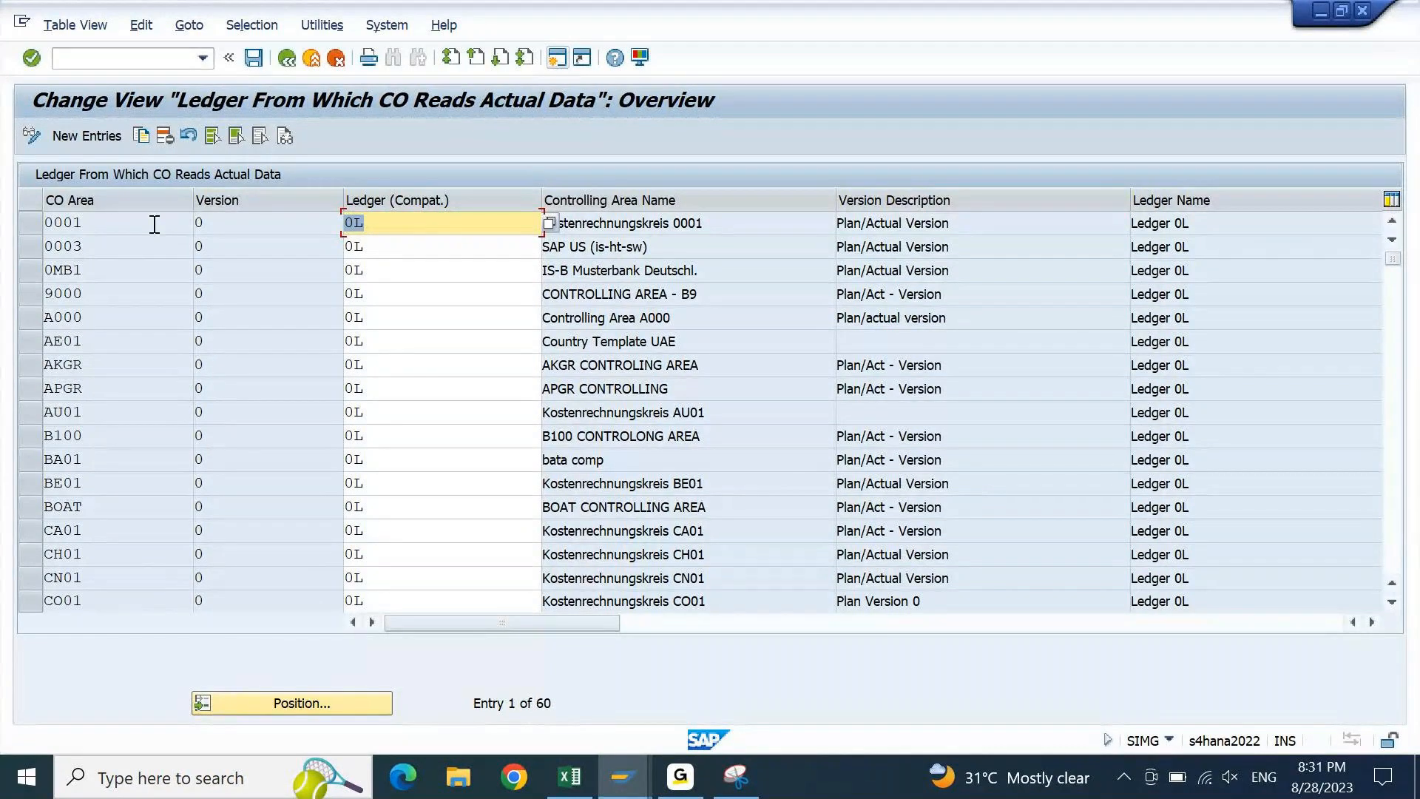
pyautogui.click(39, 224)
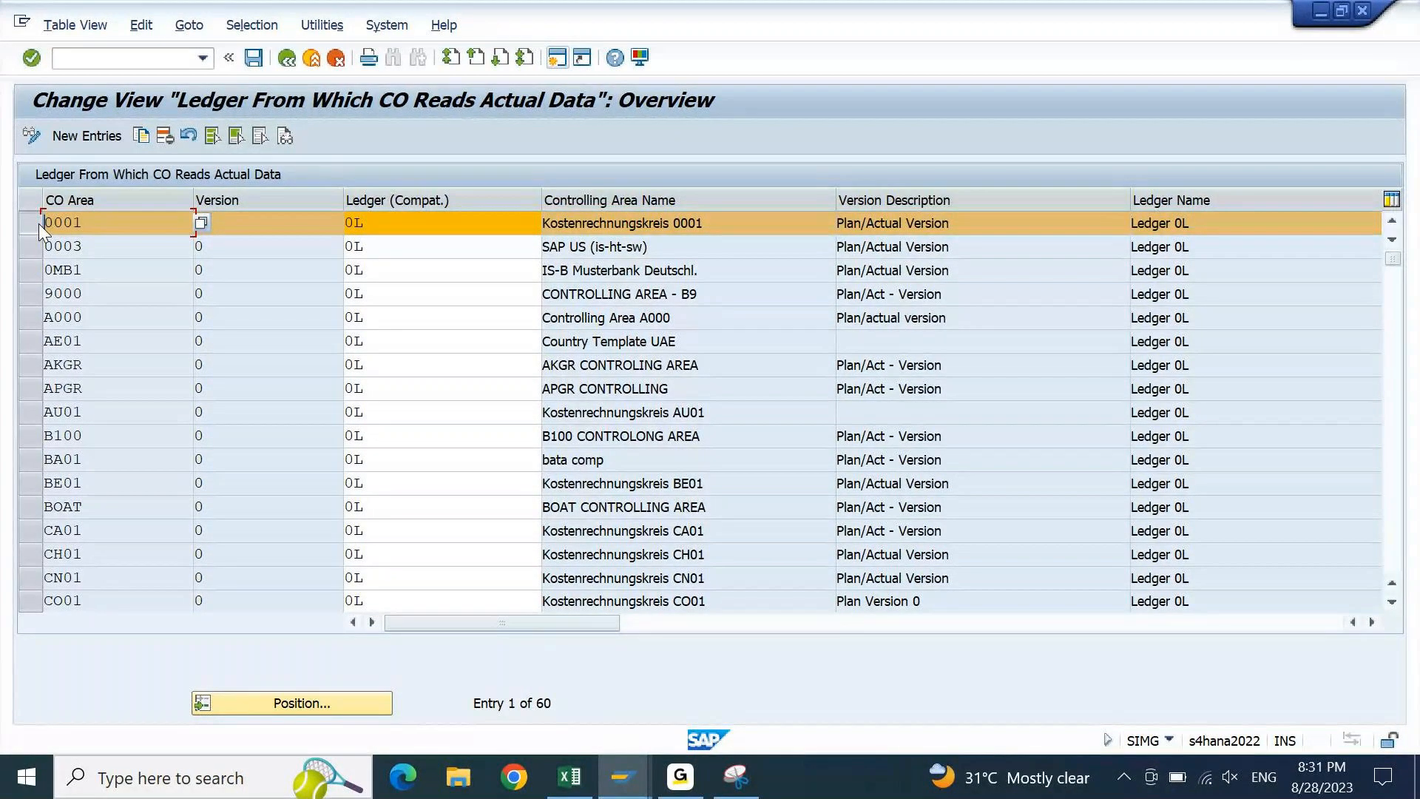
pyautogui.click(143, 135)
pyautogui.press('BackSpace')
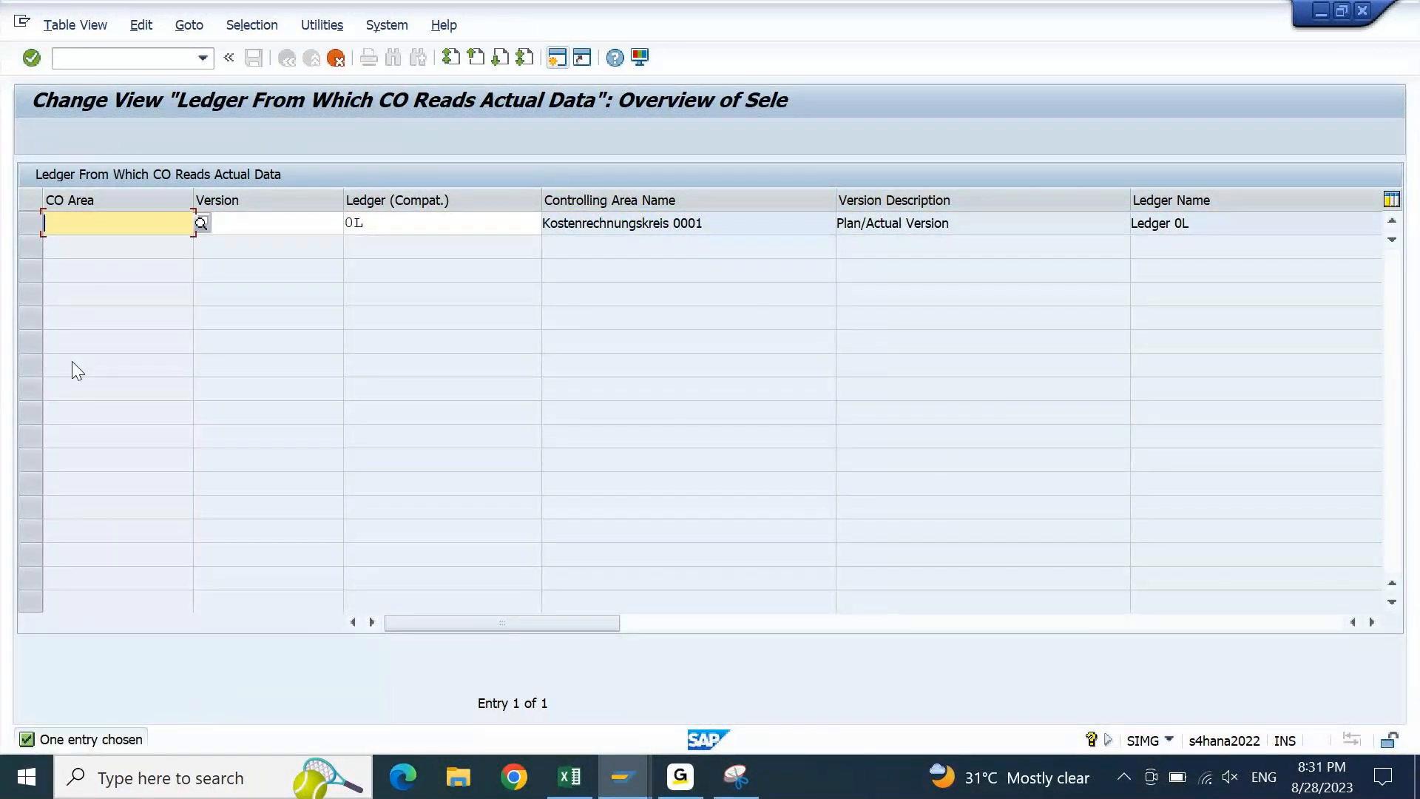
pyautogui.write('9B')
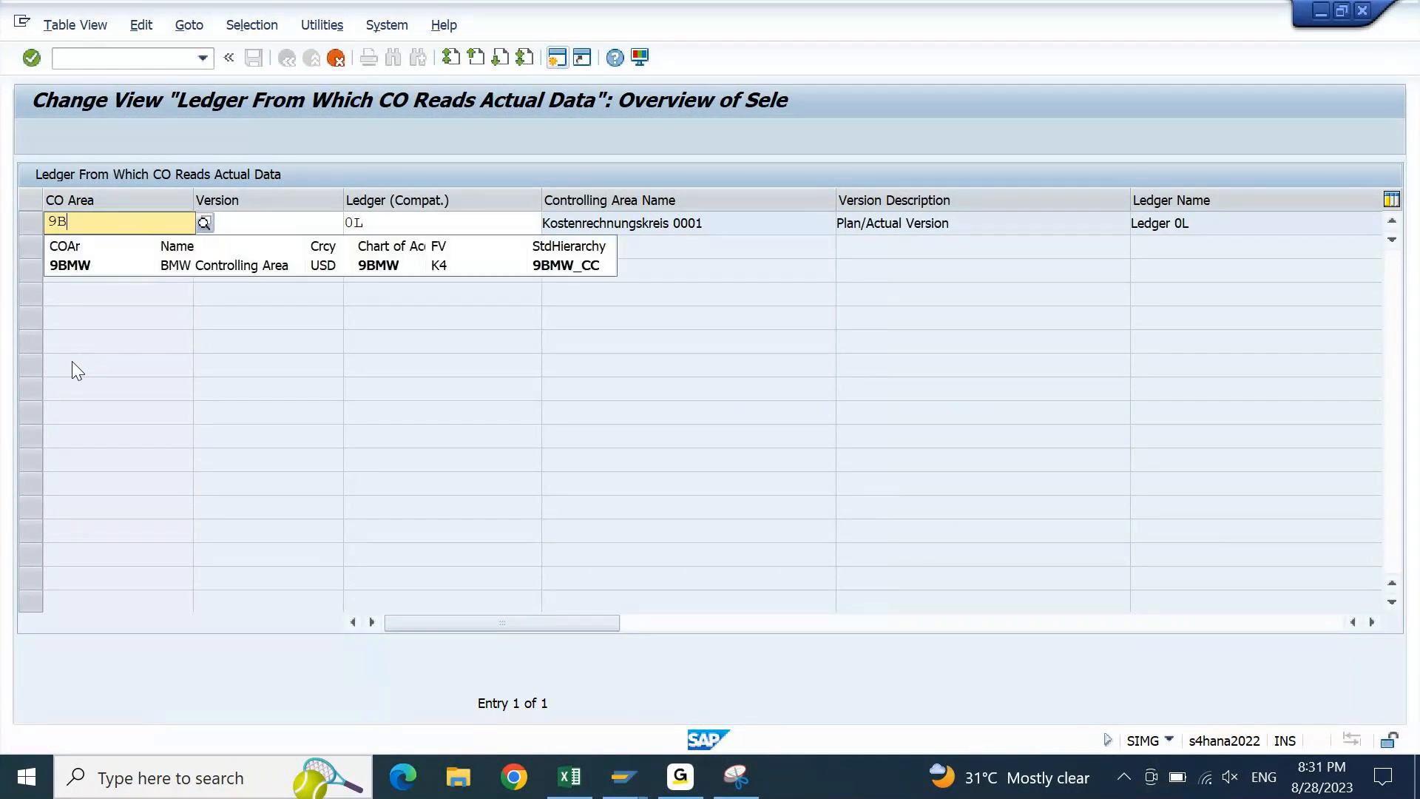
pyautogui.press('Down')
pyautogui.press('Return')
pyautogui.write('0')
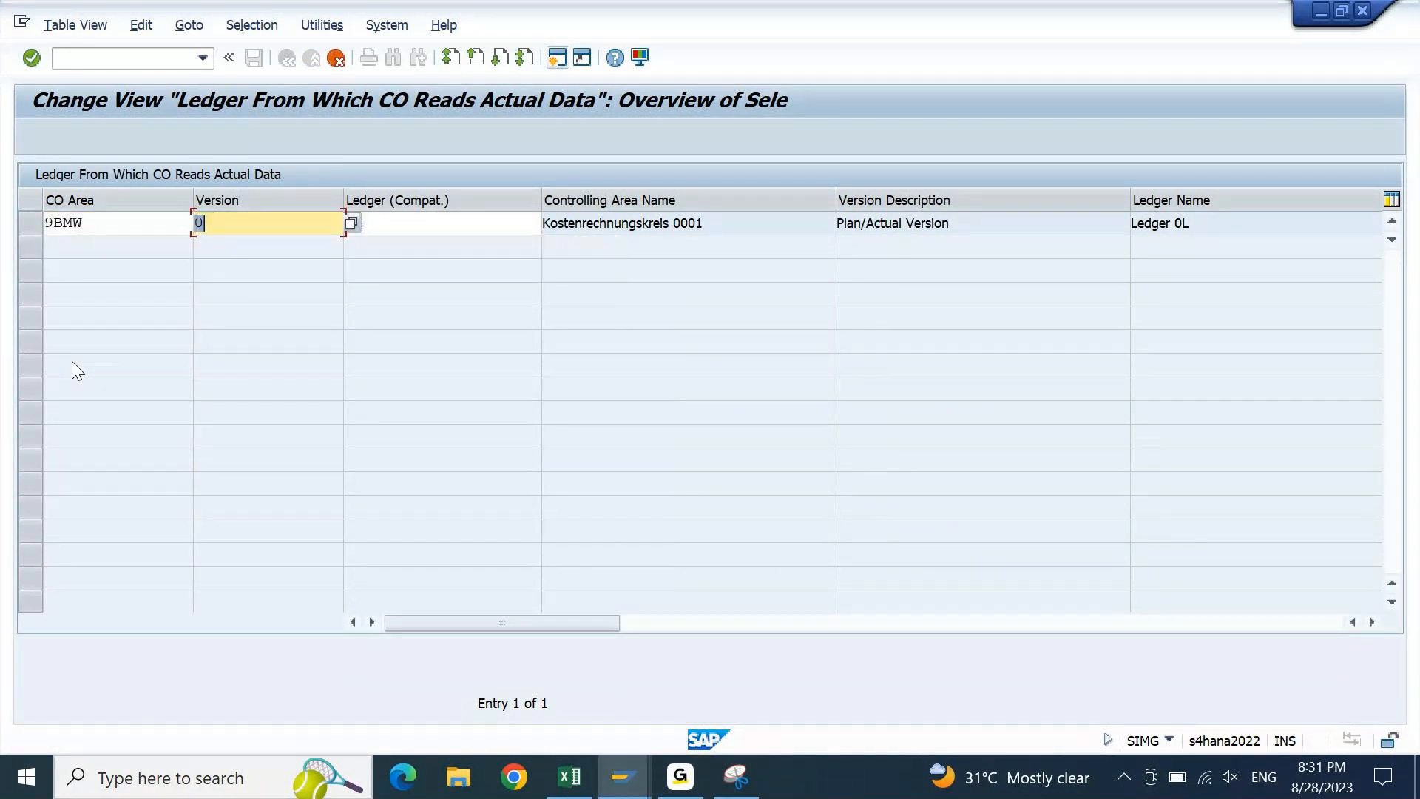
pyautogui.press('Tab')
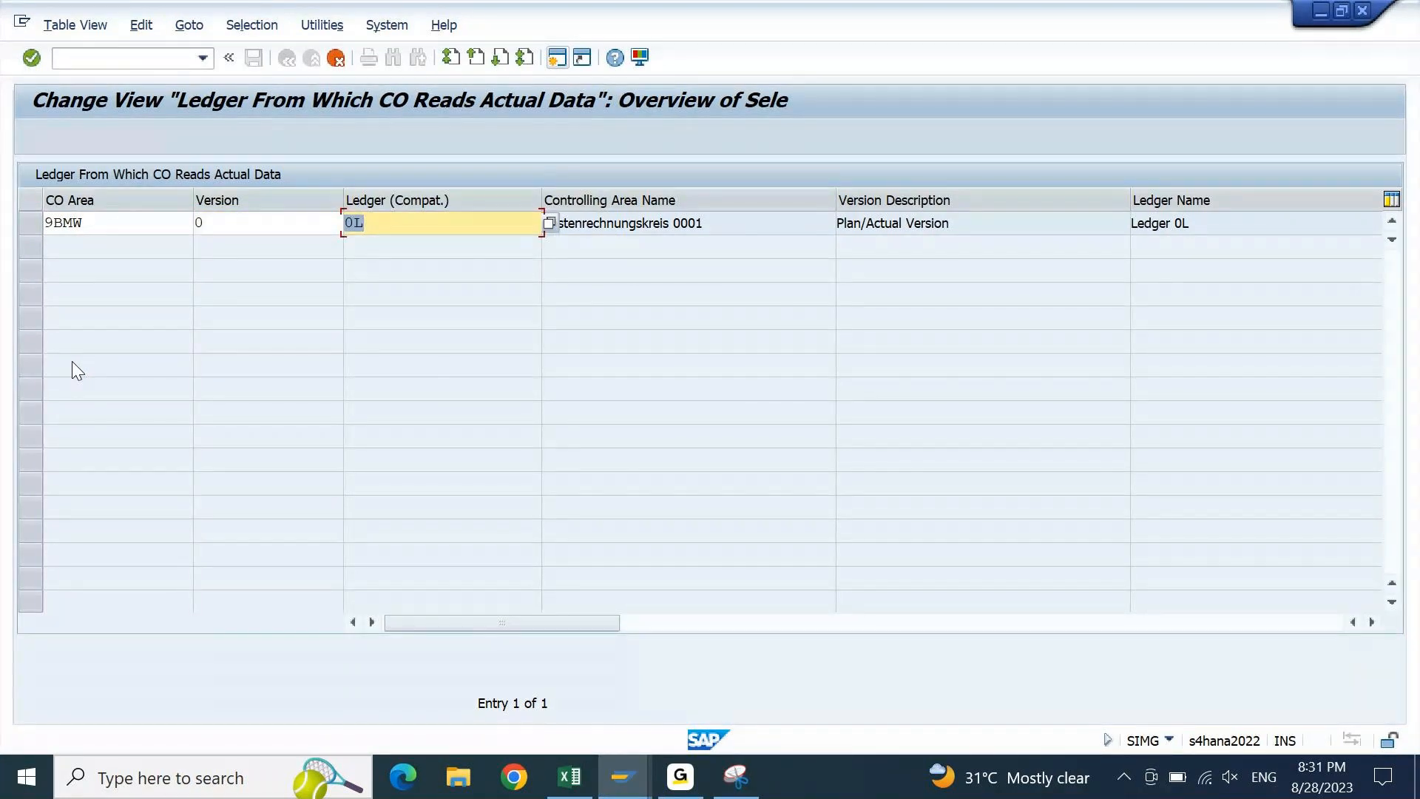
pyautogui.press('Return')
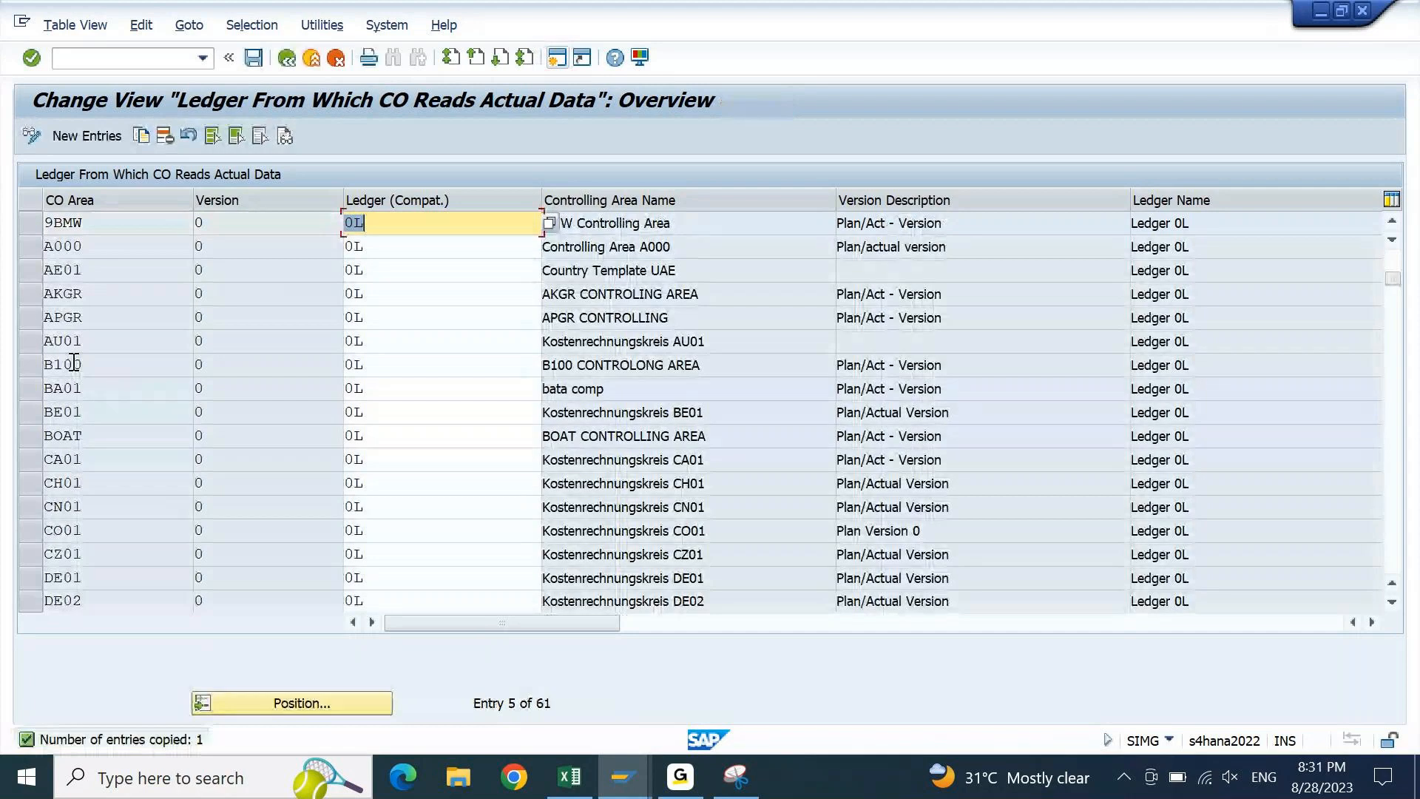
# Leave the ledger assignment for CO versions, saving the copied entry
pyautogui.press('F3')
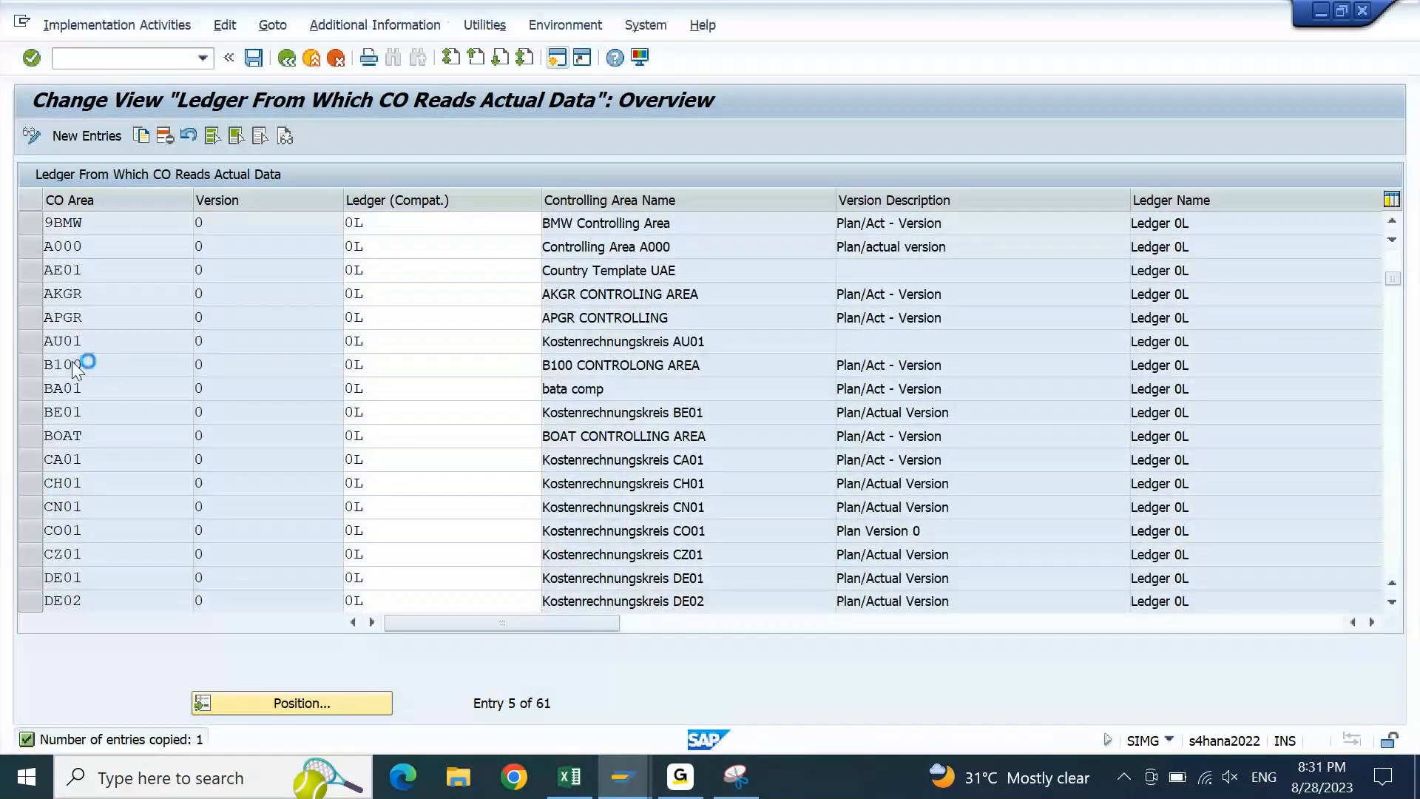
pyautogui.press('Return')
pyautogui.press('Return')
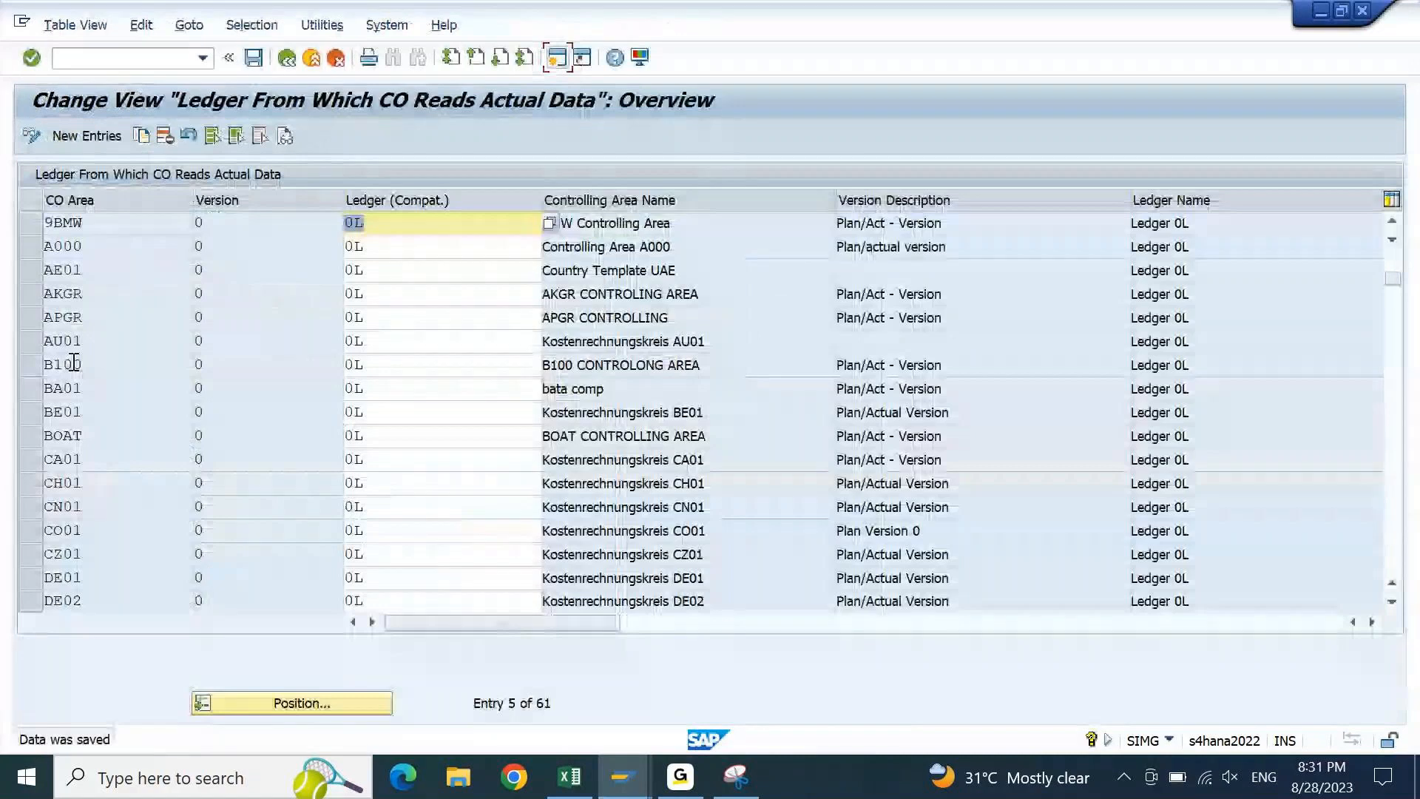
# Switch to the customizing check session, rerun the check for company code 9PBI, and review its messages for each ledger
pyautogui.hotkey('alt', 'Tab')
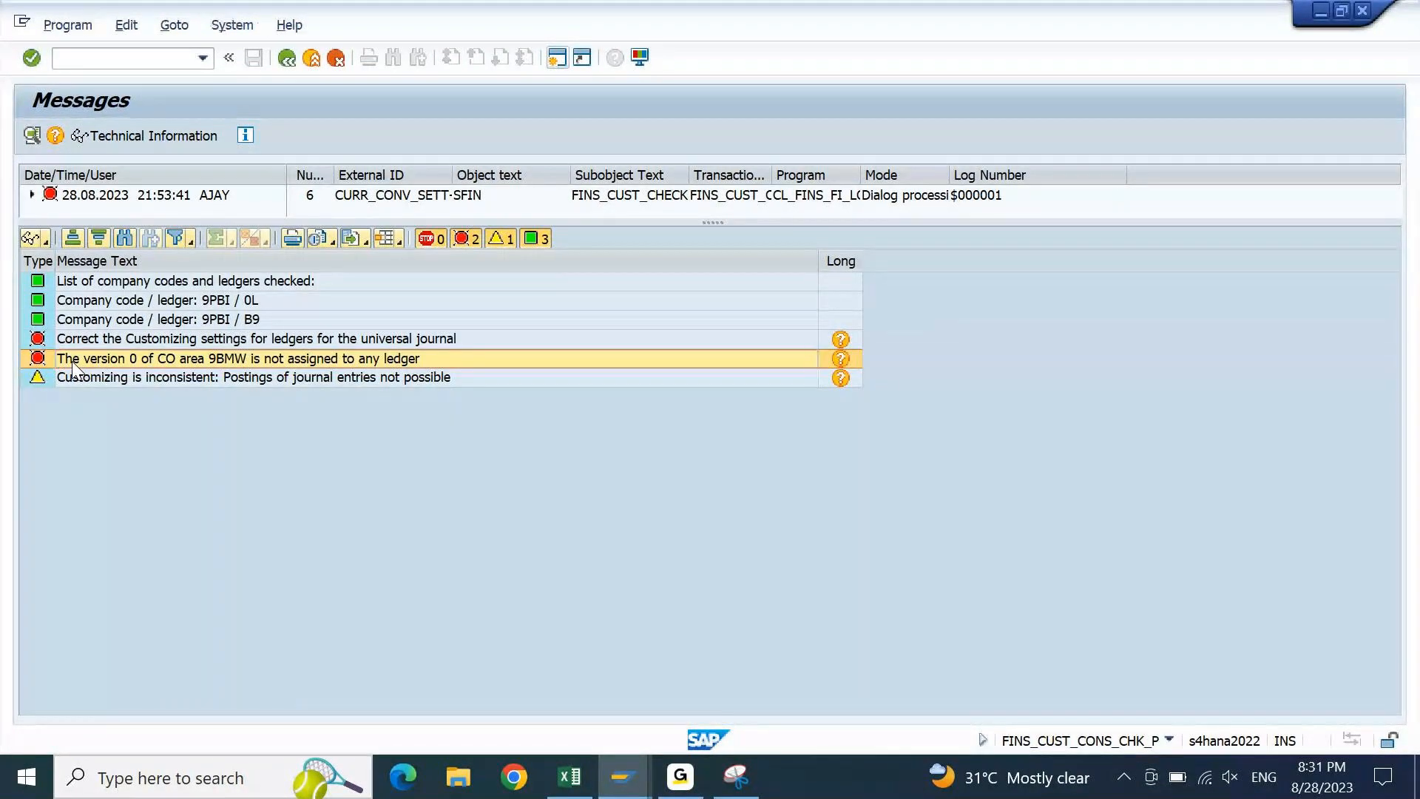
pyautogui.press('F3')
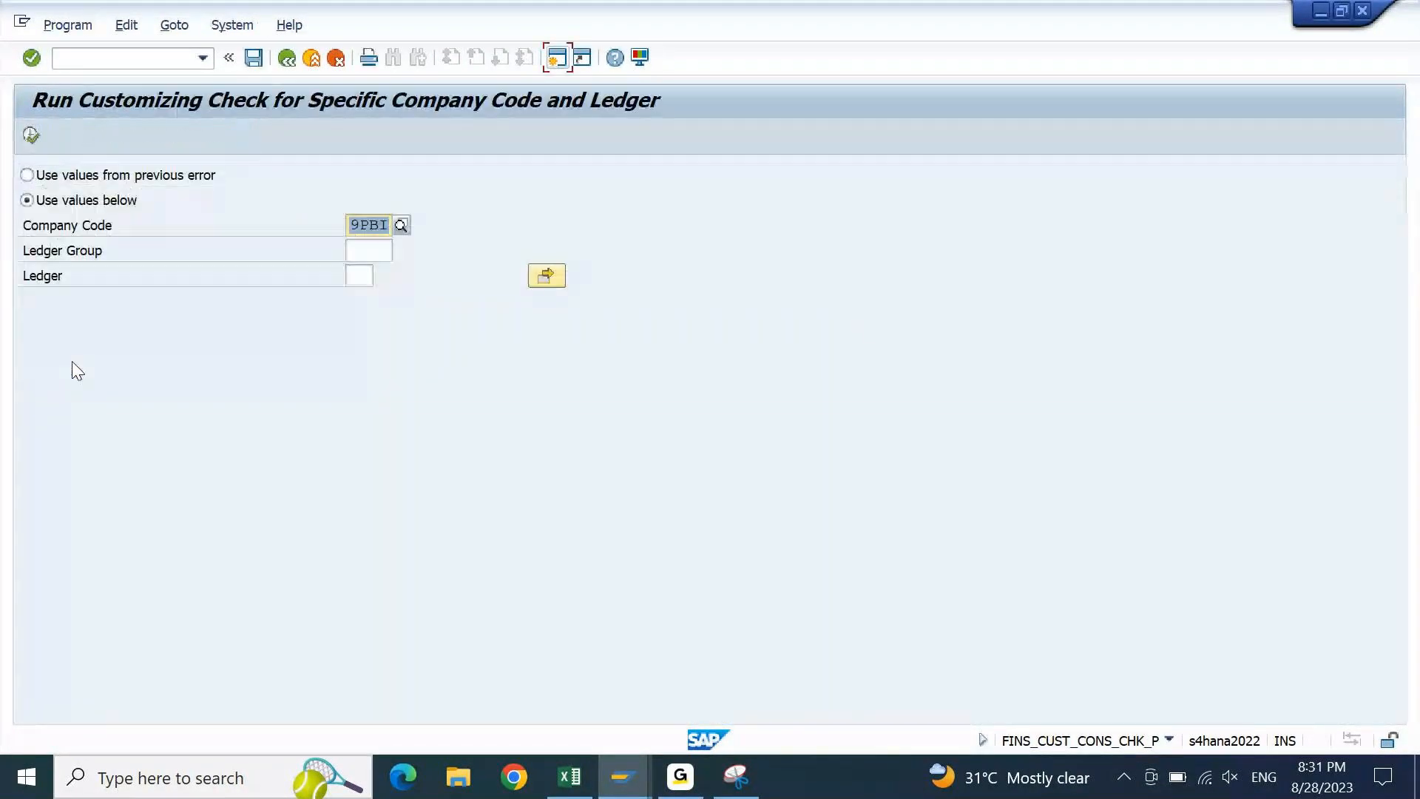
pyautogui.click(31, 135)
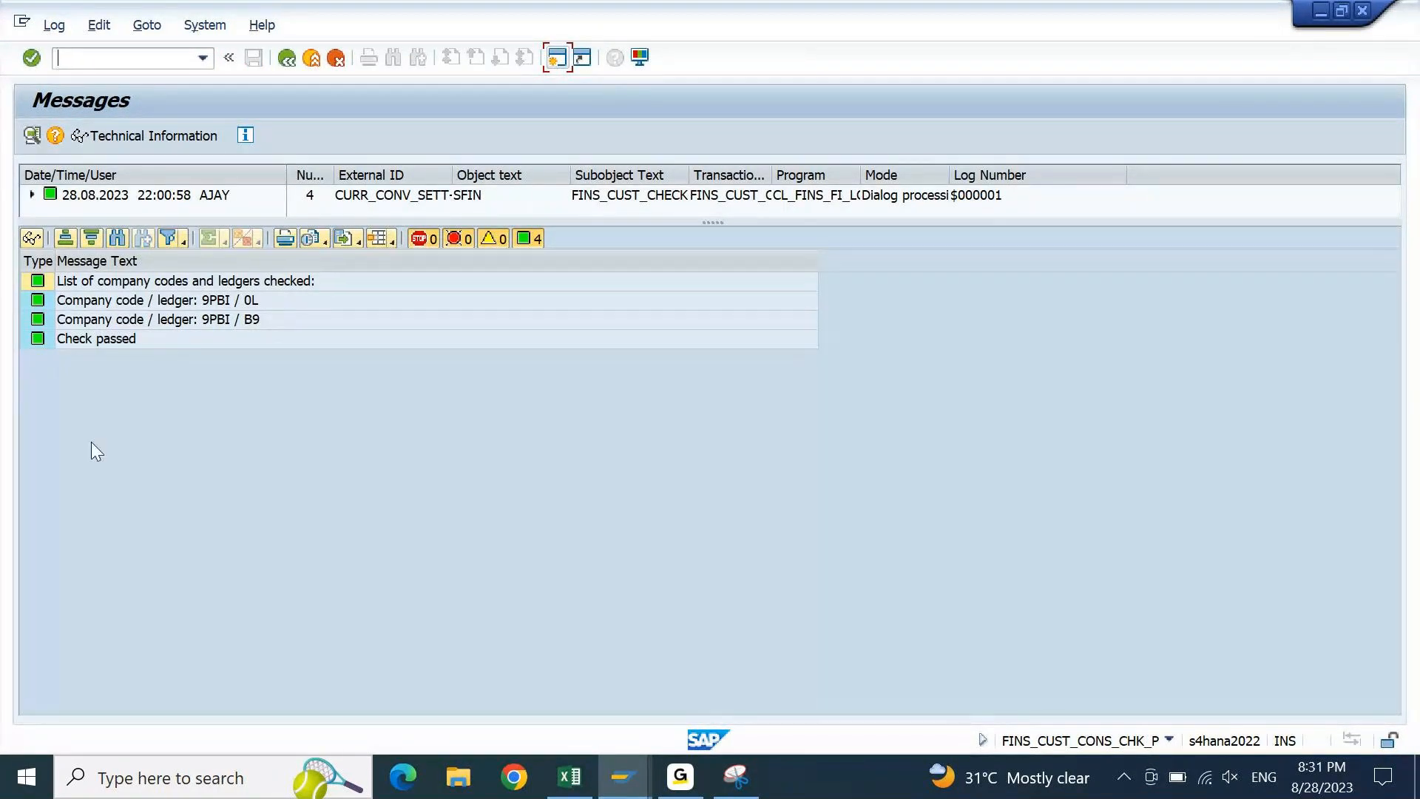
pyautogui.click(110, 339)
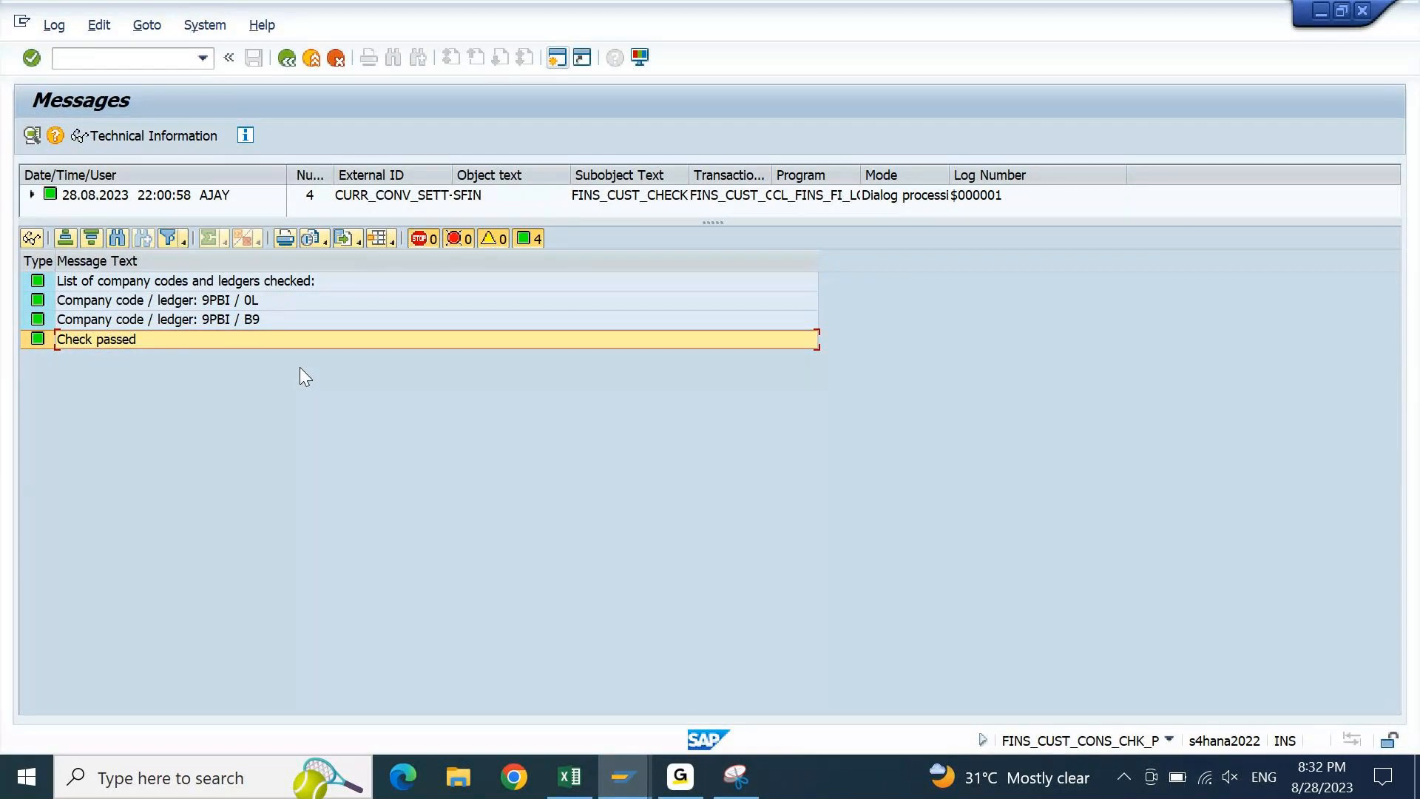
pyautogui.click(38, 302)
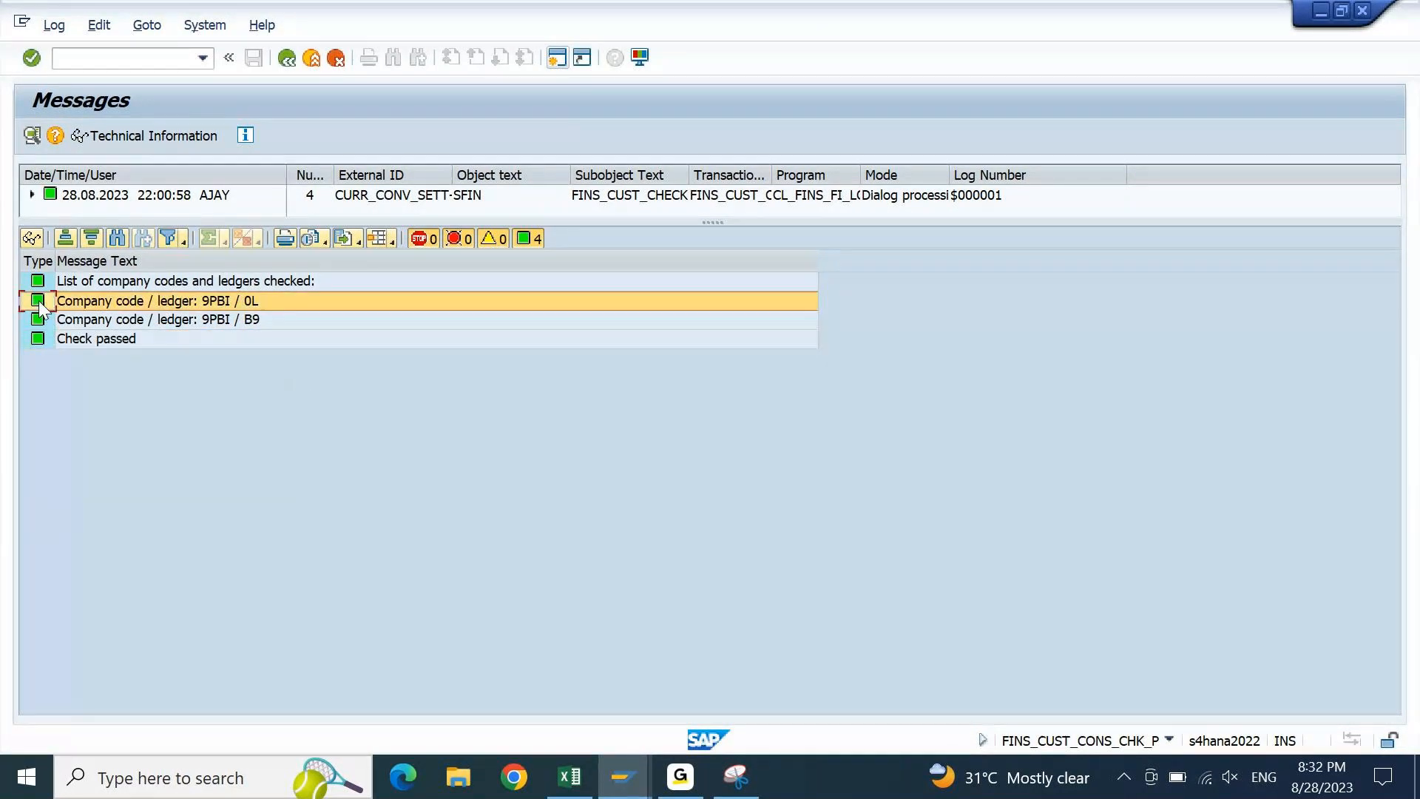
pyautogui.click(43, 320)
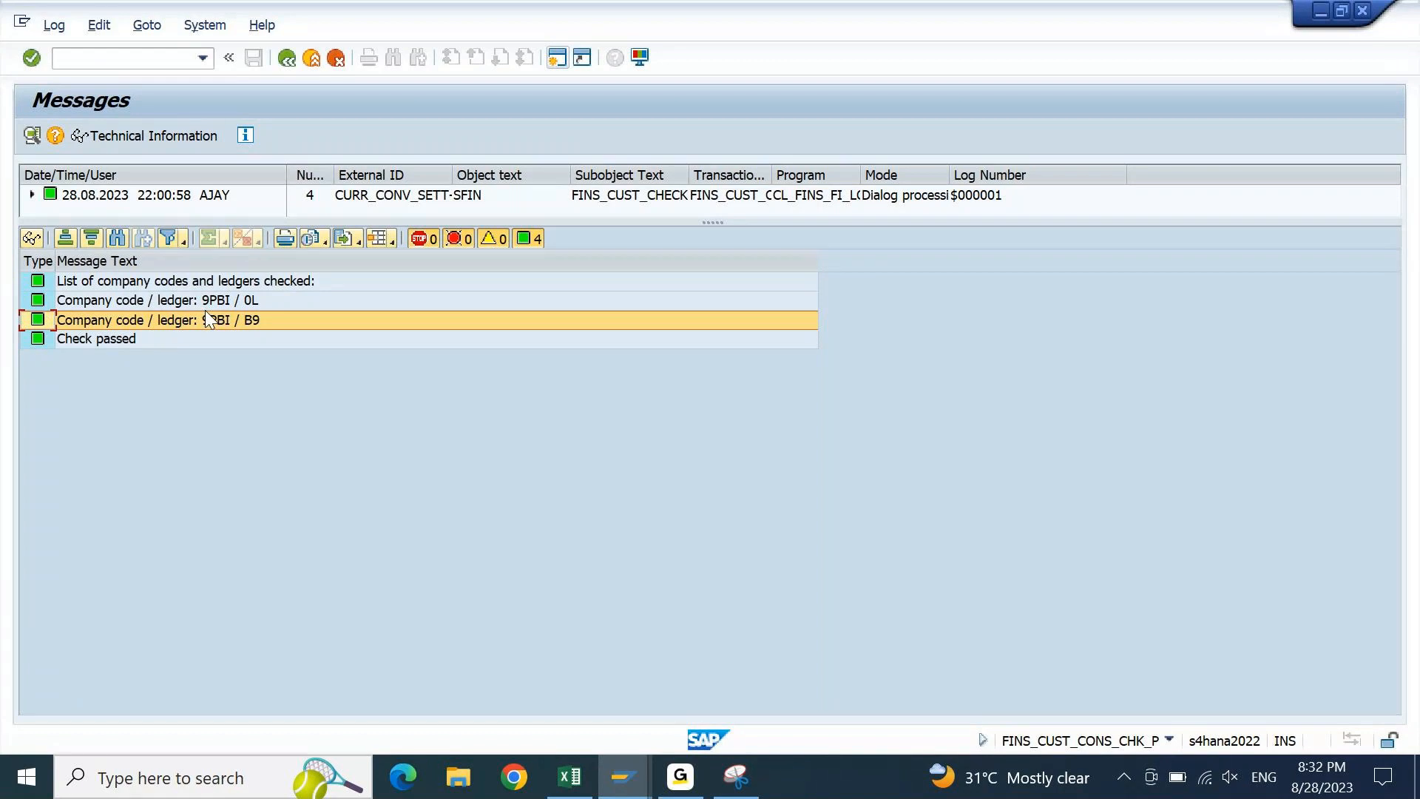
# Copy the node title "Integration of Controlling with Financial Accounting" from the IMG into cell A2081 of the Excel notes
pyautogui.moveTo(620, 775)
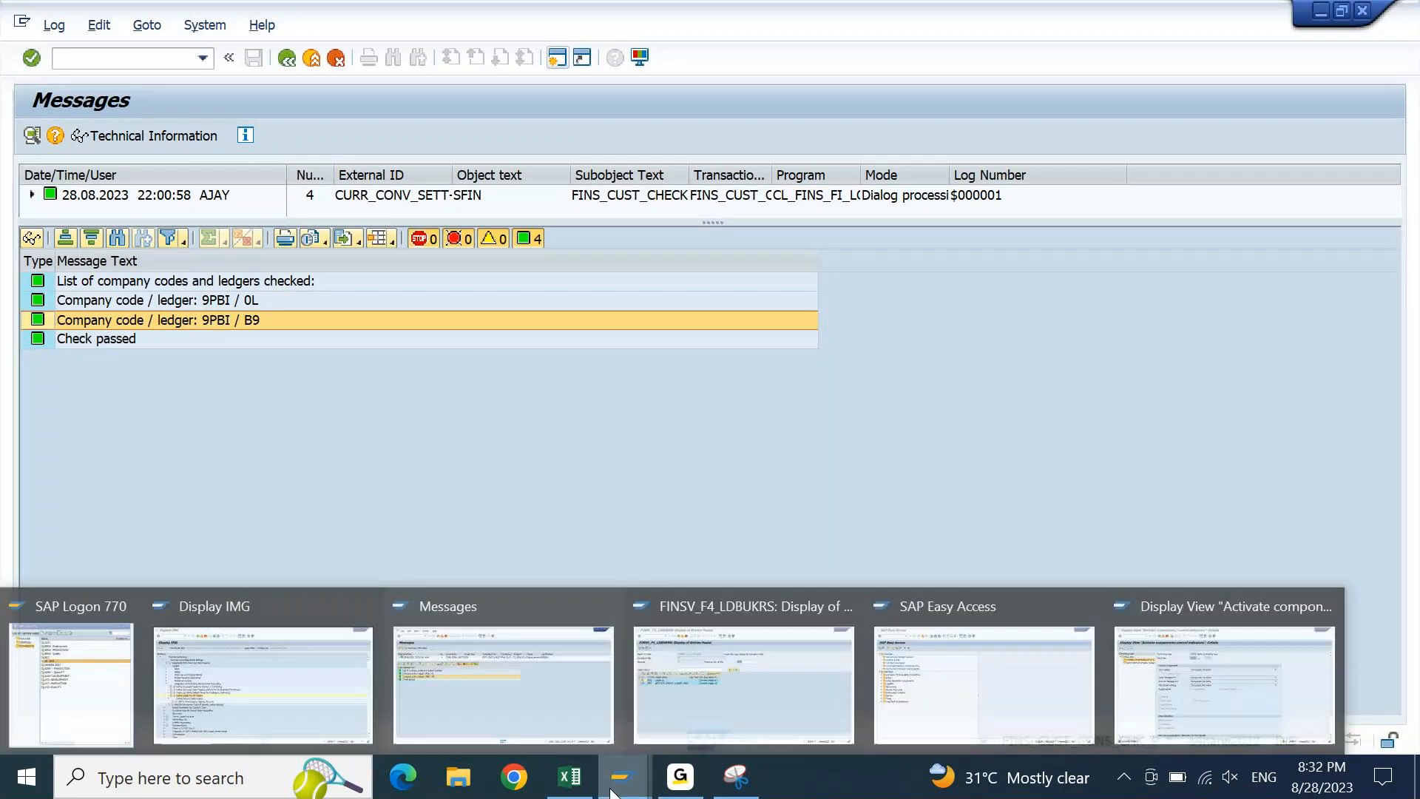
pyautogui.click(354, 685)
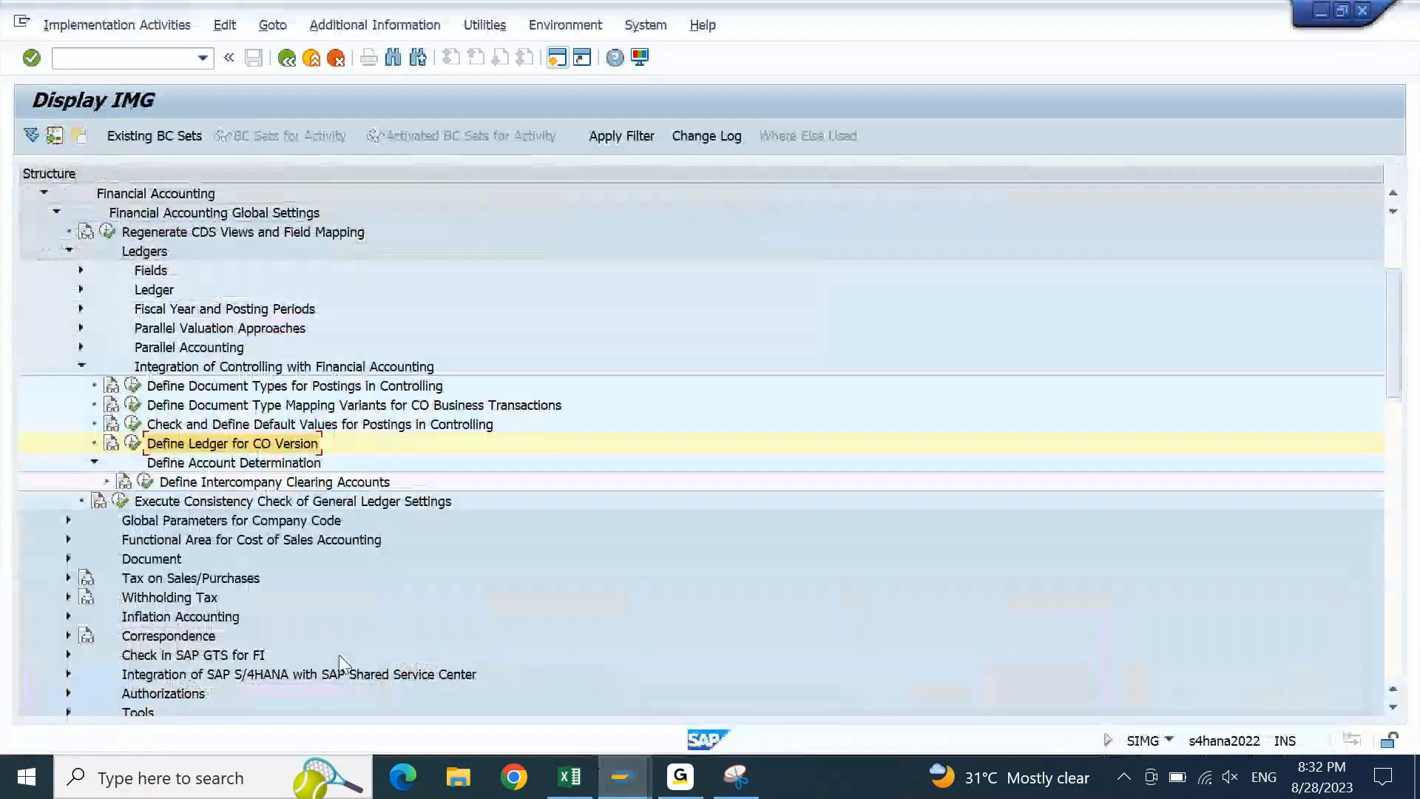
pyautogui.click(233, 373)
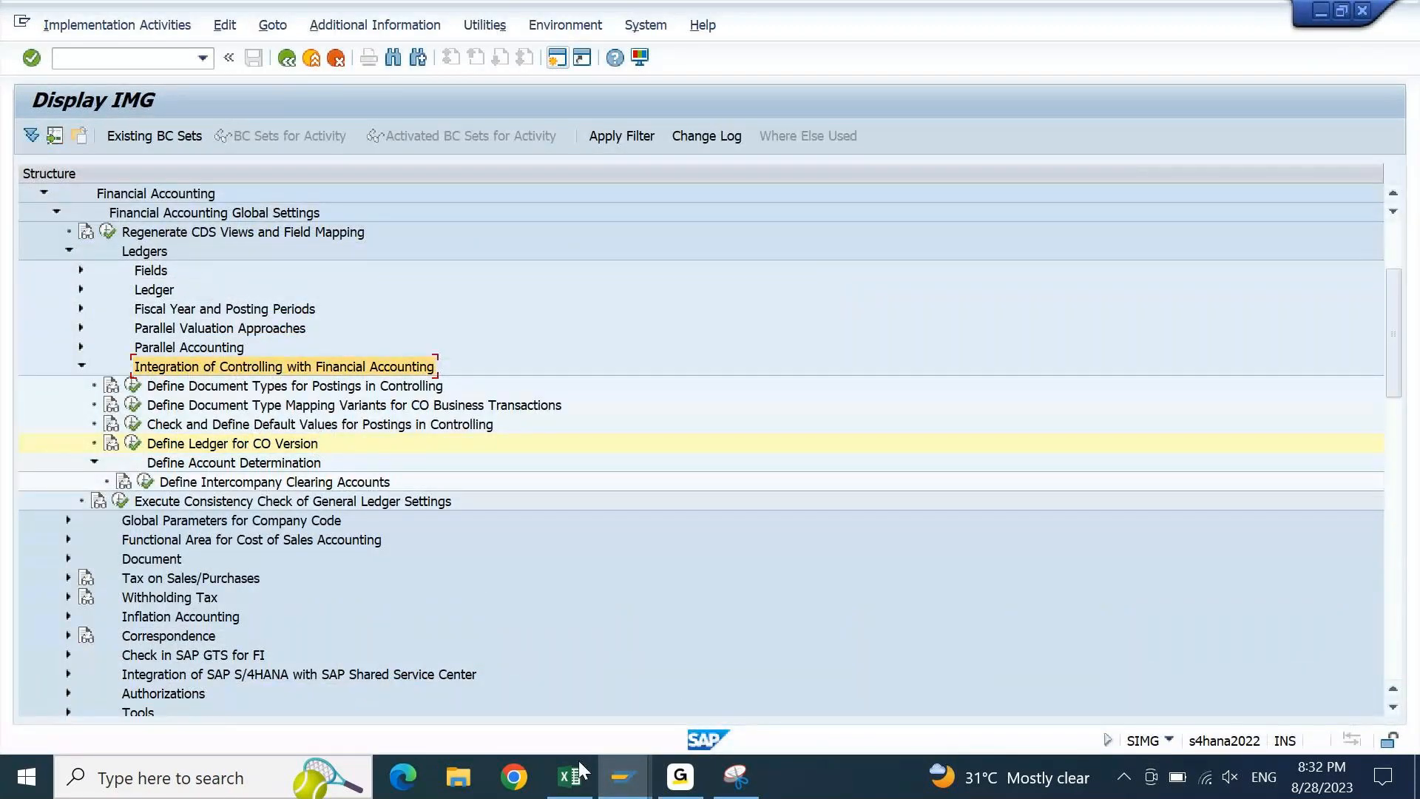
pyautogui.click(568, 776)
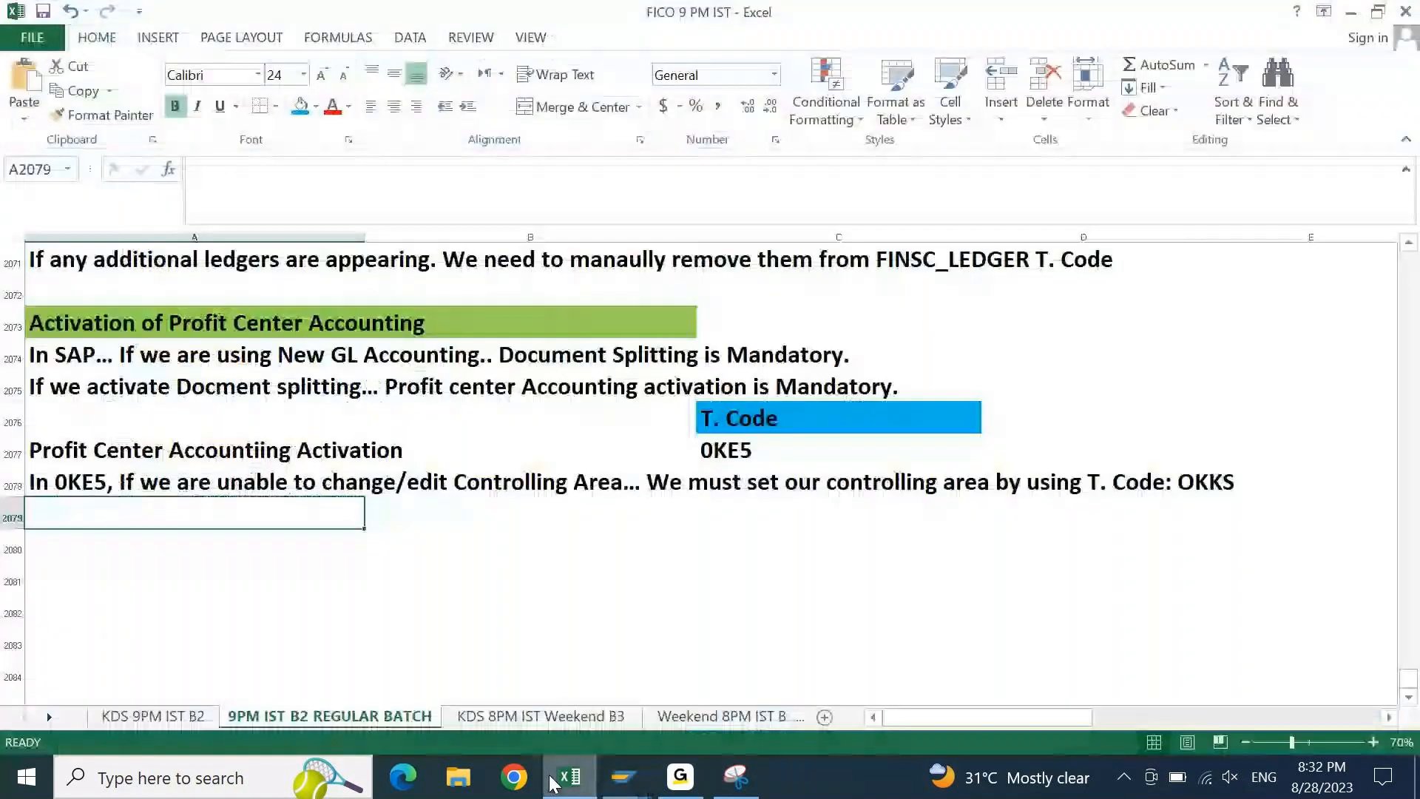
pyautogui.press('Down')
pyautogui.press('Down')
pyautogui.hotkey('ctrl', 'v')
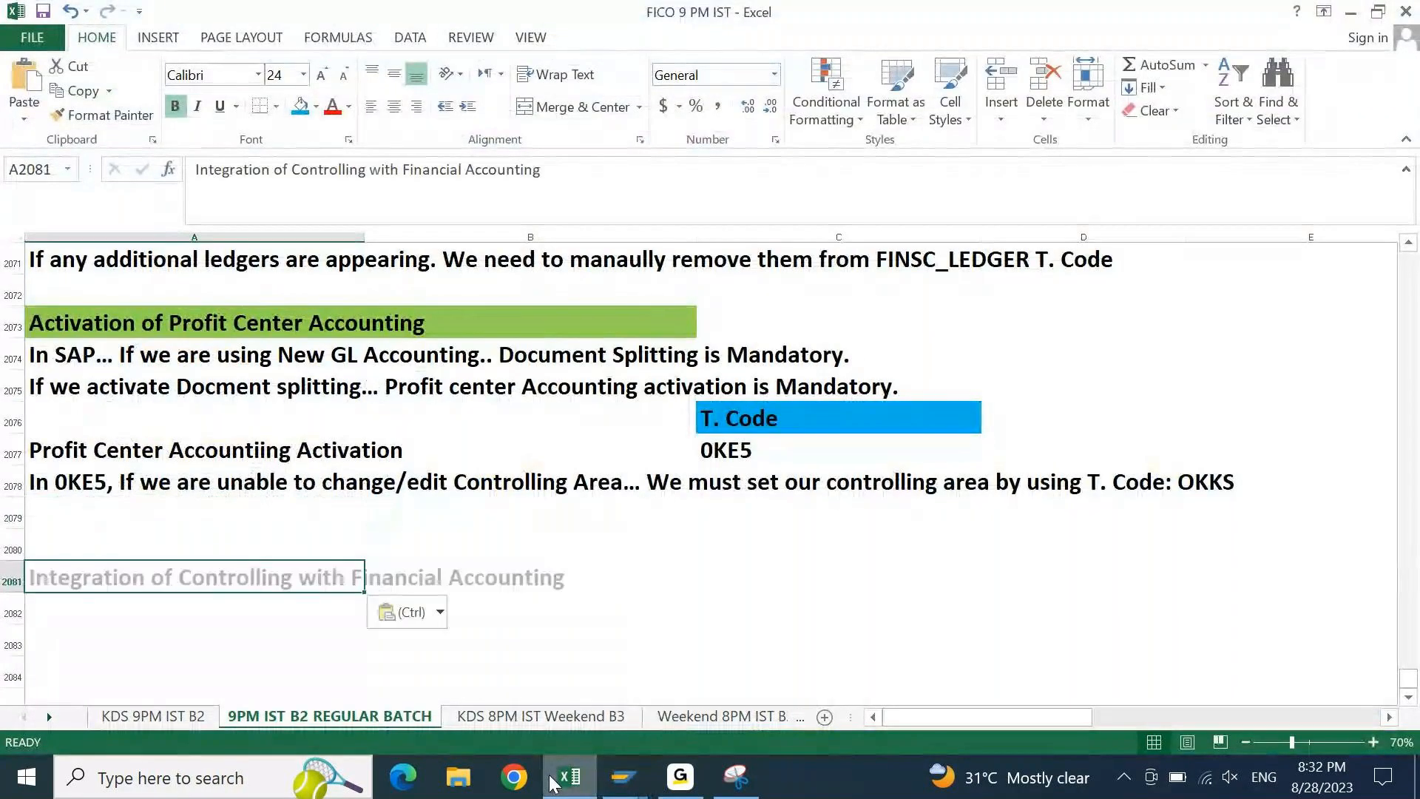
# Fill the new heading across cells A2081:B2081 with light green
pyautogui.hotkey('shift', 'Right')
pyautogui.hotkey('ctrl', 'c')
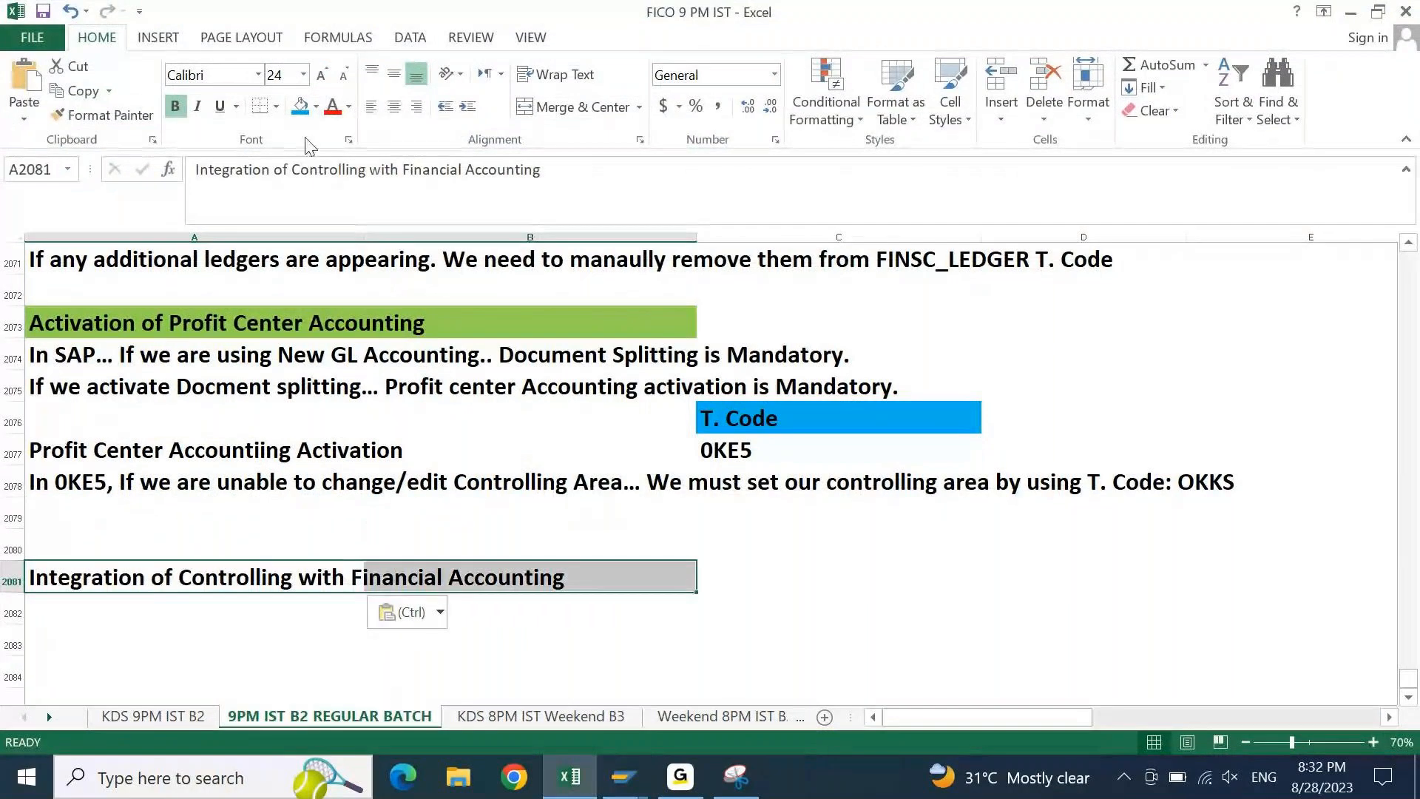
pyautogui.click(316, 107)
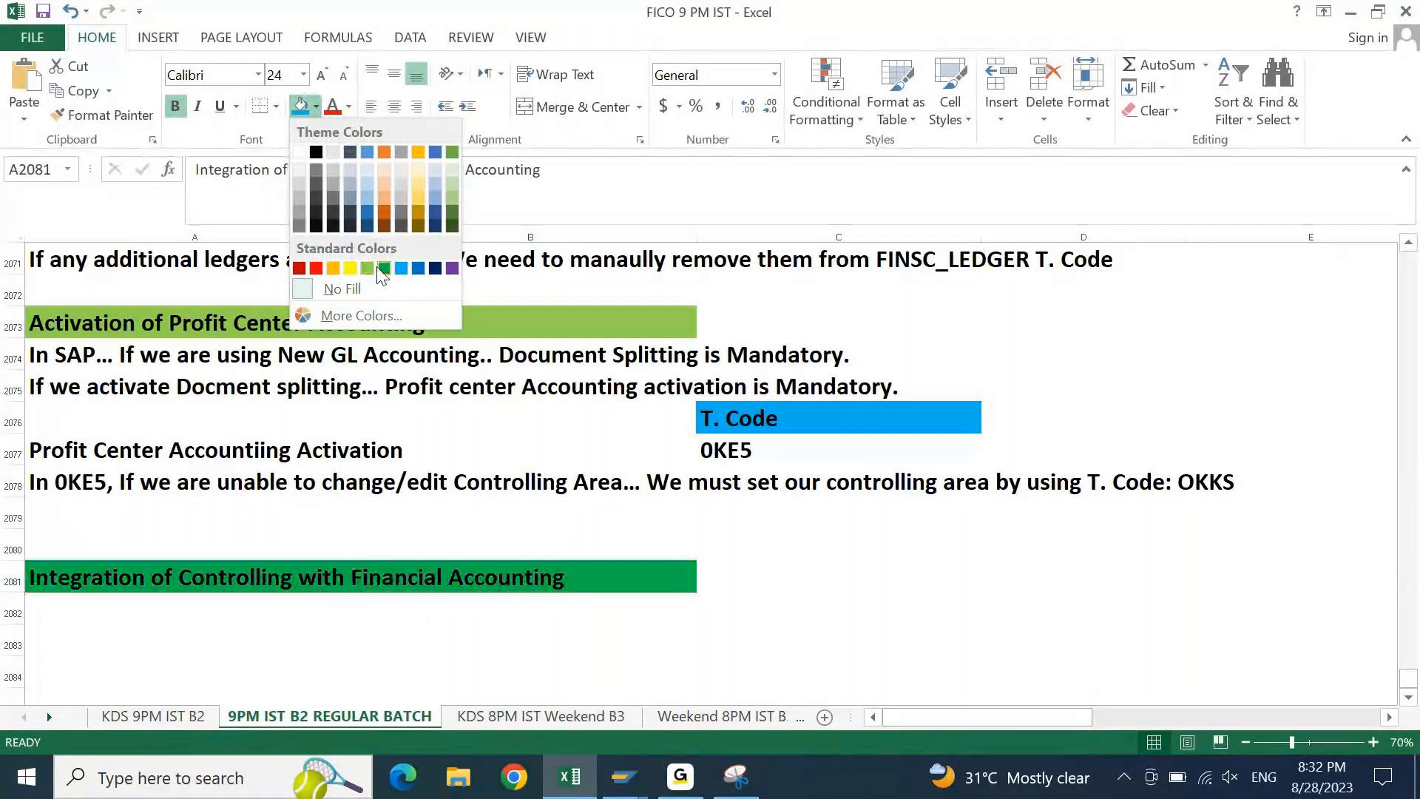
pyautogui.click(365, 268)
# Start the configuration path in cell A2082 with "SPRO -> Financial Accounting ->", taking the node name from the SAP IMG
pyautogui.press('Down')
pyautogui.press('Down')
pyautogui.press('Down')
pyautogui.press('Down')
pyautogui.press('Down')
pyautogui.press('Down')
pyautogui.press('Down')
pyautogui.press('Down')
pyautogui.press('Down')
pyautogui.press('Down')
pyautogui.press('Down')
pyautogui.press('Down')
pyautogui.press('Down')
pyautogui.hotkey('ctrl', 'Up')
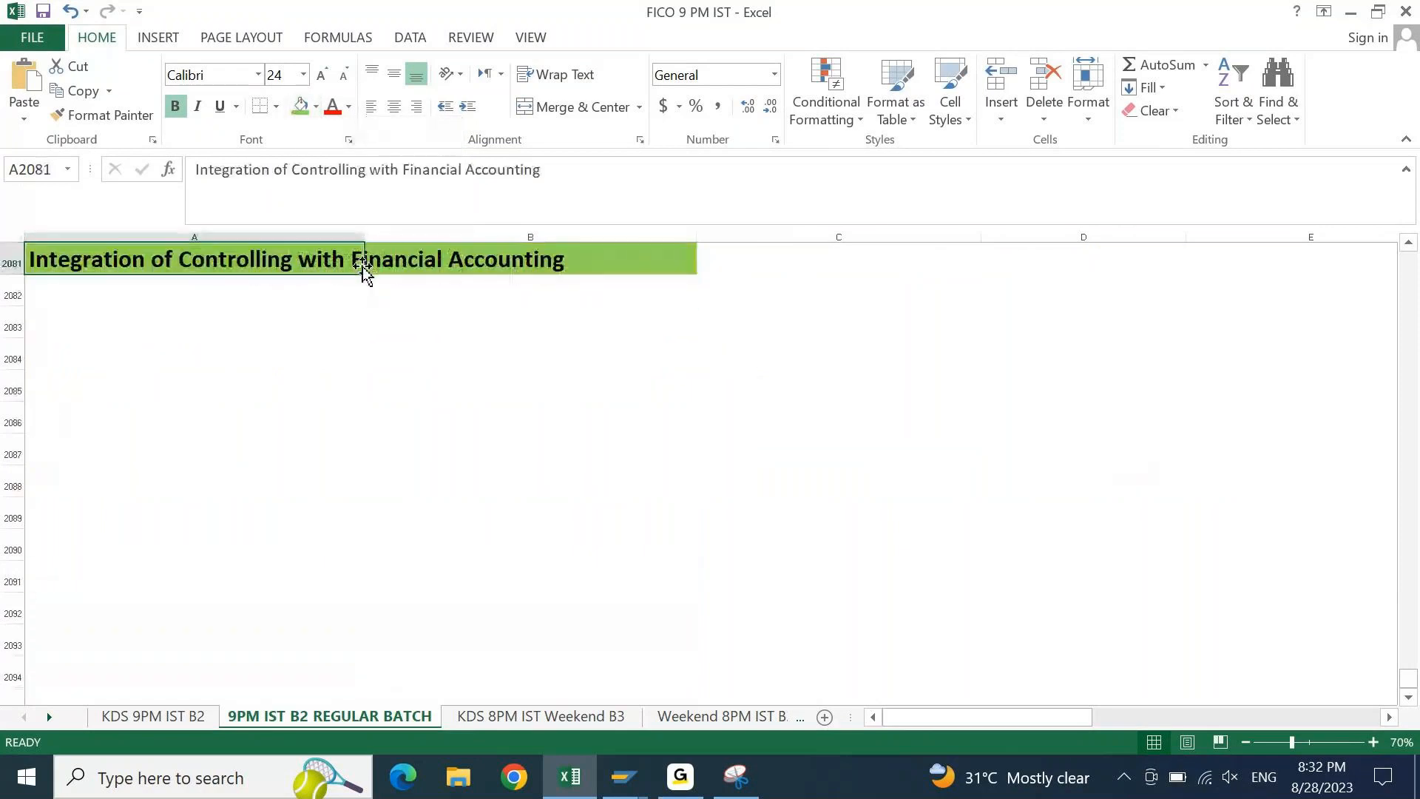
pyautogui.press('Down')
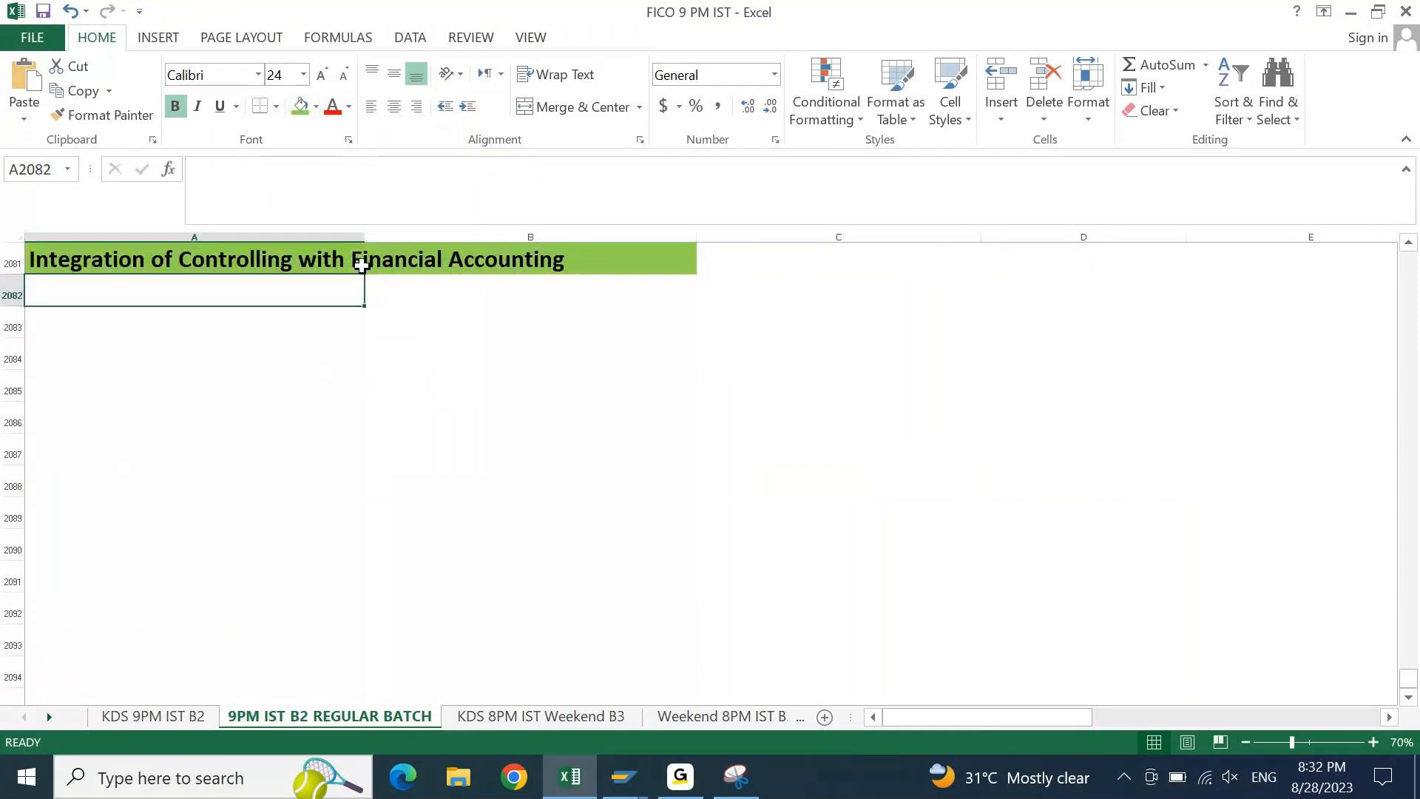
pyautogui.write('SPRO ->')
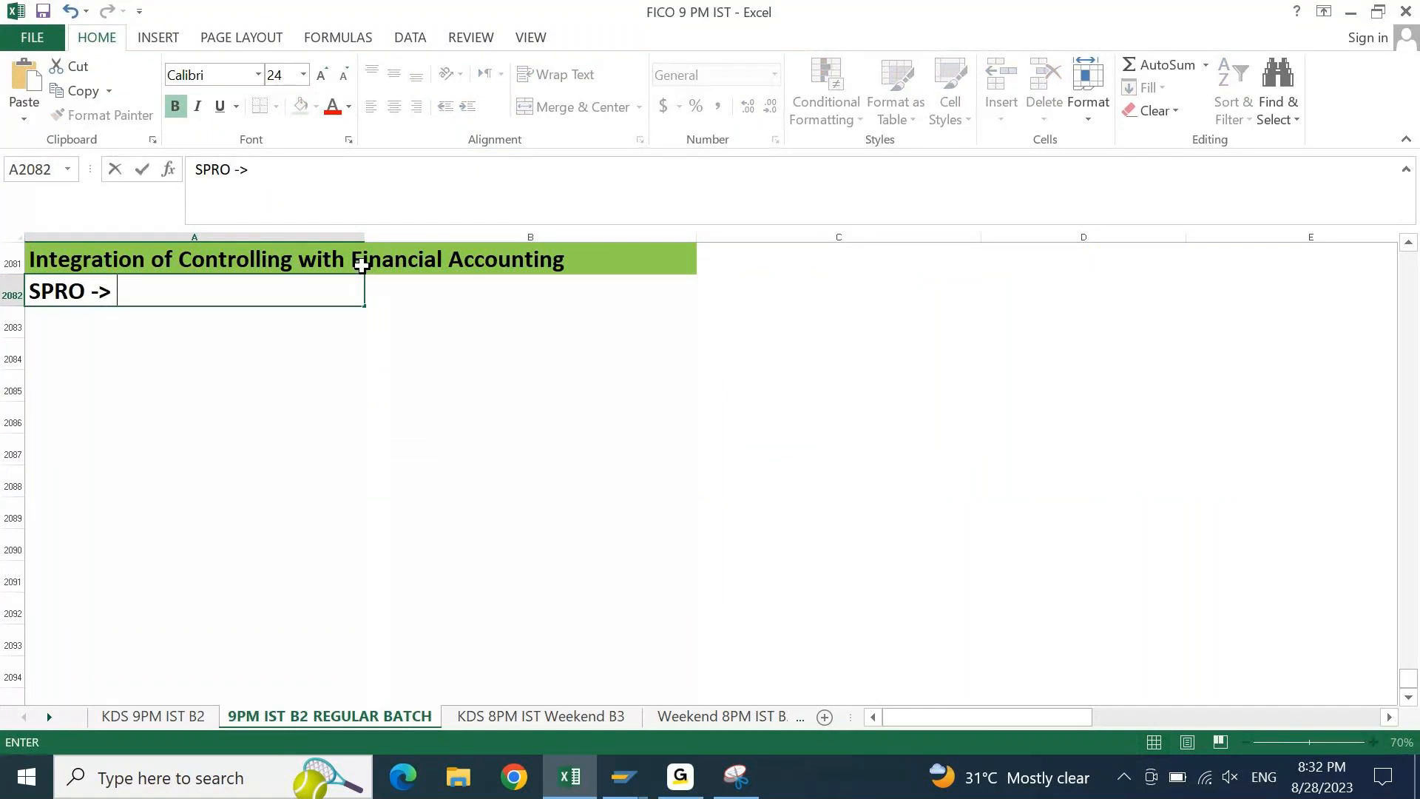
pyautogui.hotkey('alt', 'Tab')
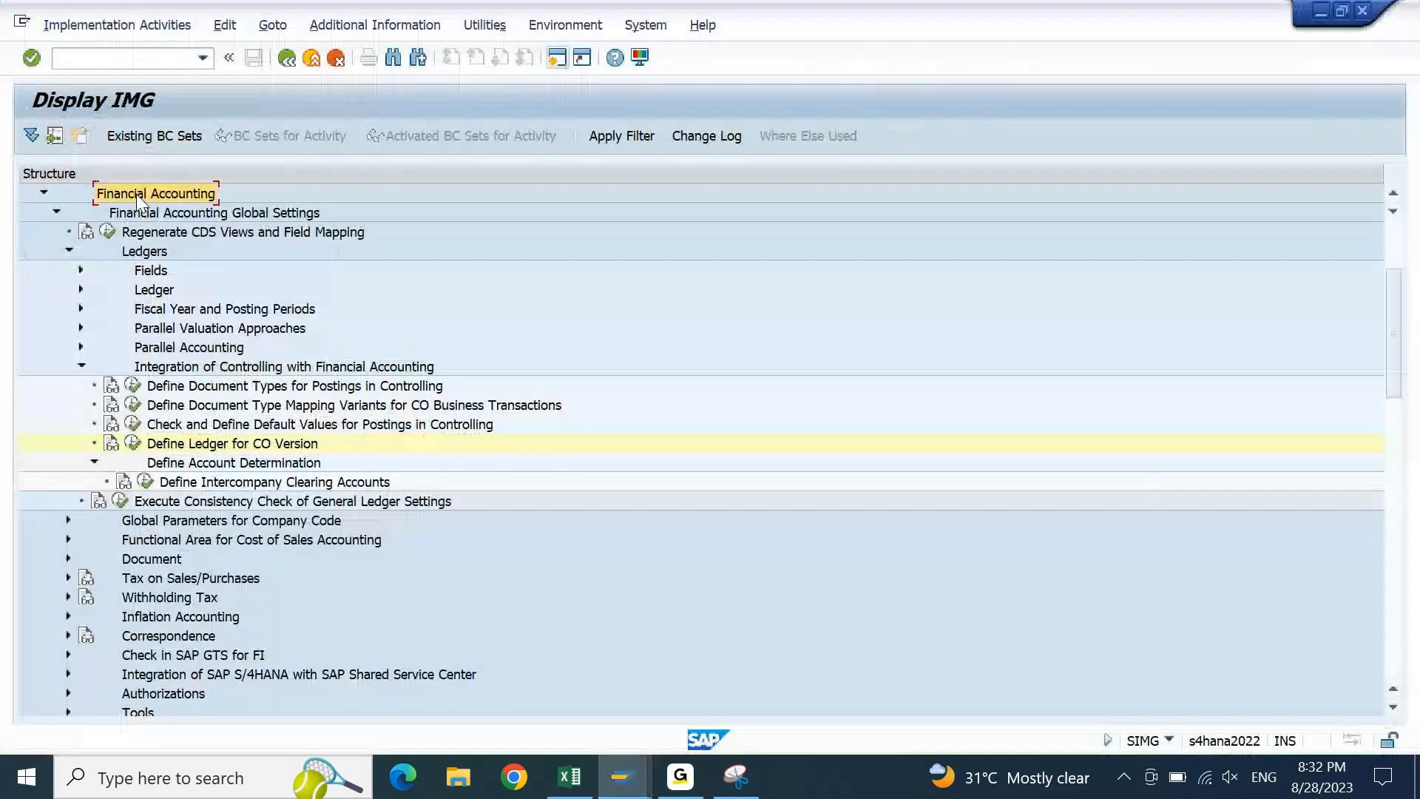
pyautogui.hotkey('alt', 'Tab')
pyautogui.write('Financial Accounting')
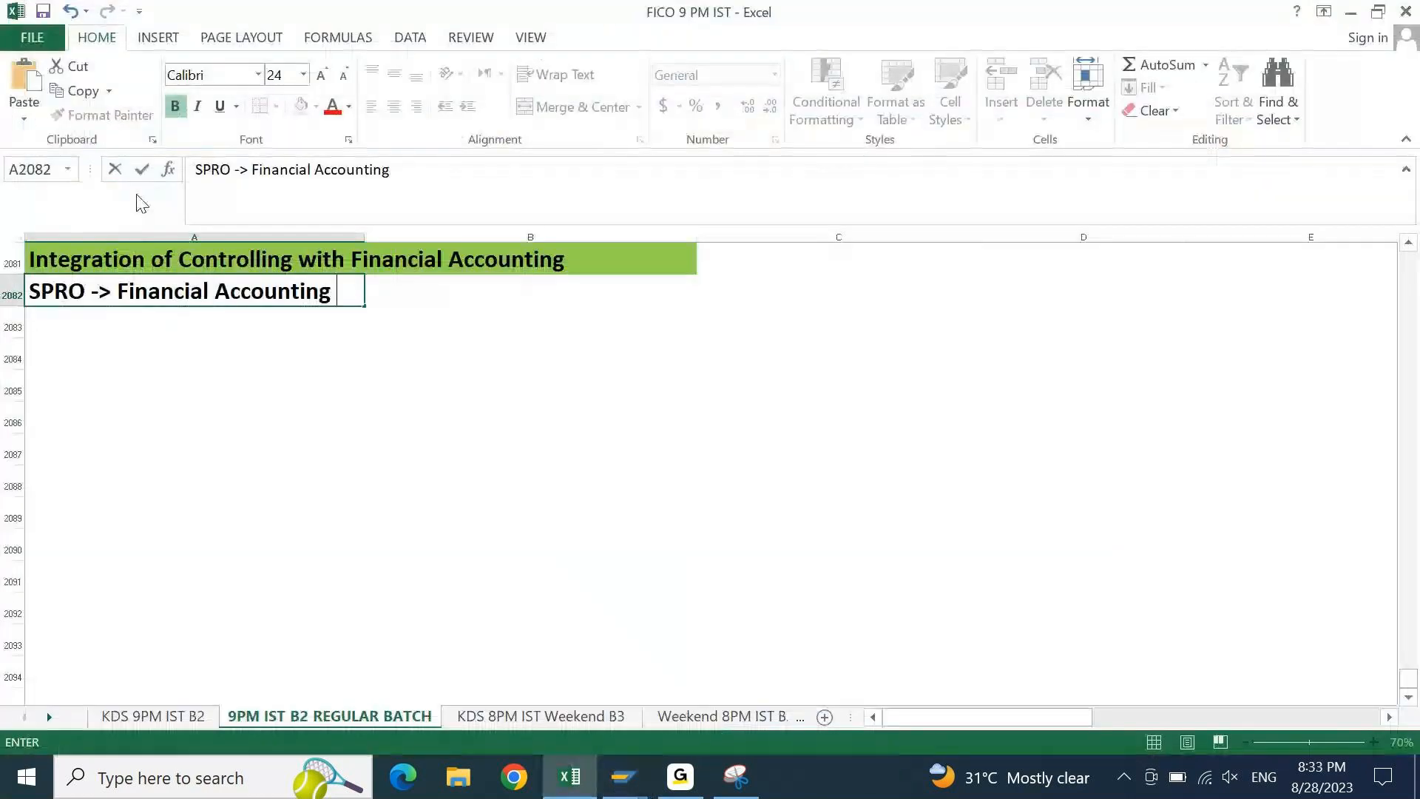
pyautogui.write('->')
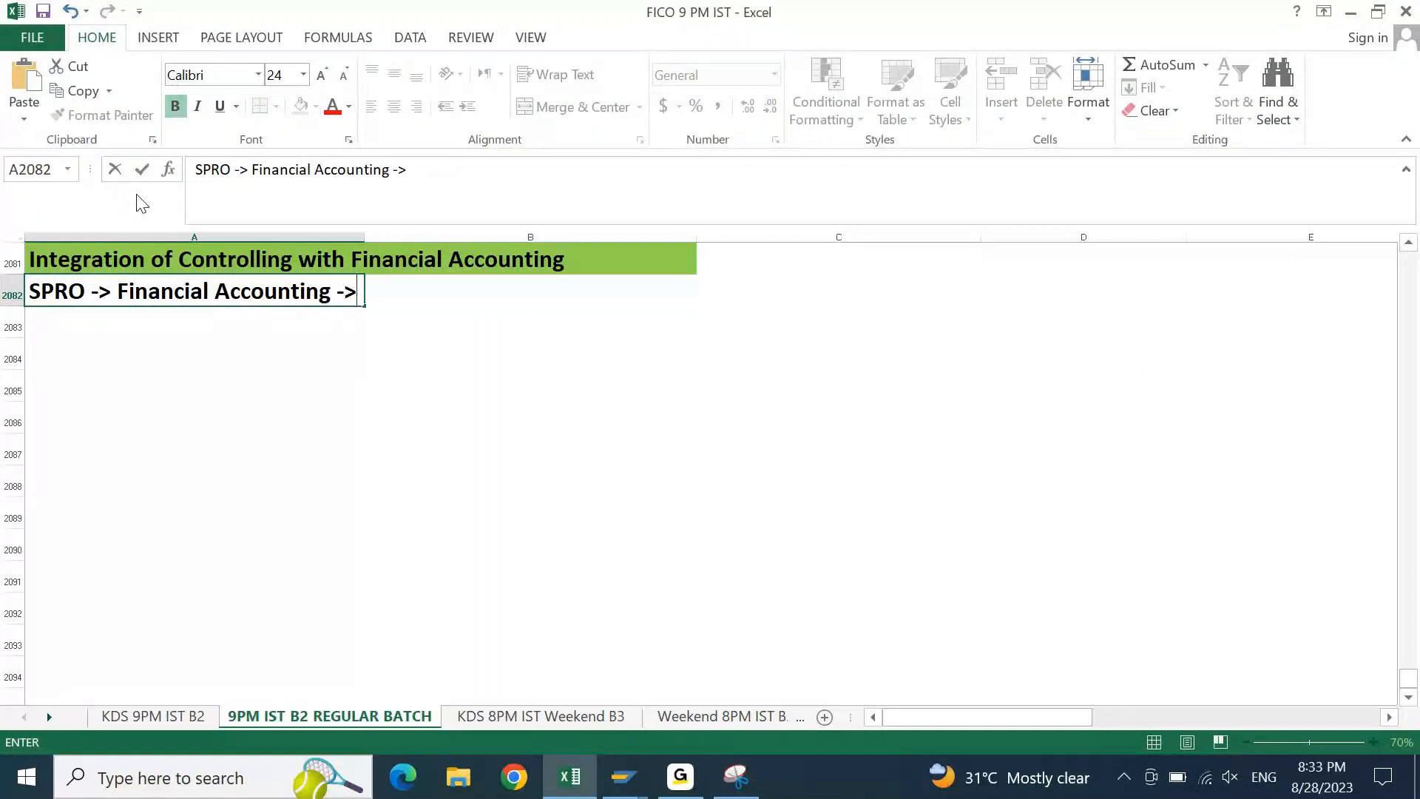
# Extend the path in A2082 with the IMG node name "Ledgers" followed by "->"
pyautogui.hotkey('alt', 'Tab')
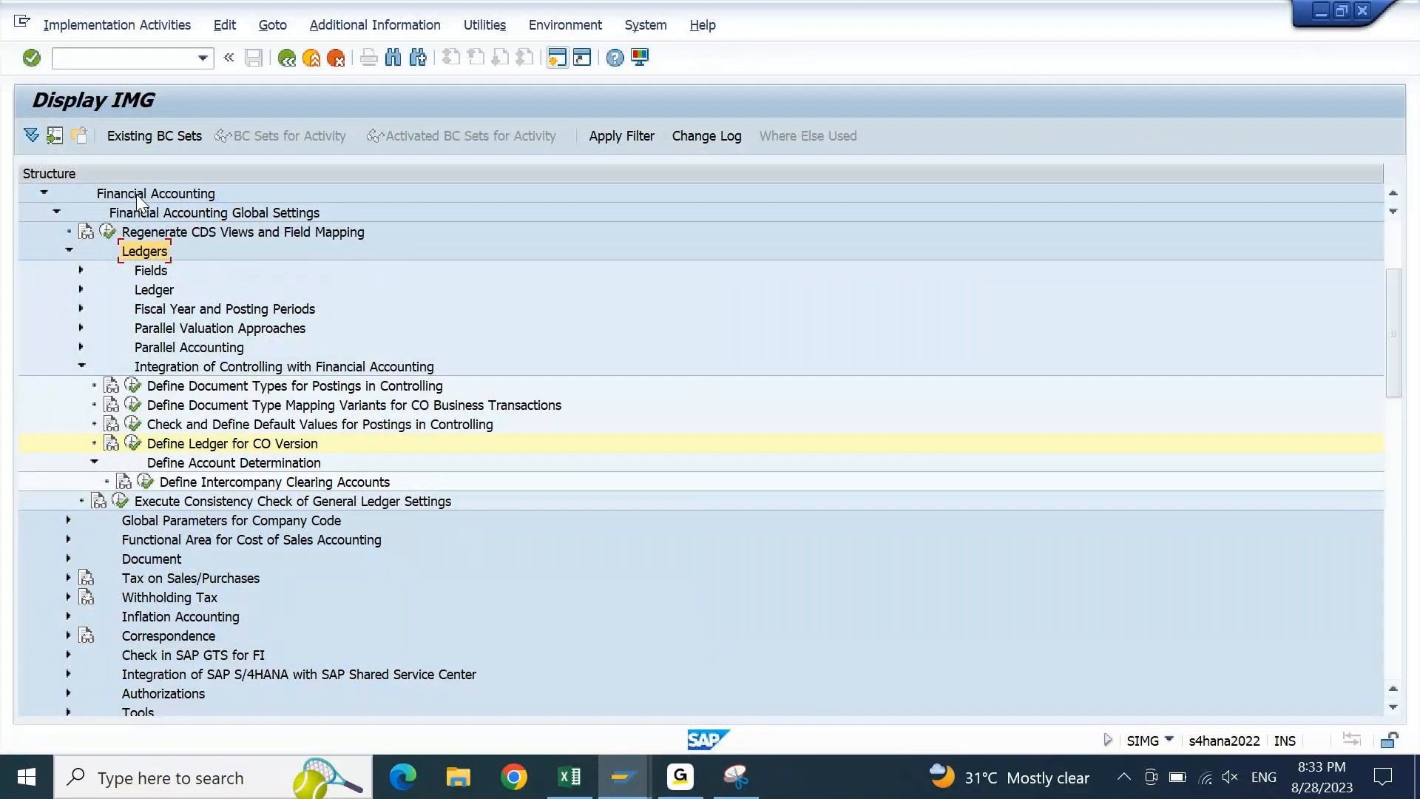
pyautogui.hotkey('alt', 'Tab')
pyautogui.write('Ledgers')
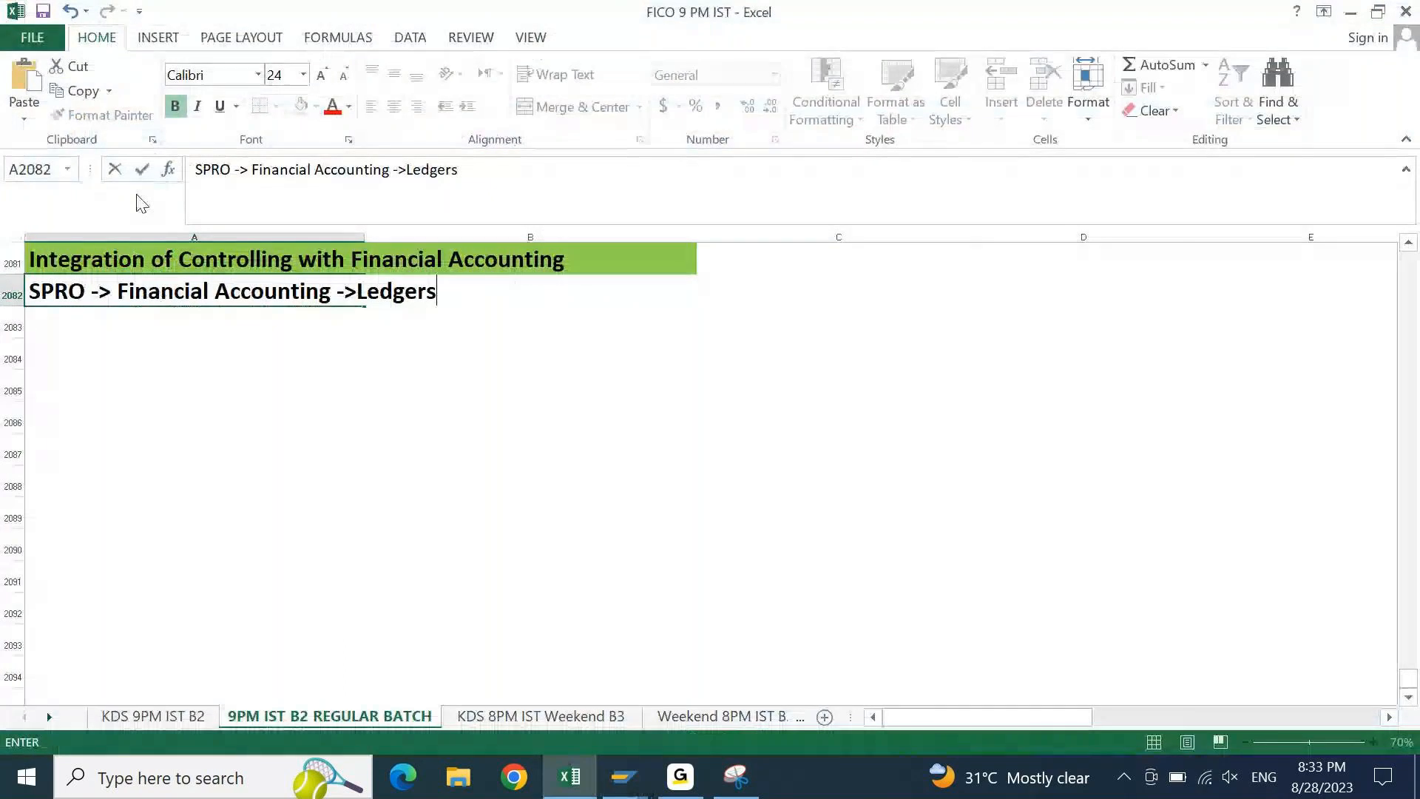
pyautogui.write('->')
pyautogui.hotkey('ctrl', 'Return')
pyautogui.press('F2')
pyautogui.press('Left')
pyautogui.press('Left')
pyautogui.press('End')
# Complete the A2082 path with the IMG node title "Integration of Controlling with Financial Accounting"
pyautogui.hotkey('alt', 'Tab')
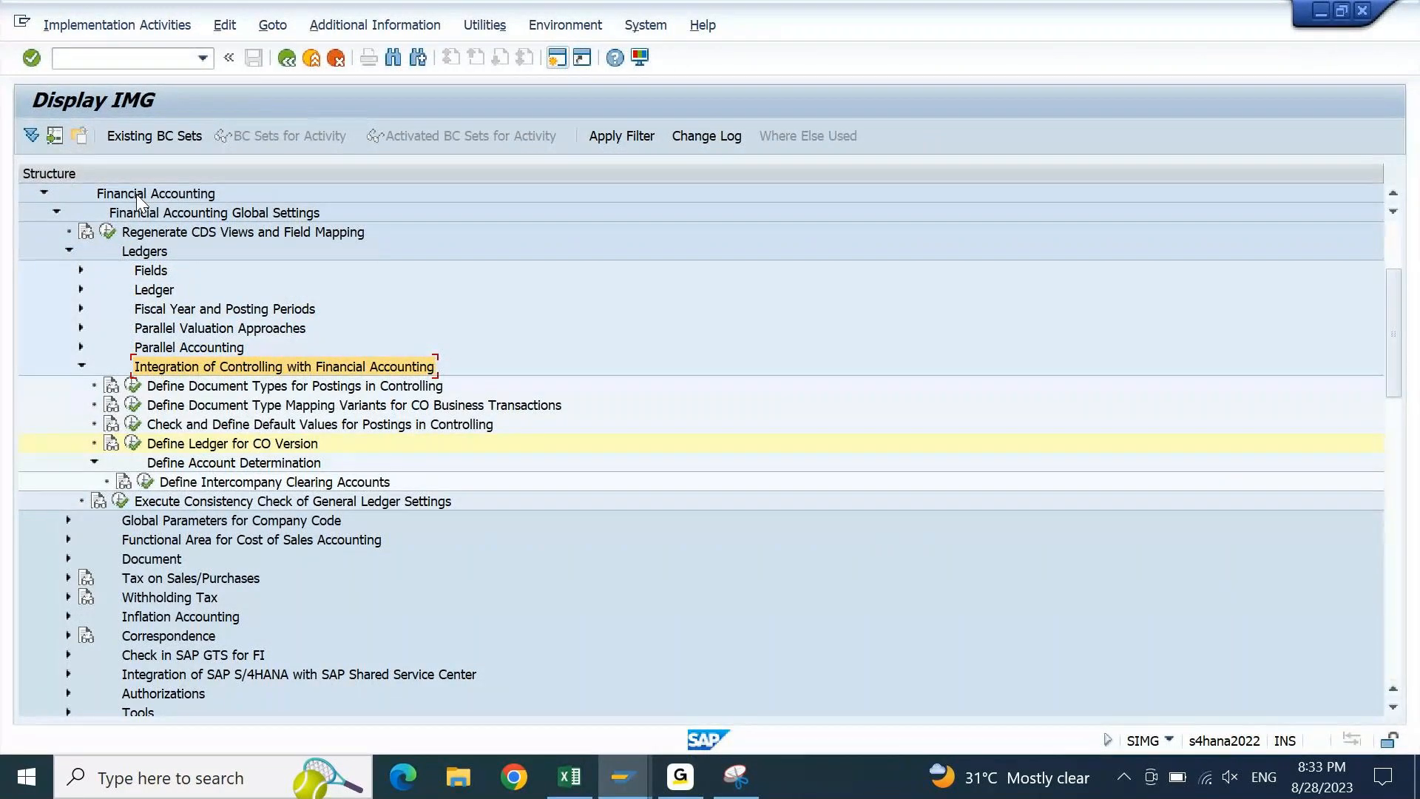
pyautogui.hotkey('alt', 'Tab')
pyautogui.hotkey('ctrl', 'v')
pyautogui.press('Return')
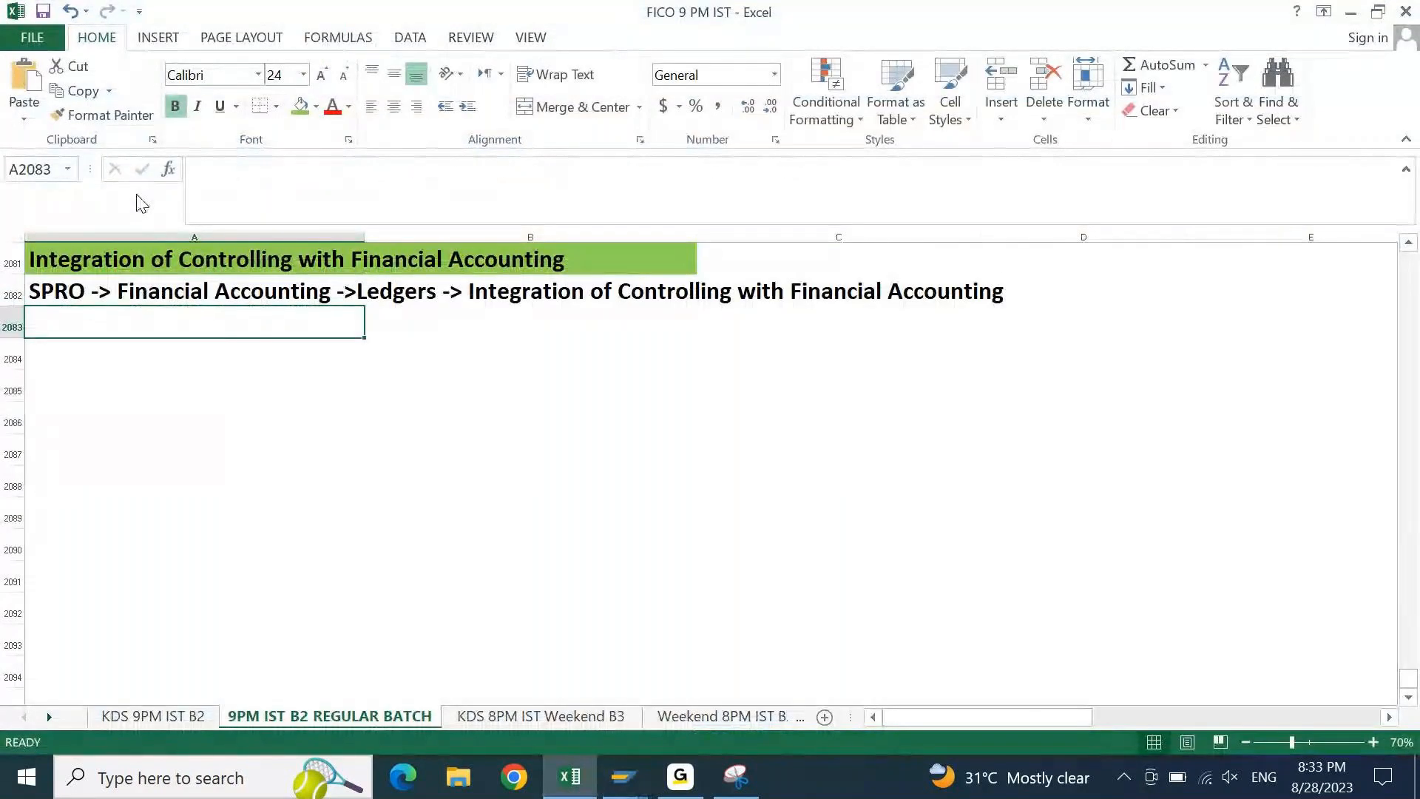
# Copy the IMG activity title into cell A2083 as "* Check and Define Default Values for Postings in Controlling"
pyautogui.hotkey('alt', 'Tab')
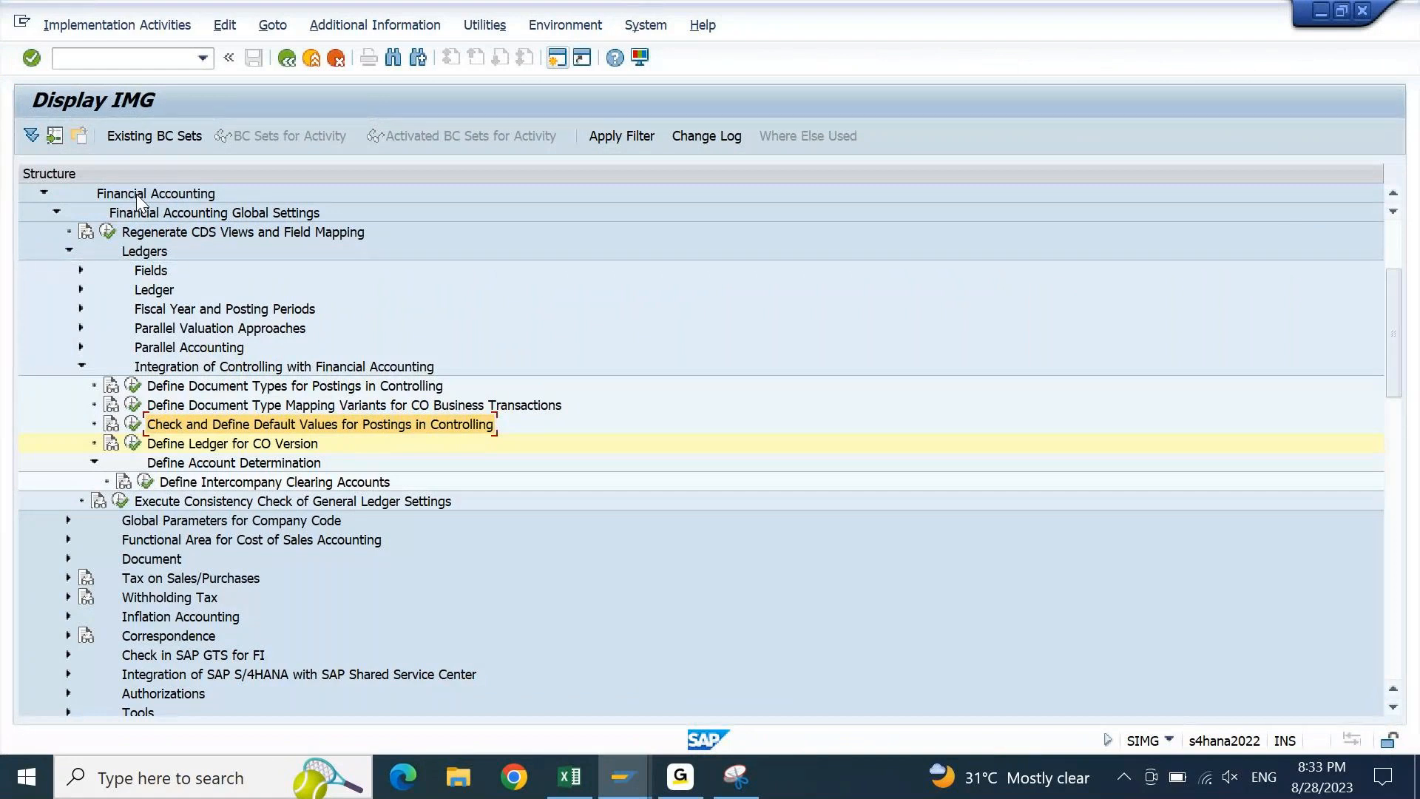
pyautogui.hotkey('alt', 'Tab')
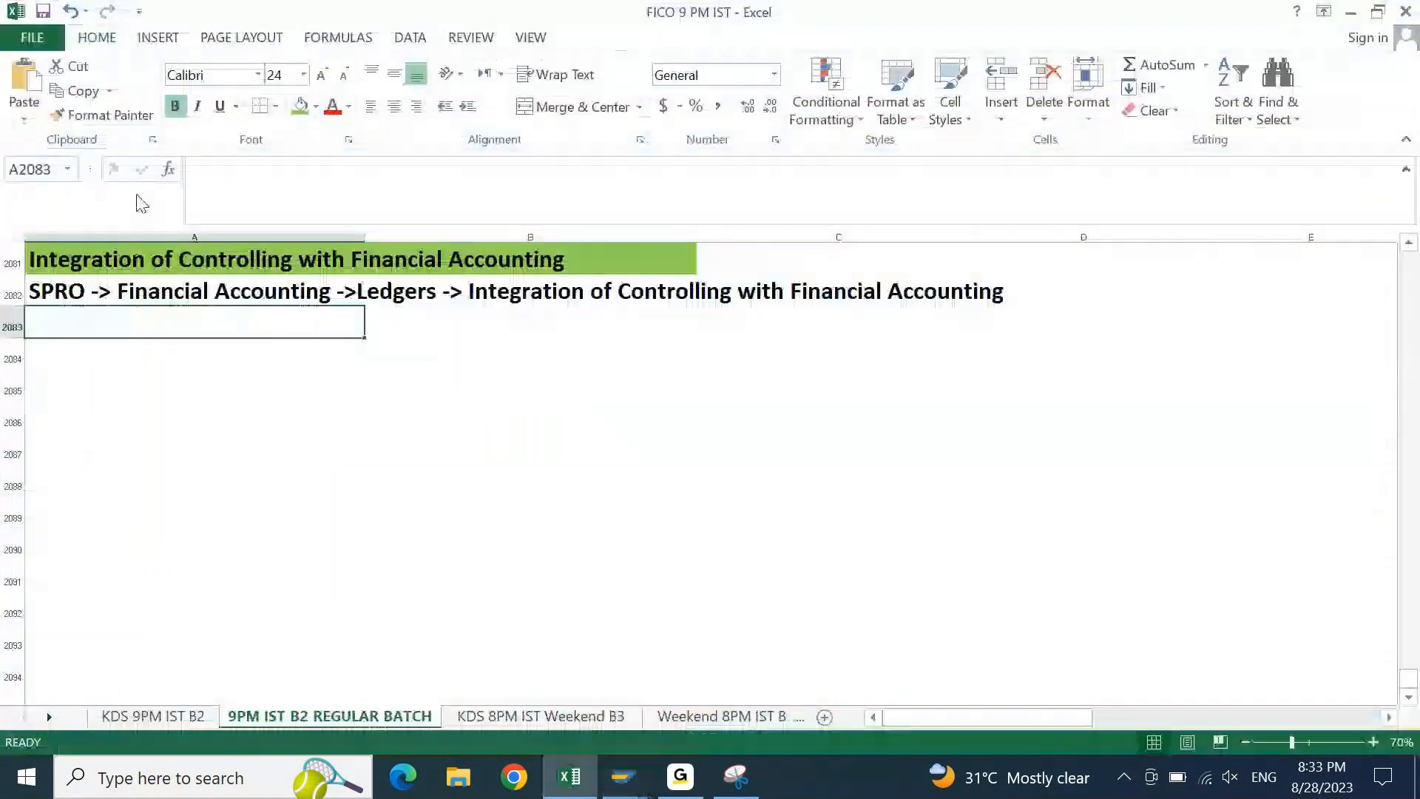
pyautogui.write('8')
pyautogui.press('BackSpace')
pyautogui.write('*')
pyautogui.write('Check and Define Default Values for Postings in Controlling')
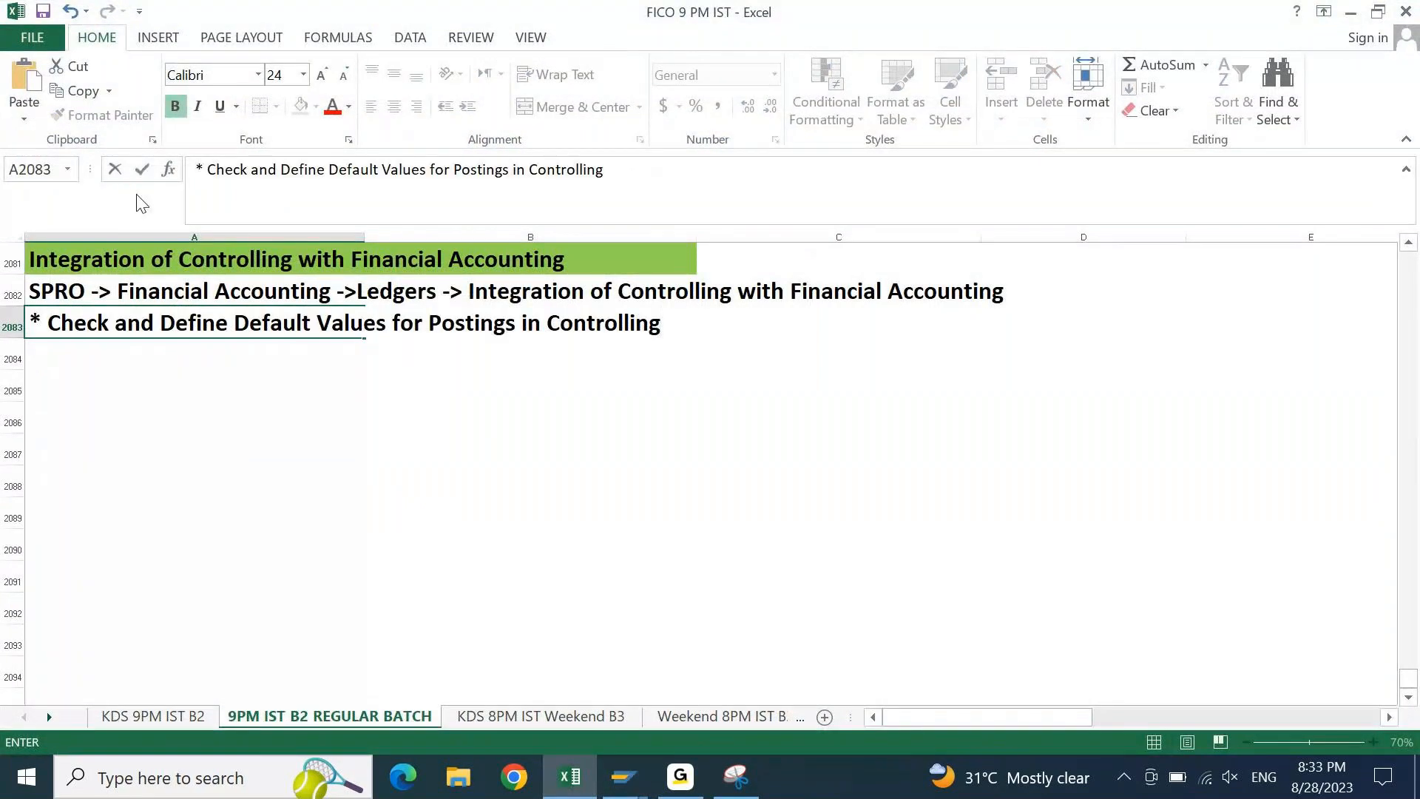
pyautogui.press('Return')
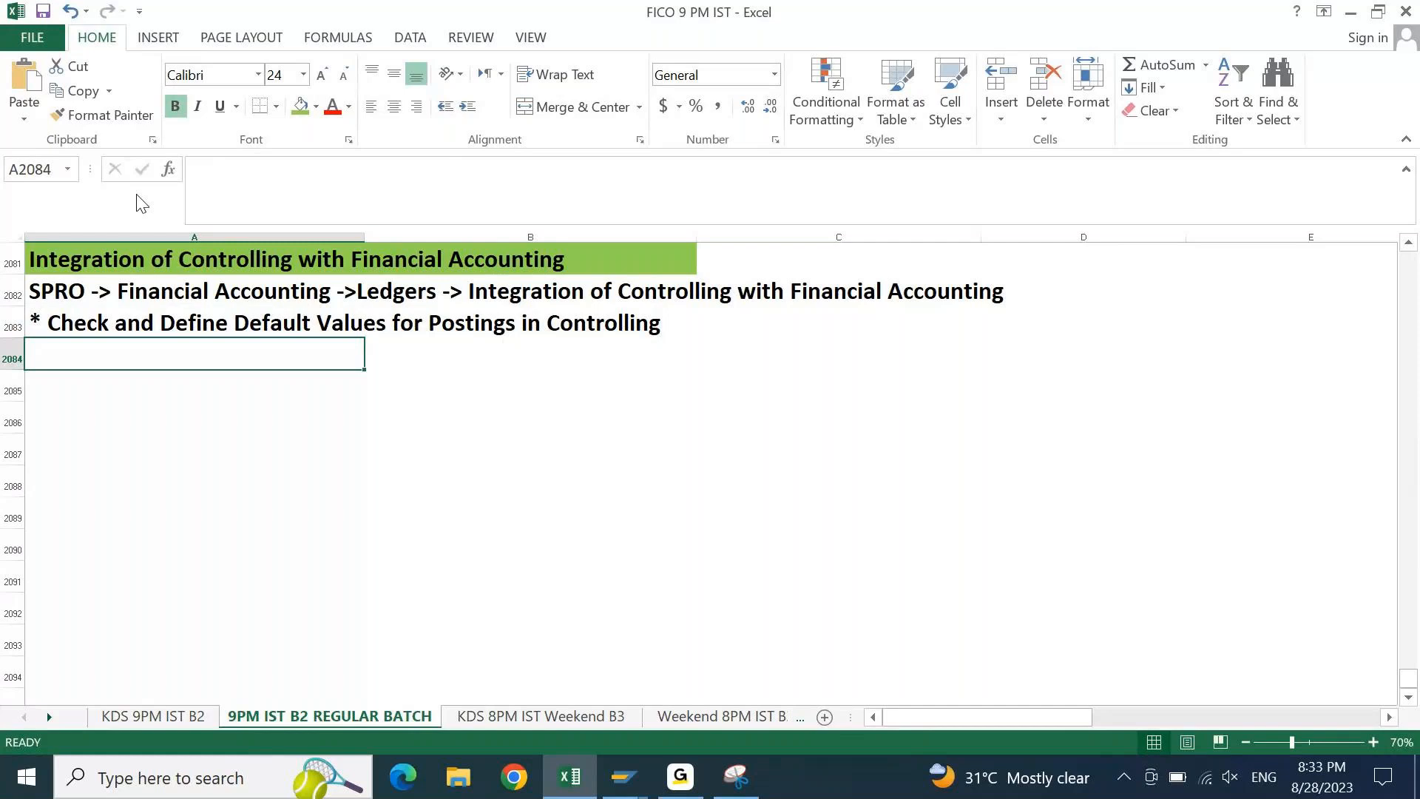
# Switch to SAP, open Check and Define Default Values for Postings in Controlling, and position the list on company code 9PBI
pyautogui.hotkey('alt', 'Tab')
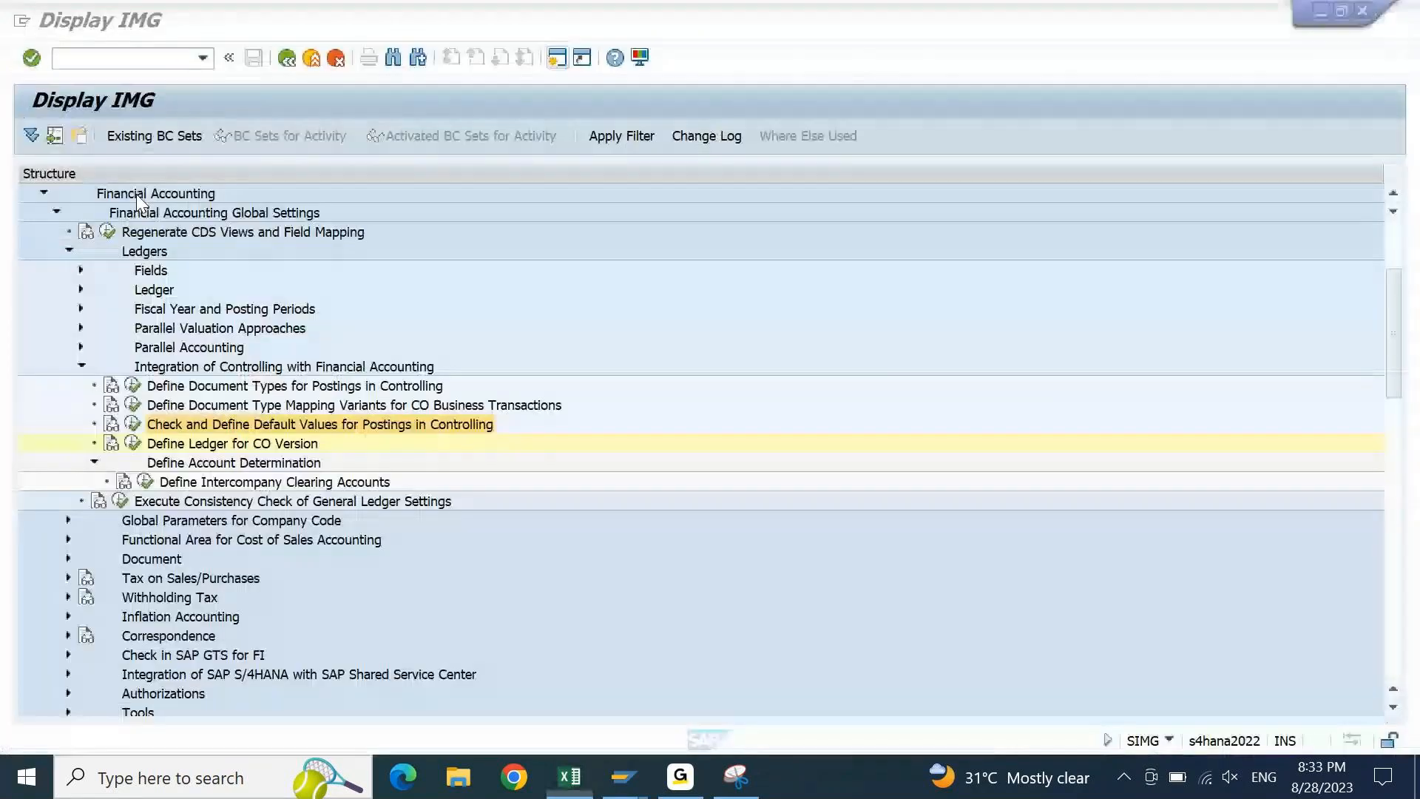
pyautogui.press('Left')
pyautogui.press('Return')
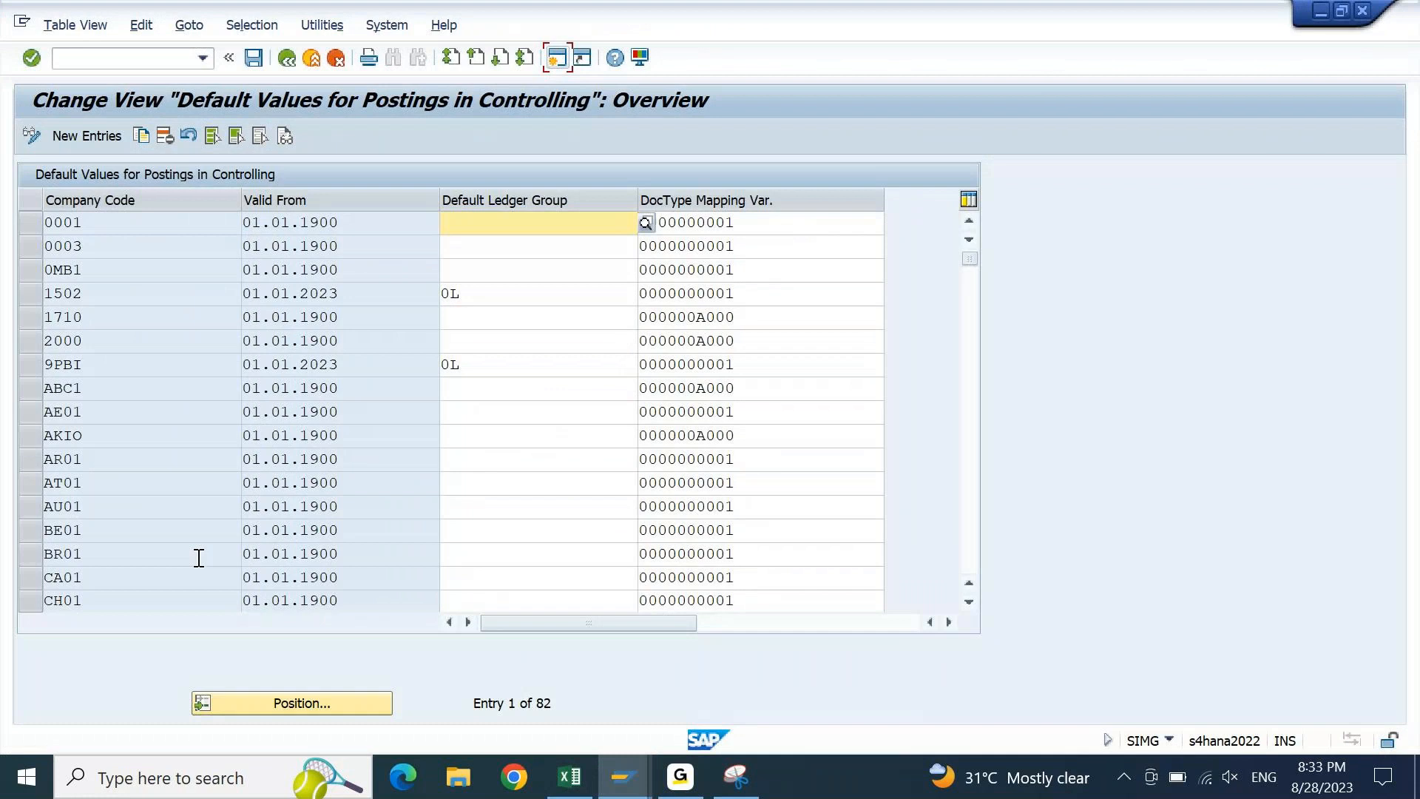
pyautogui.click(259, 703)
pyautogui.write('9')
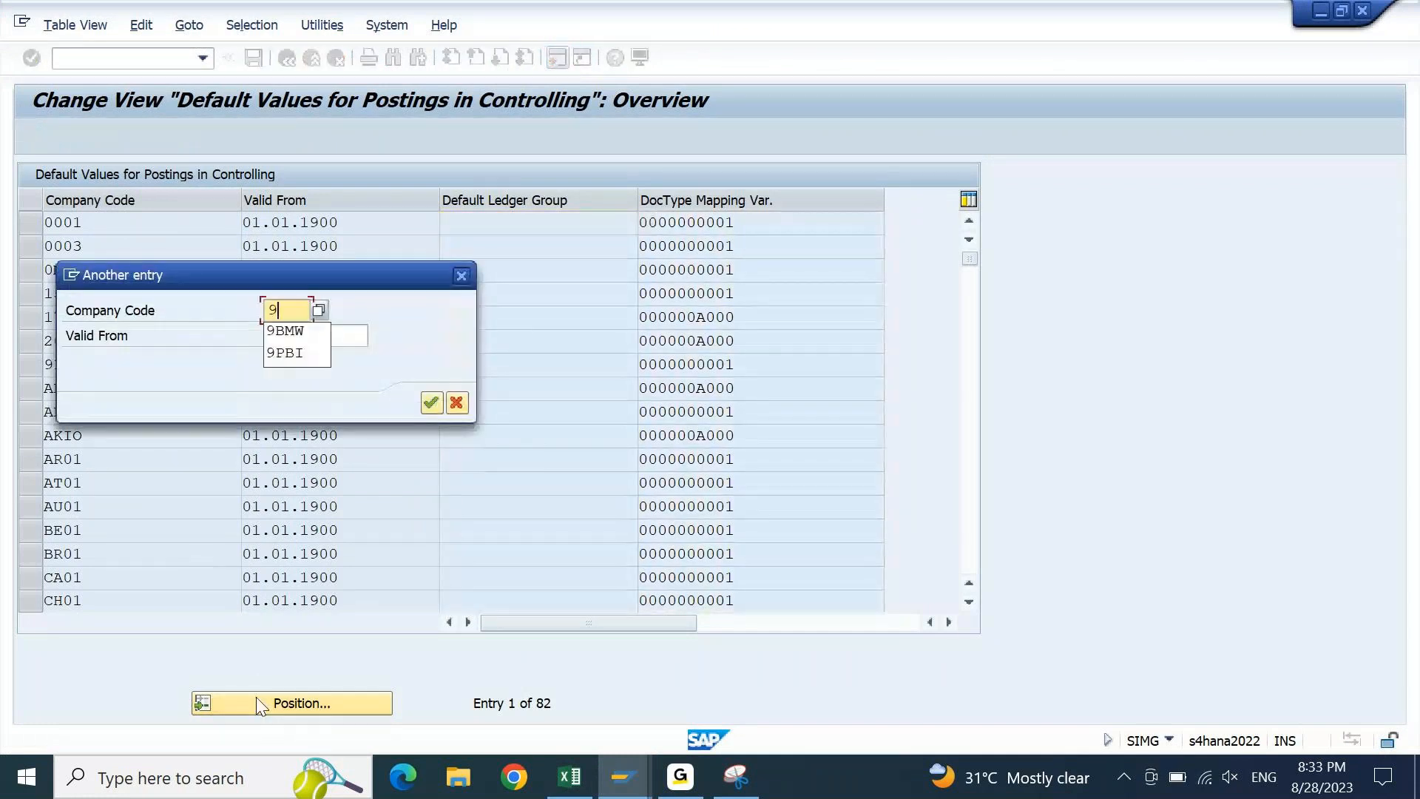
pyautogui.press('Down')
pyautogui.press('Down')
pyautogui.press('Return')
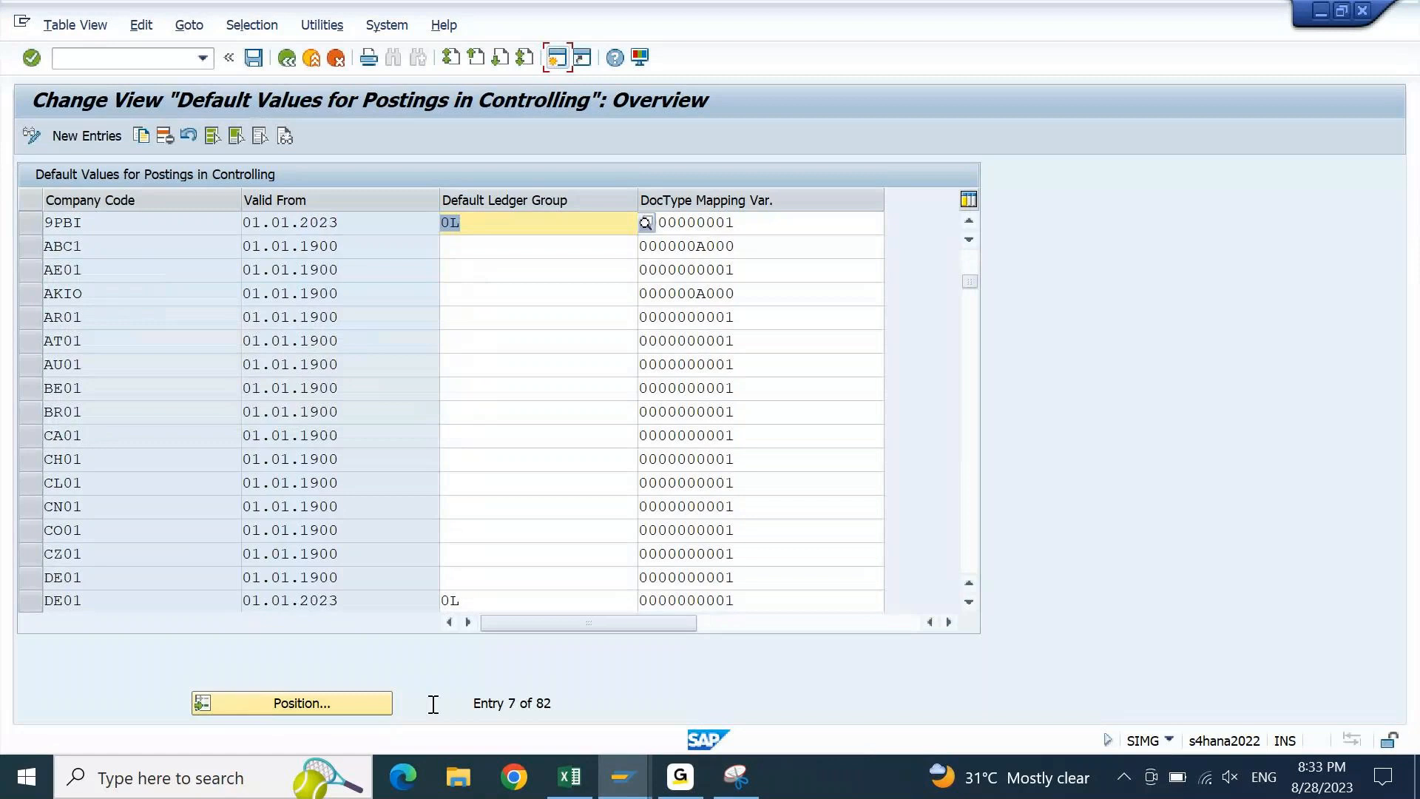
# Capture the 9PBI default values row and its column headings with the Snipping Tool
pyautogui.click(736, 777)
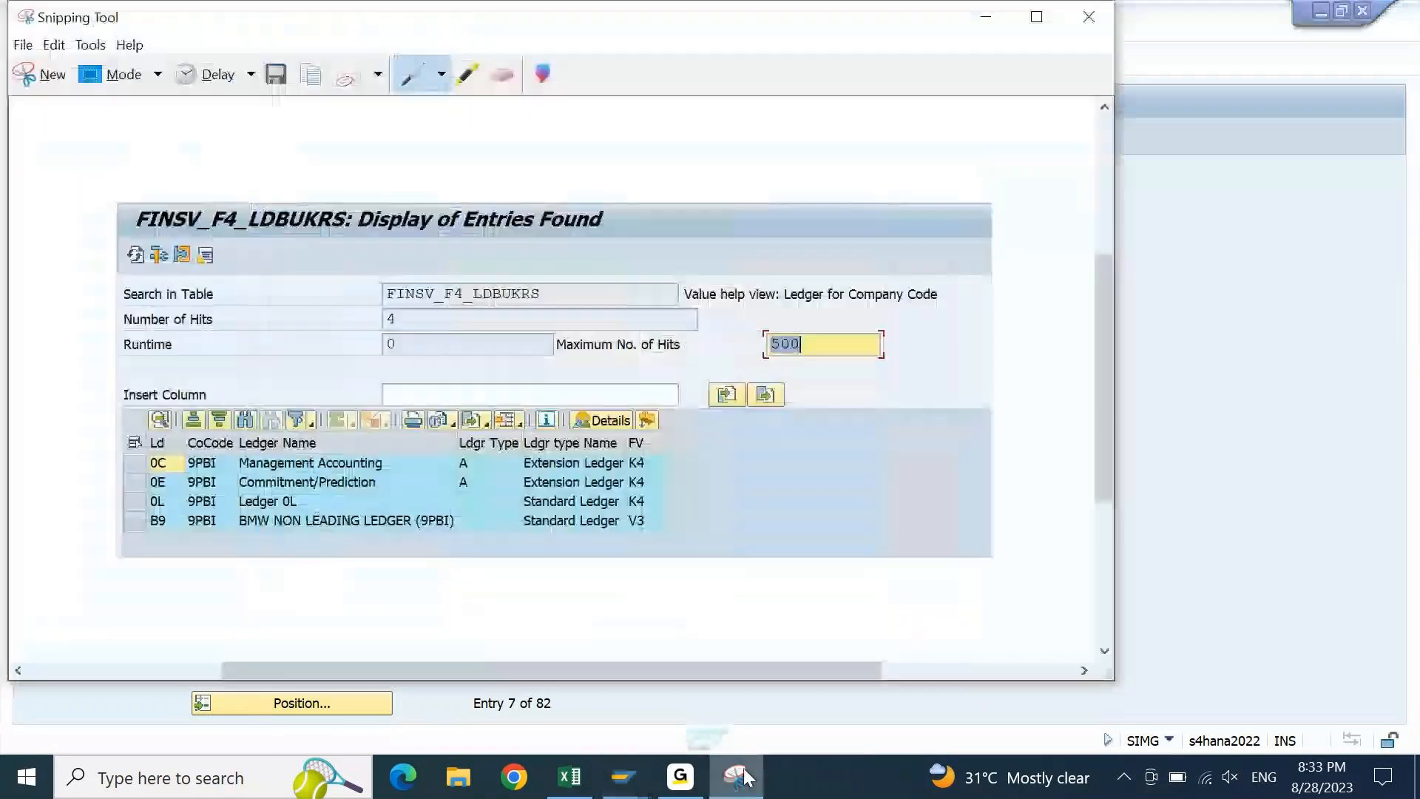
pyautogui.click(47, 83)
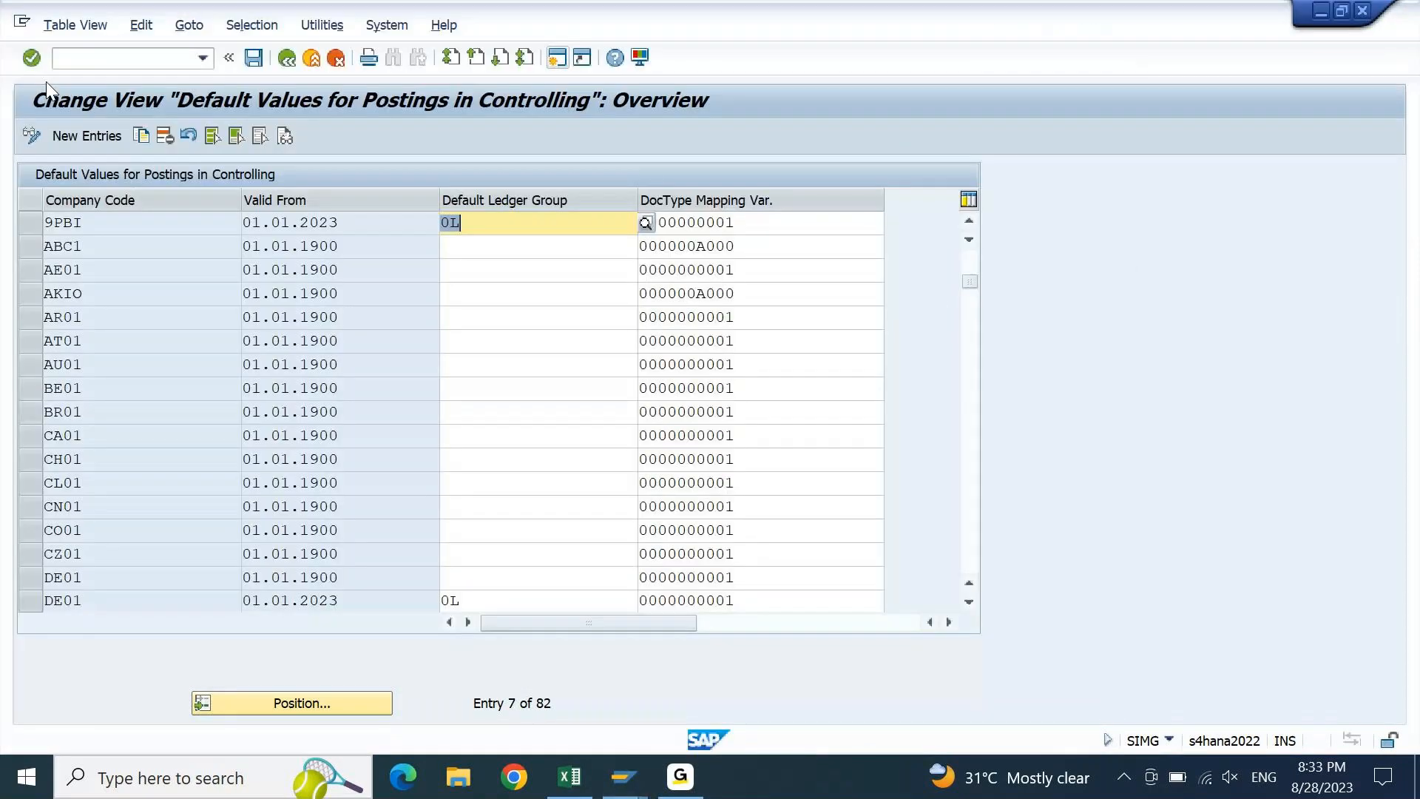
pyautogui.moveTo(15, 157); pyautogui.dragTo(888, 235)
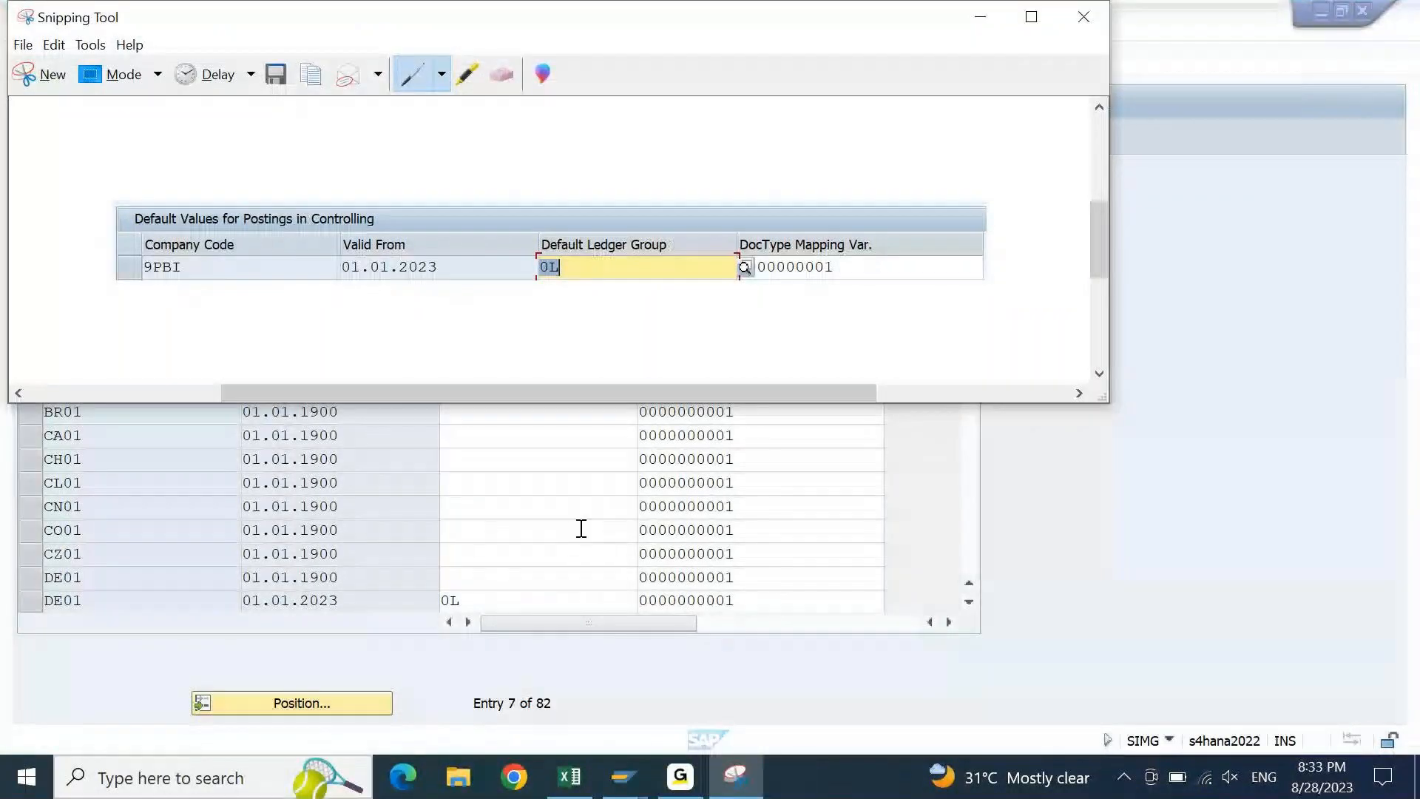
# Snip the 9PBI default values row again without the cell highlight and paste the image at A2084 in the Excel notes
pyautogui.click(734, 780)
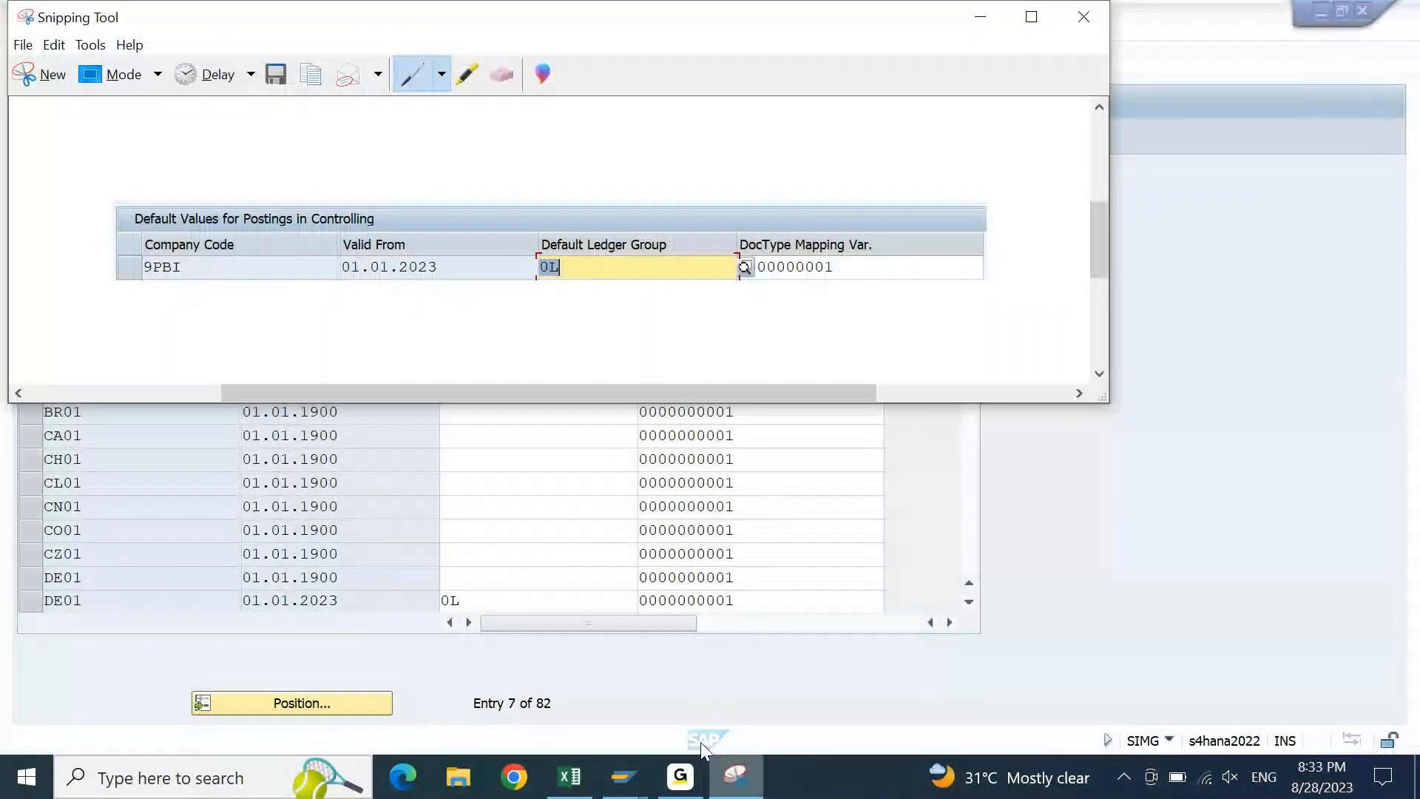
pyautogui.click(42, 77)
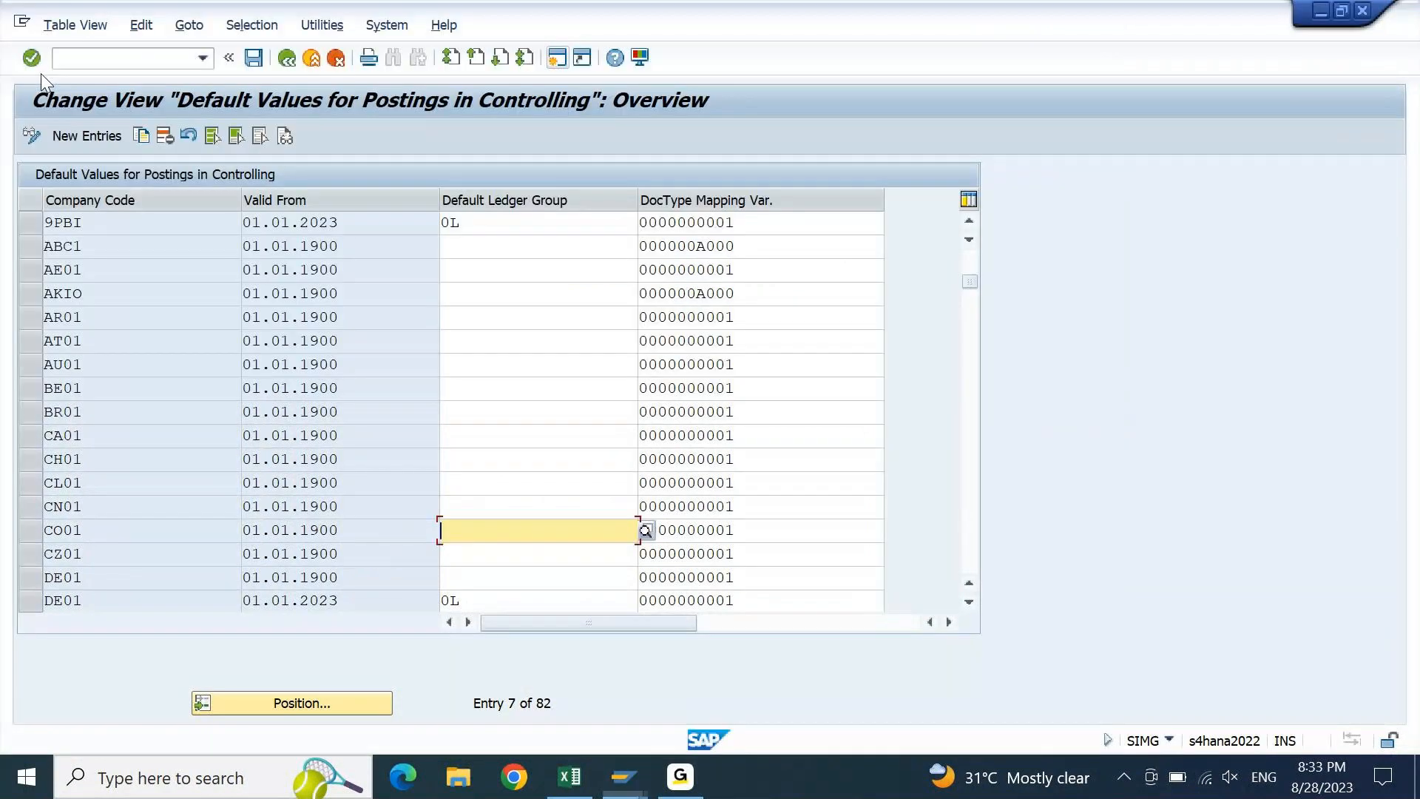
pyautogui.moveTo(22, 165); pyautogui.dragTo(885, 231)
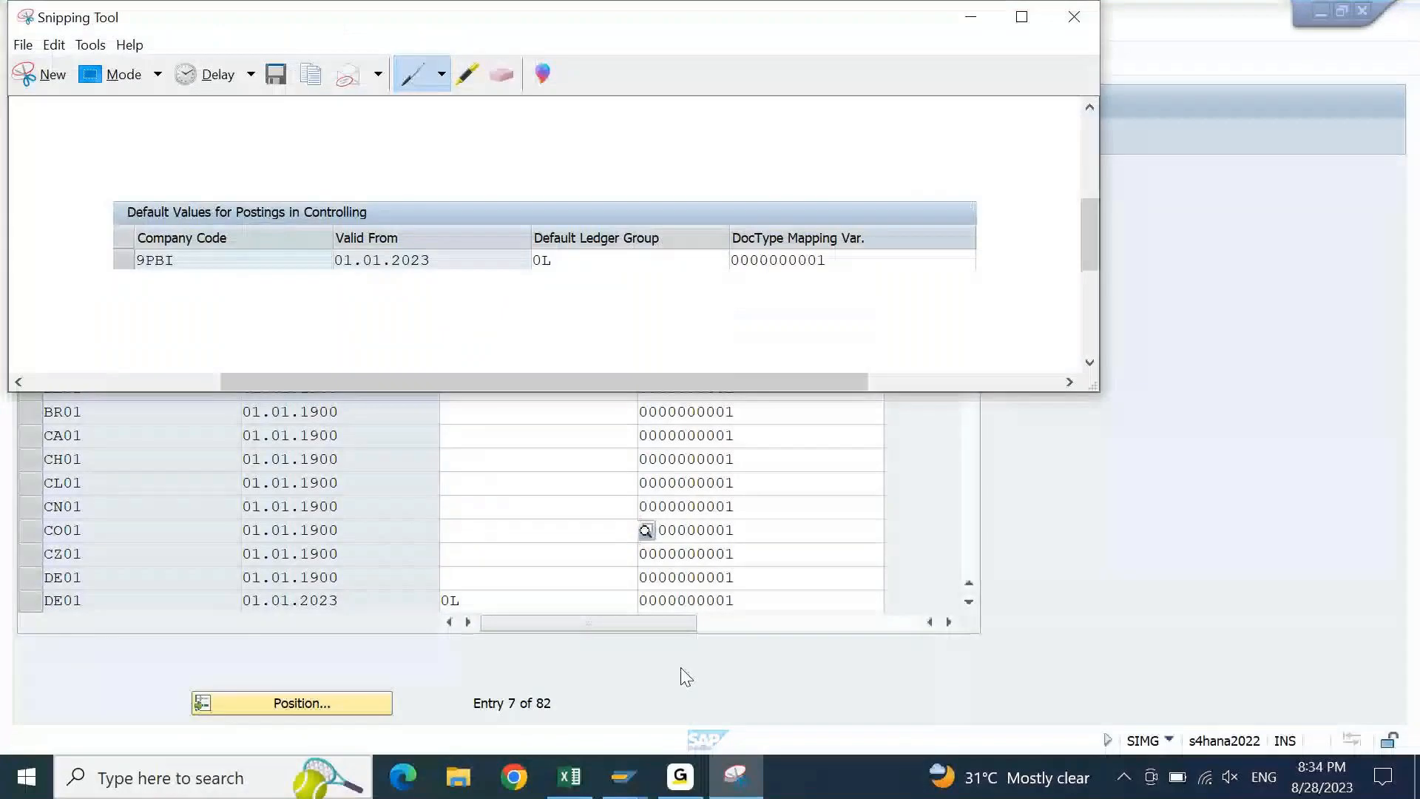
pyautogui.click(574, 782)
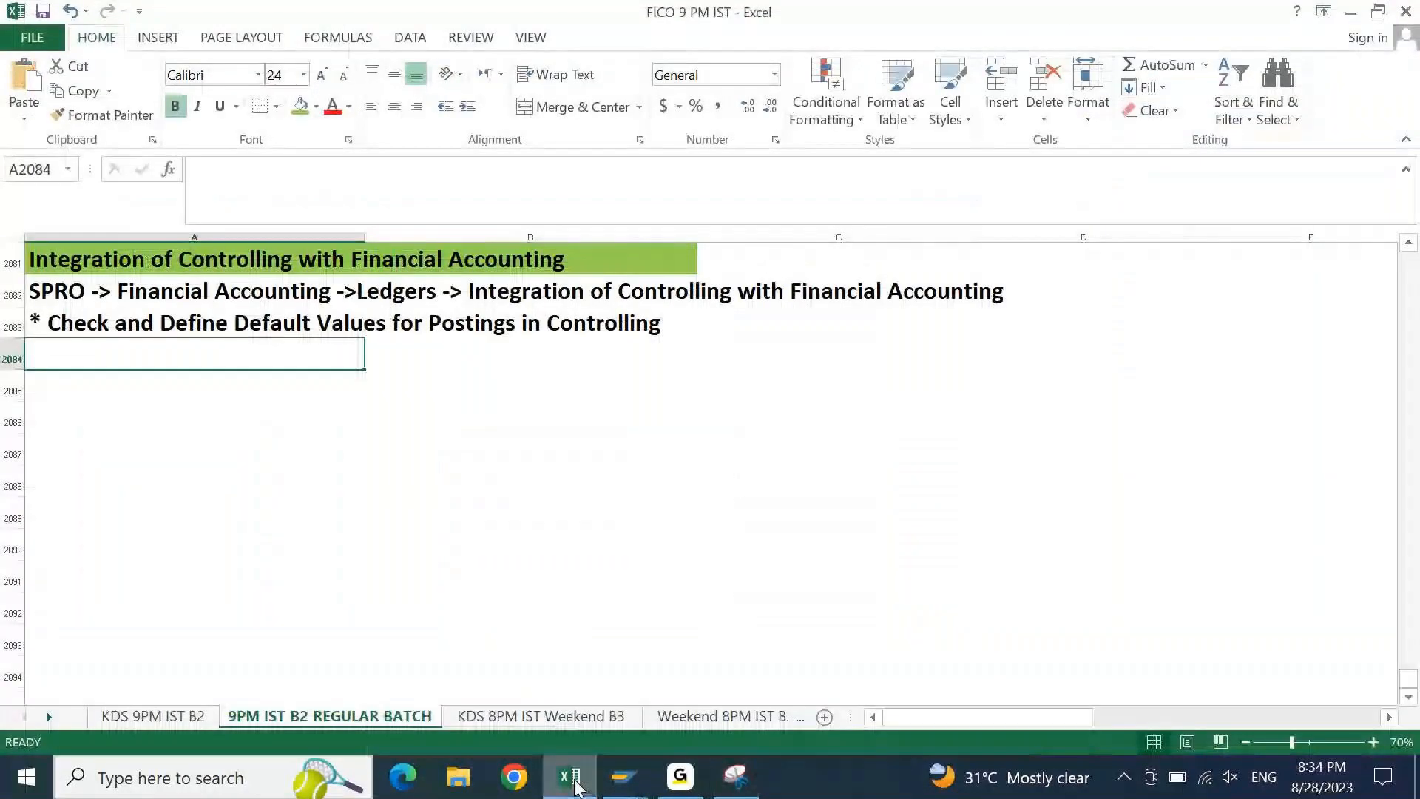
pyautogui.hotkey('ctrl', 'v')
pyautogui.click(456, 506)
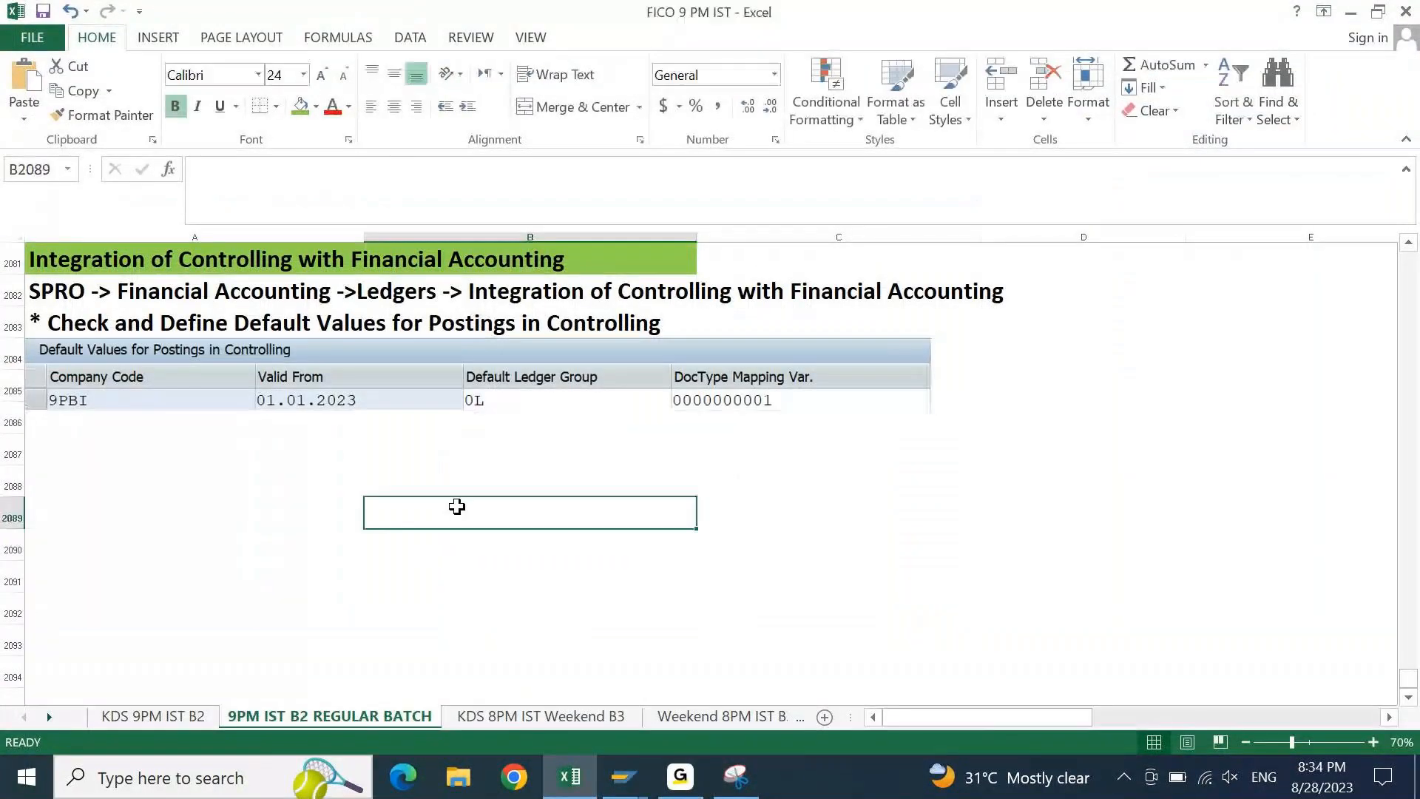
# Enter "* Define Ledger for CO Version" in cell A2087, copying the activity title from the SAP IMG
pyautogui.press('Left')
pyautogui.press('Up')
pyautogui.press('Up')
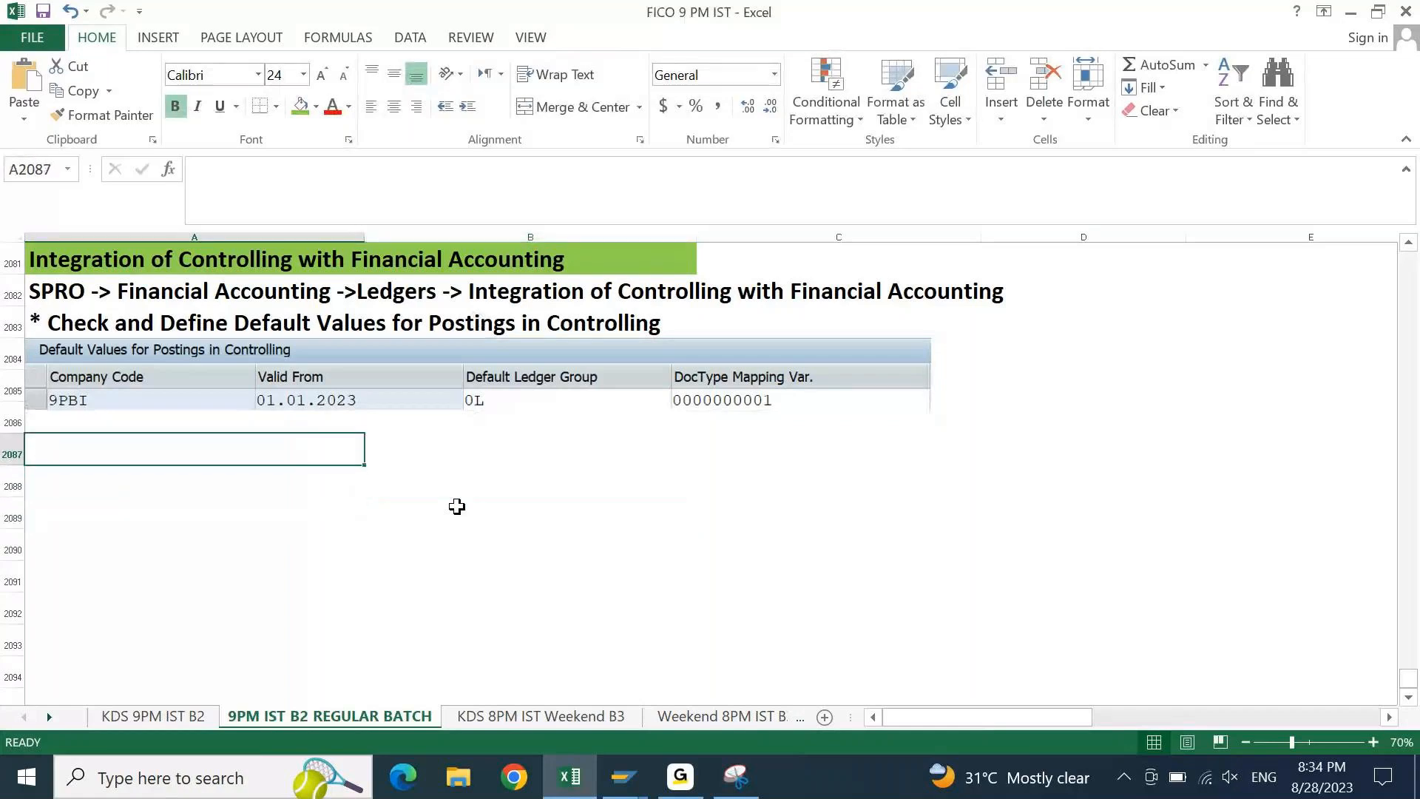
pyautogui.press('F2')
pyautogui.write('*')
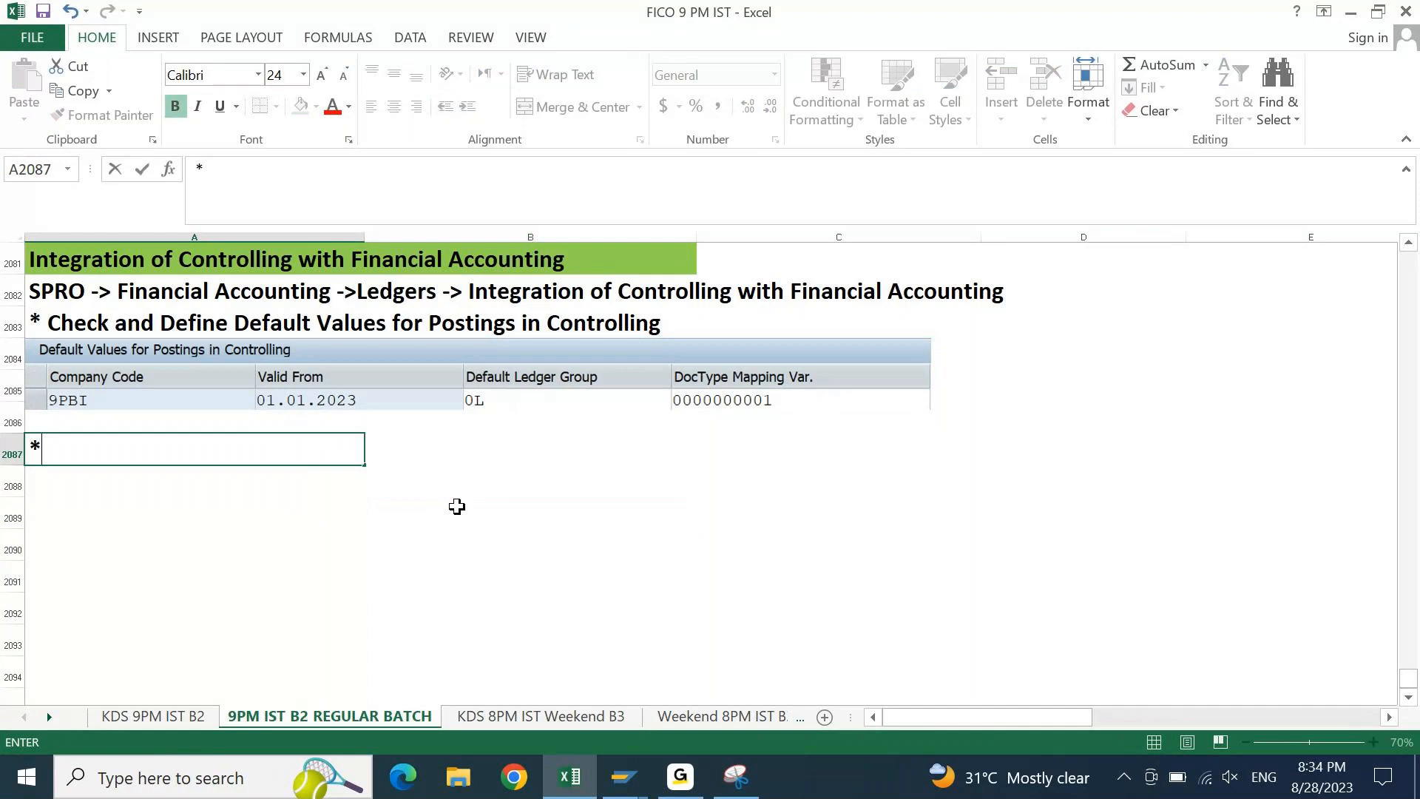
pyautogui.hotkey('alt', 'Tab')
pyautogui.press('F3')
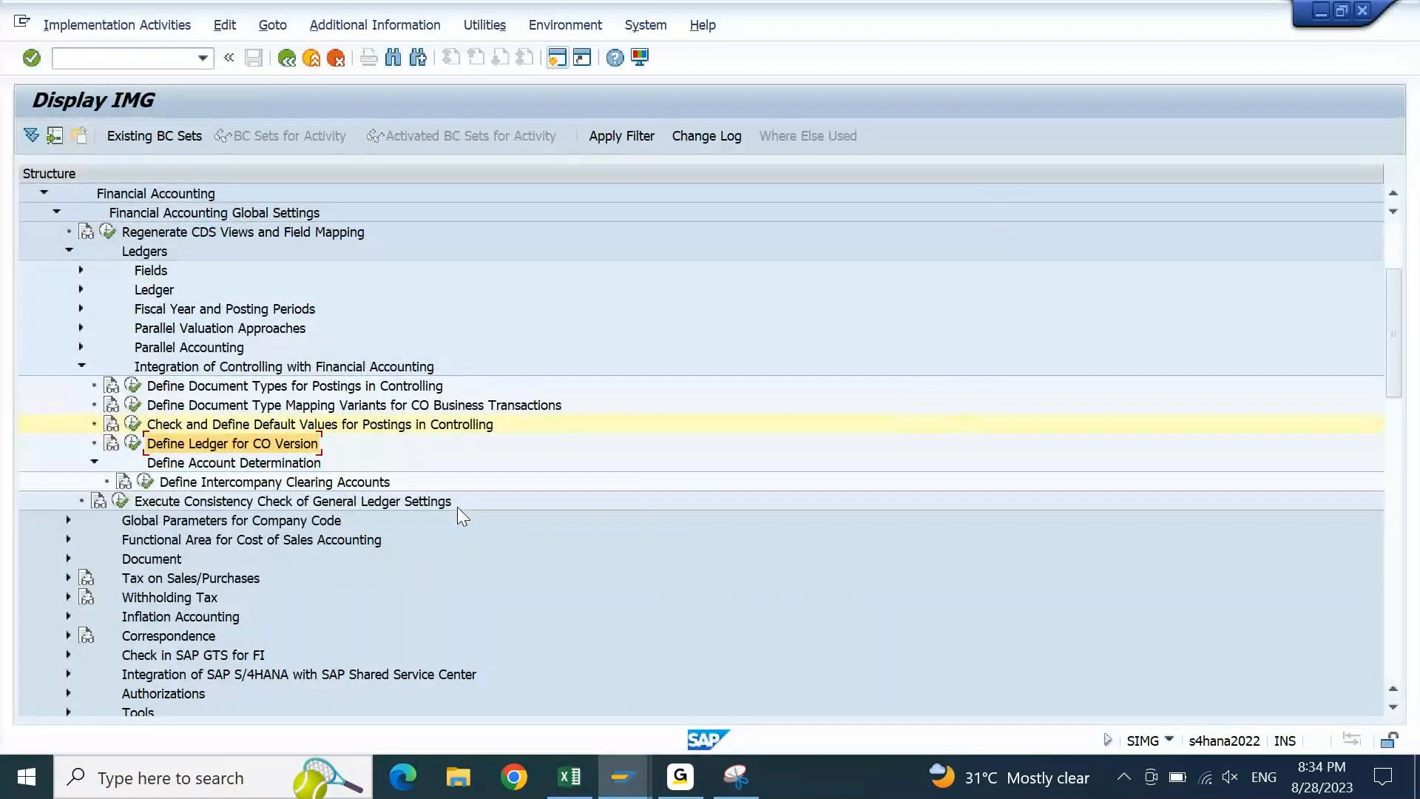
pyautogui.hotkey('alt', 'Tab')
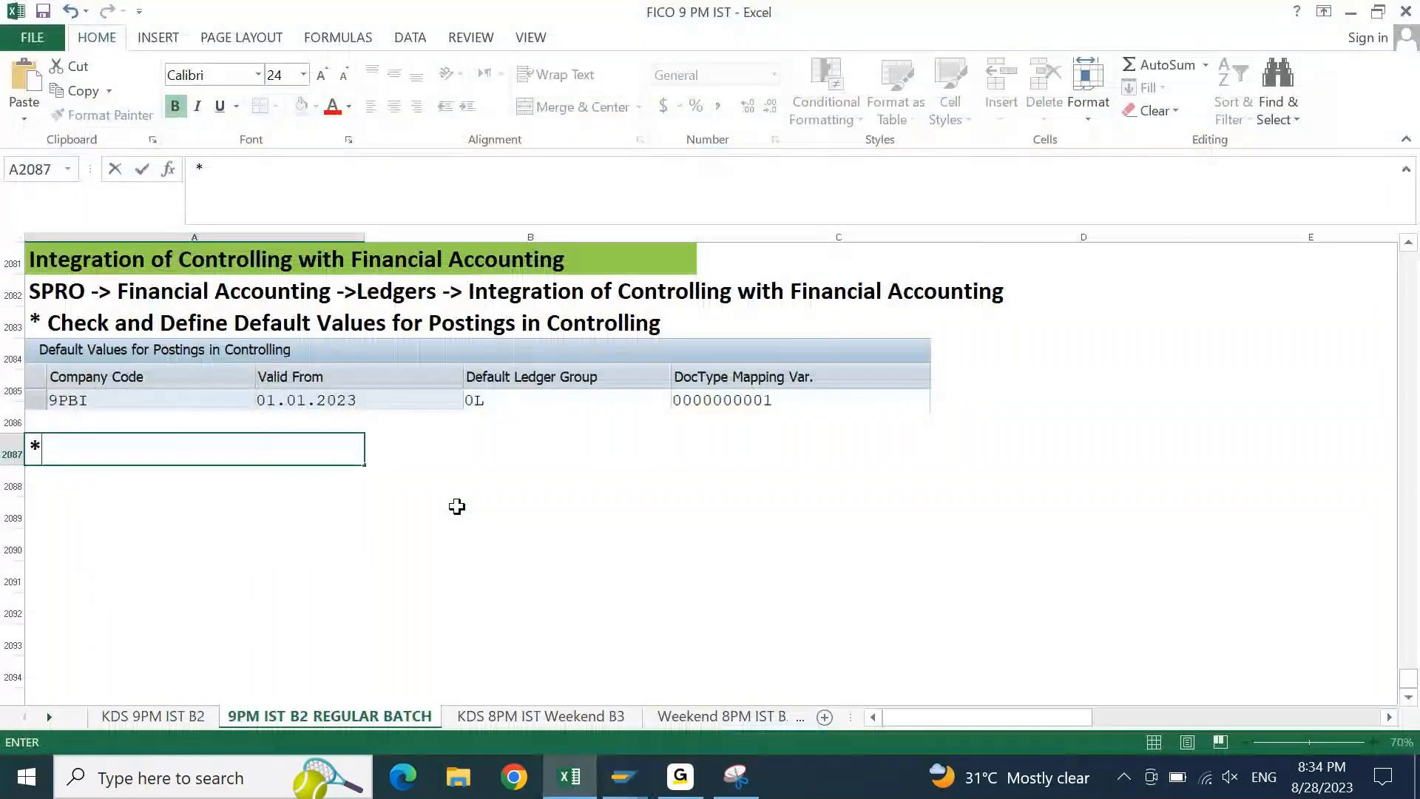
pyautogui.write('Define Ledger for CO Version')
pyautogui.press('F2')
pyautogui.hotkey('ctrl', 'Left')
pyautogui.hotkey('ctrl', 'Left')
pyautogui.hotkey('ctrl', 'Left')
pyautogui.hotkey('ctrl', 'Left')
pyautogui.hotkey('ctrl', 'Left')
pyautogui.press('Right')
pyautogui.press('Return')
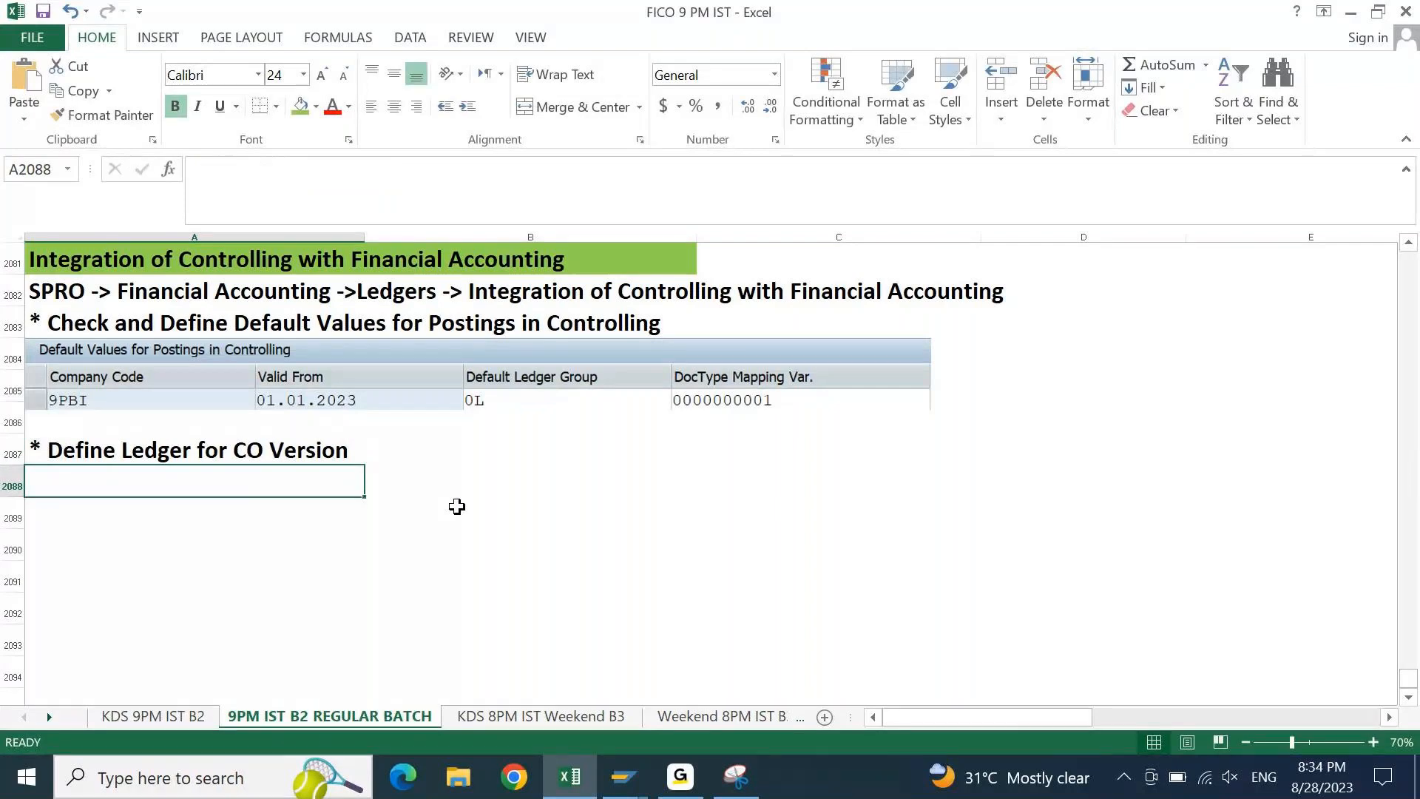
# Switch to SAP, open Define Ledger for CO Version, and position the list on controlling area 9BMW
pyautogui.hotkey('alt', 'Tab')
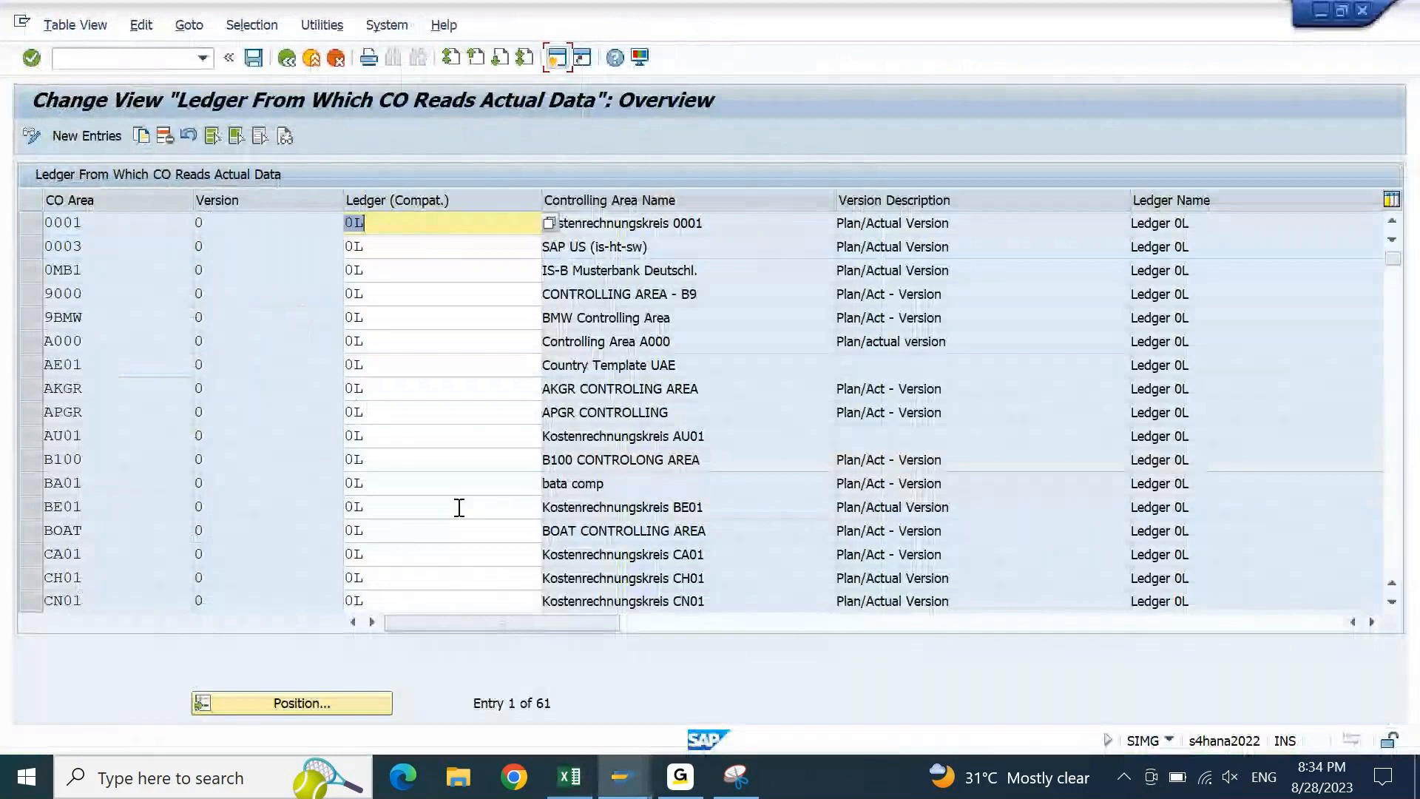
pyautogui.click(364, 703)
pyautogui.write('9BMW')
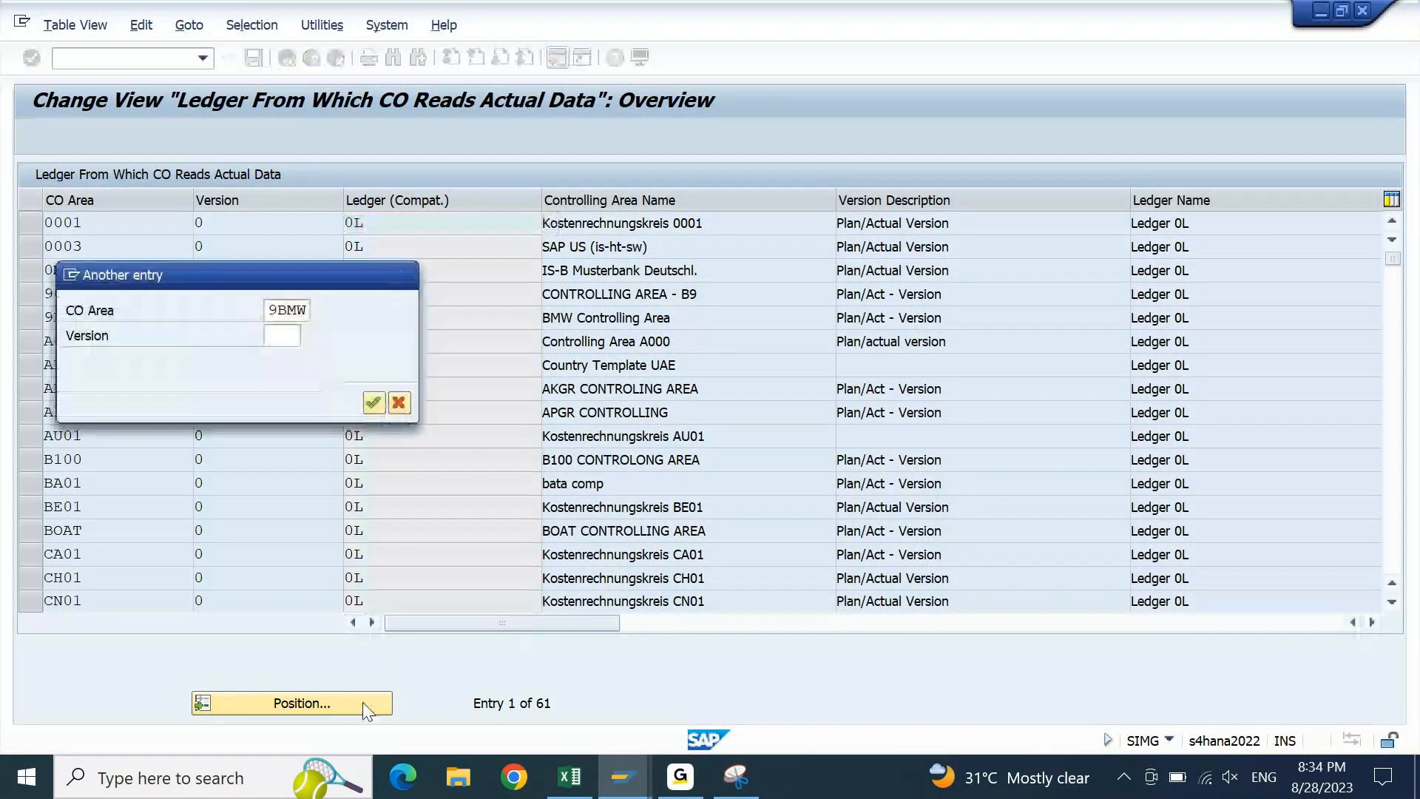
pyautogui.press('Return')
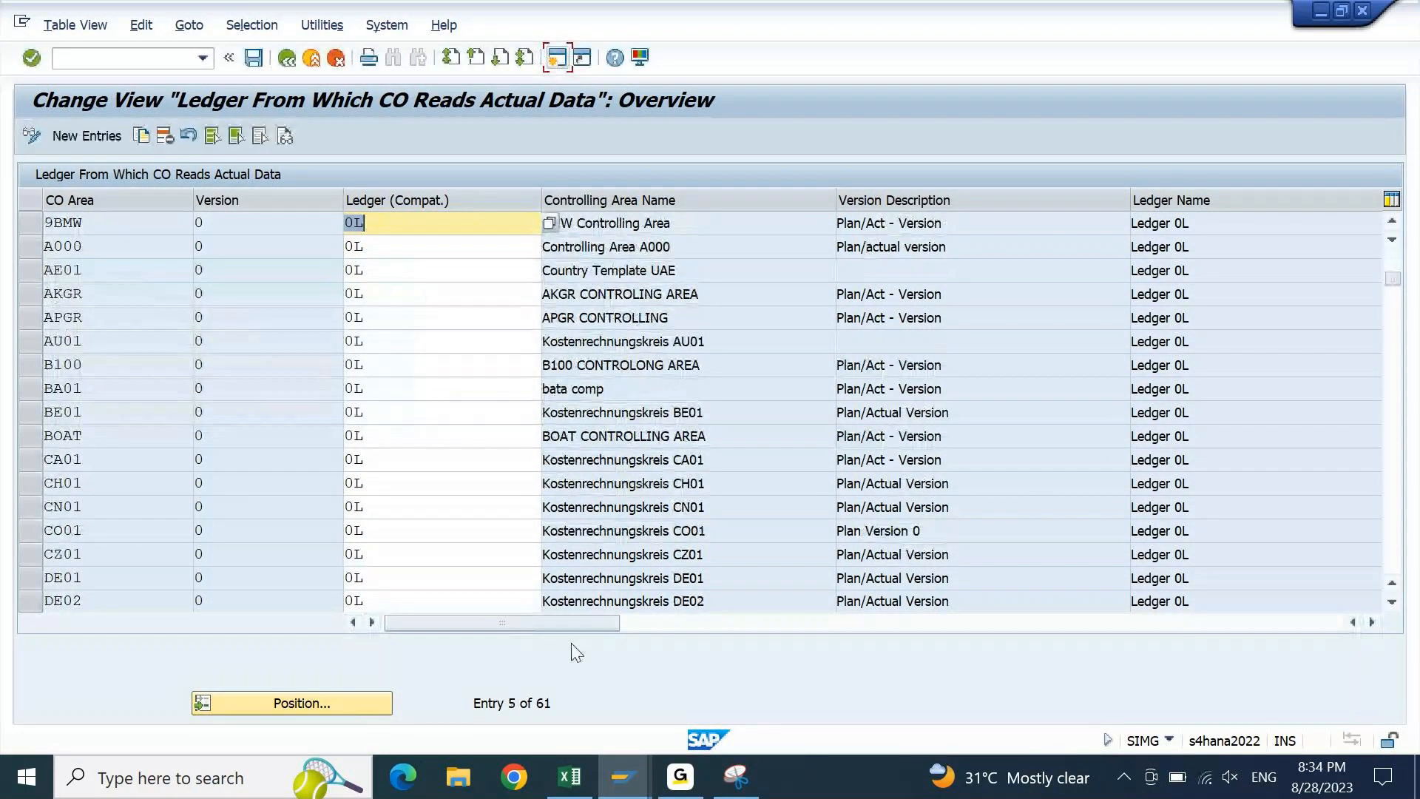
# Capture the 9BMW ledger row and its column headings with the Snipping Tool
pyautogui.click(736, 777)
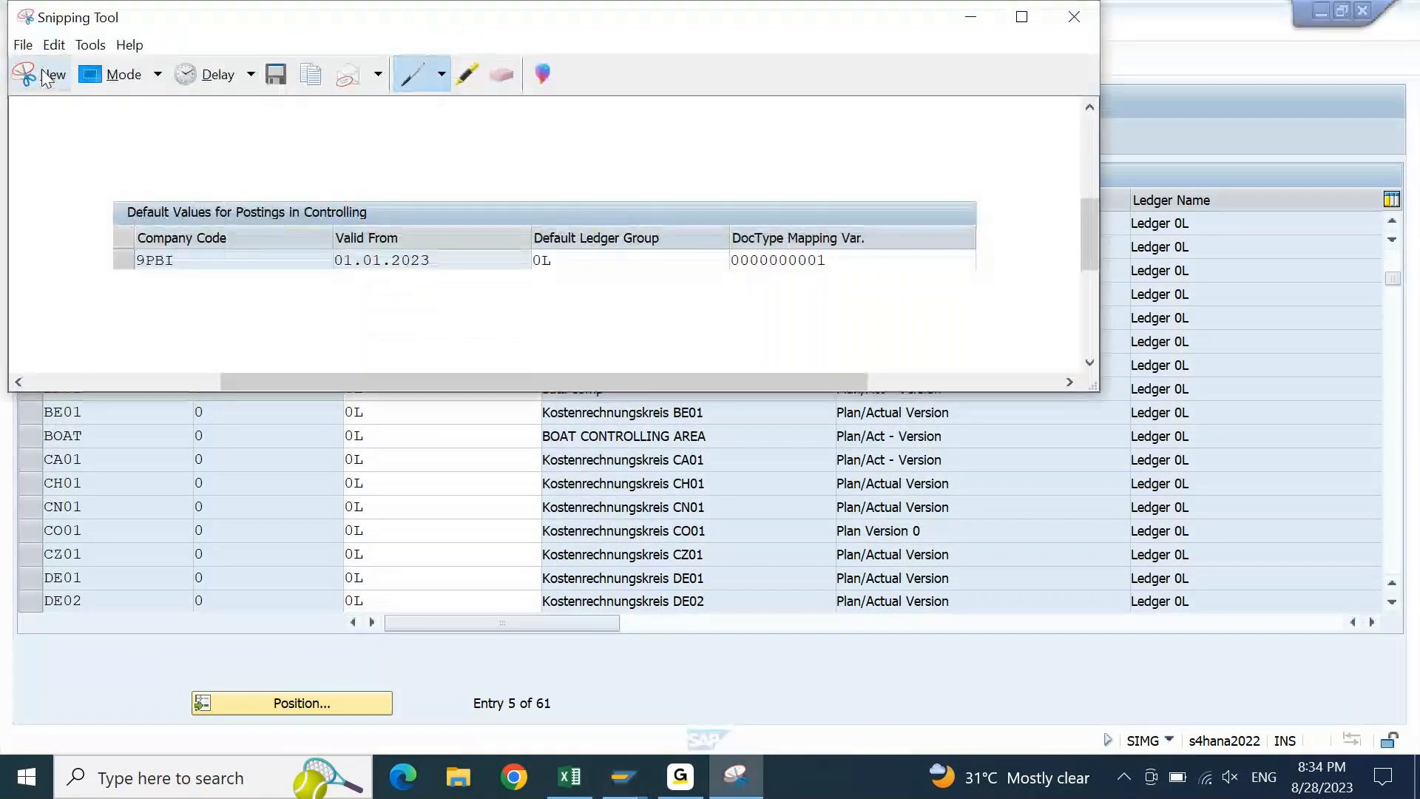
pyautogui.click(44, 76)
pyautogui.moveTo(18, 158); pyautogui.dragTo(1085, 229)
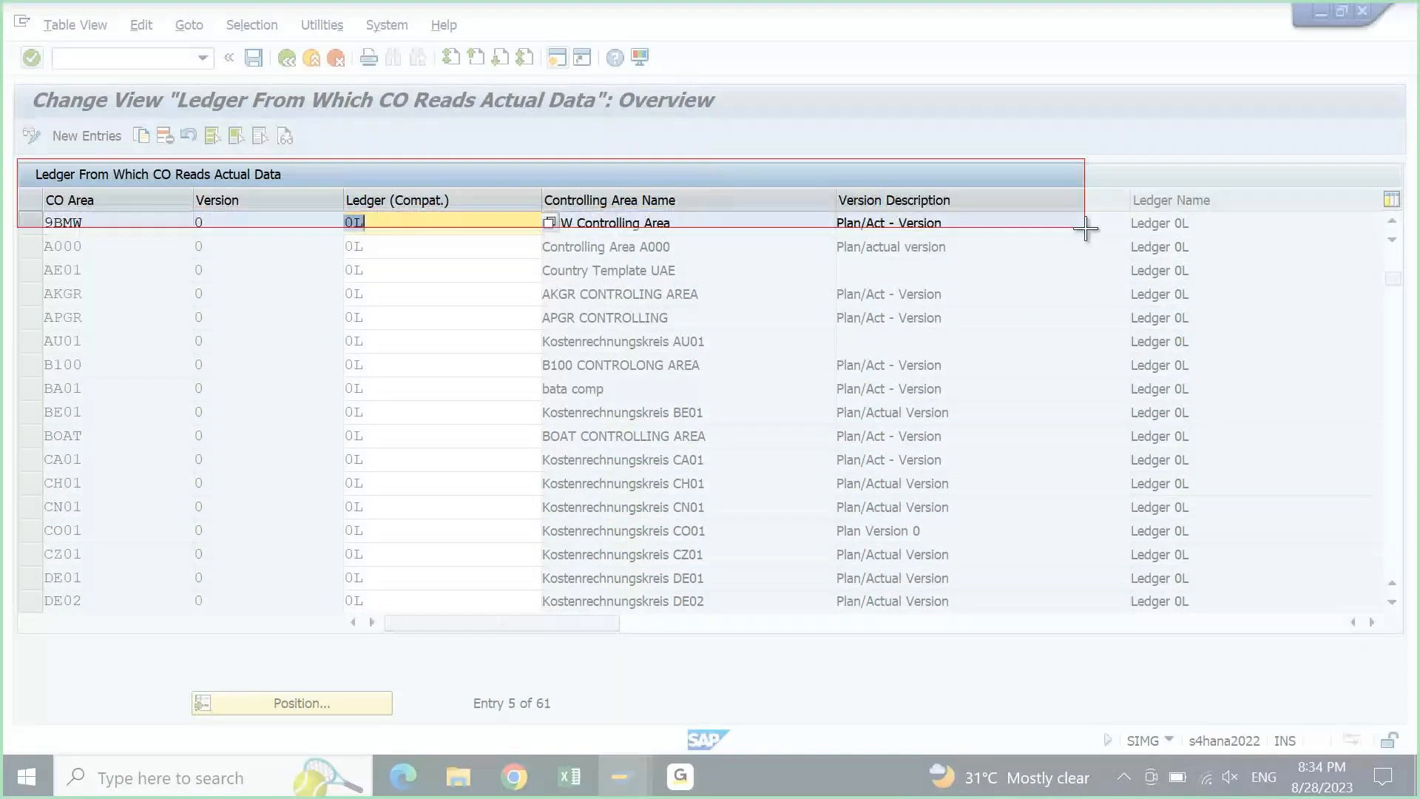
pyautogui.moveTo(1085, 229); pyautogui.dragTo(1085, 229)
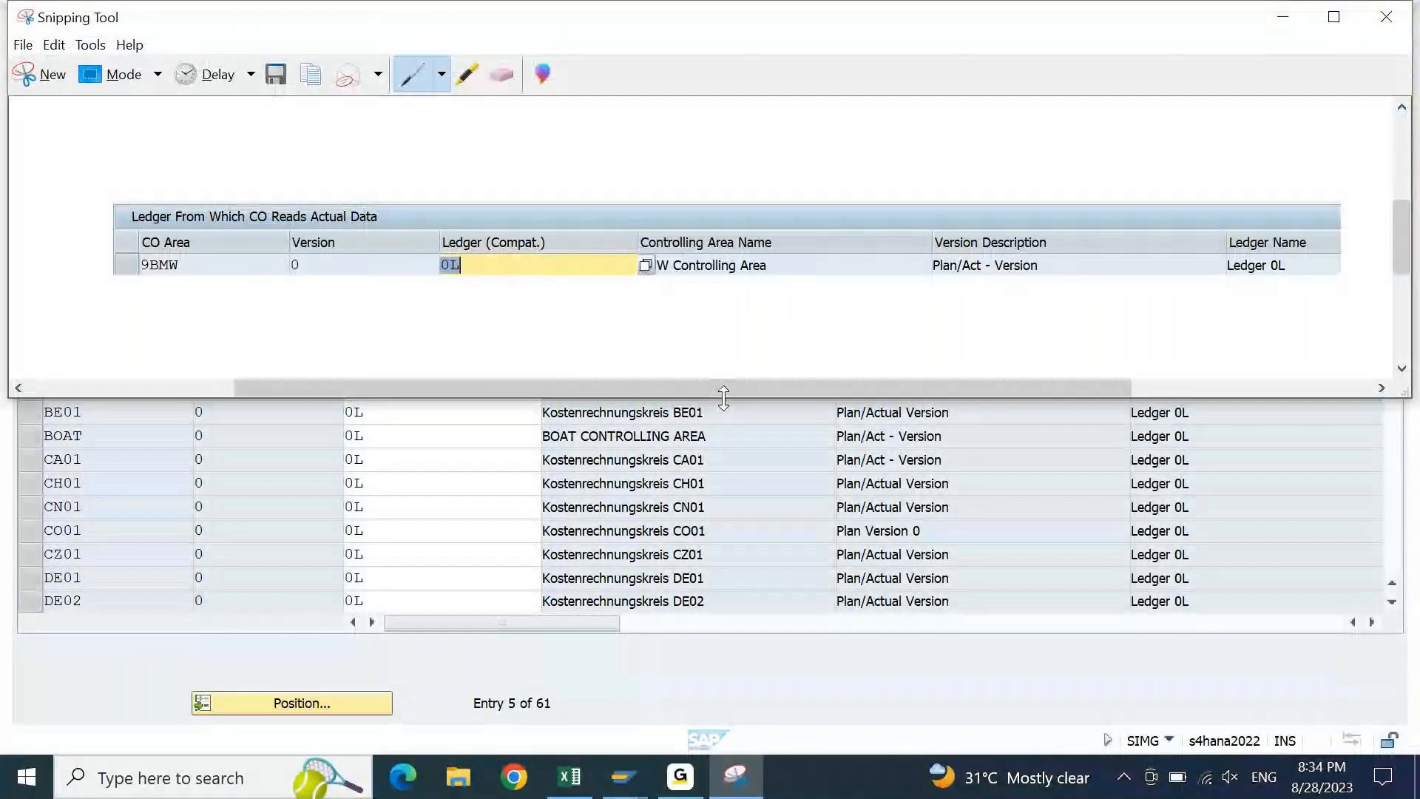
# Snip the 9BMW ledger row again without the cell highlight and paste the image below the "* Define Ledger for CO Version" line in Excel
pyautogui.click(707, 448)
pyautogui.click(743, 790)
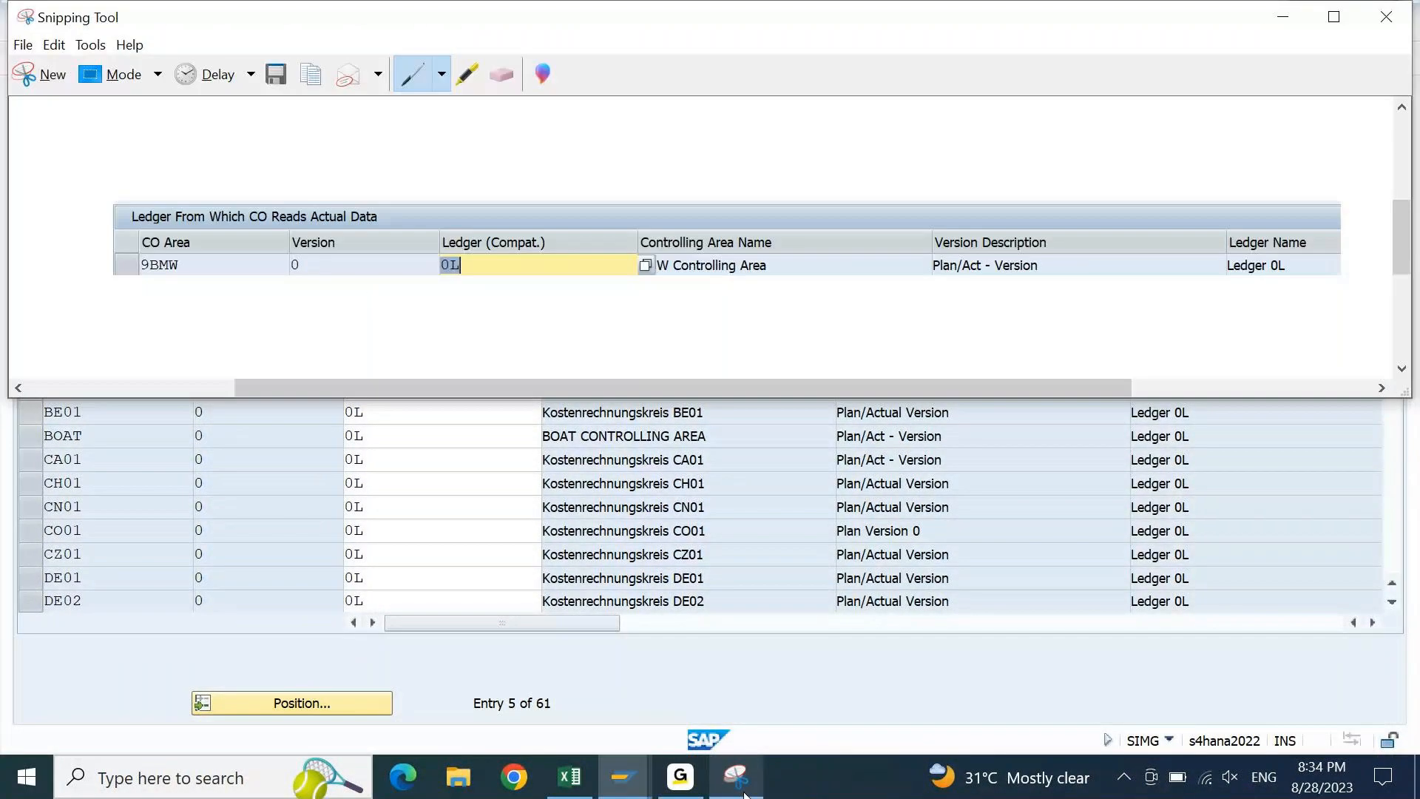
pyautogui.click(38, 74)
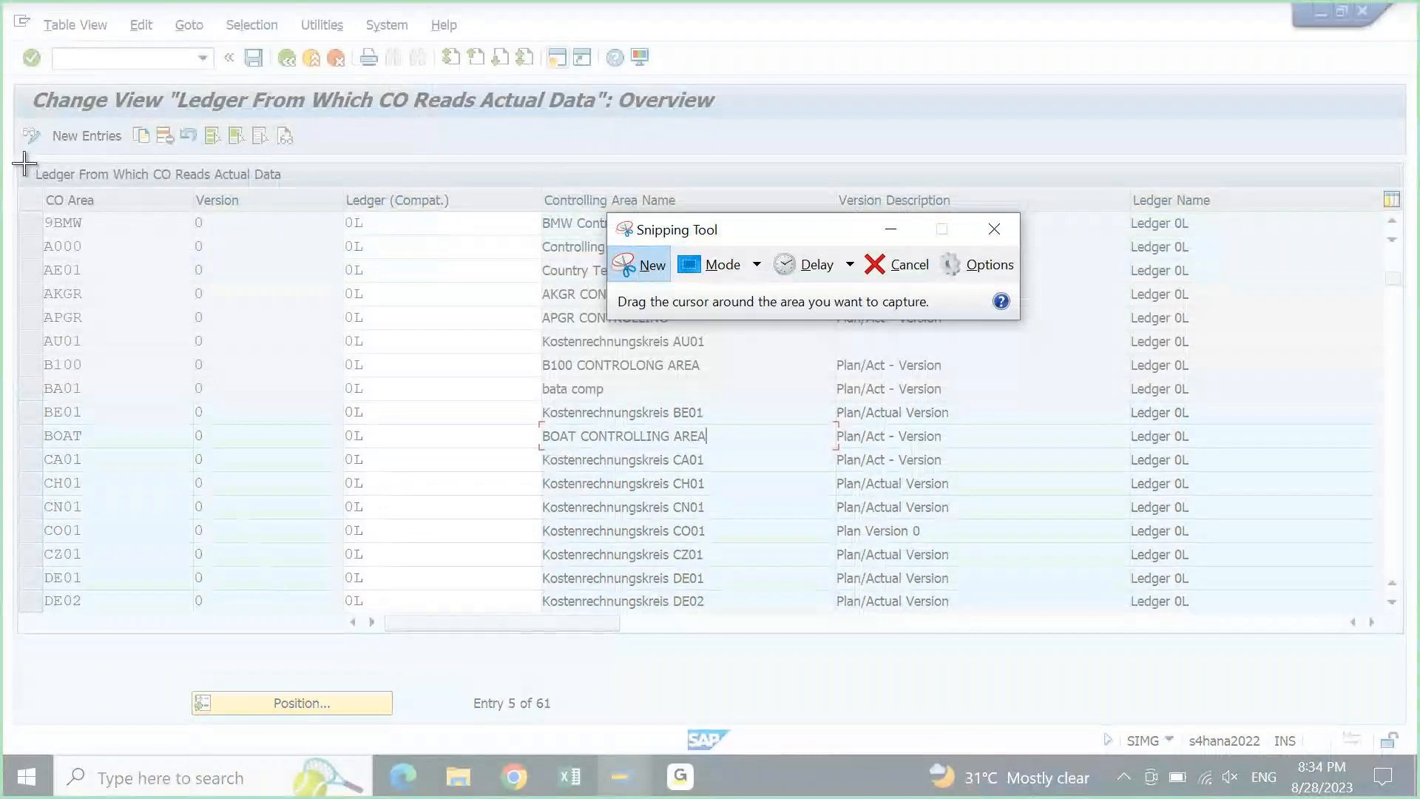
pyautogui.moveTo(24, 164); pyautogui.dragTo(1255, 236)
pyautogui.click(569, 776)
pyautogui.hotkey('ctrl', 'v')
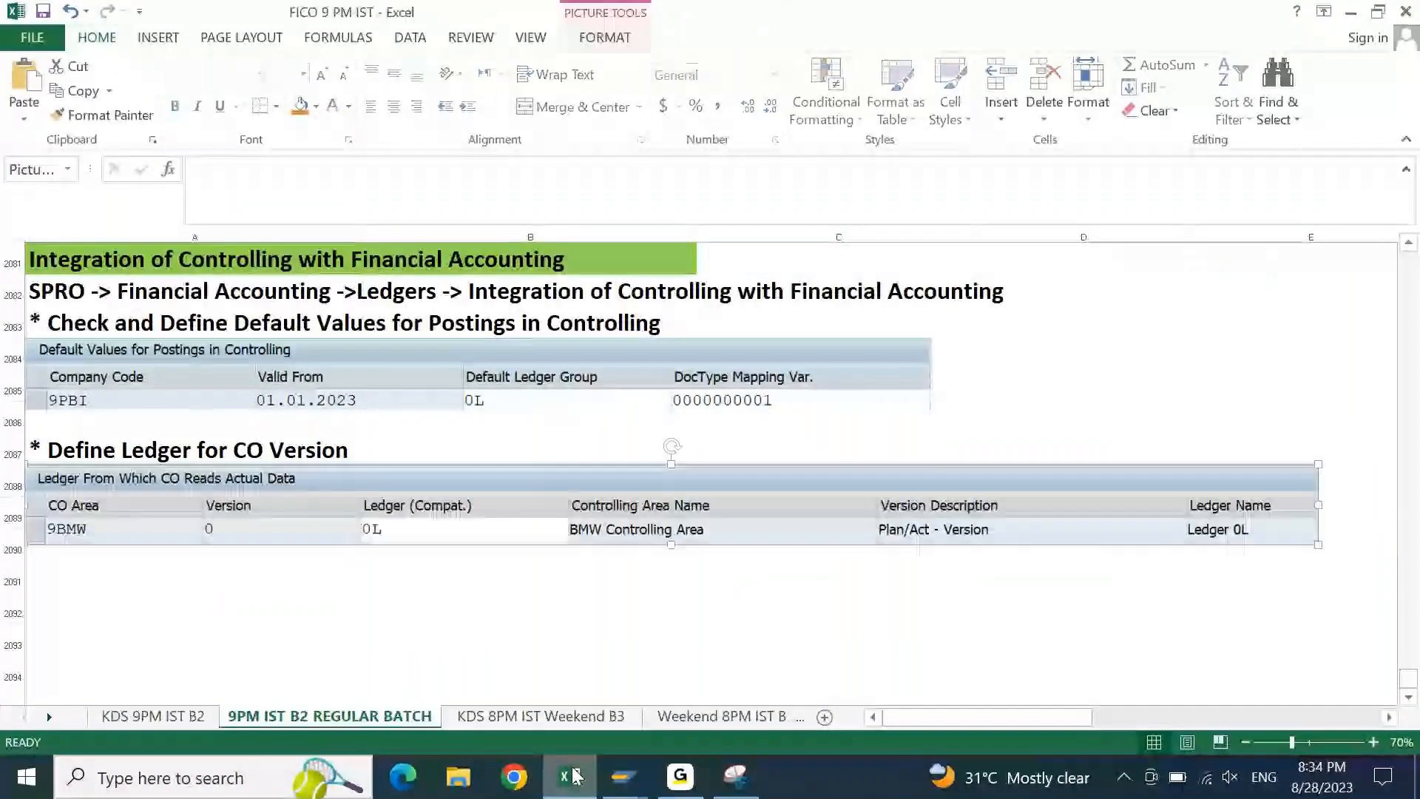
pyautogui.click(599, 621)
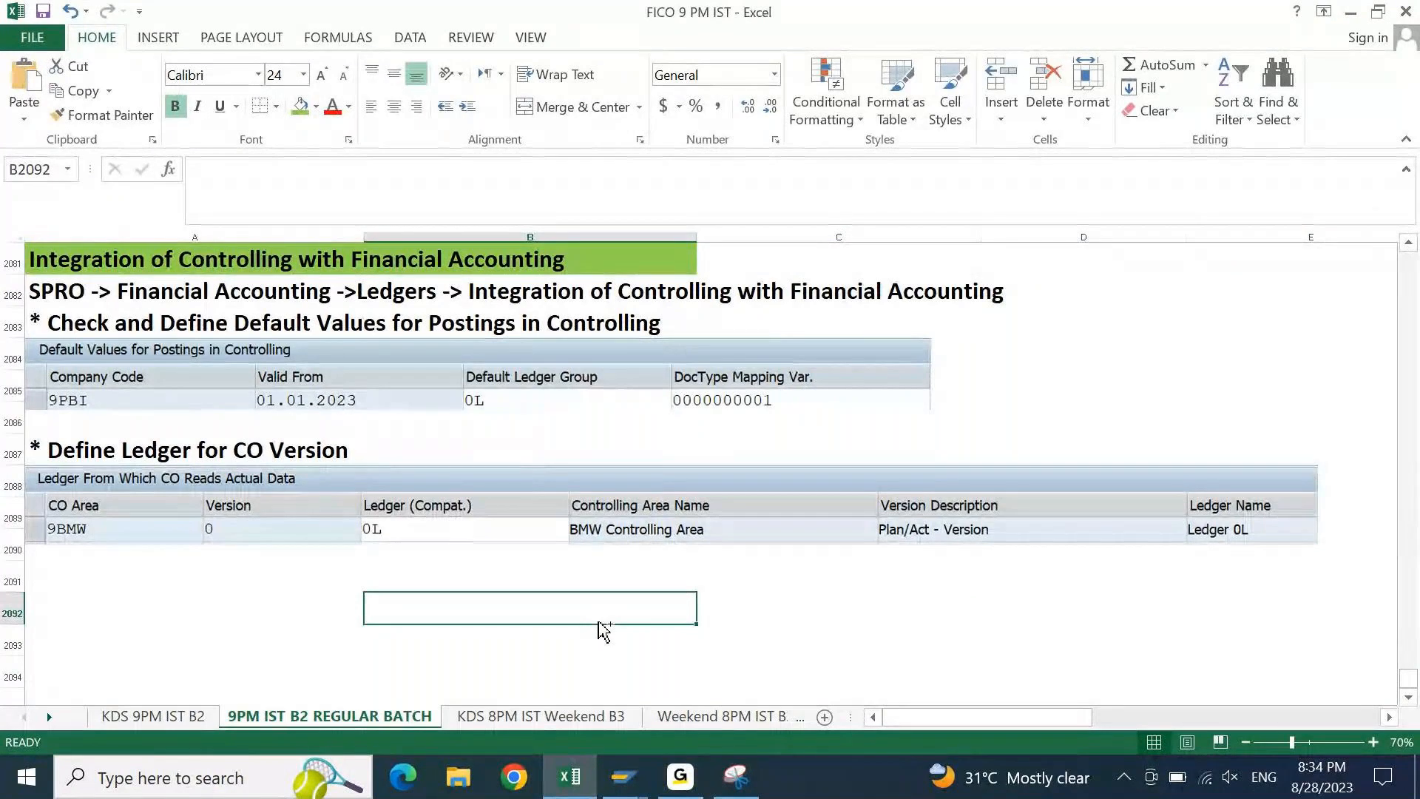
# Return to the IMG in SAP and review the activities under Integration of Controlling with Financial Accounting
pyautogui.hotkey('alt', 'Tab')
pyautogui.hotkey('alt', 'Tab')
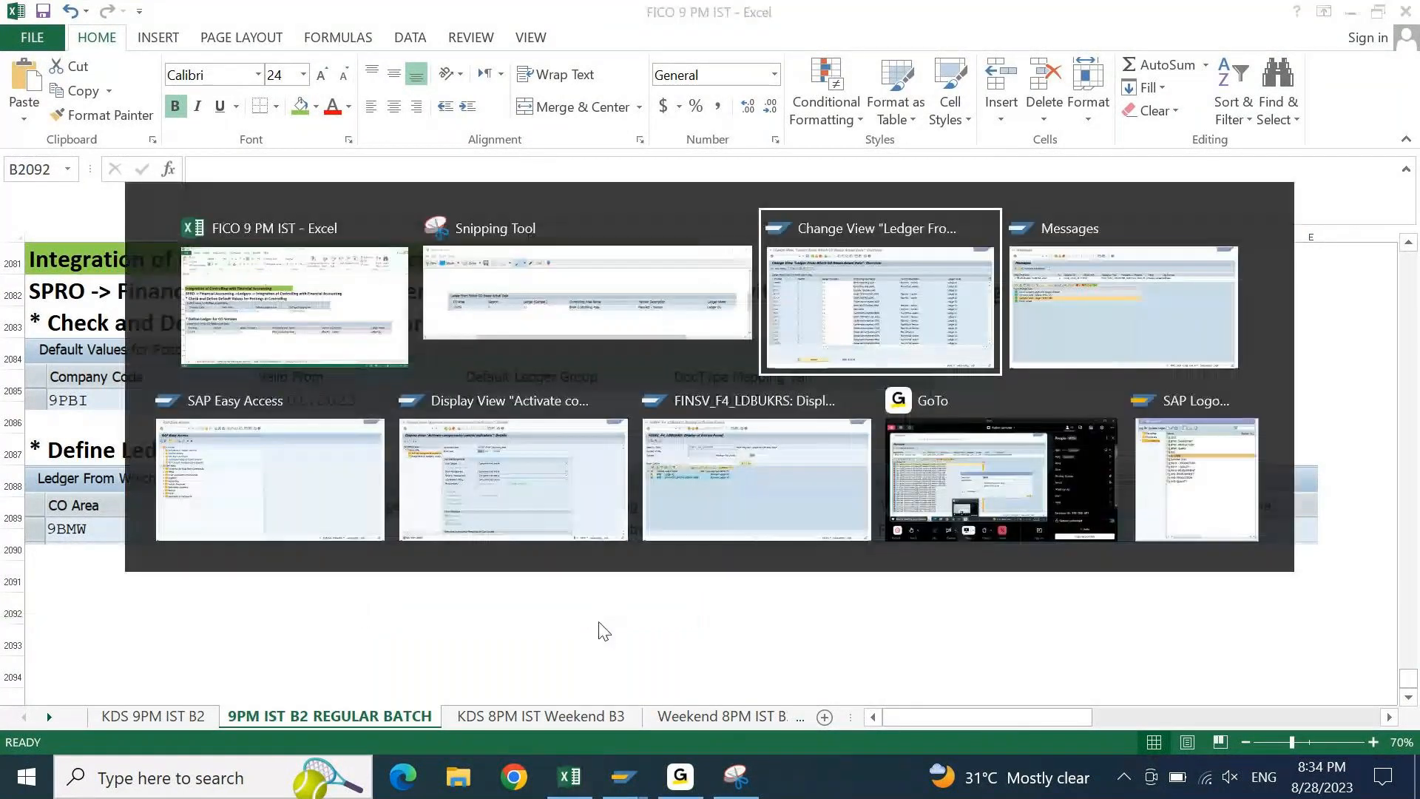
pyautogui.press('F3')
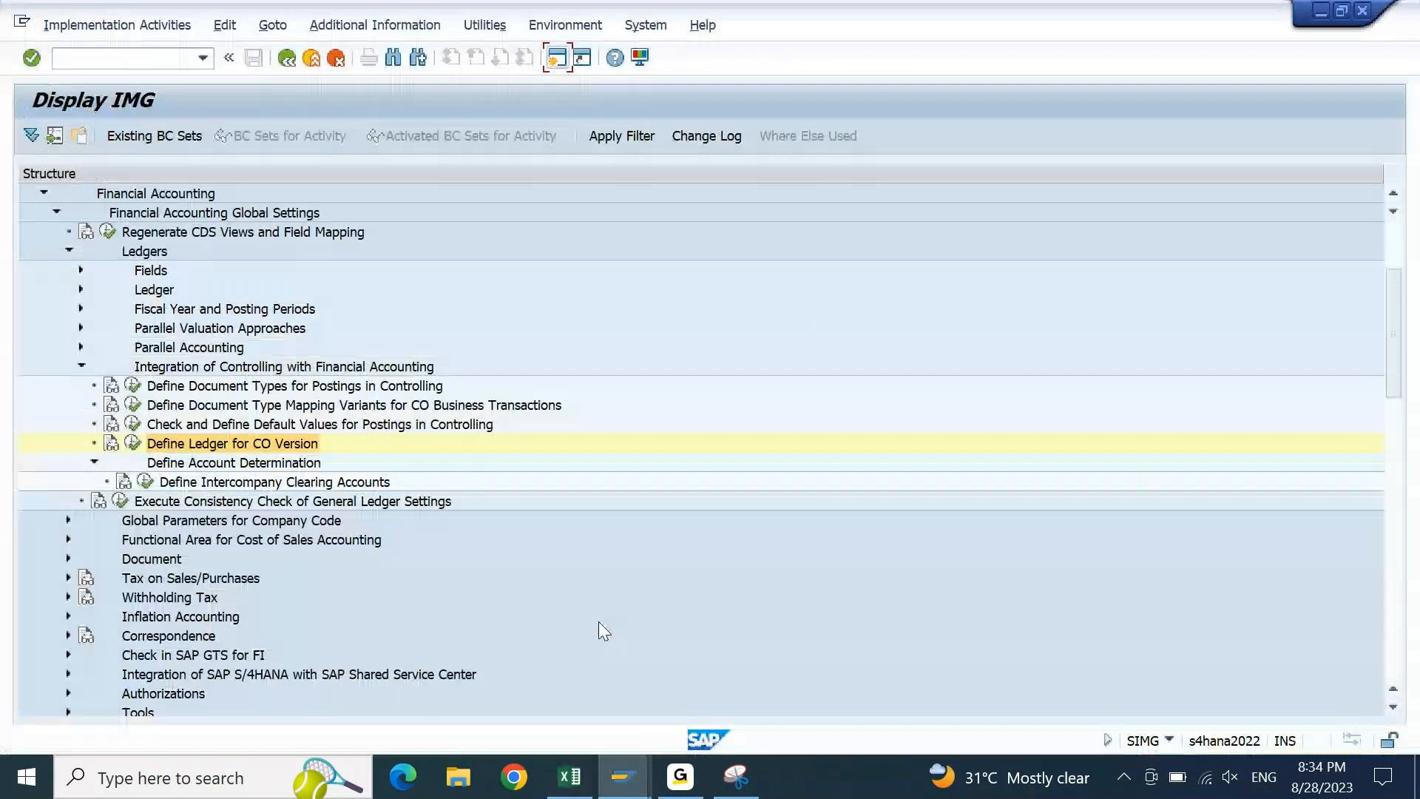
pyautogui.press('Down')
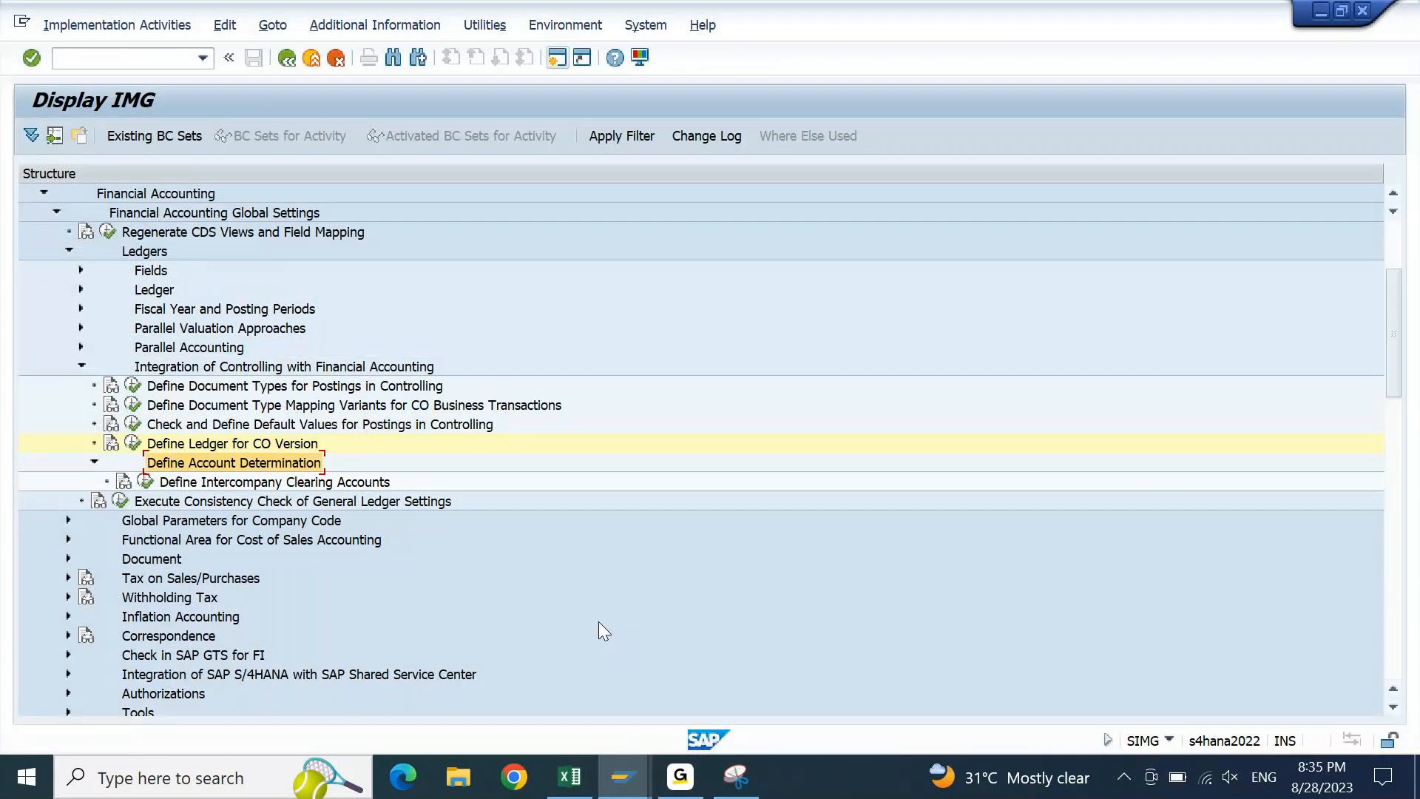
pyautogui.press('Up')
pyautogui.press('Up')
pyautogui.press('Up')
pyautogui.press('Up')
pyautogui.press('Up')
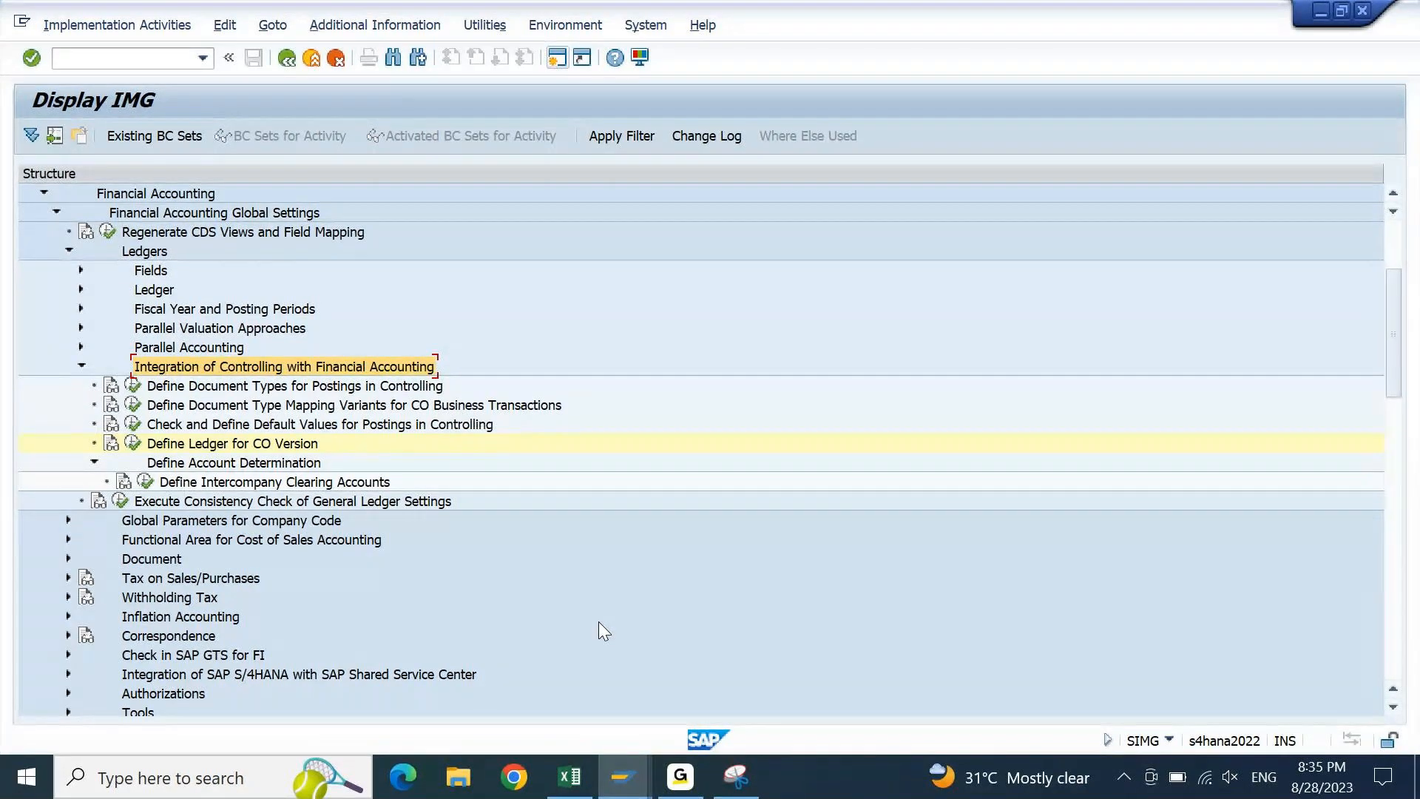
pyautogui.press('Down')
pyautogui.press('F10')
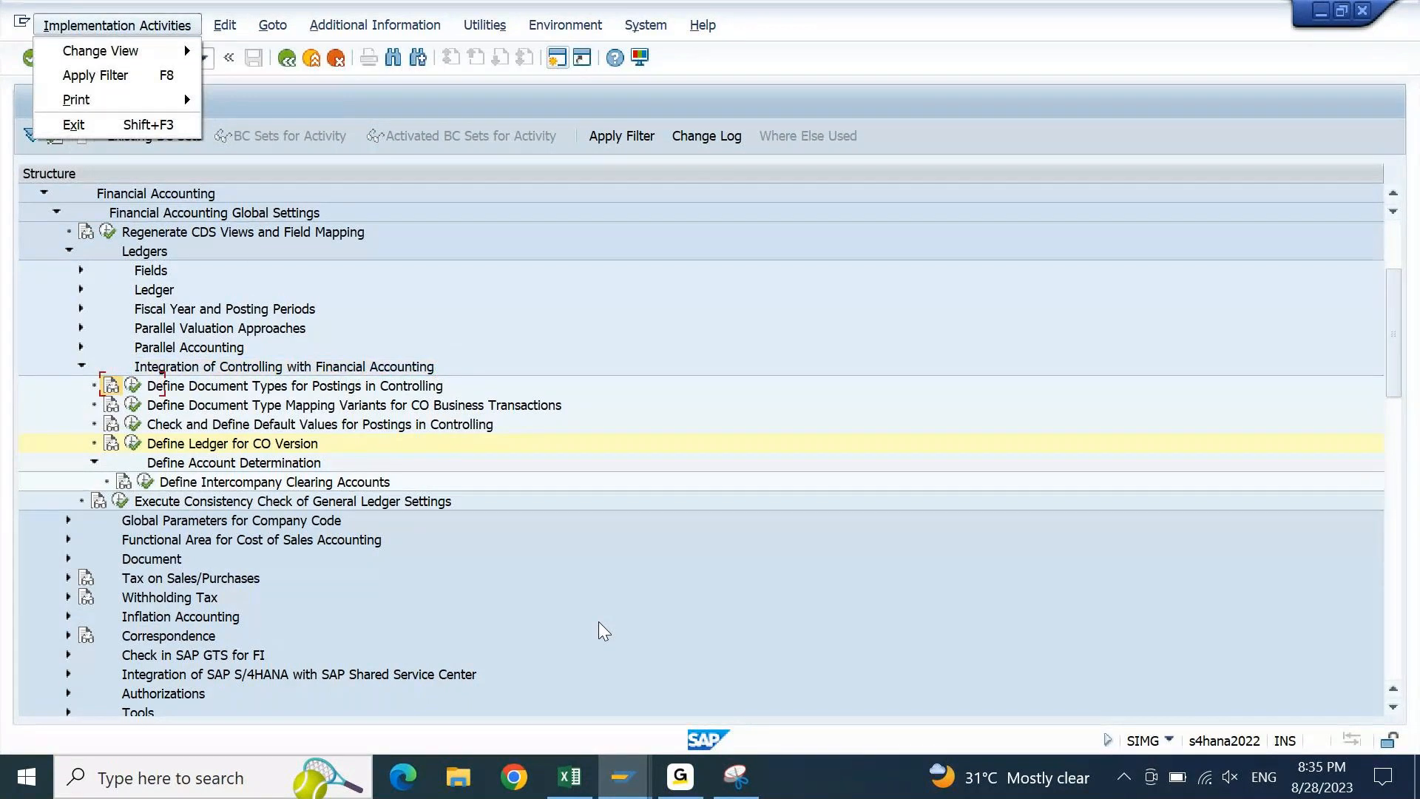
# Switch to Excel and enter the heading "Final Consistency Check for Company Code Baseline Configuration" in cell A2092
pyautogui.hotkey('alt', 'Tab')
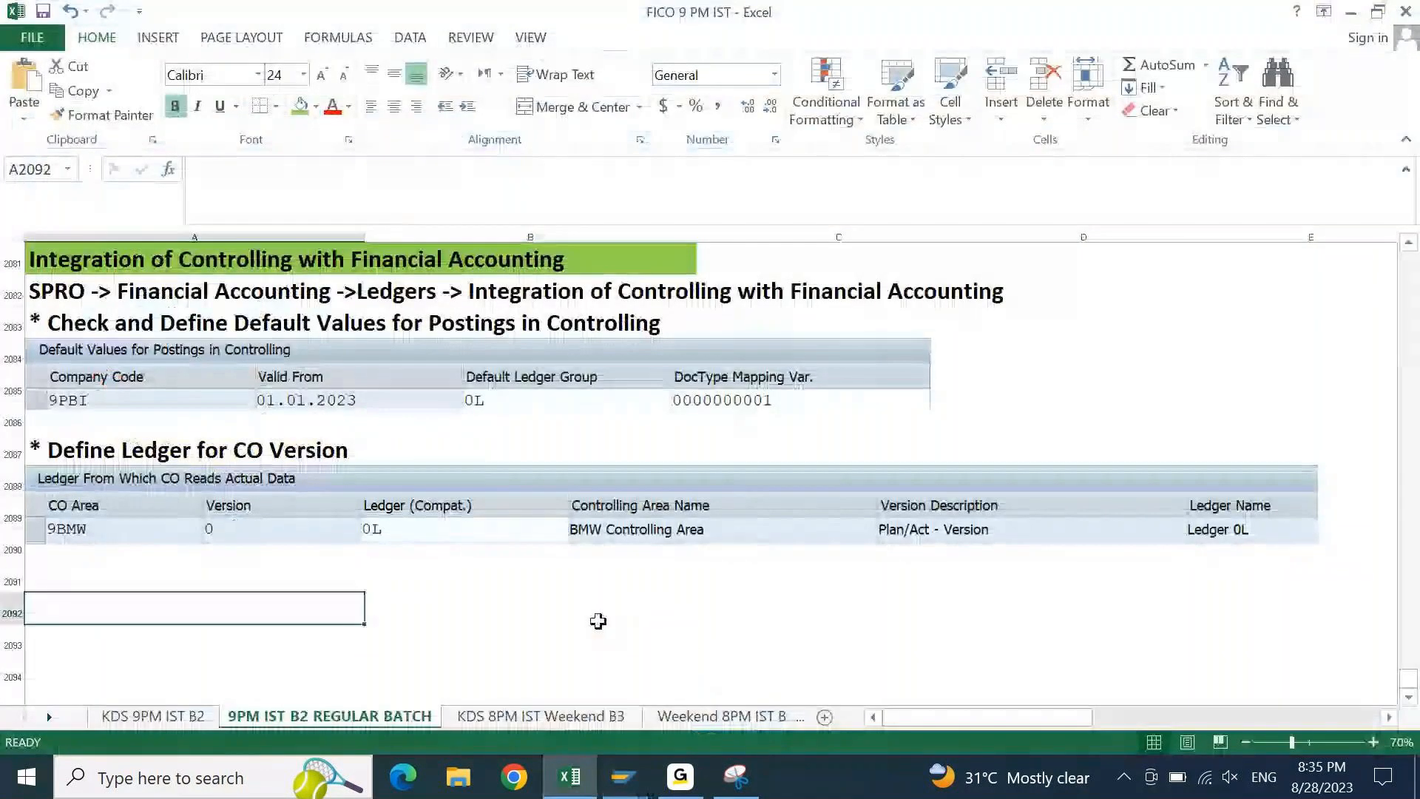
pyautogui.write('FINAL')
pyautogui.press('Escape')
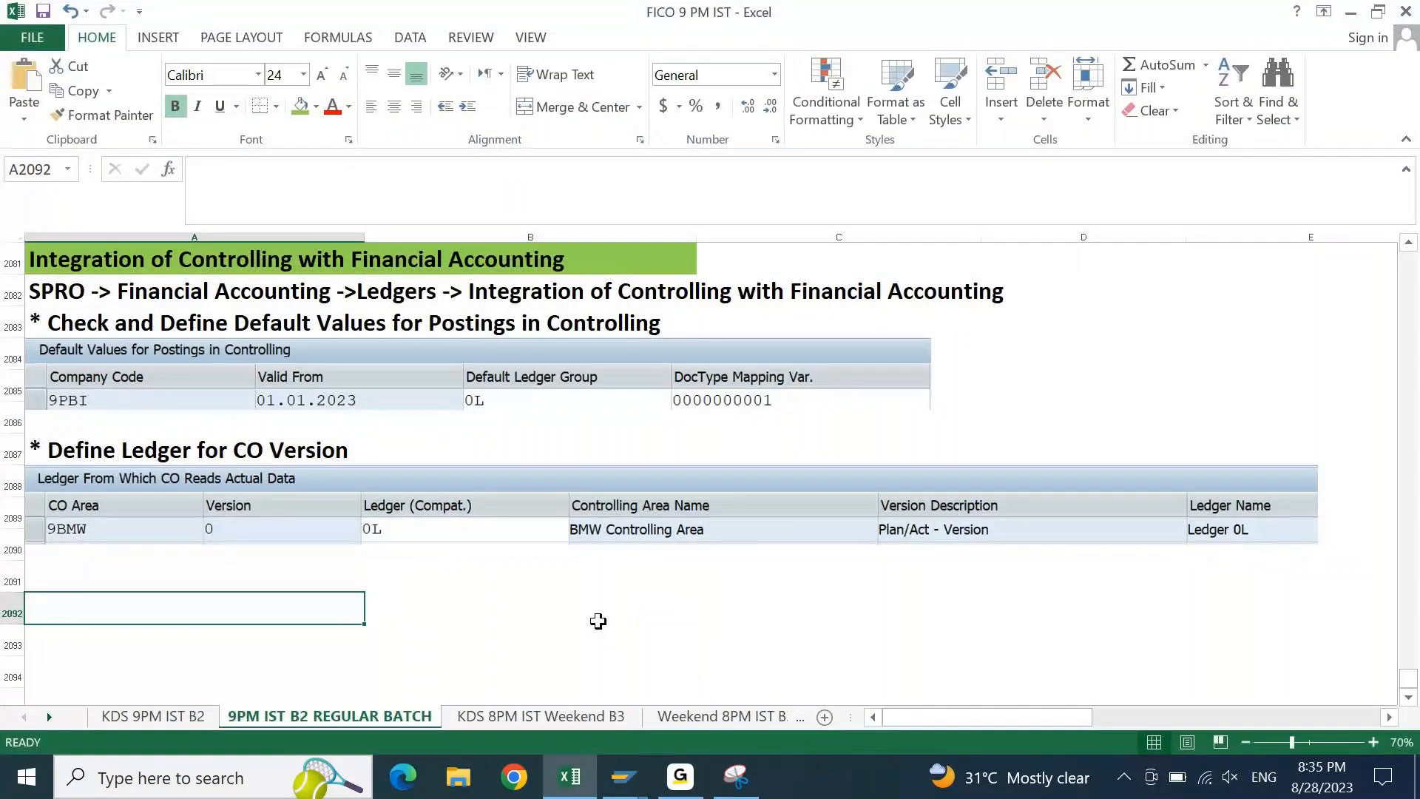
pyautogui.write('Final COn')
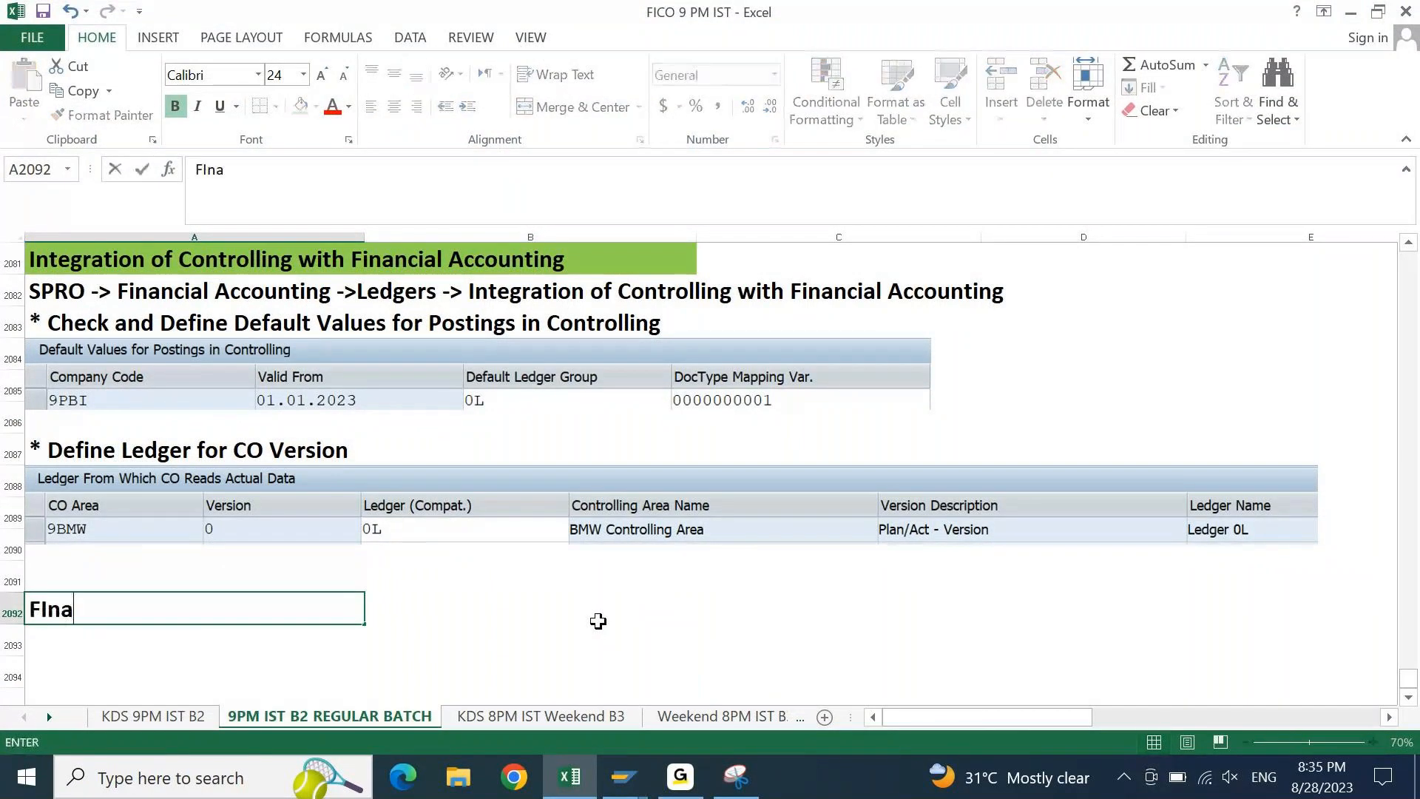
pyautogui.write('sis')
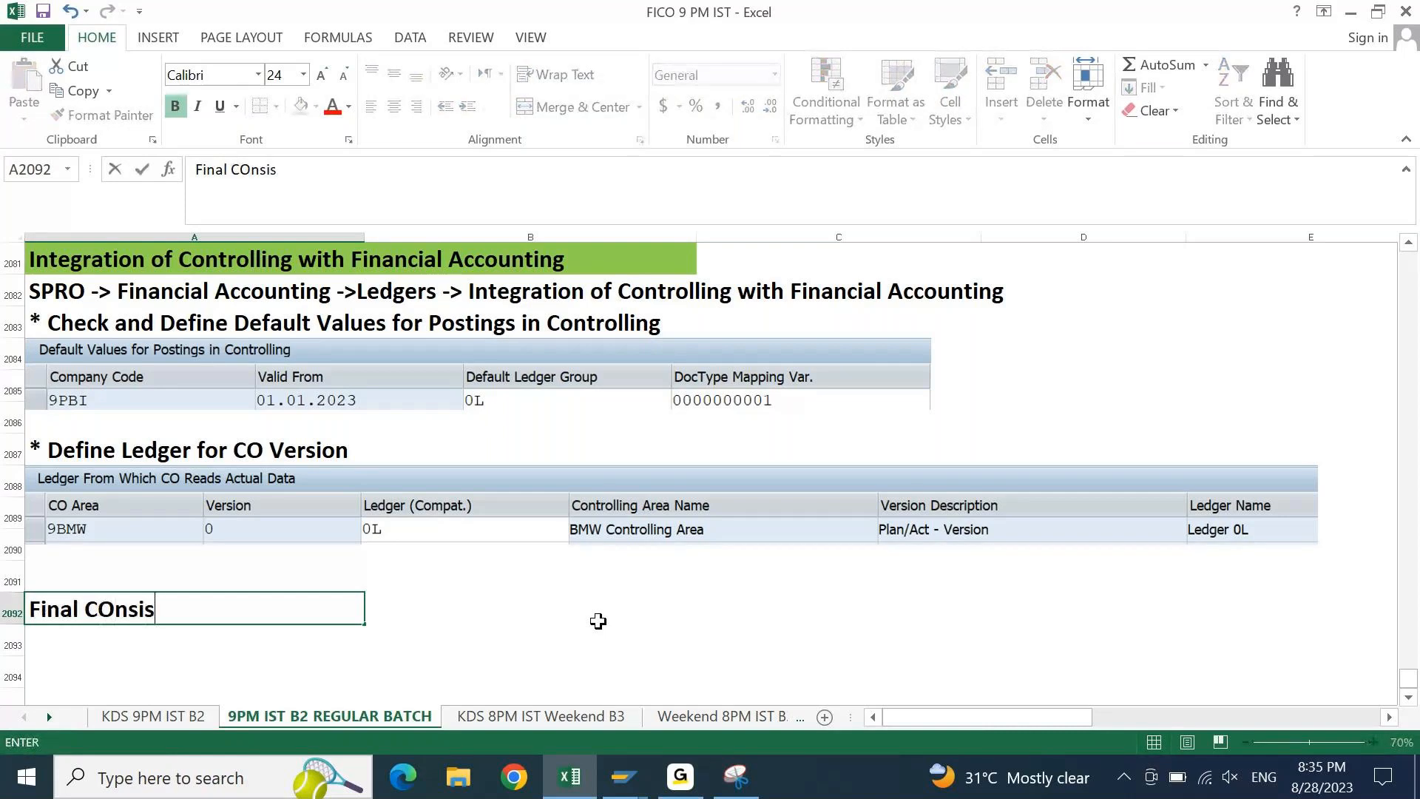
pyautogui.write('tenc')
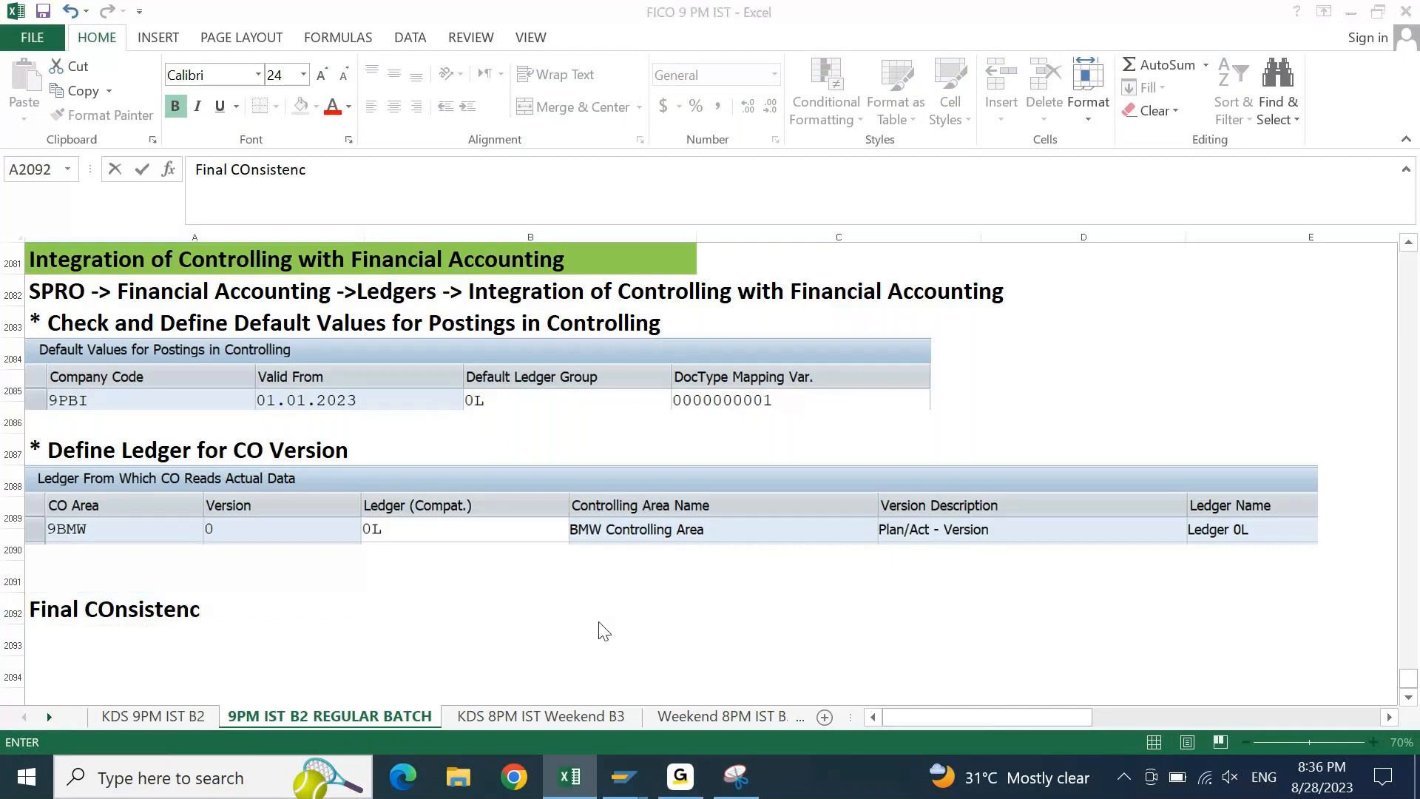
pyautogui.hotkey('alt', 'Tab')
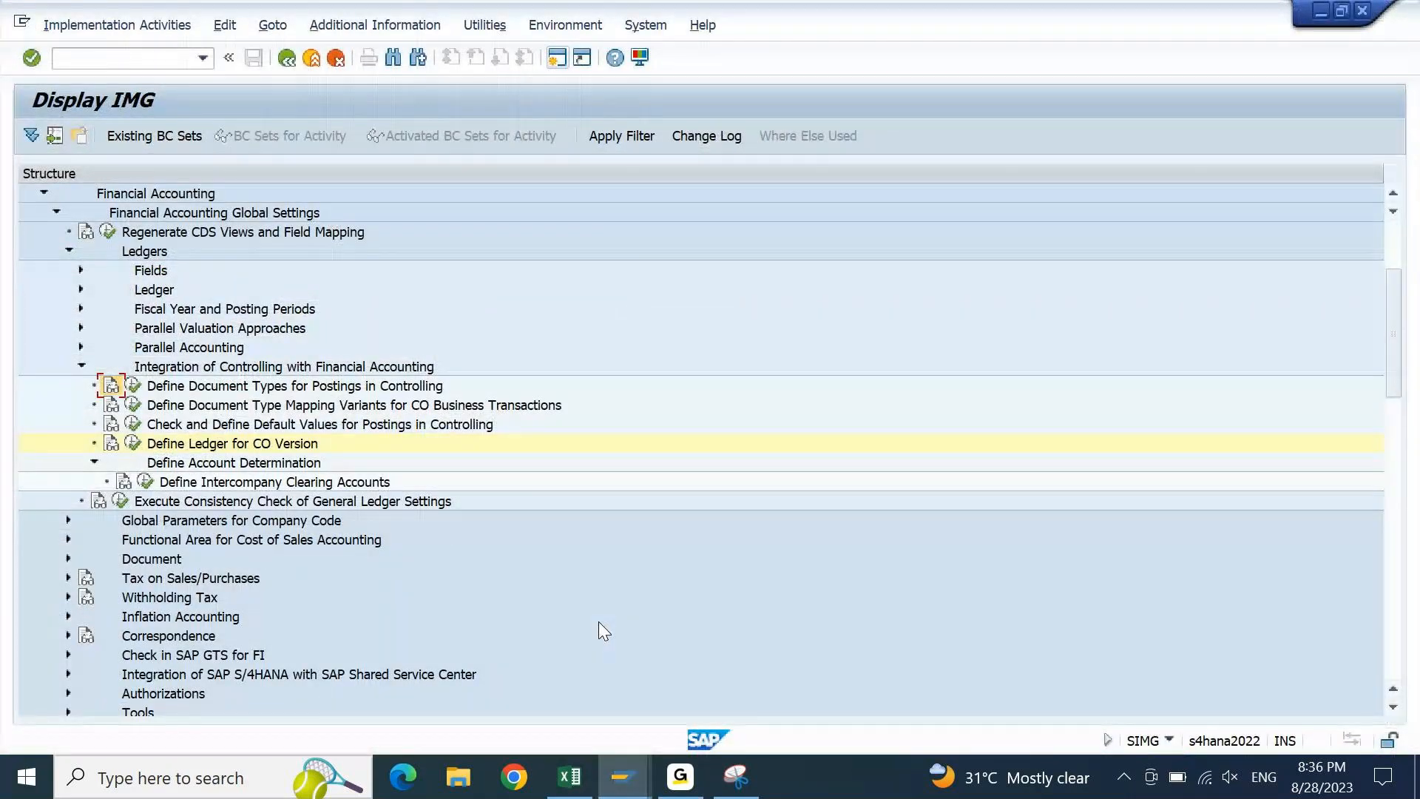
pyautogui.hotkey('alt', 'Tab')
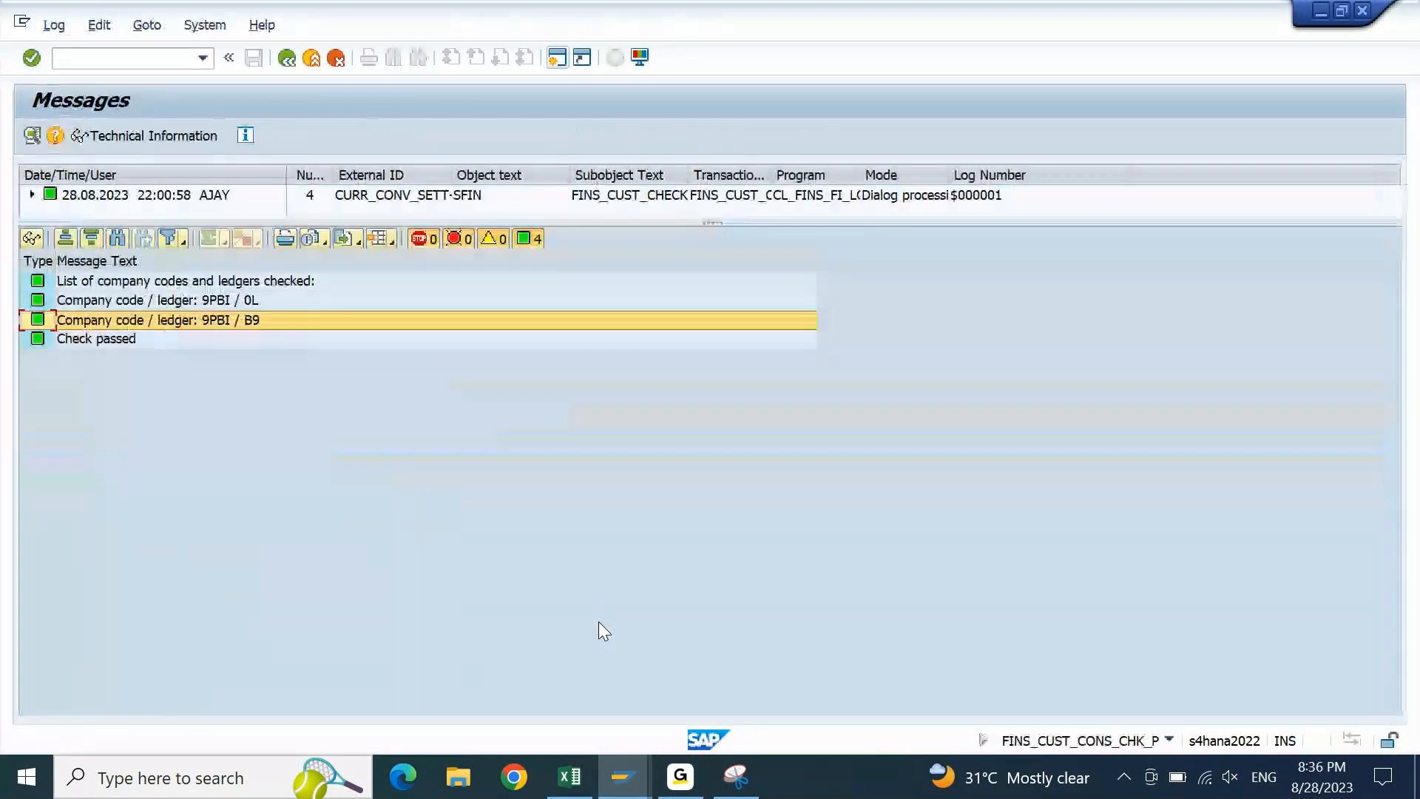
pyautogui.hotkey('alt', 'Tab')
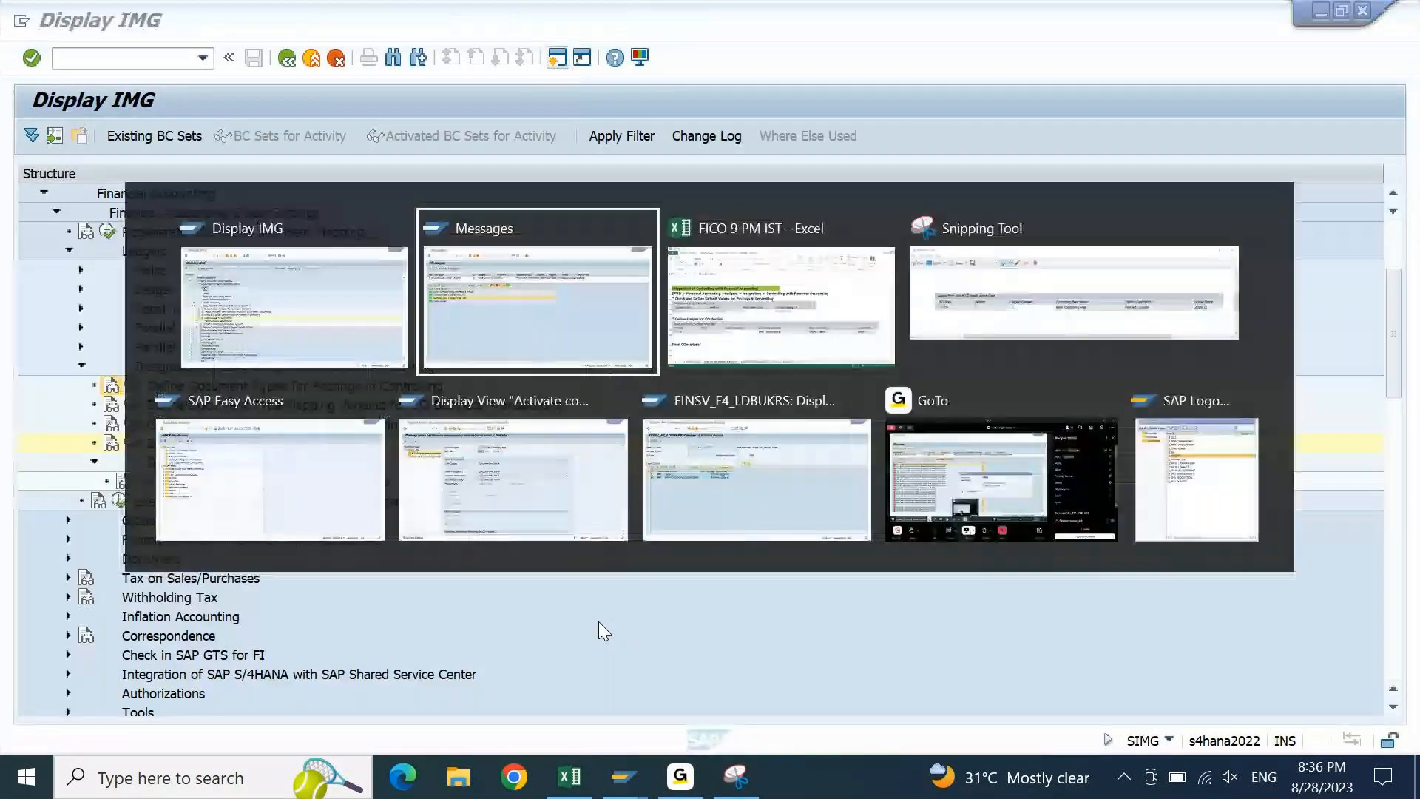
pyautogui.write('y ')
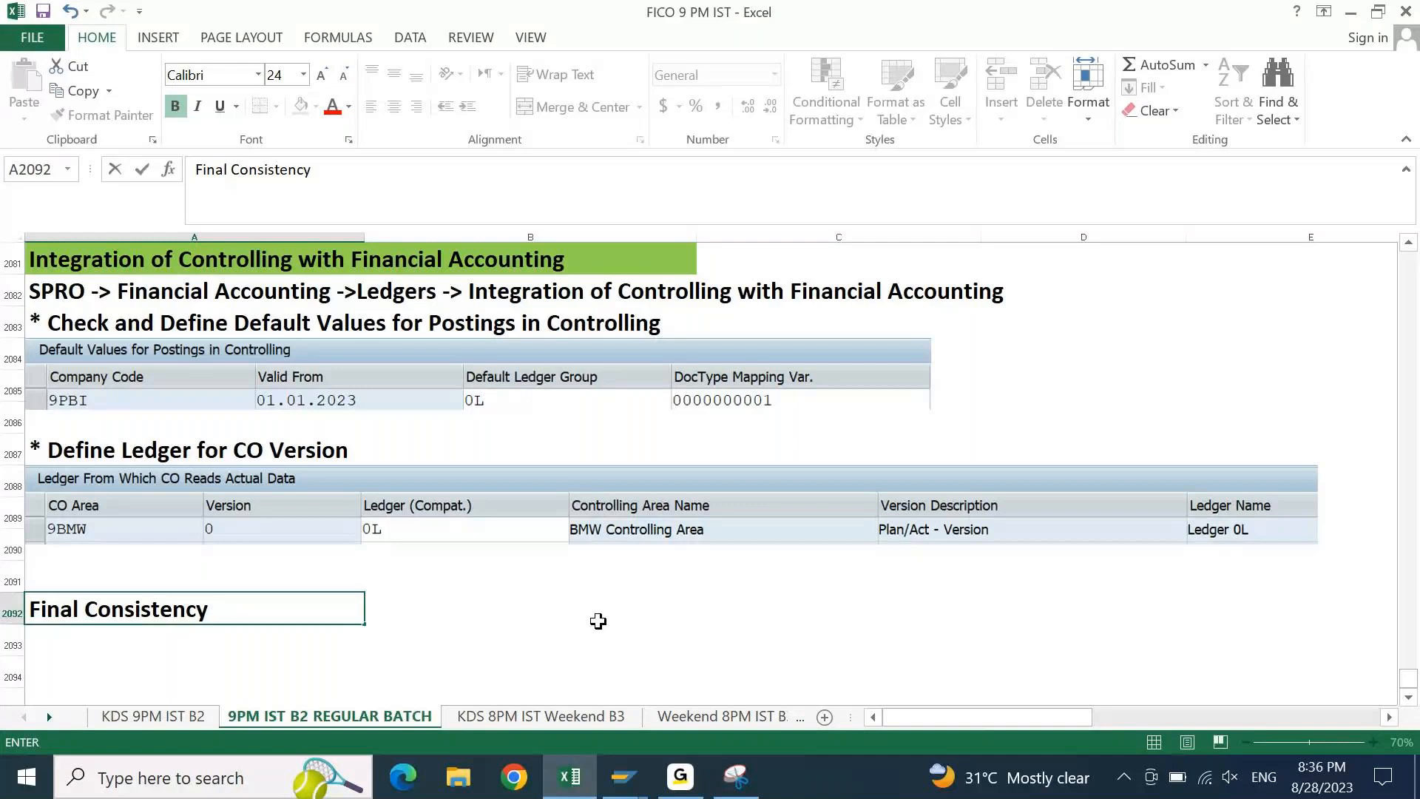
pyautogui.write('Check o')
pyautogui.write('r ')
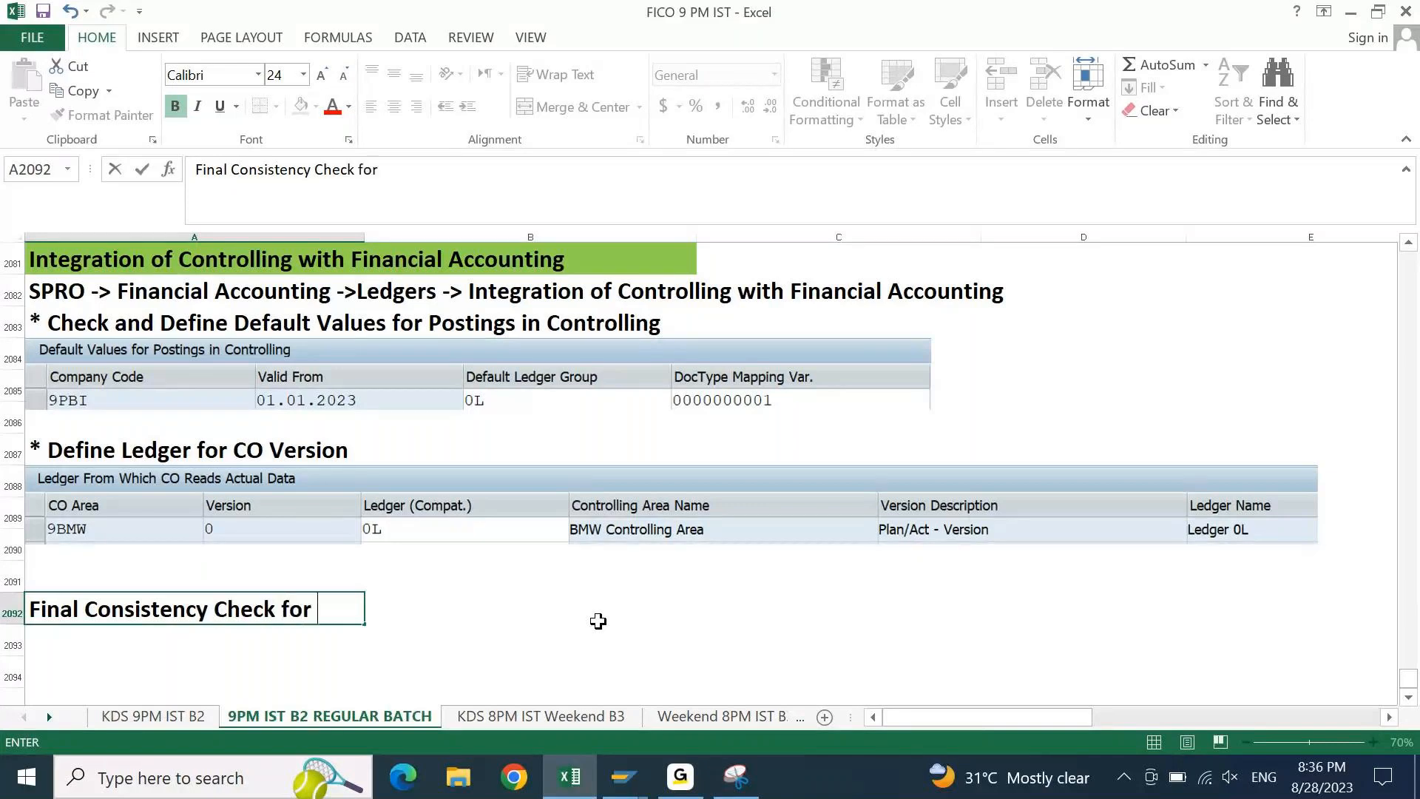
pyautogui.write('COmpan')
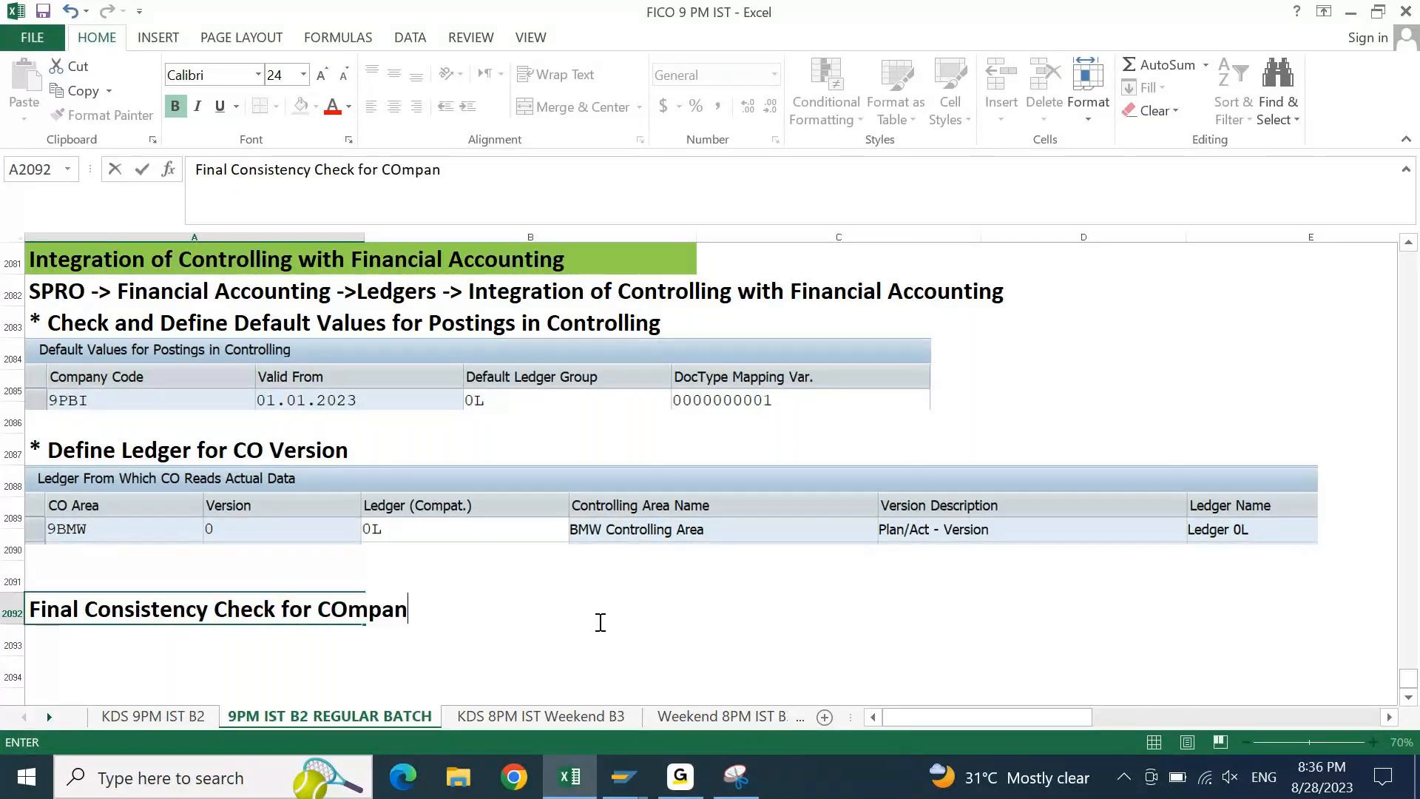
pyautogui.write('y Code Baseline')
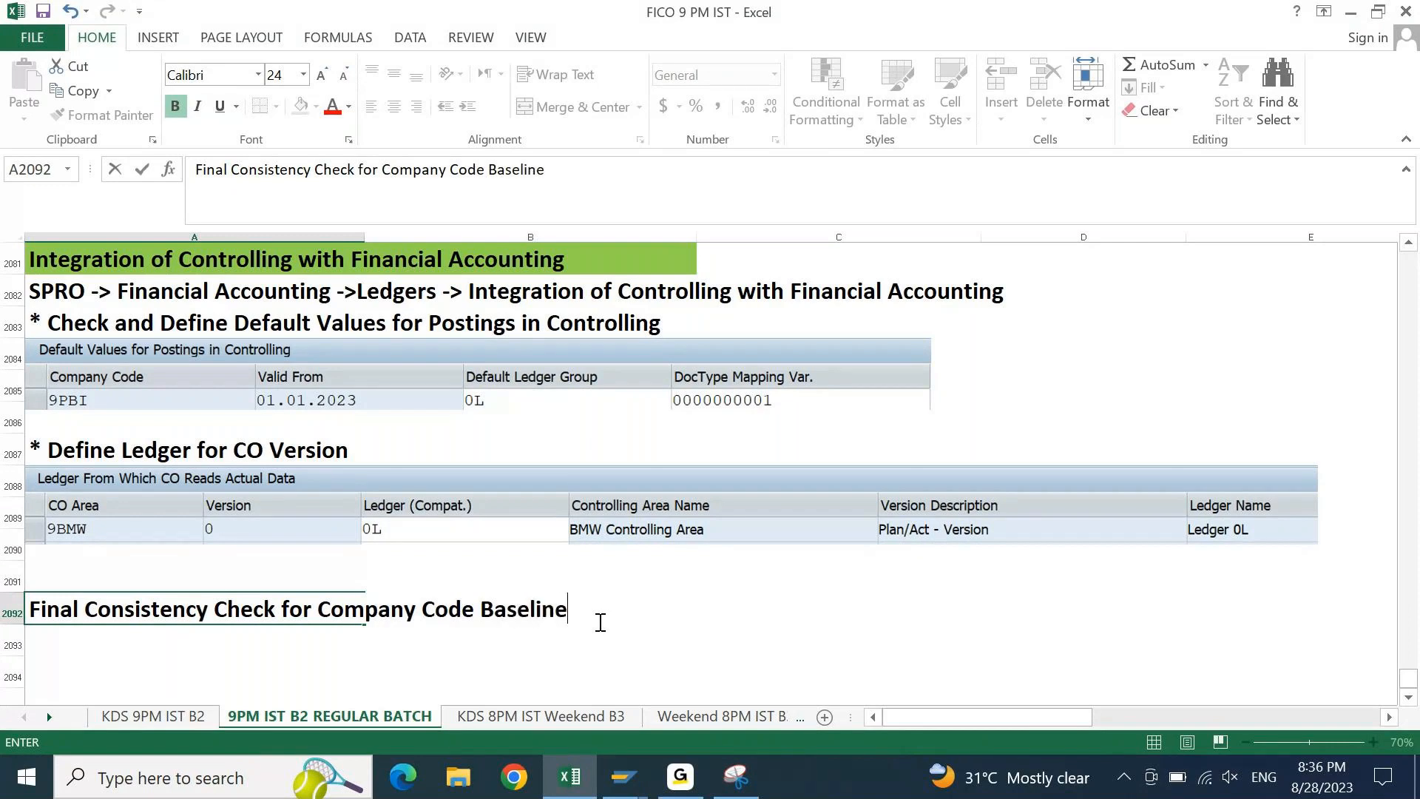
pyautogui.write(' COnfiguration')
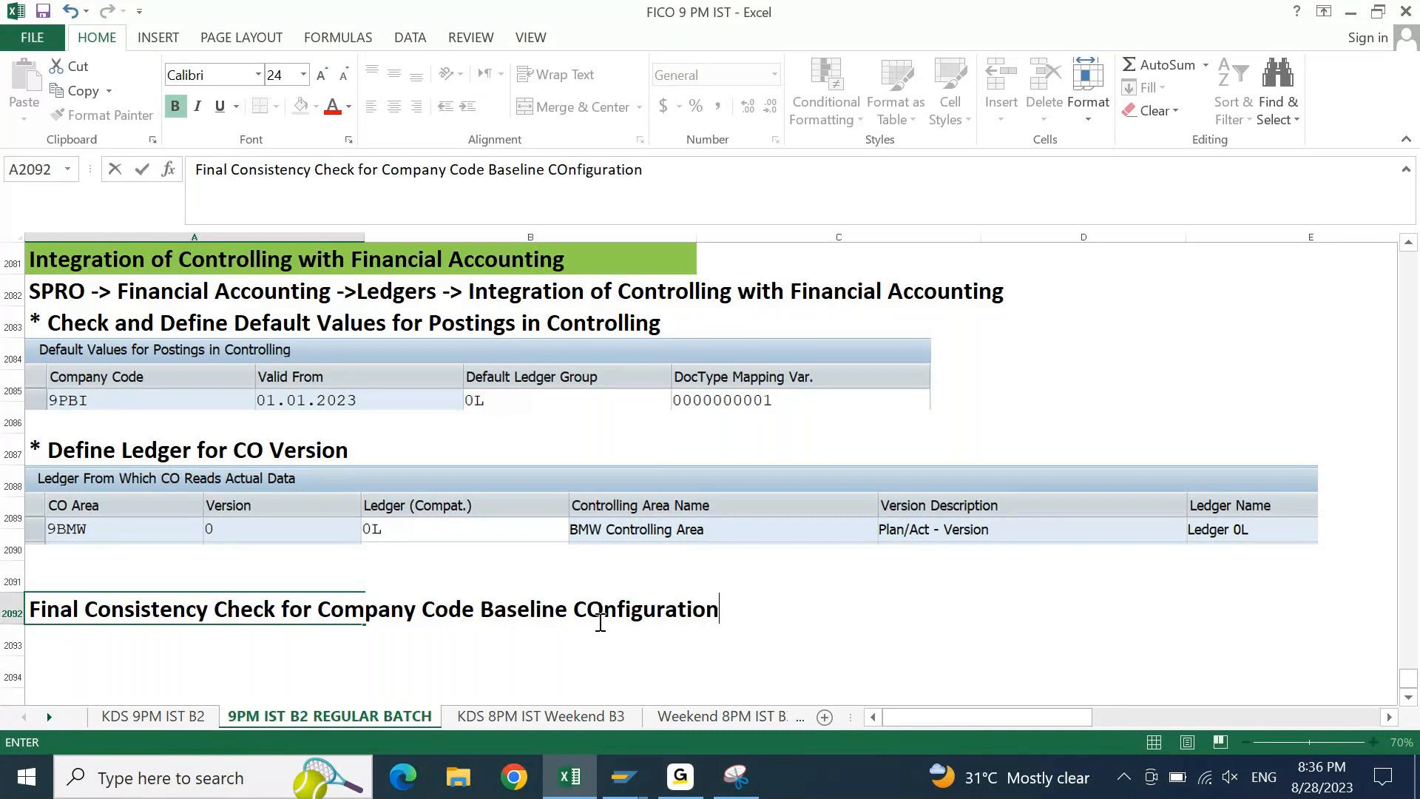
pyautogui.press('Return')
# Fill cells A2092 to C2092 of the new heading with green
pyautogui.press('Up')
pyautogui.hotkey('shift', 'Right')
pyautogui.hotkey('shift', 'Right')
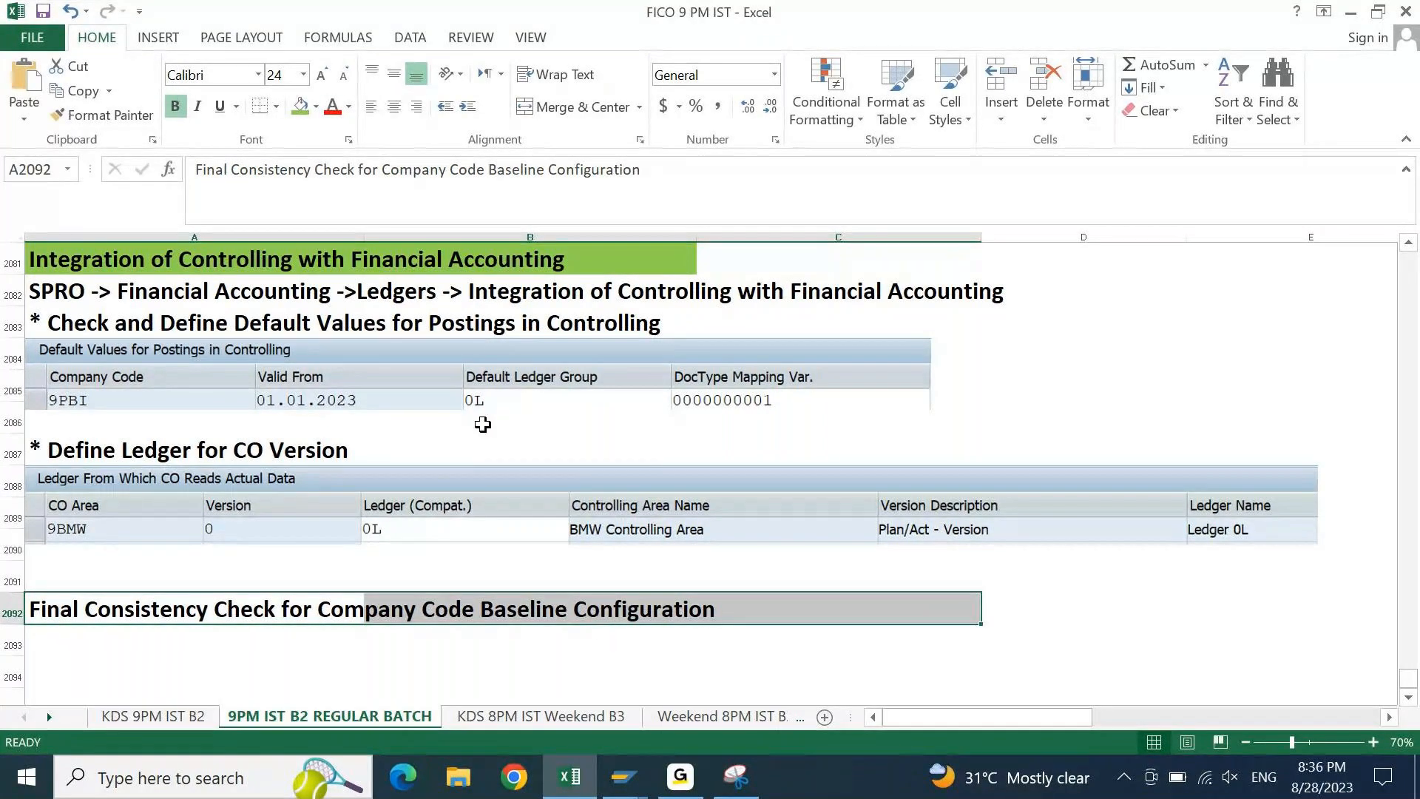
pyautogui.click(302, 107)
# Enter the label "T. Code" in cell A2093 below the green heading
pyautogui.press('Down')
pyautogui.press('Down')
pyautogui.press('Down')
pyautogui.press('Down')
pyautogui.press('Down')
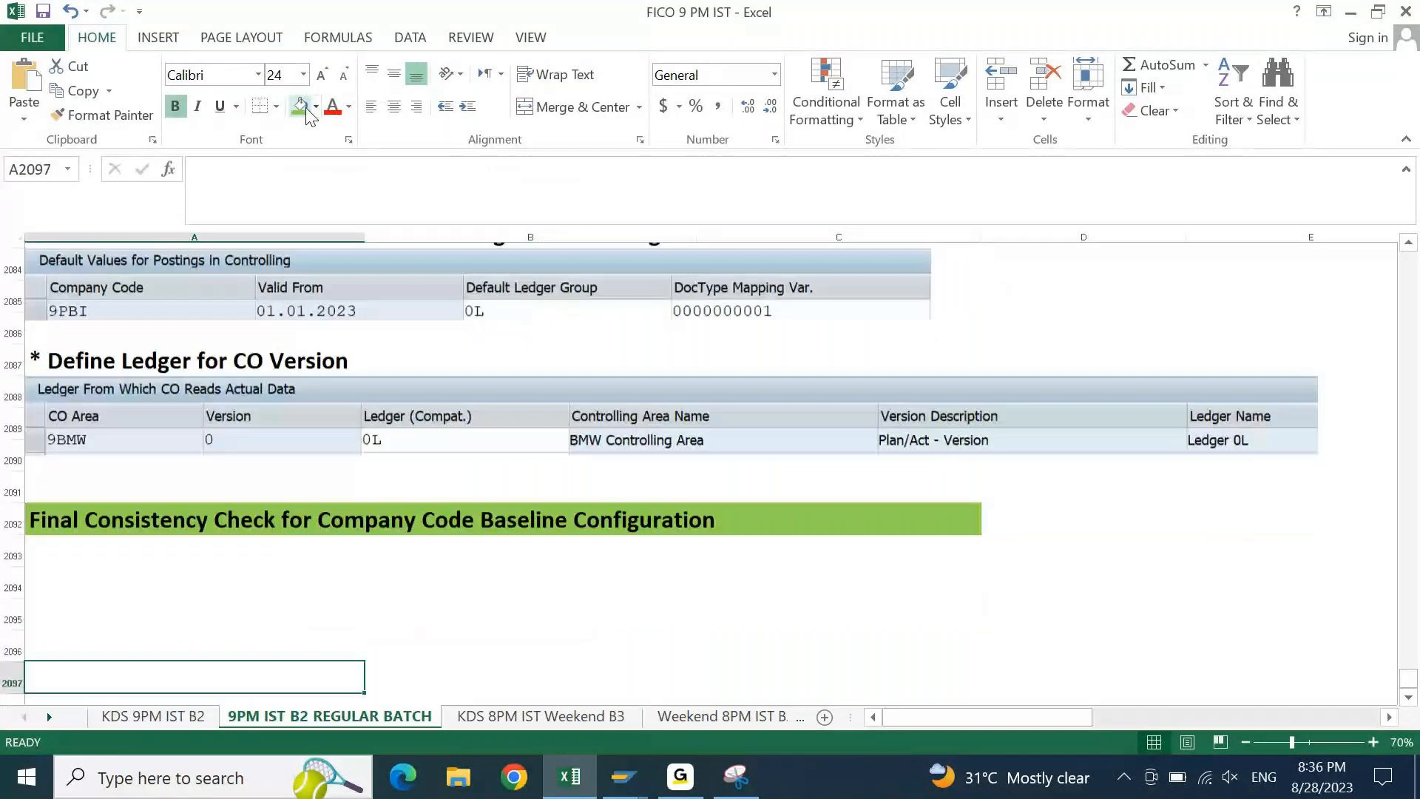
pyautogui.press('Up')
pyautogui.press('Up')
pyautogui.press('Up')
pyautogui.press('Up')
pyautogui.write('T. Code')
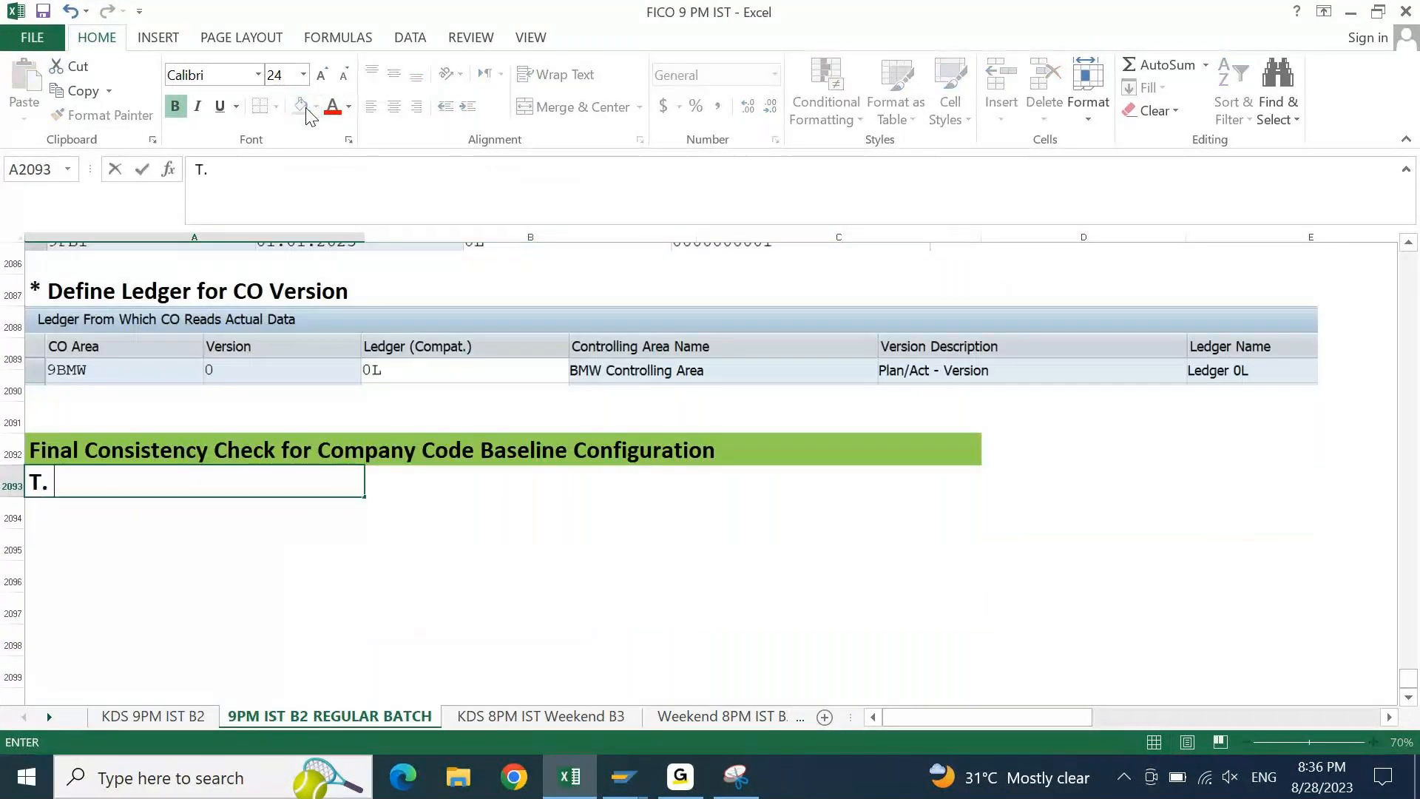
pyautogui.press('Return')
# Copy the consistency check transaction code FINS_CUST_CONS_CHK_P from cell C2038 in the 8/28/2023 notes
pyautogui.press('Up')
pyautogui.press('Up')
pyautogui.press('Up')
pyautogui.press('Up')
pyautogui.press('Up')
pyautogui.press('Up')
pyautogui.press('Up')
pyautogui.press('Up')
pyautogui.press('Up')
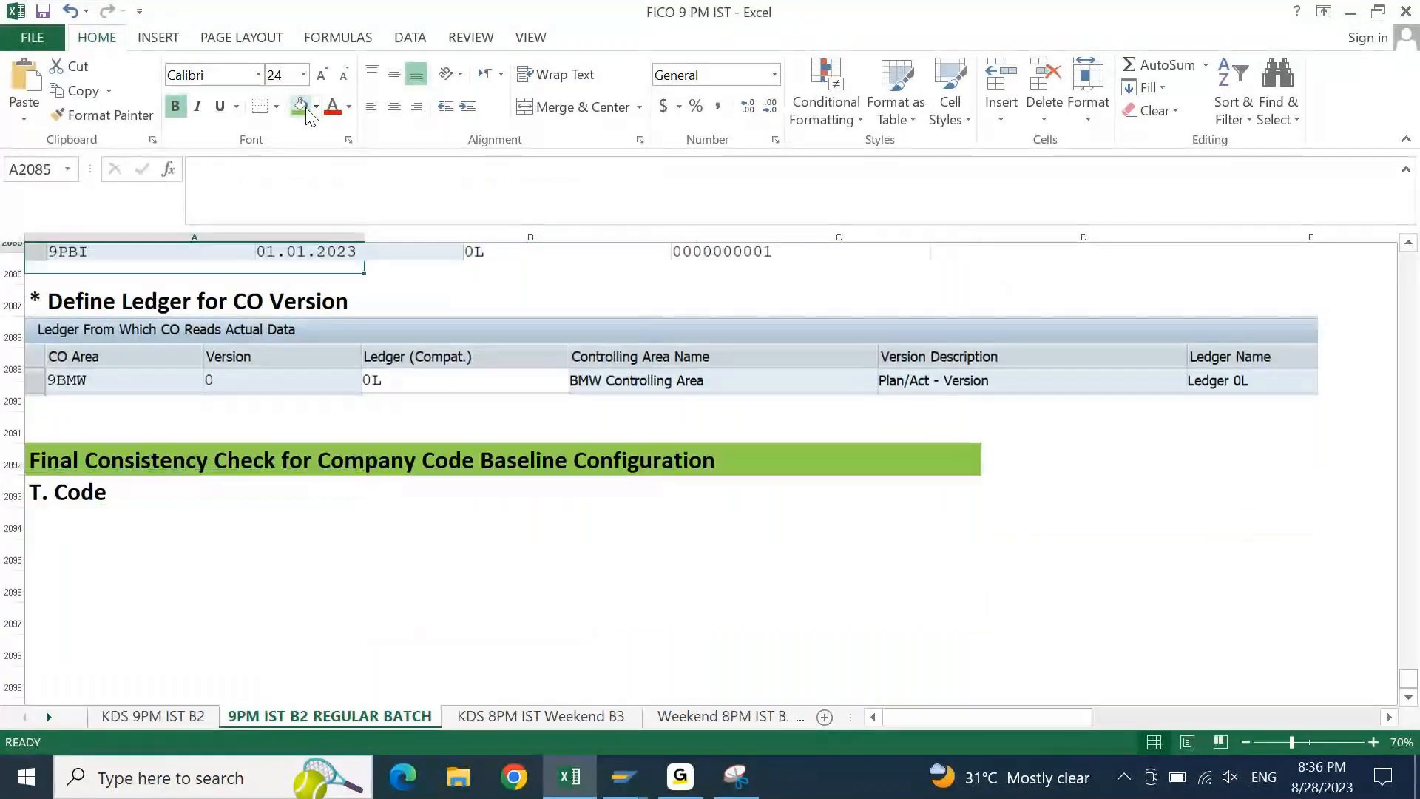
pyautogui.press('Up')
pyautogui.press('Up')
pyautogui.press('Up')
pyautogui.press('Up')
pyautogui.press('Up')
pyautogui.press('Up')
pyautogui.press('Up')
pyautogui.press('Up')
pyautogui.press('Up')
pyautogui.press('Up')
pyautogui.press('Up')
pyautogui.press('Up')
pyautogui.press('Up')
pyautogui.press('Up')
pyautogui.press('Up')
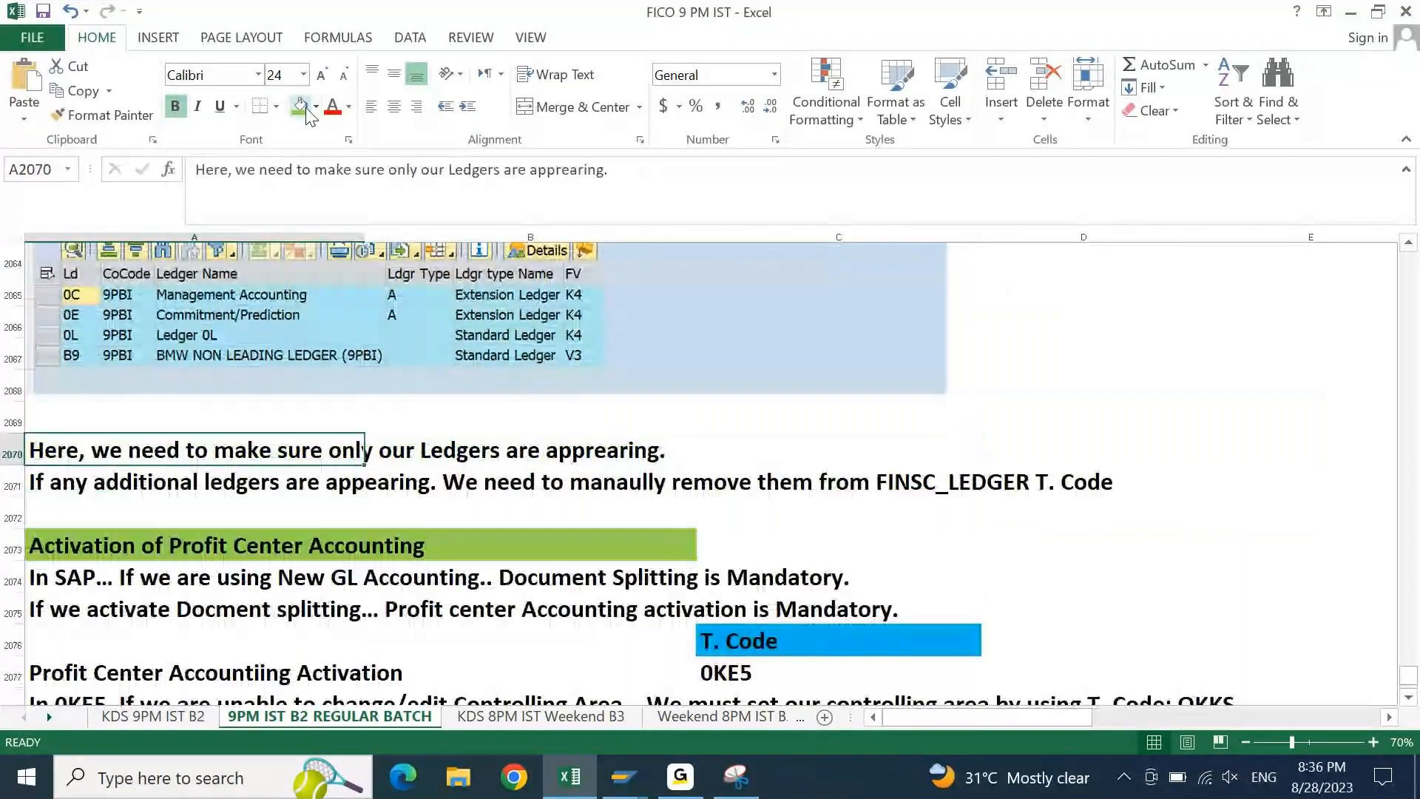
pyautogui.press('Up')
pyautogui.press('Up')
pyautogui.press('Up')
pyautogui.press('Up')
pyautogui.press('Up')
pyautogui.press('Up')
pyautogui.press('Up')
pyautogui.press('Up')
pyautogui.press('Up')
pyautogui.press('Up')
pyautogui.press('Up')
pyautogui.press('Up')
pyautogui.press('Up')
pyautogui.press('Up')
pyautogui.press('Down')
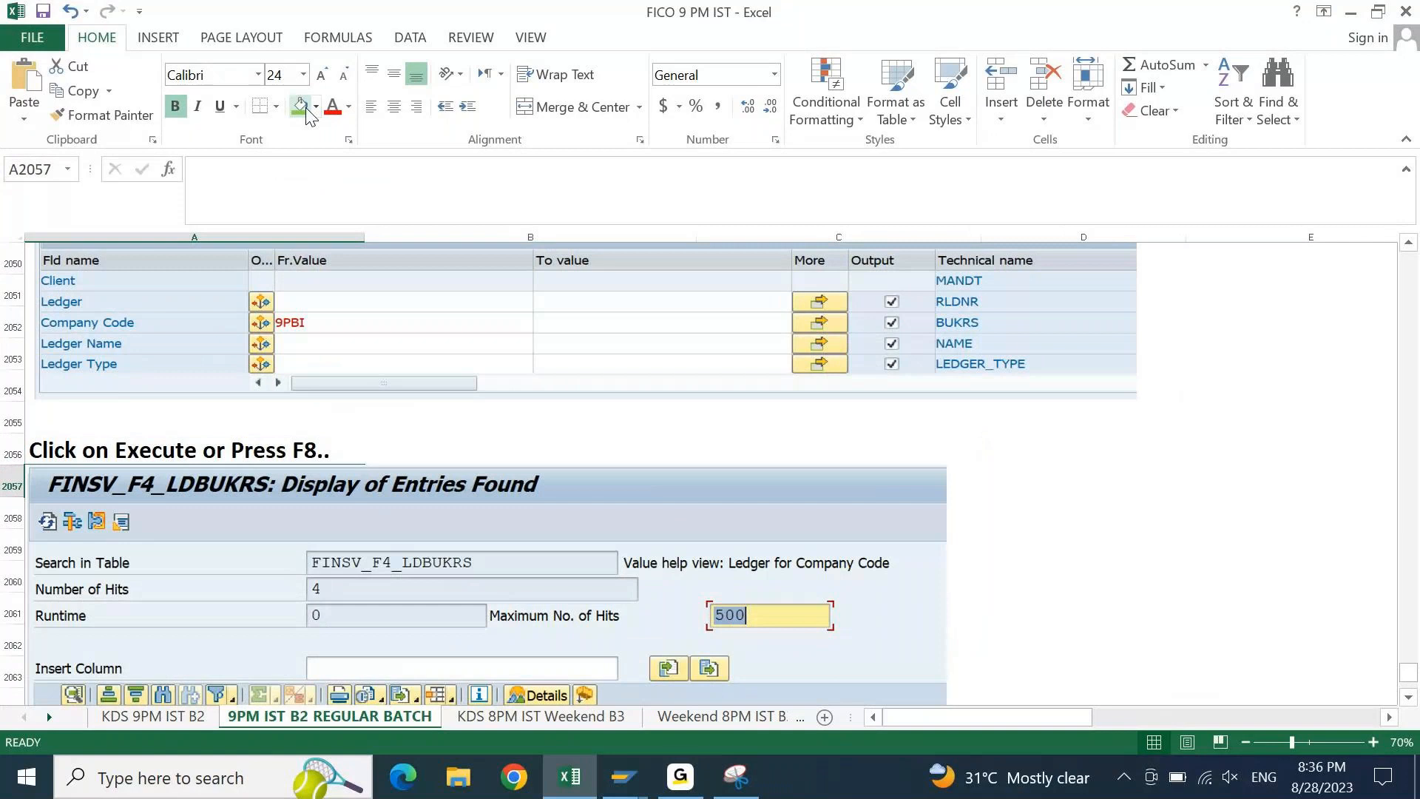
pyautogui.press('pageup')
pyautogui.press('Right')
pyautogui.press('Right')
pyautogui.press('Down')
pyautogui.press('Down')
pyautogui.press('Down')
pyautogui.press('Down')
pyautogui.press('Up')
pyautogui.press('Up')
pyautogui.press('Up')
pyautogui.press('Up')
pyautogui.press('Up')
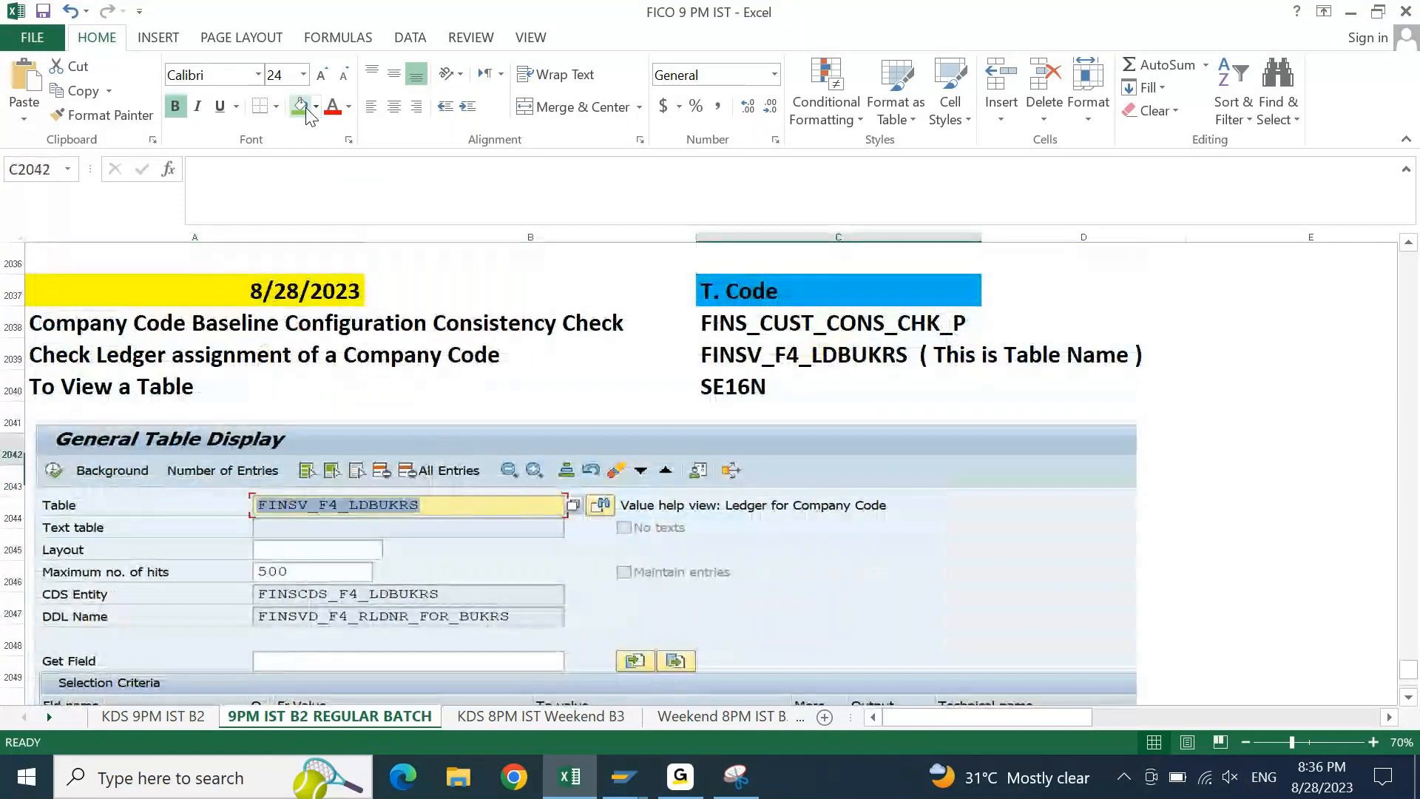
pyautogui.press('Up')
pyautogui.press('Up')
pyautogui.press('Up')
pyautogui.press('Up')
pyautogui.hotkey('ctrl', 'c')
# Paste the copied transaction code FINS_CUST_CONS_CHK_P into cell B2093 beside the "T. Code" label
pyautogui.press('pagedown')
pyautogui.press('pagedown')
pyautogui.press('pagedown')
pyautogui.press('pagedown')
pyautogui.press('pagedown')
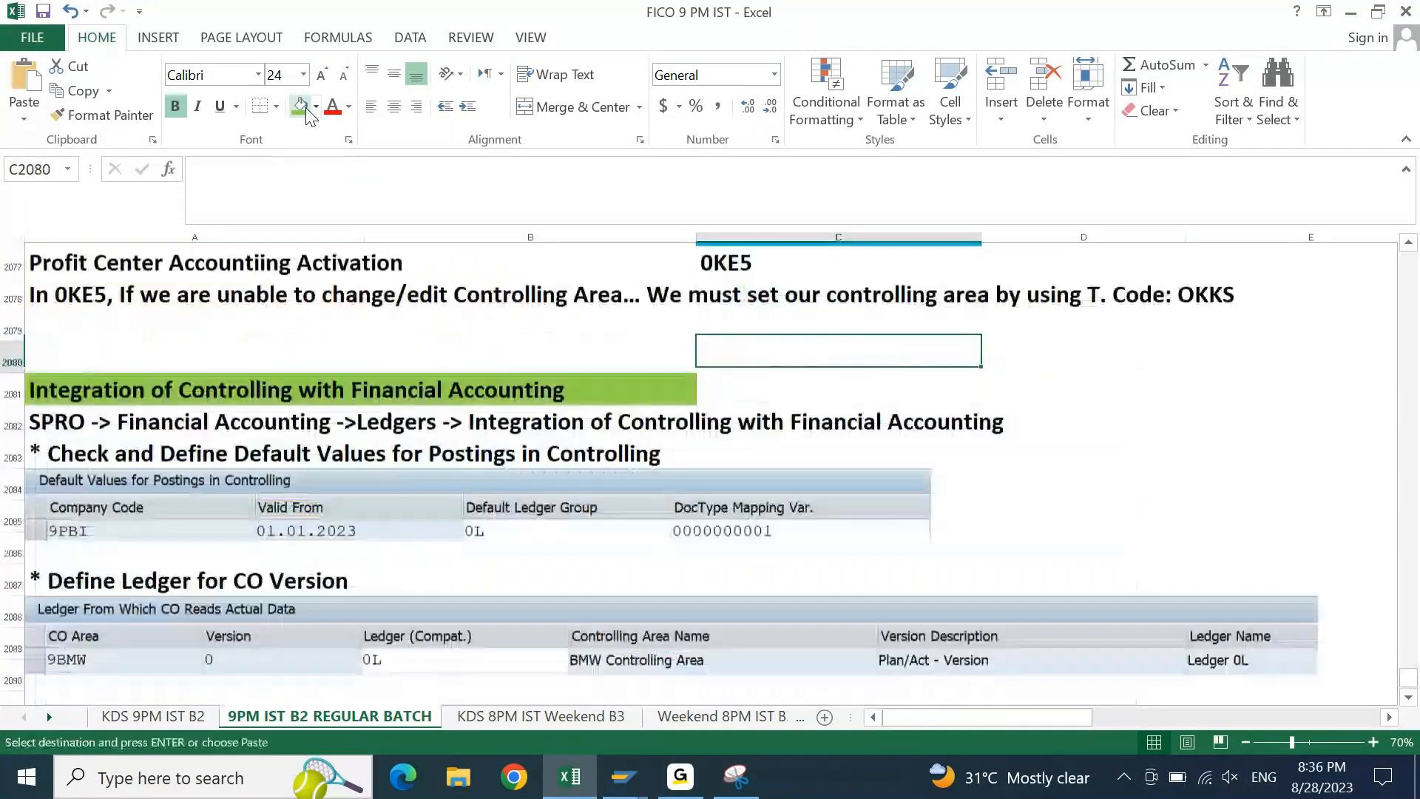
pyautogui.press('Left')
pyautogui.press('Left')
pyautogui.press('Up')
pyautogui.press('Up')
pyautogui.press('pageup')
pyautogui.press('Up')
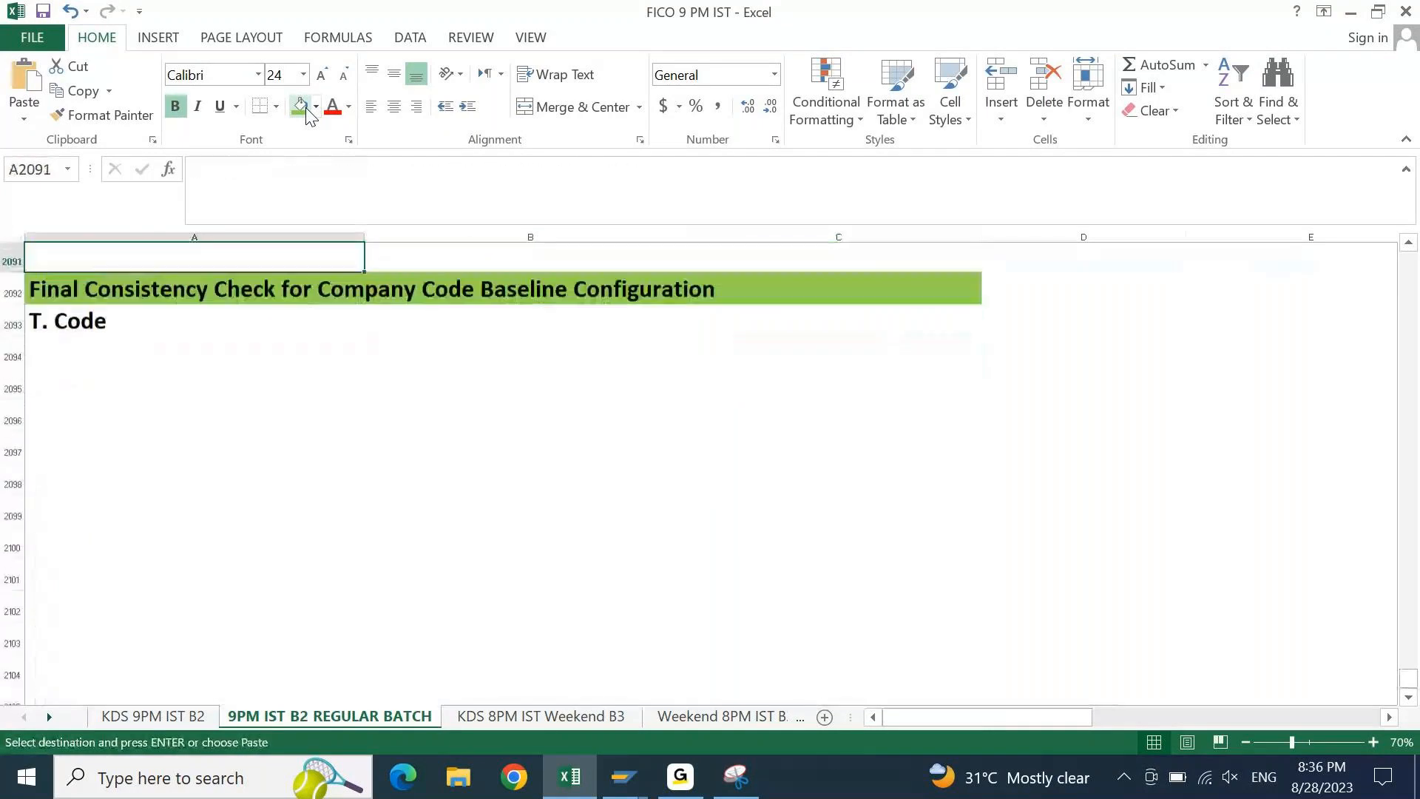
pyautogui.press('Down')
pyautogui.press('Down')
pyautogui.press('Right')
pyautogui.hotkey('ctrl', 'v')
pyautogui.press('Escape')
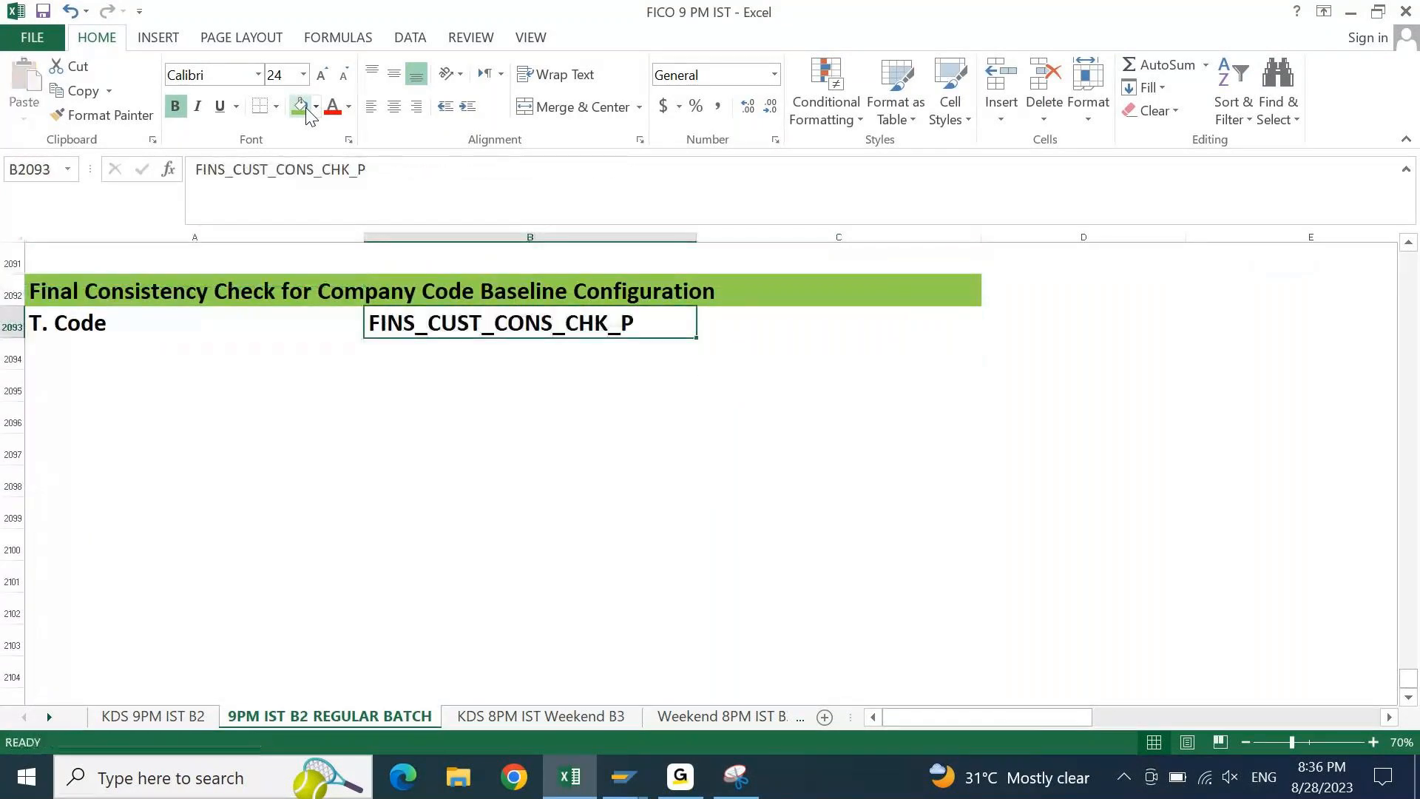
# Look at the FINSV_F4_LDBUKRS entries display among the open SAP windows and return to the Excel notes
pyautogui.press('Left')
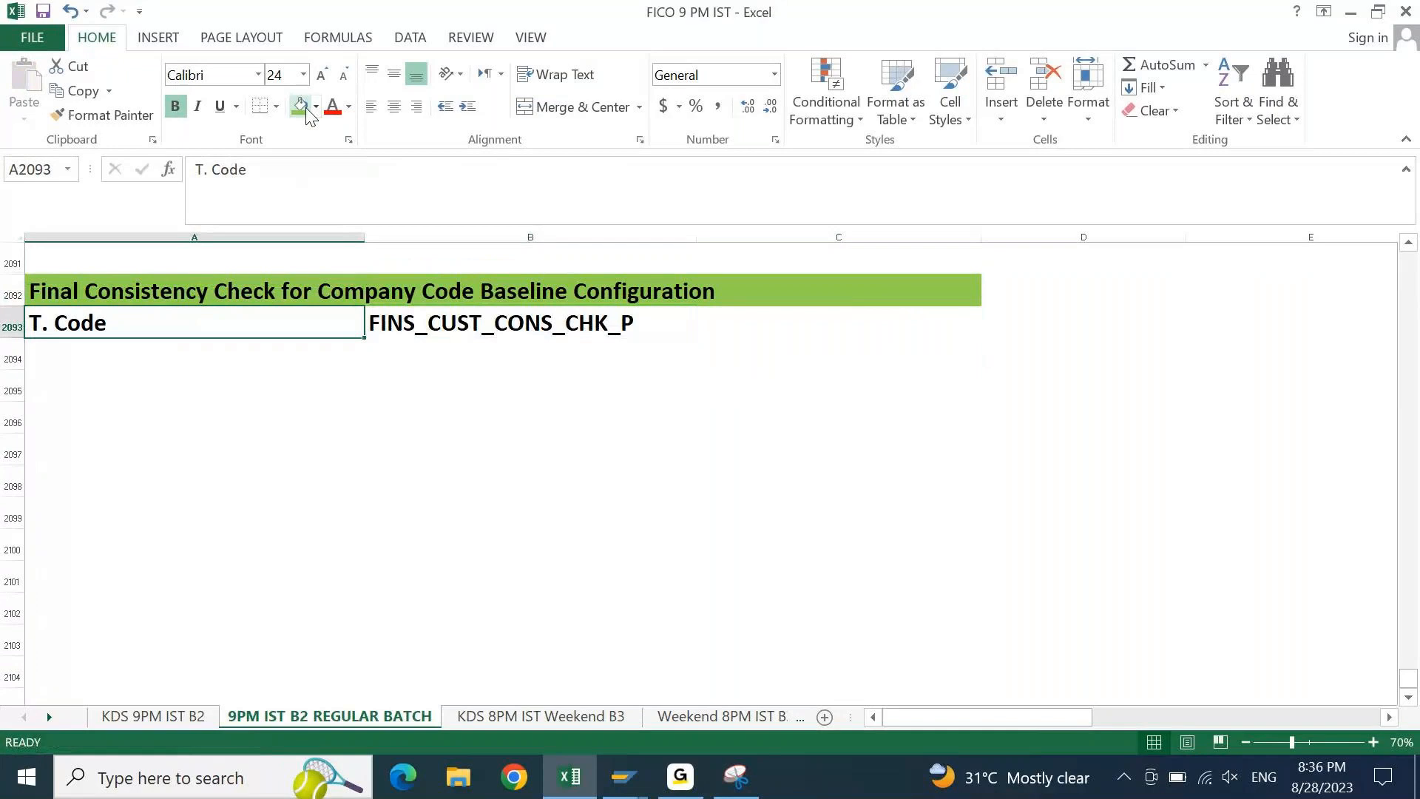
pyautogui.hotkey('alt', 'Tab')
pyautogui.hotkey('alt', 'Tab')
pyautogui.hotkey('alt', 'shift', 'Tab')
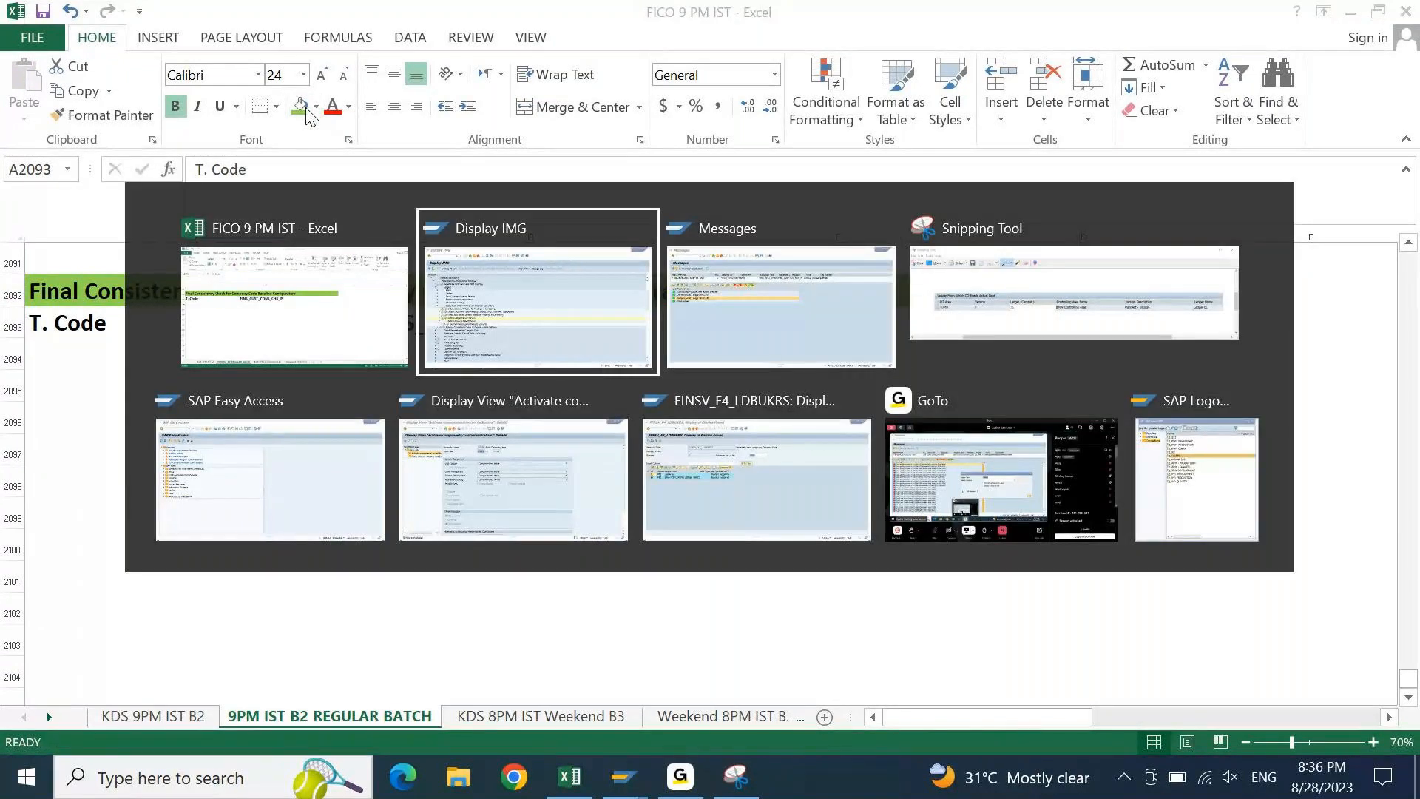
pyautogui.hotkey('alt', 'Tab')
pyautogui.hotkey('alt', 'Down')
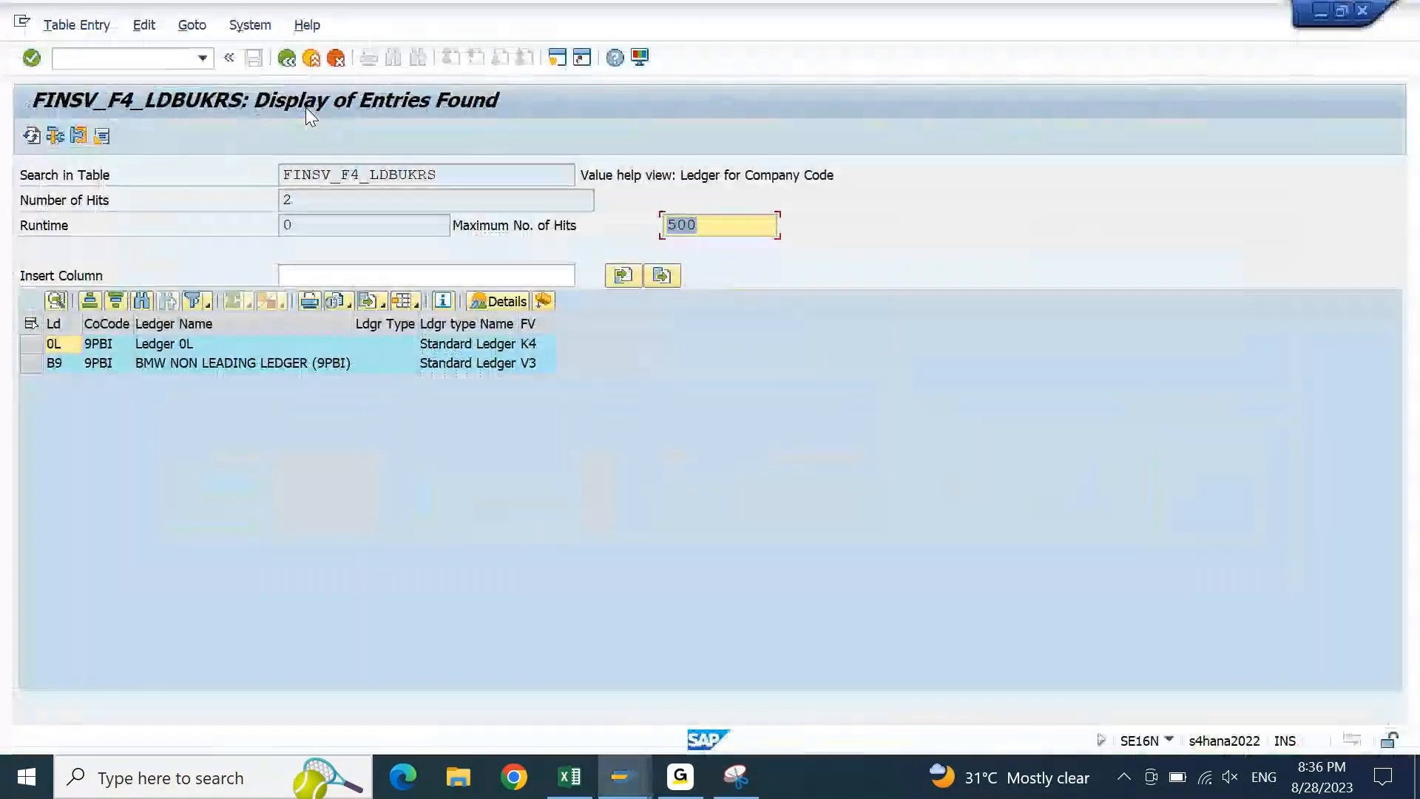
pyautogui.hotkey('alt', 'Tab')
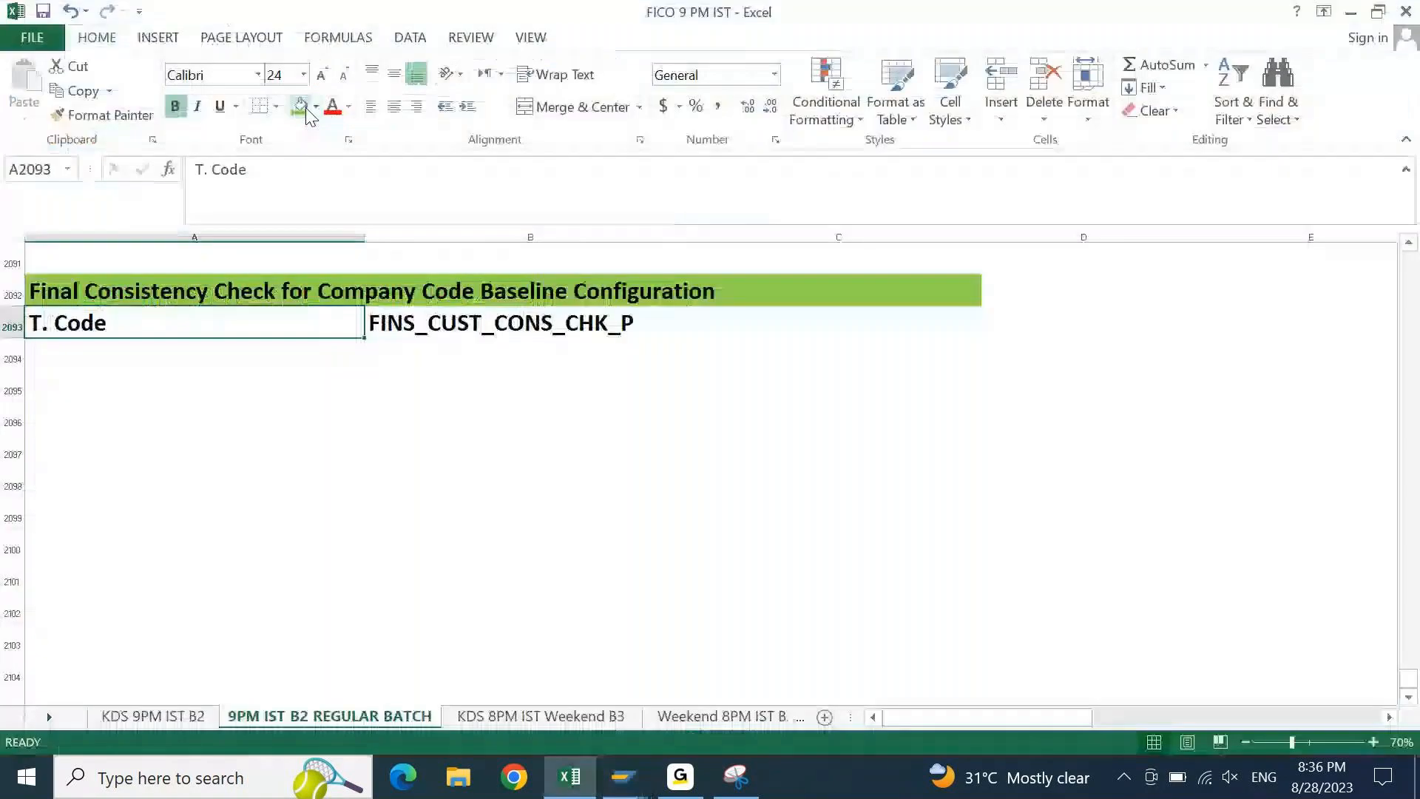
# Review the notes above the final consistency check section, including the 8/28/2023 transaction codes
pyautogui.press('pageup')
pyautogui.press('pageup')
pyautogui.press('pageup')
pyautogui.press('pageup')
pyautogui.press('pageup')
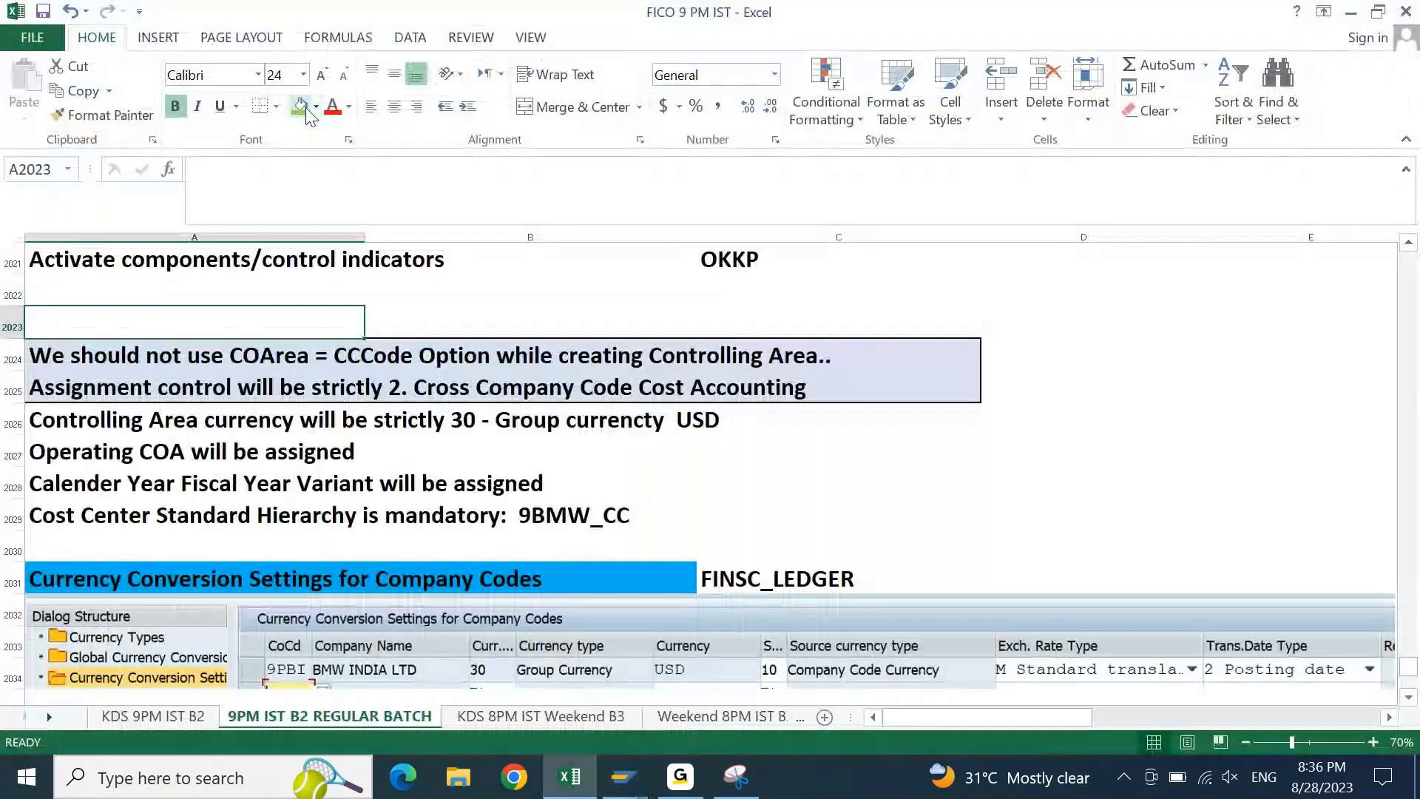
pyautogui.press('pagedown')
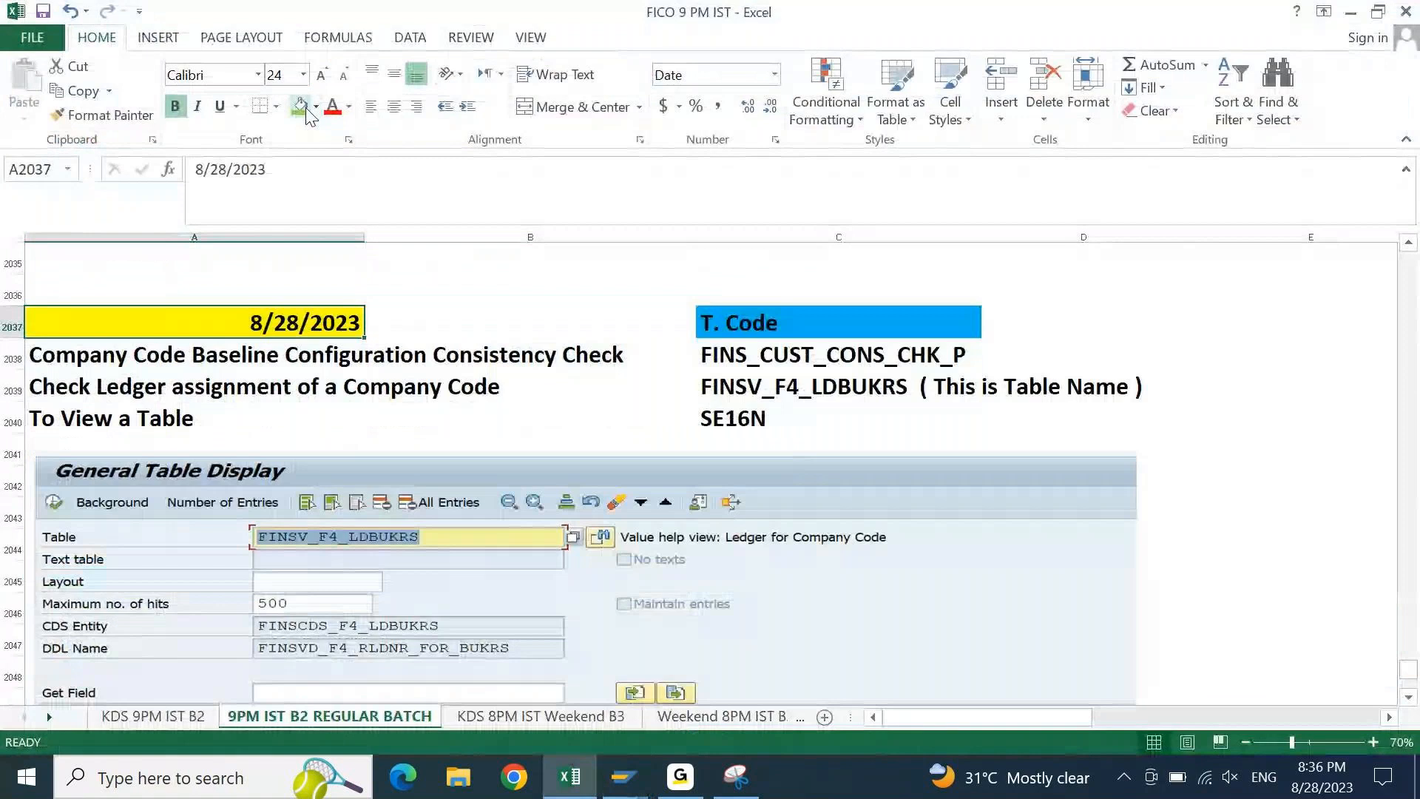
pyautogui.press('pagedown')
pyautogui.press('pagedown')
pyautogui.press('pagedown')
pyautogui.press('pagedown')
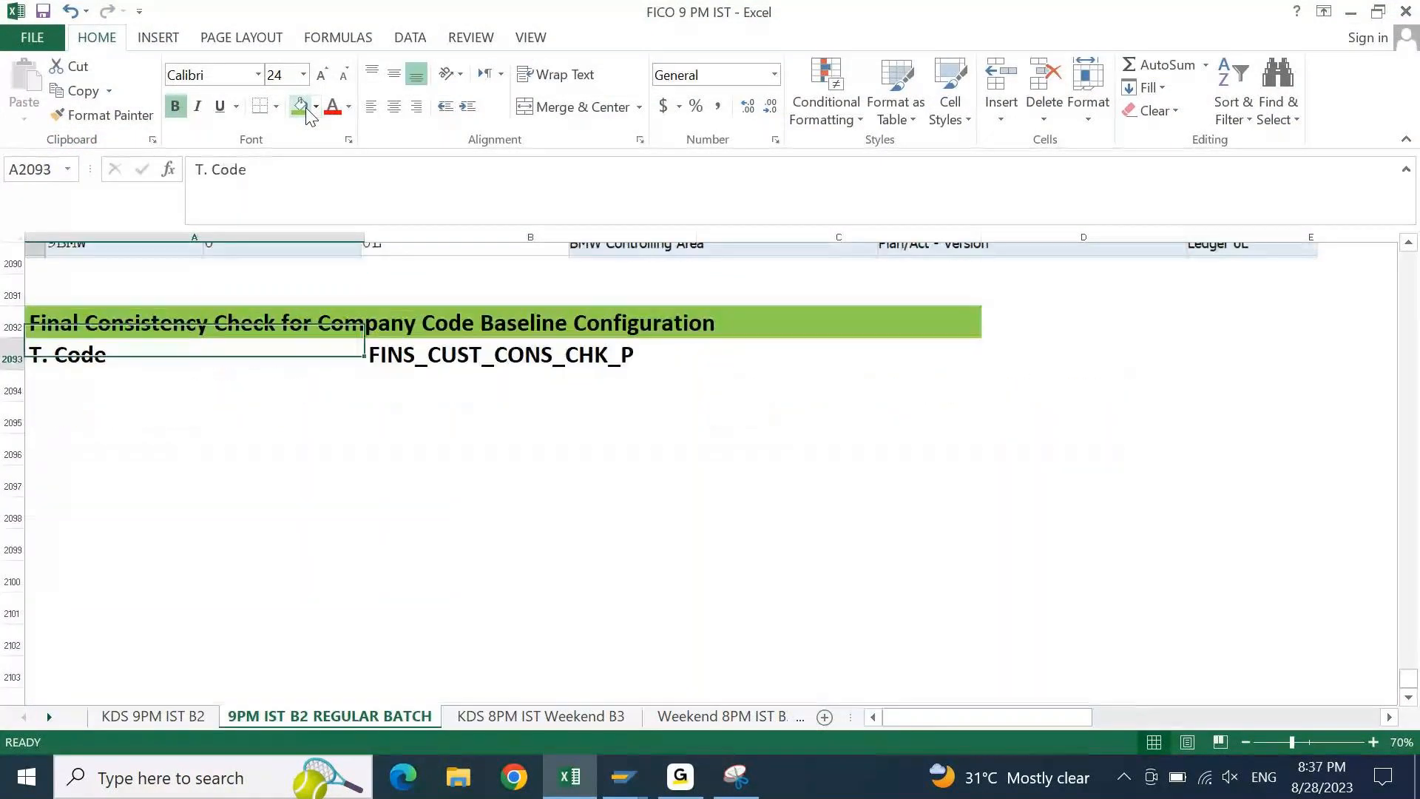
# Switch to SAP and capture the Run Customizing Check for Specific Company Code and Ledger screen with the Snipping Tool
pyautogui.hotkey('alt', 'Tab')
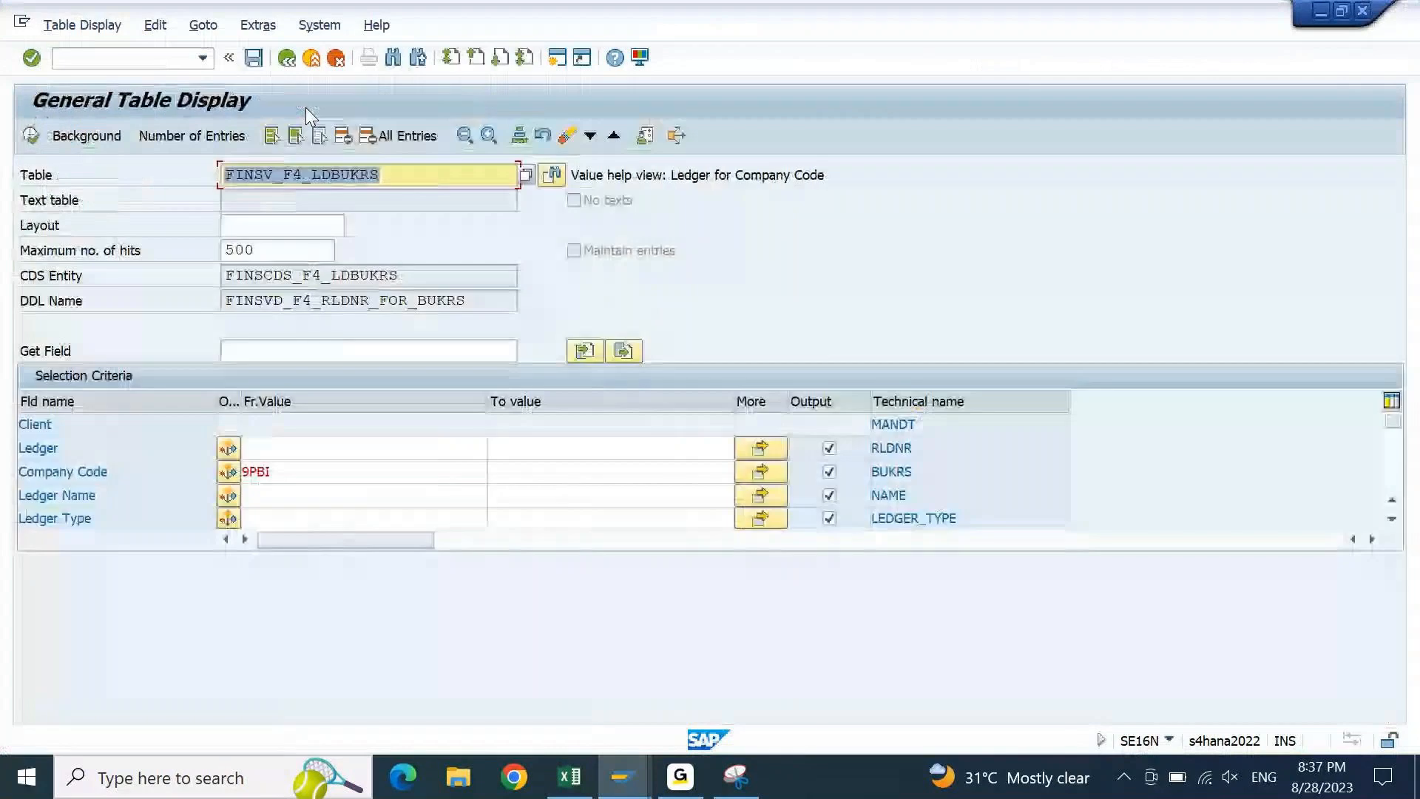
pyautogui.hotkey('alt', 'Tab')
pyautogui.hotkey('alt', 'Tab')
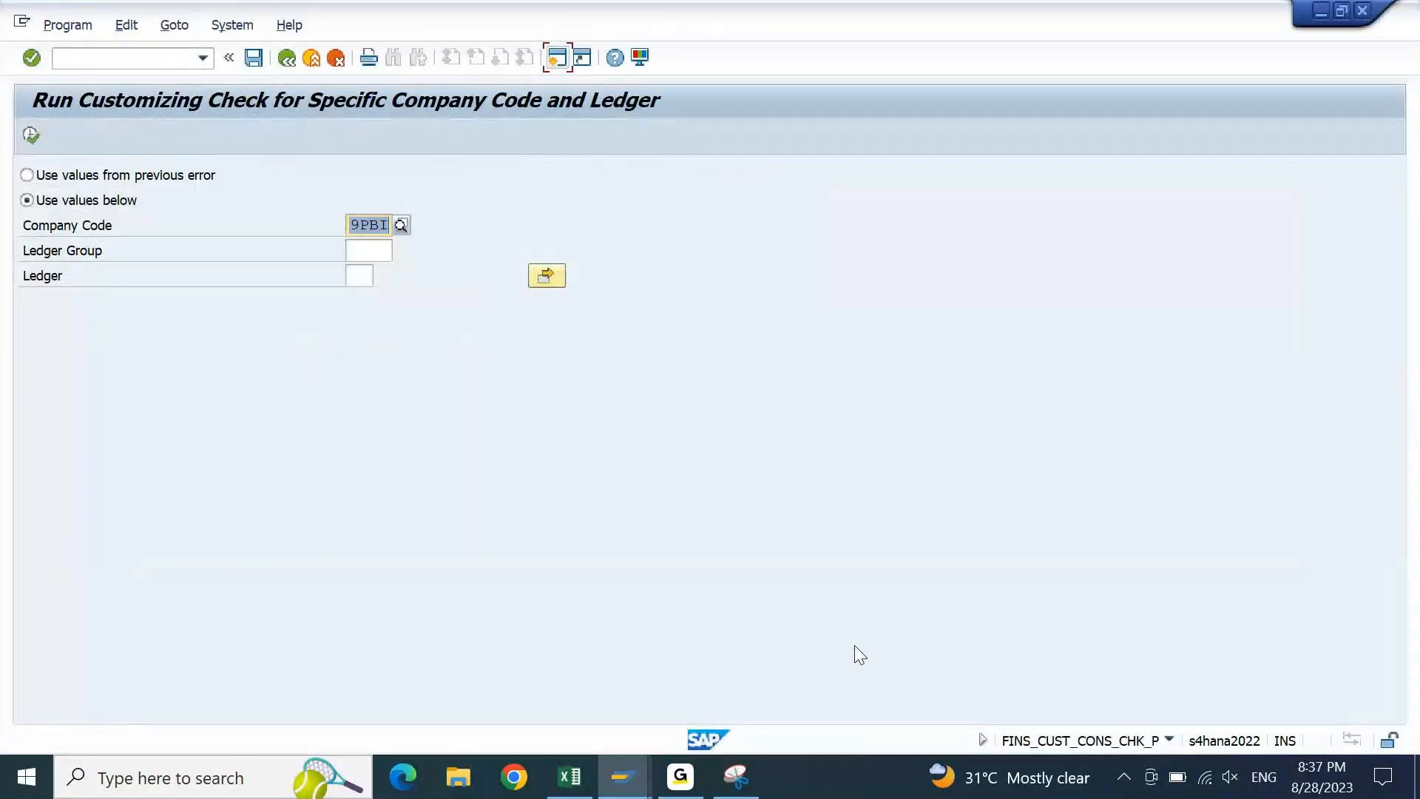
pyautogui.click(736, 776)
pyautogui.click(24, 76)
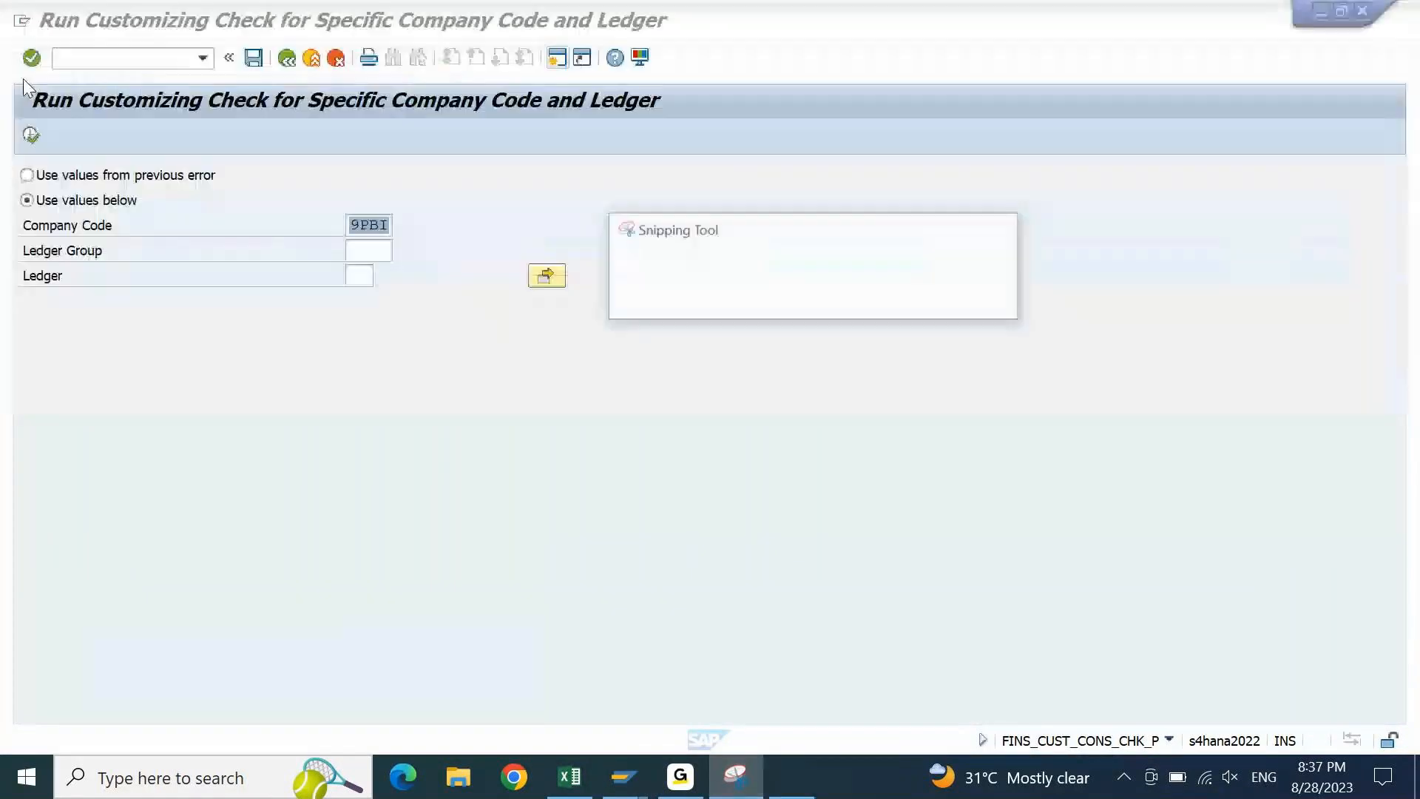
pyautogui.moveTo(8, 79); pyautogui.dragTo(713, 316)
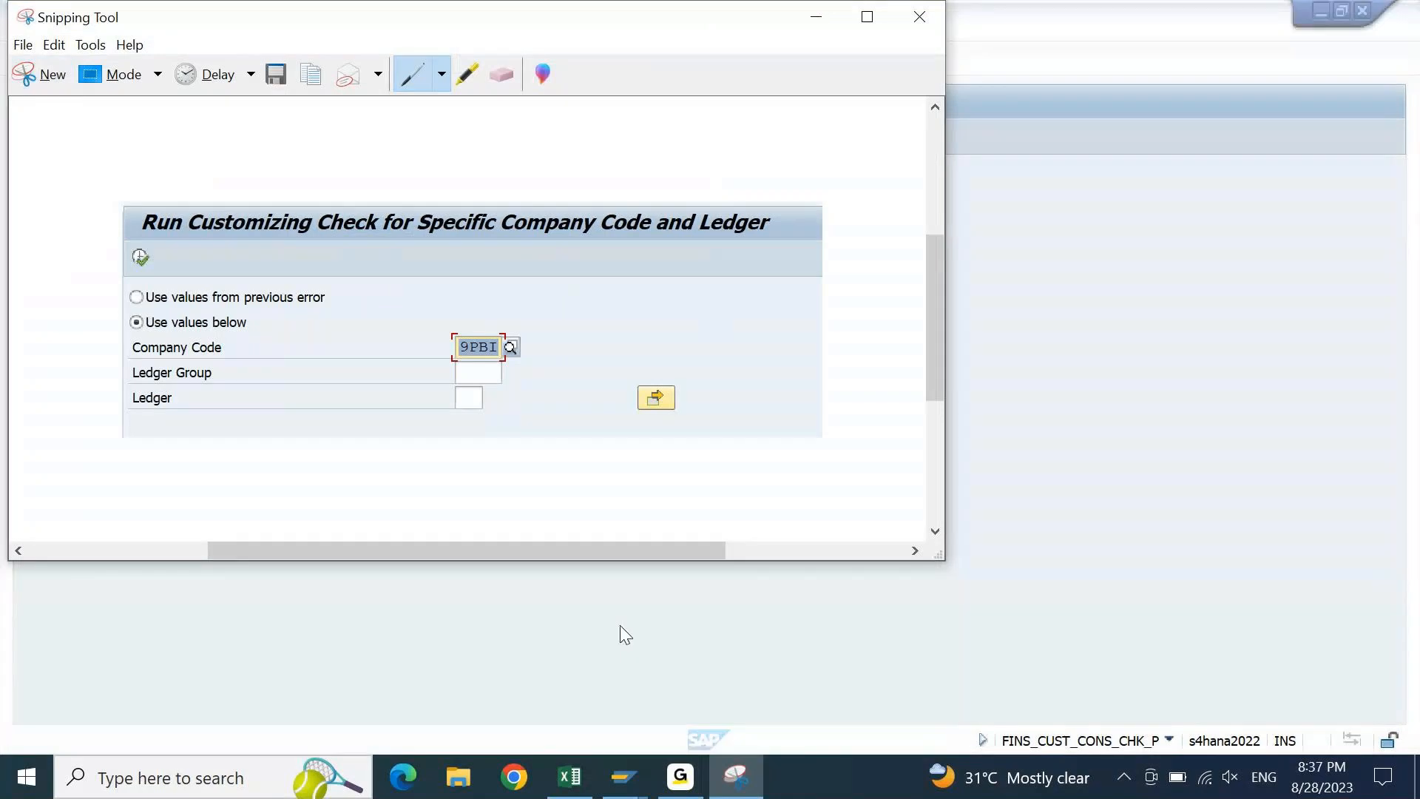
# Paste the customizing check screenshot into the Excel notes below the T. Code row and shift it slightly away from the sheet edge
pyautogui.click(570, 775)
pyautogui.hotkey('ctrl', 'v')
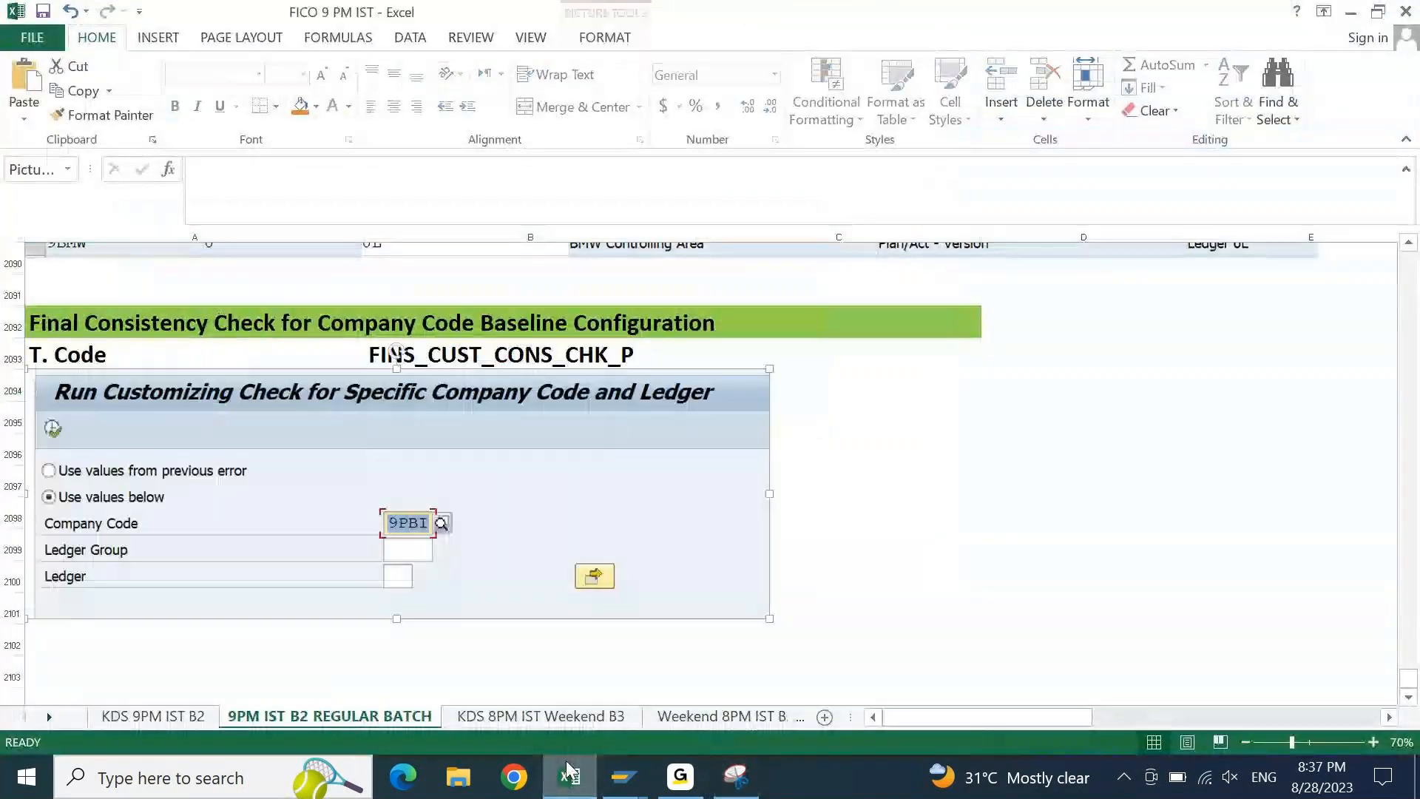
pyautogui.moveTo(516, 407); pyautogui.dragTo(521, 407)
pyautogui.click(881, 431)
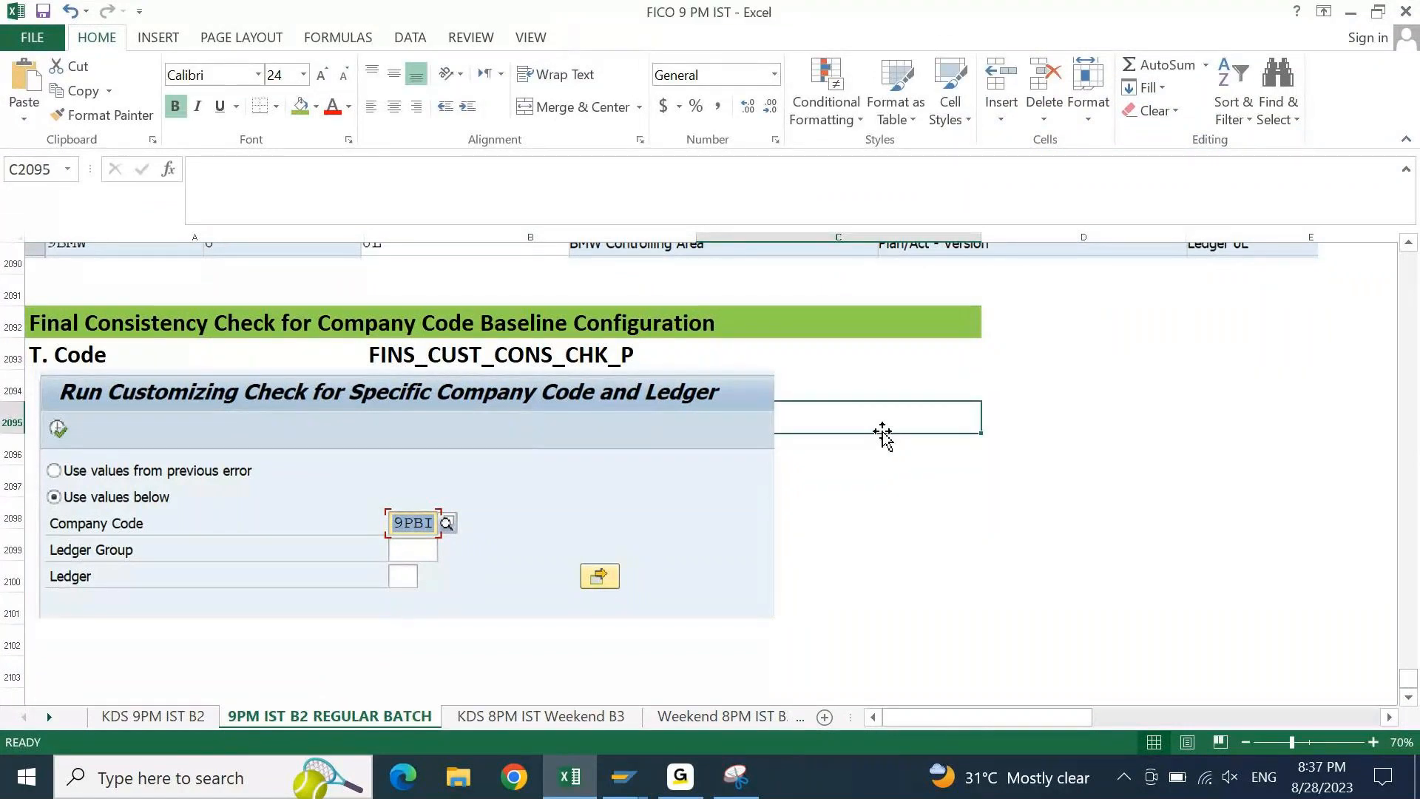
# Enter the instruction "Click on Execute or F8" in cell A2102 below the customizing check screenshot
pyautogui.press('Down')
pyautogui.press('Down')
pyautogui.press('Down')
pyautogui.press('Down')
pyautogui.press('Down')
pyautogui.press('Down')
pyautogui.press('Down')
pyautogui.press('Down')
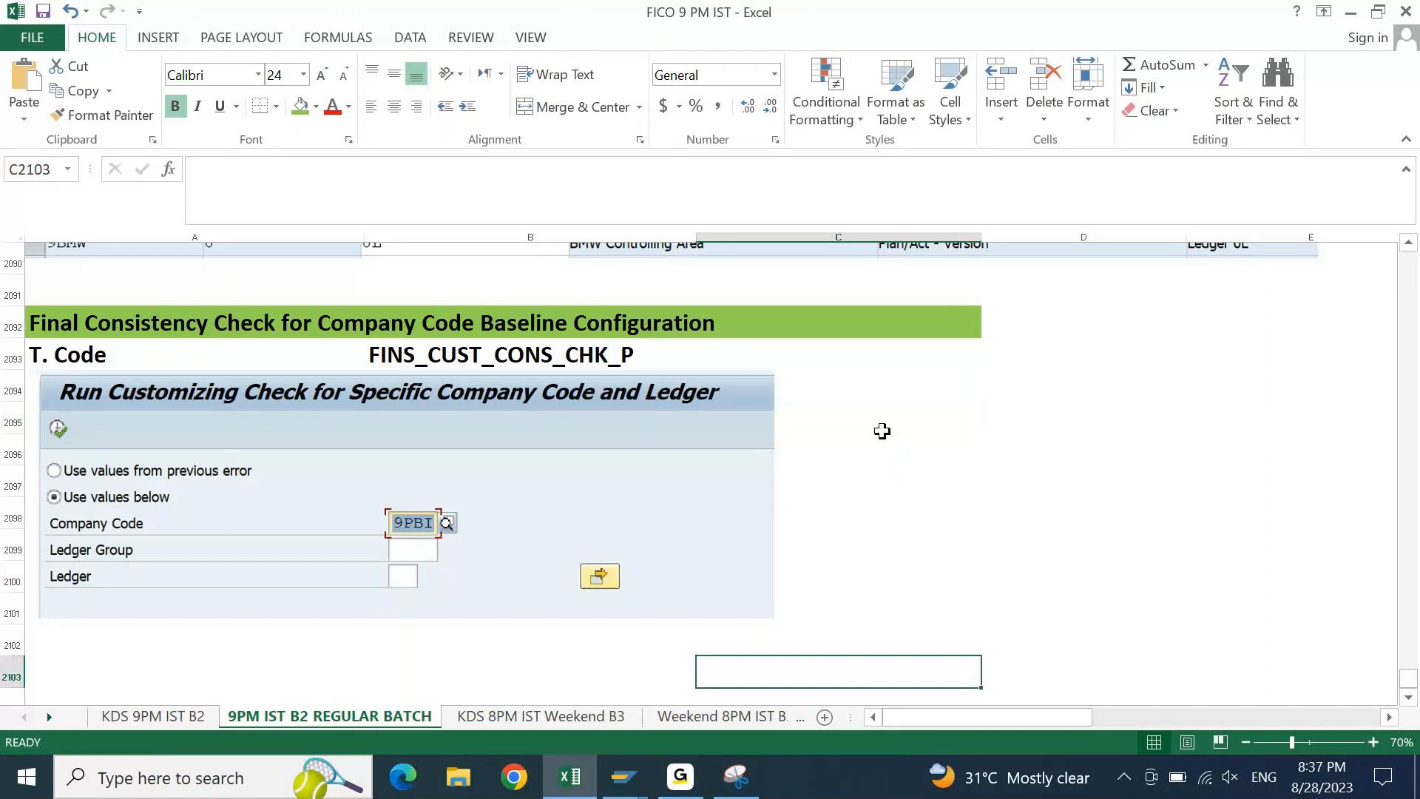
pyautogui.press('Up')
pyautogui.press('Left')
pyautogui.press('Left')
pyautogui.write('CLick on Exe')
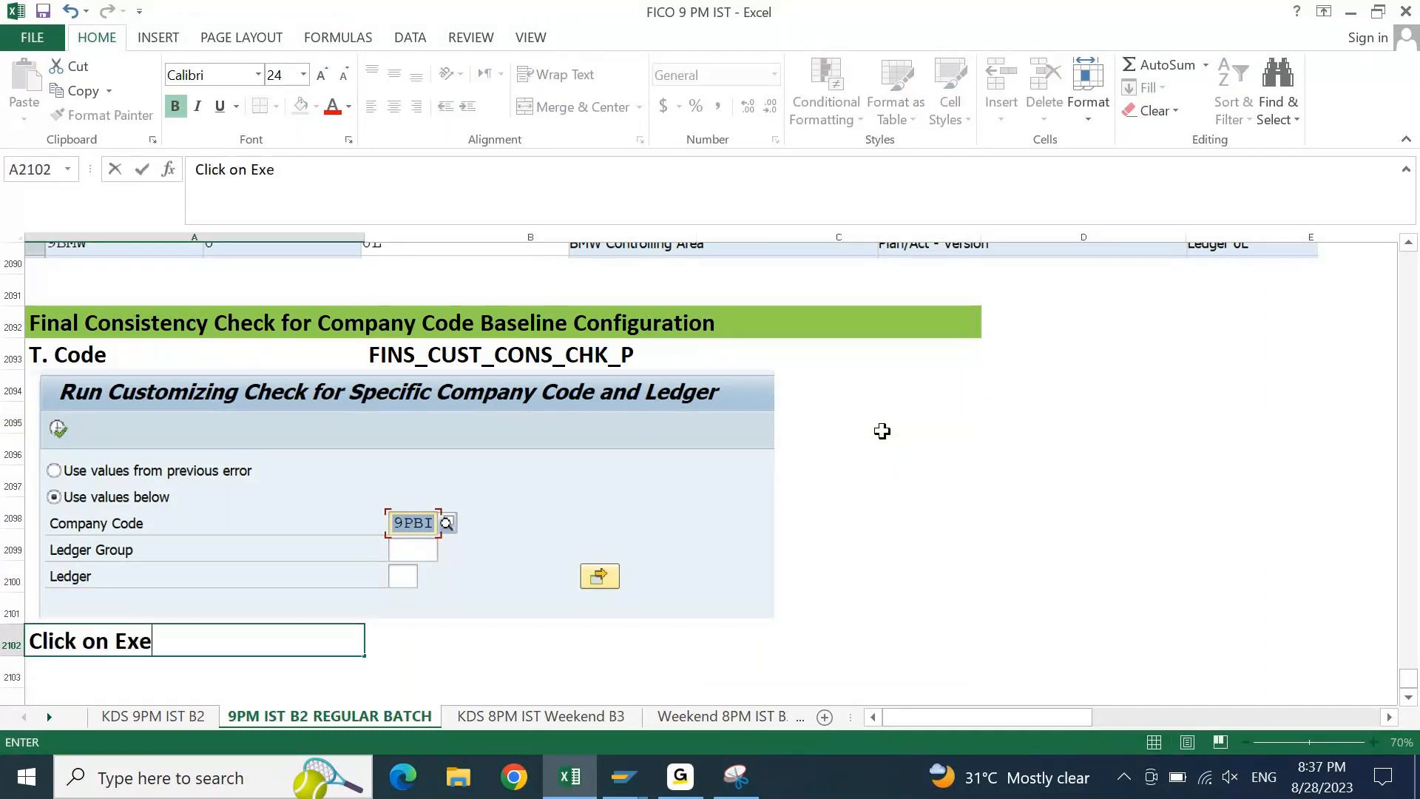
pyautogui.write('cute or F7')
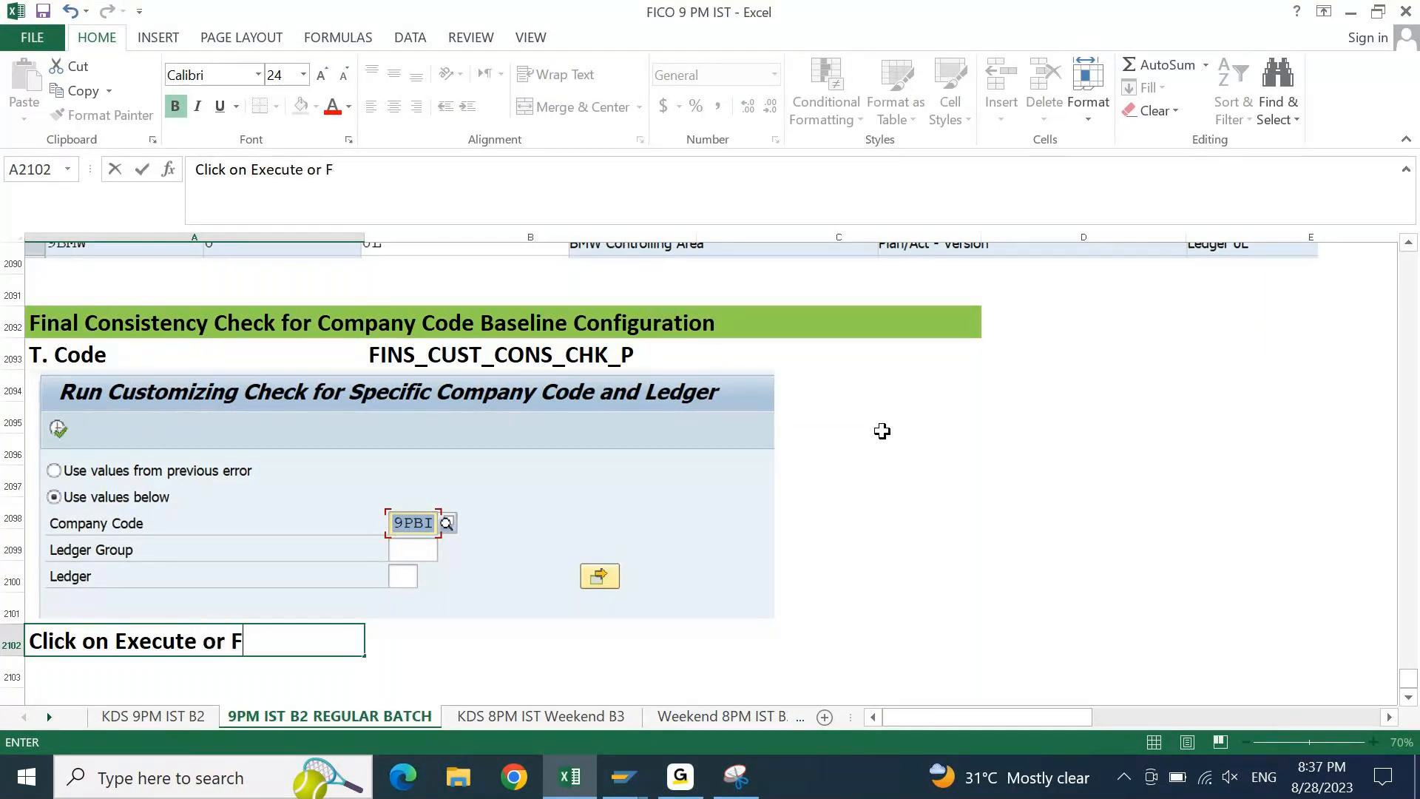
pyautogui.press('BackSpace')
pyautogui.write('8')
pyautogui.press('Return')
pyautogui.press('Return')
pyautogui.press('Return')
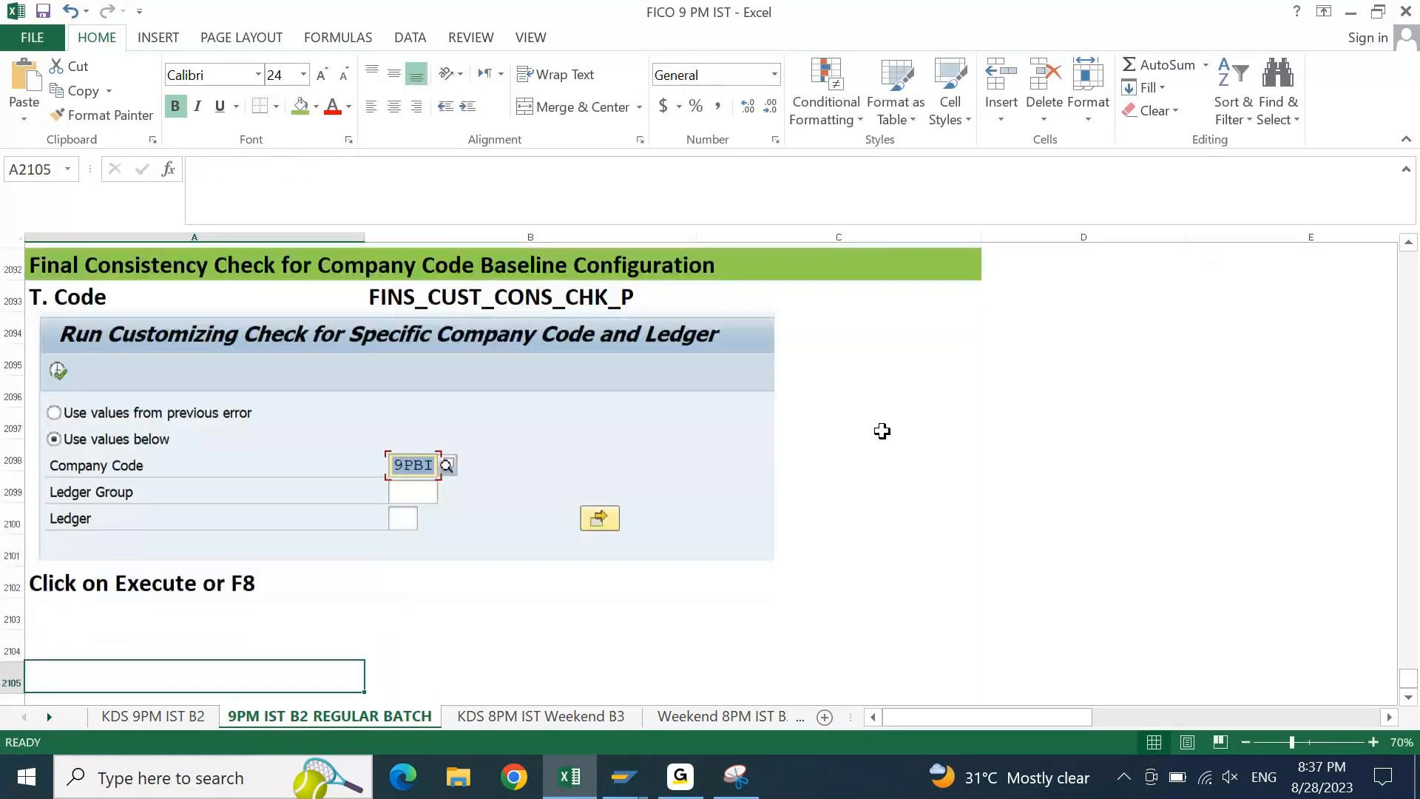
pyautogui.press('Return')
pyautogui.press('Return')
# Switch to SAP, run the customizing check for company code 9PBI and slightly enlarge the log header area above the messages
pyautogui.hotkey('alt', 'Tab')
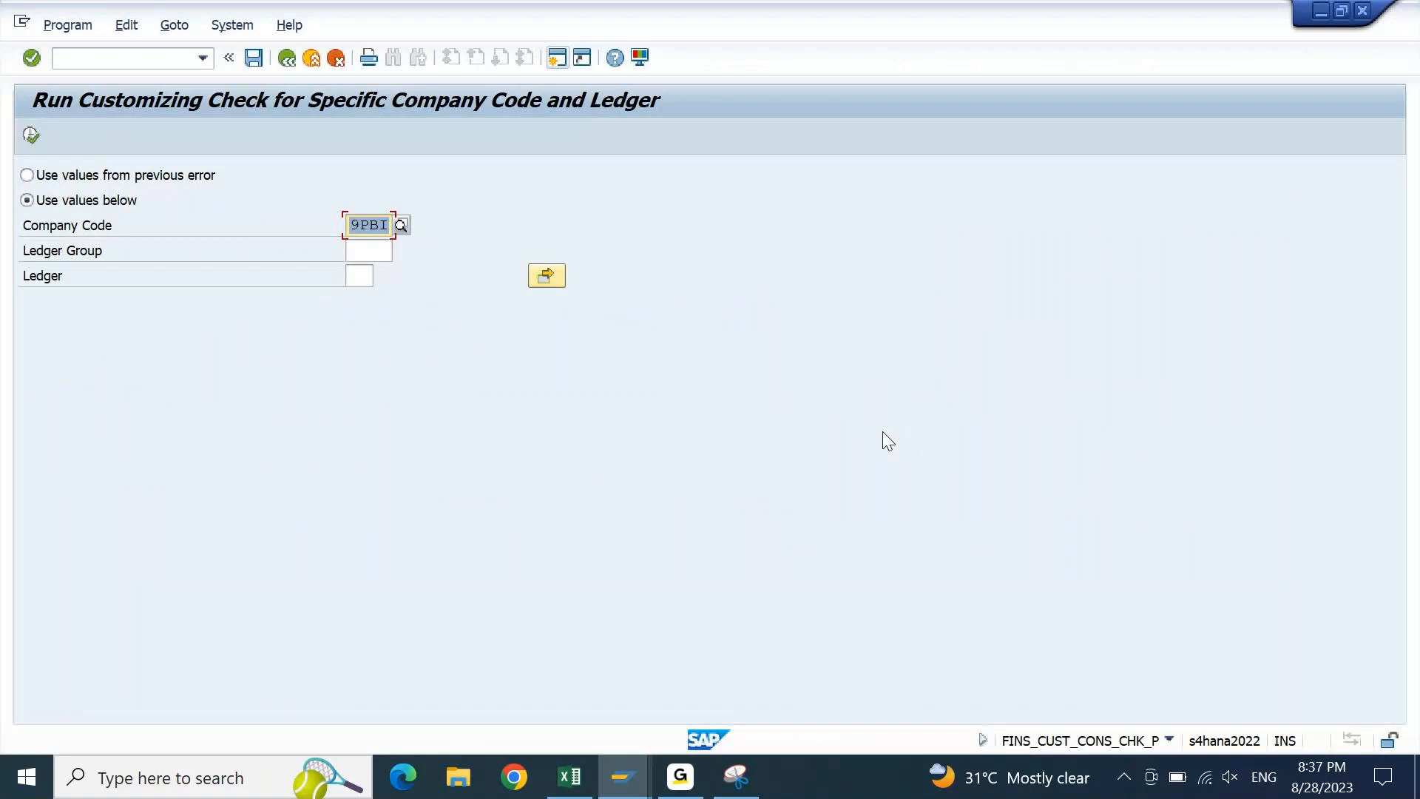
pyautogui.press('F8')
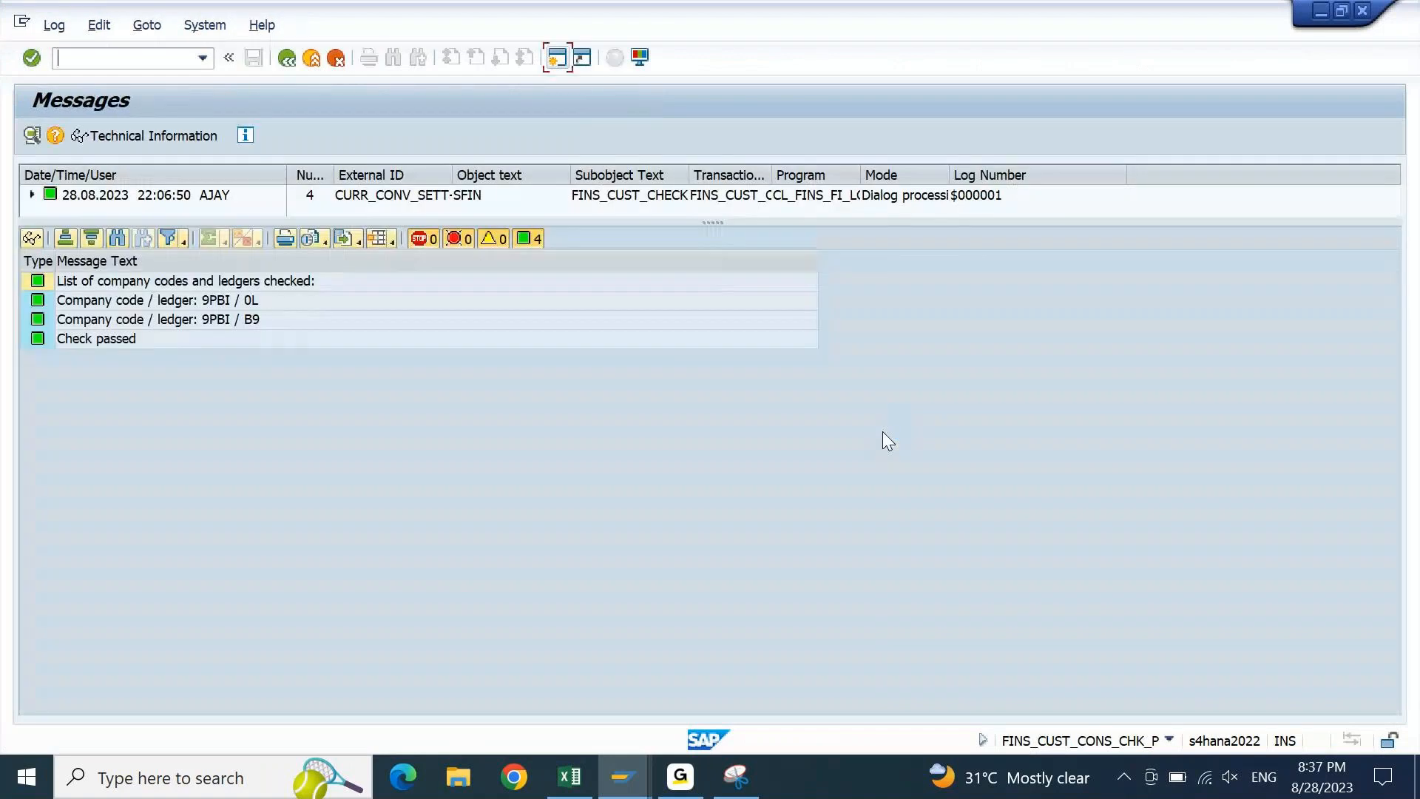
pyautogui.click(771, 771)
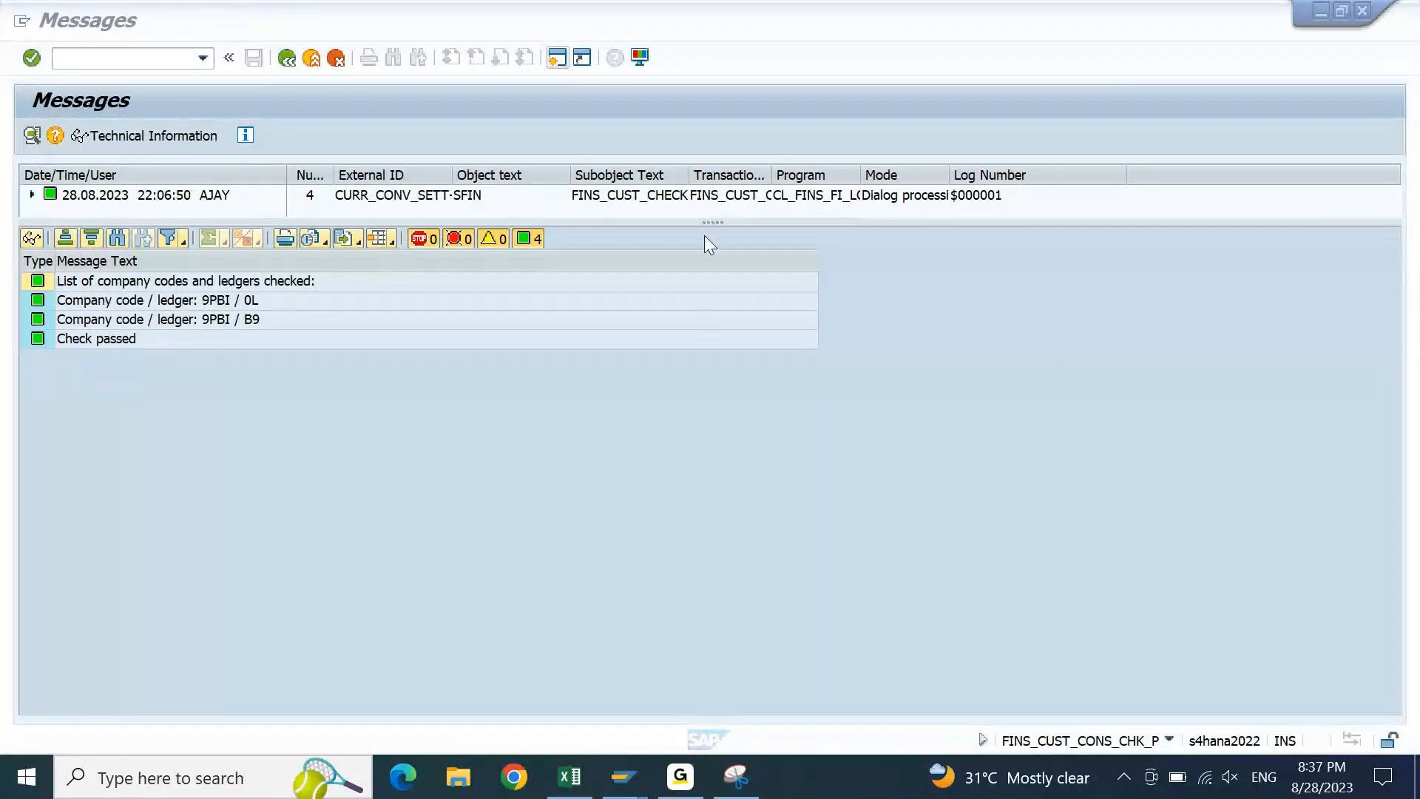
pyautogui.moveTo(704, 236); pyautogui.dragTo(708, 235)
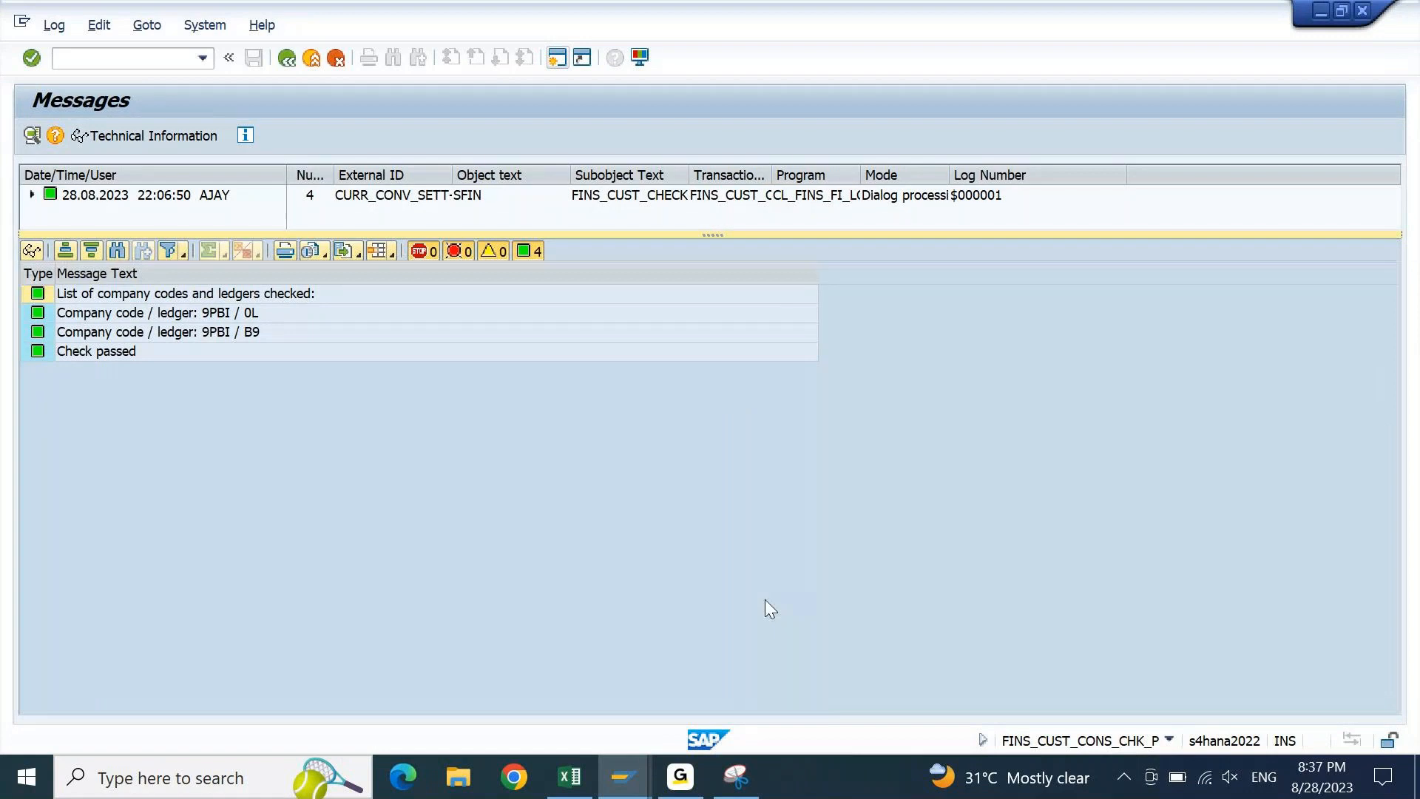
# Capture the Messages results with the Snipping Tool and paste them into the Excel notes below "Click on Execute or F8"
pyautogui.click(744, 776)
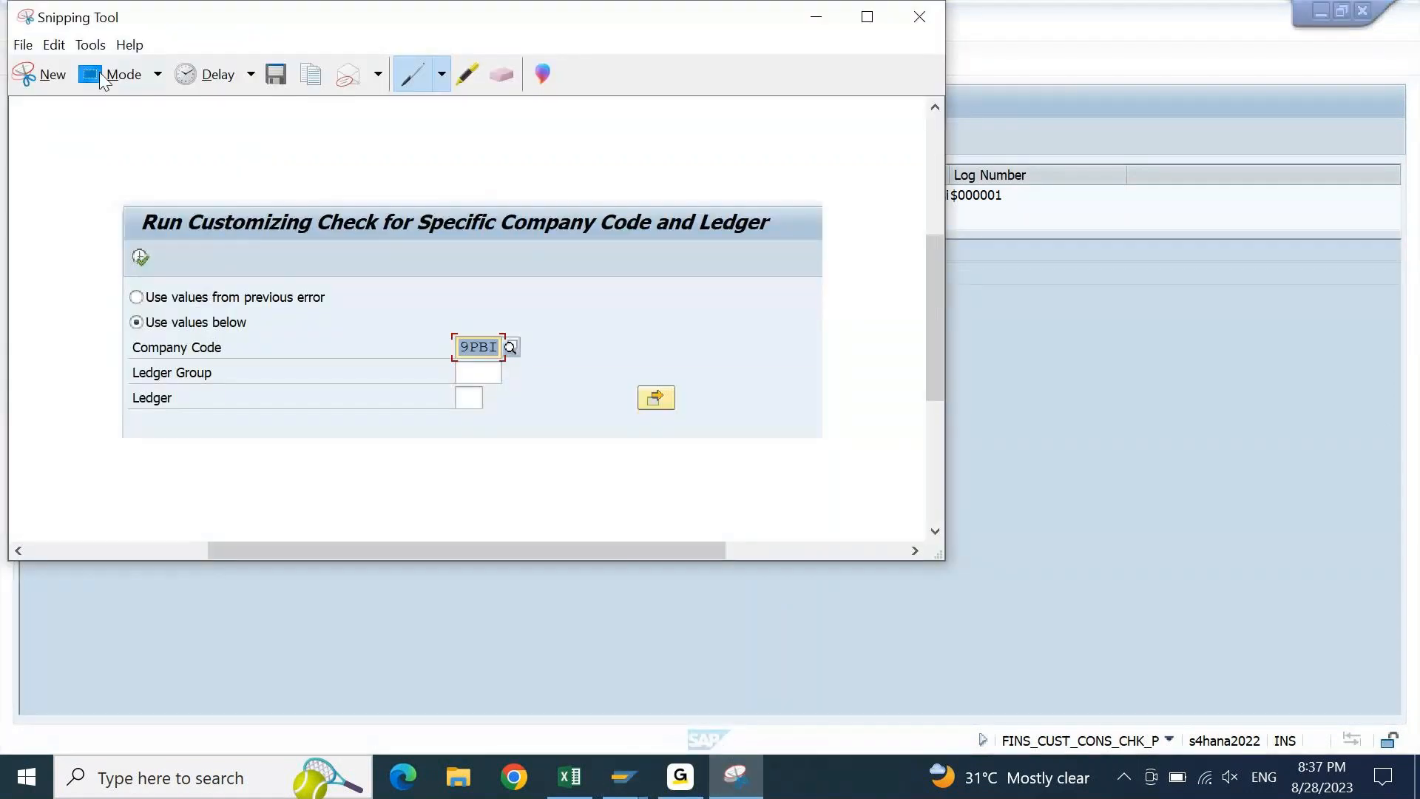
pyautogui.click(102, 80)
pyautogui.moveTo(11, 80); pyautogui.dragTo(1039, 375)
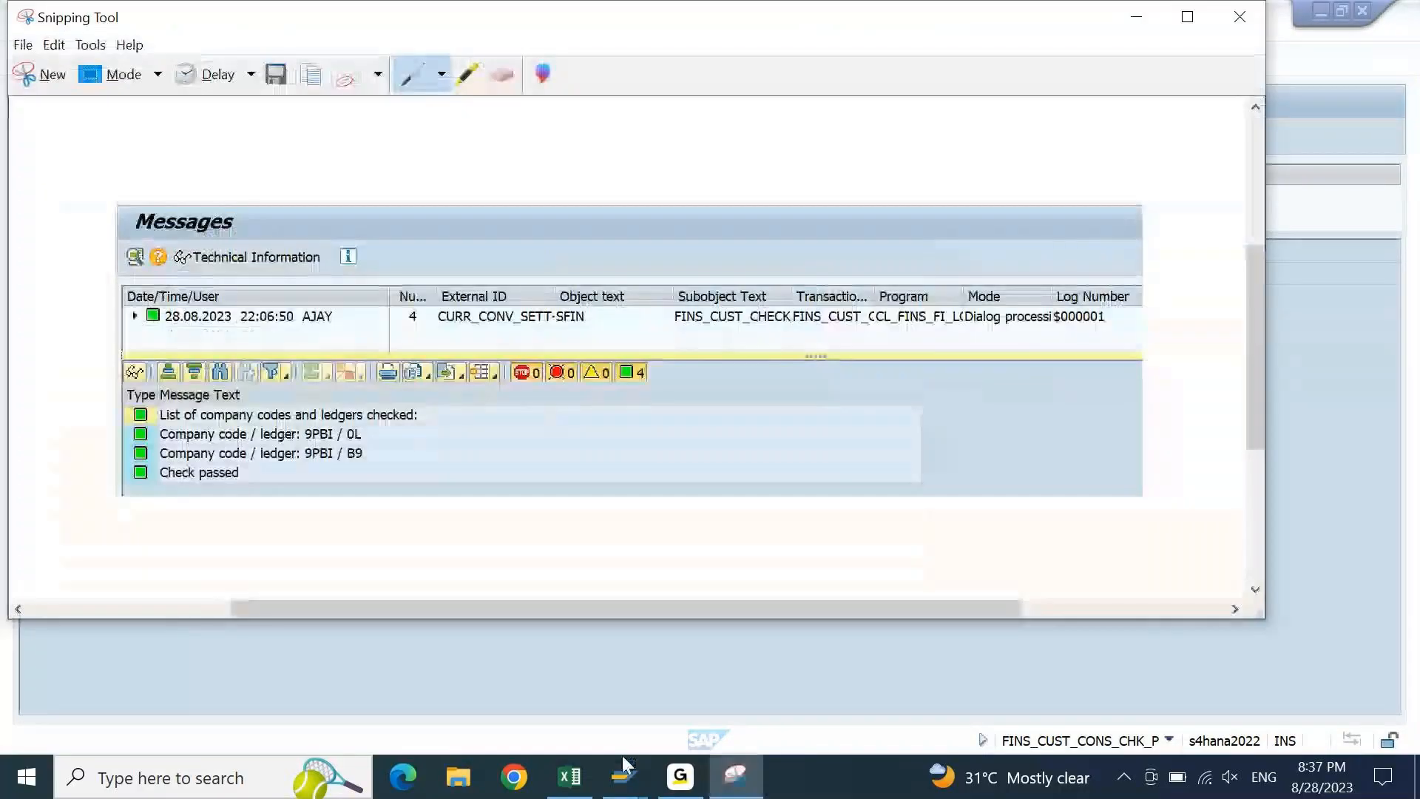
pyautogui.click(583, 782)
pyautogui.hotkey('ctrl', 'v')
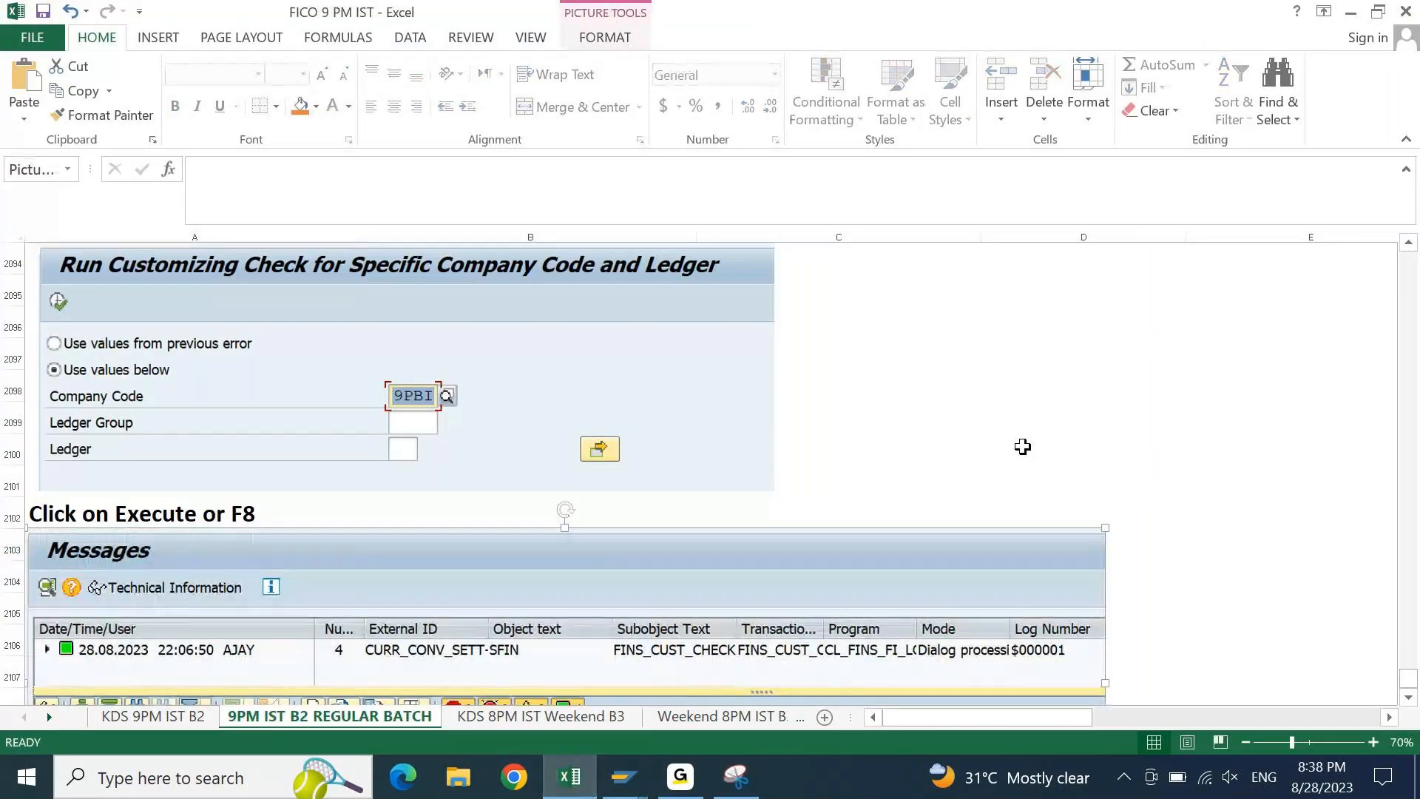
# Enter the note "Make Sure, Our Company code Check Passed.. Without any Errors...." in cell A2114 below the Messages screenshot
pyautogui.click(1040, 442)
pyautogui.press('Down')
pyautogui.press('Down')
pyautogui.press('Down')
pyautogui.press('Down')
pyautogui.press('Down')
pyautogui.press('Down')
pyautogui.press('Down')
pyautogui.press('Down')
pyautogui.press('Down')
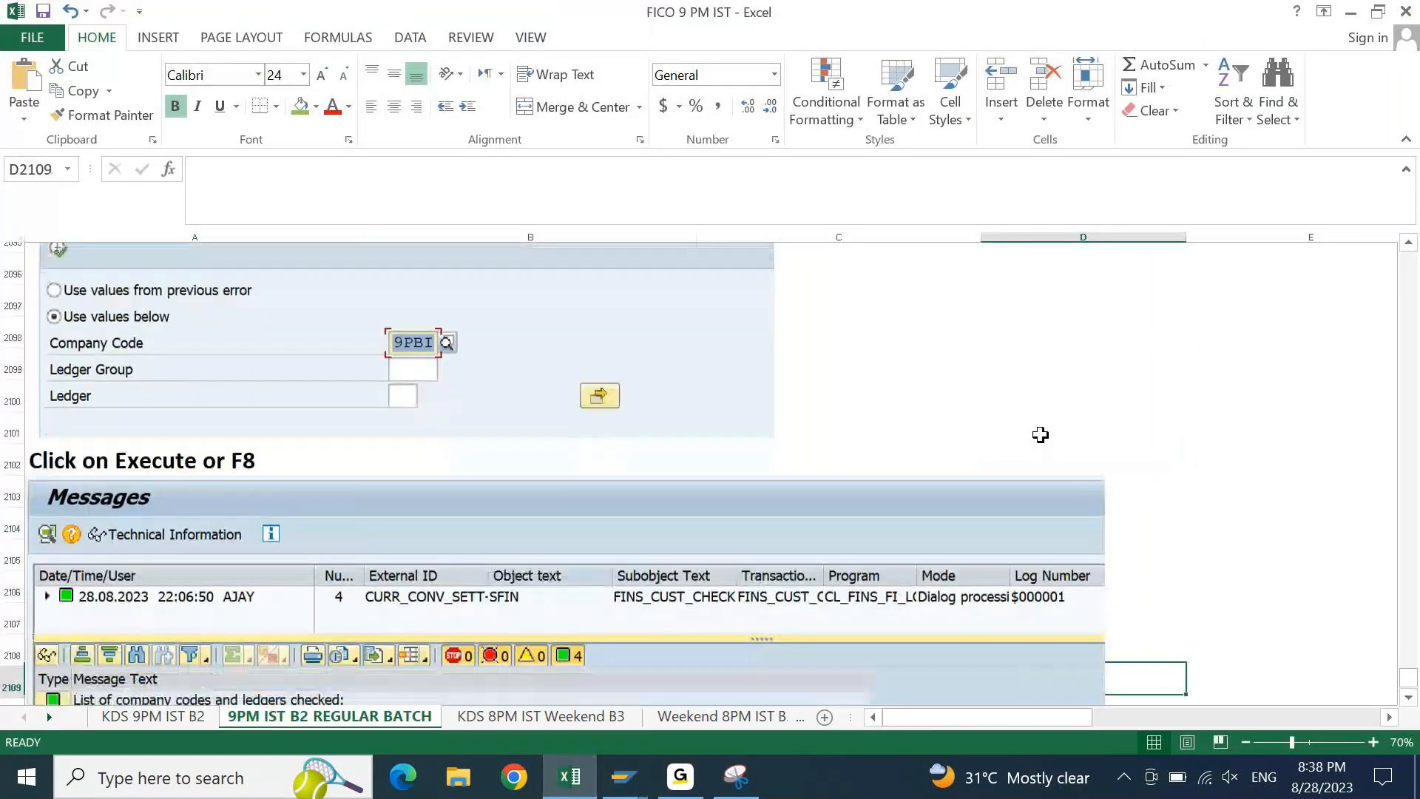
pyautogui.press('Down')
pyautogui.press('Down')
pyautogui.press('Down')
pyautogui.press('Down')
pyautogui.press('Down')
pyautogui.press('Left')
pyautogui.press('Left')
pyautogui.press('Left')
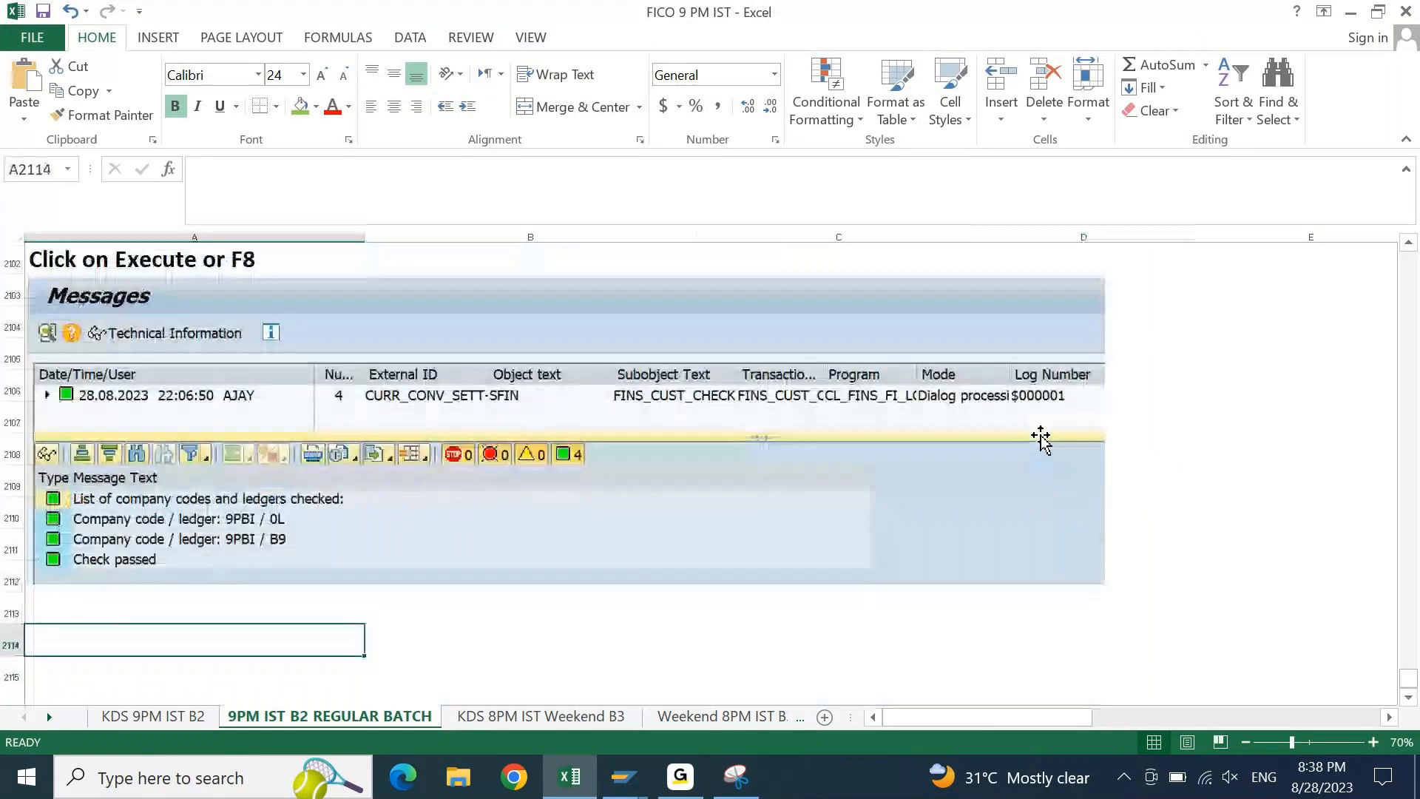
pyautogui.write('Make Sur')
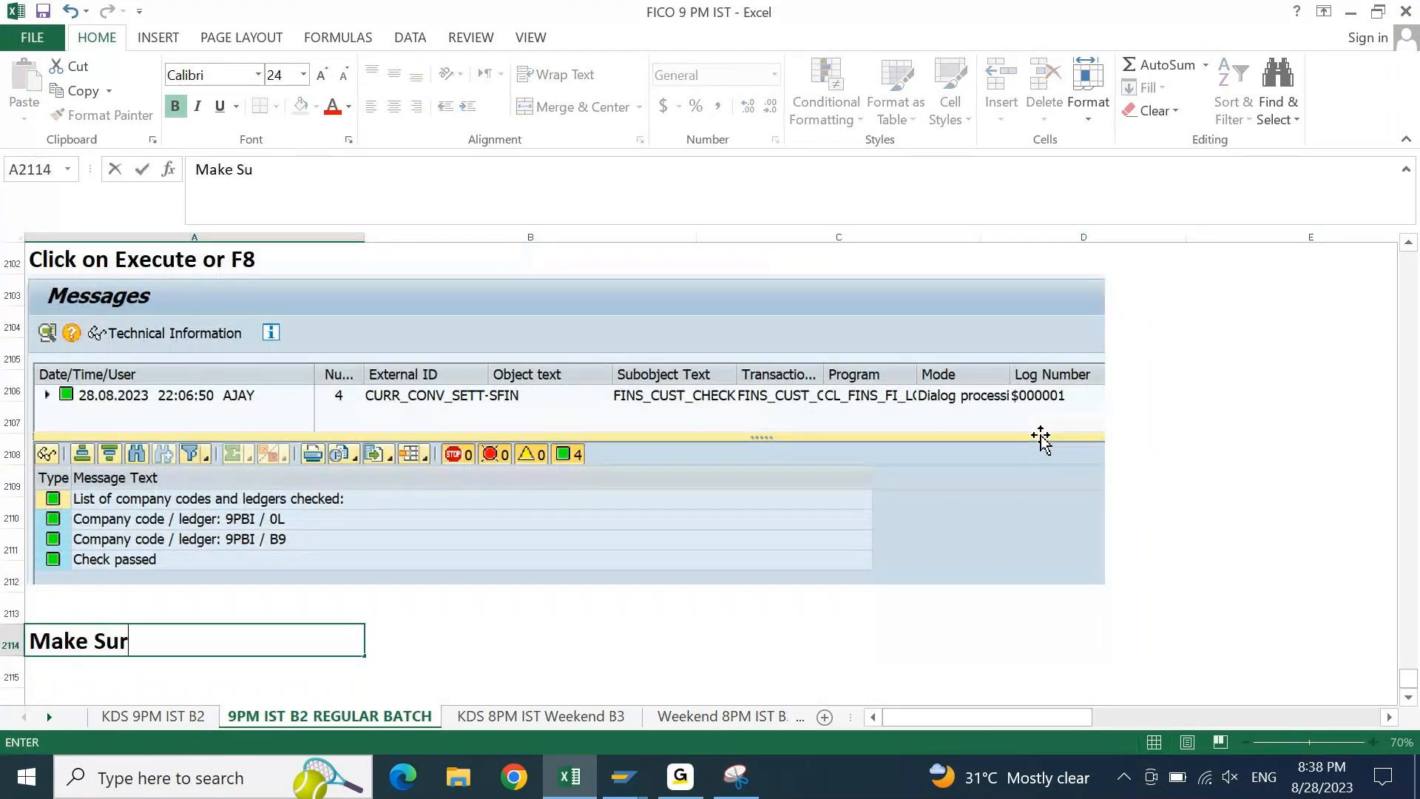
pyautogui.write('e, OUr')
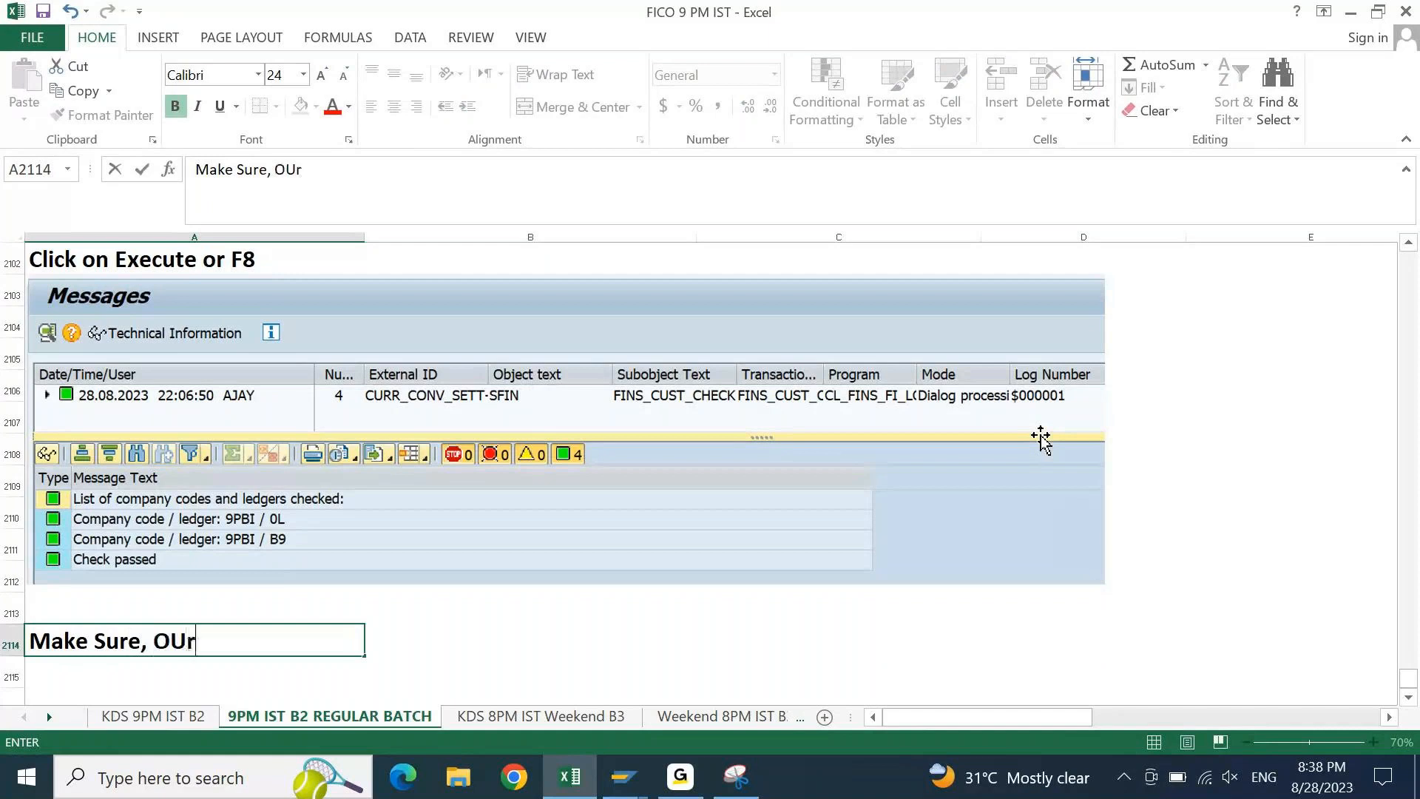
pyautogui.write(' Comp')
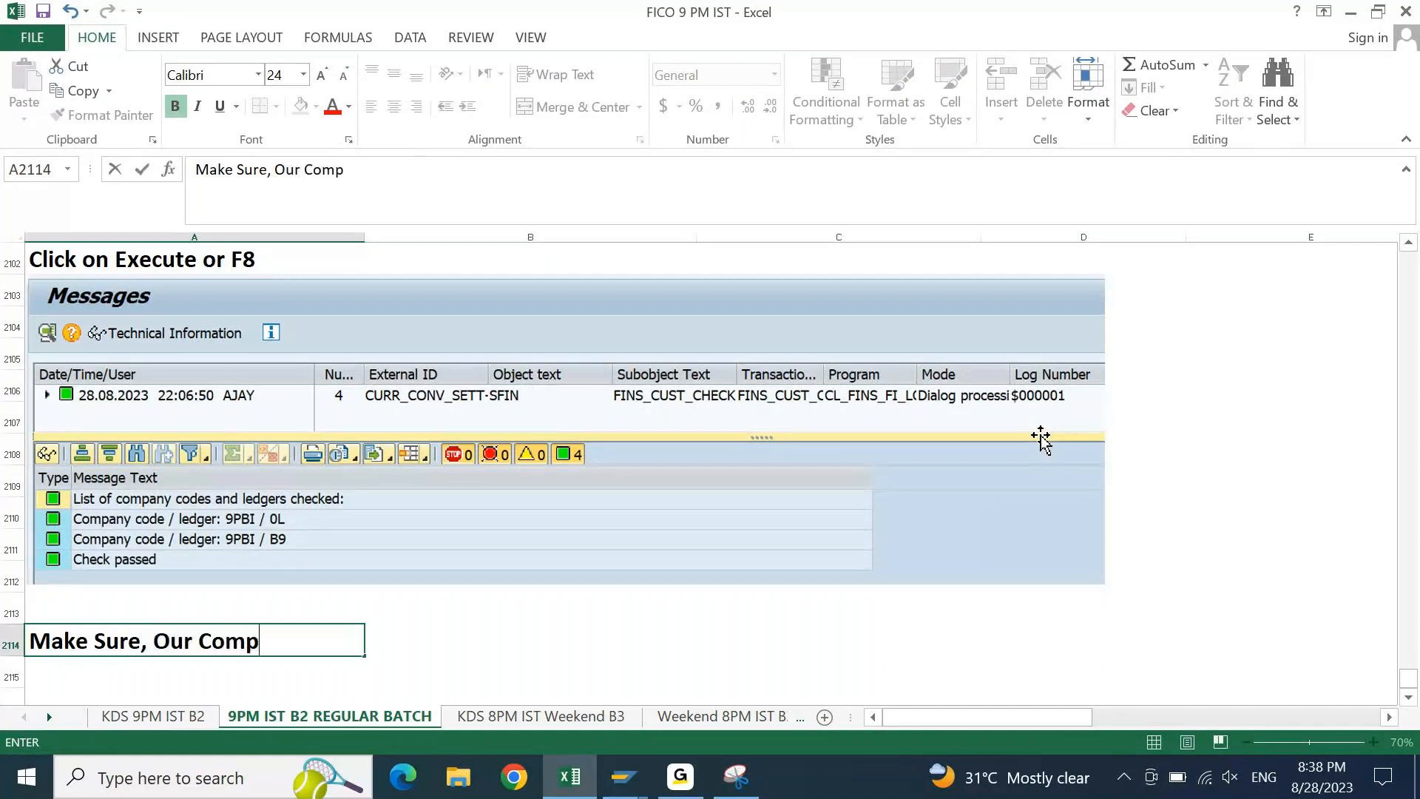
pyautogui.write('any code ')
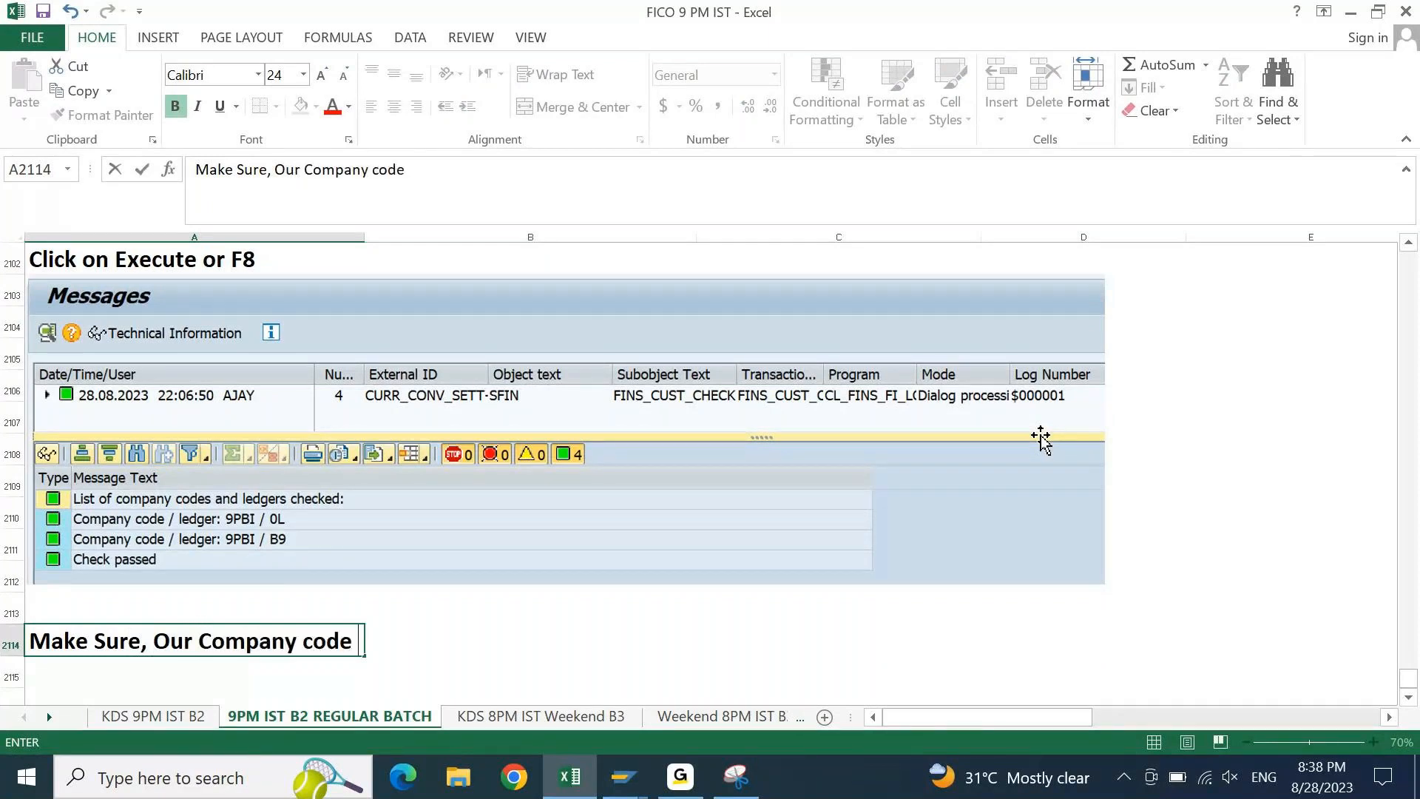
pyautogui.write('CHeck Pass')
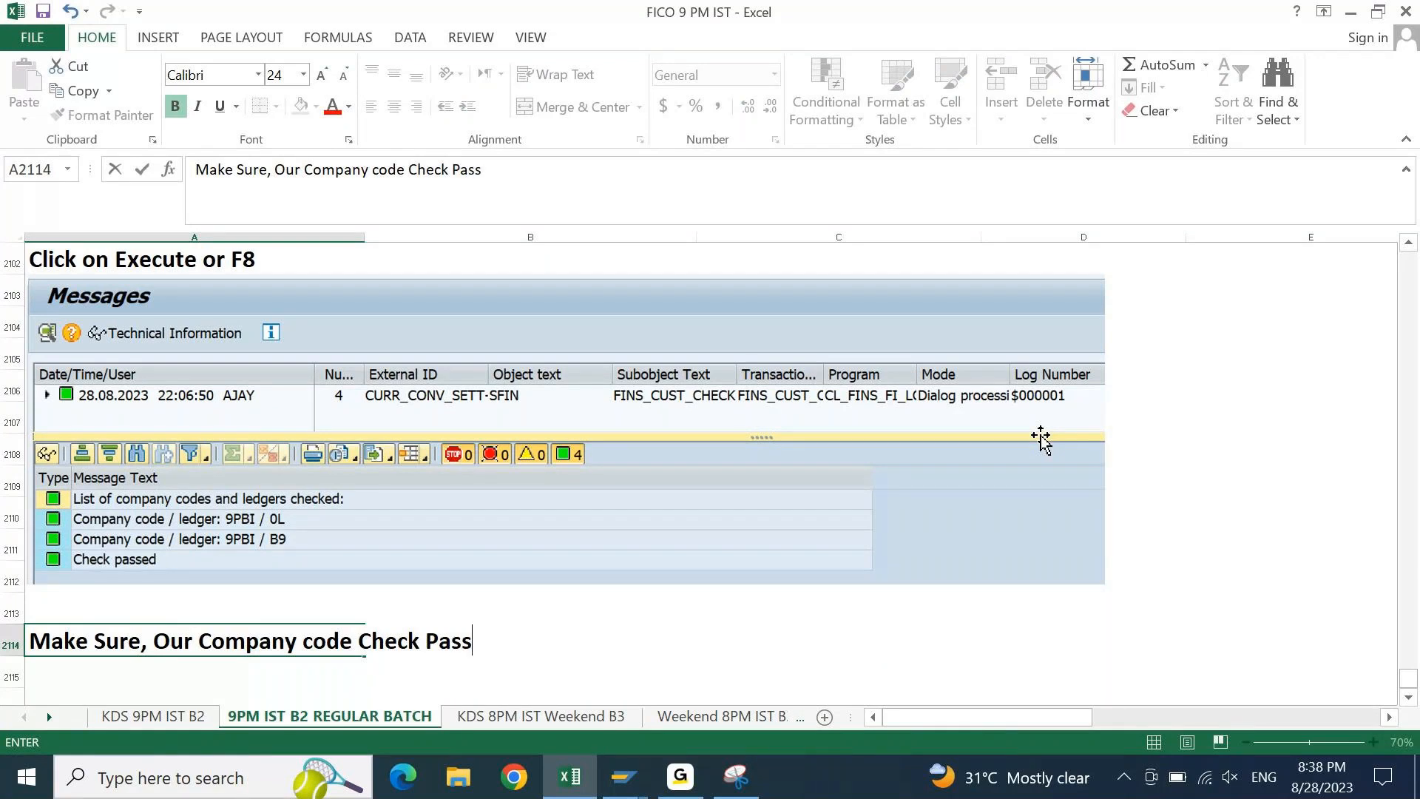
pyautogui.write('ed.. Without ')
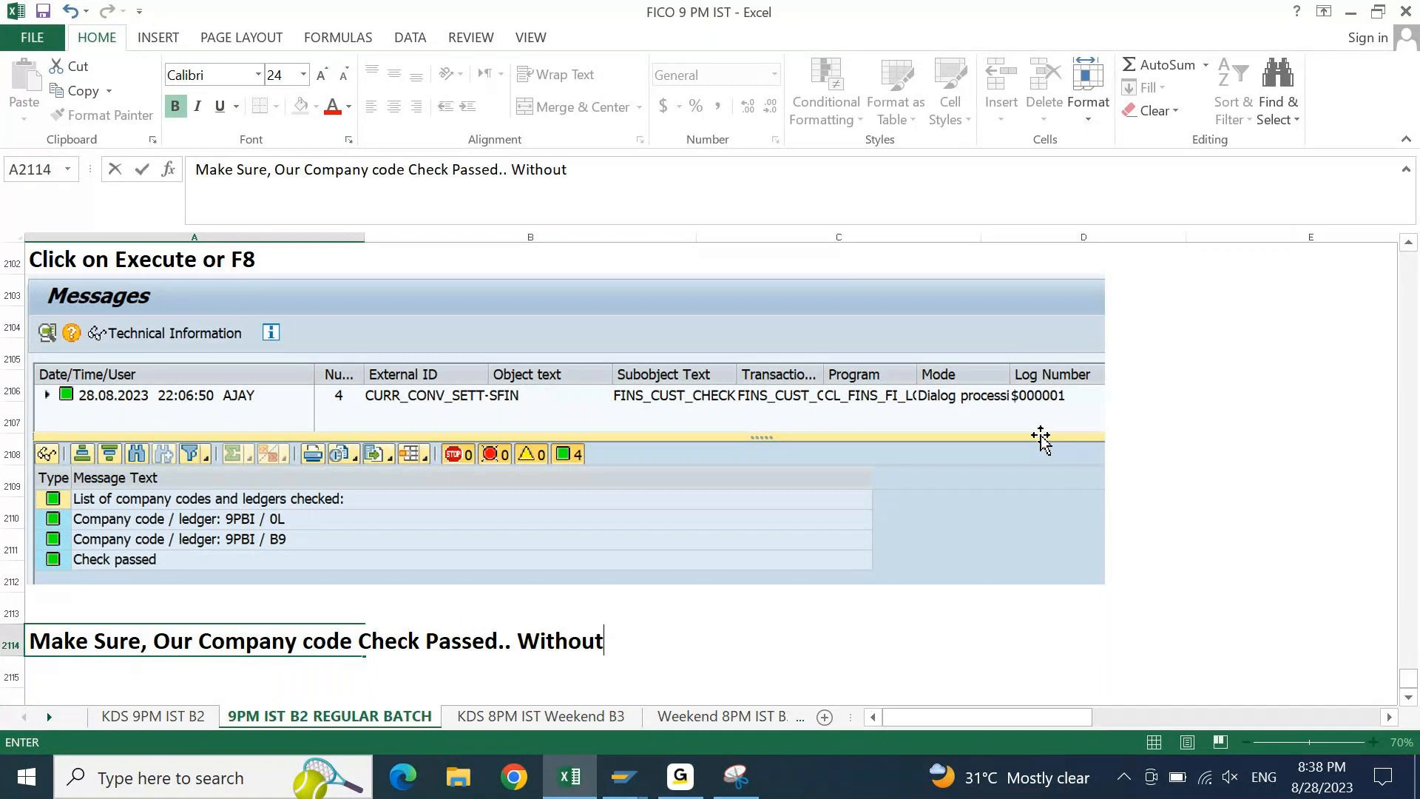
pyautogui.write('any Errors....')
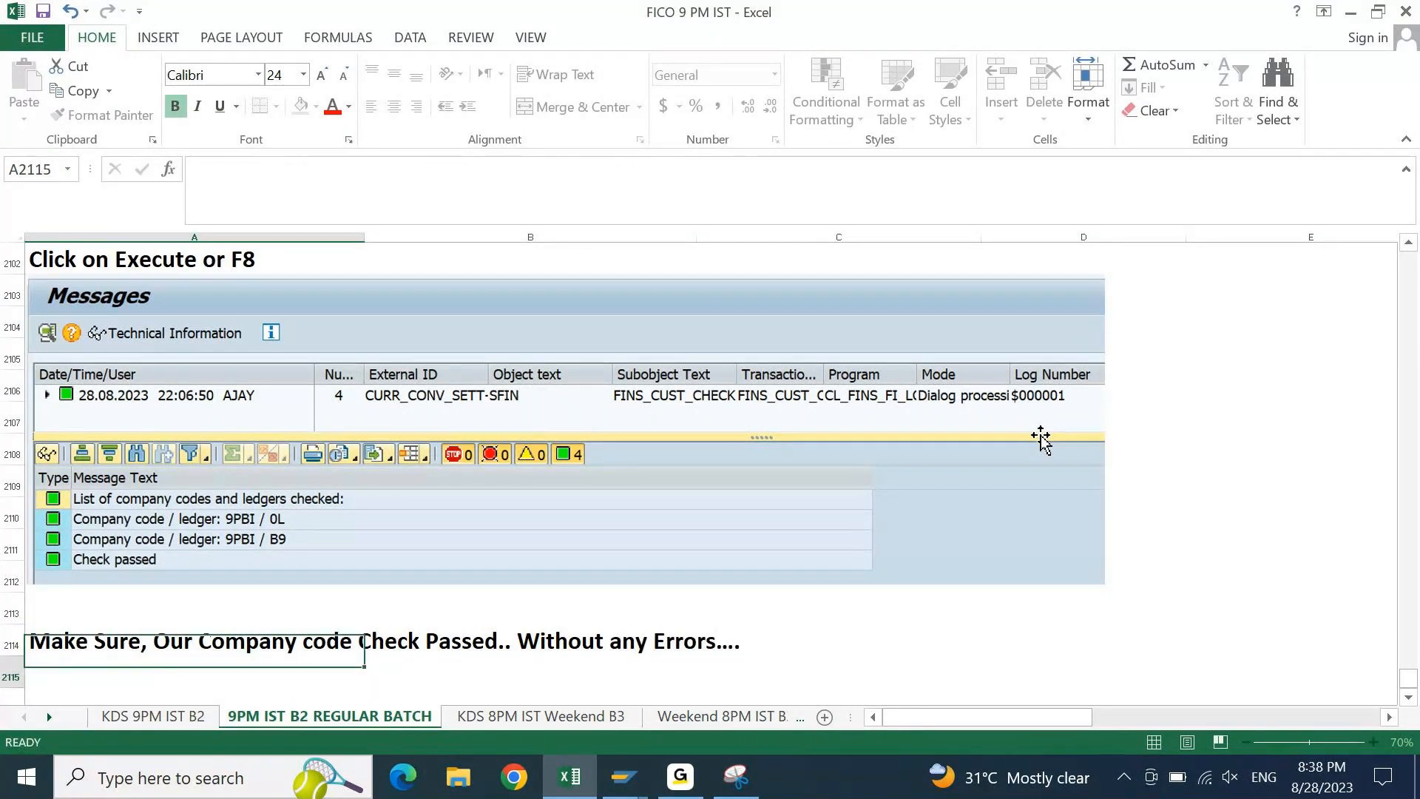
pyautogui.press('Return')
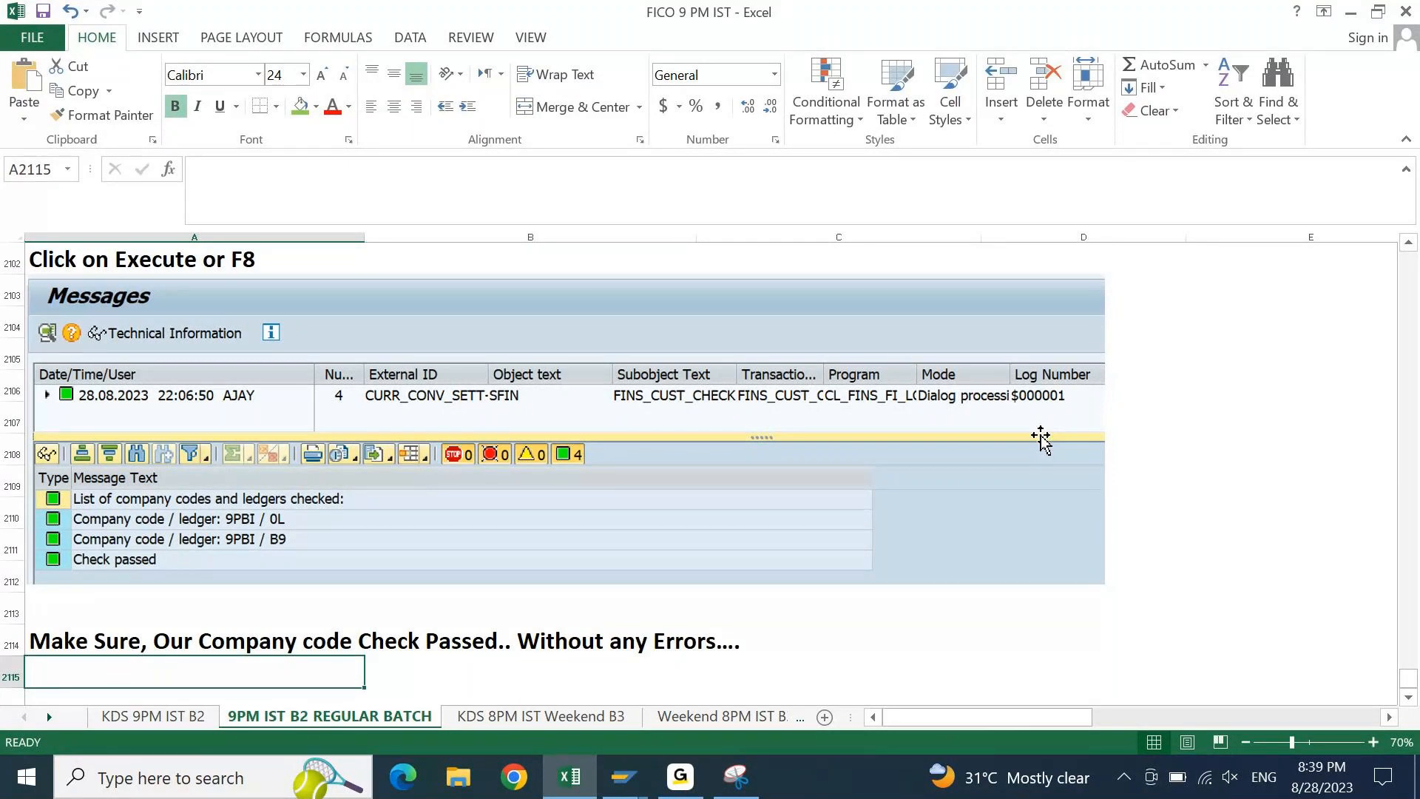
pyautogui.scroll(-2, 1041, 438)
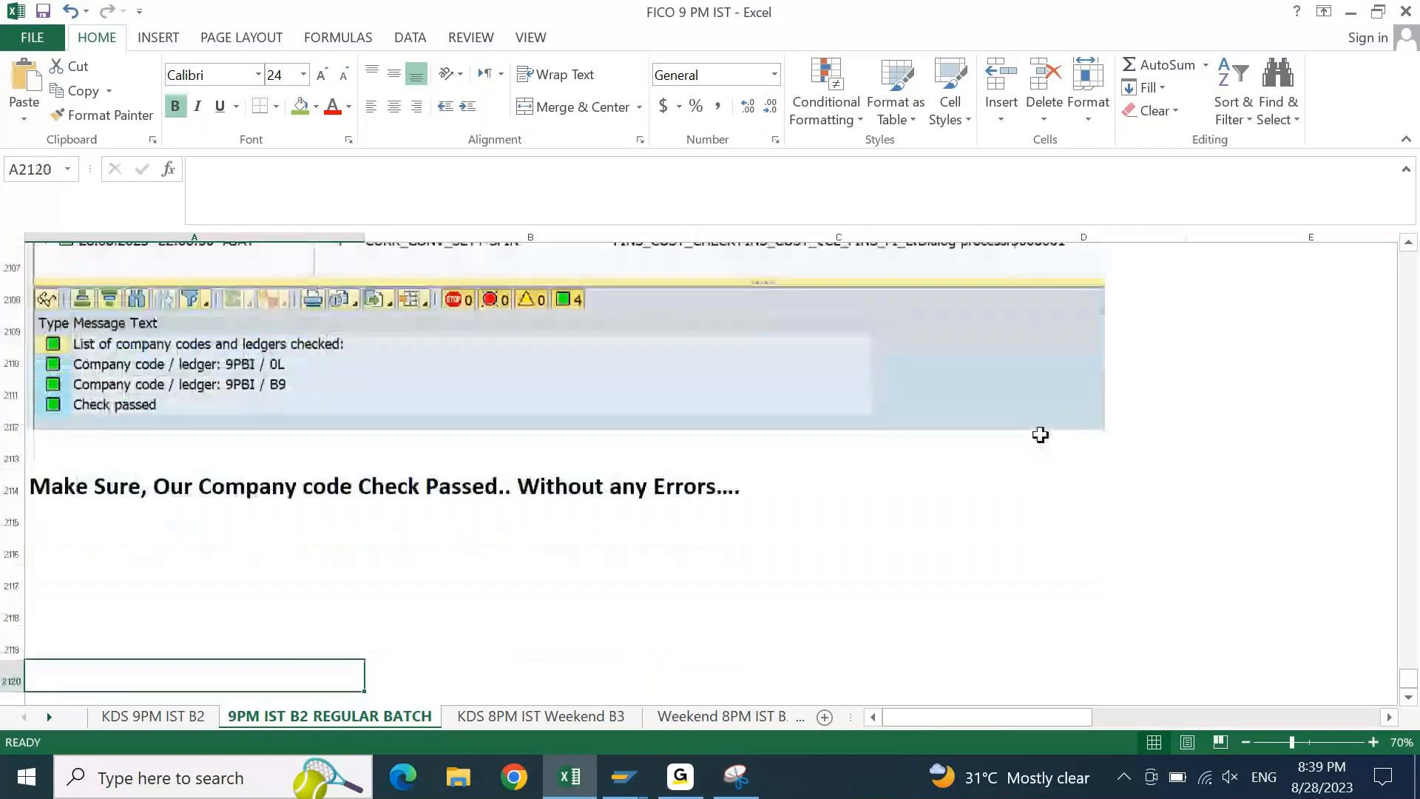
# Enter the note "Target time to complete Baseline Configuration and to Pass the Consistency Check" in cell A2116
pyautogui.press('Return')
pyautogui.write('Target time to ')
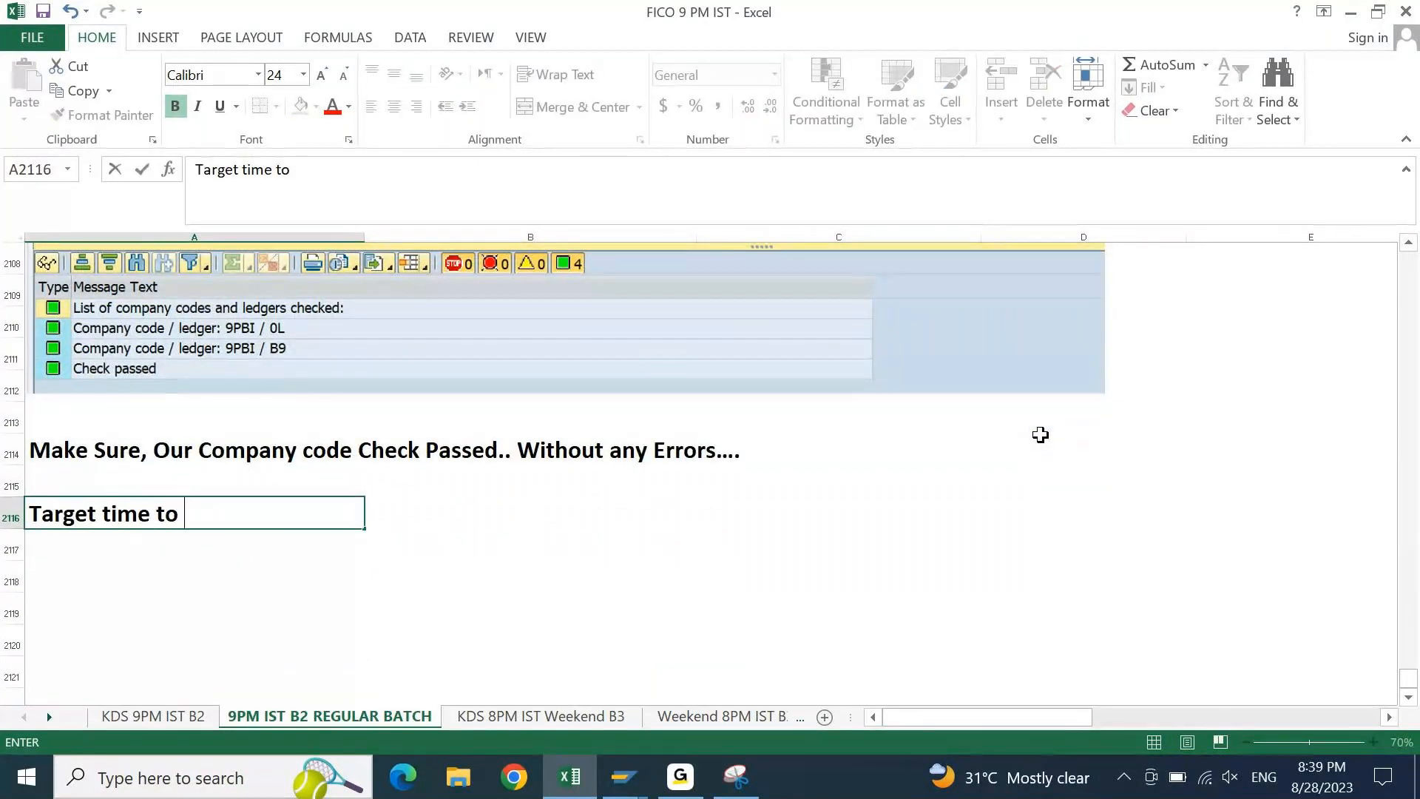
pyautogui.write('complete BA')
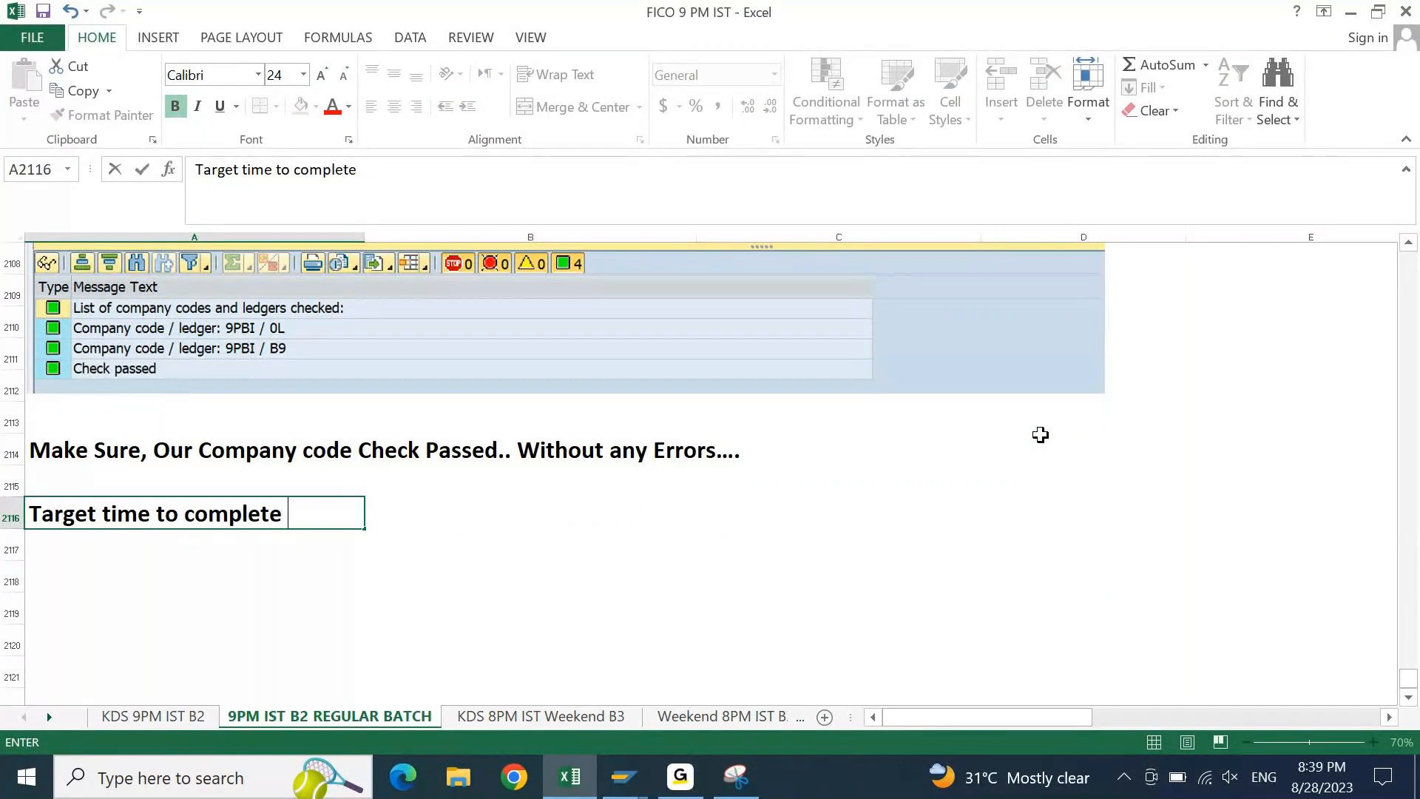
pyautogui.write('selie')
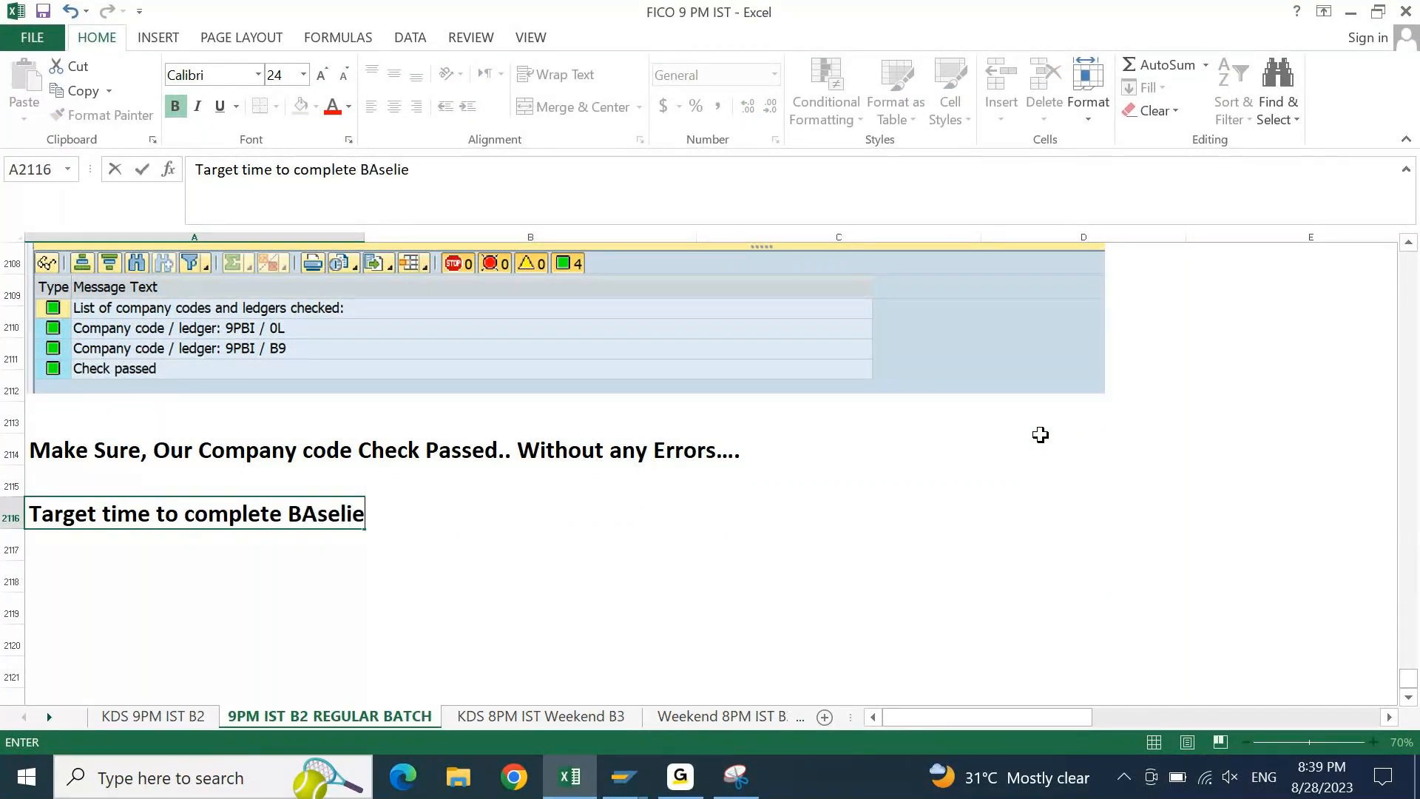
pyautogui.press('BackSpace')
pyautogui.write('ne Co')
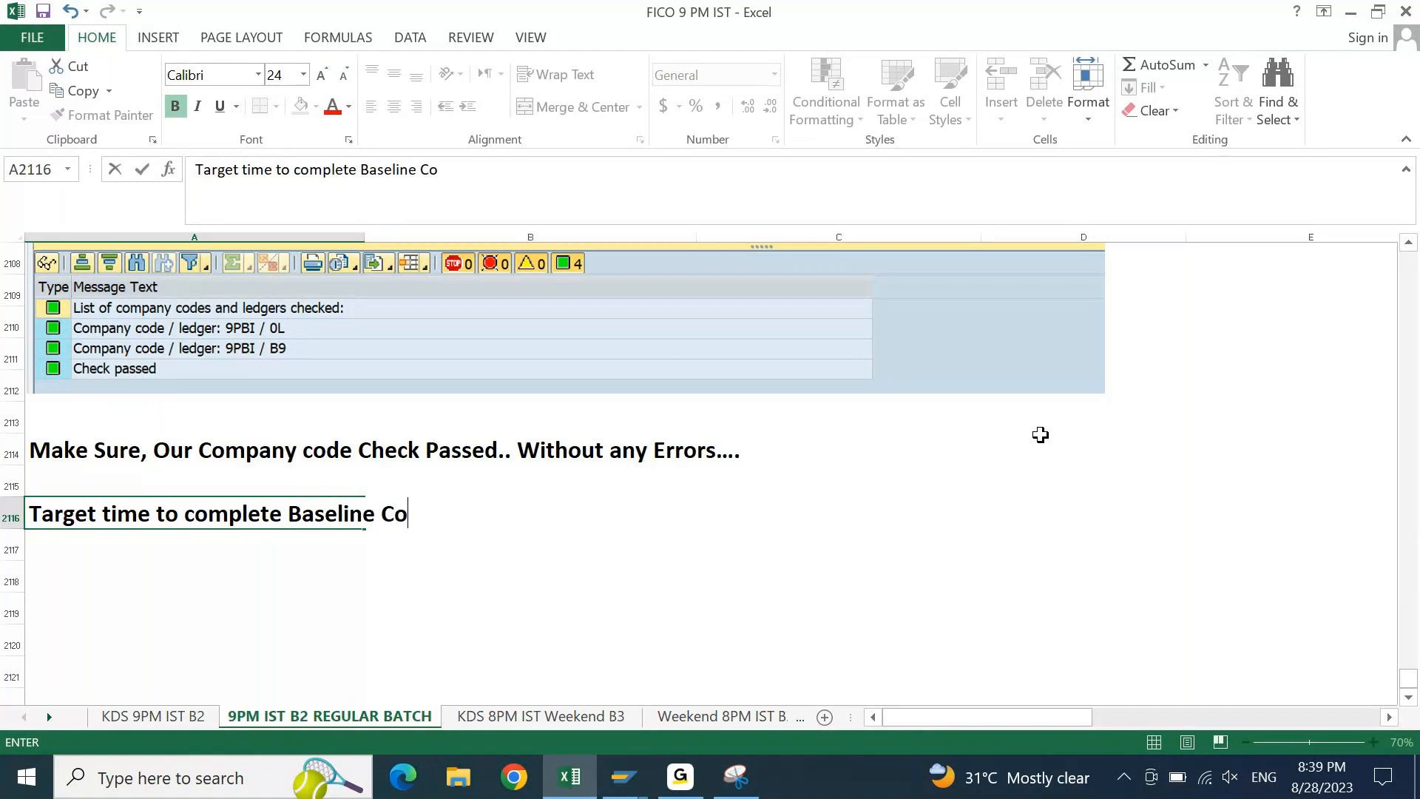
pyautogui.write('nfiguration and ')
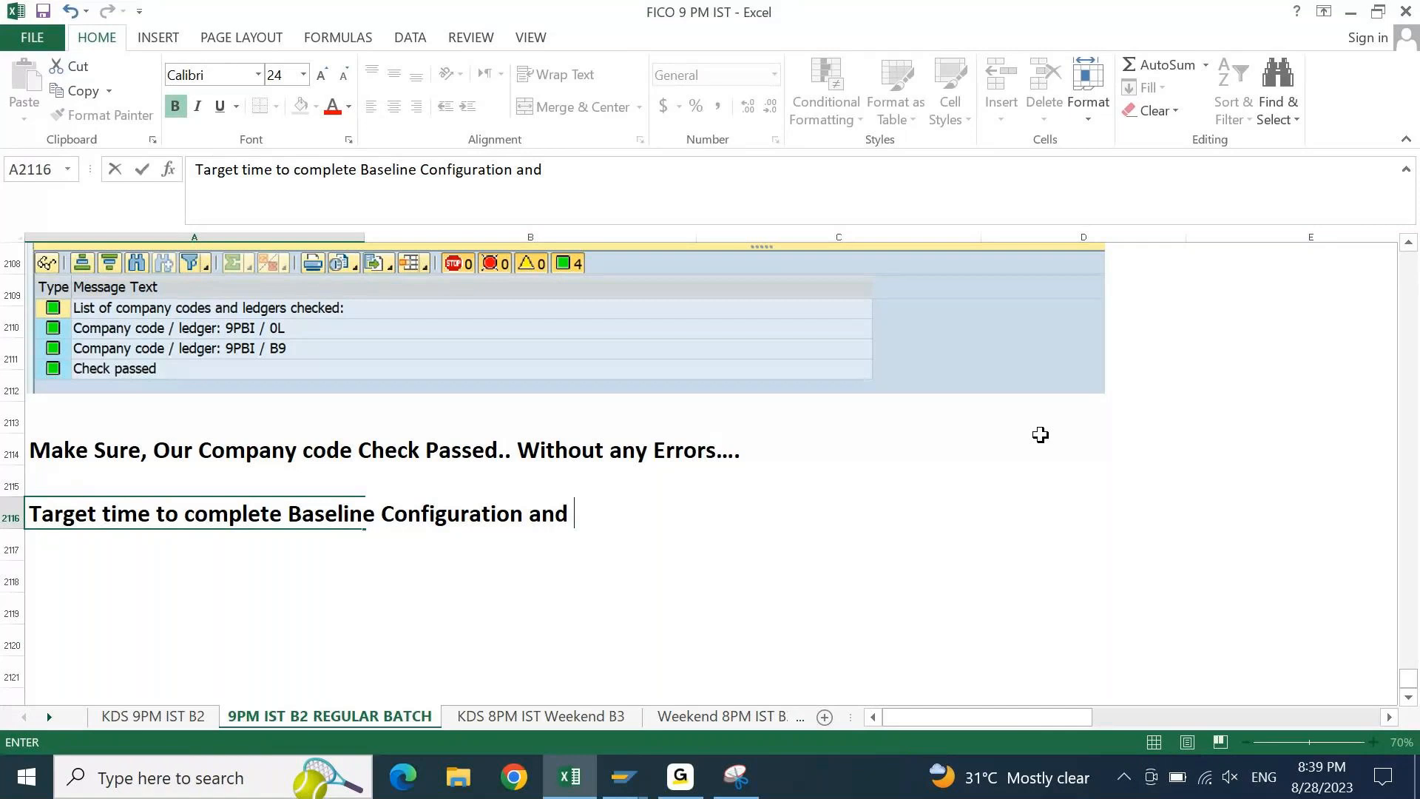
pyautogui.write('to Pss th')
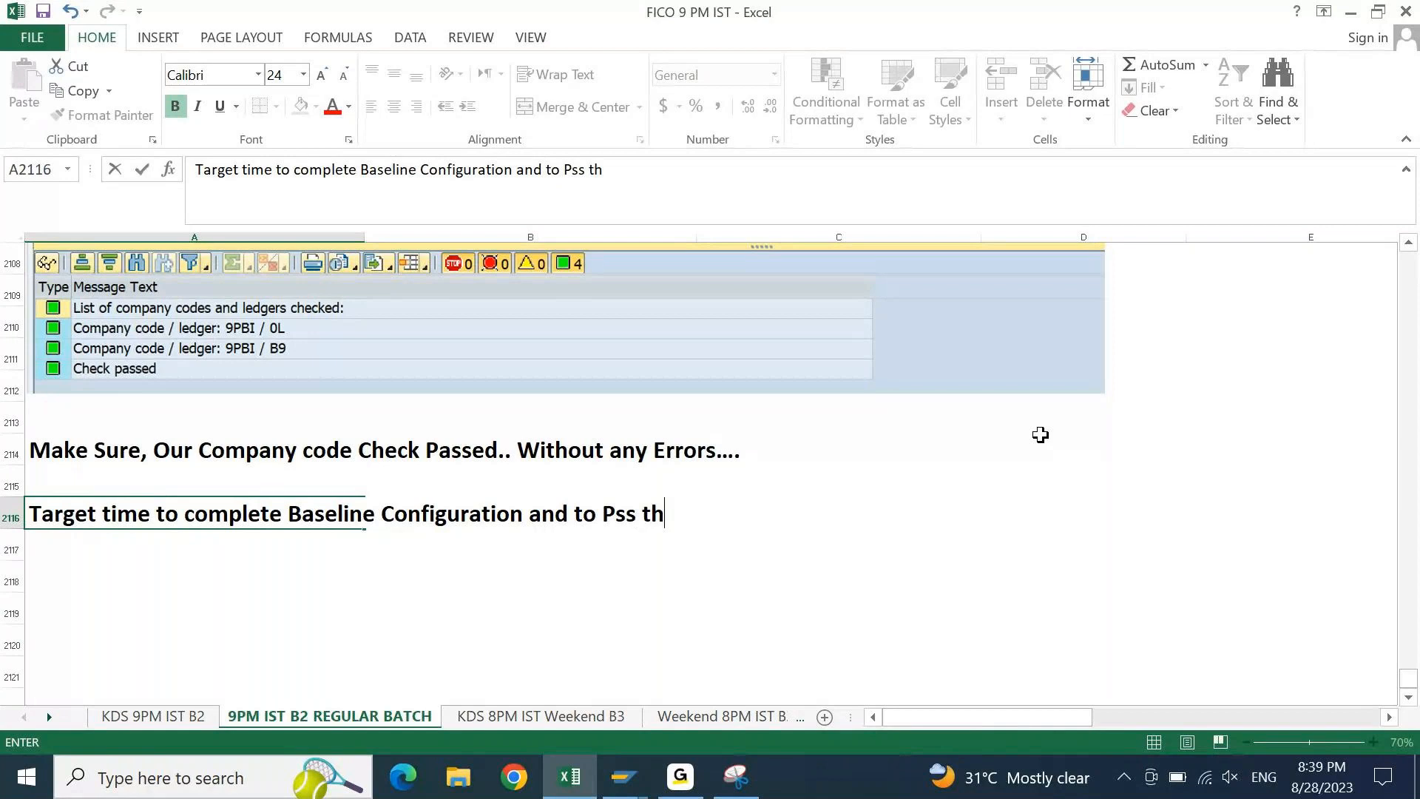
pyautogui.press('BackSpace')
pyautogui.press('BackSpace')
pyautogui.press('BackSpace')
pyautogui.press('BackSpace')
pyautogui.press('BackSpace')
pyautogui.write('ass the C')
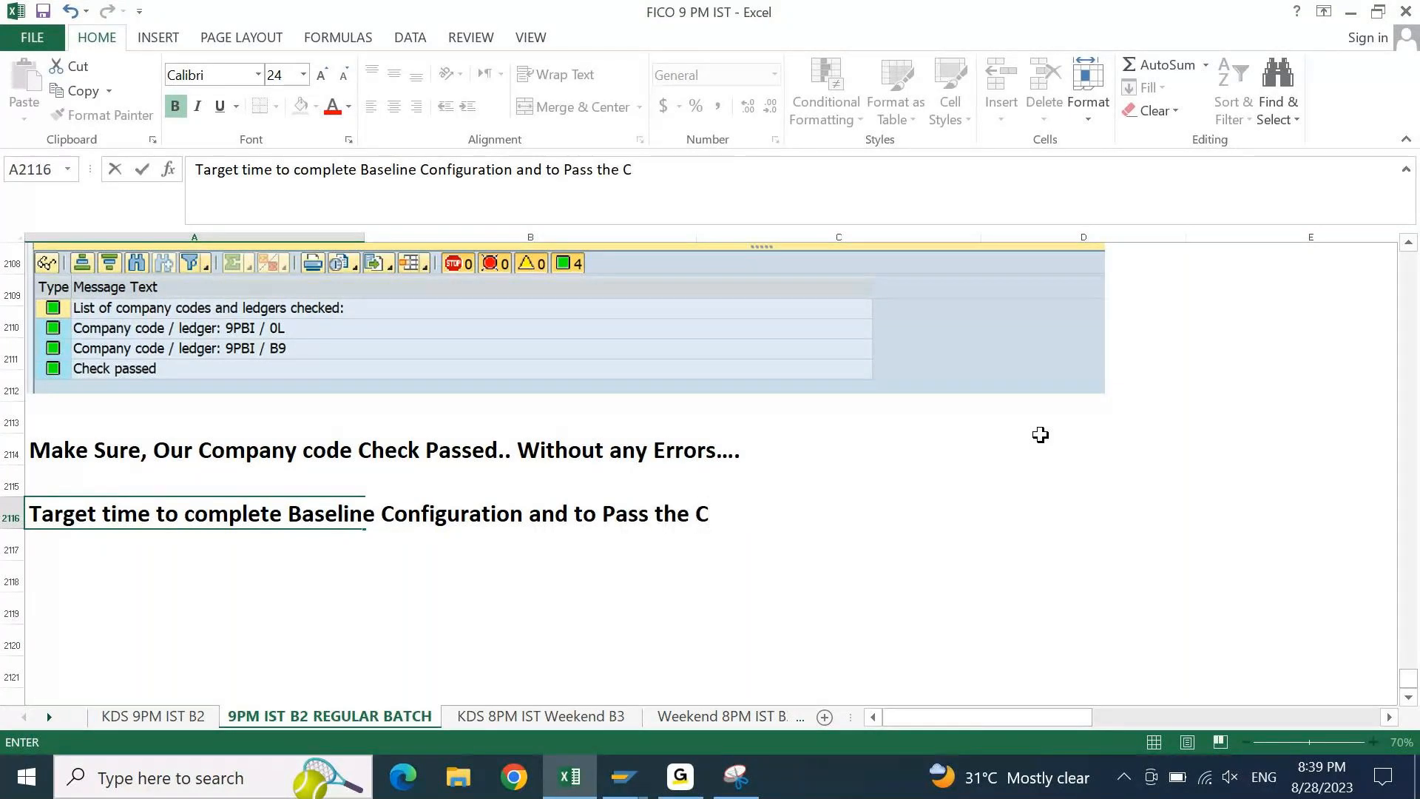
pyautogui.write('onsisten')
pyautogui.press('BackSpace')
pyautogui.write('ency ')
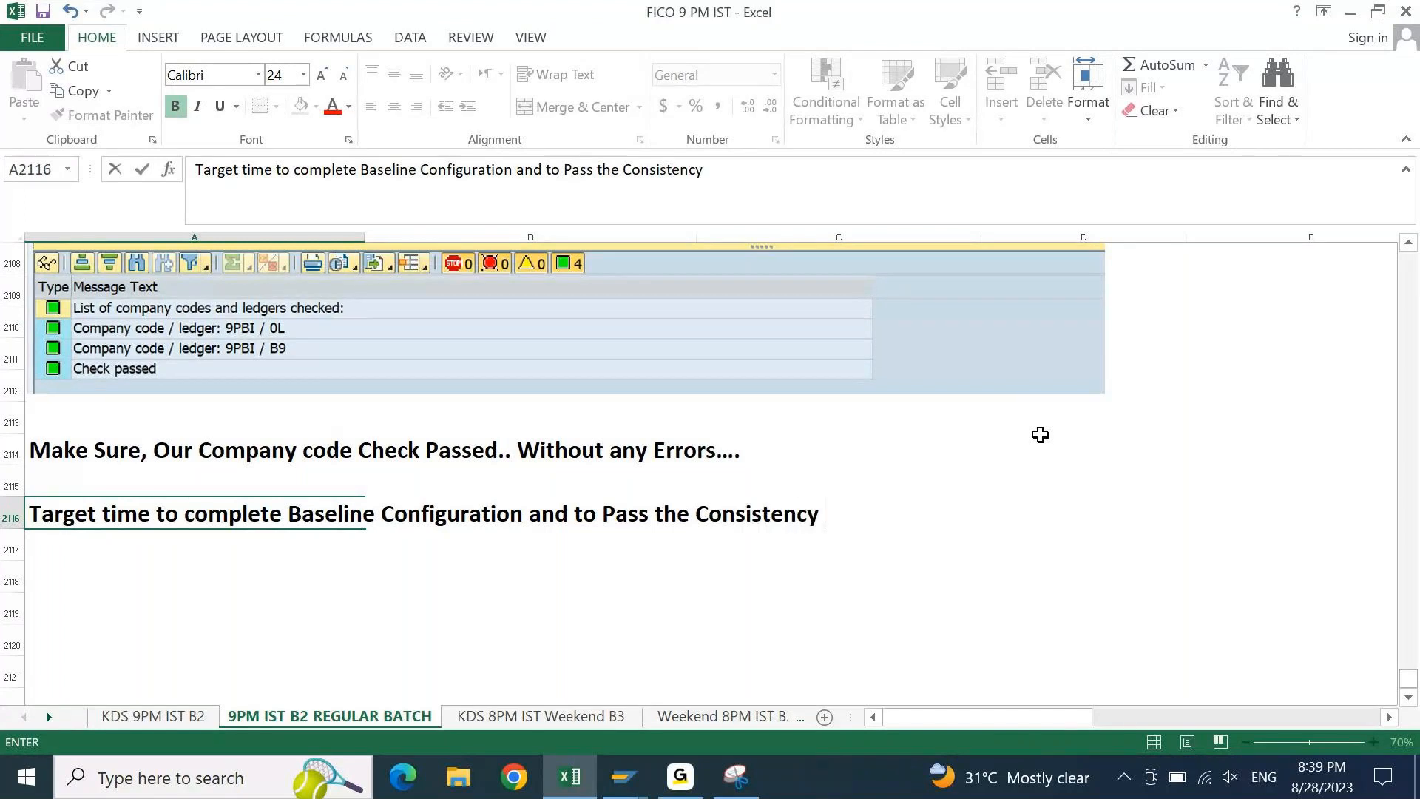
pyautogui.write('C')
pyautogui.write('heck')
pyautogui.press('Return')
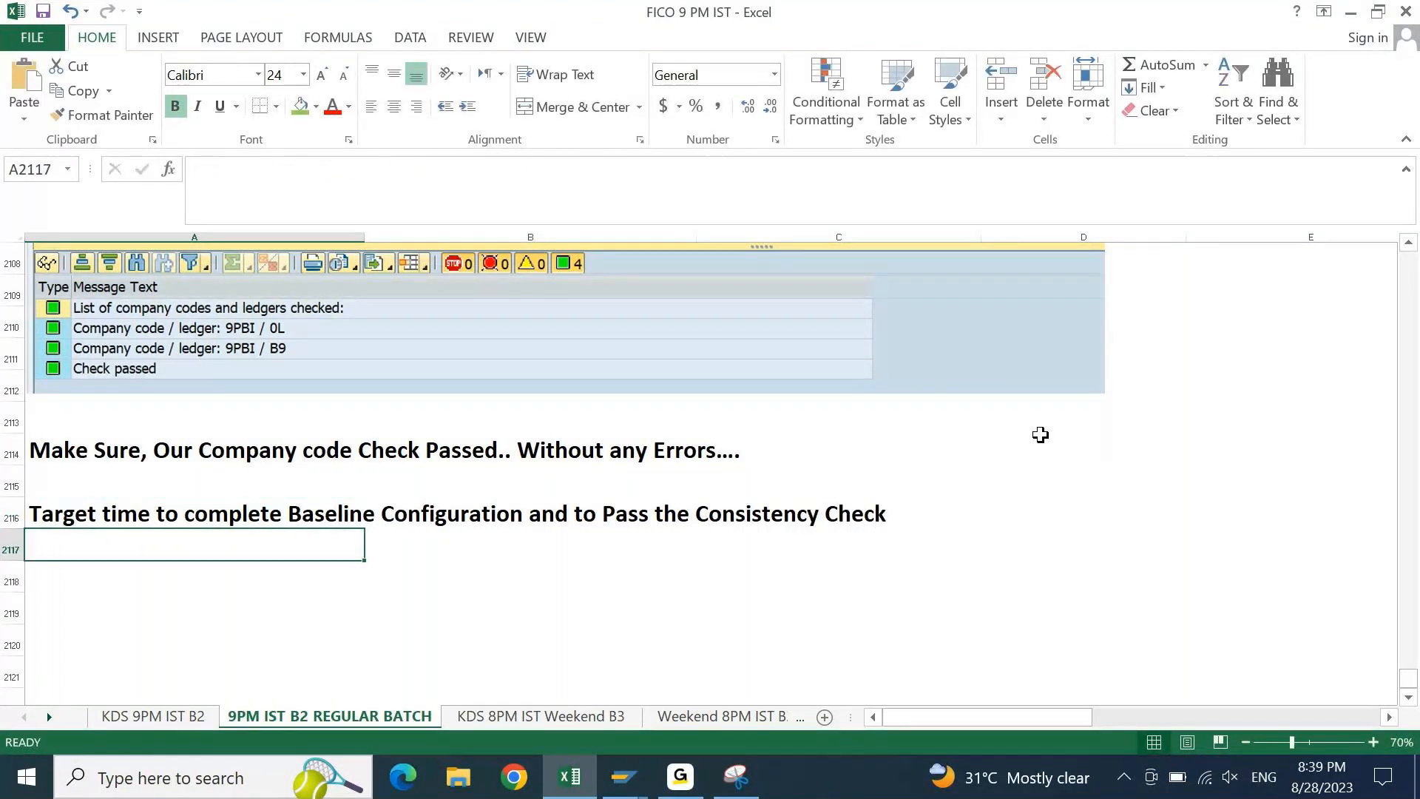
# Enter the time limit "Maximum 90 Minutes....." in cell A2117 below the target time note
pyautogui.write('MAx')
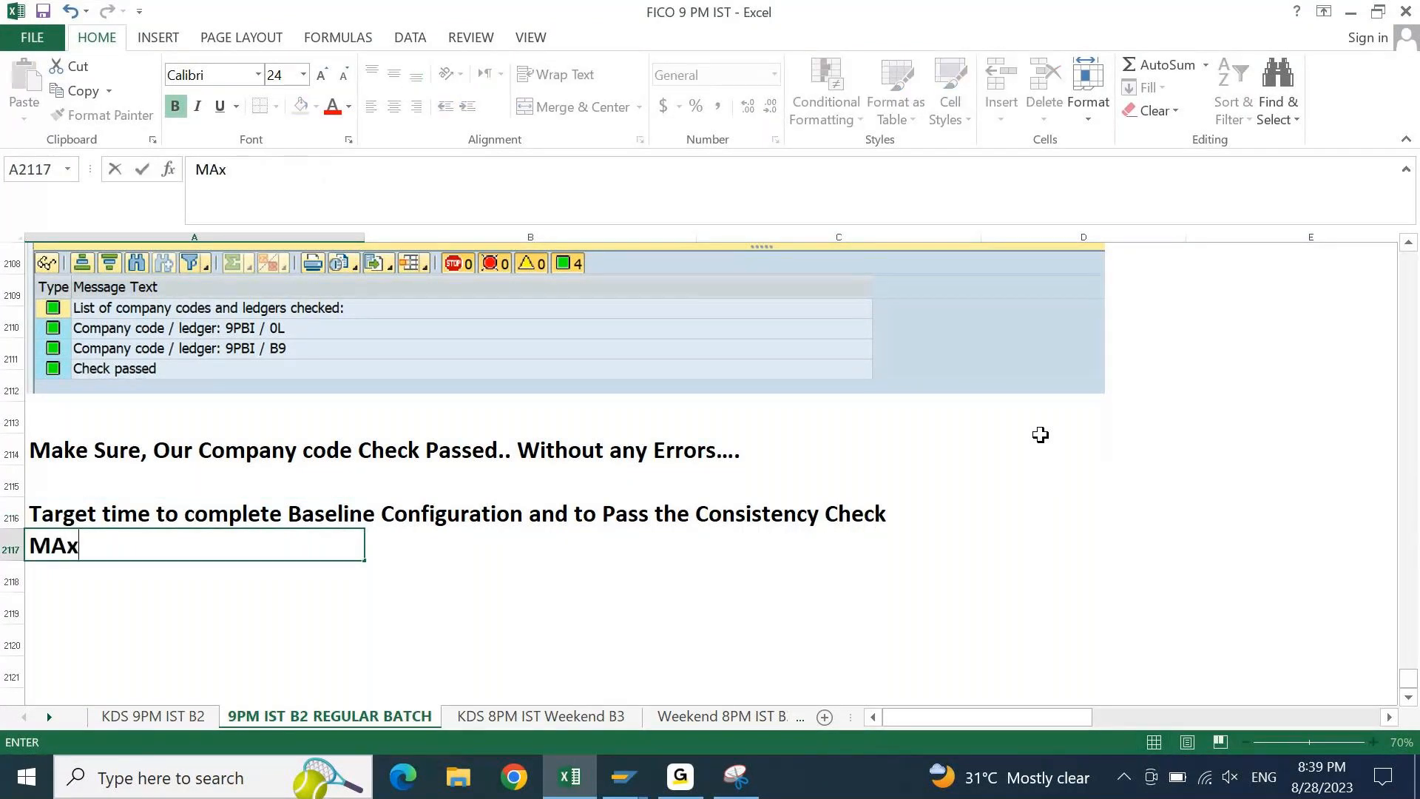
pyautogui.write('imum 90 Minum')
pyautogui.press('BackSpace')
pyautogui.write('tes.....')
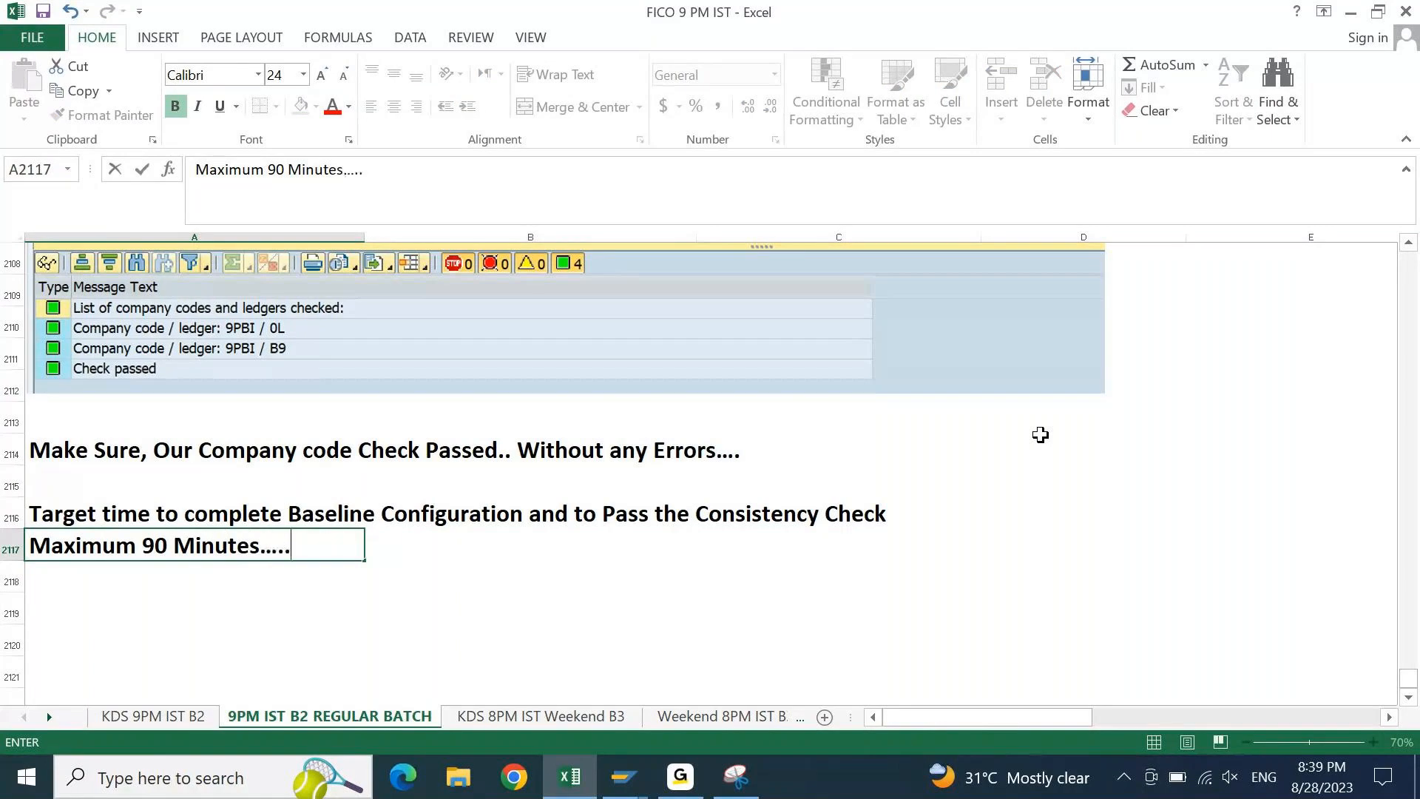
pyautogui.press('Return')
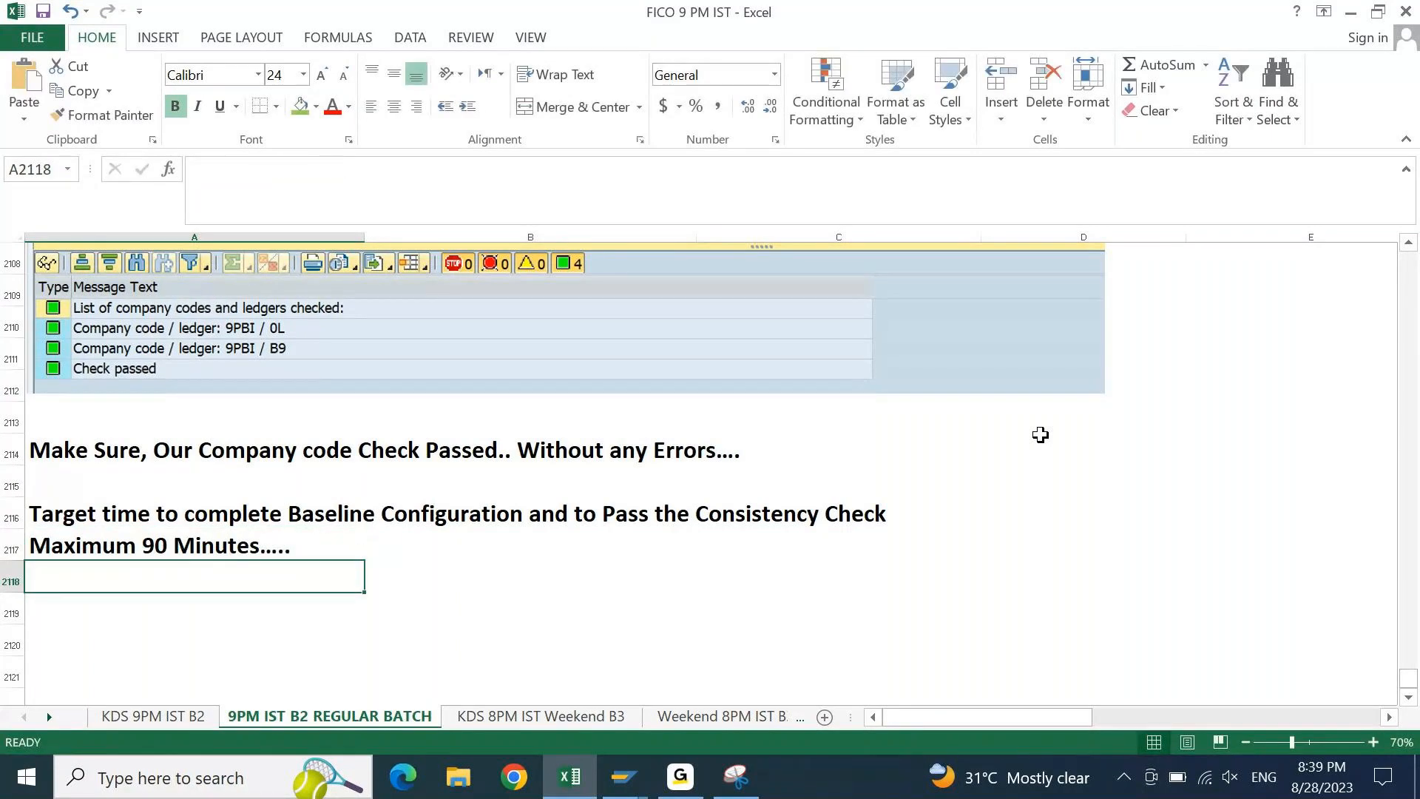
# Enter the note "This must be completed in 60 Minutes...." in cell A2118, including the trailing dots
pyautogui.write('T')
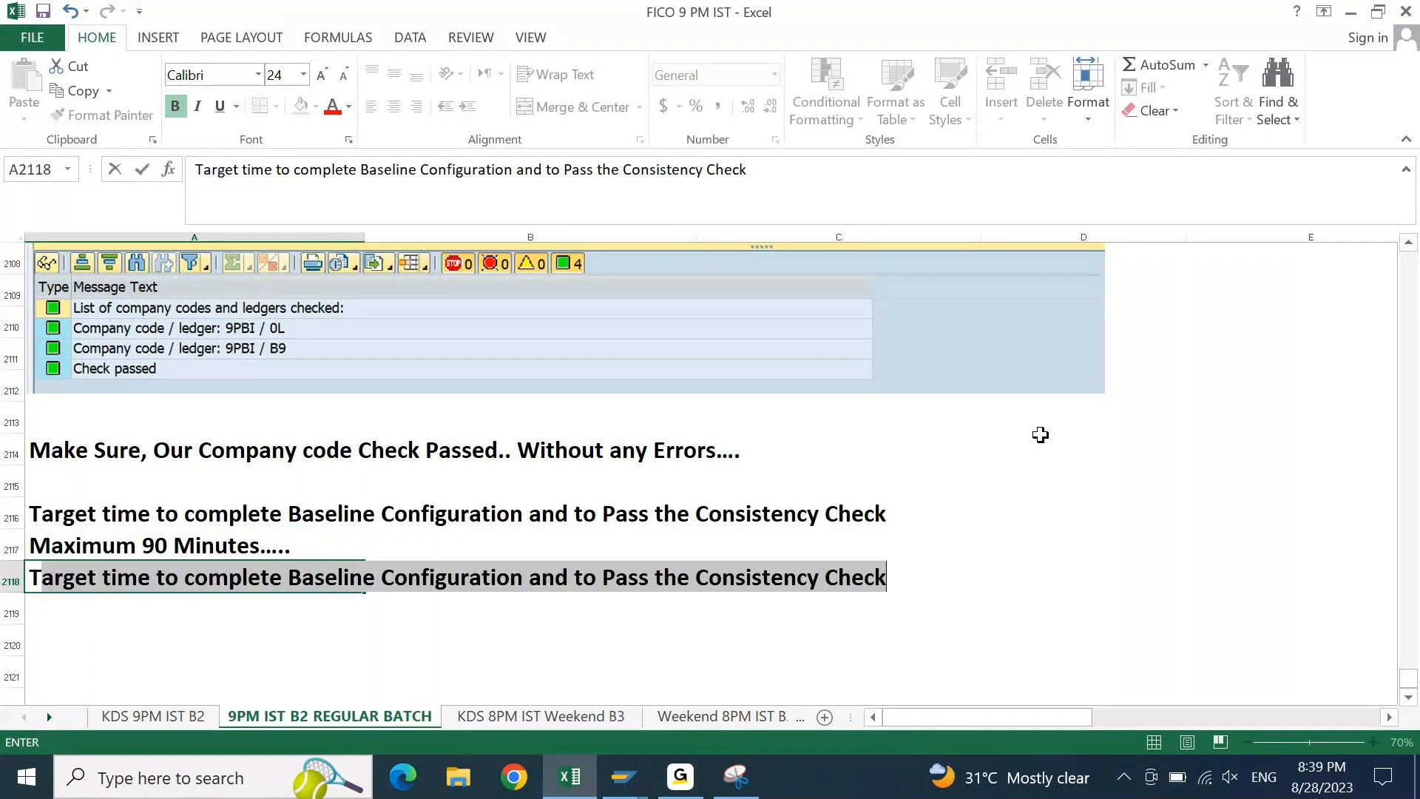
pyautogui.write('his must be comple')
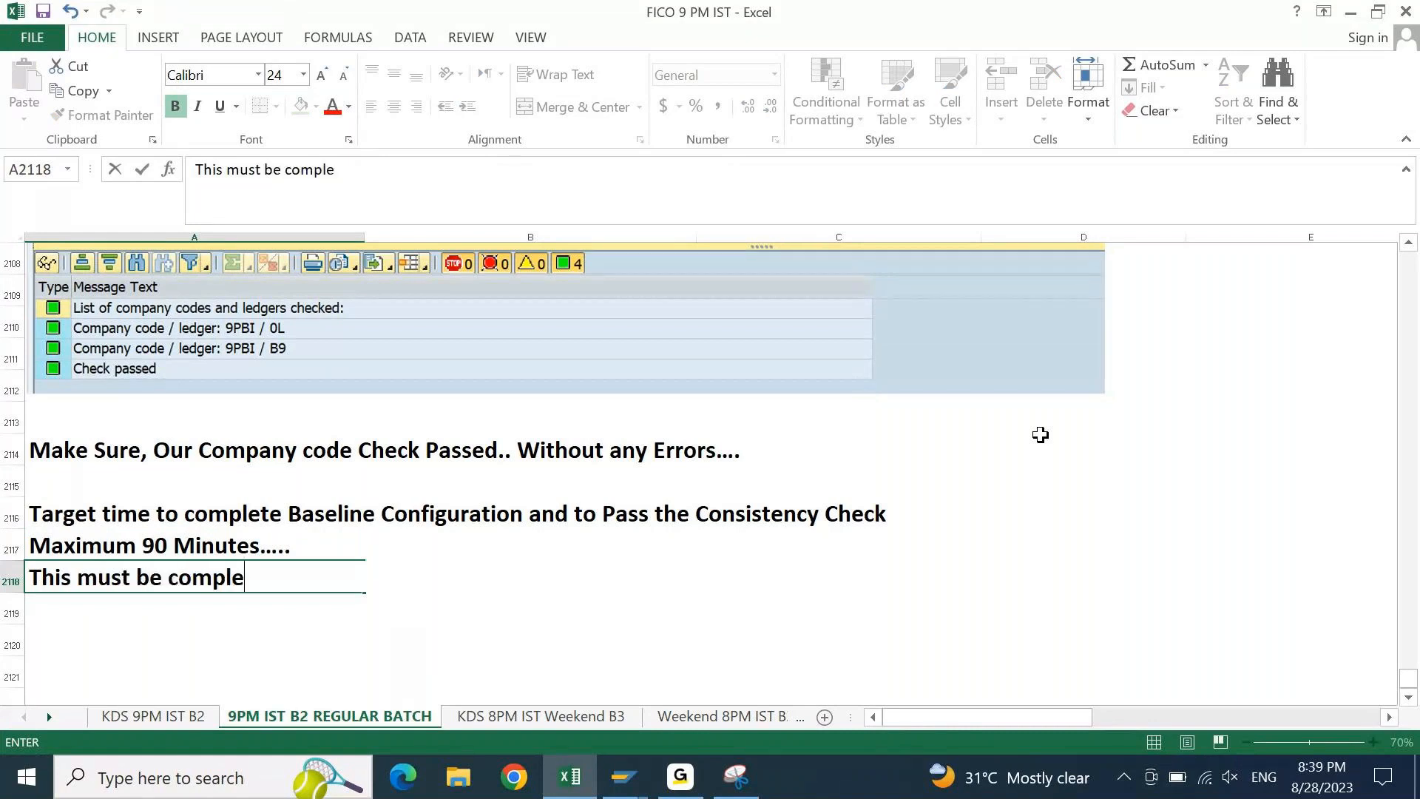
pyautogui.write('ted in 60 M')
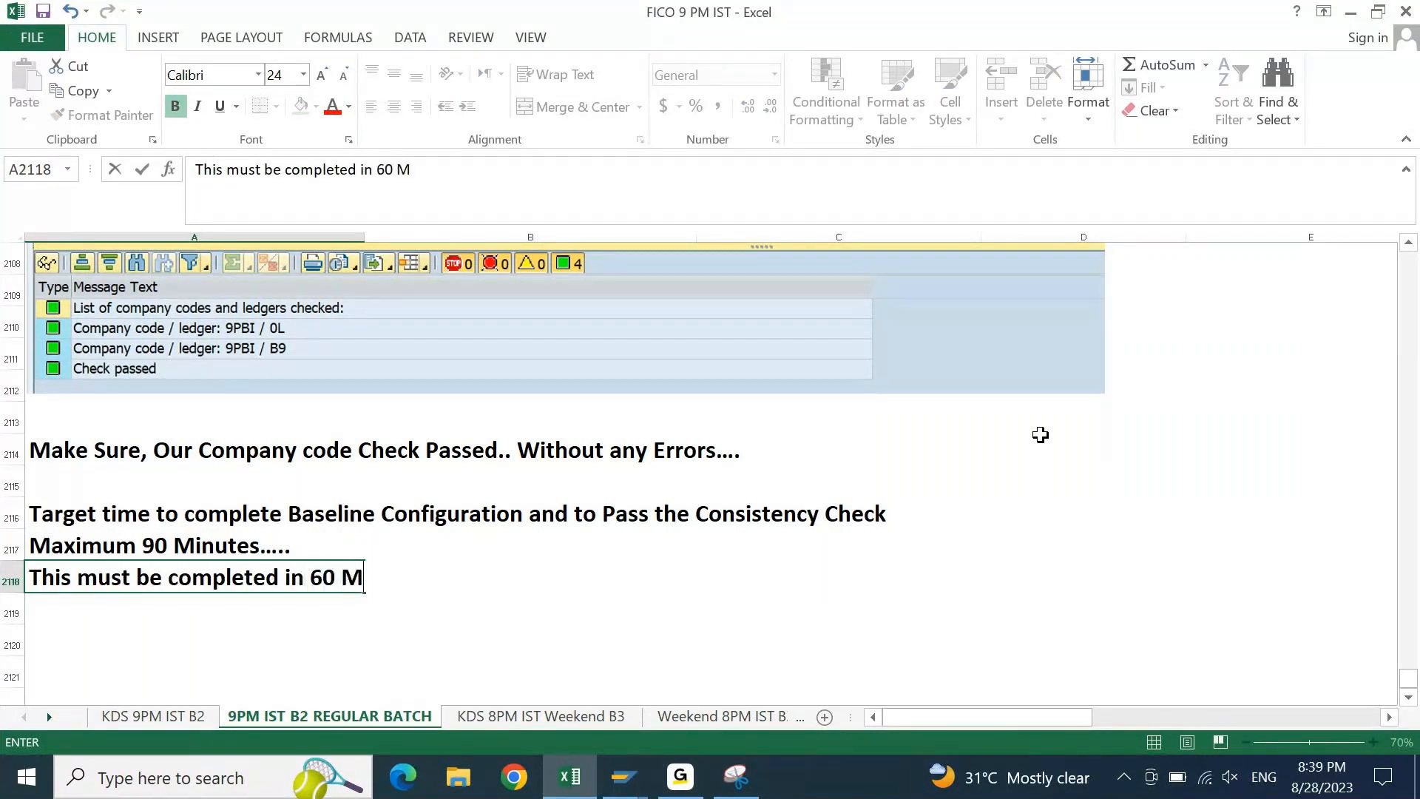
pyautogui.write('inutes')
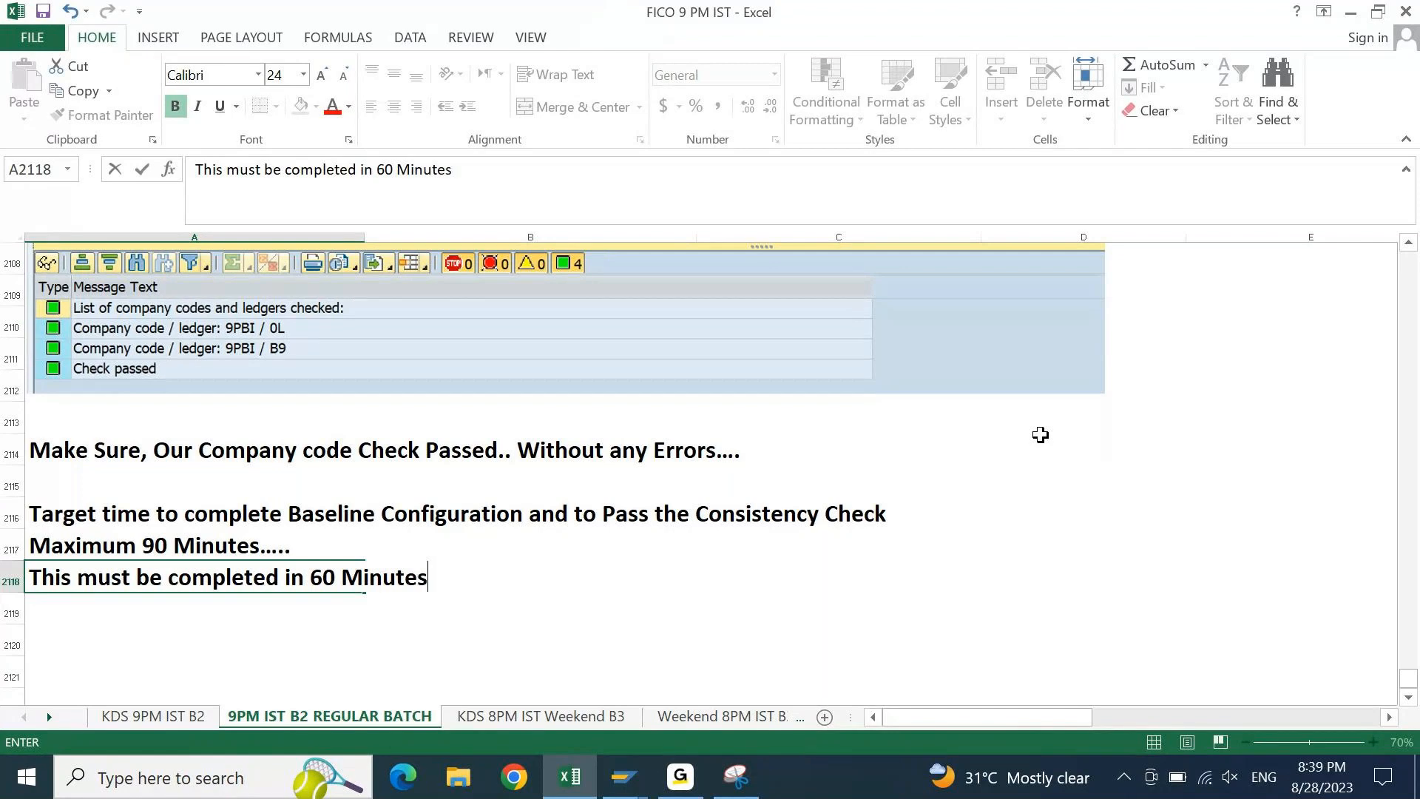
pyautogui.press('Return')
pyautogui.press('Up')
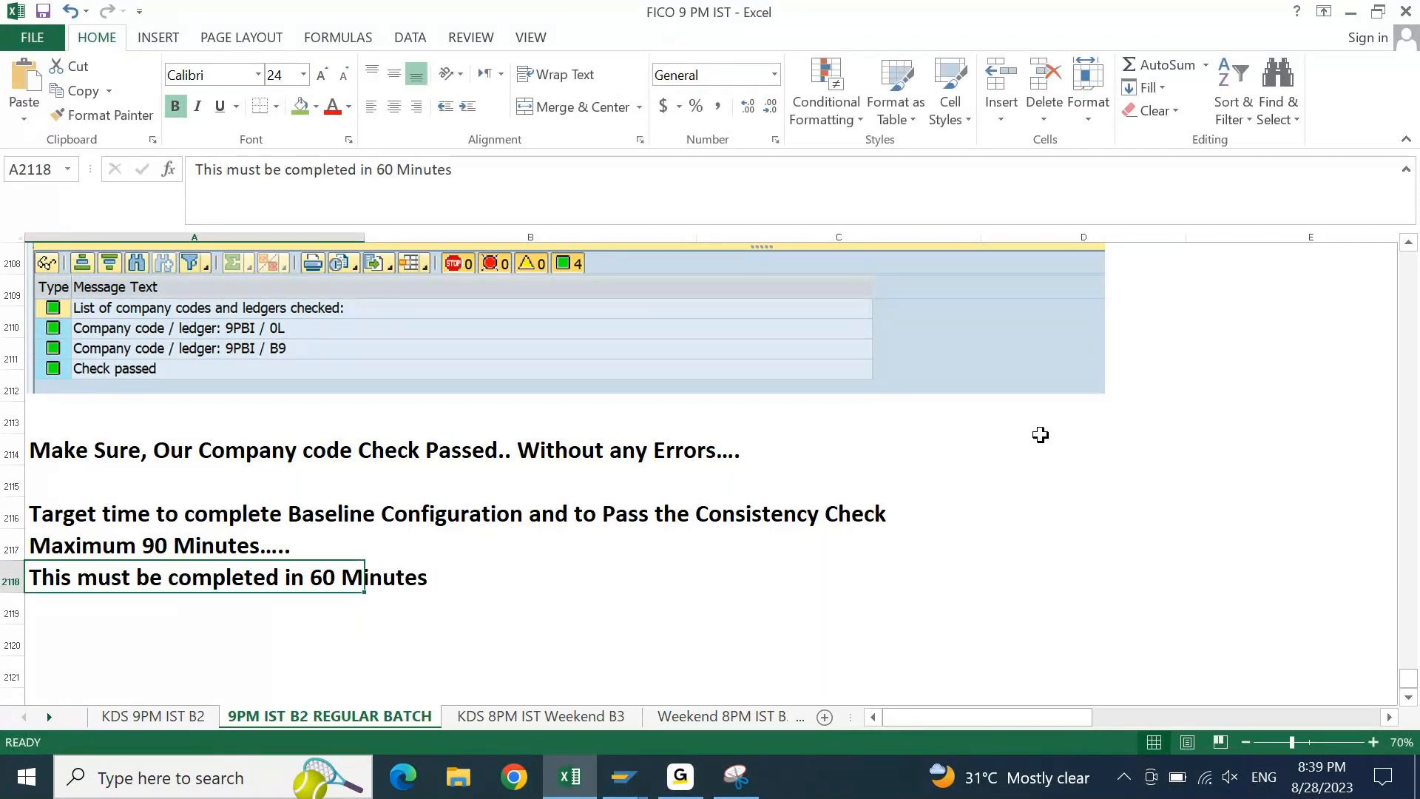
pyautogui.press('F2')
pyautogui.write('....')
pyautogui.press('Return')
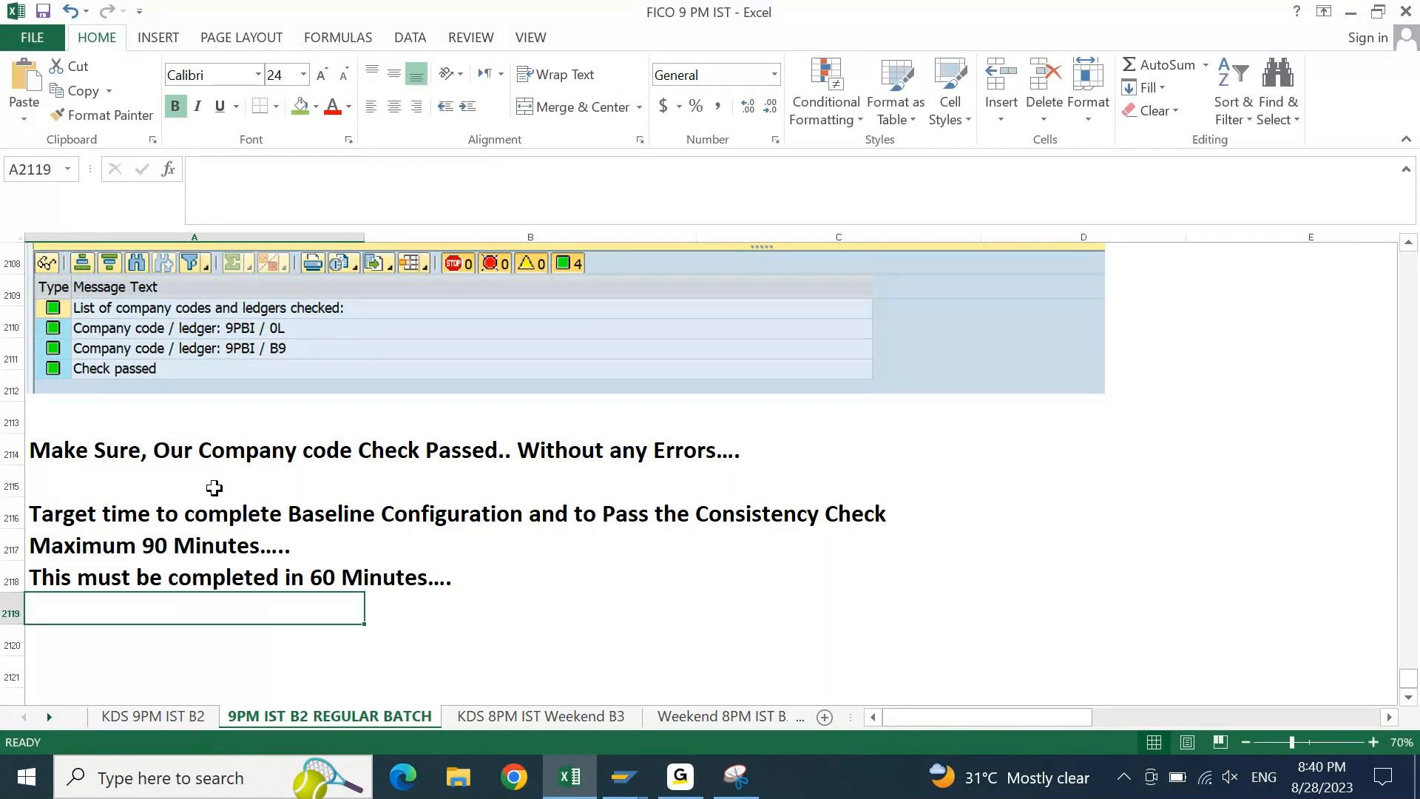
# Fill the target time notes in cells A2116 to C2118 with a light gold theme colour
pyautogui.moveTo(43, 512); pyautogui.dragTo(824, 587)
pyautogui.click(316, 107)
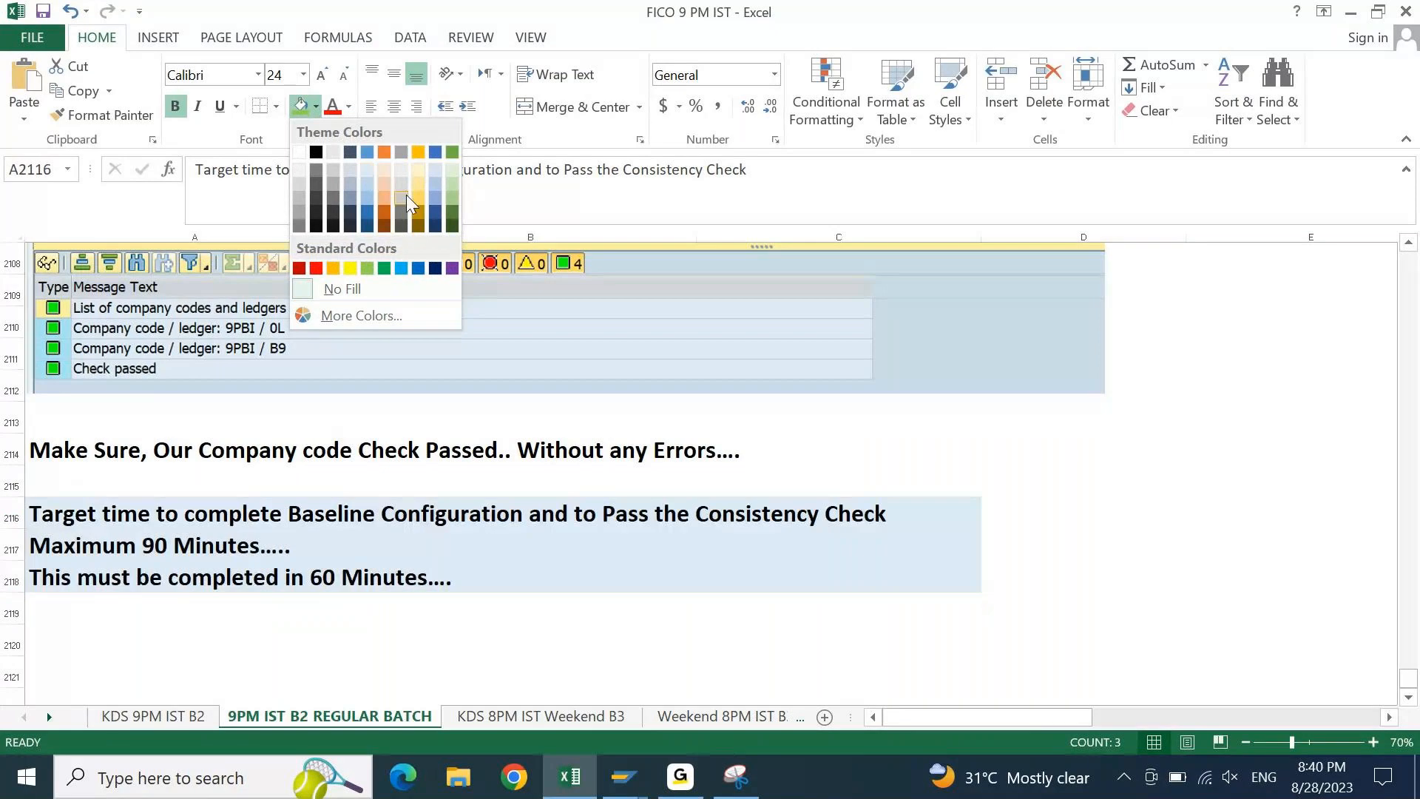
pyautogui.click(415, 186)
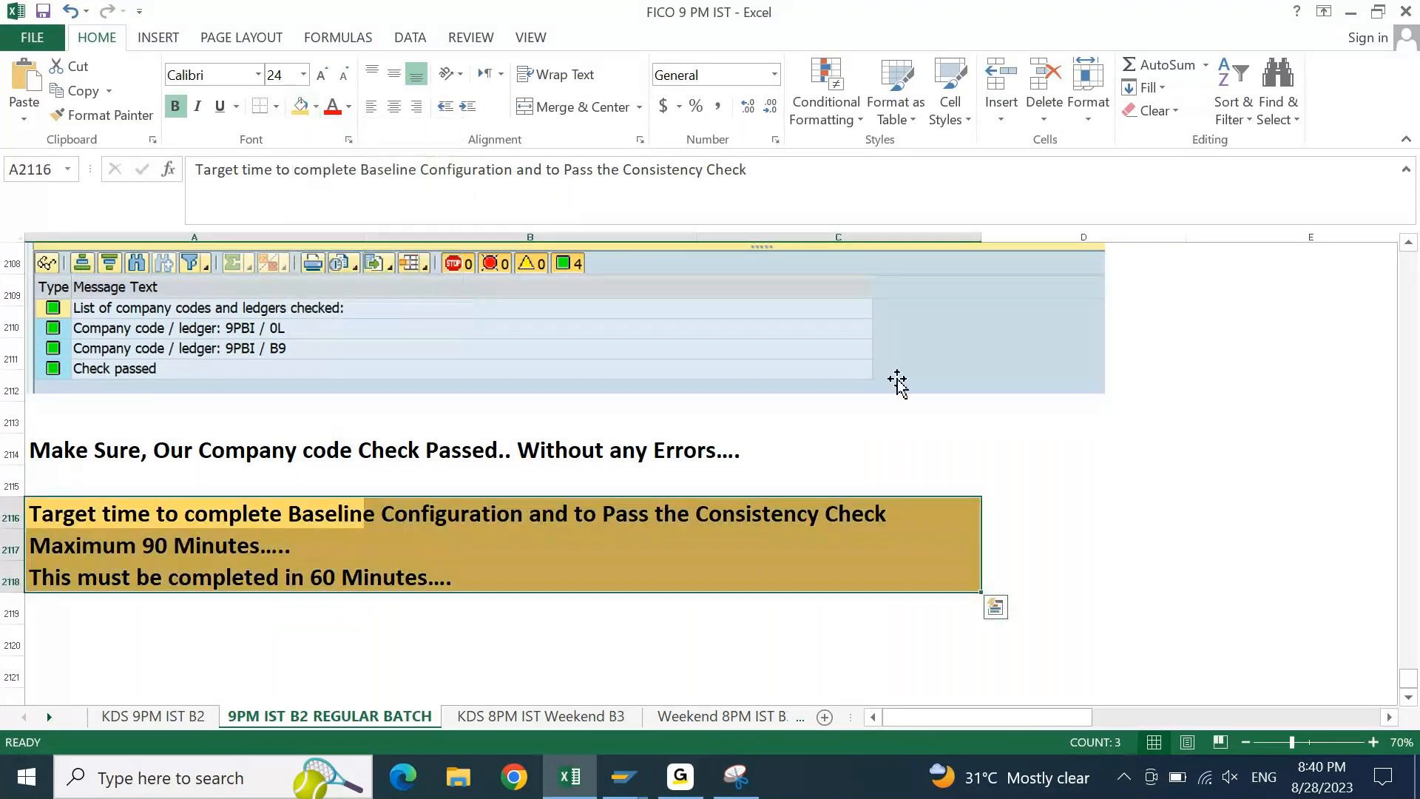
pyautogui.click(1213, 447)
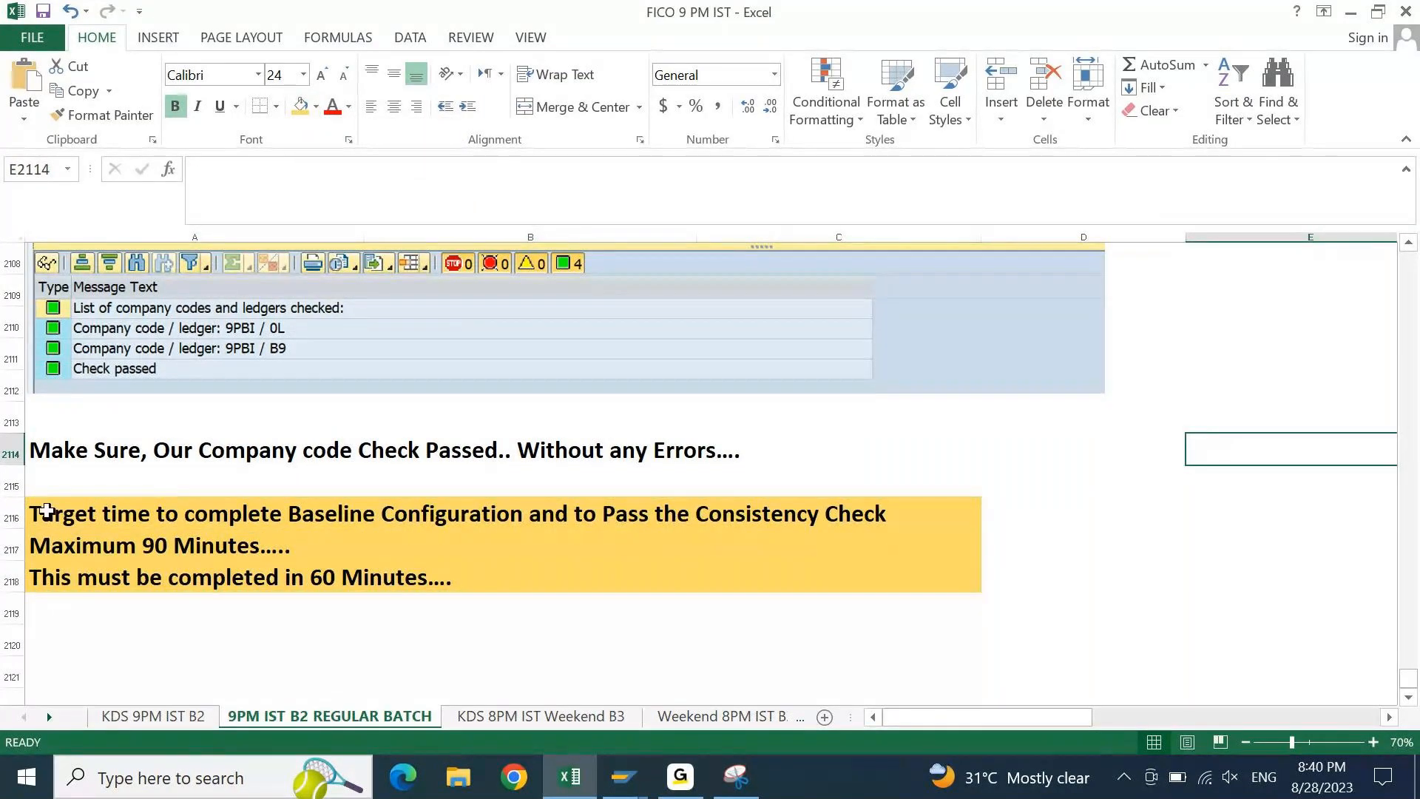
# Put a thick outer border around the target time notes in cells A2116 to C2118
pyautogui.moveTo(47, 510)
pyautogui.mouseDown()
pyautogui.moveTo(612, 542)
pyautogui.moveTo(808, 570)
pyautogui.mouseUp()
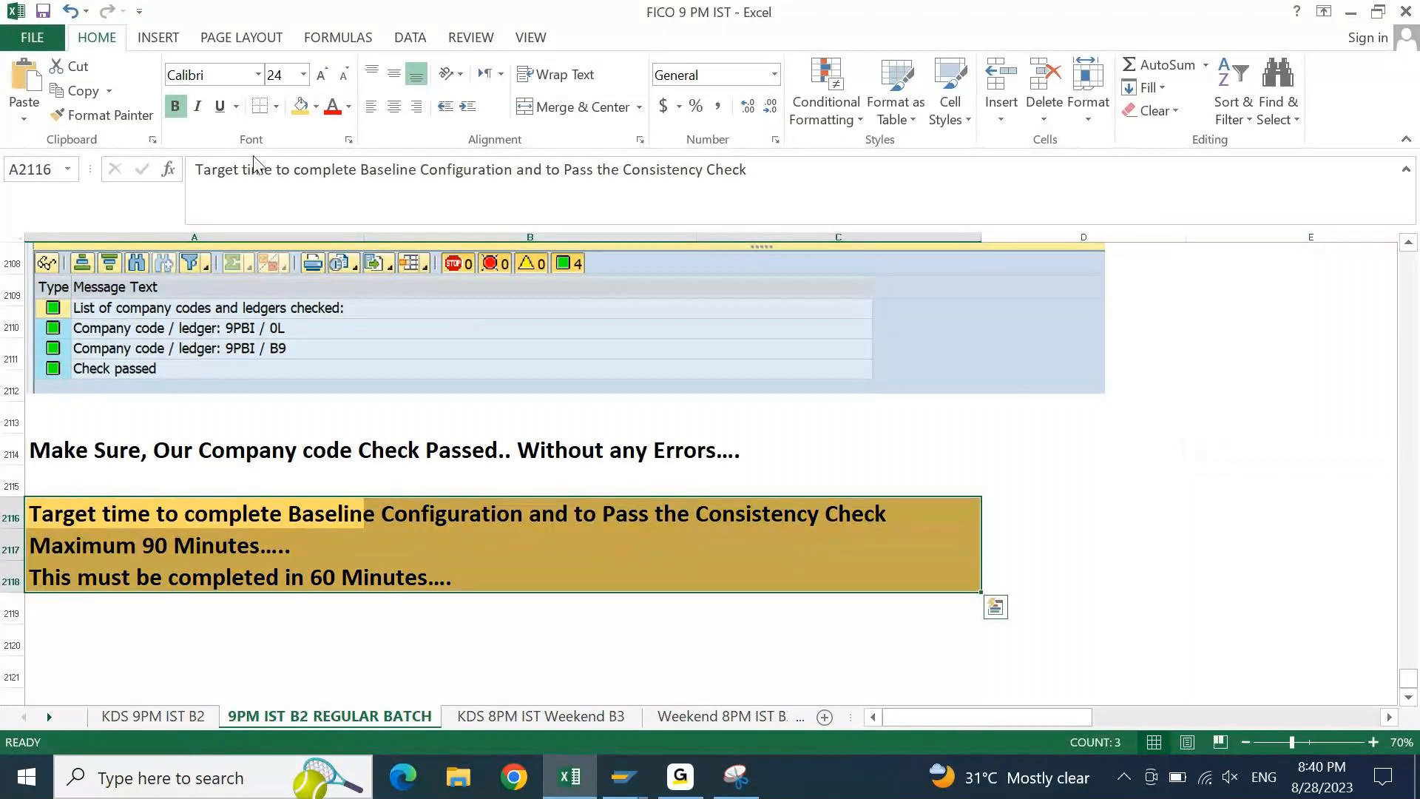
pyautogui.click(276, 106)
pyautogui.click(295, 353)
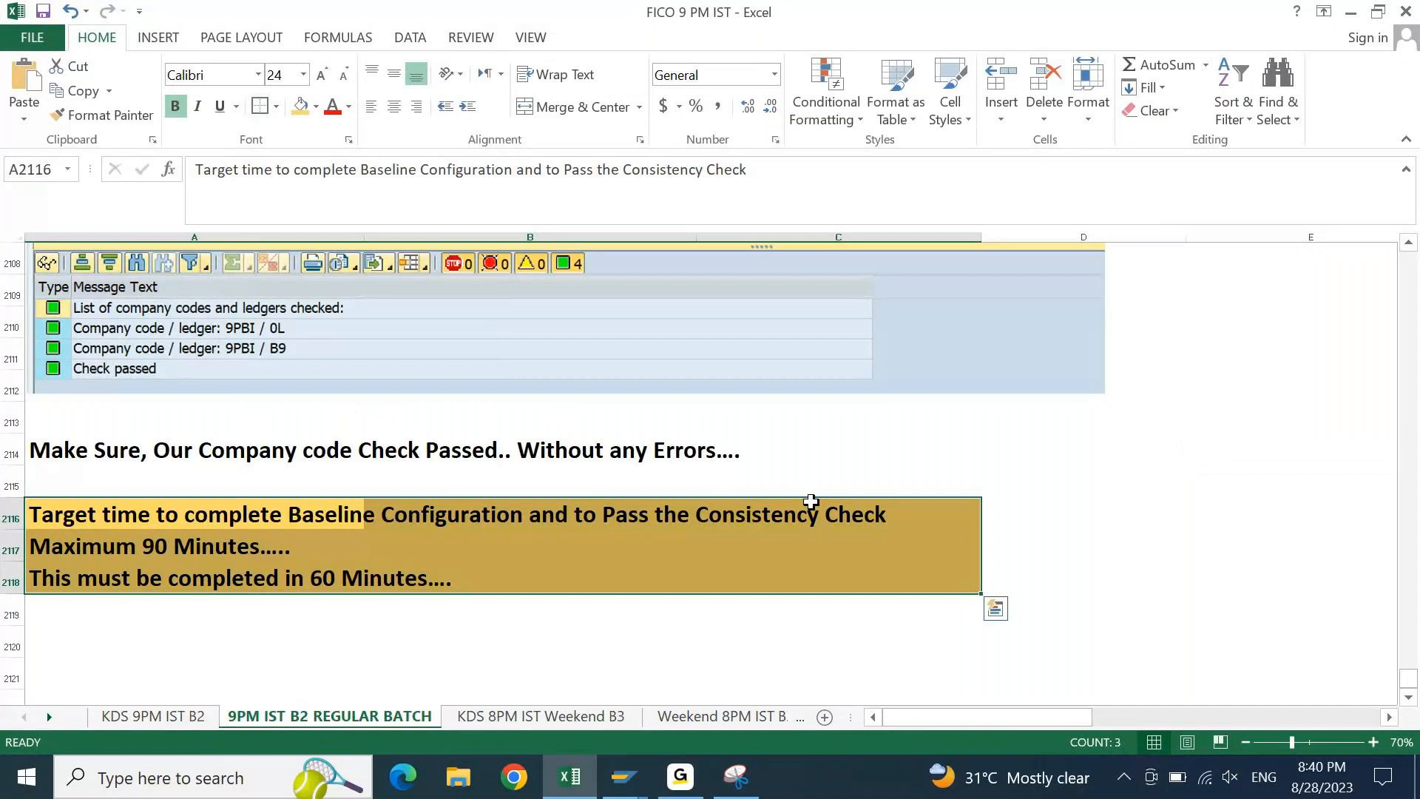
pyautogui.click(1088, 531)
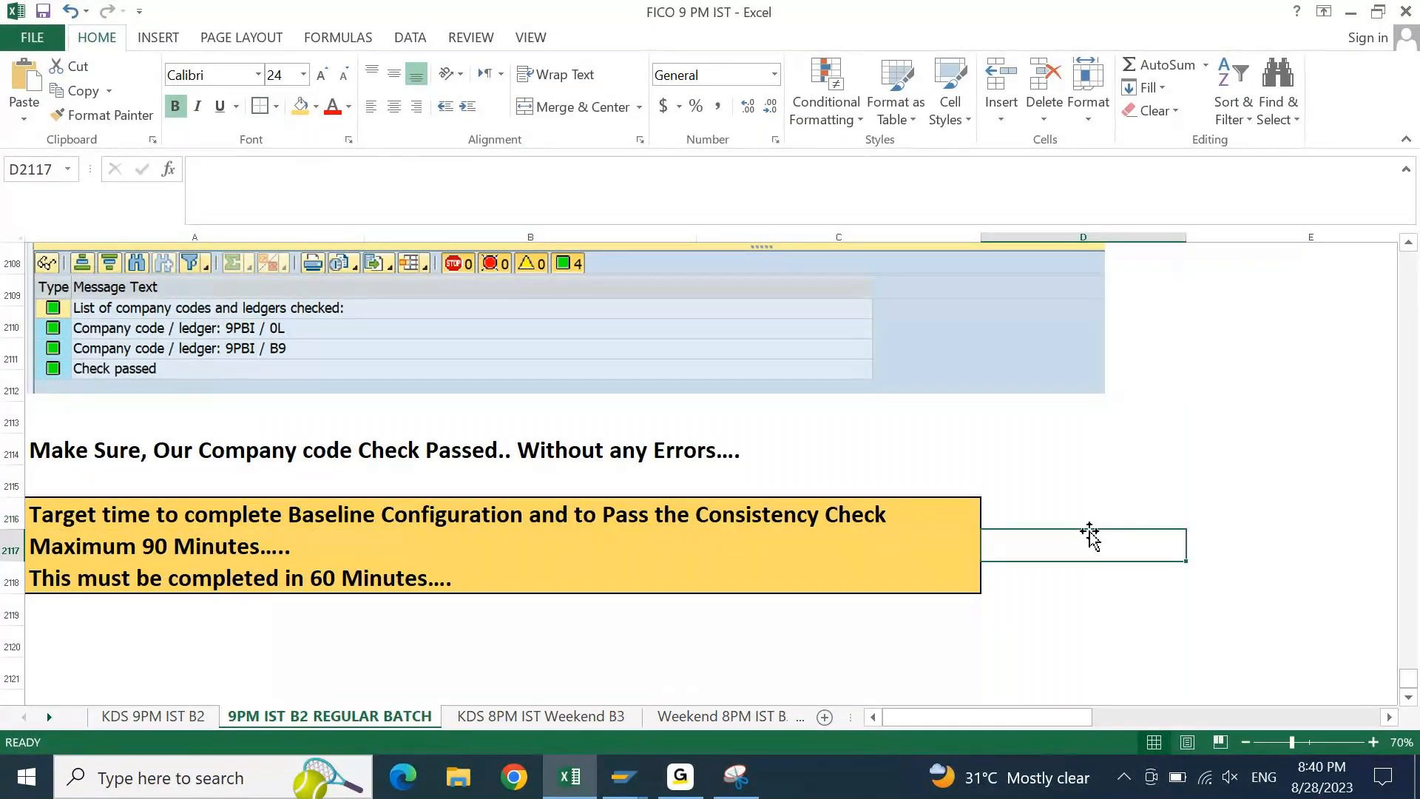
# Review the key data structures on the KDS 9PM IST B2 sheet, then return to the target time note on the 9PM IST B2 REGULAR BATCH sheet
pyautogui.press('Home')
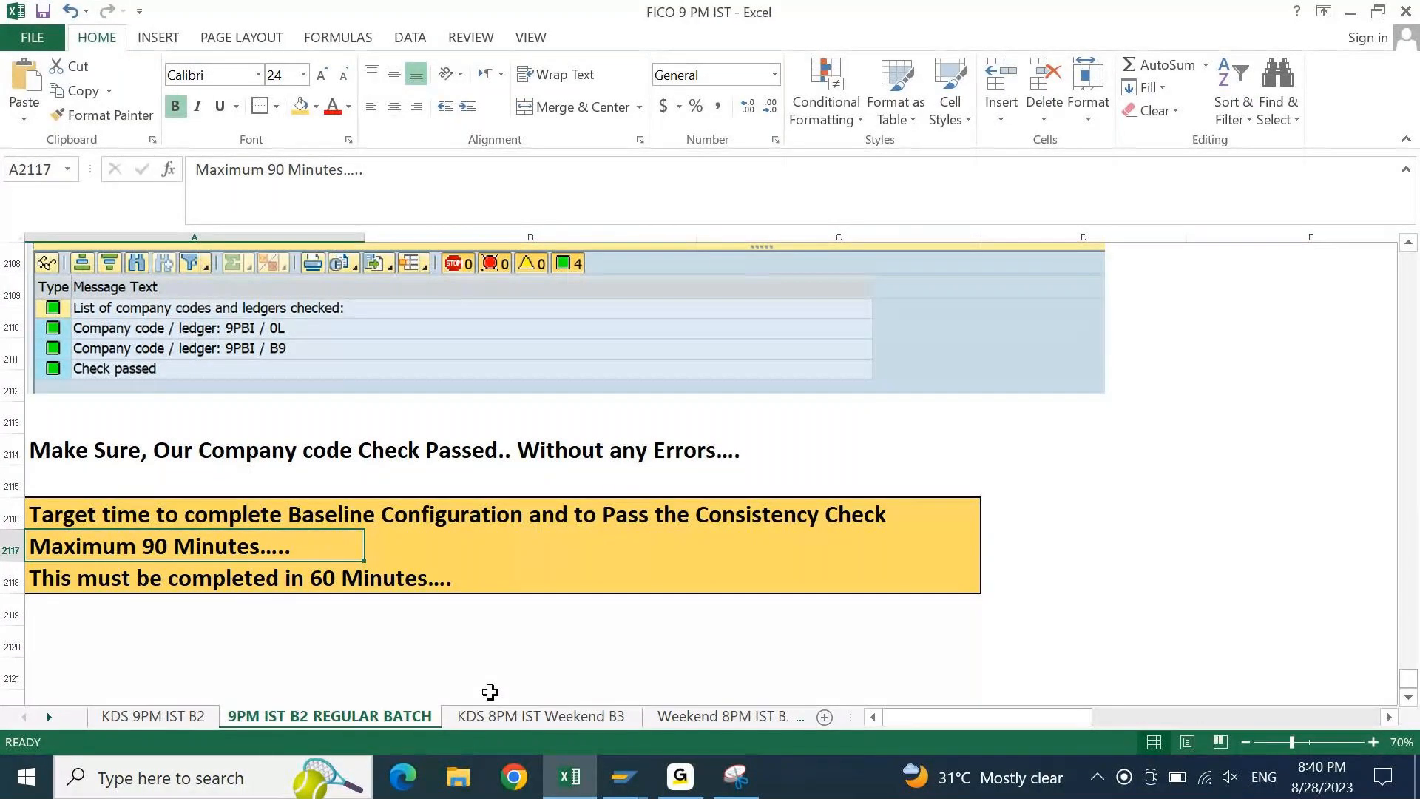
pyautogui.click(194, 716)
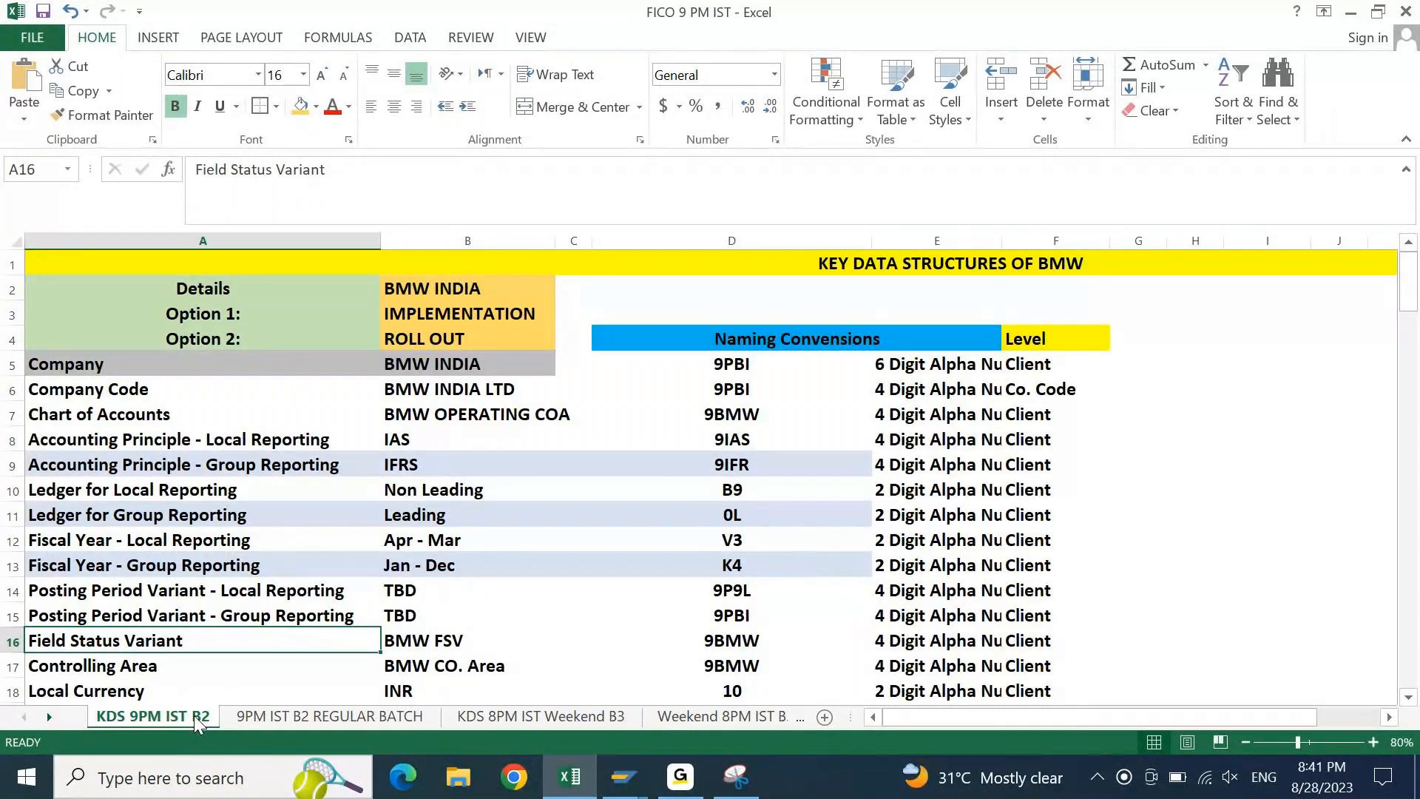
pyautogui.click(256, 714)
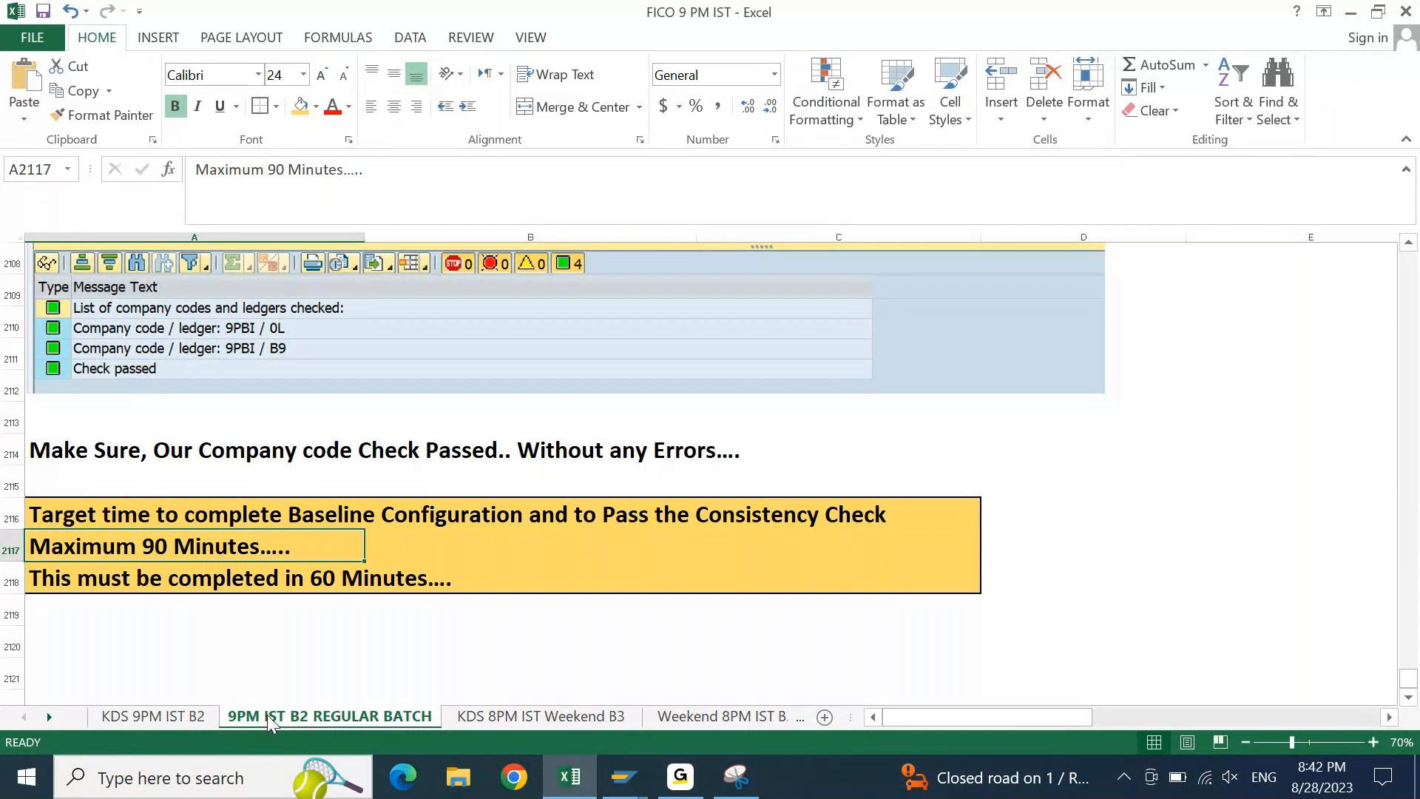
pyautogui.press('Up')
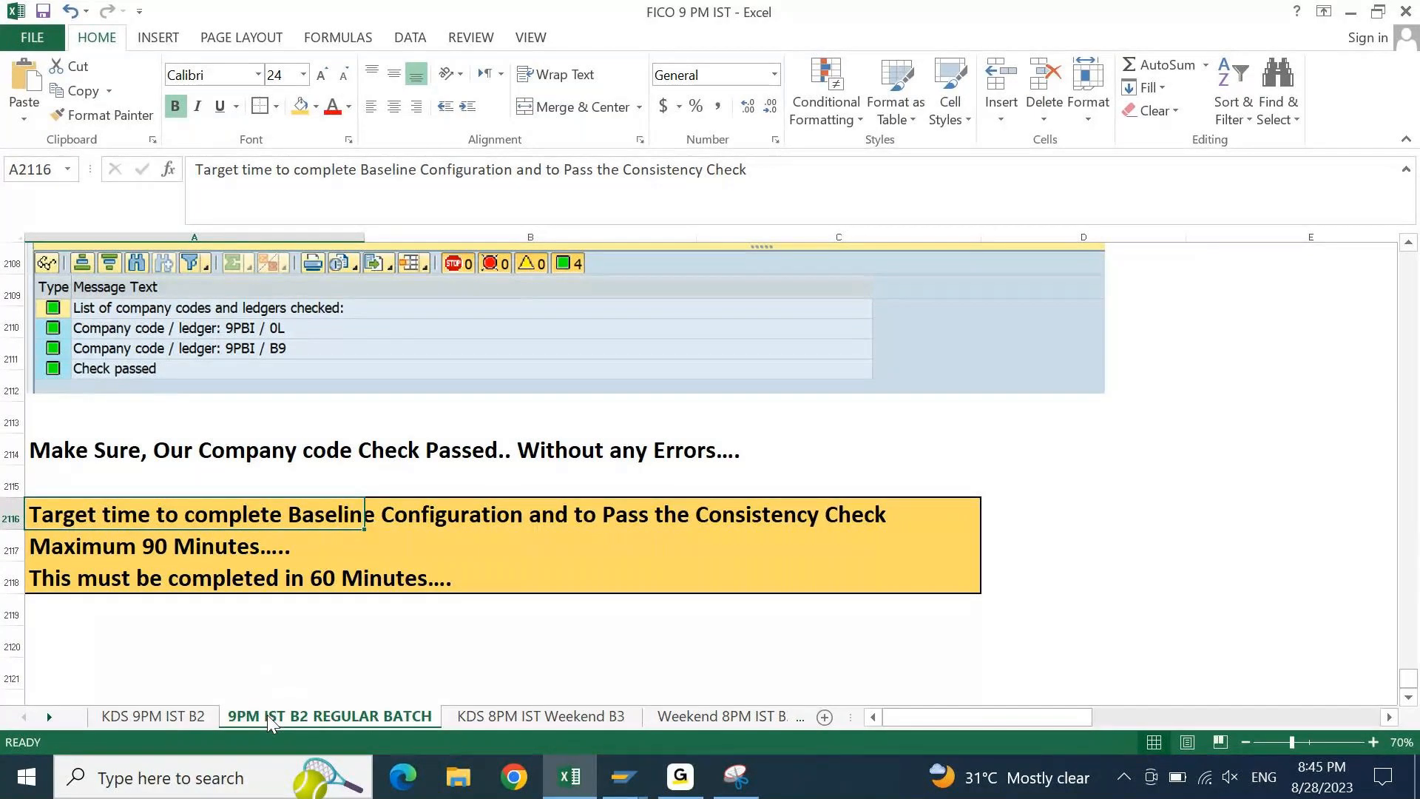
# Switch to the SAP Easy Access session and open the ledger maintenance transaction FINSC_LEDGER from the recent commands
pyautogui.moveTo(627, 791)
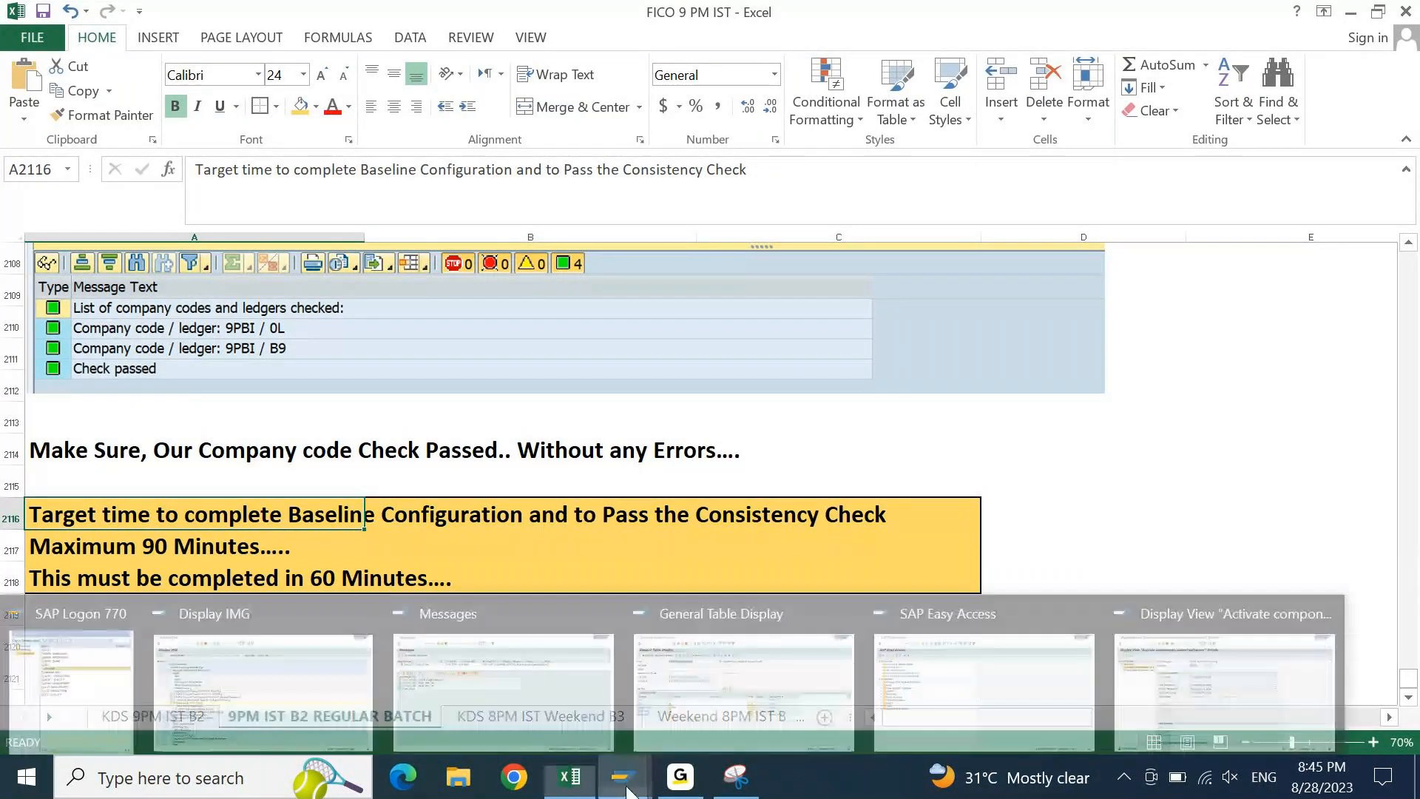
pyautogui.click(992, 677)
pyautogui.press('Down')
pyautogui.press('Down')
pyautogui.press('Down')
pyautogui.press('Down')
pyautogui.press('Down')
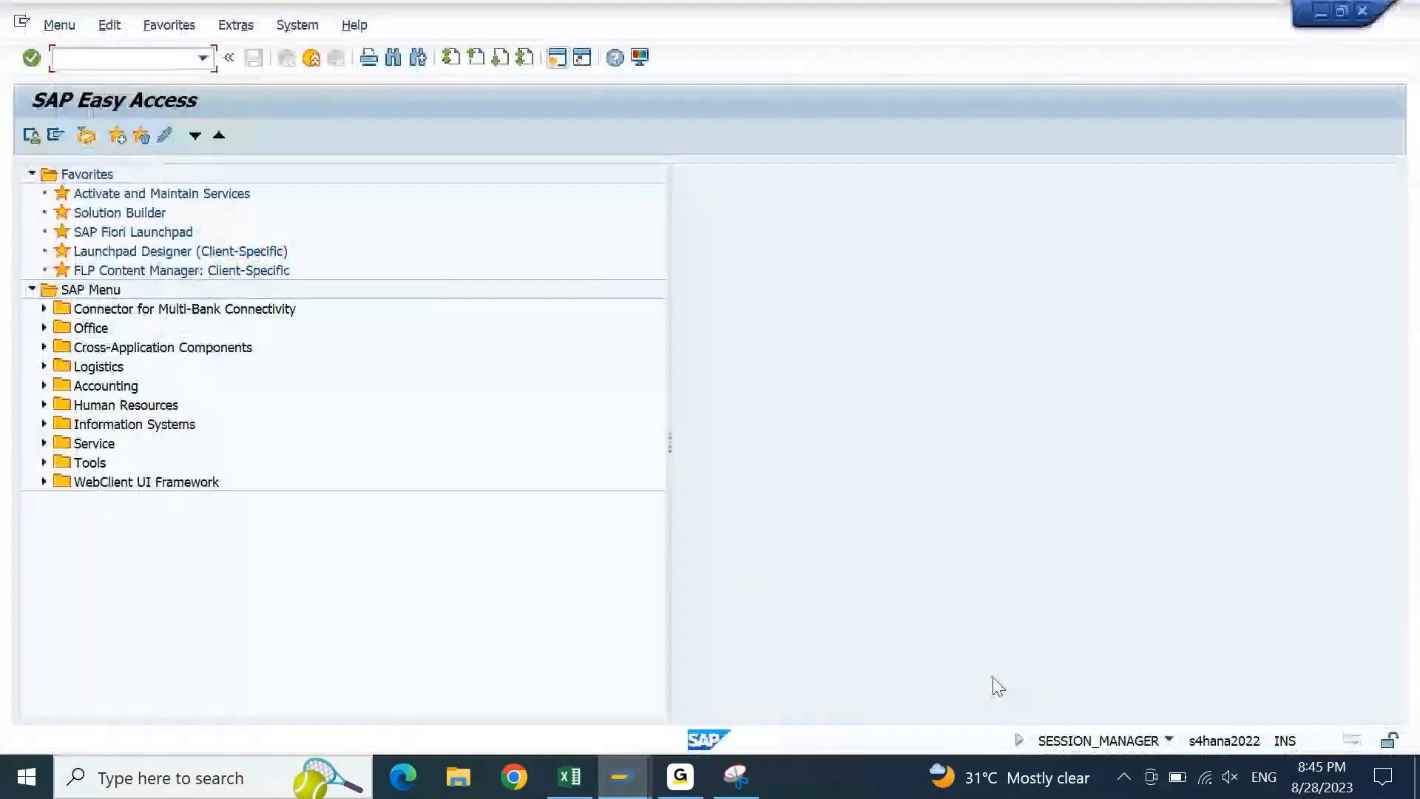
pyautogui.press('Return')
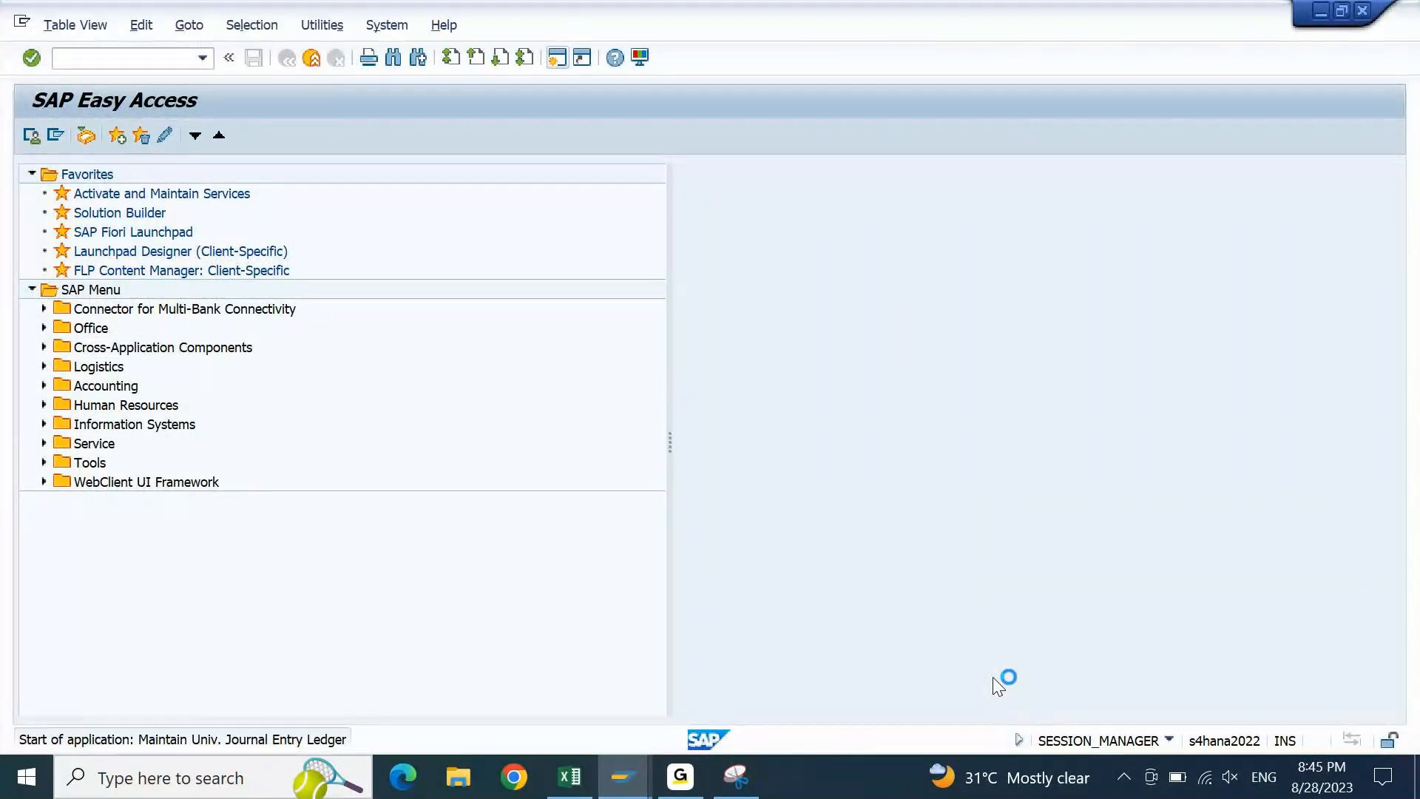
pyautogui.press('Return')
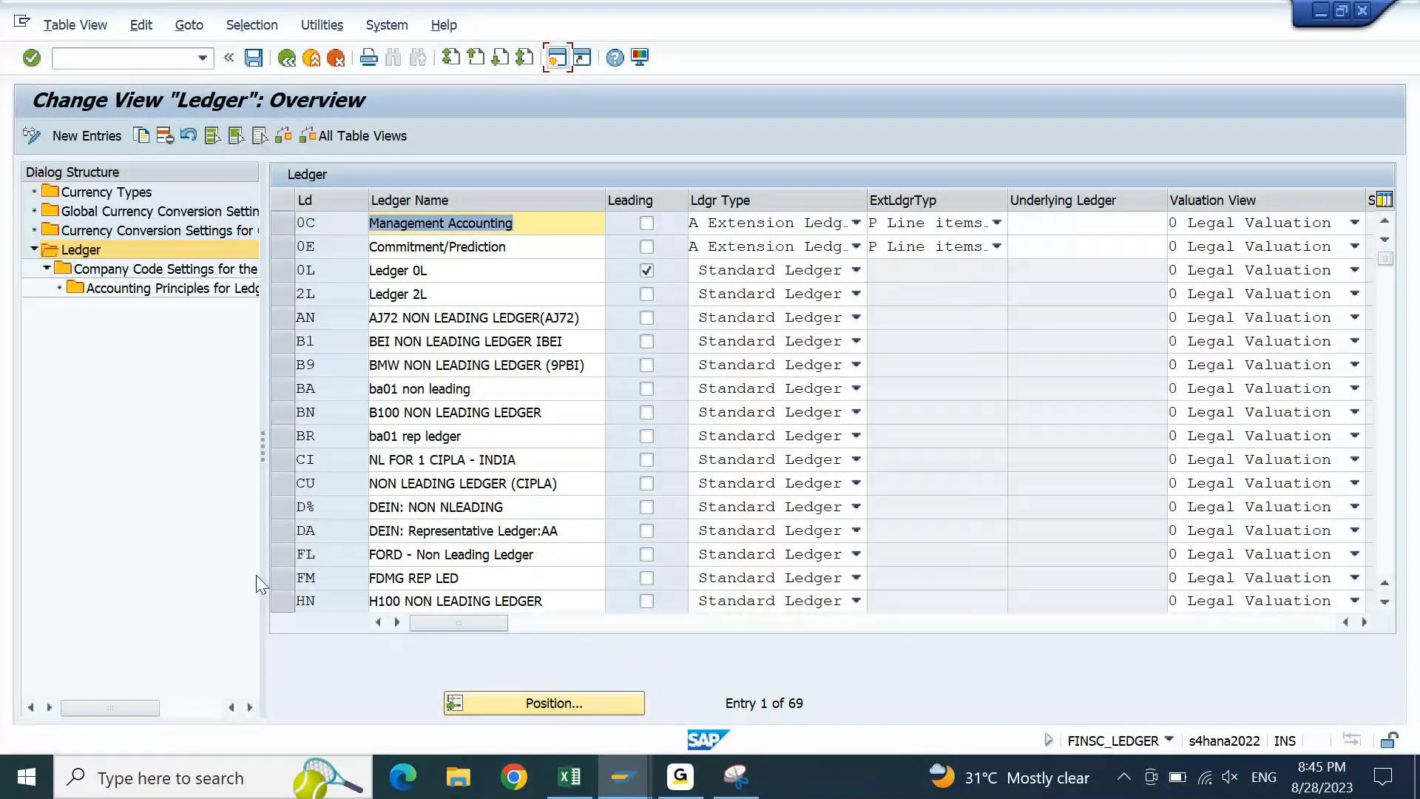
# Widen the Dialog Structure area to show the full folder names and select Currency Conversion Settings for Company Codes
pyautogui.moveTo(262, 449); pyautogui.dragTo(467, 405)
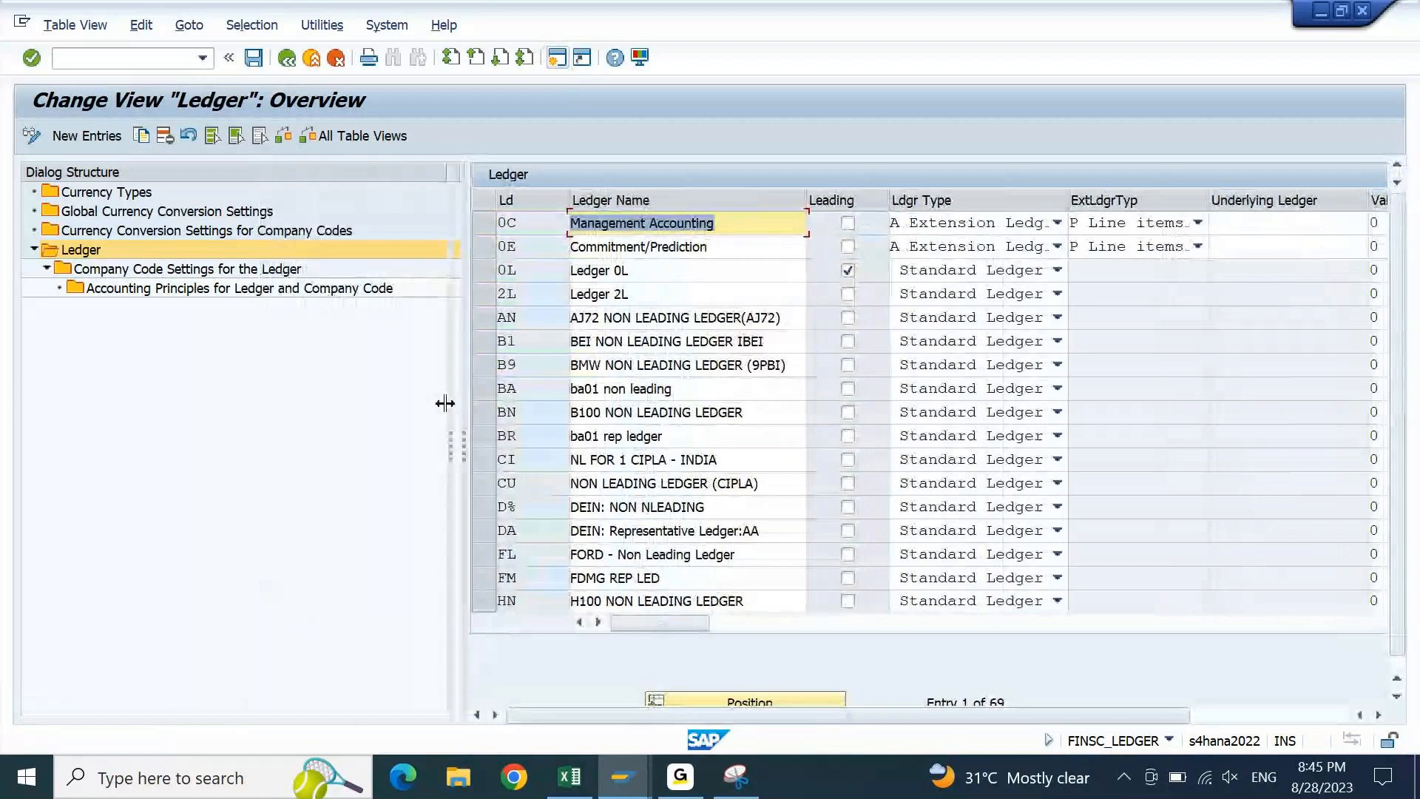
pyautogui.moveTo(445, 403); pyautogui.dragTo(418, 406)
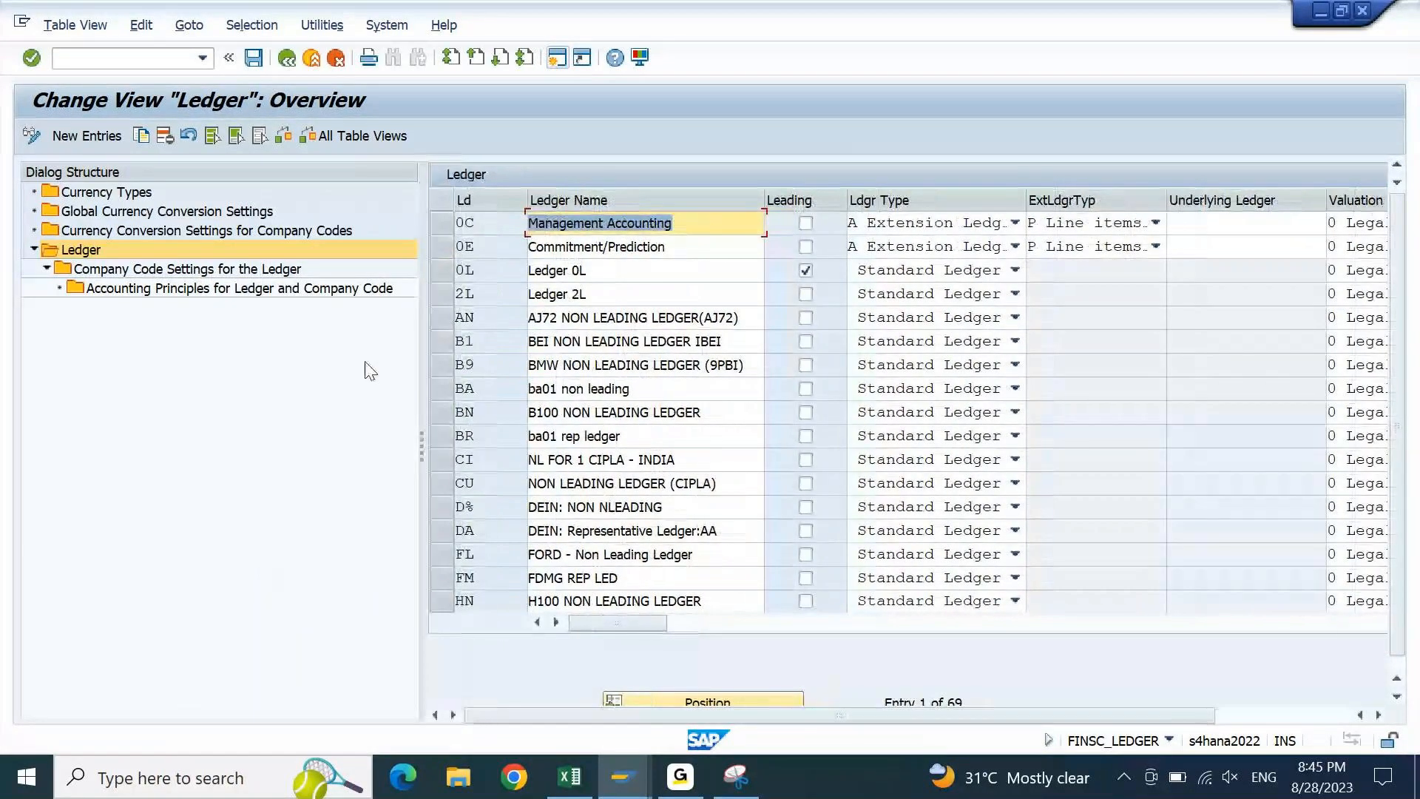
pyautogui.click(117, 233)
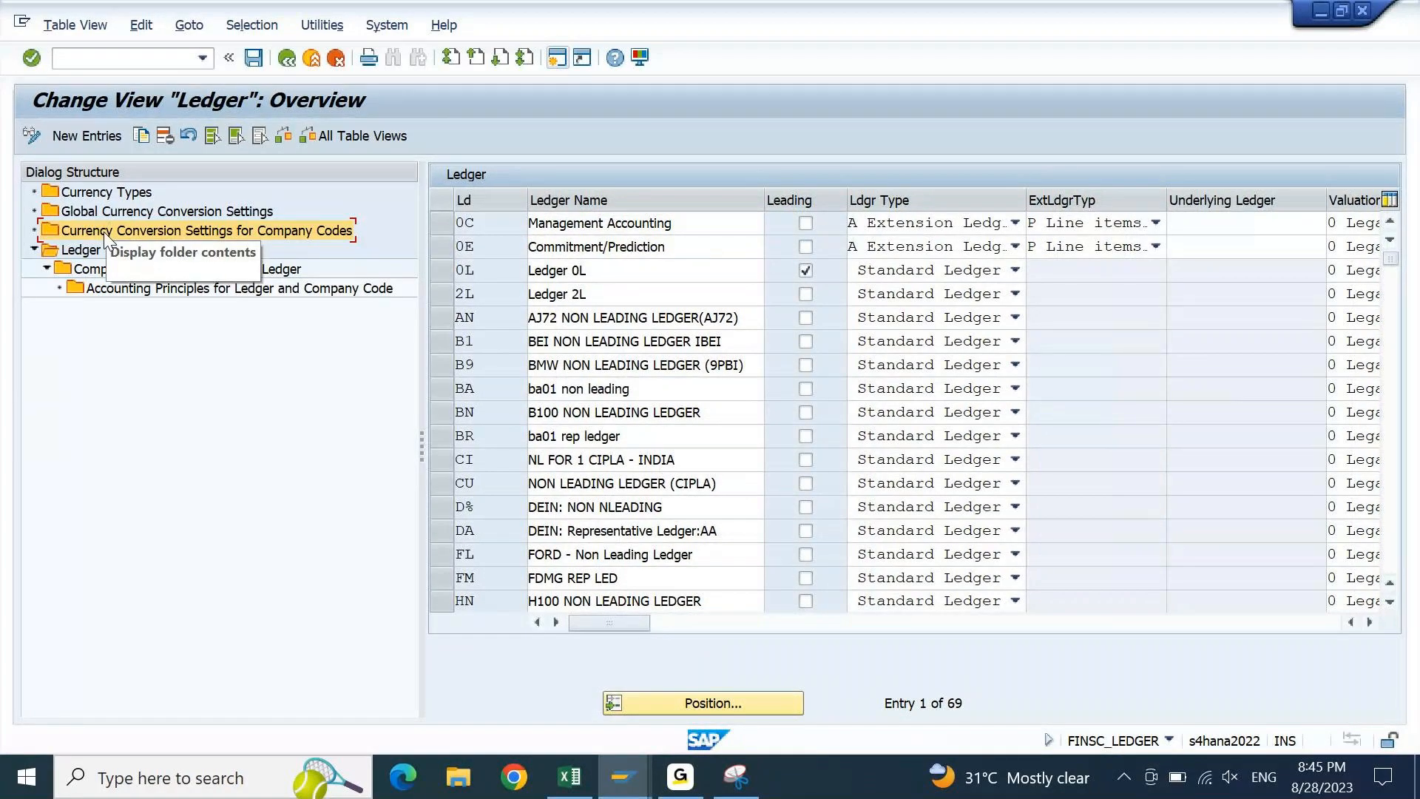
# Review the Currency Conversion Settings for Company Codes, return to the Ledger overview, and exit to SAP Easy Access
pyautogui.doubleClick(107, 232)
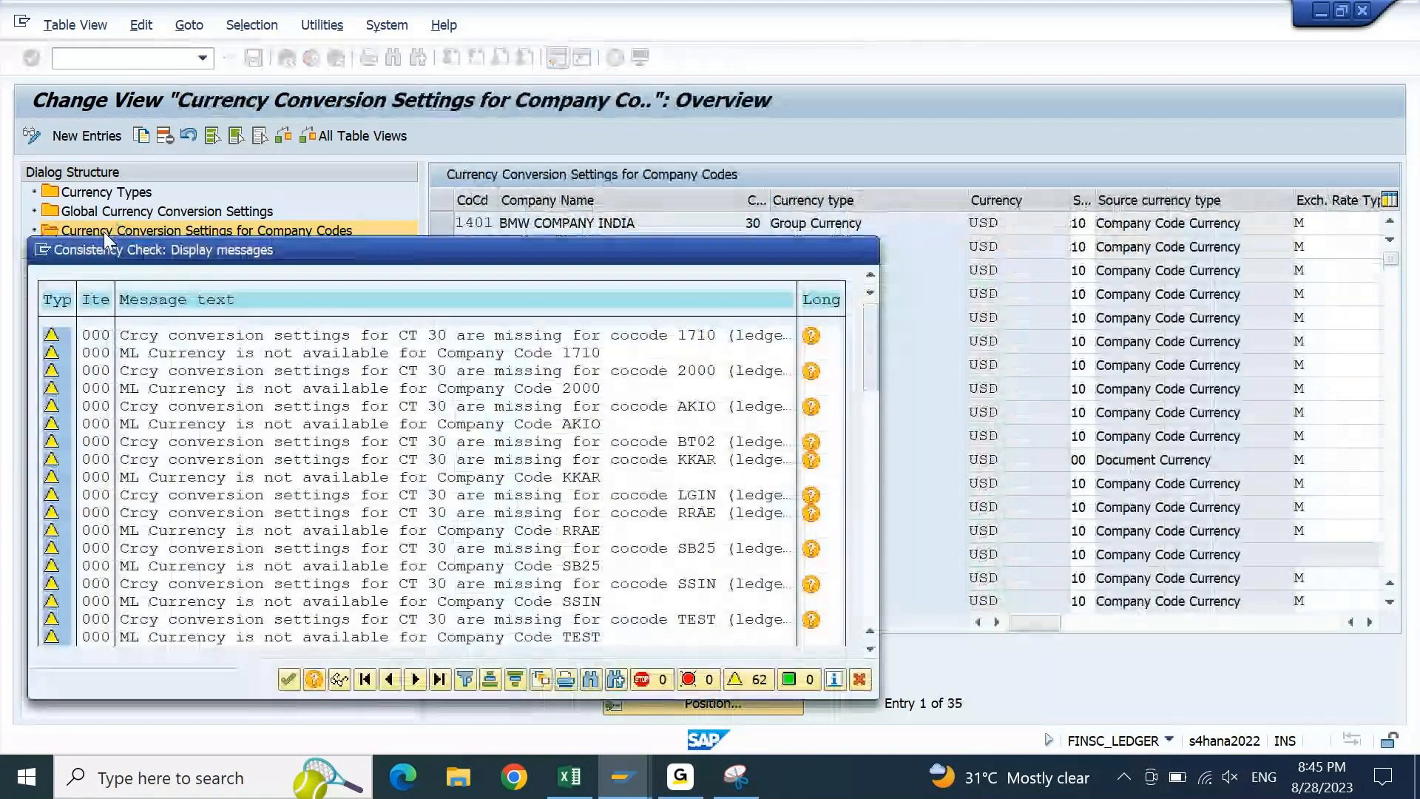
pyautogui.press('Return')
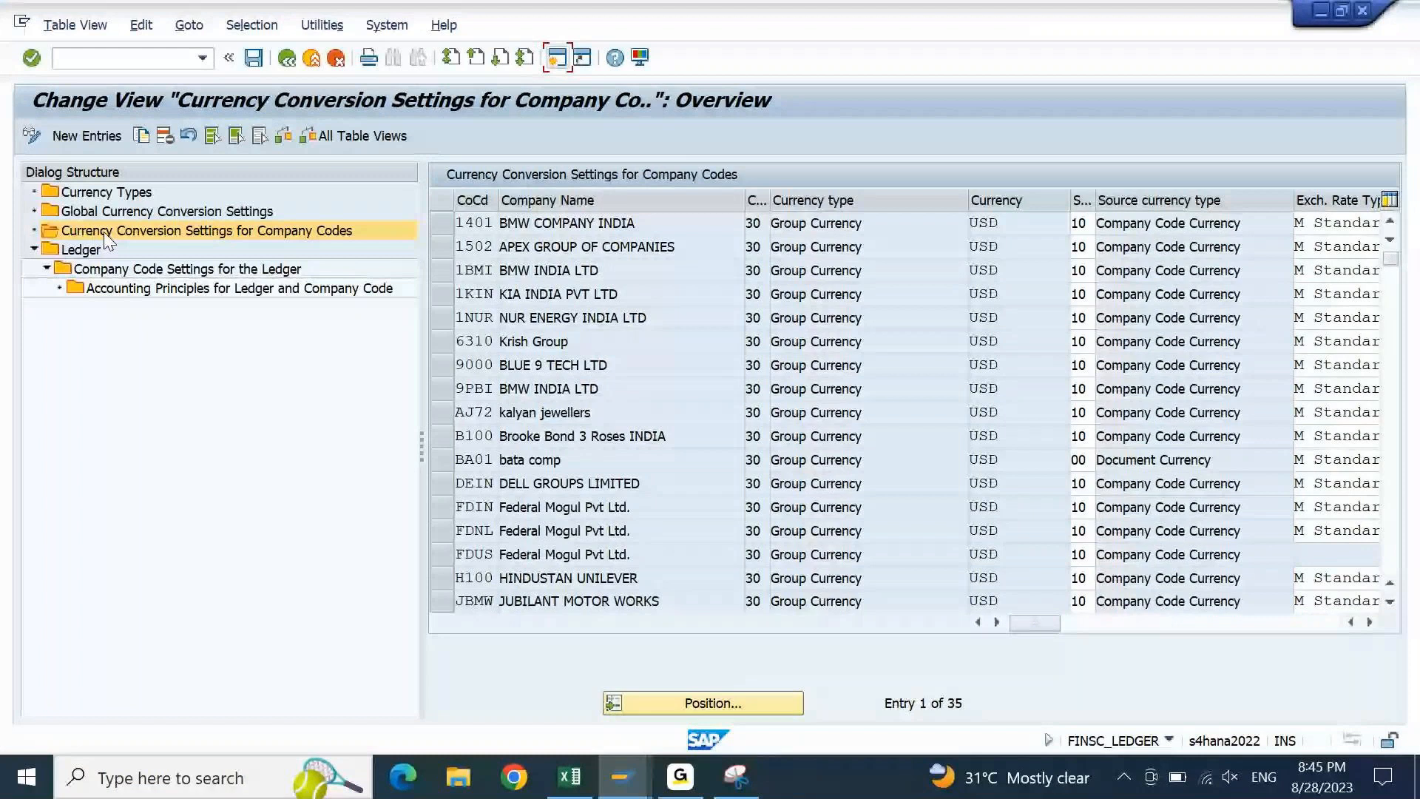
pyautogui.doubleClick(107, 244)
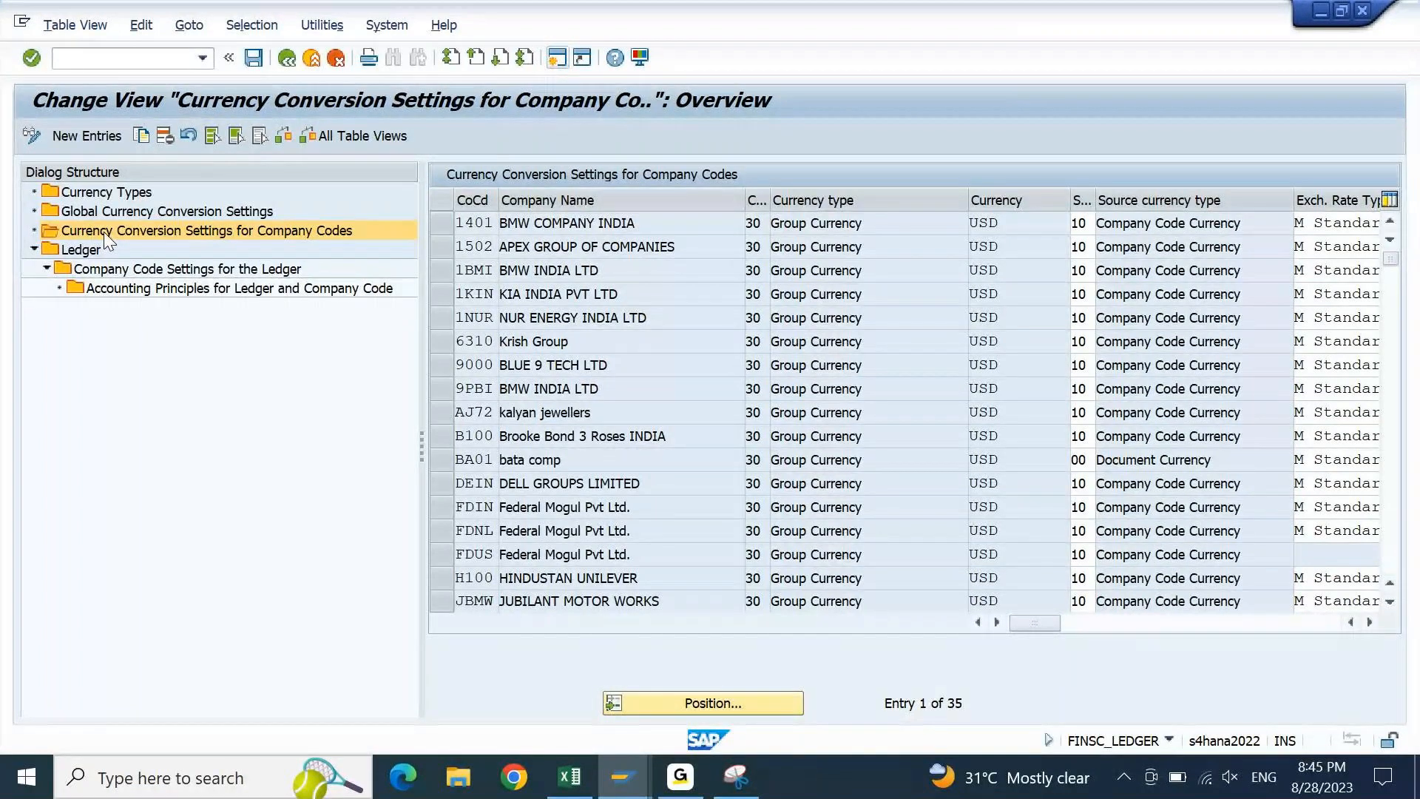
pyautogui.press('Return')
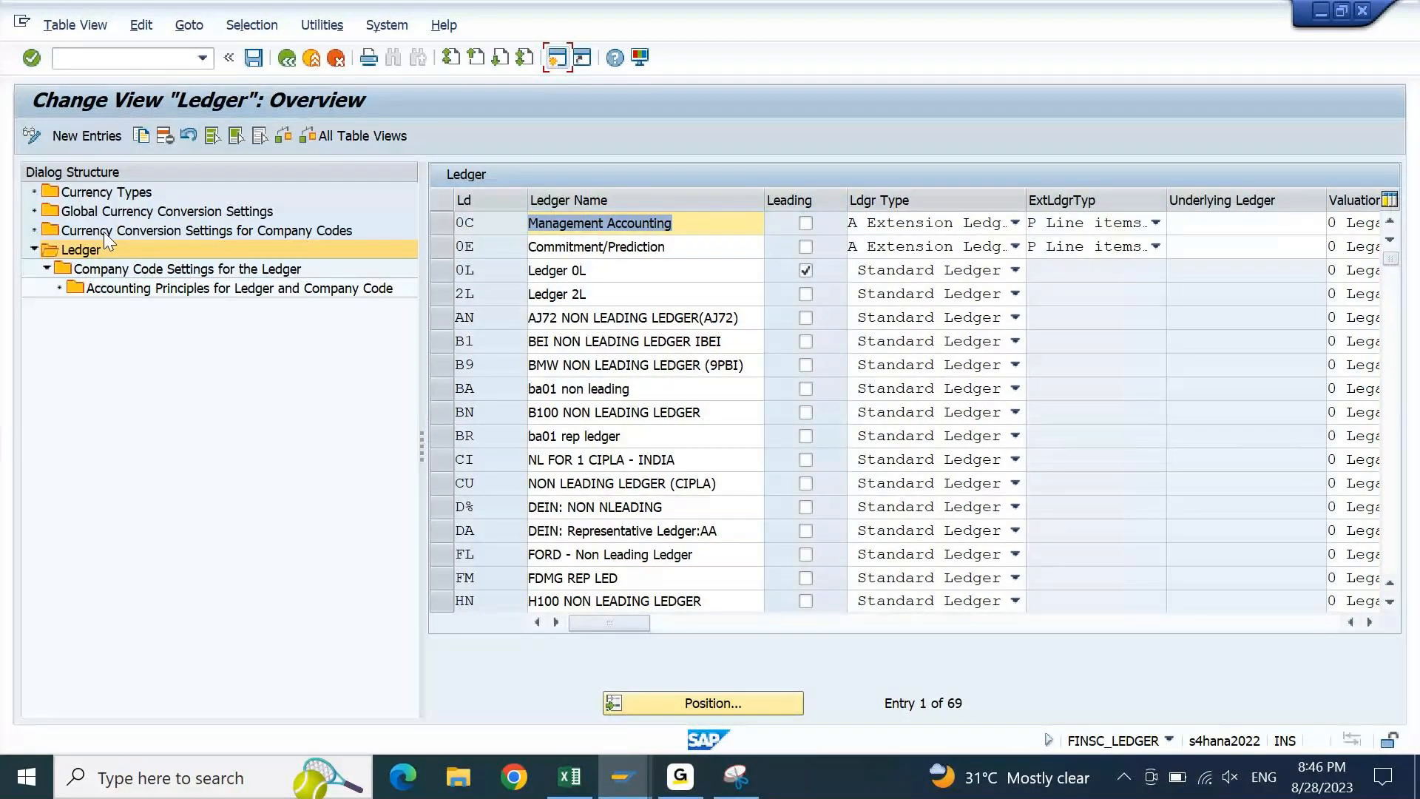
pyautogui.press('F3')
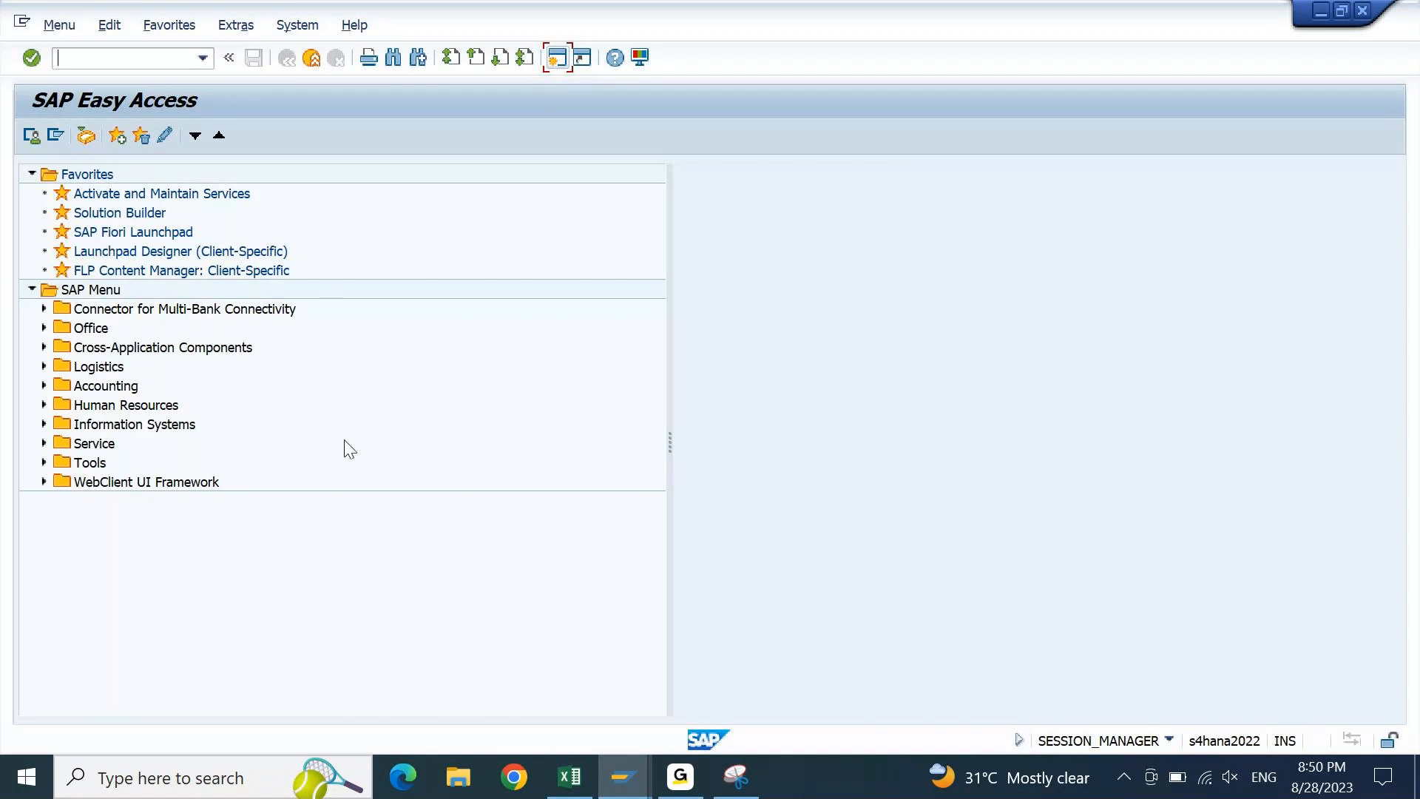
# Switch to the FICO 9 PM IST workbook in Excel and enter "Define Company" in cell A2123, below the target time note
pyautogui.click(582, 779)
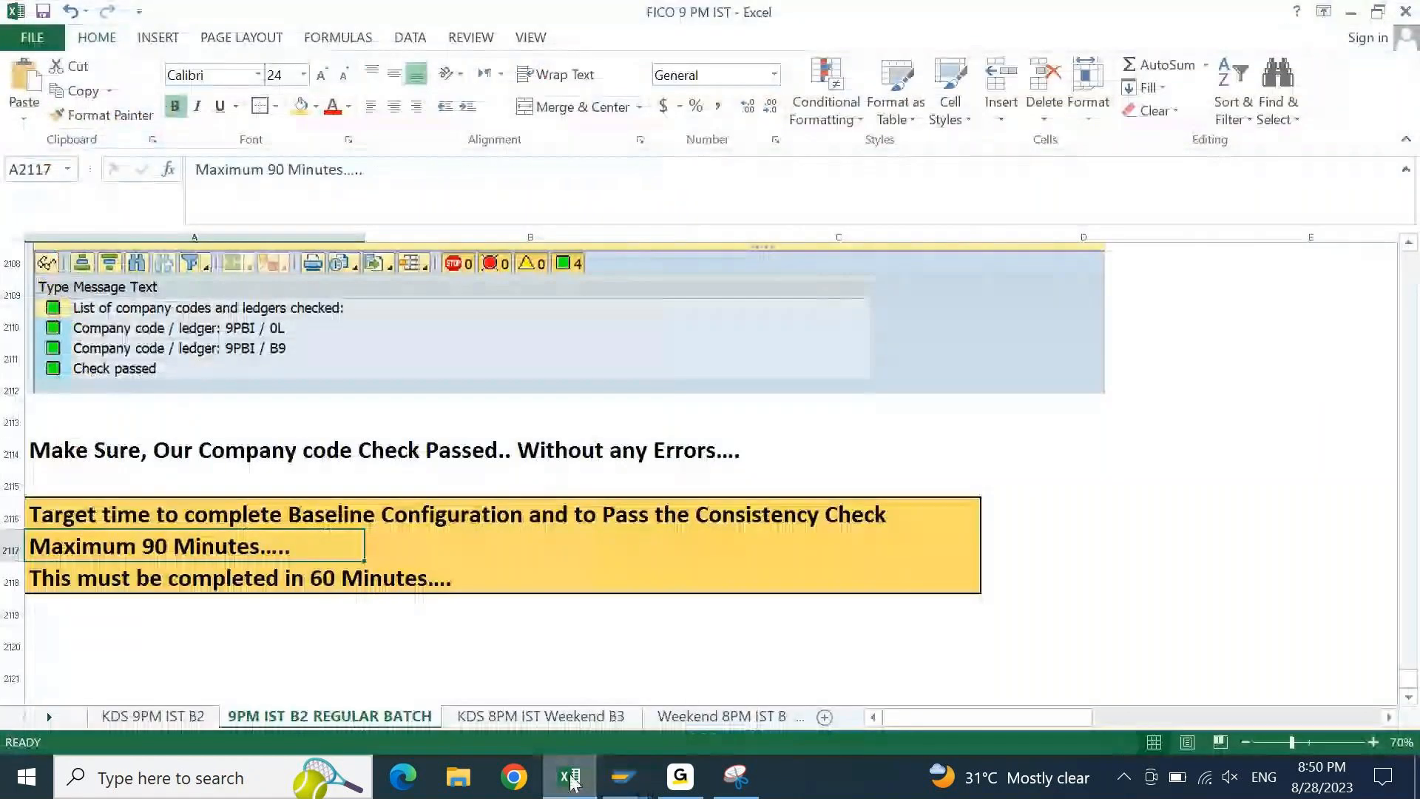
pyautogui.press('Down')
pyautogui.press('Down')
pyautogui.press('Down')
pyautogui.press('Down')
pyautogui.press('Down')
pyautogui.press('Down')
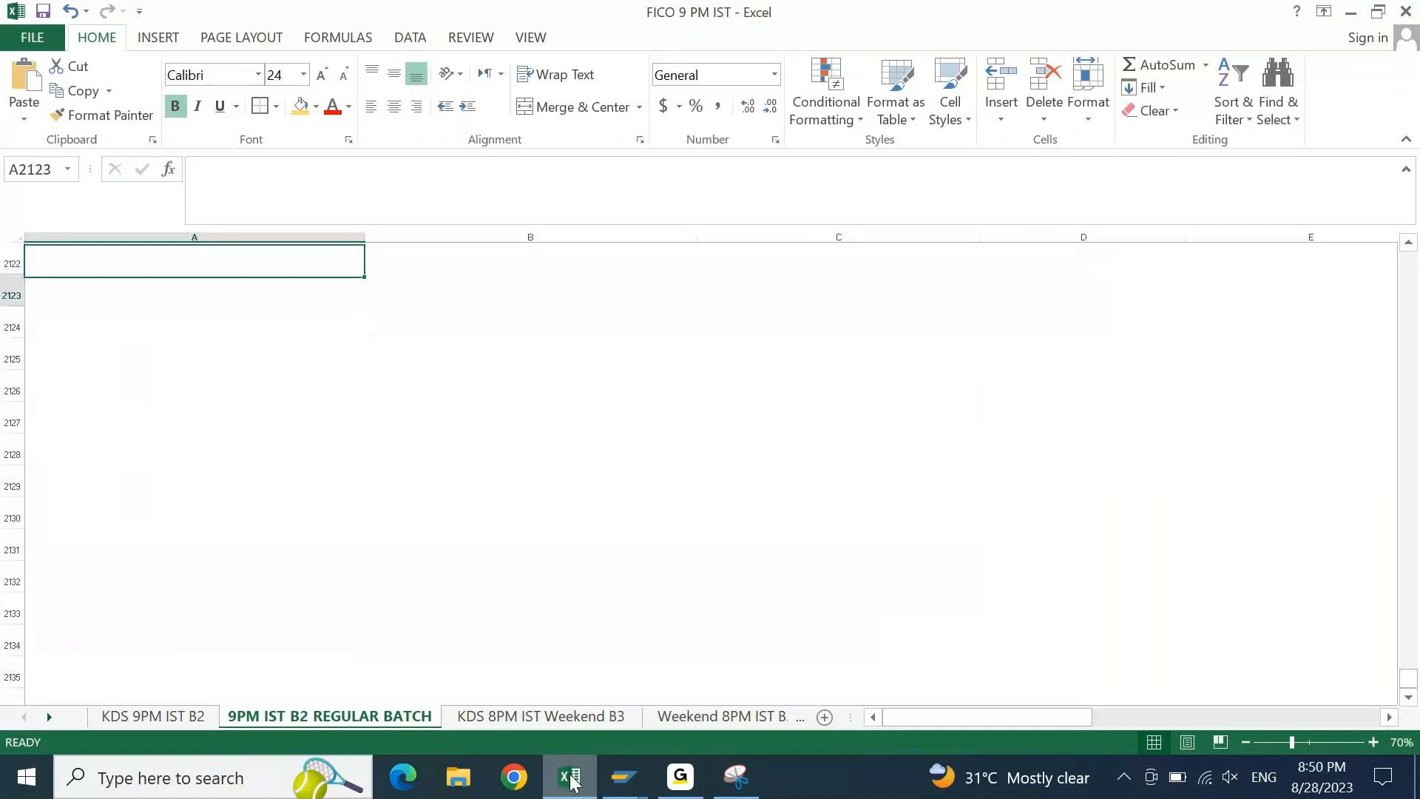
pyautogui.write('Define COma')
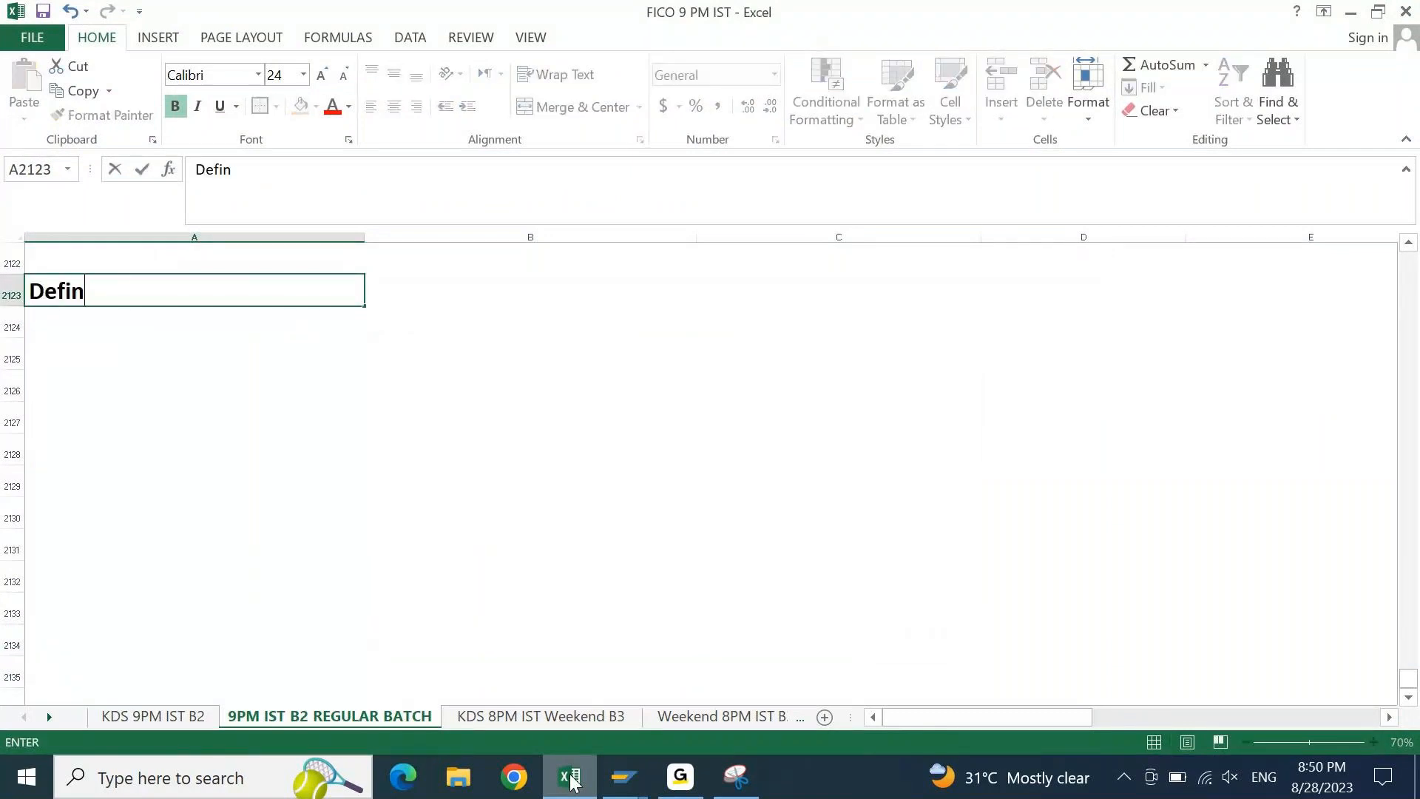
pyautogui.press('BackSpace')
pyautogui.write('pany')
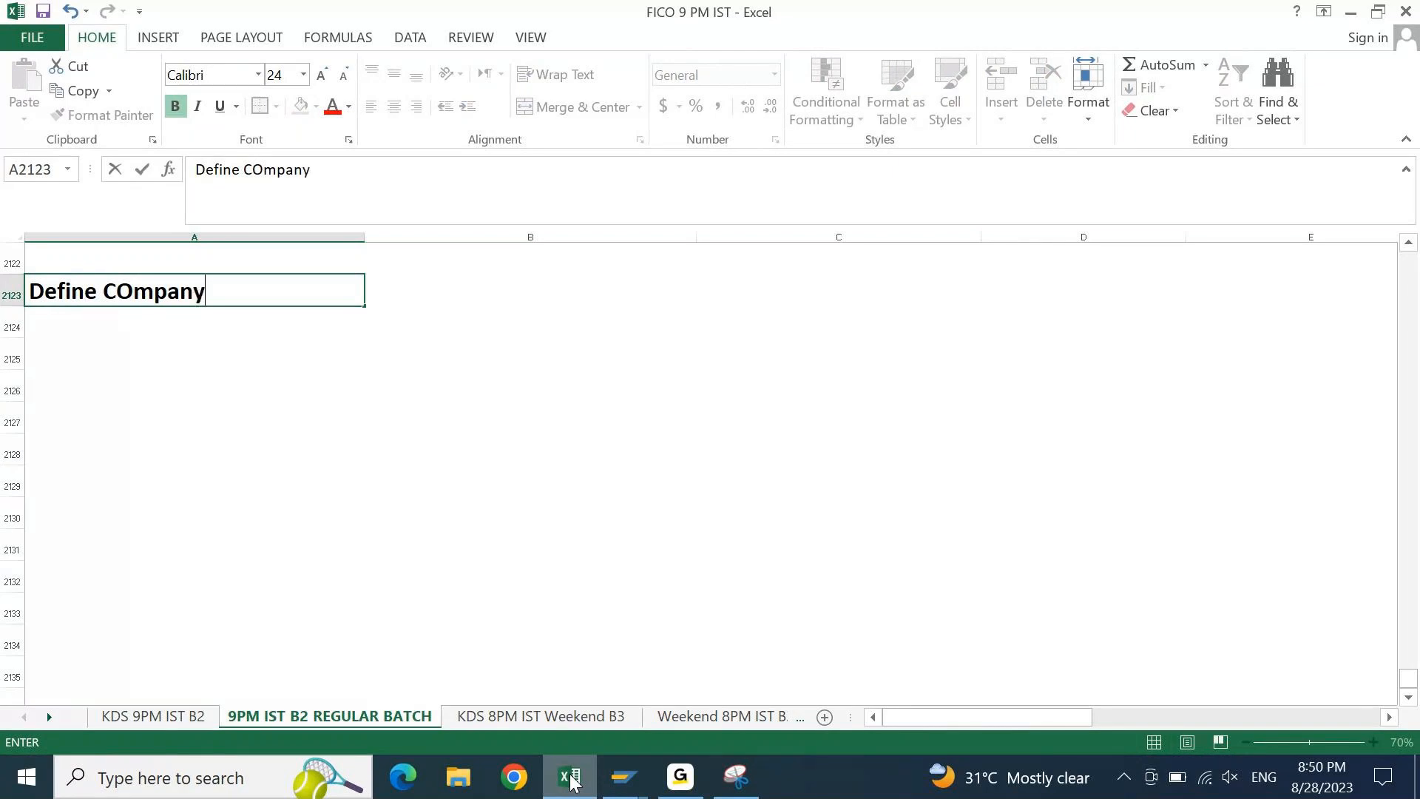
pyautogui.press('Return')
# Enter "Define Co. Code" in cell A2124 and "Assign CO.Code to Company" in cell A2125
pyautogui.write('Define COp')
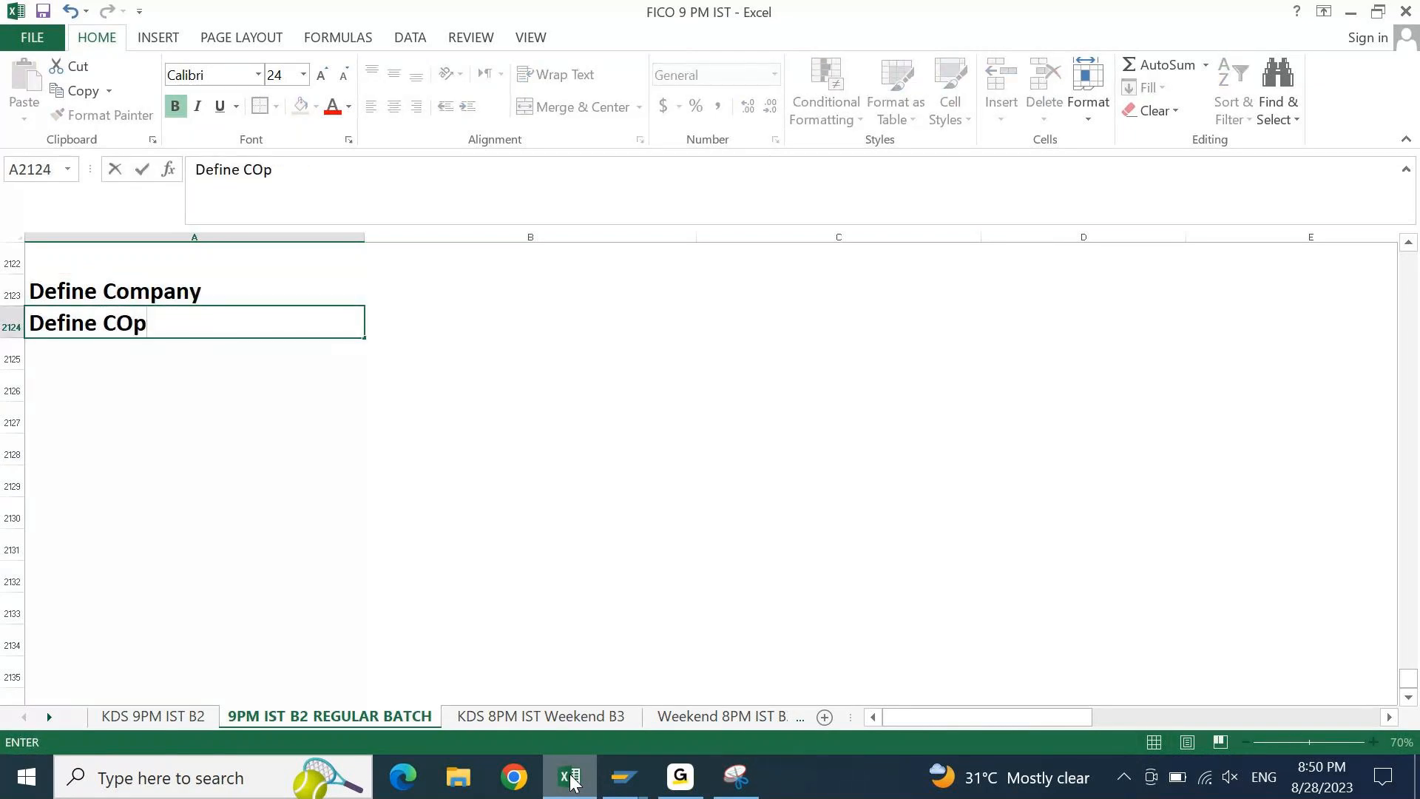
pyautogui.press('BackSpace')
pyautogui.press('BackSpace')
pyautogui.write('o. COde')
pyautogui.hotkey('ctrl', 'Return')
pyautogui.press('Return')
pyautogui.write('A')
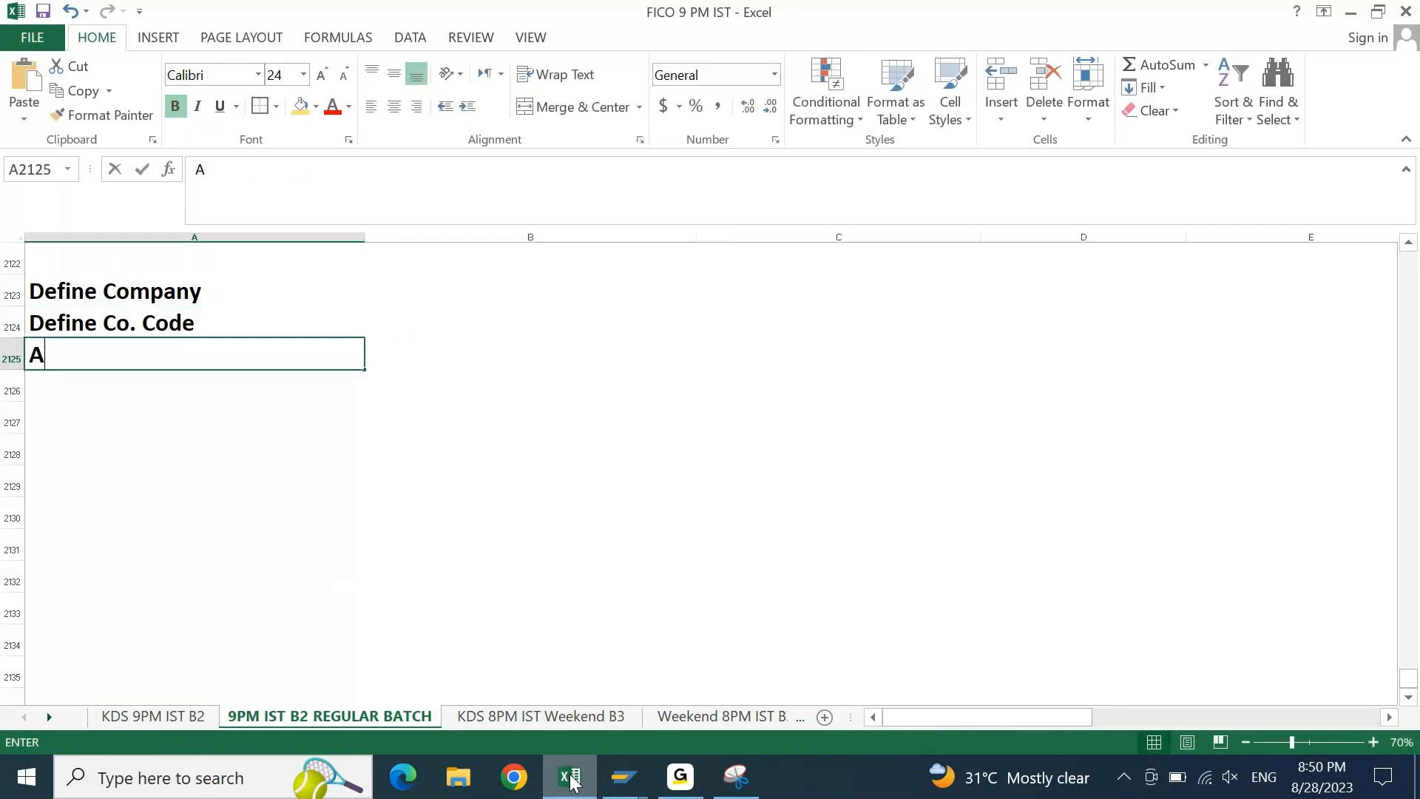
pyautogui.write('ssign CO.Code to C')
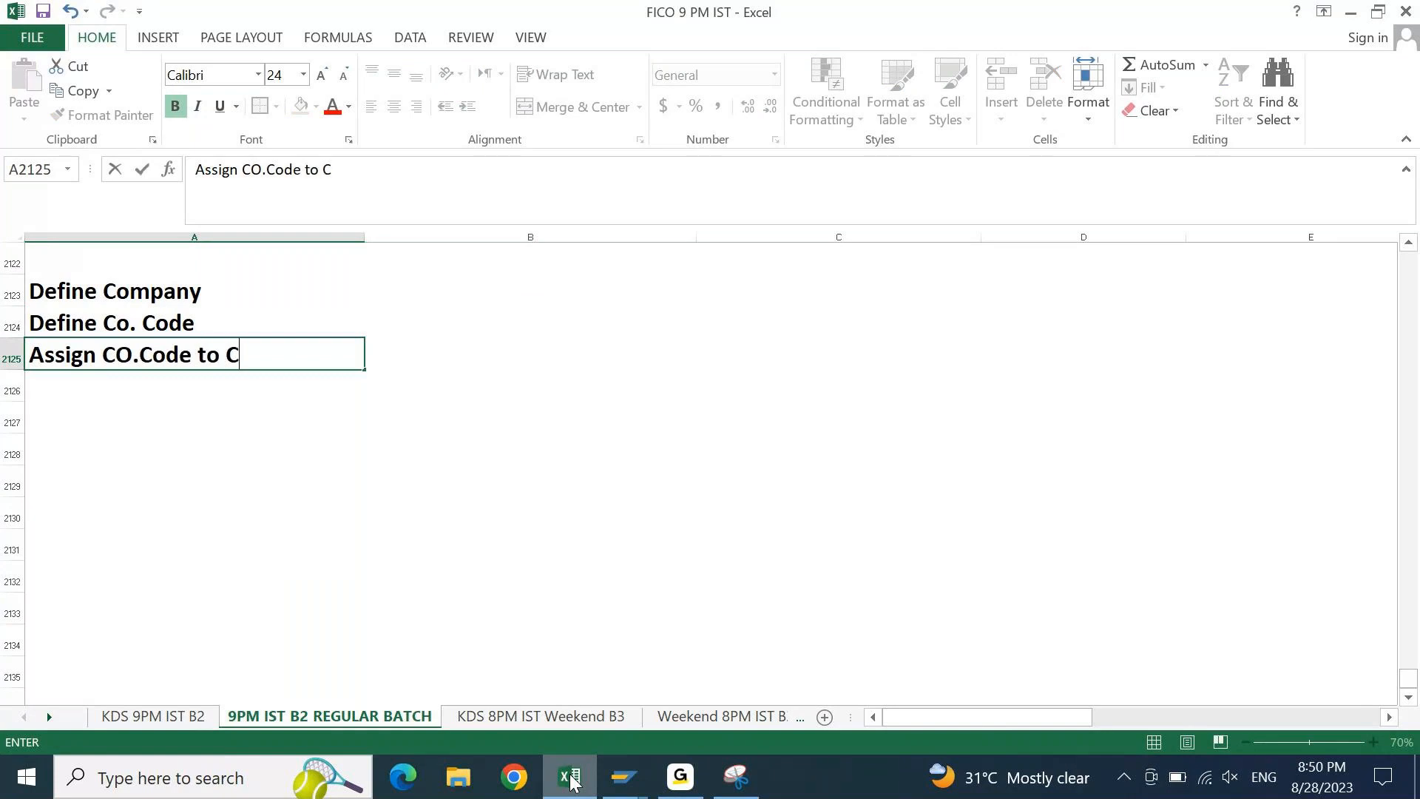
pyautogui.write('ompany')
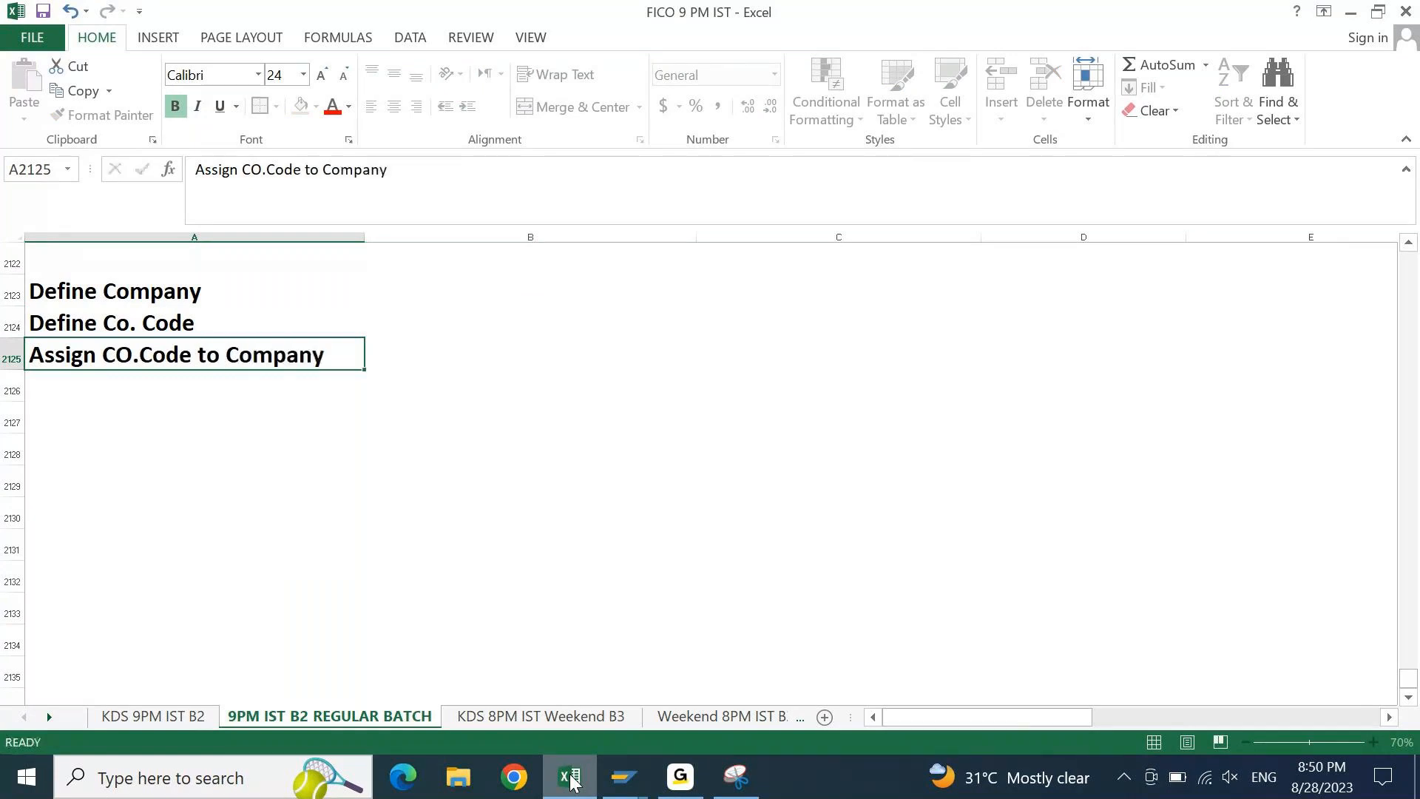
# Add the header "T.cOde" in cell B2122 and the header "Transaction" in cell A2122 above the list
pyautogui.press('Tab')
pyautogui.press('Up')
pyautogui.press('Up')
pyautogui.press('Up')
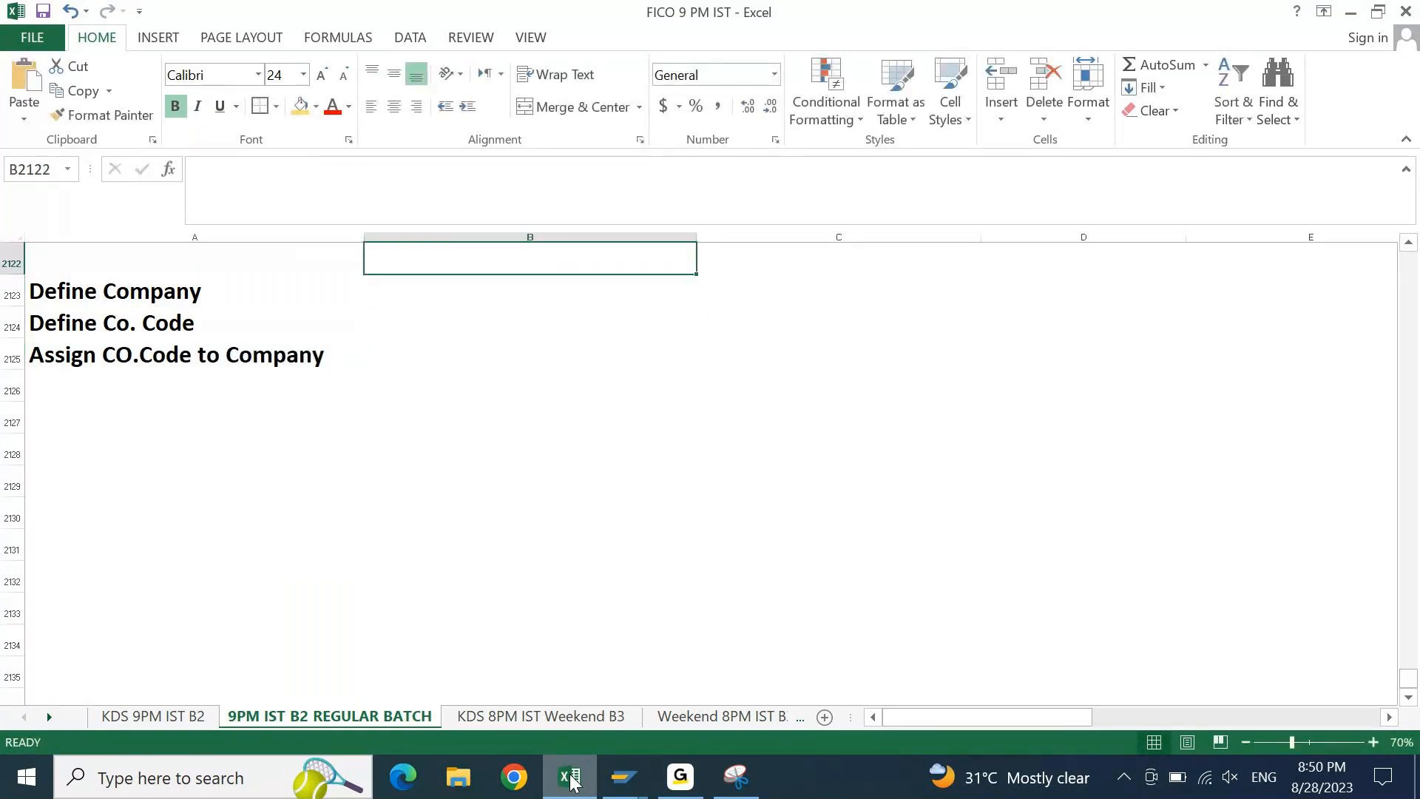
pyautogui.write('T.cOd')
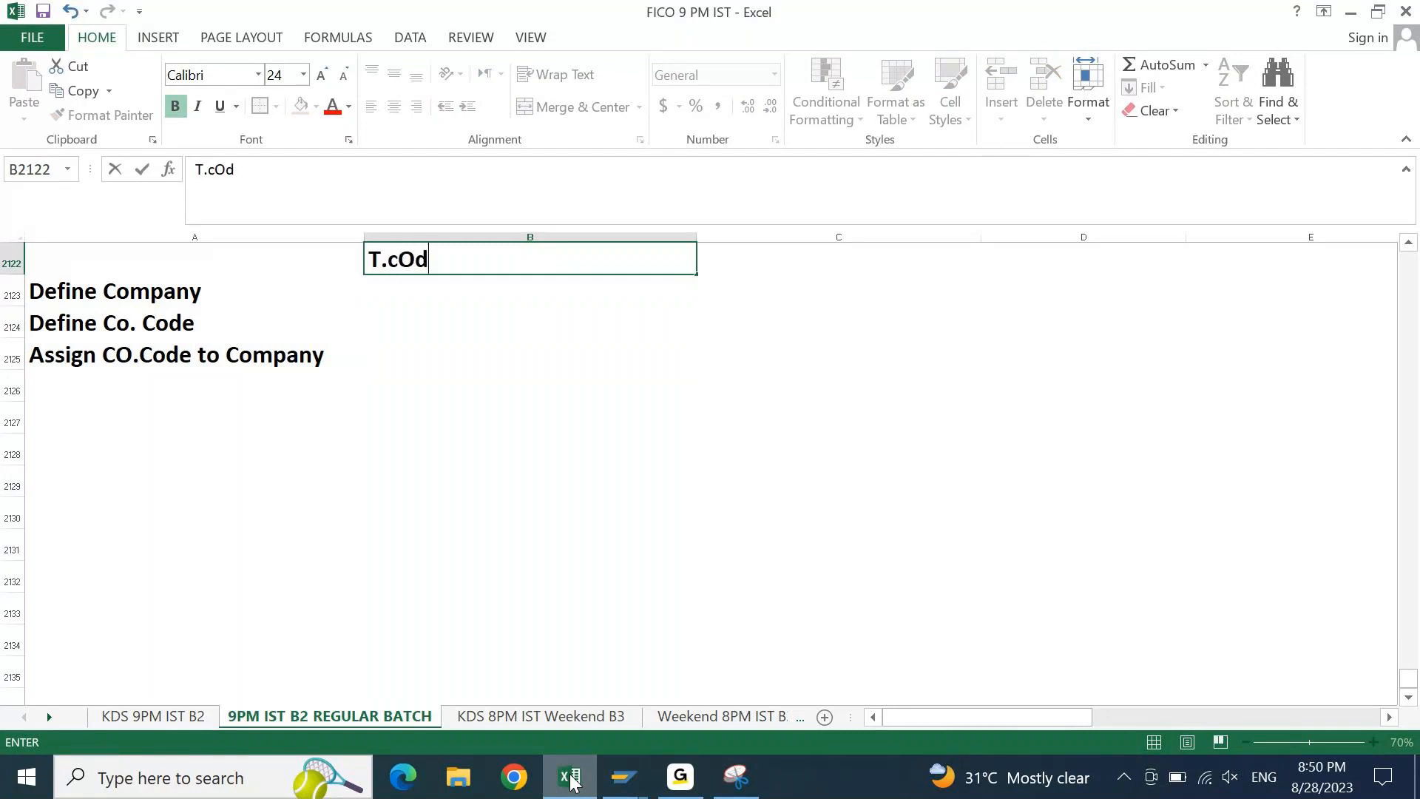
pyautogui.write('e')
pyautogui.press('Left')
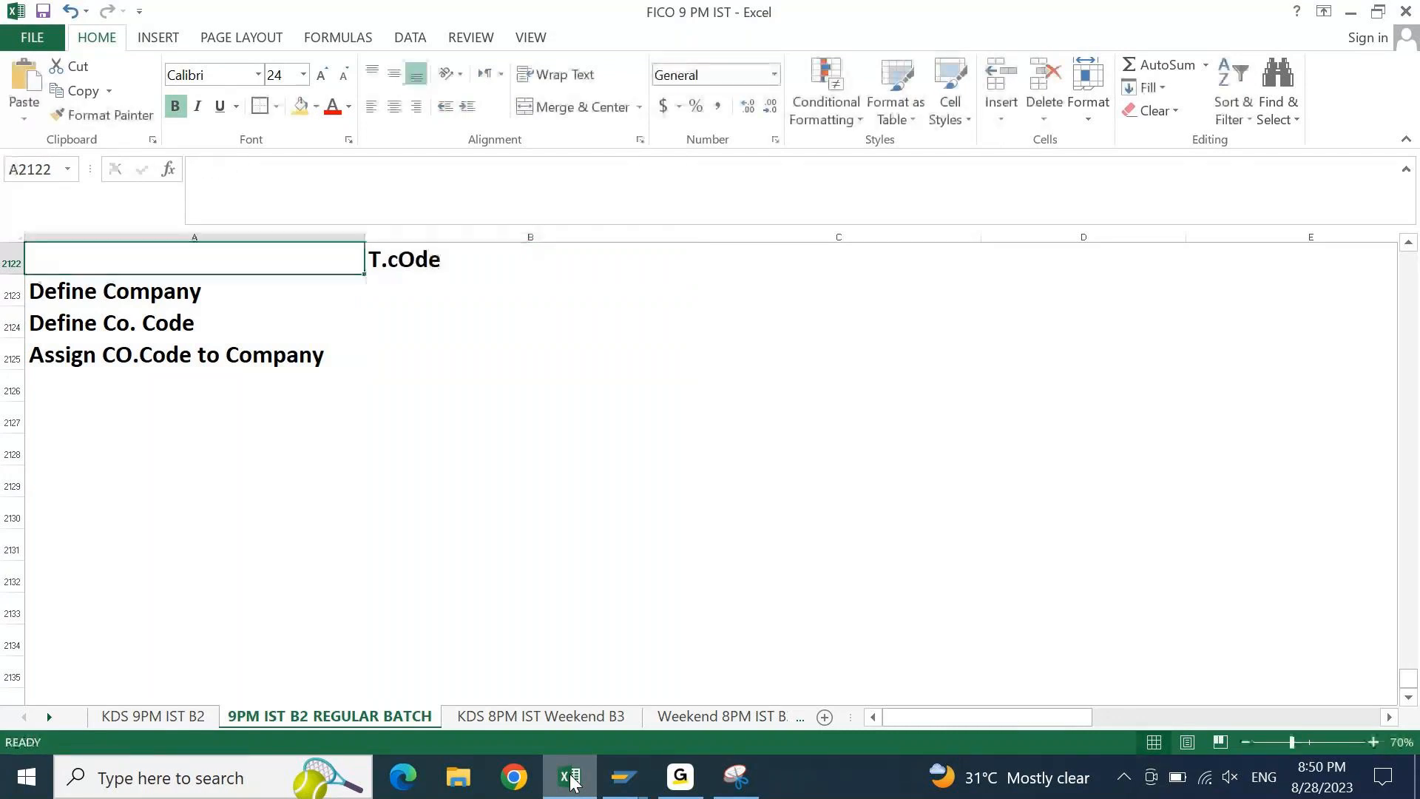
pyautogui.write('Tr')
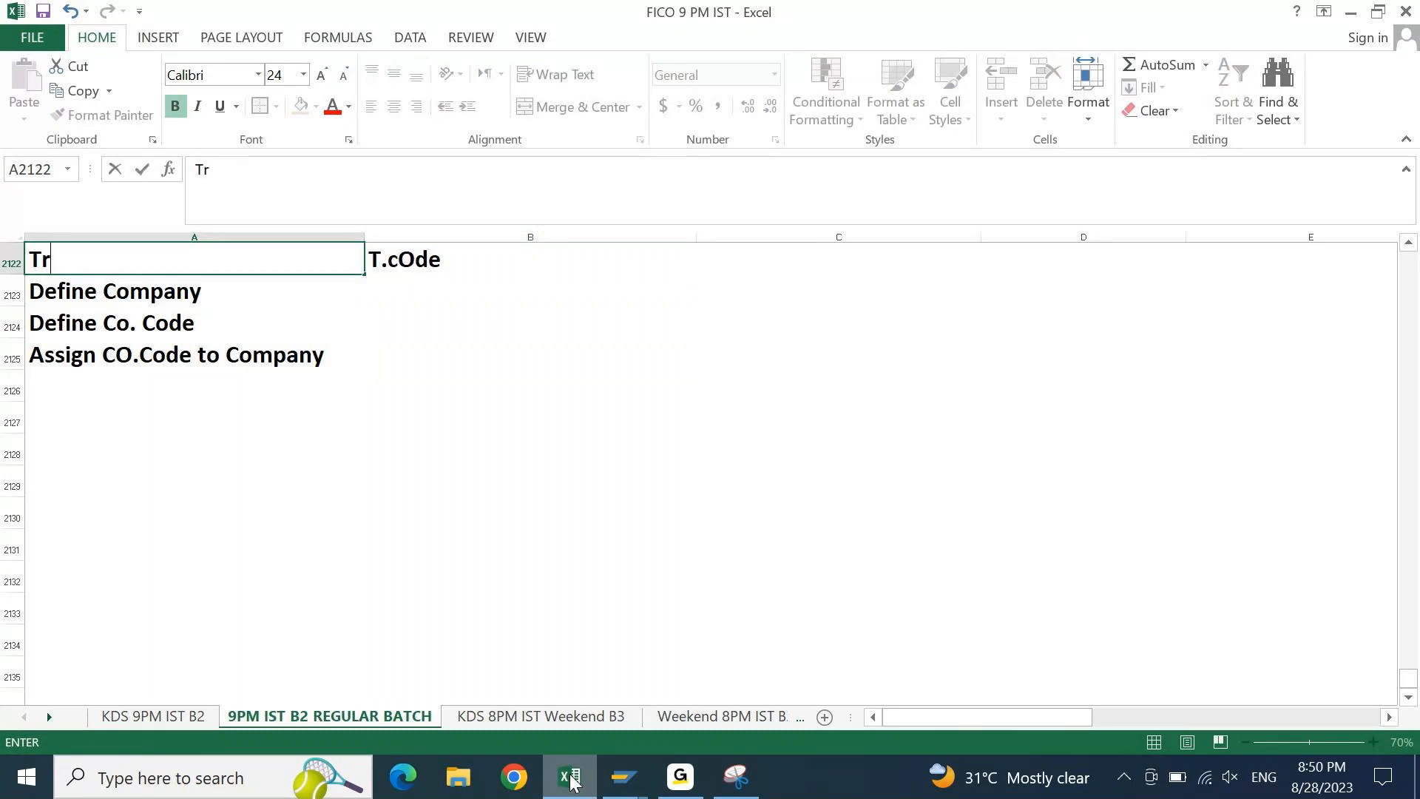
pyautogui.write('ansaction')
pyautogui.press('Right')
pyautogui.press('Right')
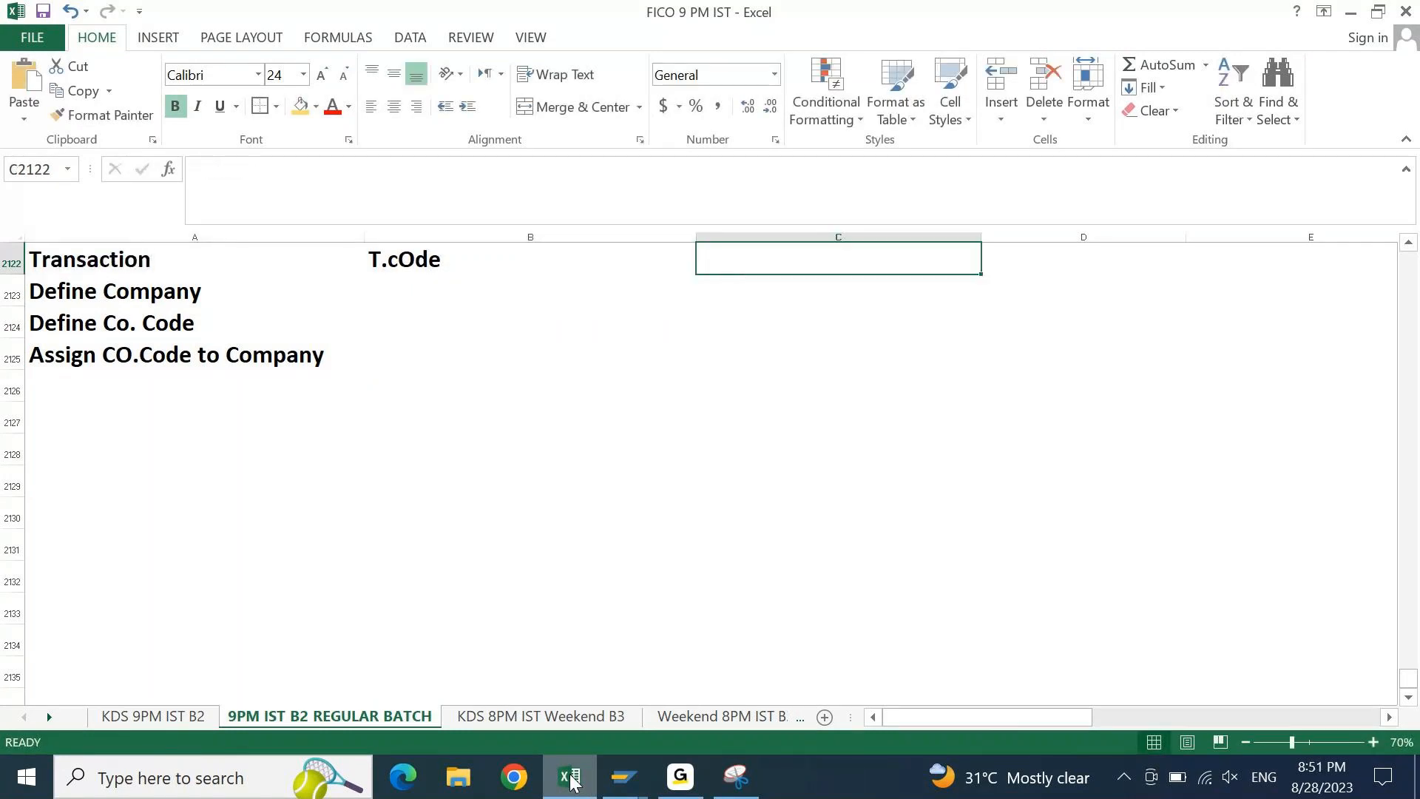
# Add the headers "T.Code Test" in cell C2122 and "Result" in cell D2122
pyautogui.write('T.COe')
pyautogui.press('BackSpace')
pyautogui.press('BackSpace')
pyautogui.press('BackSpace')
pyautogui.write('C')
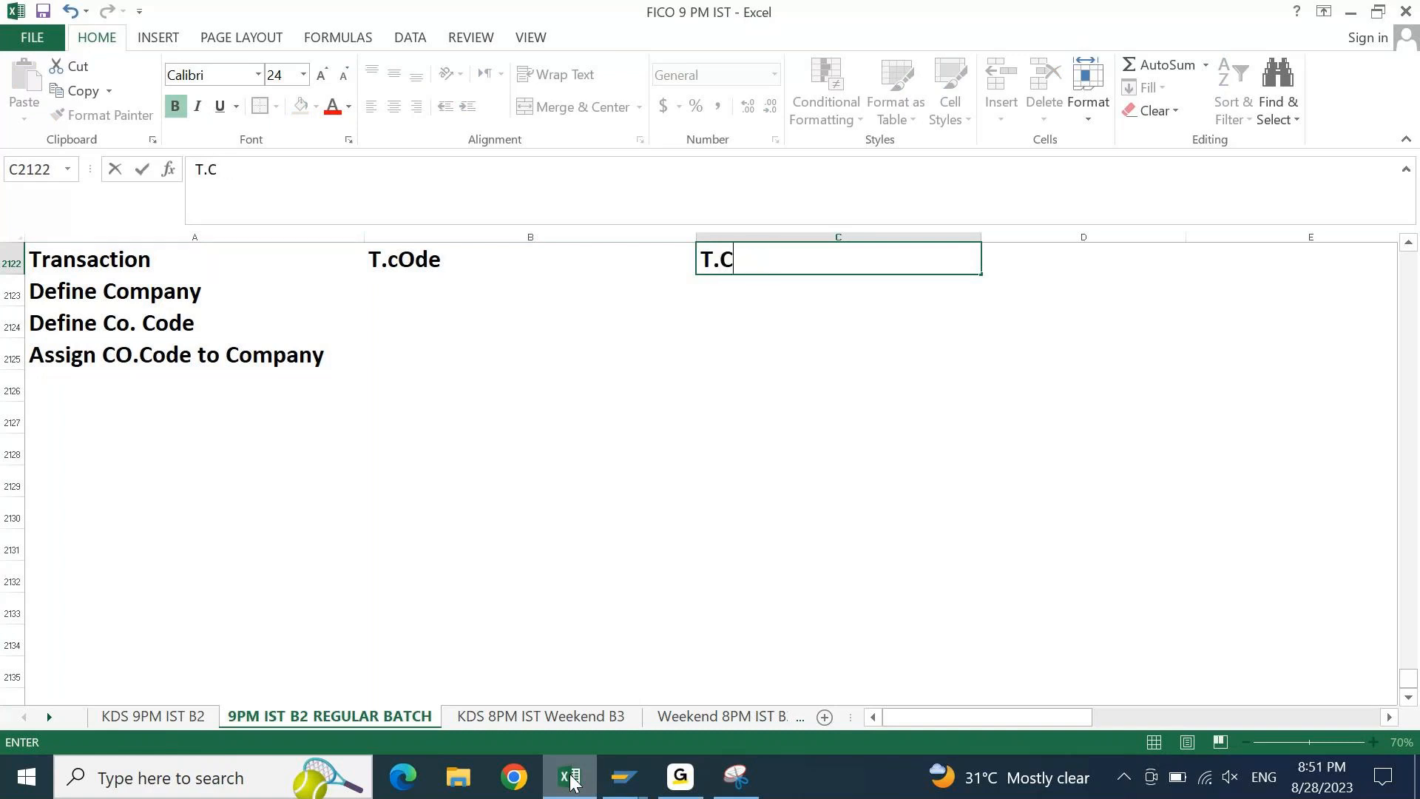
pyautogui.write('ode Test')
pyautogui.press('Tab')
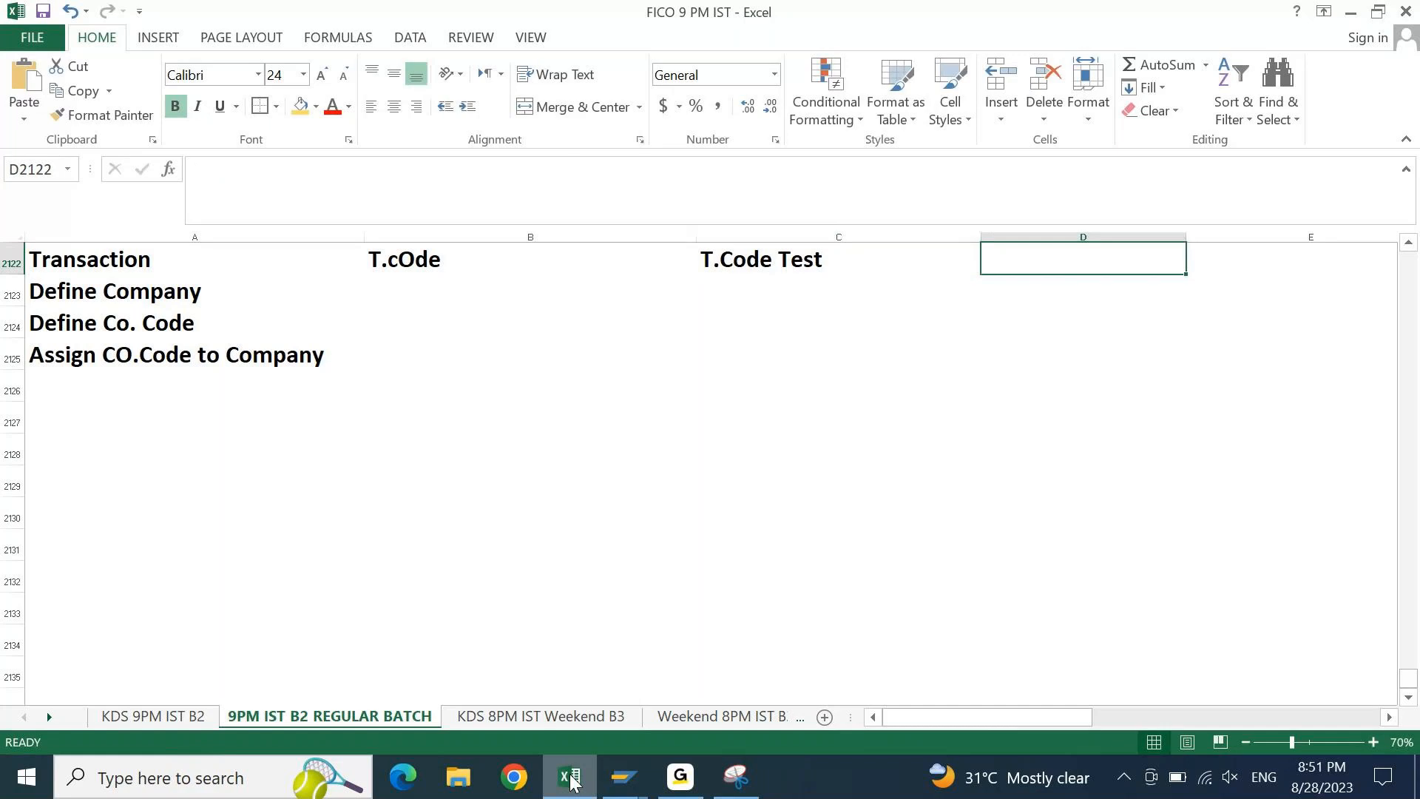
pyautogui.write('Result')
pyautogui.press('Return')
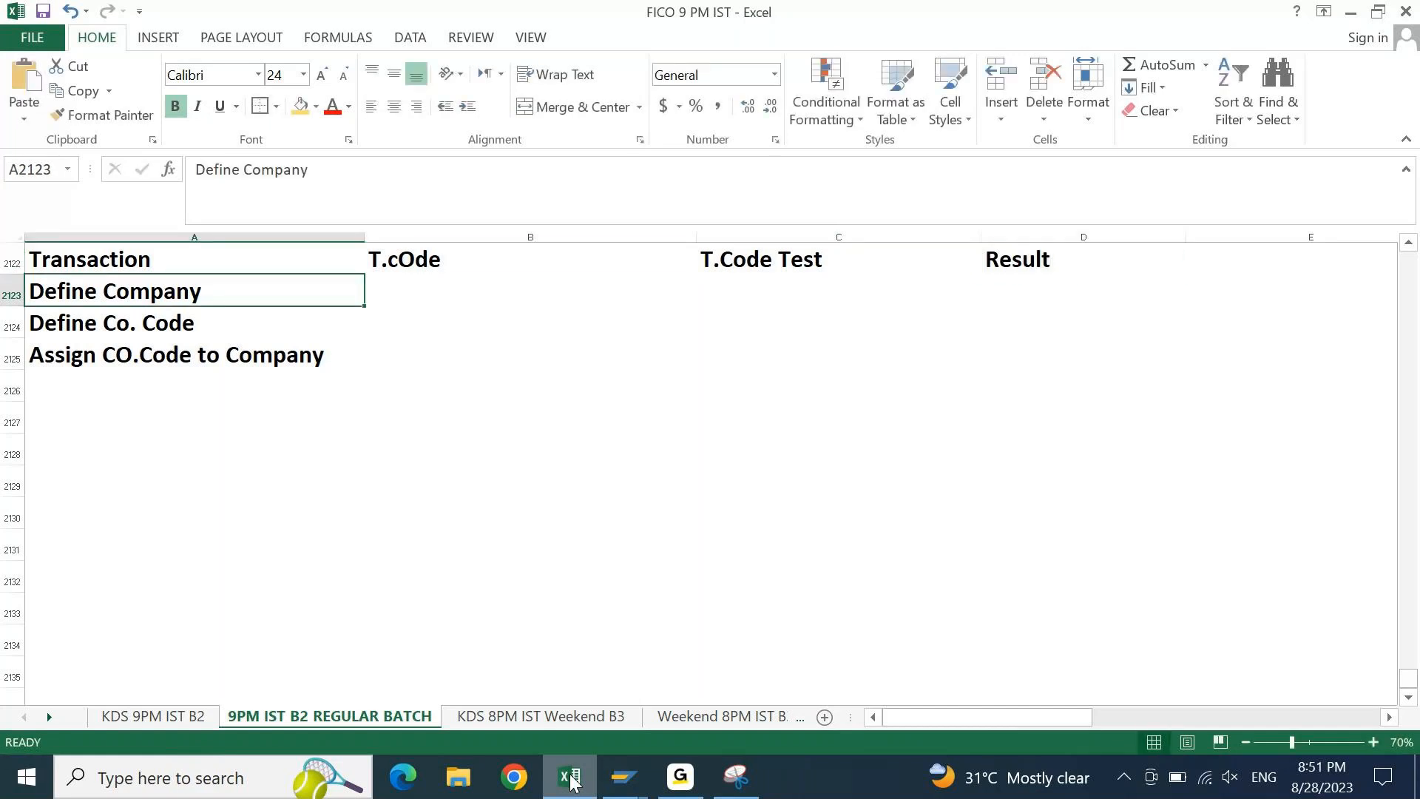
# Fill the T.Code Test and Result header cells C2122:D2122 with standard light green
pyautogui.press('Up')
pyautogui.press('Right')
pyautogui.press('Right')
pyautogui.press('Right')
pyautogui.hotkey('shift', 'Left')
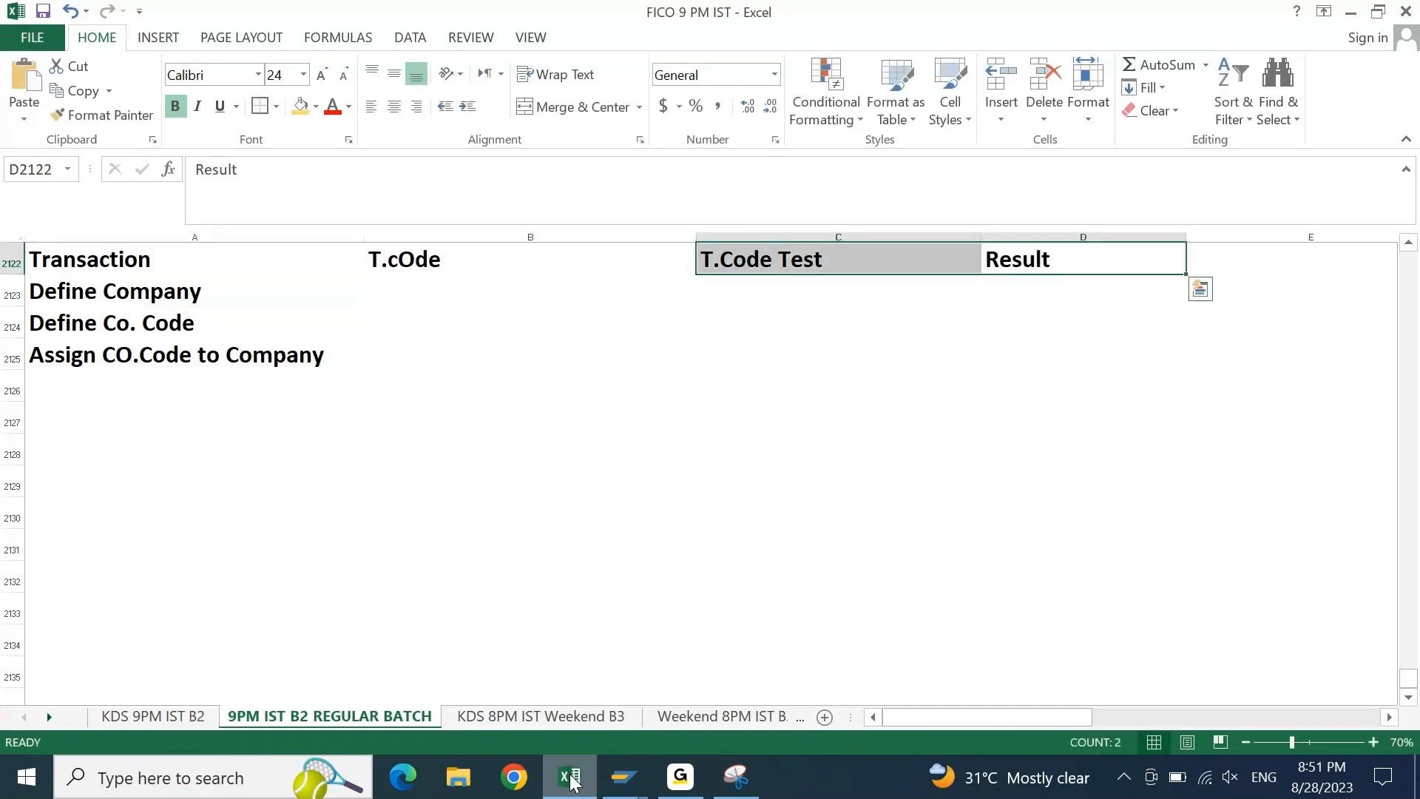
pyautogui.click(317, 107)
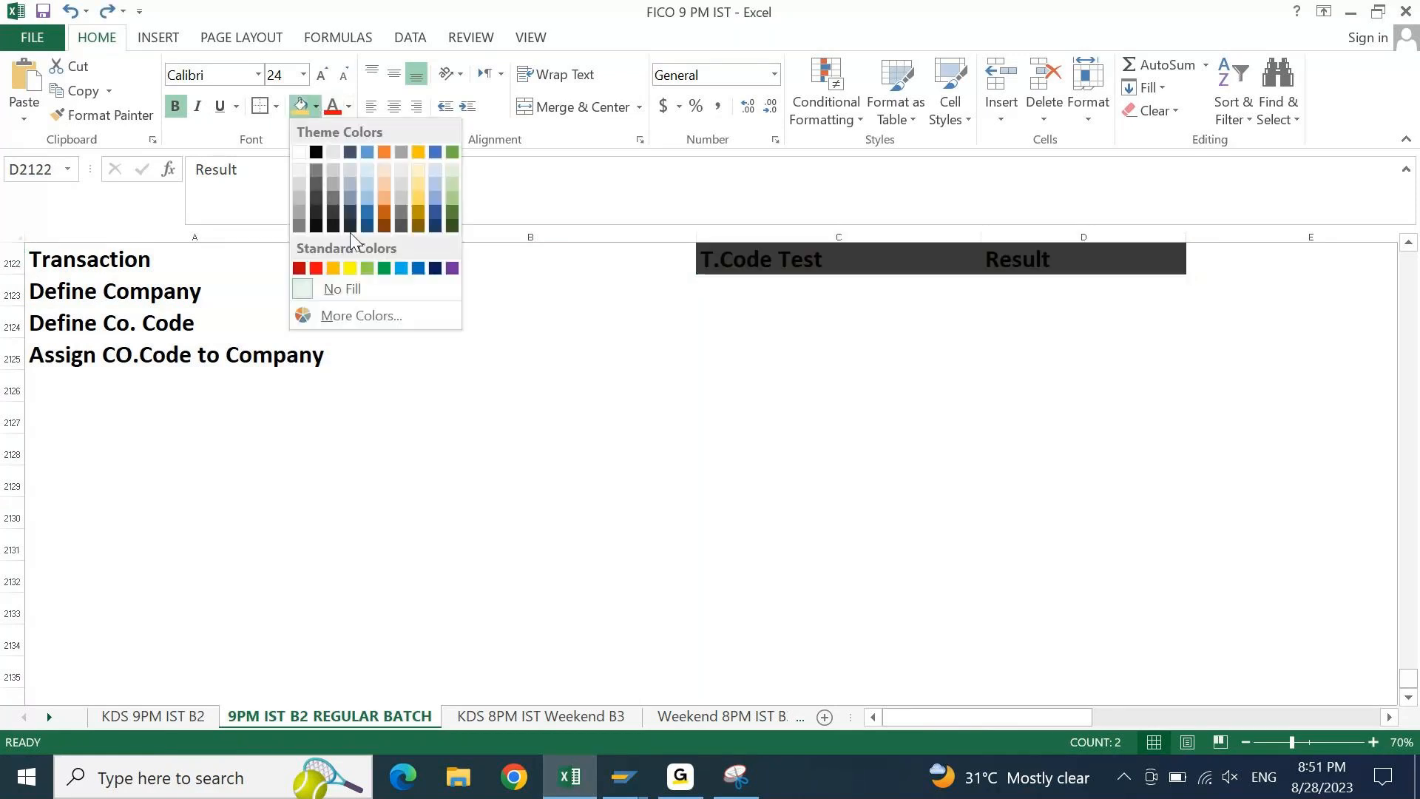
pyautogui.click(367, 269)
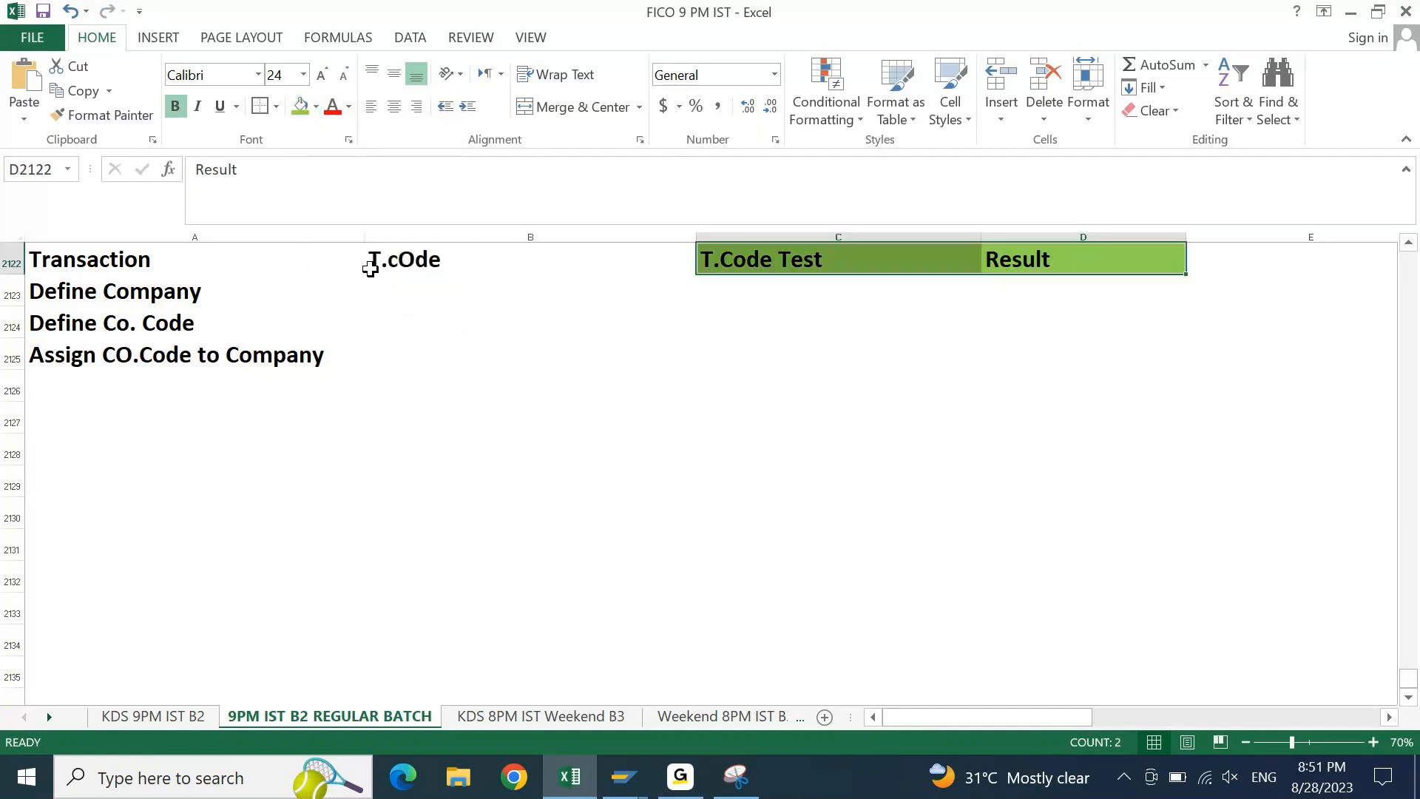
# Fill the Transaction and T.cOde header cells A2122:B2122 with light gold
pyautogui.moveTo(361, 268); pyautogui.dragTo(371, 267)
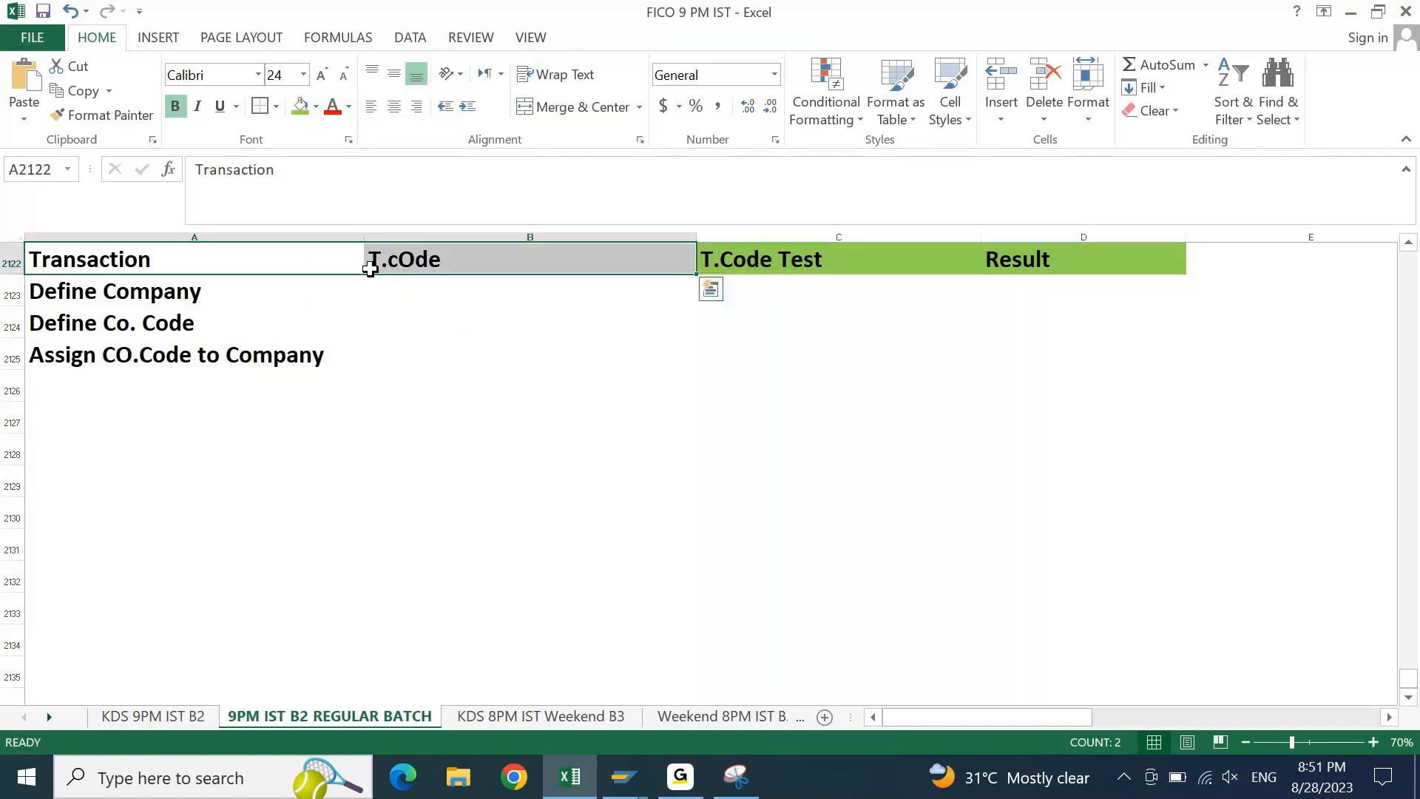
pyautogui.click(316, 106)
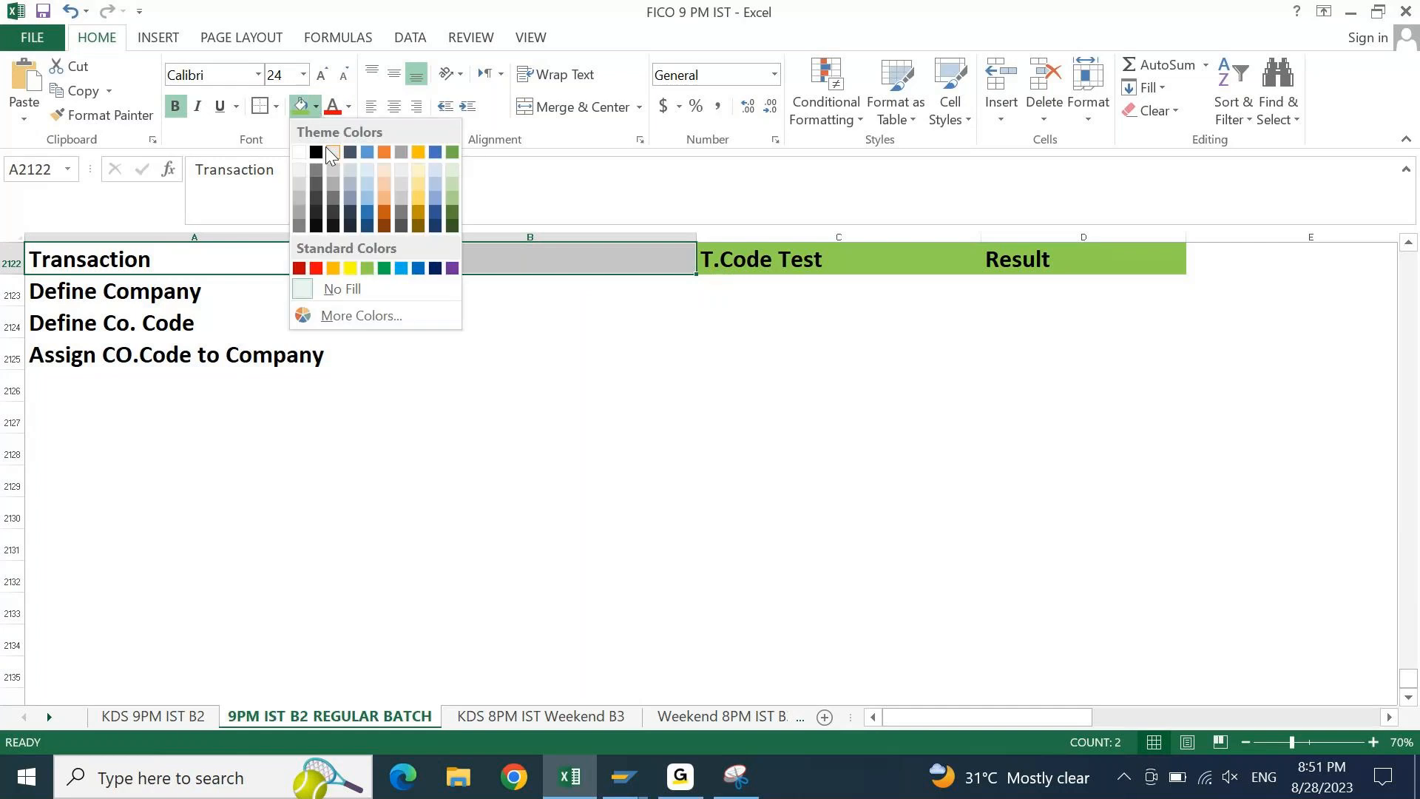
pyautogui.click(412, 201)
# Enter the transaction codes OX15, OX02 and OX16 in cells B2123 to B2125
pyautogui.press('Down')
pyautogui.press('Right')
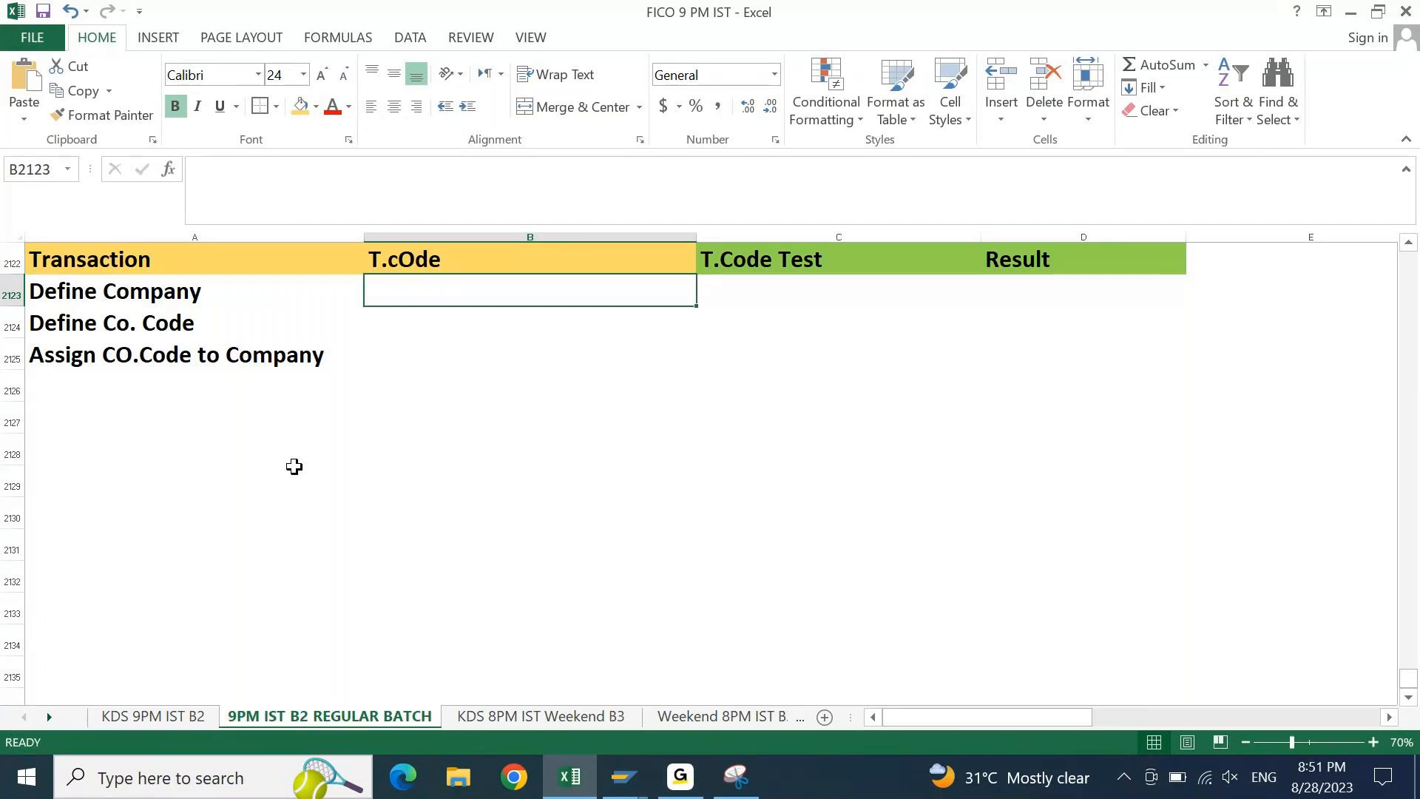
pyautogui.write('OX')
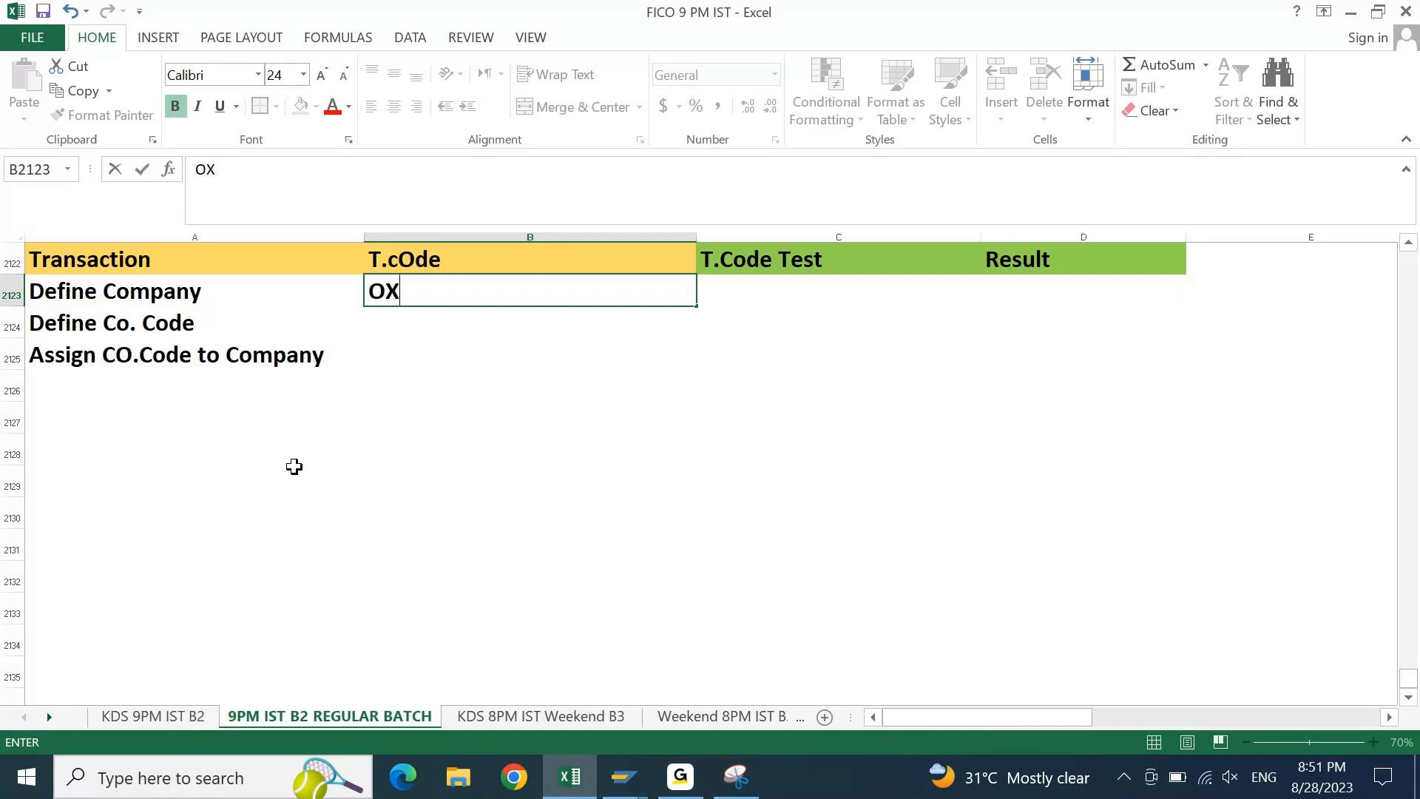
pyautogui.write('15')
pyautogui.press('Return')
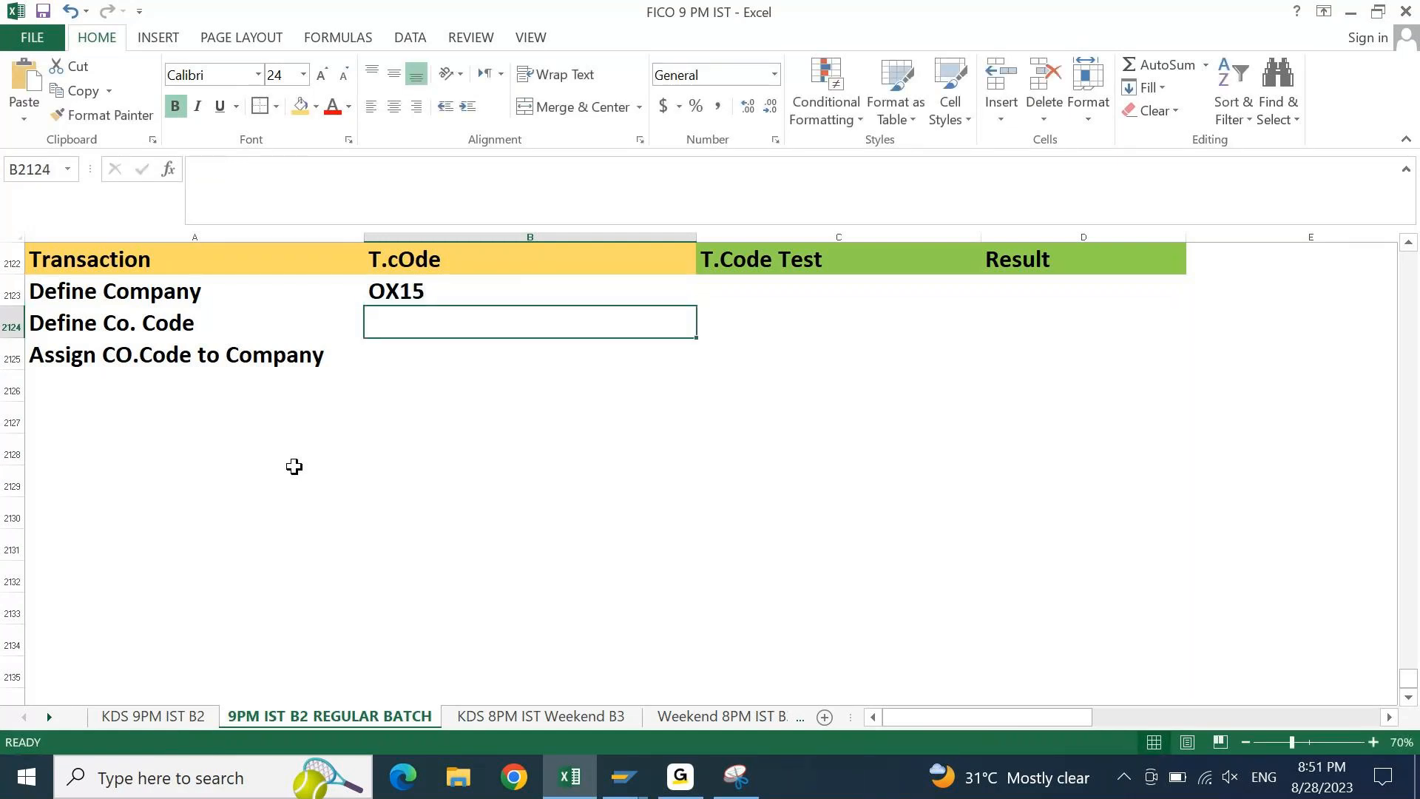
pyautogui.write('OX02')
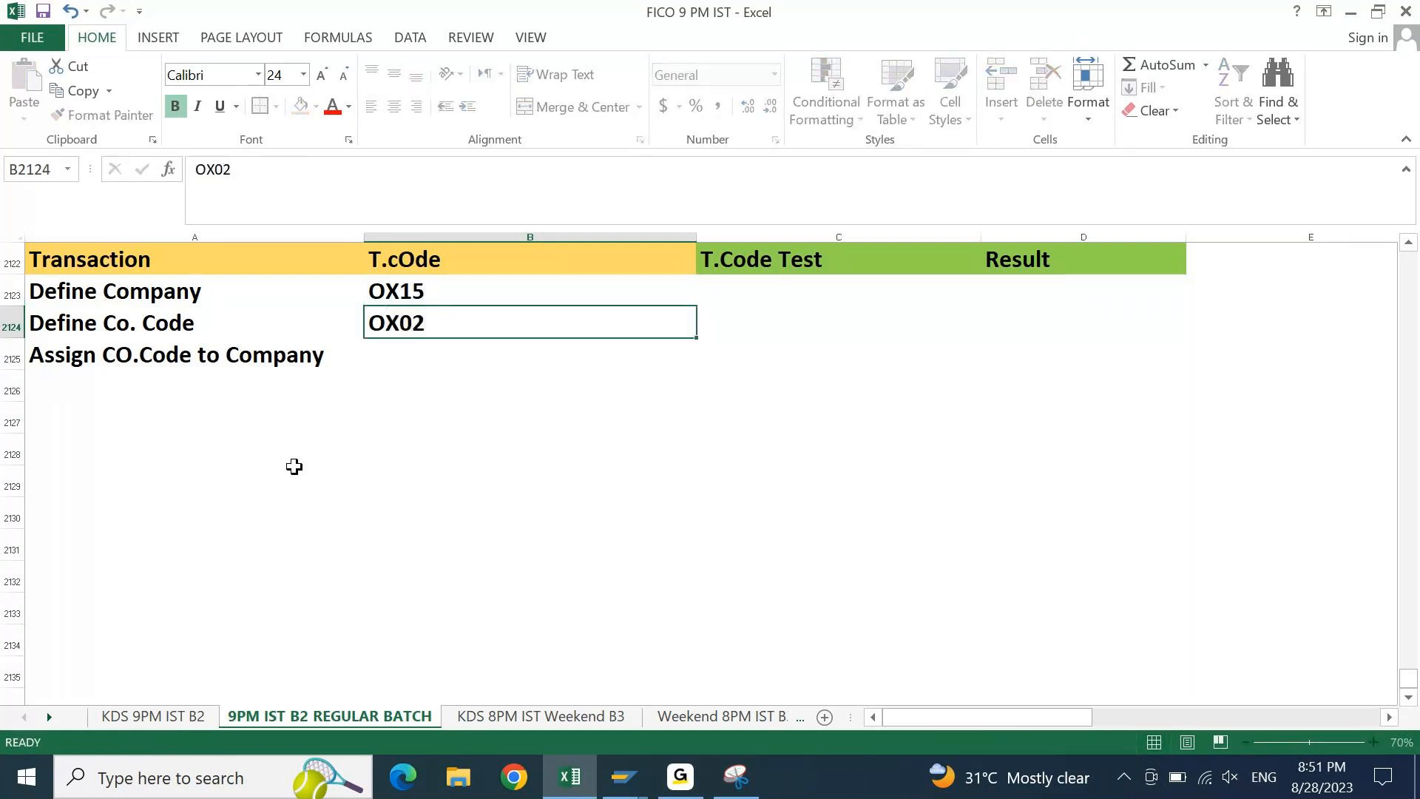
pyautogui.press('Return')
pyautogui.write('OX16')
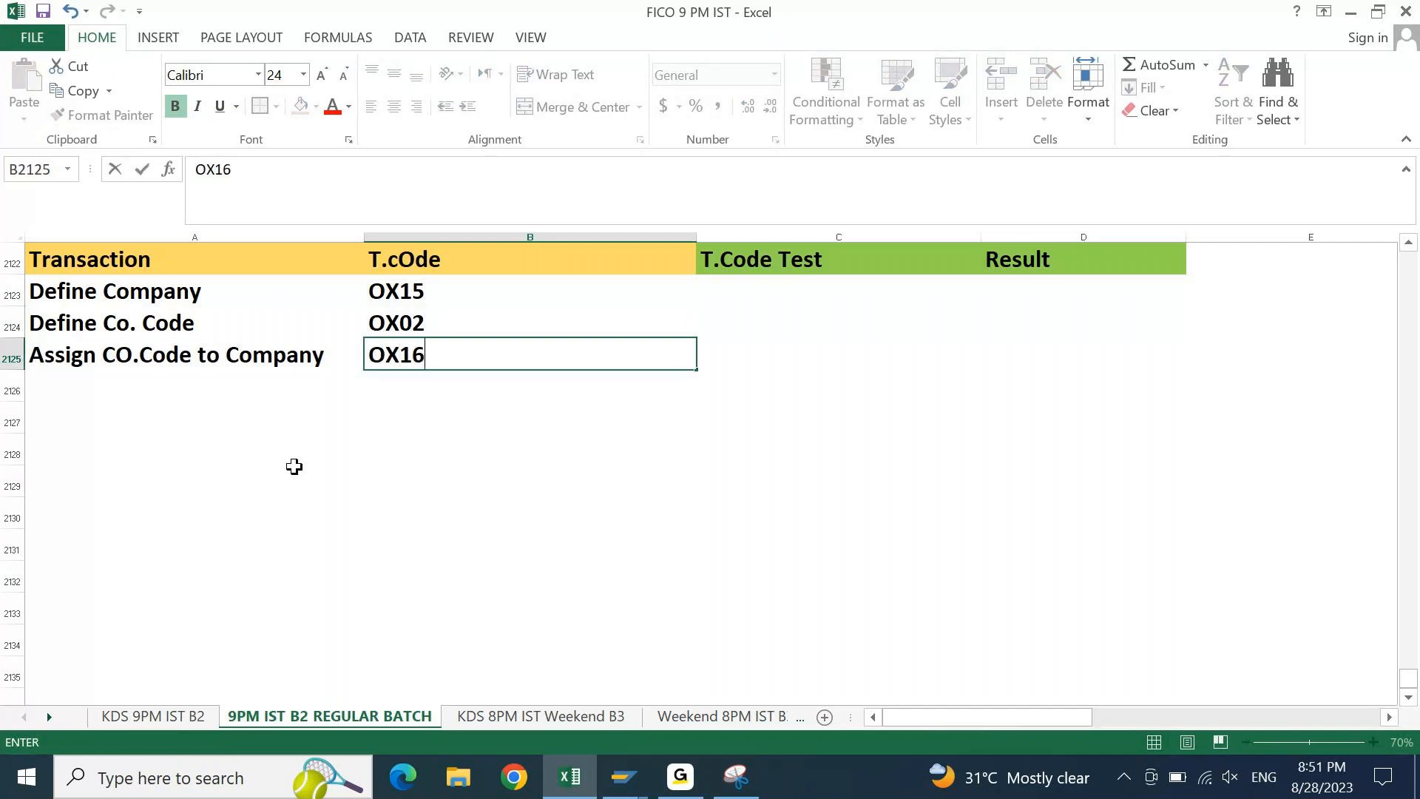
pyautogui.press('Return')
# Enter the formula =B2123=C2123 in Result cell D2123 to compare the correct code with the test entry
pyautogui.click(411, 290)
pyautogui.press('Right')
pyautogui.press('Right')
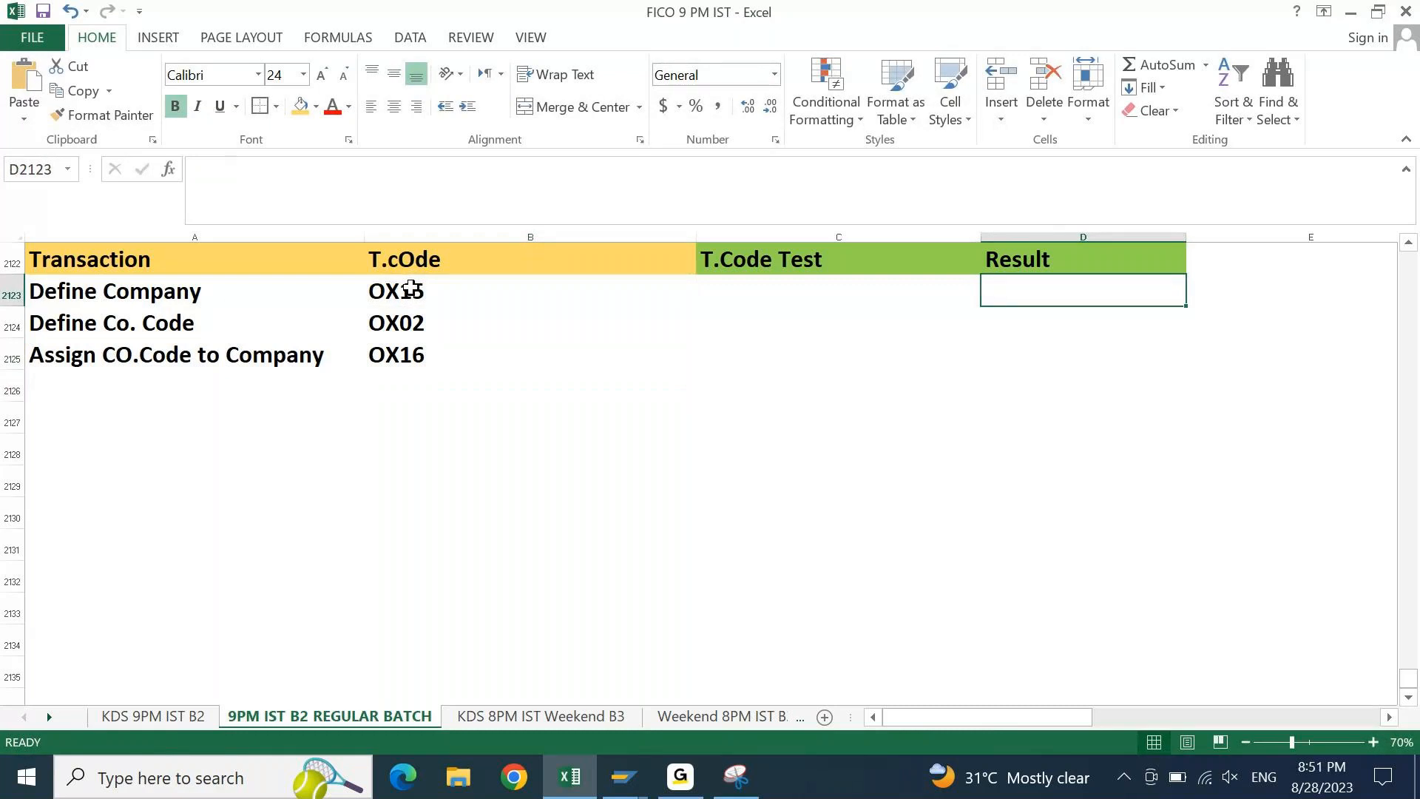
pyautogui.write('=')
pyautogui.click(390, 290)
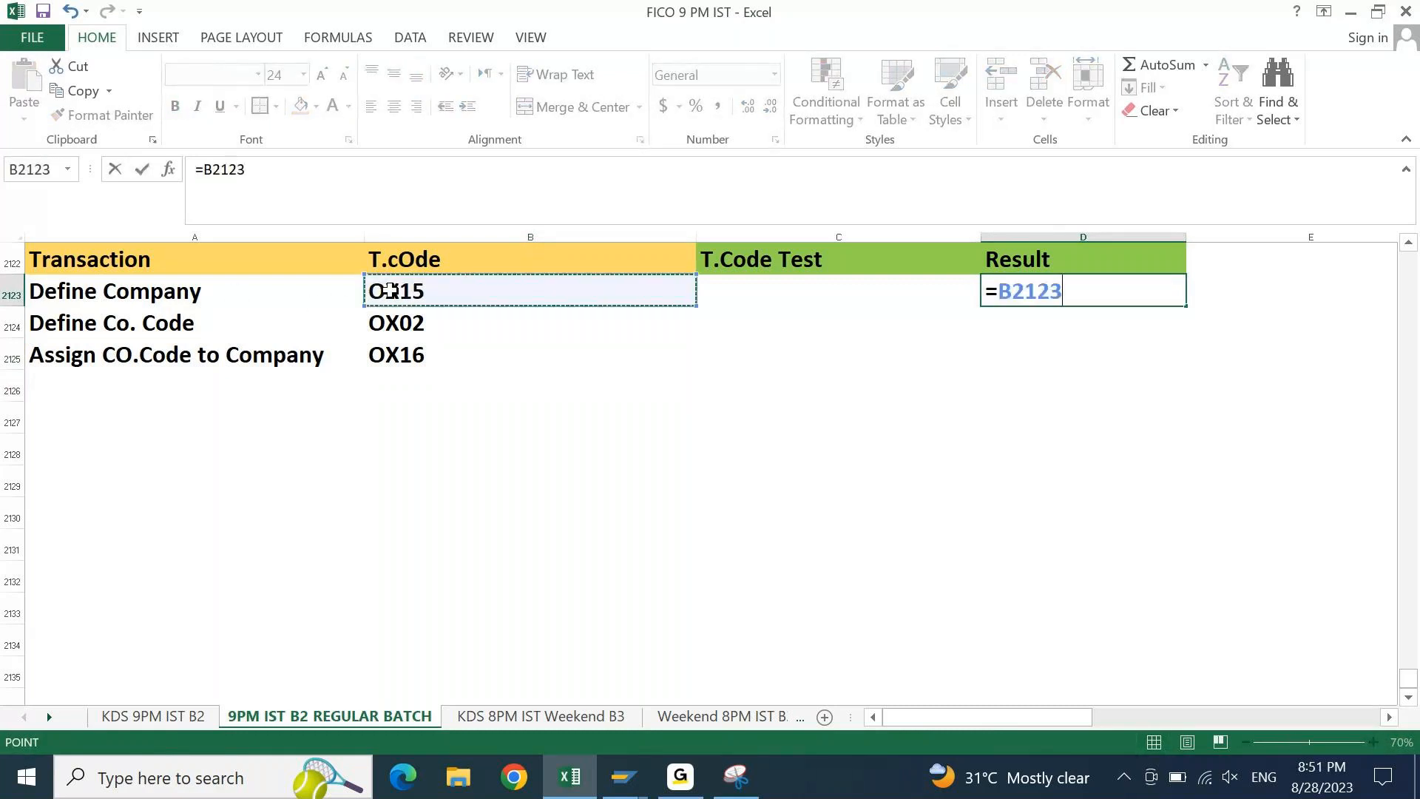
pyautogui.write('=')
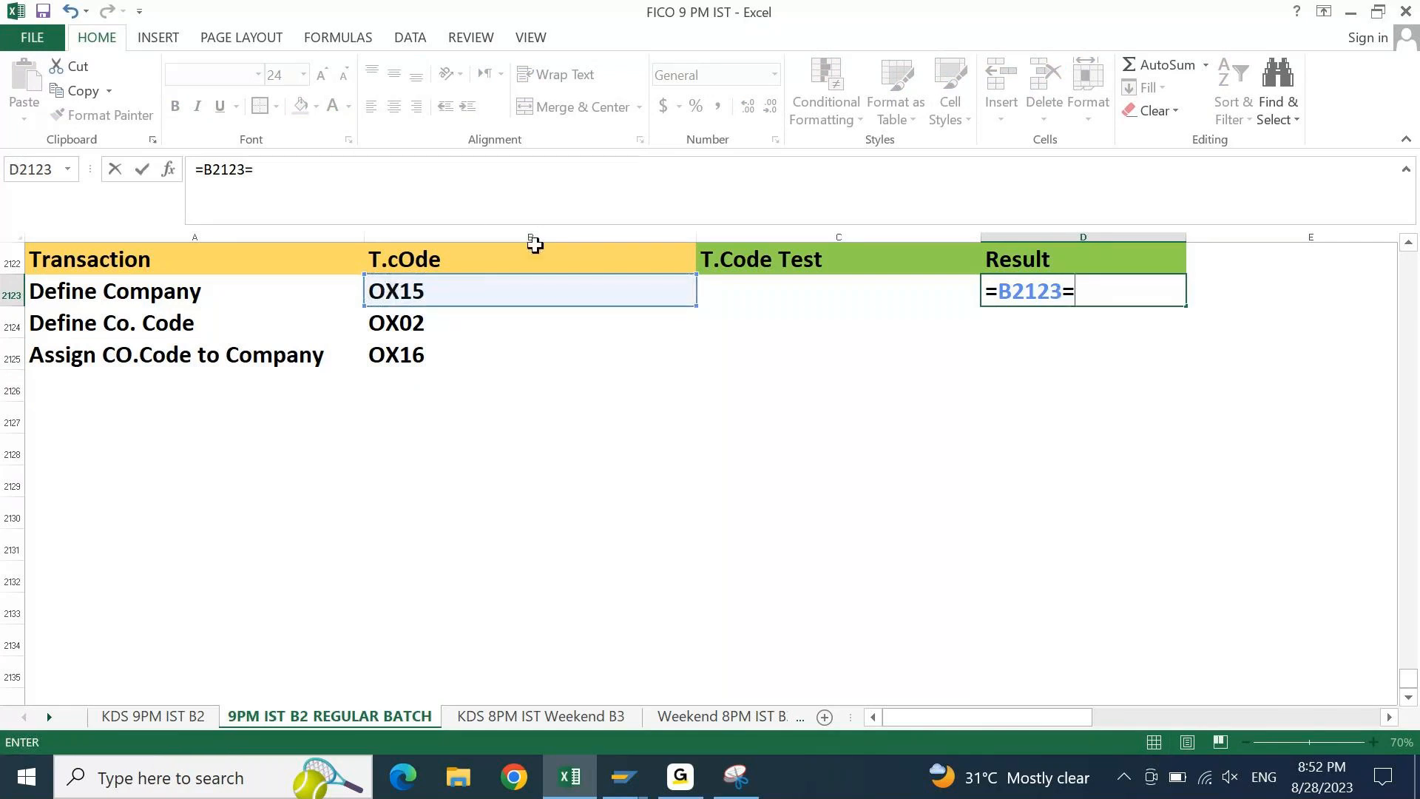
pyautogui.click(743, 295)
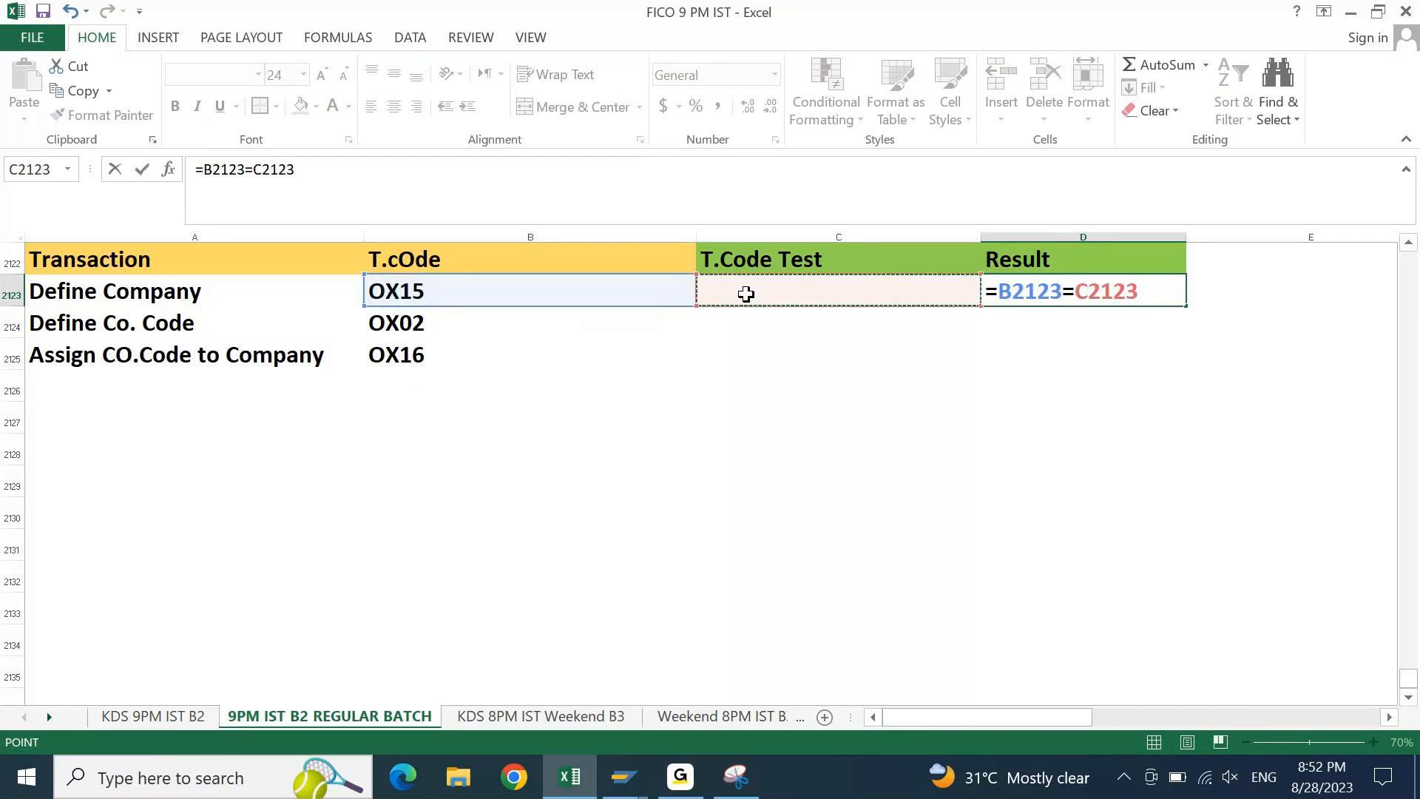
pyautogui.press('Return')
# Copy the comparison formula from D2123 to the other Result cells D2124:D2125
pyautogui.press('Up')
pyautogui.hotkey('ctrl', 'c')
pyautogui.hotkey('shift', 'Down')
pyautogui.hotkey('shift', 'Down')
pyautogui.hotkey('ctrl', 'v')
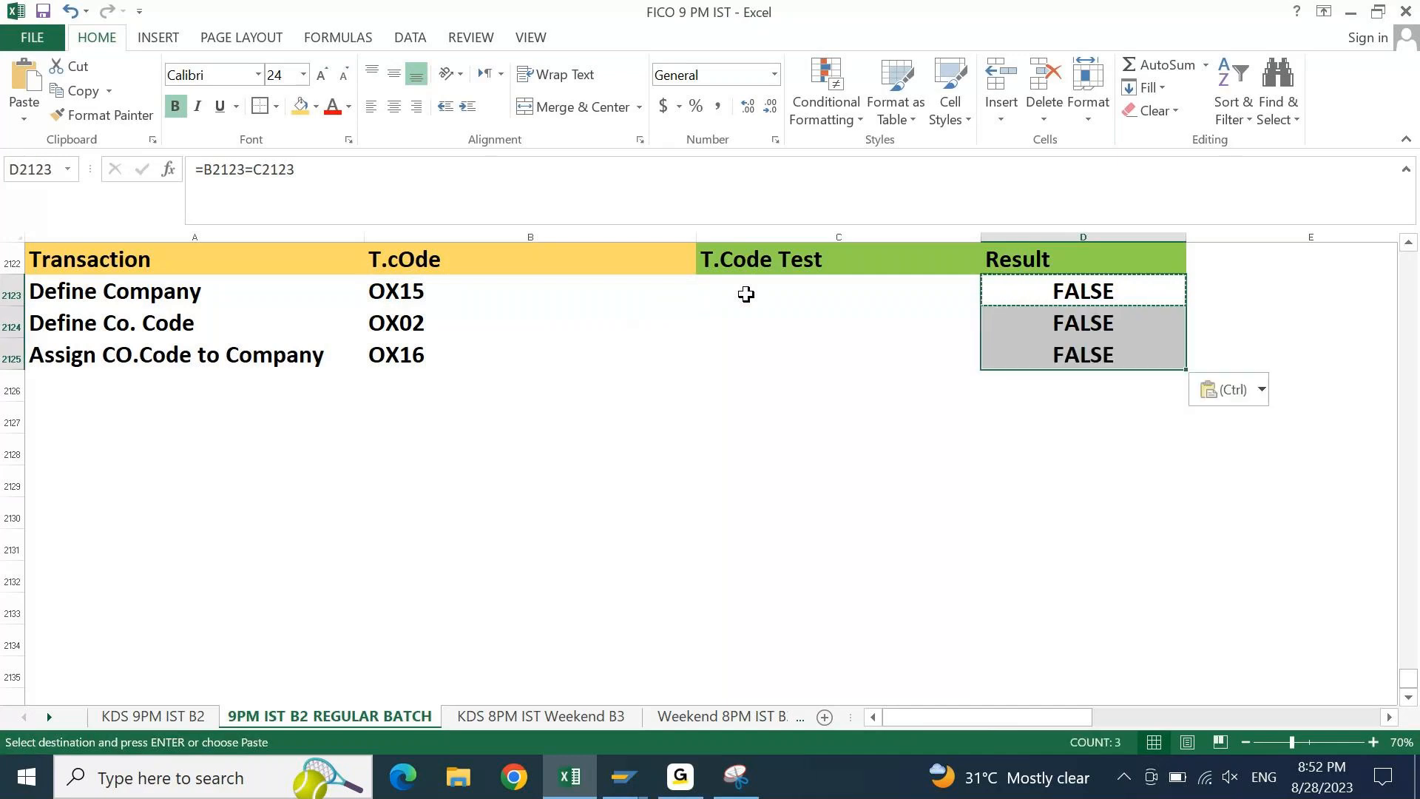
pyautogui.press('Escape')
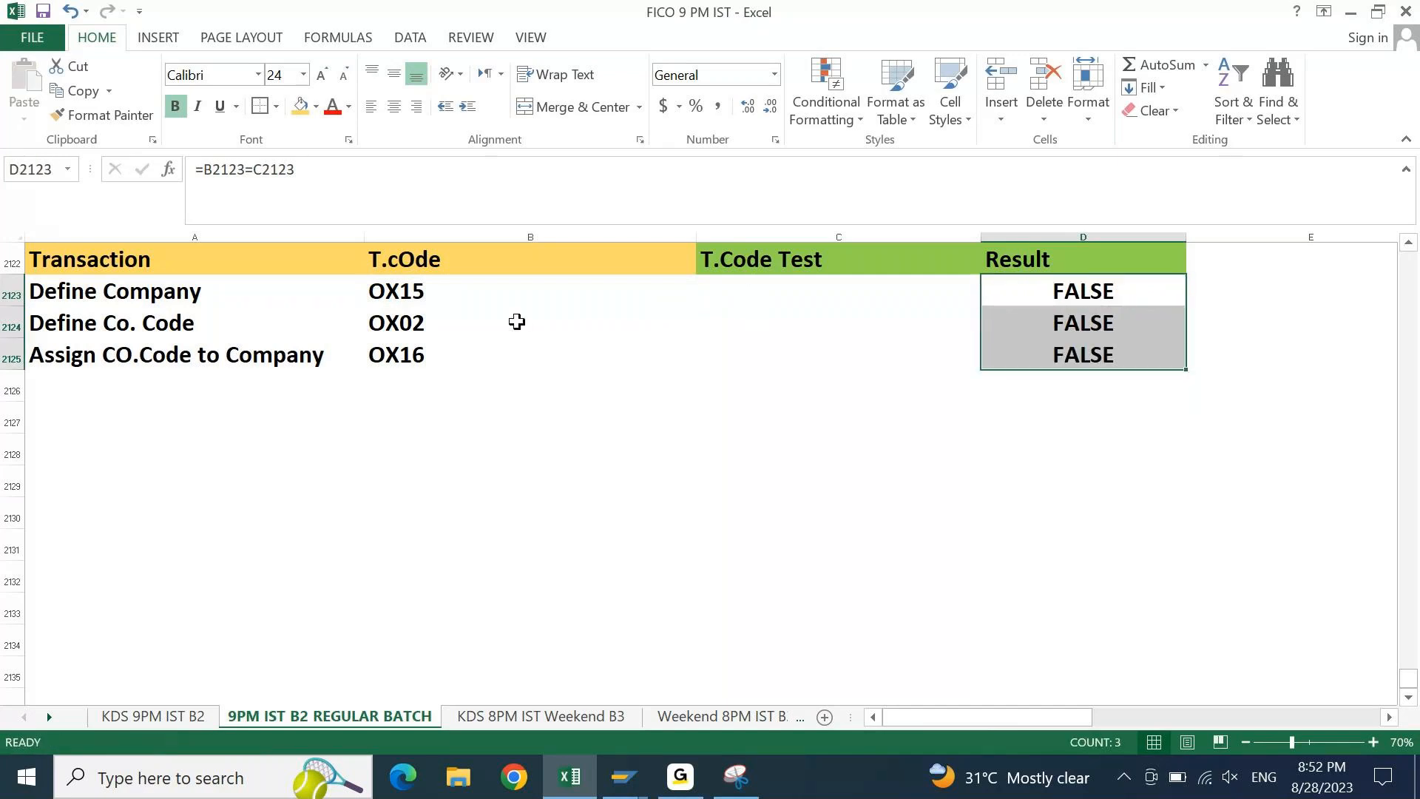
# Copy the practice table A2122:D2125 into a new blank workbook, starting at cell A1
pyautogui.moveTo(453, 256); pyautogui.dragTo(455, 334)
pyautogui.press('Left')
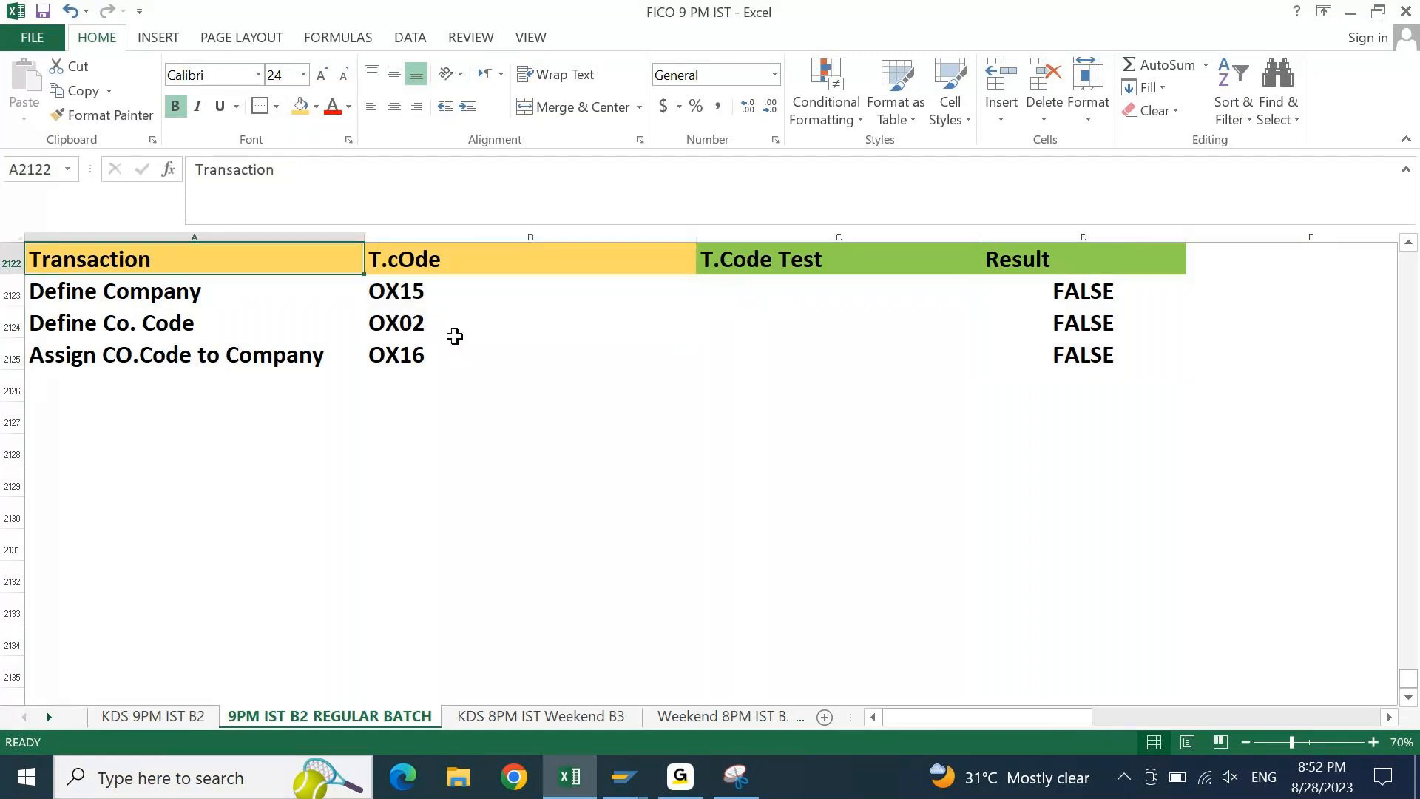
pyautogui.hotkey('ctrl', 'a')
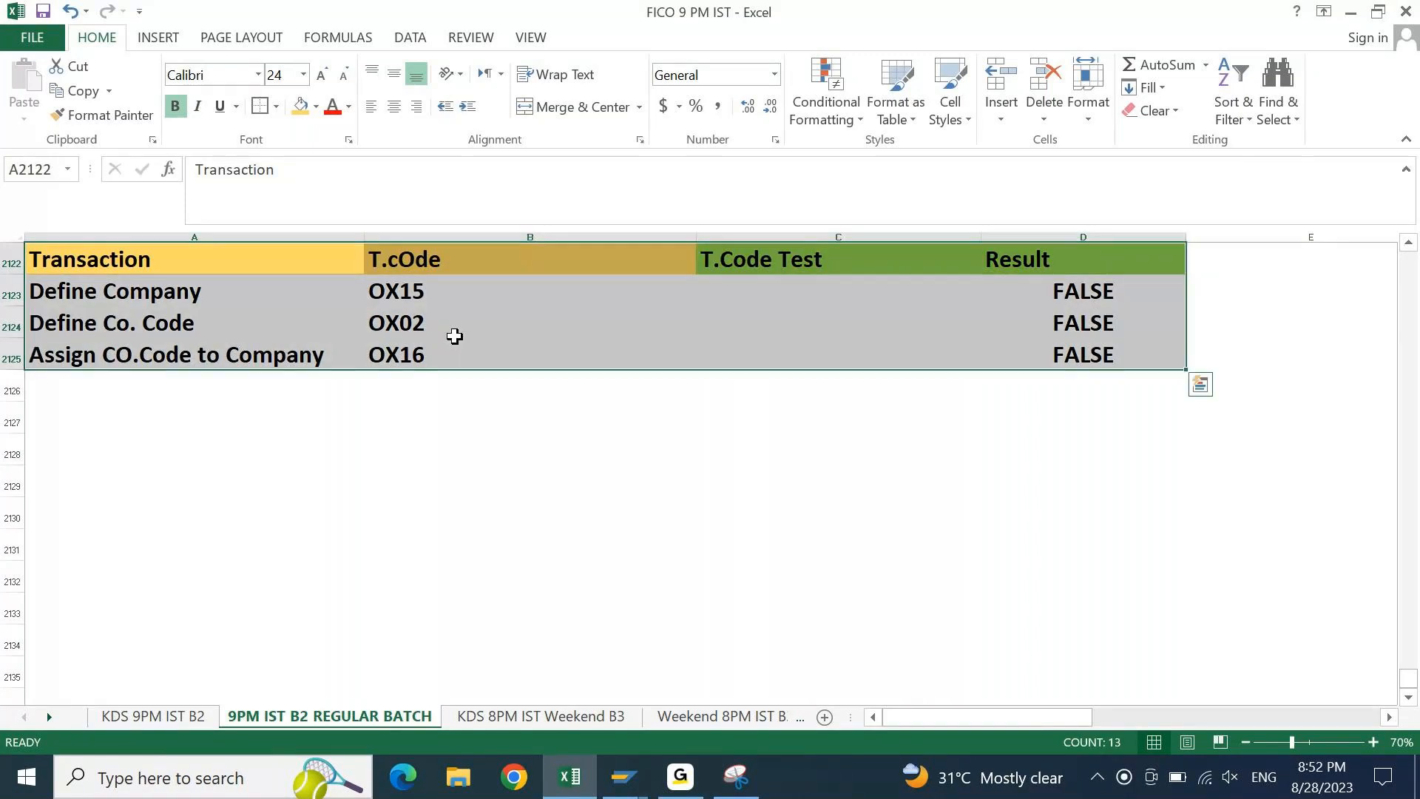
pyautogui.hotkey('ctrl', 'c')
pyautogui.hotkey('ctrl', 'n')
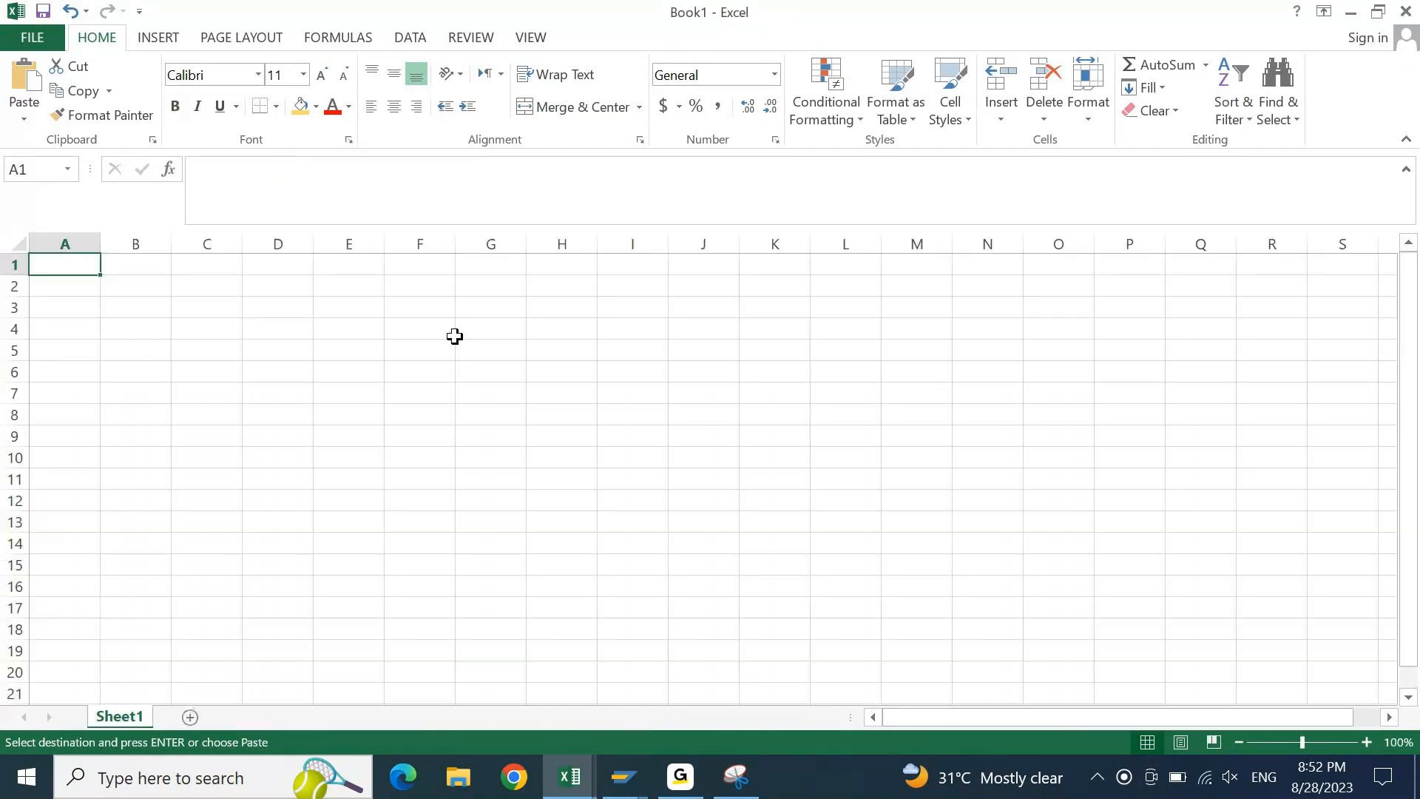
pyautogui.hotkey('ctrl', 'v')
# AutoFit the widths of columns A to D to the pasted table's contents
pyautogui.hotkey('alt', 'h')
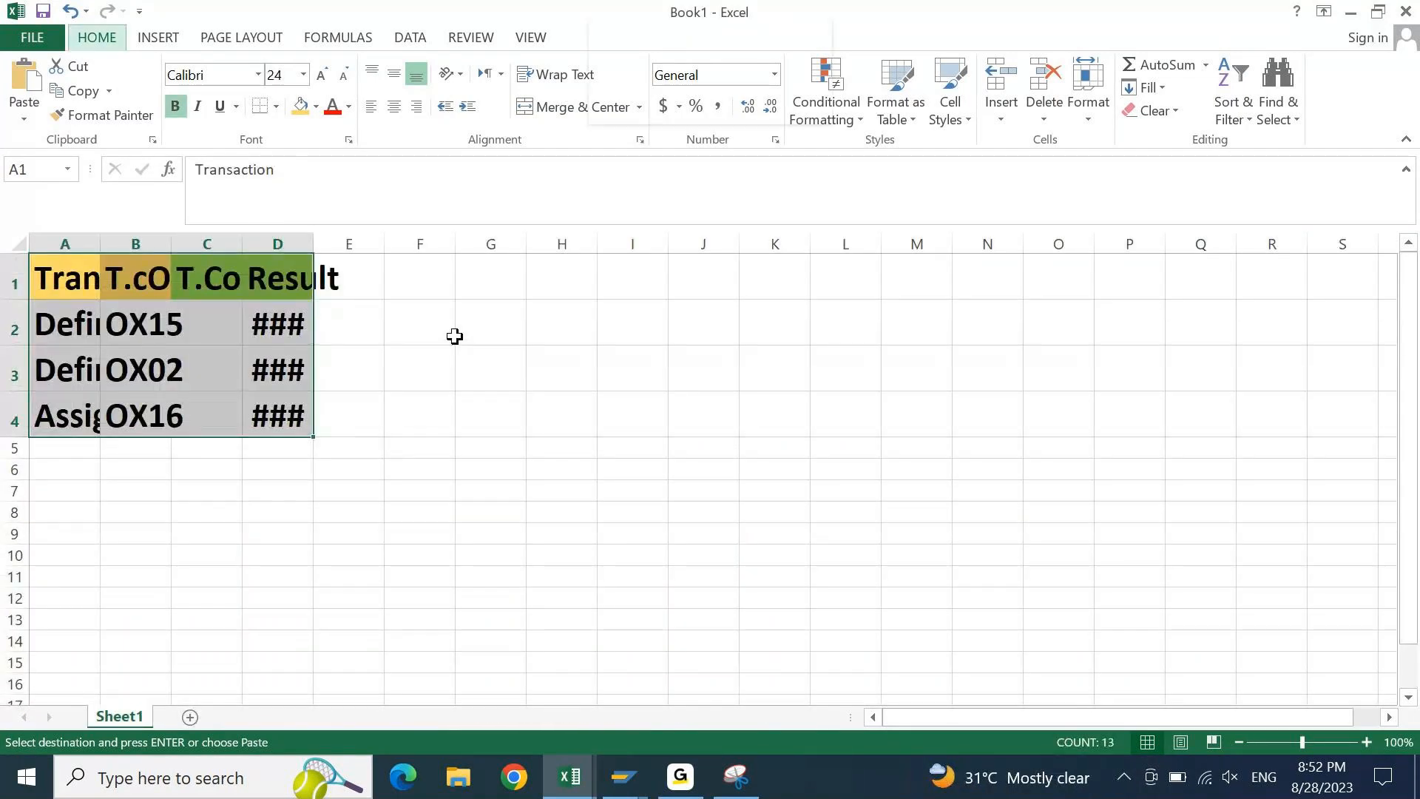
pyautogui.press('o')
pyautogui.press('i')
pyautogui.press('Escape')
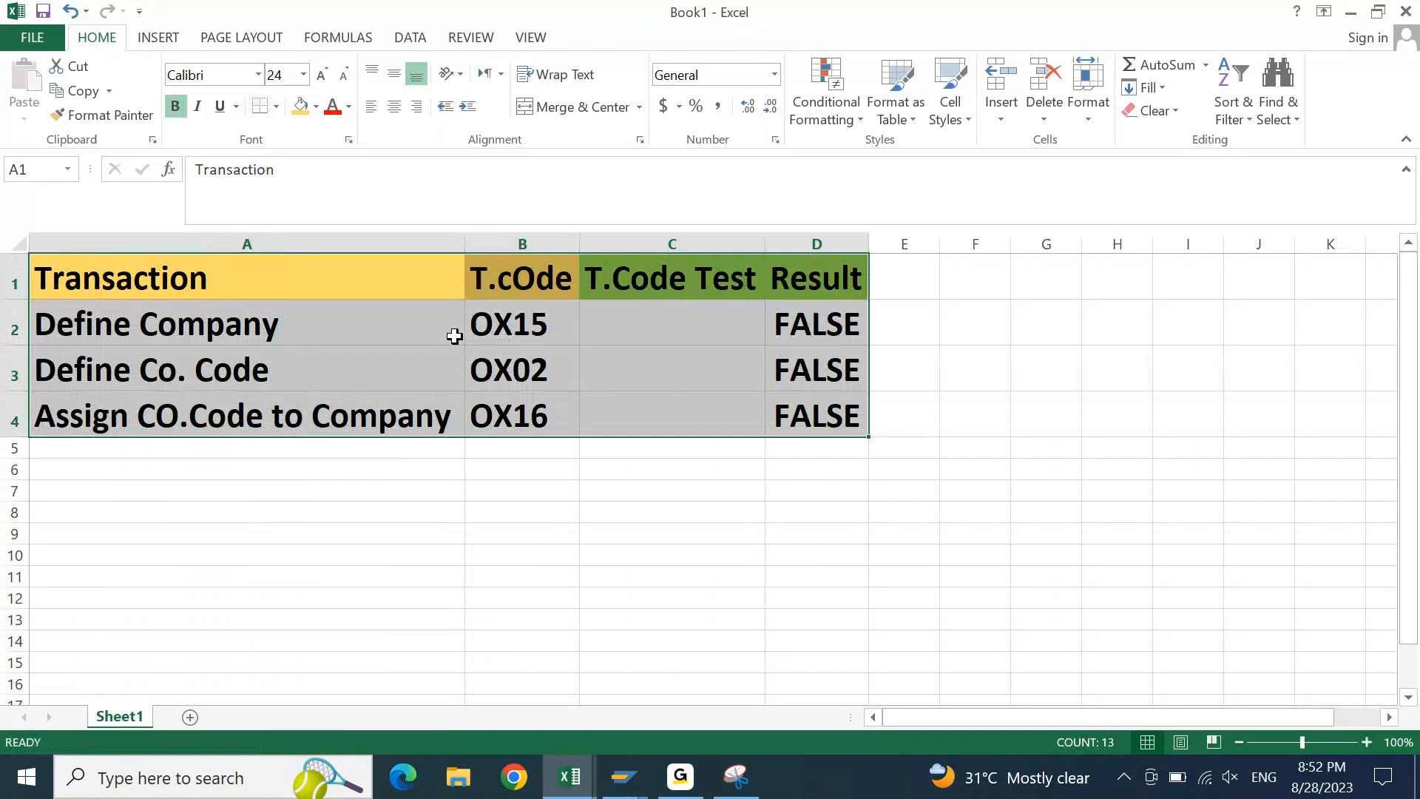
pyautogui.hotkey('shift', 'Left')
pyautogui.hotkey('shift', 'Left')
pyautogui.hotkey('shift', 'Up')
pyautogui.hotkey('shift', 'Up')
pyautogui.hotkey('ctrl', 'Right')
pyautogui.press('Down')
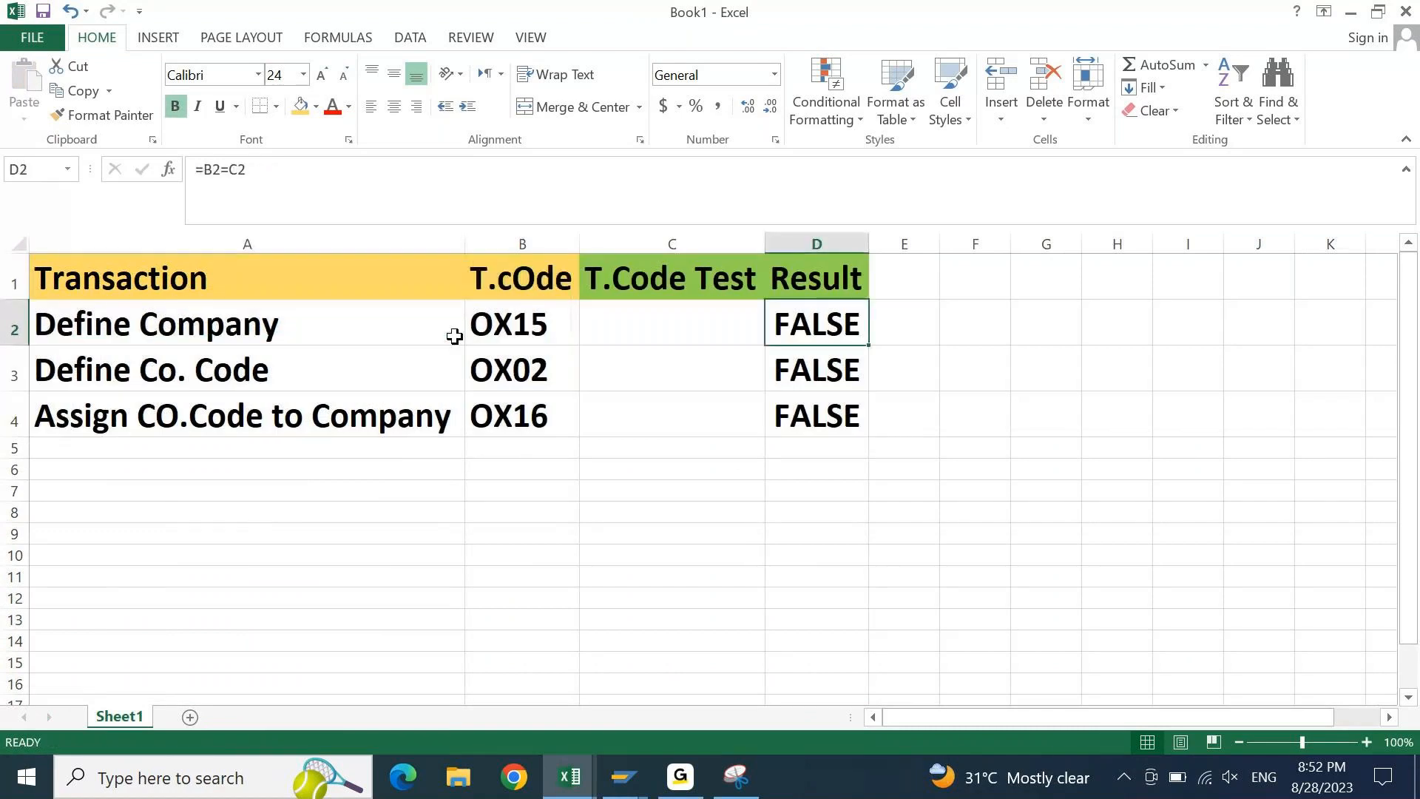
# Hide column B, which holds the correct transaction codes
pyautogui.click(494, 239)
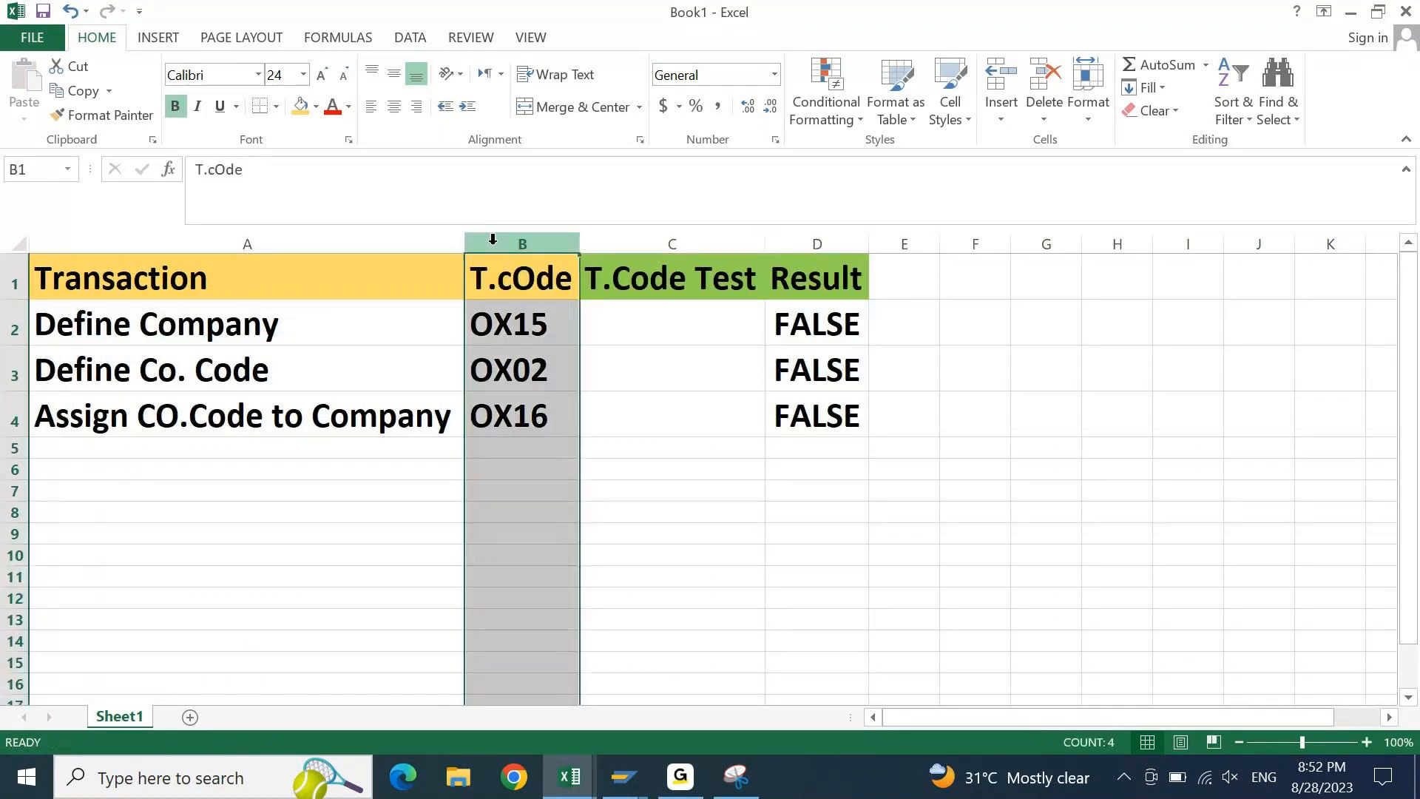
pyautogui.rightClick(493, 239)
pyautogui.click(740, 401)
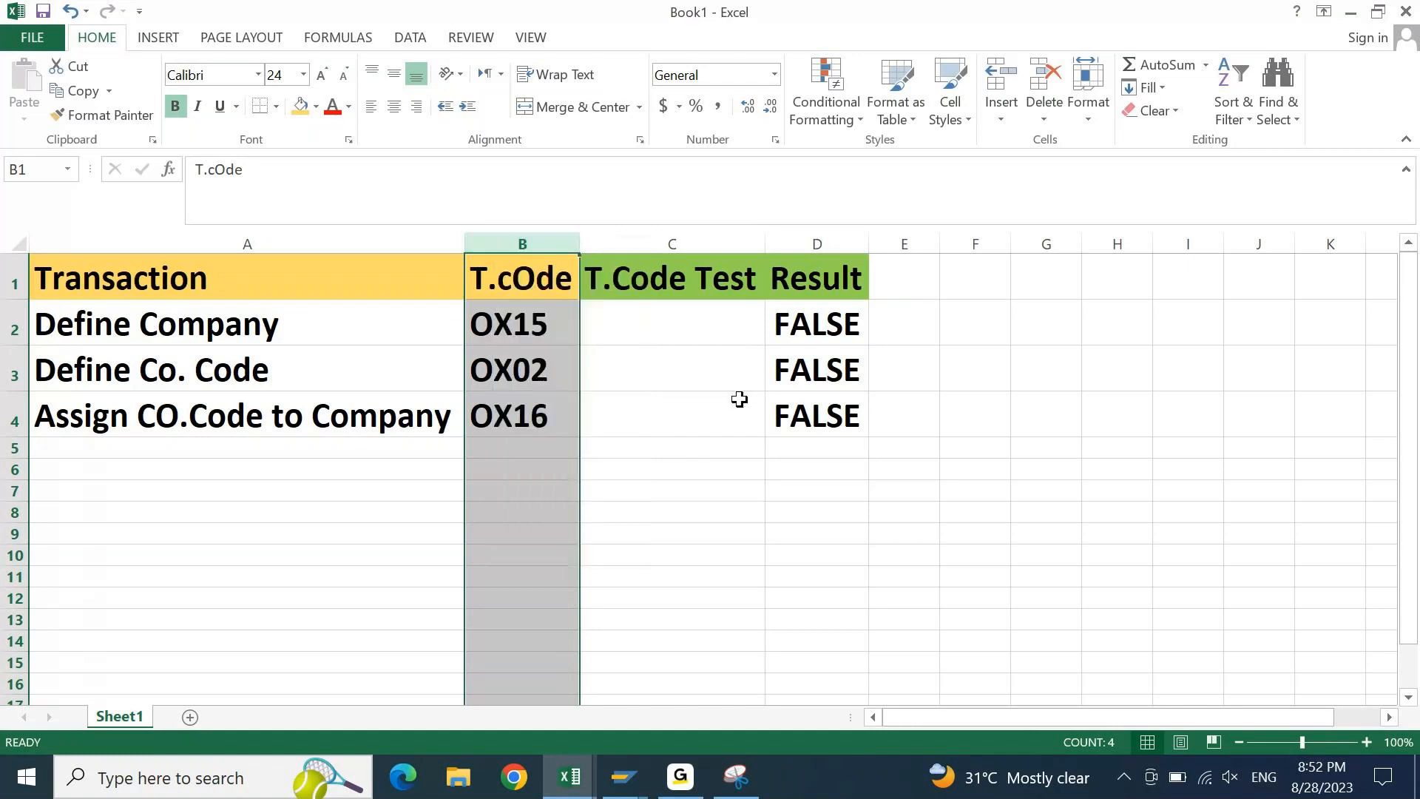
pyautogui.rightClick(493, 239)
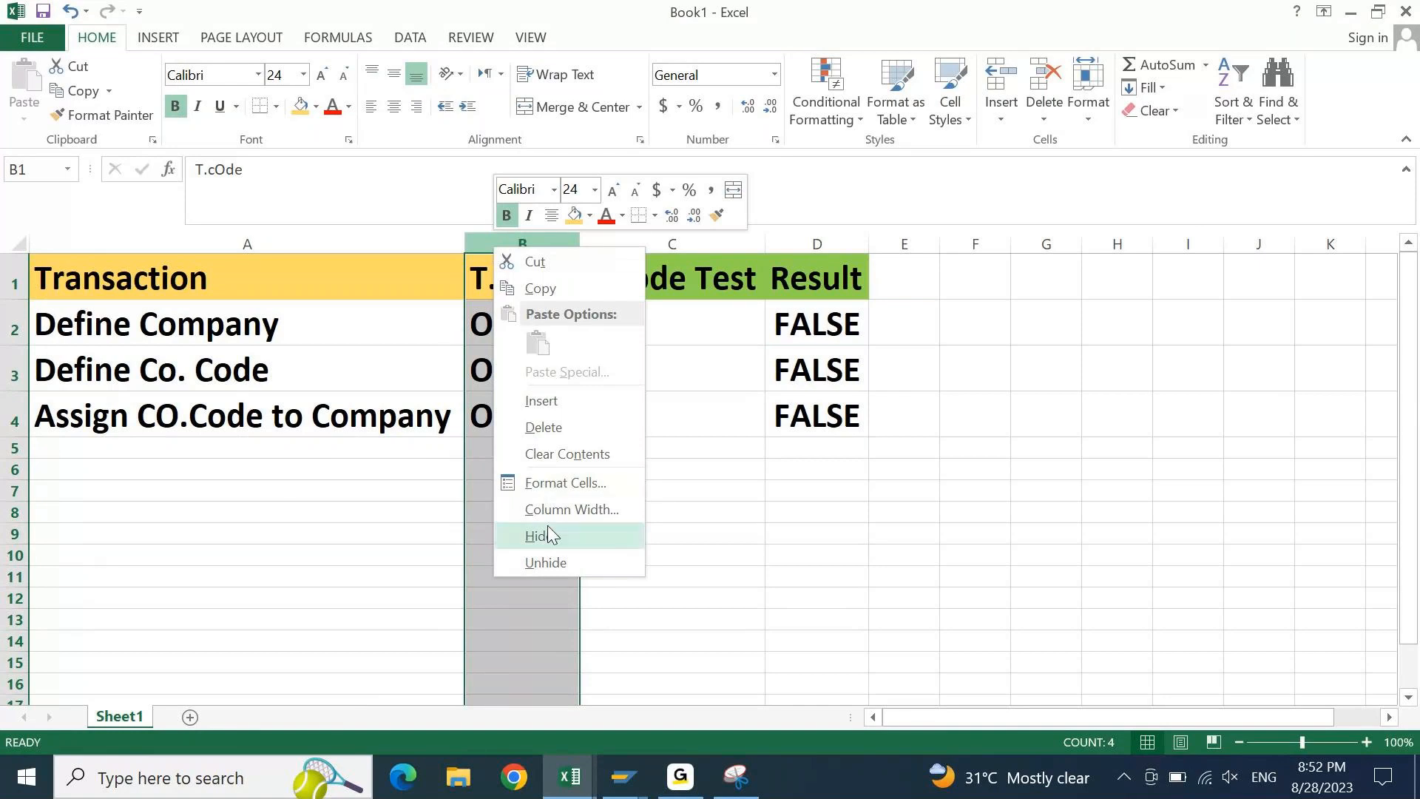
pyautogui.click(548, 530)
pyautogui.click(662, 557)
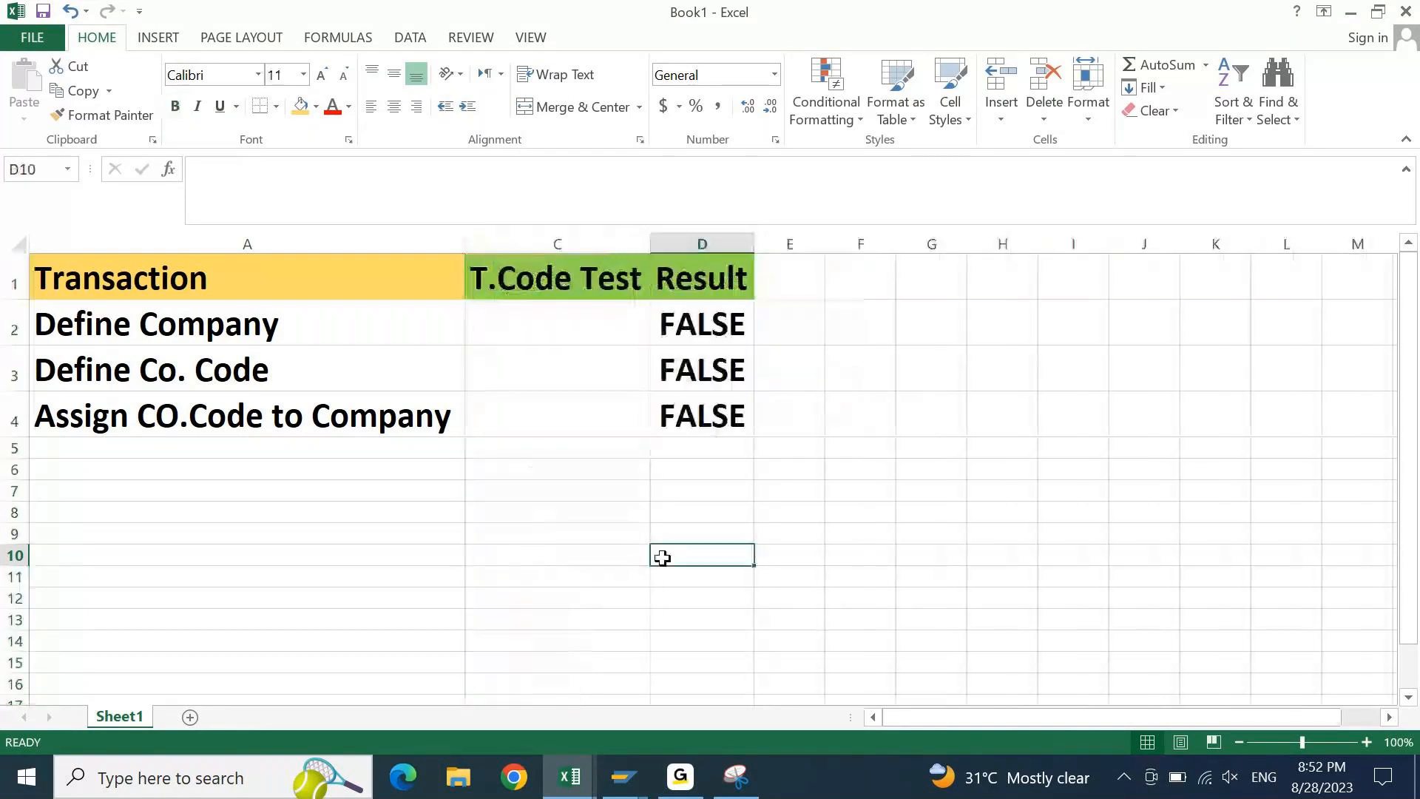
# Enter OX15 as the test code for Define Company in cell C2 and select its Result cell D2
pyautogui.click(573, 322)
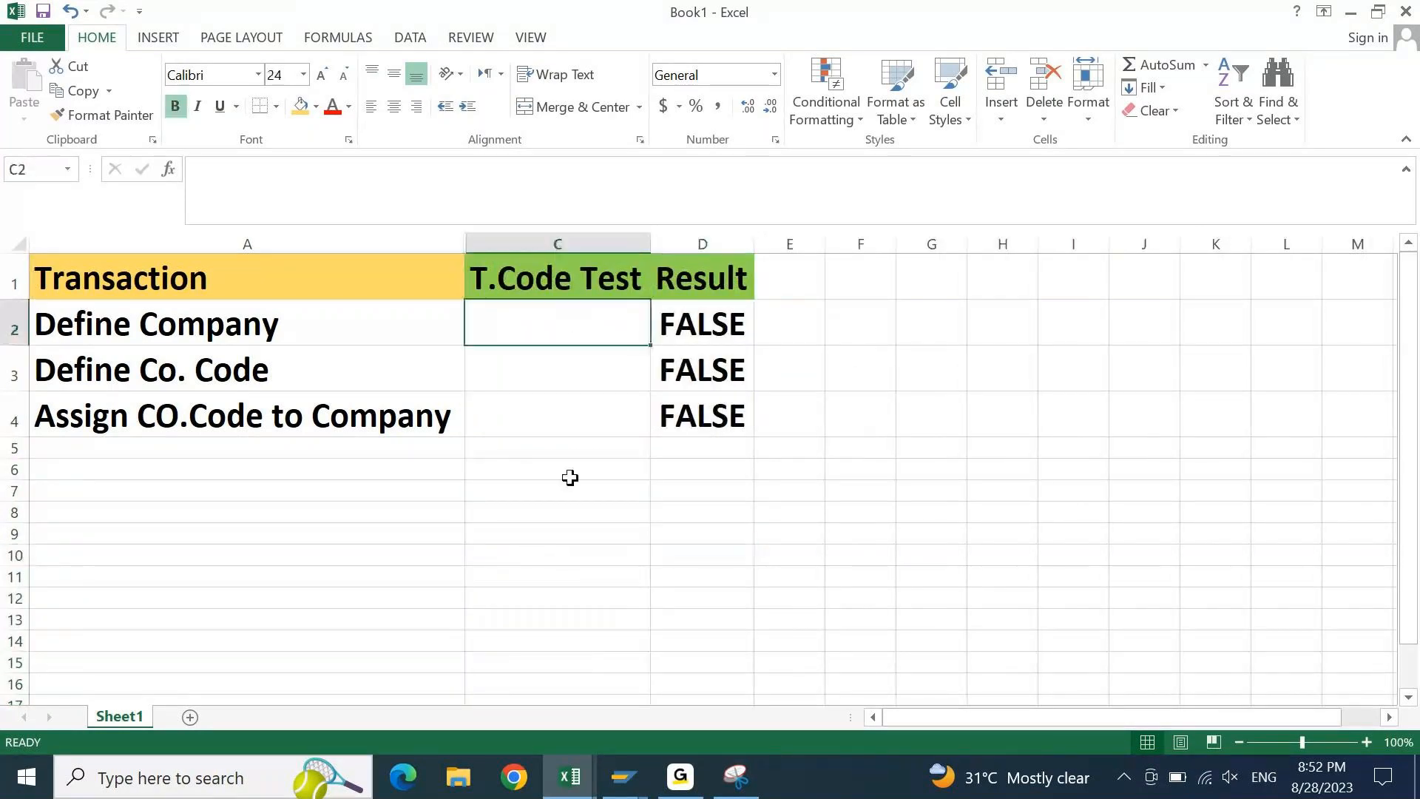
pyautogui.write('OX15')
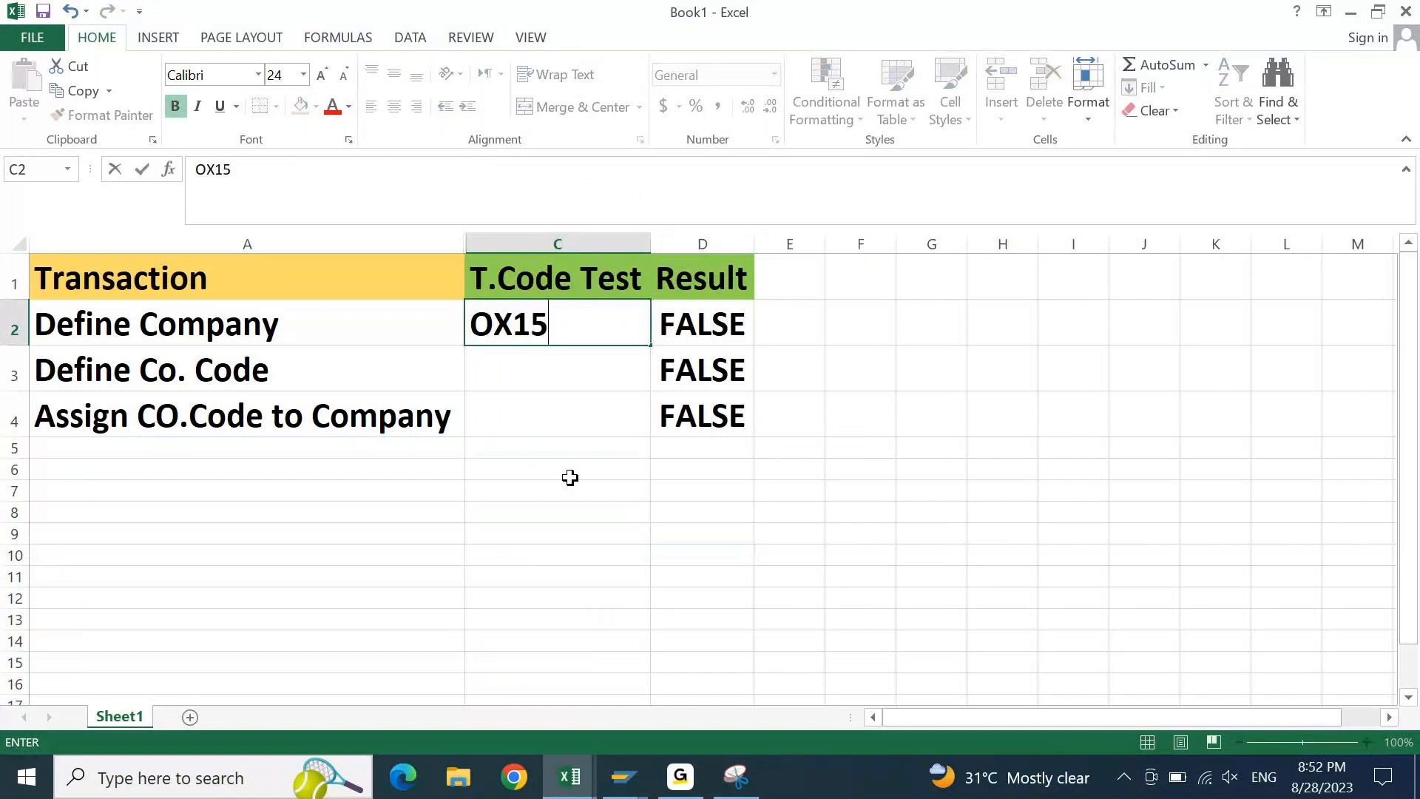
pyautogui.hotkey('ctrl', 'Return')
pyautogui.press('Right')
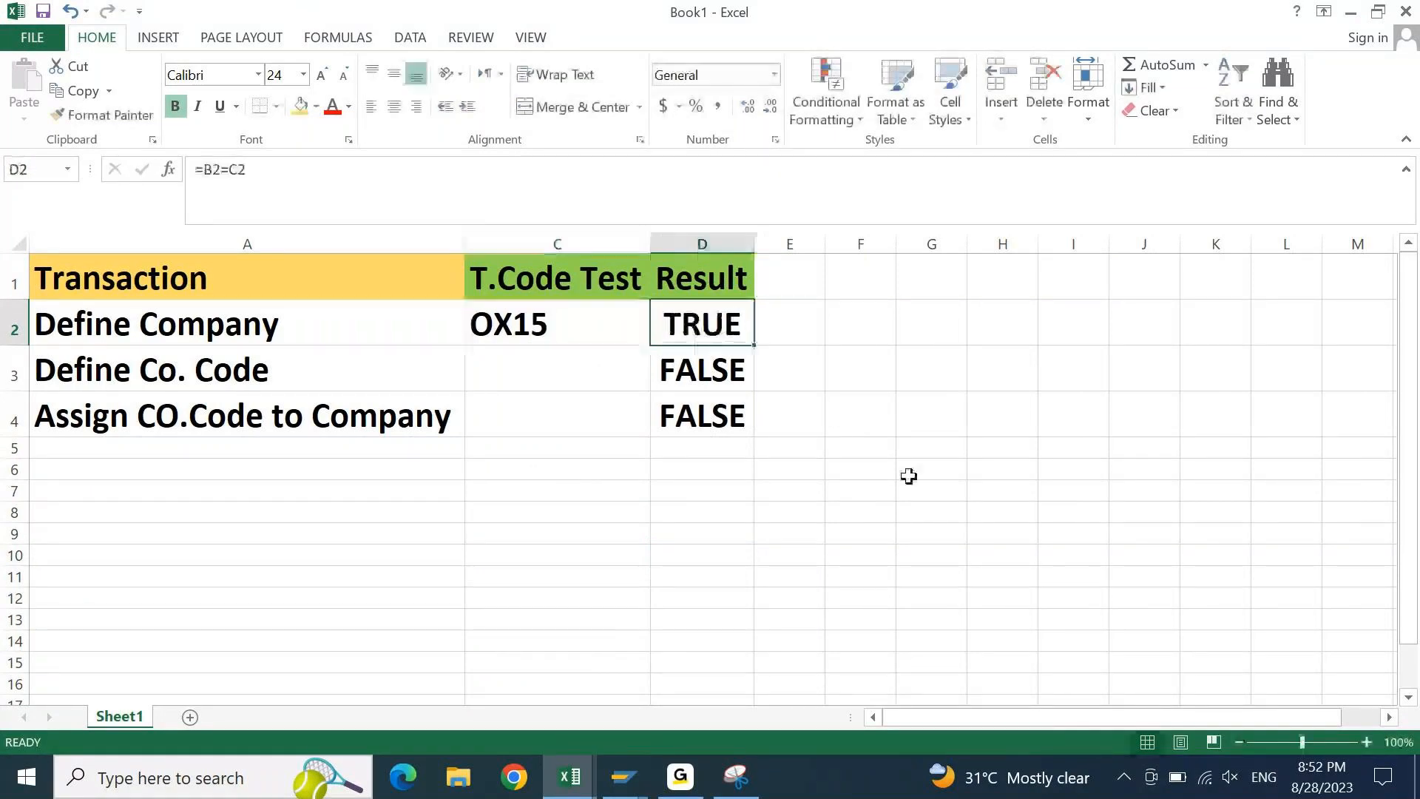
# Change the Define Company test code in C2 to OX14 to try a wrong answer
pyautogui.press('Left')
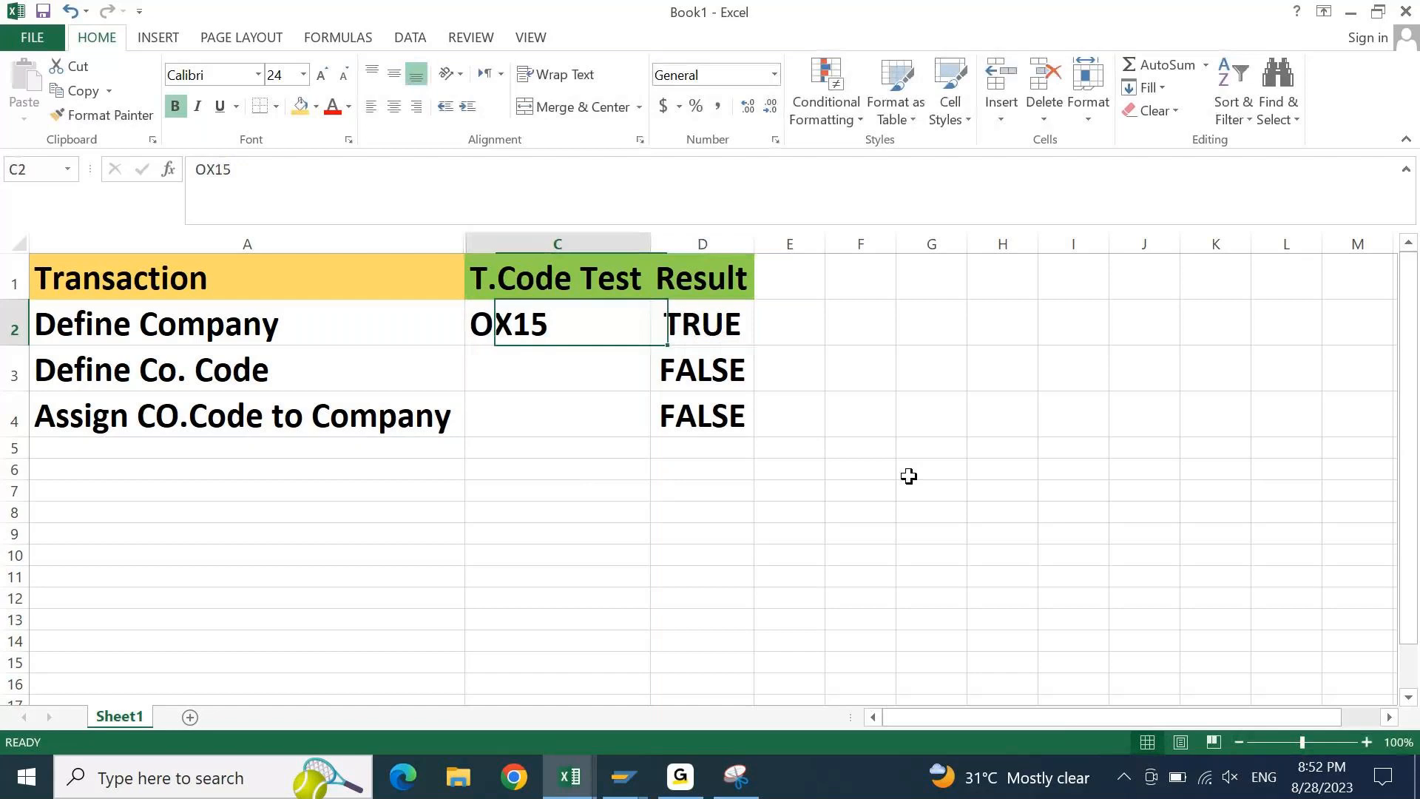
pyautogui.press('F2')
pyautogui.press('BackSpace')
pyautogui.write('4')
pyautogui.press('Return')
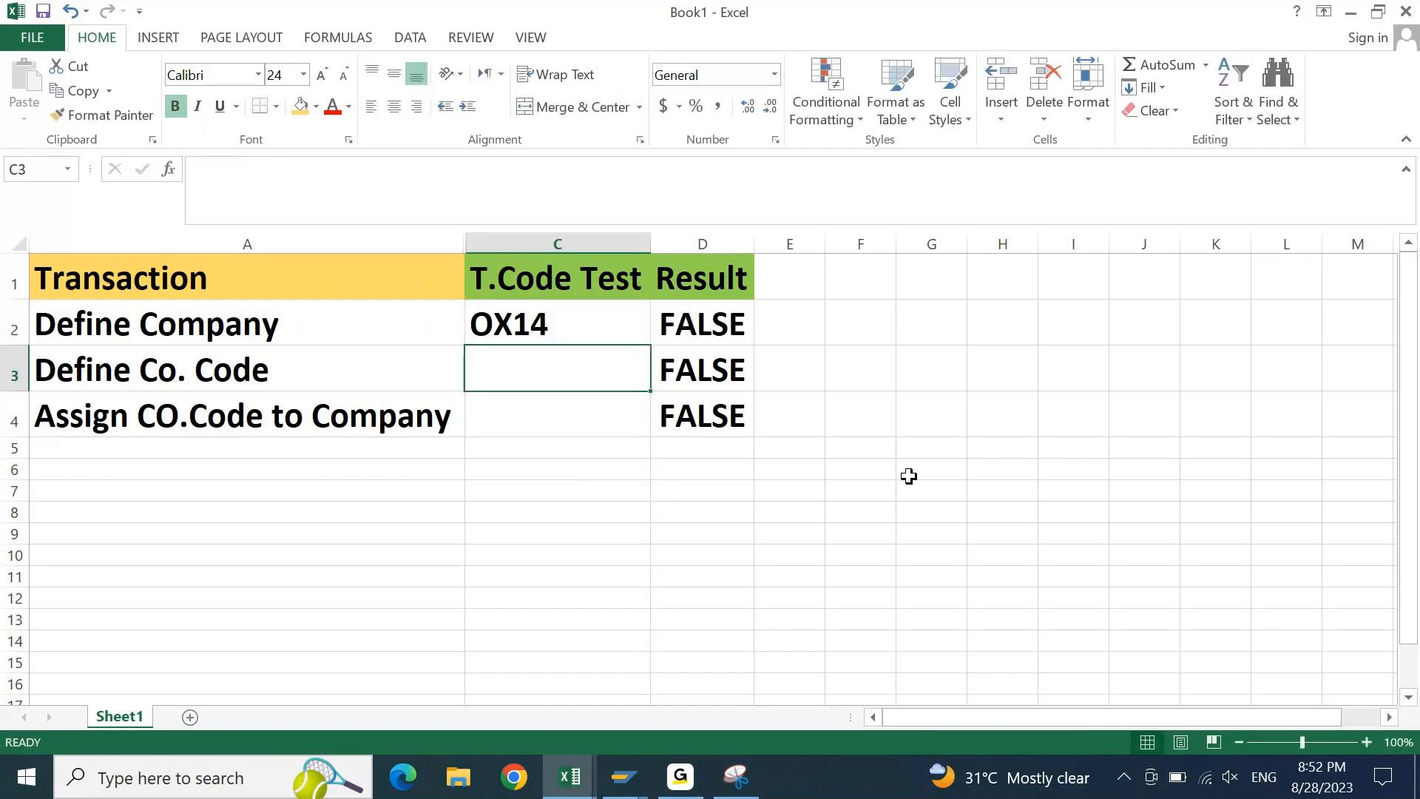
# Replace the wrong Define Company test code in C2 with OX15
pyautogui.press('Up')
pyautogui.press('Left')
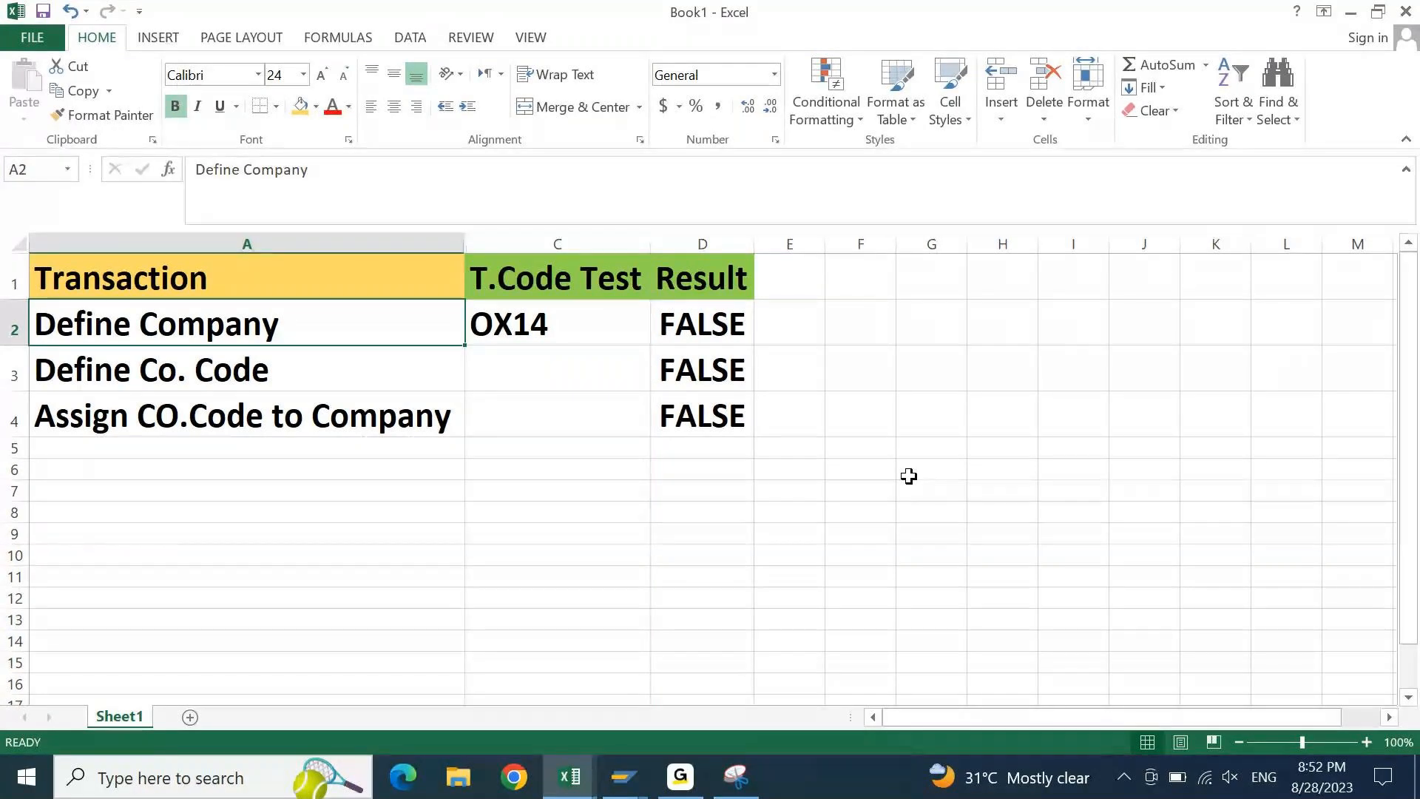
pyautogui.press('Right')
pyautogui.write('OX')
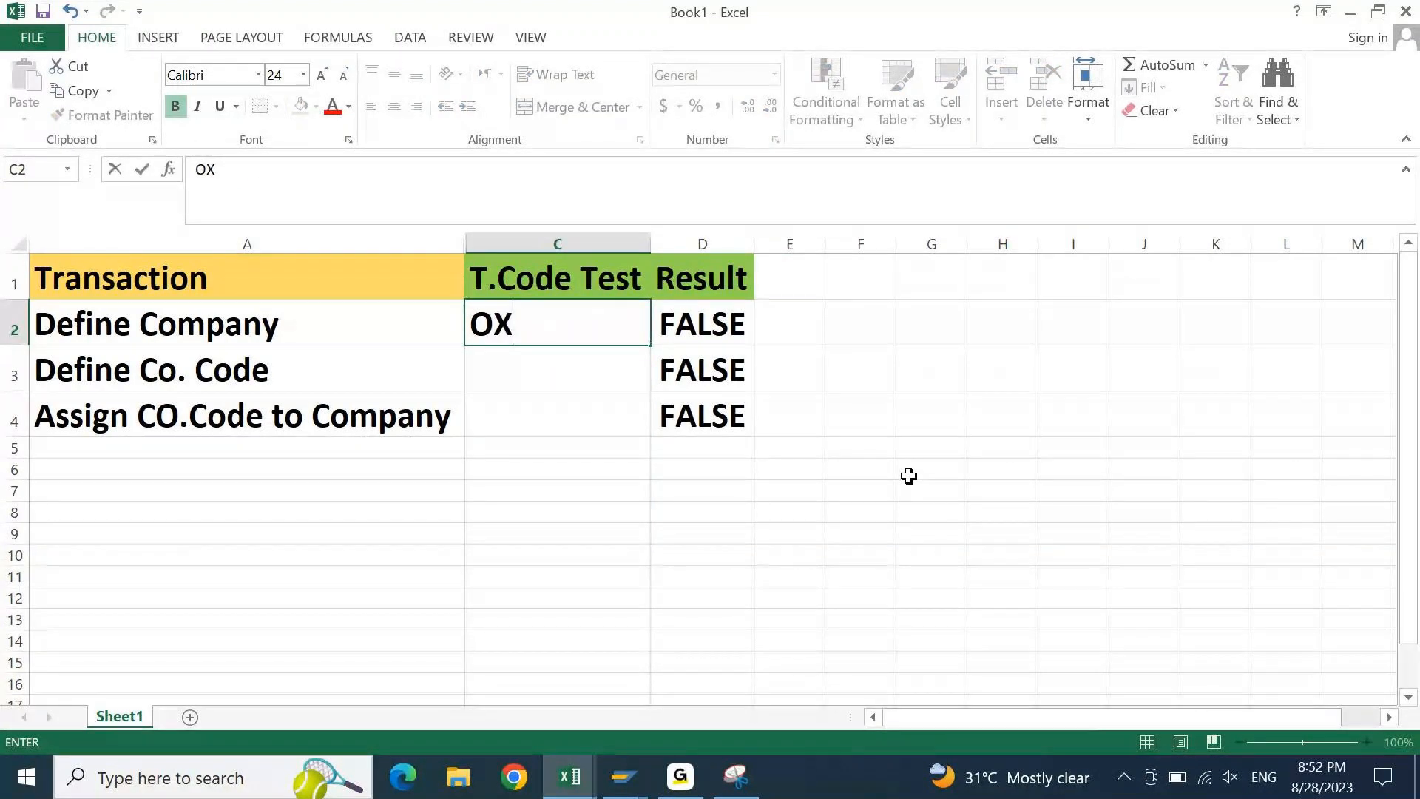
pyautogui.write('15')
pyautogui.press('Return')
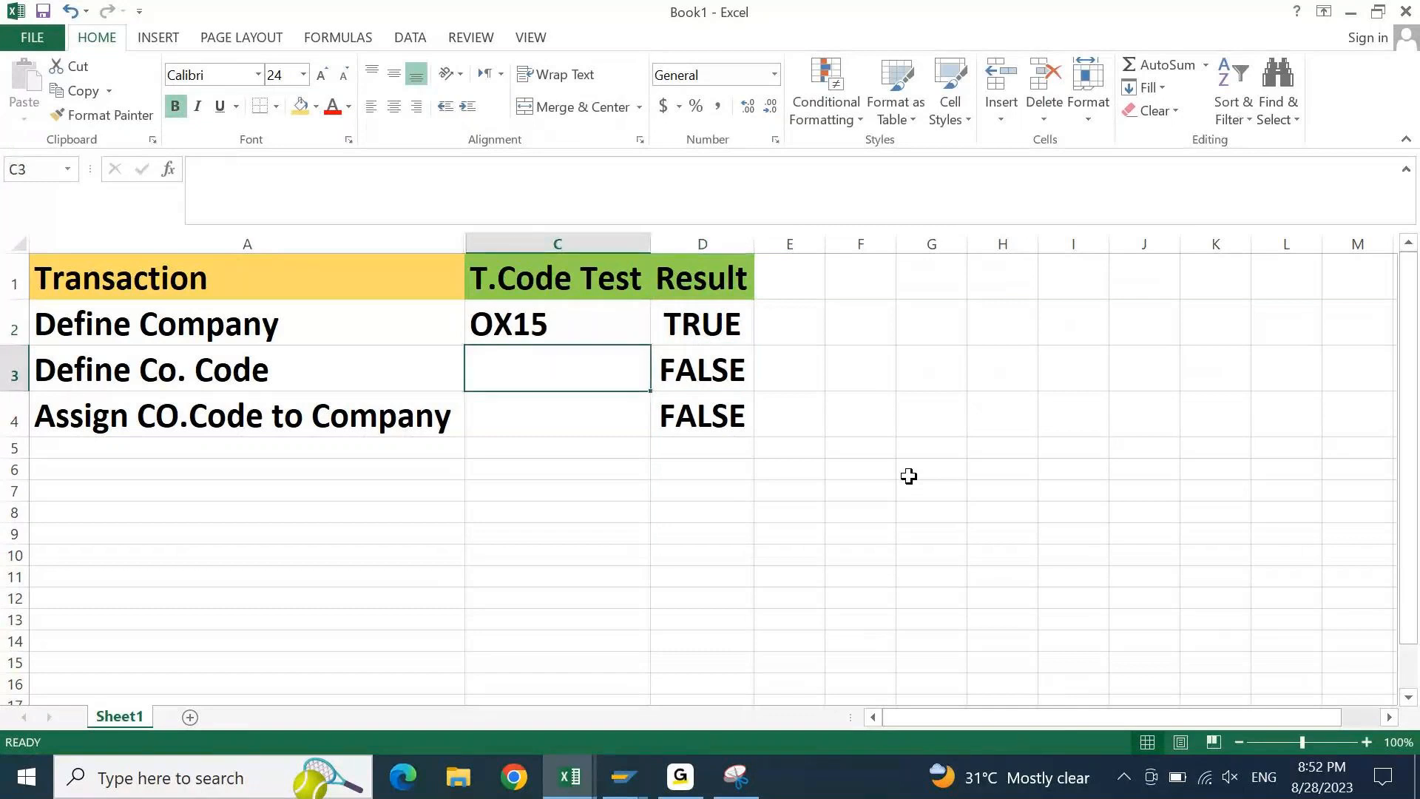
# Enter the test codes OX02 for Define Co. Code in C3 and OX16 for Assign CO.Code to Company in C4
pyautogui.write('O')
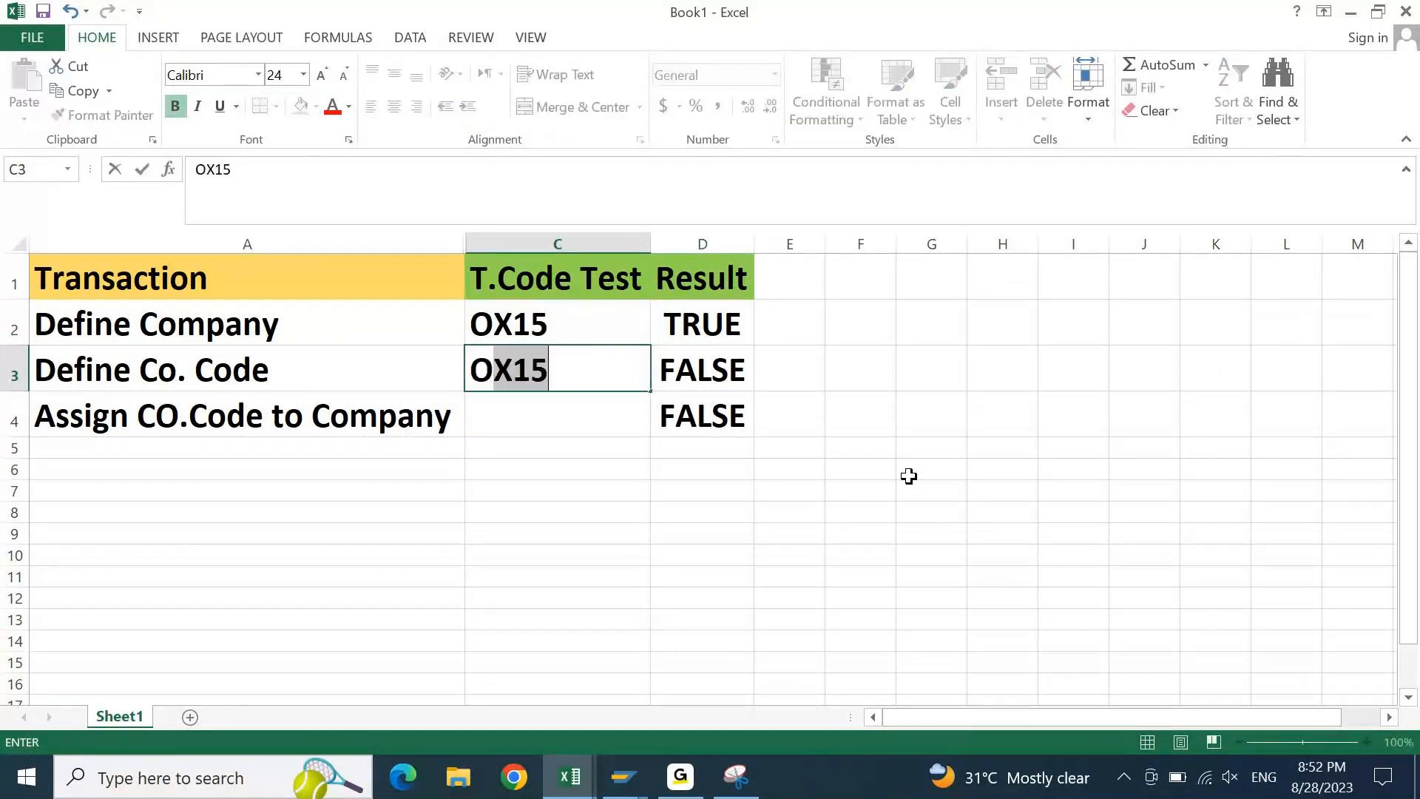
pyautogui.write('X02')
pyautogui.press('Return')
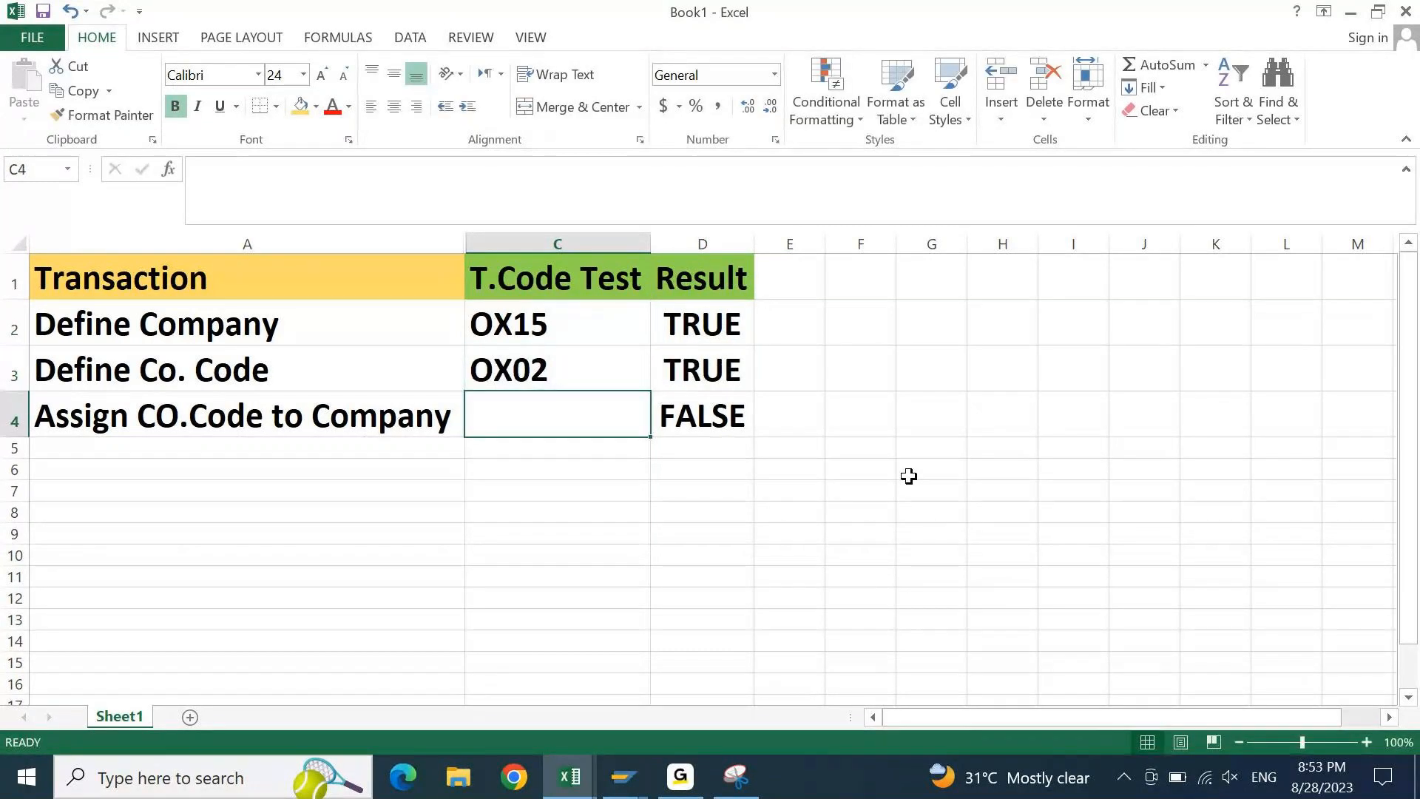
pyautogui.press('Right')
pyautogui.press('Left')
pyautogui.write('OX16')
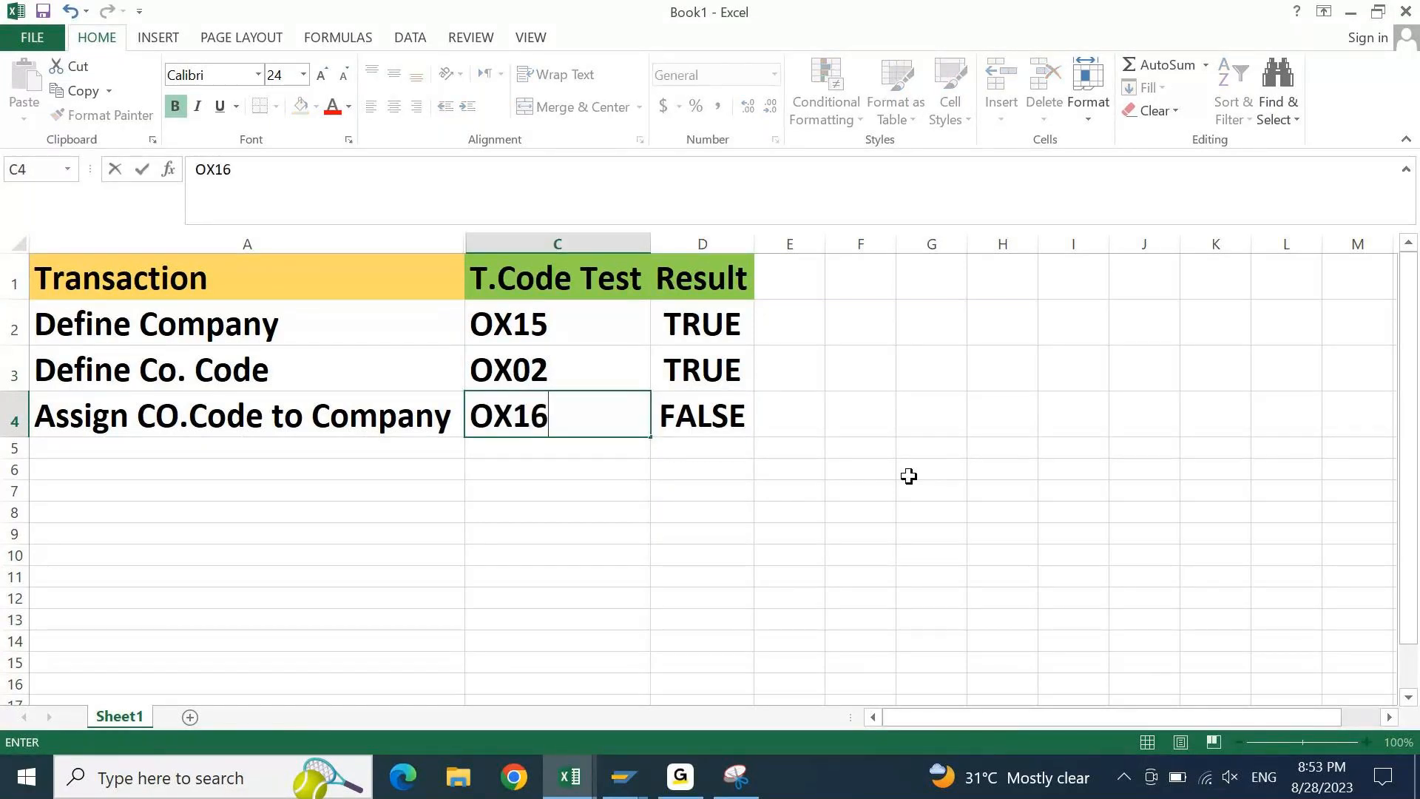
pyautogui.press('Return')
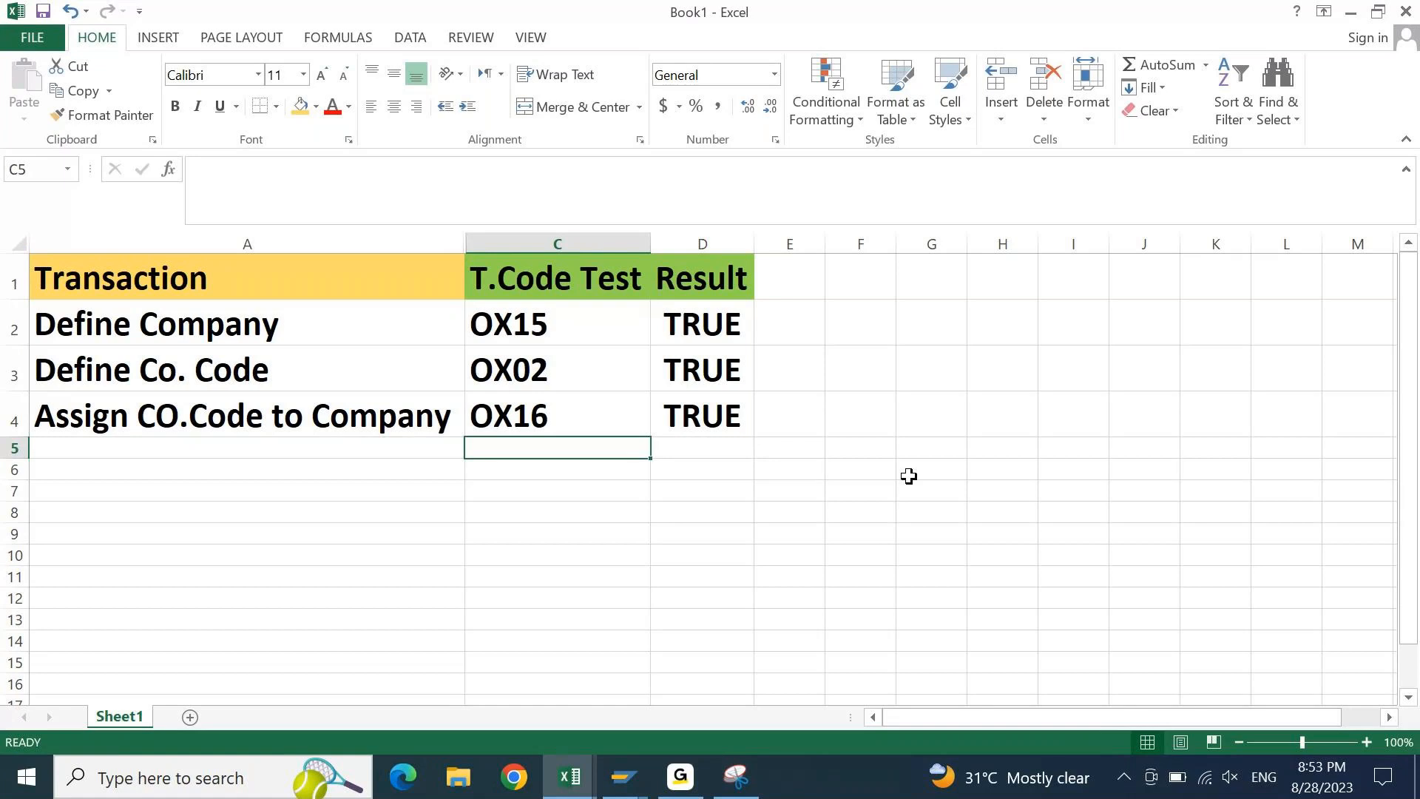
# Unhide column B to show the correct transaction codes beside the test entries
pyautogui.rightClick(467, 238)
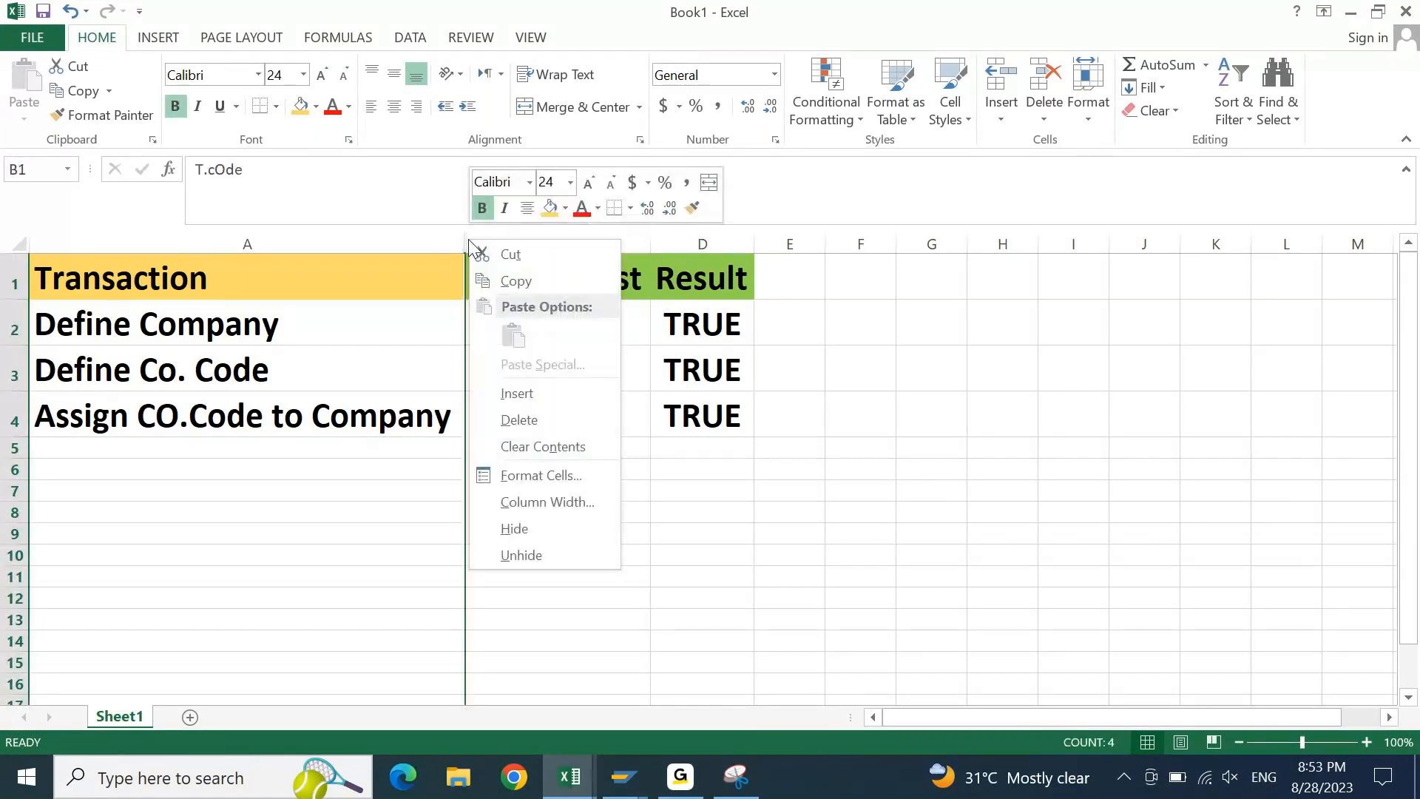
pyautogui.click(552, 571)
pyautogui.click(548, 562)
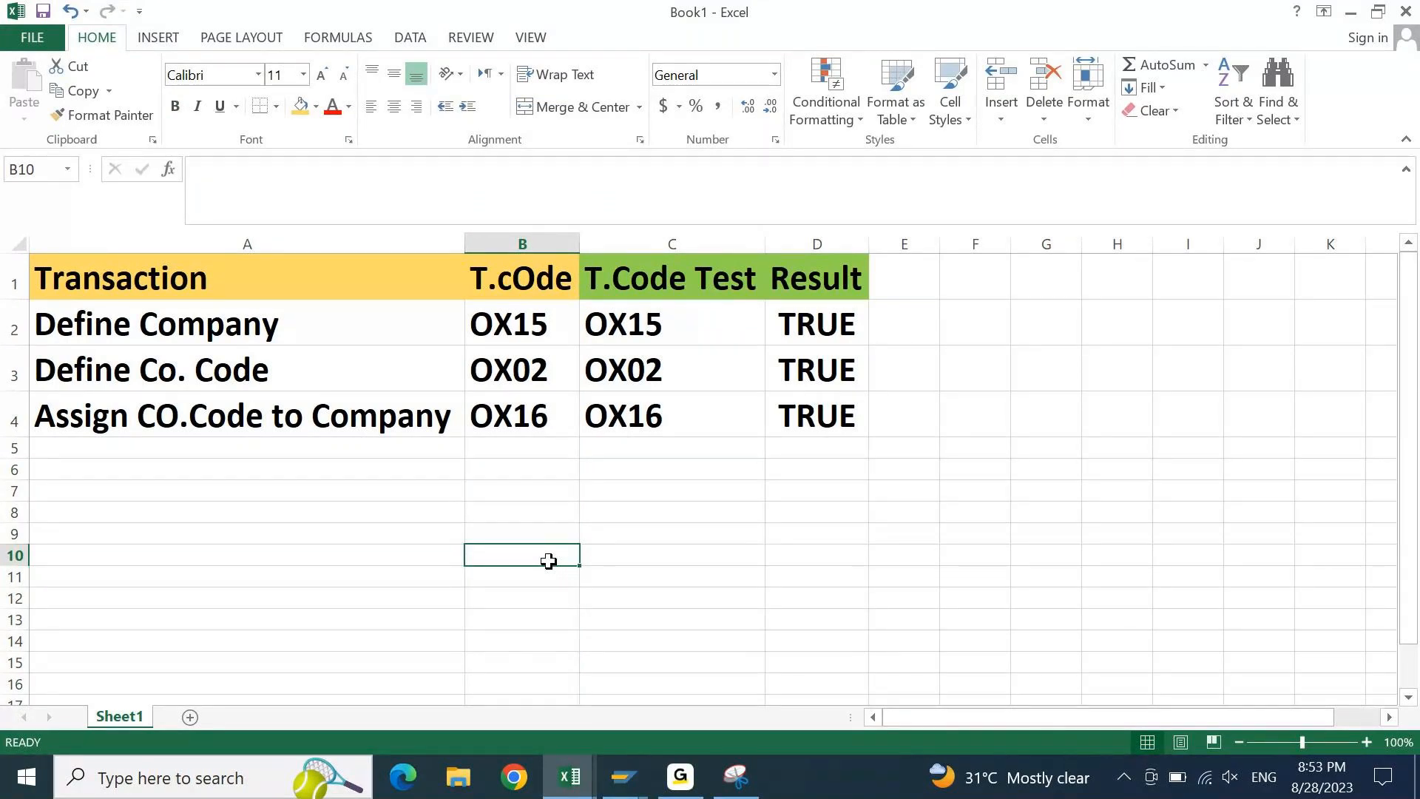
# Review the table's transaction names, T.cOde column and the comparison formula in Result cell D2
pyautogui.press('Left')
pyautogui.press('Up')
pyautogui.press('Up')
pyautogui.press('Up')
pyautogui.press('Up')
pyautogui.press('Up')
pyautogui.press('Up')
pyautogui.press('Up')
pyautogui.press('Up')
pyautogui.hotkey('ctrl', 'shift', 'Down')
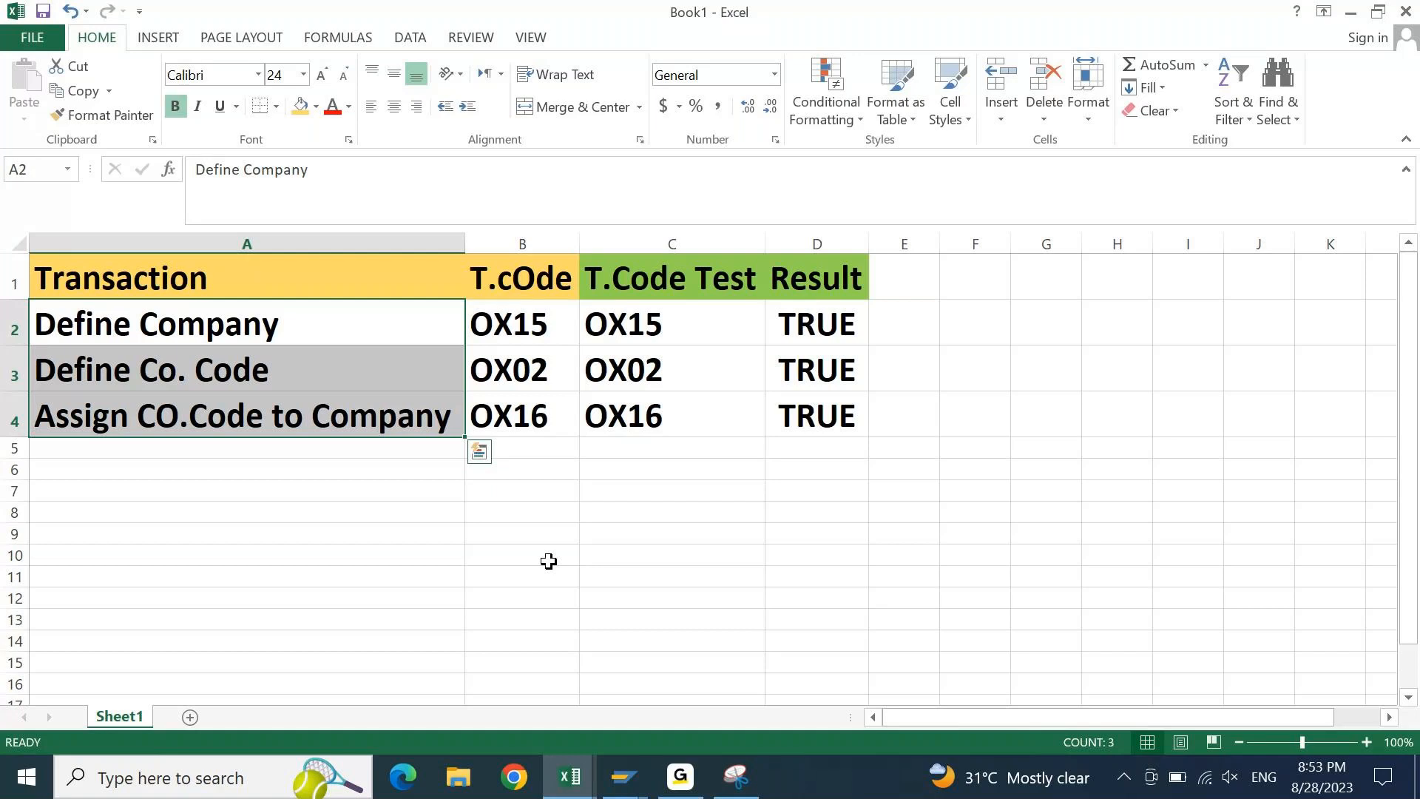
pyautogui.press('Down')
pyautogui.press('Up')
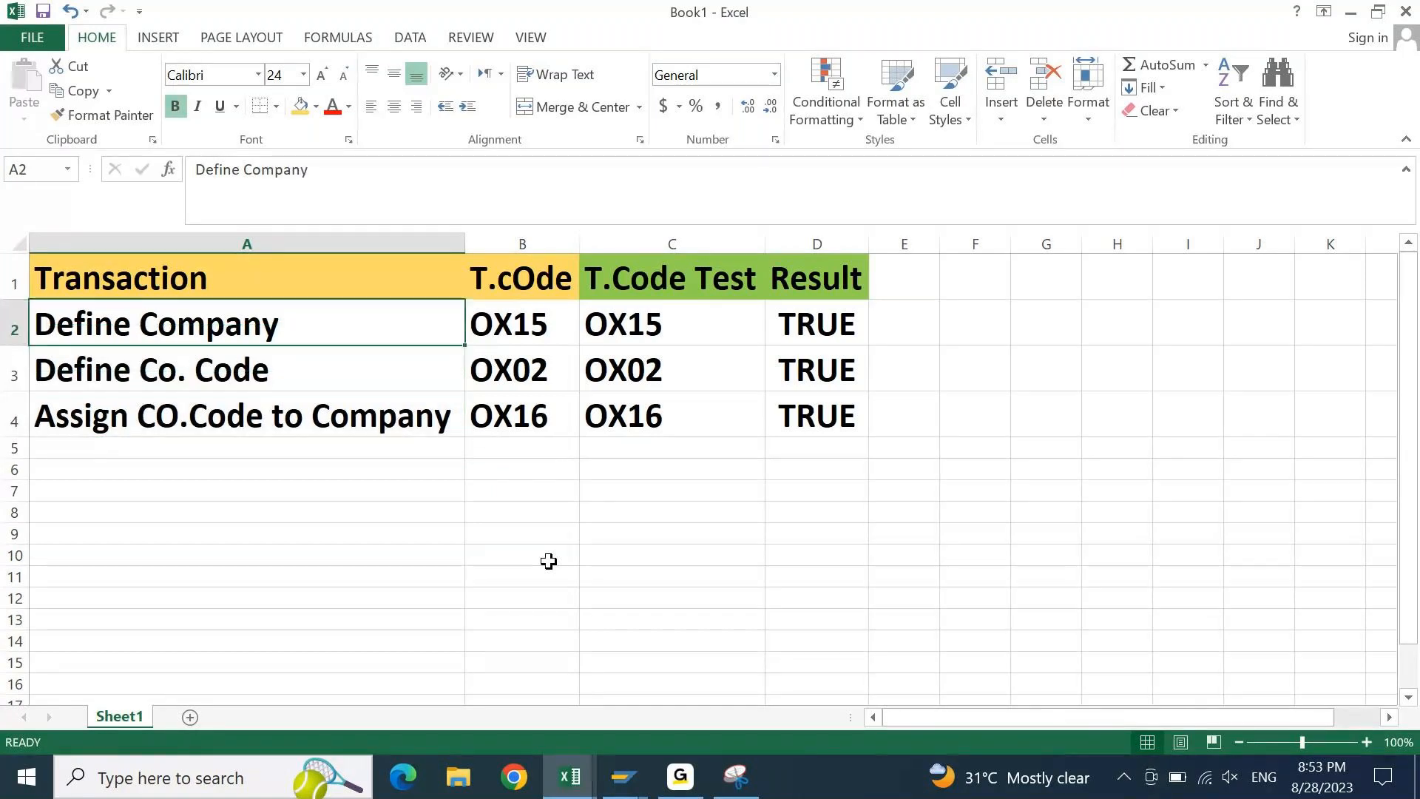
pyautogui.press('Up')
pyautogui.press('Right')
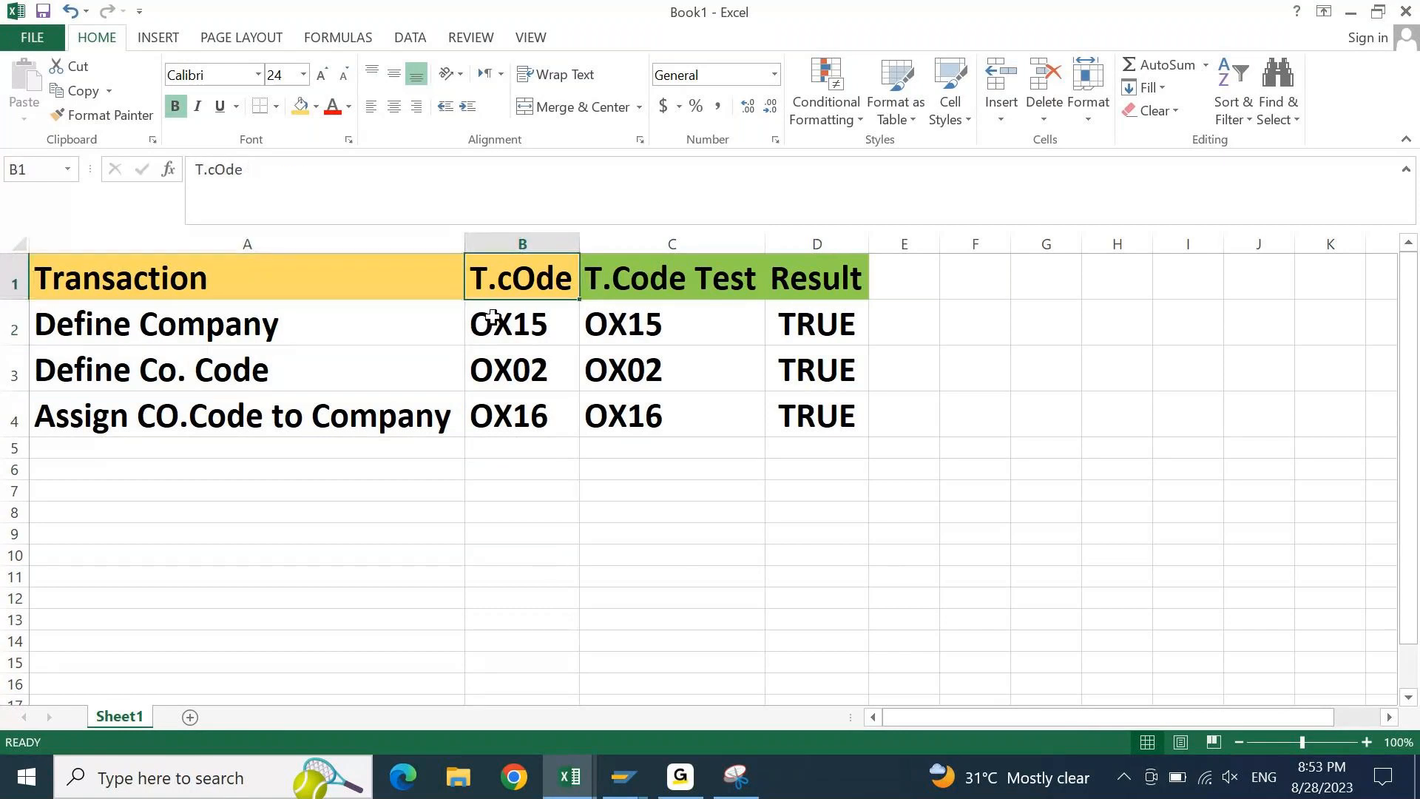
pyautogui.click(815, 323)
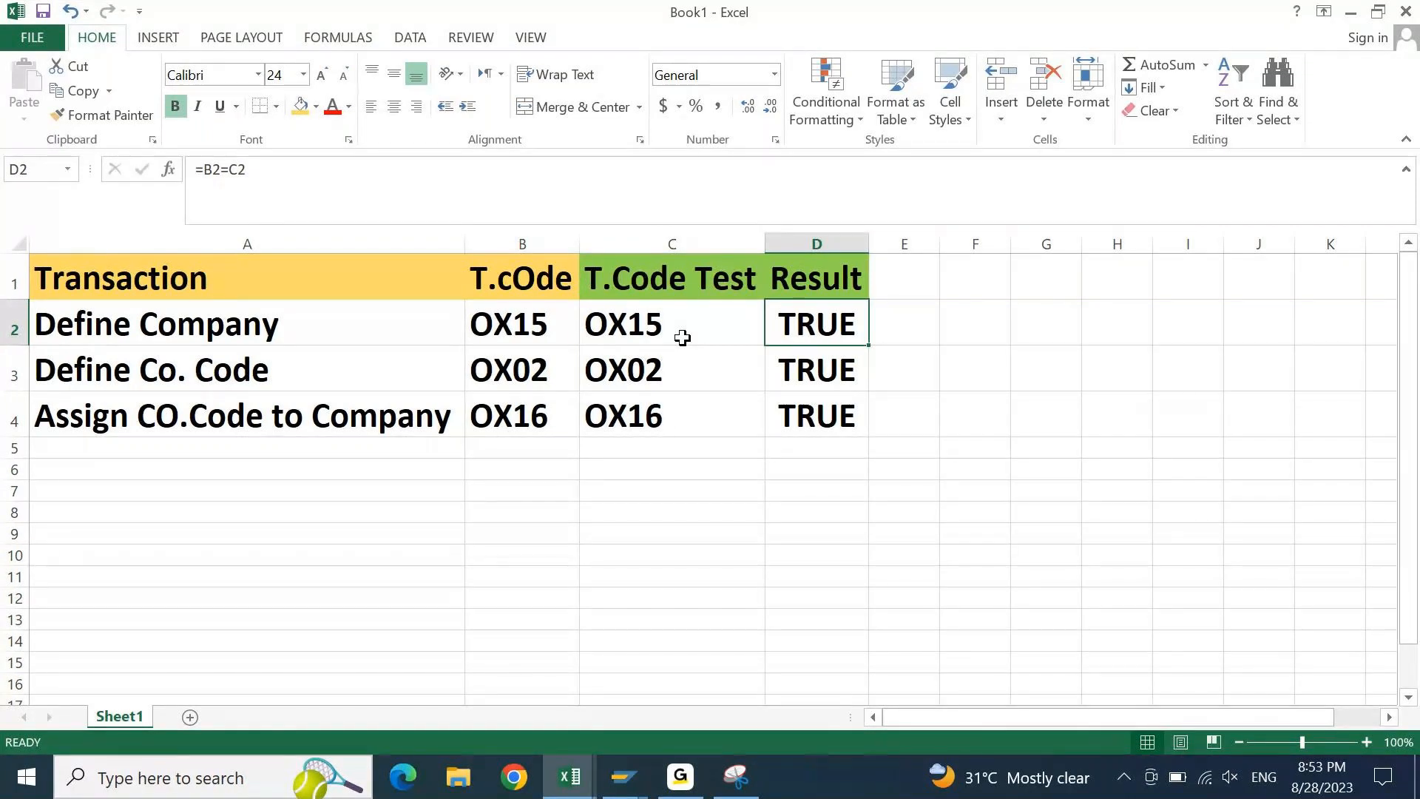
pyautogui.hotkey('ctrl', 'Home')
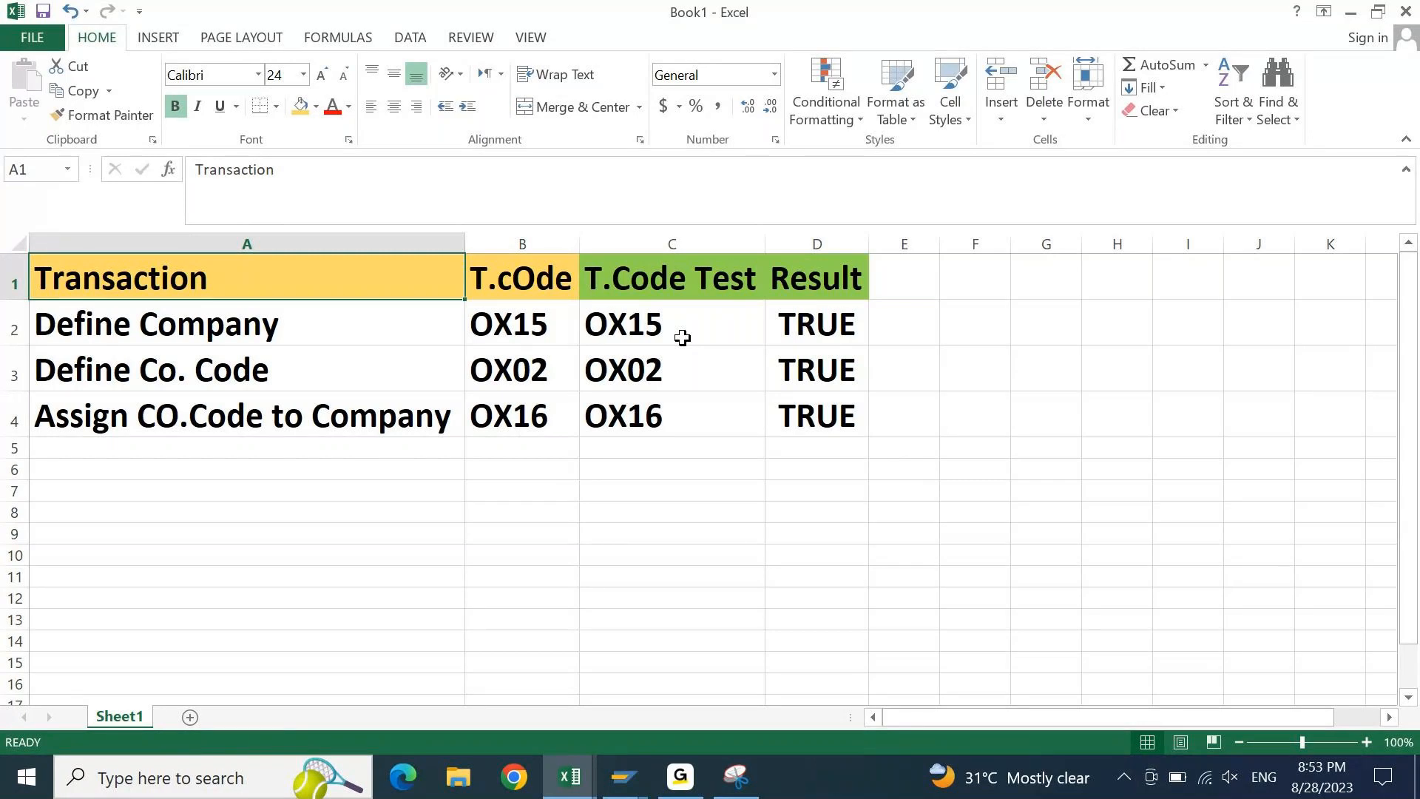
# Hide column B so the correct transaction codes are not shown beside the test entries
pyautogui.press('Right')
pyautogui.click(543, 238)
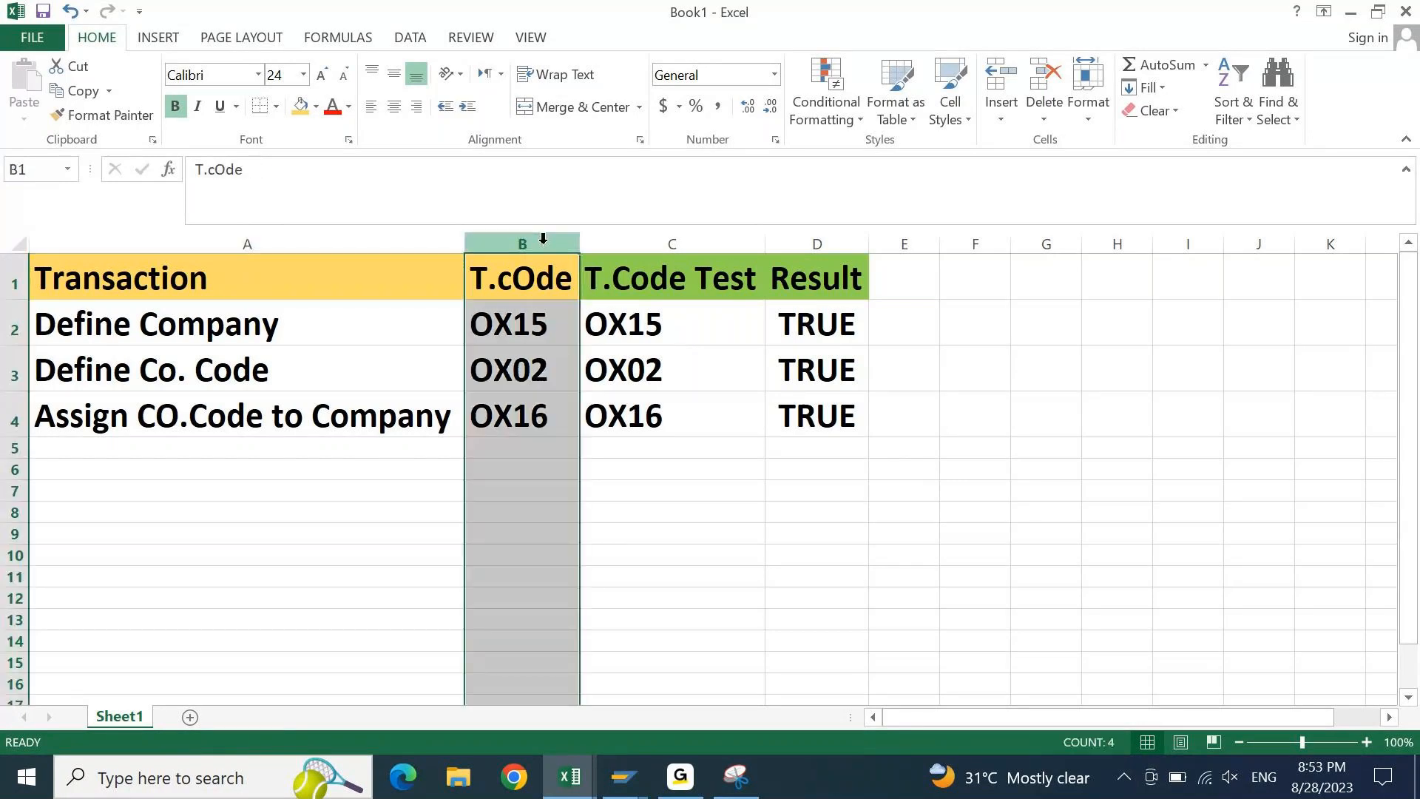
pyautogui.rightClick(544, 239)
pyautogui.click(595, 532)
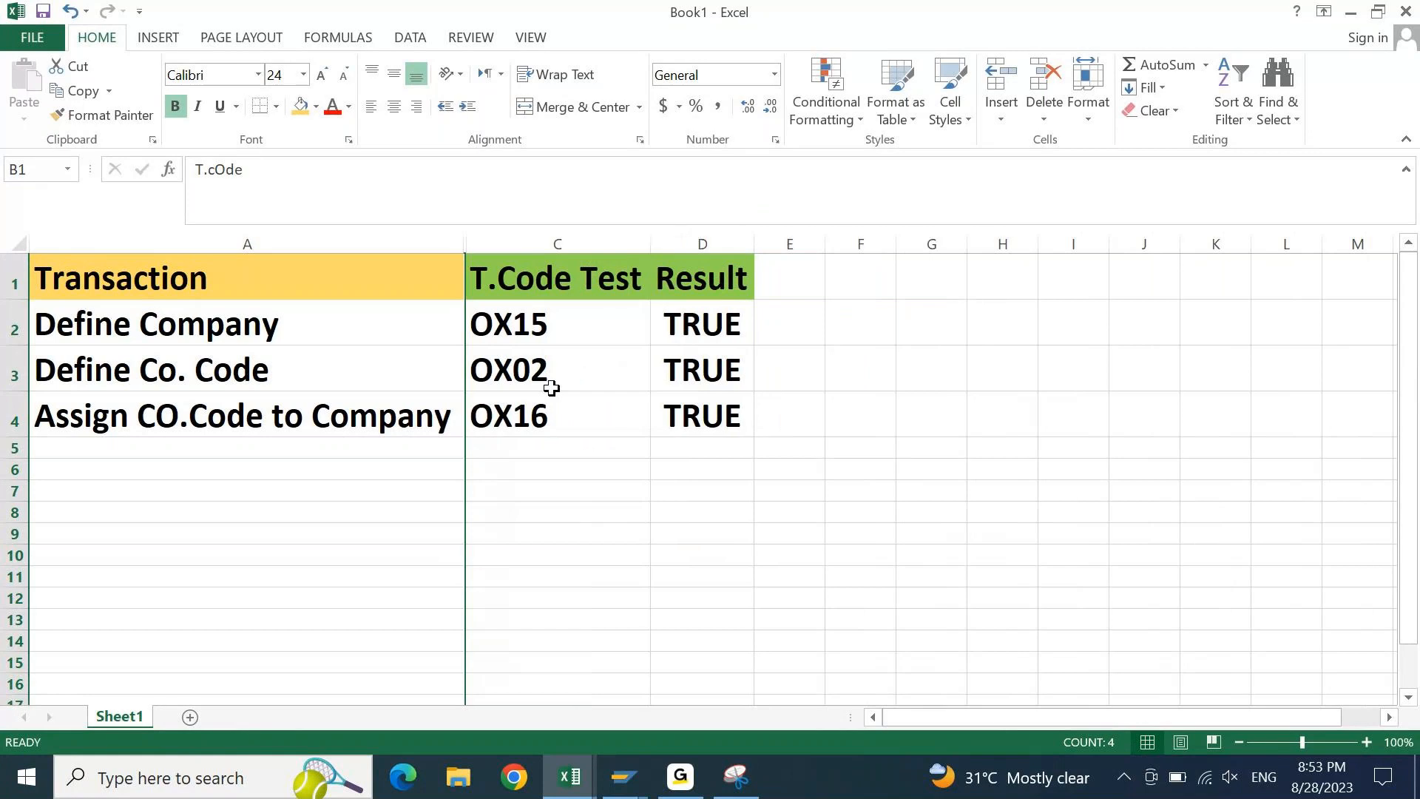
# Try clearing the test codes in C2:C4 to check how the Result column responds, and restore the entries
pyautogui.moveTo(558, 320); pyautogui.dragTo(565, 402)
pyautogui.hotkey('ctrl', 'c')
pyautogui.press('Delete')
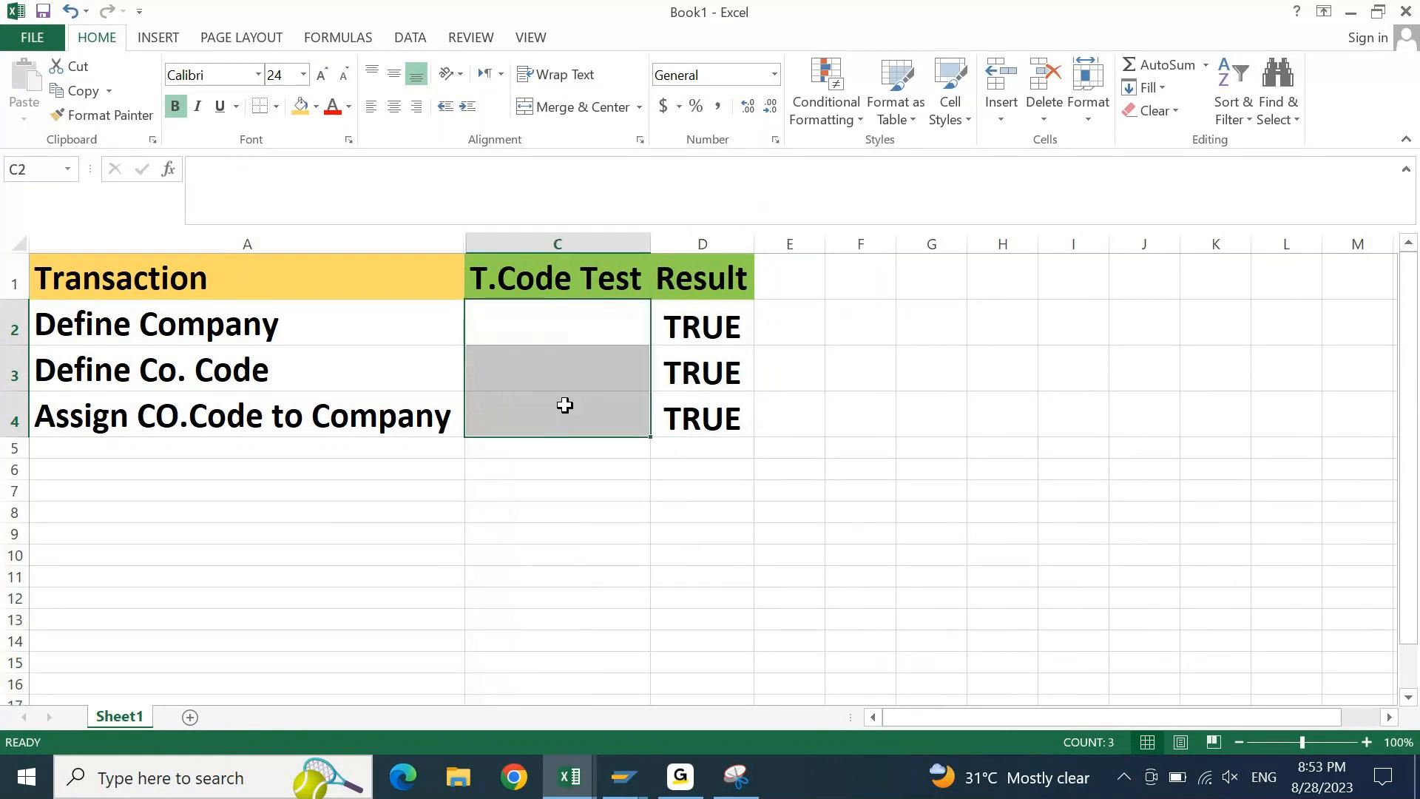
pyautogui.press('Left')
pyautogui.press('Right')
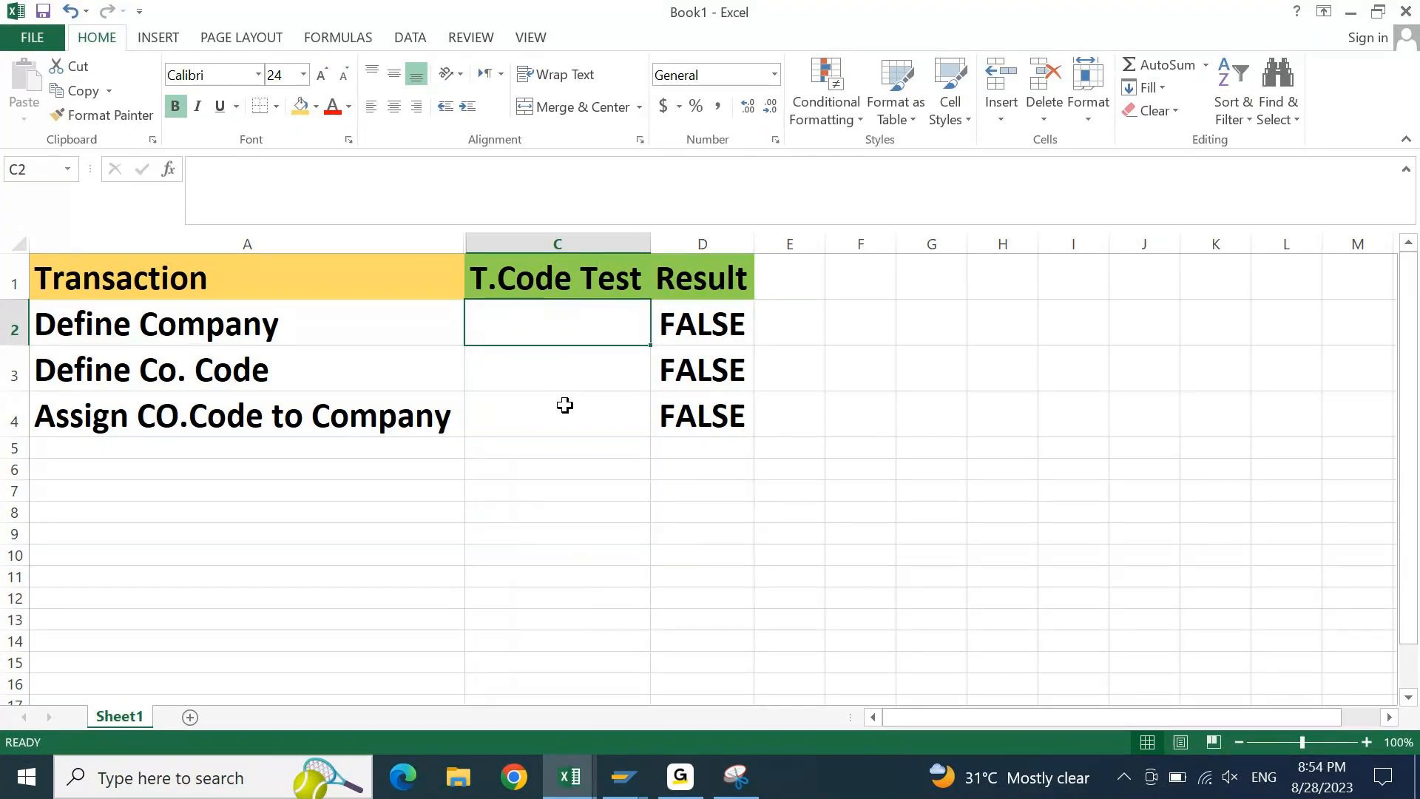
pyautogui.hotkey('ctrl', 'v')
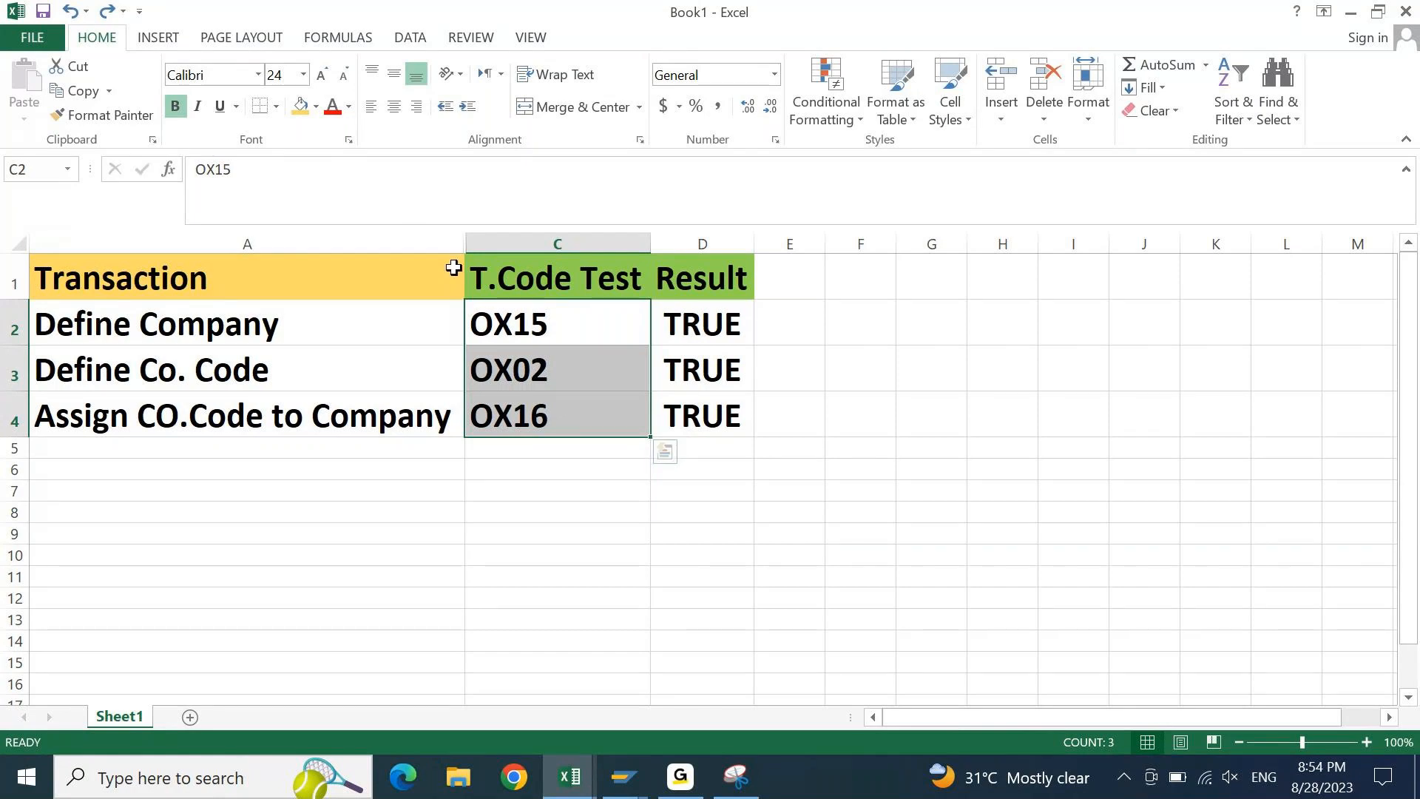
# Review the test codes in C2:C4 and the comparison formulas in Result cells D2:D4
pyautogui.rightClick(582, 234)
pyautogui.press('Escape')
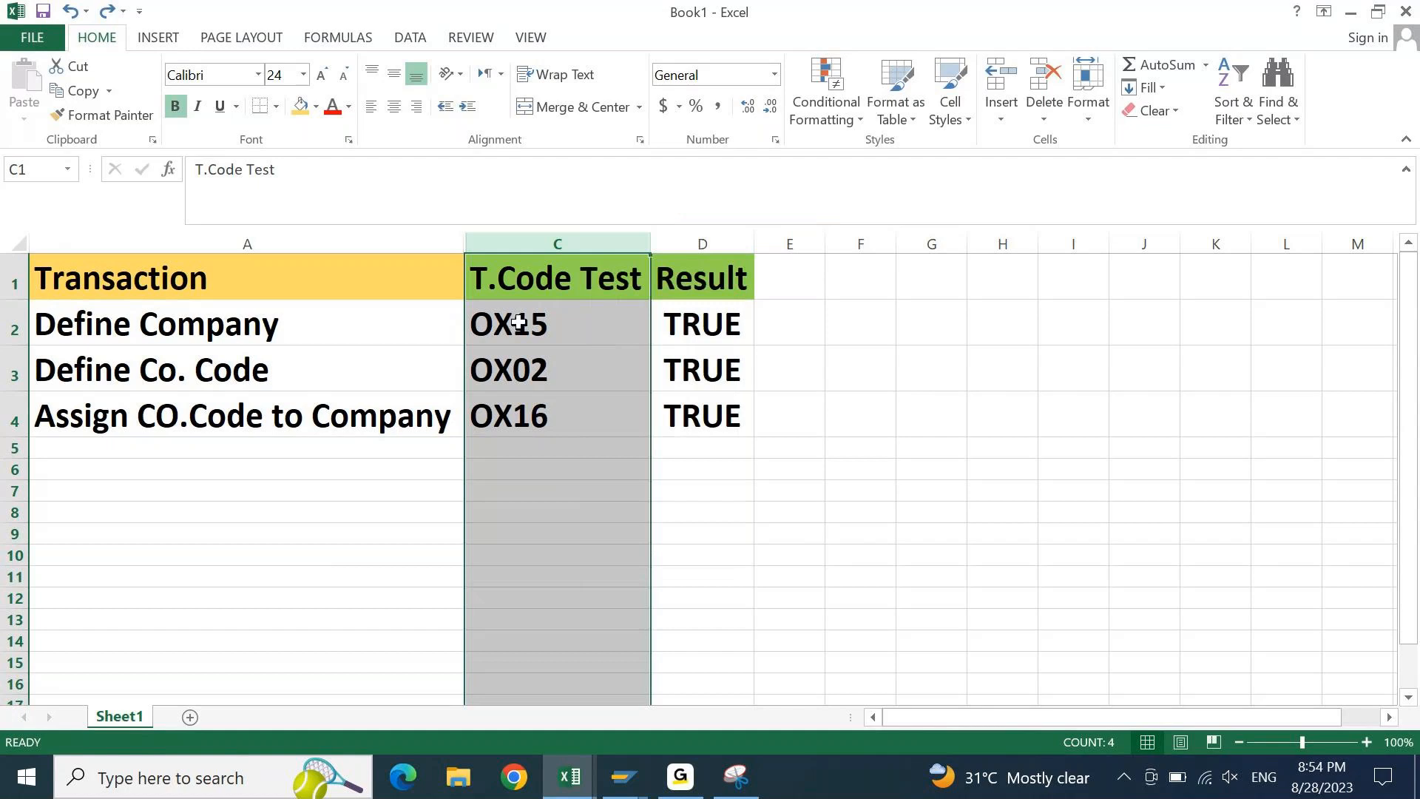
pyautogui.moveTo(513, 326); pyautogui.dragTo(523, 400)
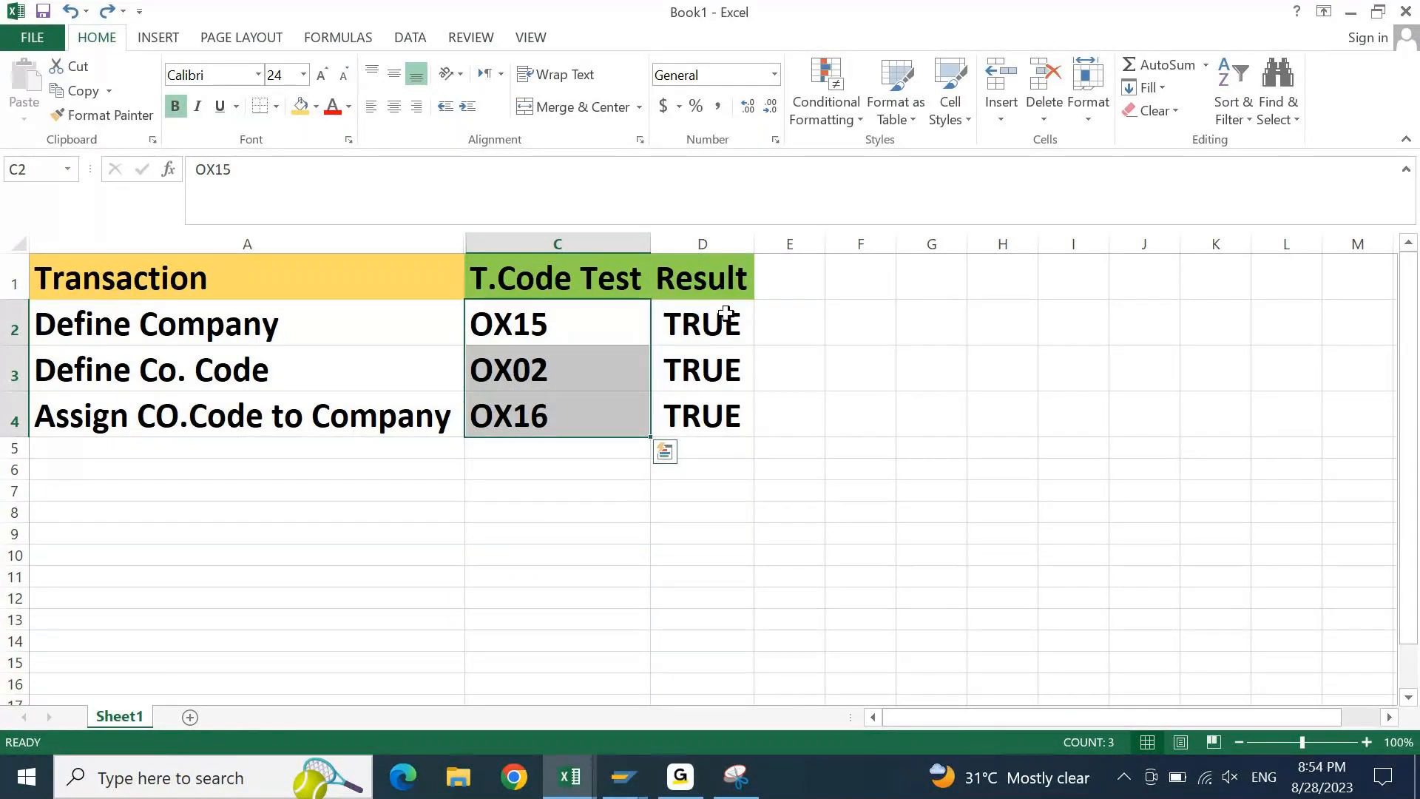
pyautogui.moveTo(725, 312); pyautogui.dragTo(708, 421)
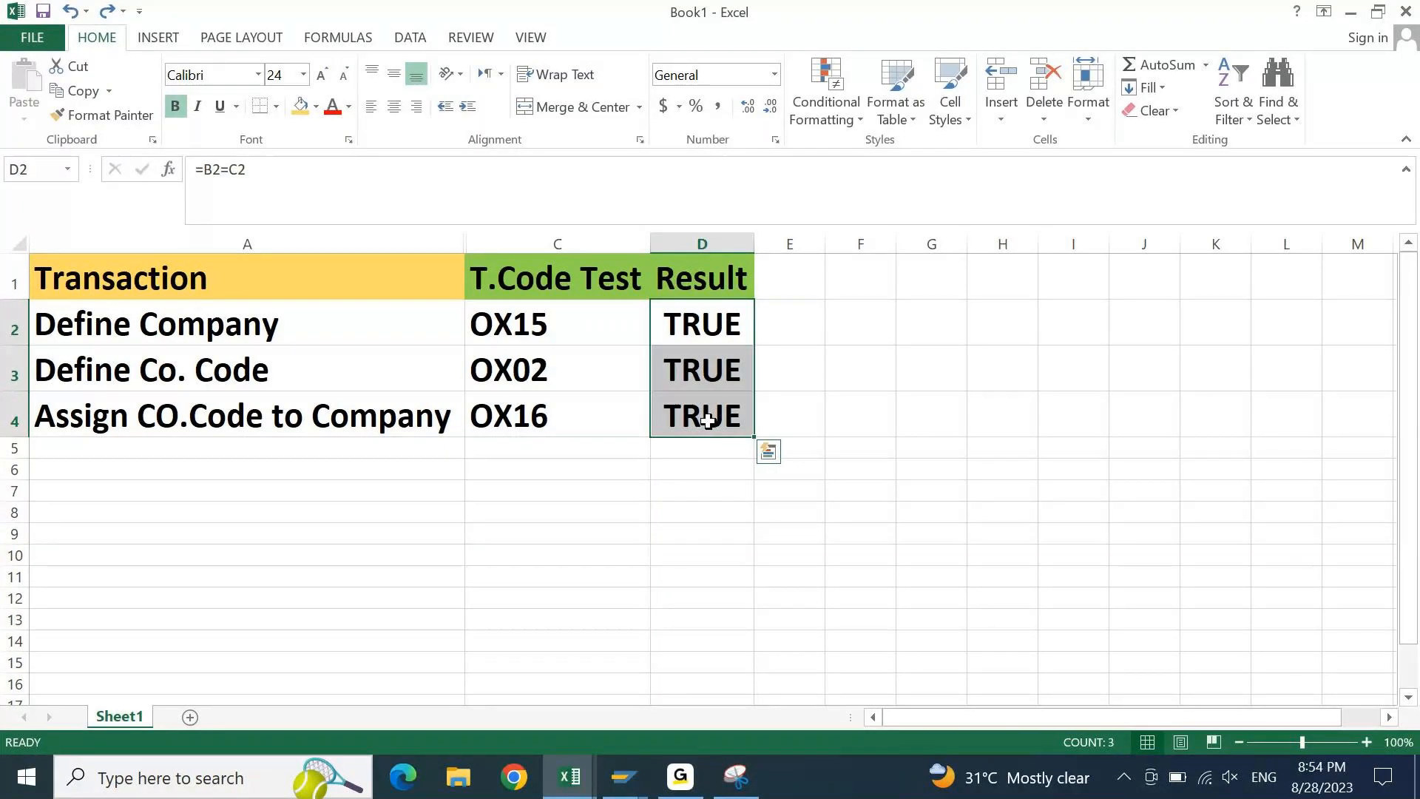
pyautogui.hotkey('ctrl', 'Left')
pyautogui.hotkey('ctrl', 'Down')
pyautogui.press('Down')
pyautogui.press('Down')
pyautogui.press('Down')
pyautogui.press('Down')
pyautogui.press('Down')
pyautogui.press('Down')
pyautogui.press('Down')
pyautogui.press('Down')
pyautogui.press('Down')
pyautogui.press('Down')
pyautogui.press('Down')
pyautogui.hotkey('ctrl', 'Up')
pyautogui.hotkey('ctrl', 'Right')
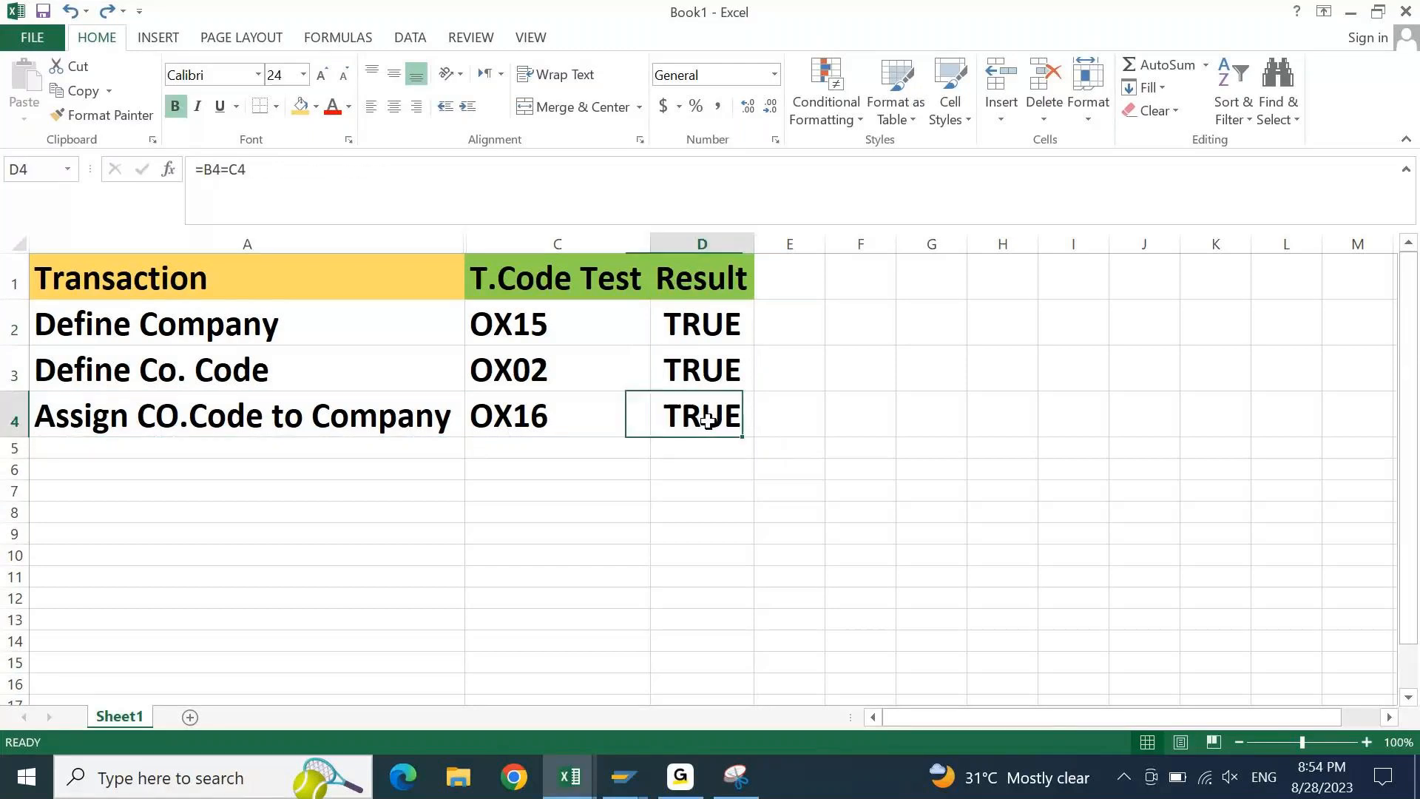
pyautogui.hotkey('shift', 'Down')
pyautogui.hotkey('shift', 'Down')
pyautogui.hotkey('shift', 'Down')
pyautogui.hotkey('shift', 'Down')
pyautogui.hotkey('shift', 'Down')
pyautogui.hotkey('shift', 'Down')
pyautogui.hotkey('shift', 'Down')
pyautogui.hotkey('shift', 'Down')
pyautogui.hotkey('shift', 'Down')
pyautogui.hotkey('ctrl', 'Left')
pyautogui.press('Down')
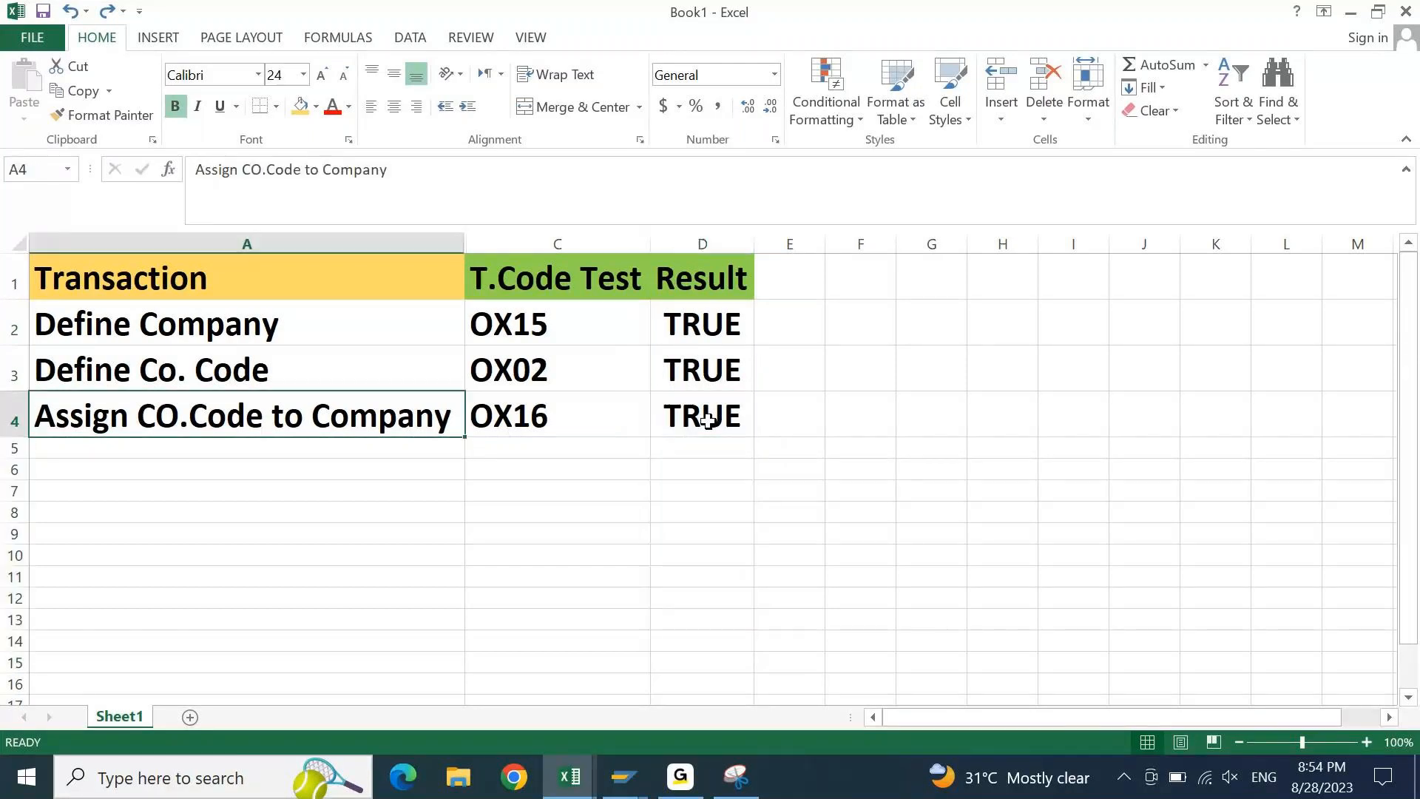
pyautogui.press('Down')
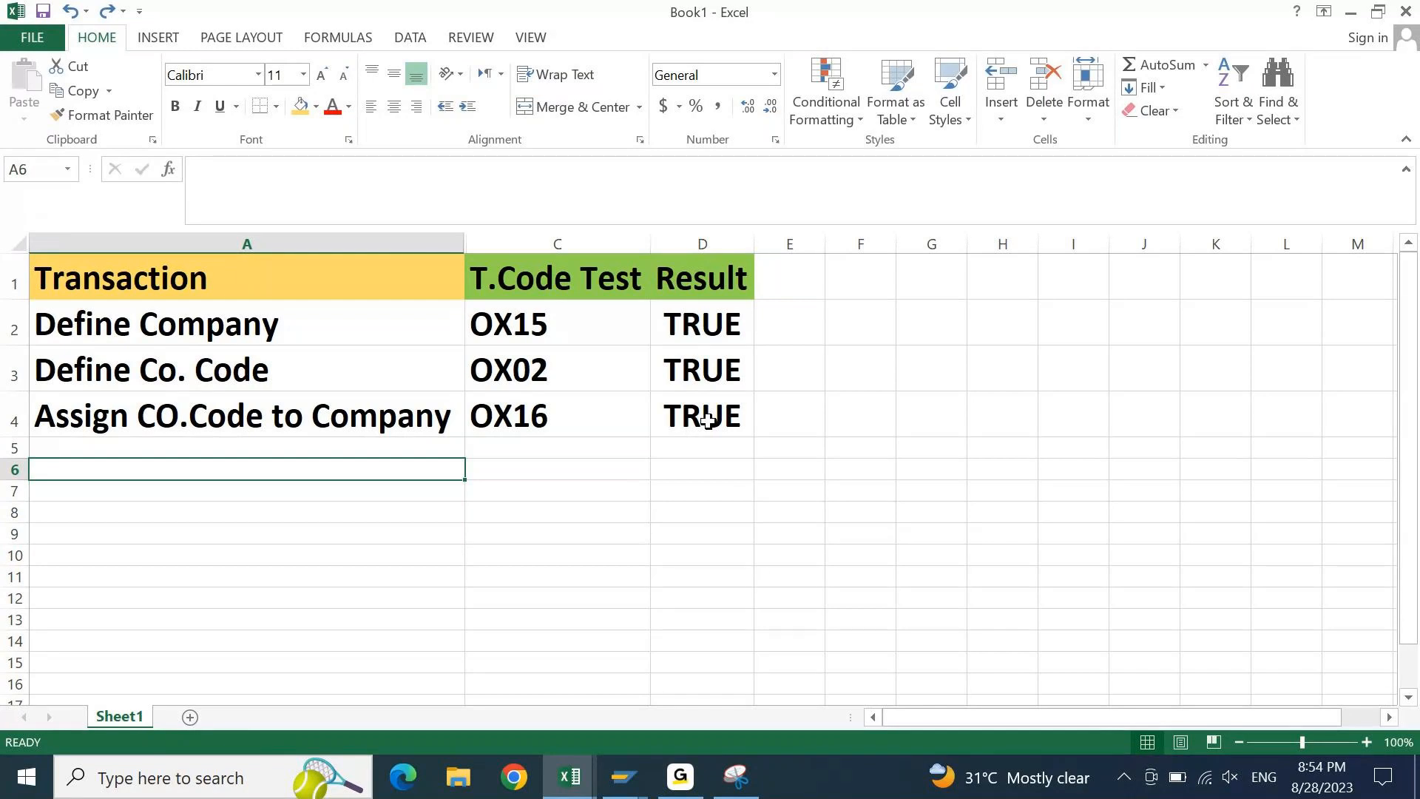
pyautogui.press('Right')
pyautogui.press('Right')
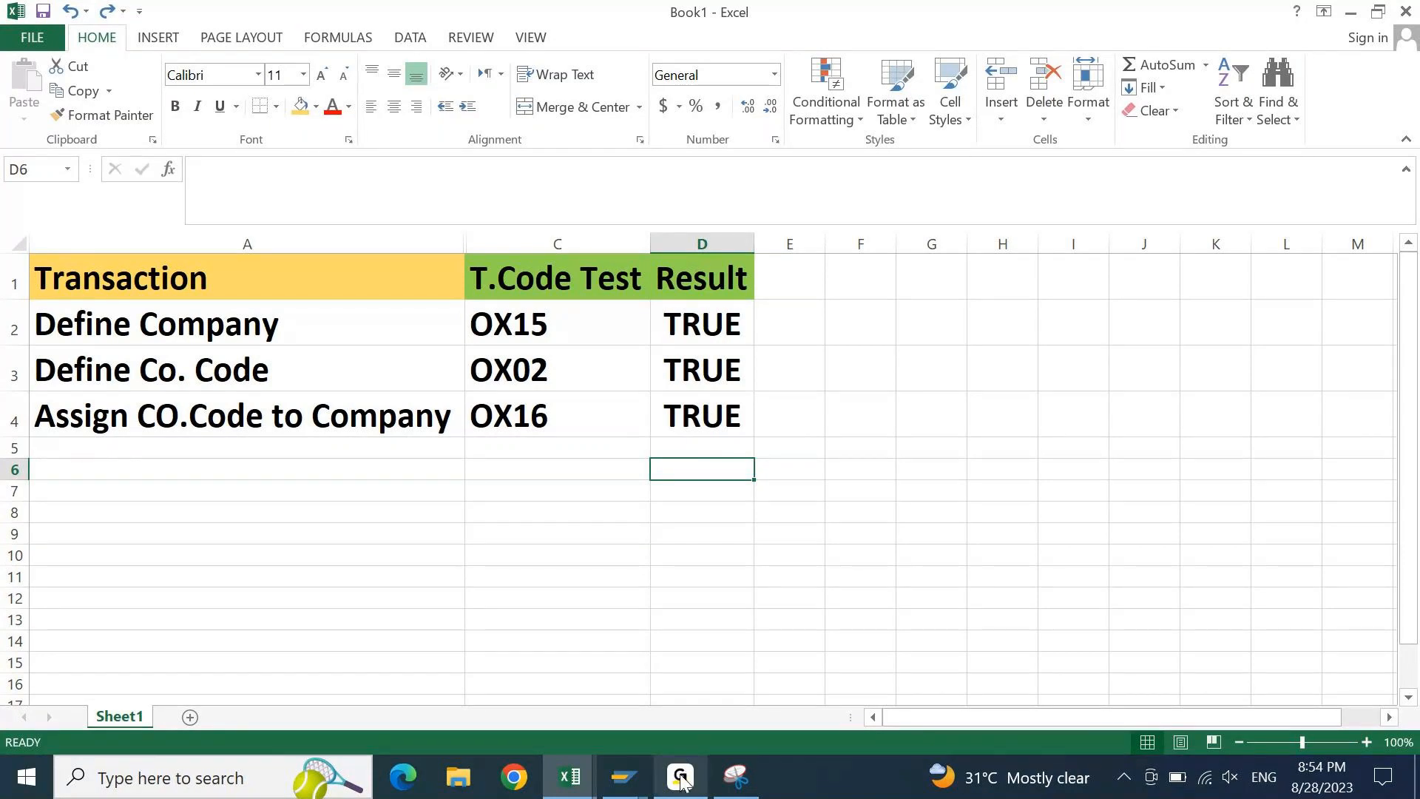
pyautogui.click(817, 474)
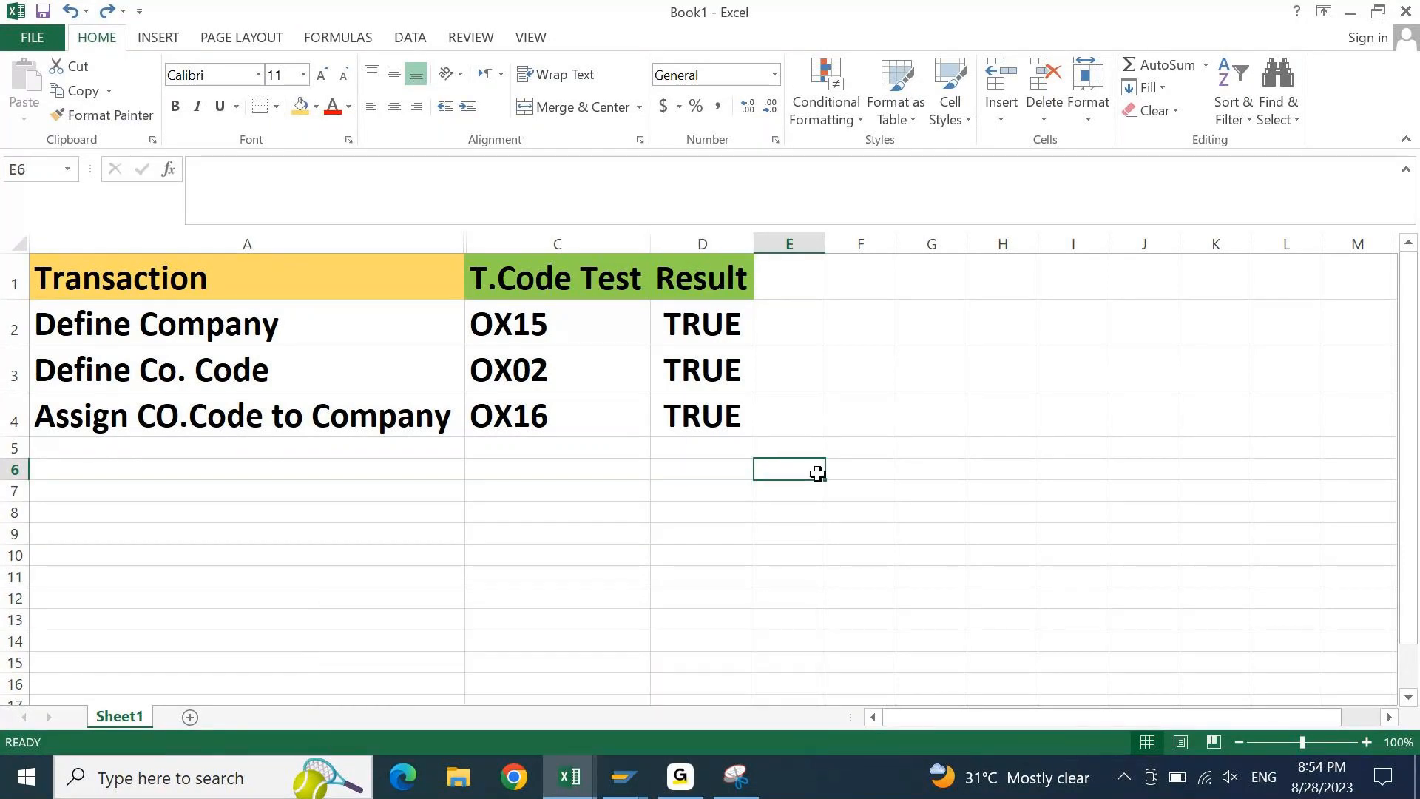
# Switch to the FICO 9 PM IST workbook and delete blank row 2120 above the transaction code practice table
pyautogui.hotkey('alt', 'Tab')
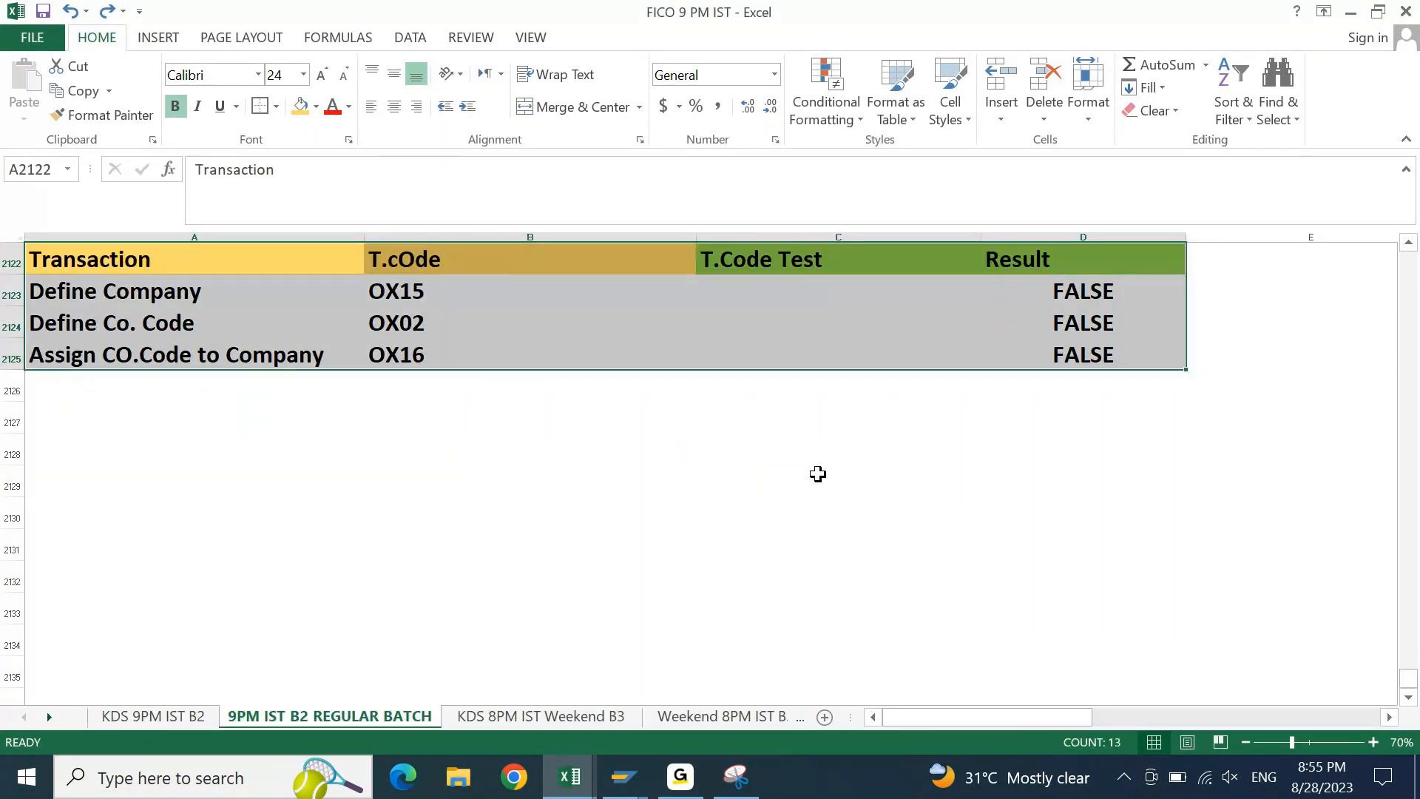
pyautogui.press('Left')
pyautogui.press('Up')
pyautogui.press('Down')
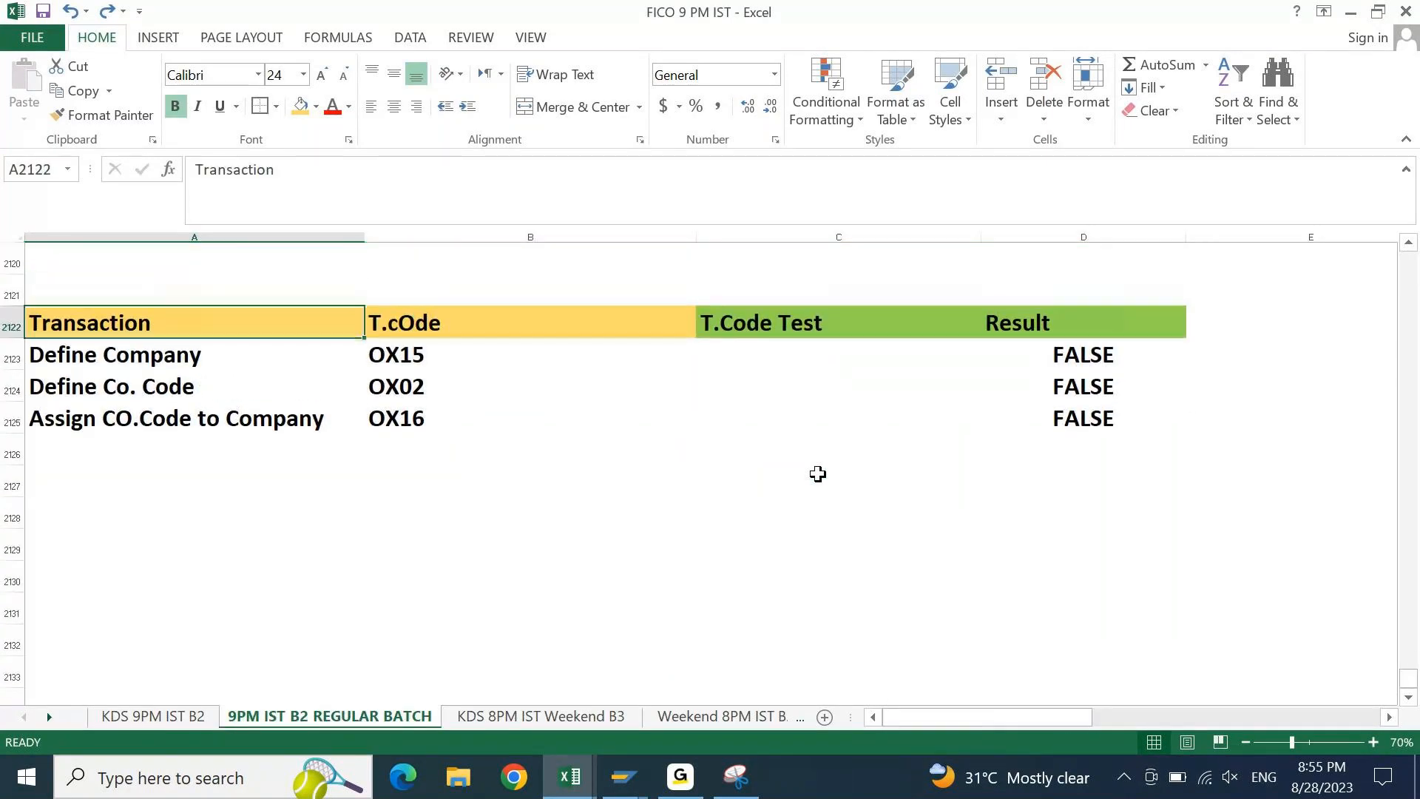
pyautogui.press('Up')
pyautogui.press('Up')
pyautogui.press('Up')
pyautogui.press('Up')
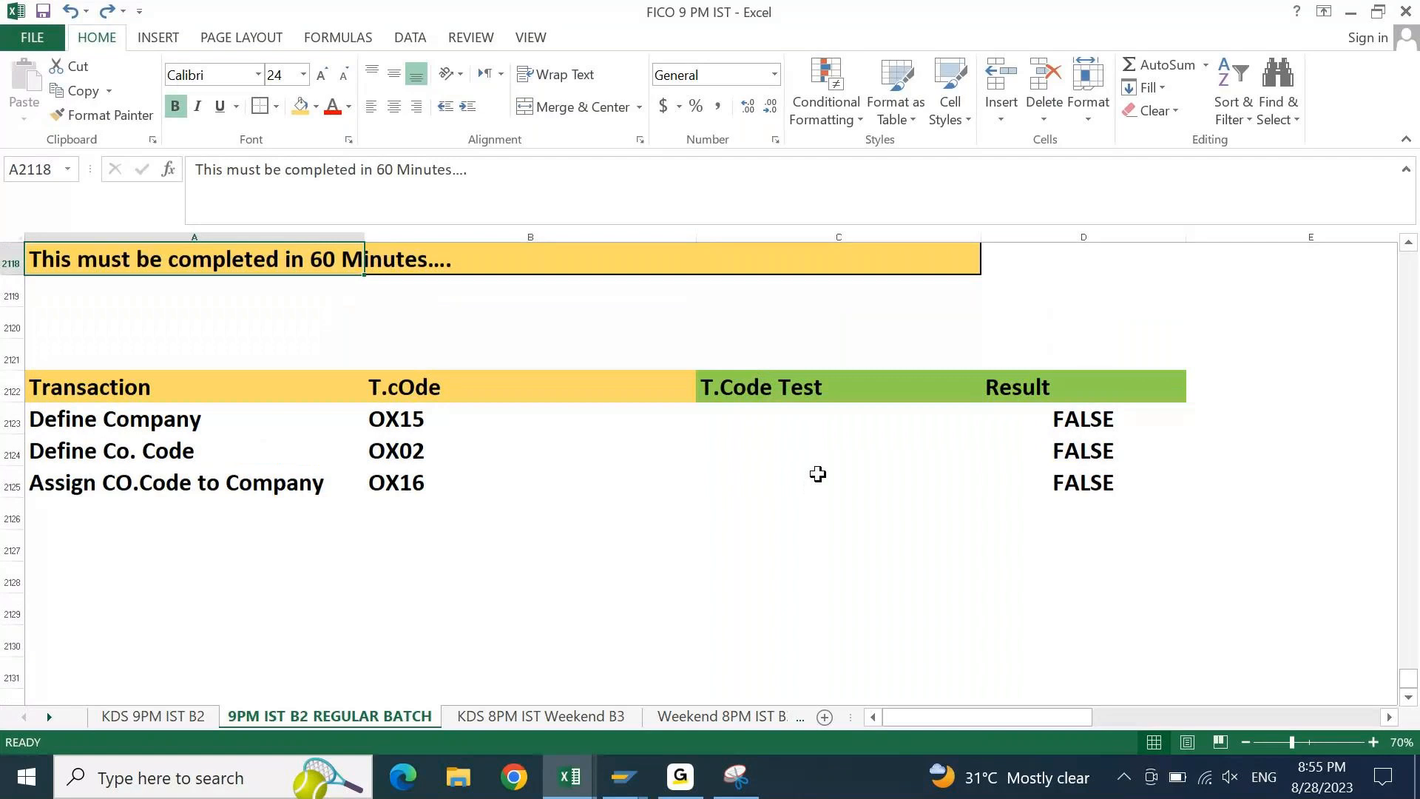
pyautogui.press('Down')
pyautogui.press('Down')
pyautogui.hotkey('shift', 'space')
pyautogui.hotkey('ctrl', '-')
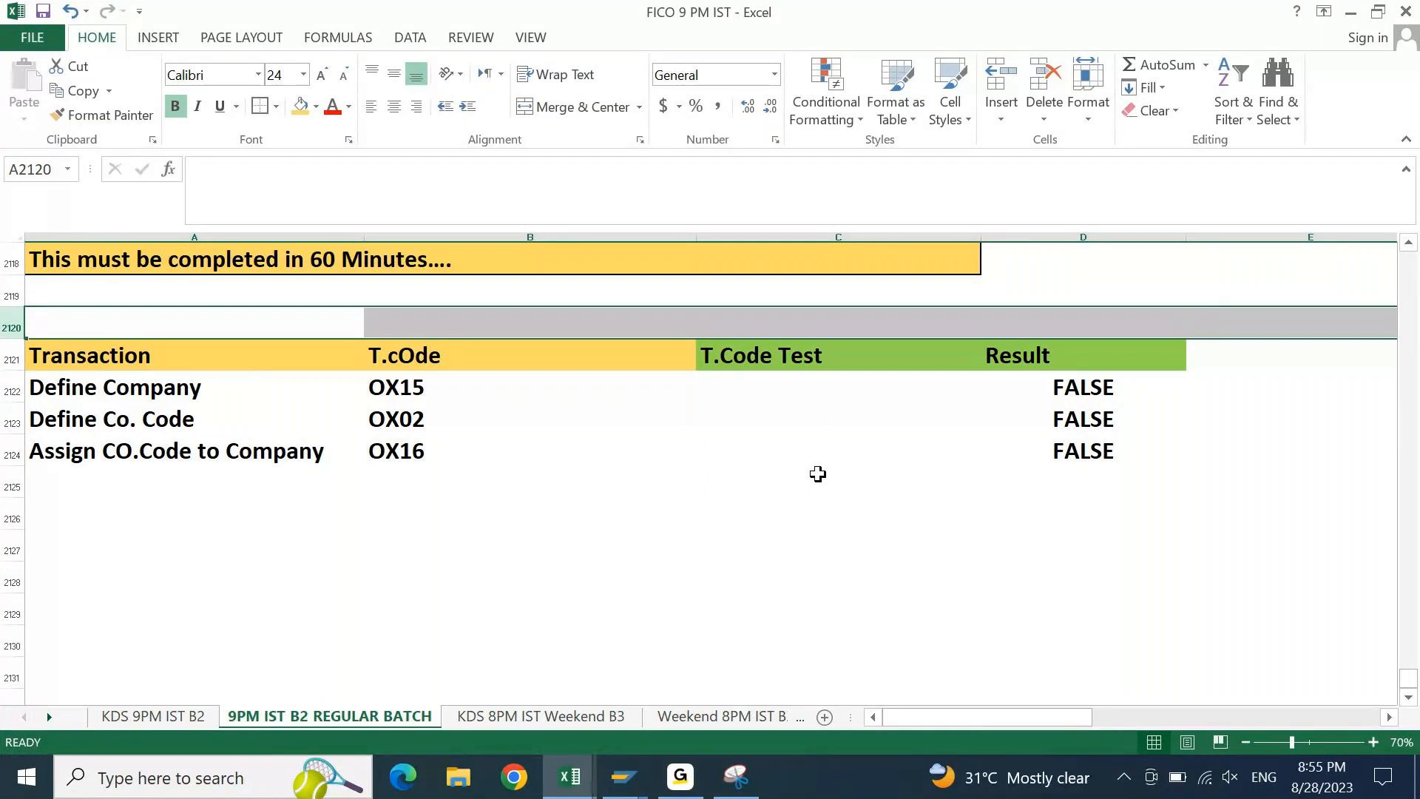
# Save the FICO 9 PM IST workbook with the practice table placed below the target time note
pyautogui.press('Left')
pyautogui.press('Up')
pyautogui.press('Up')
pyautogui.press('Up')
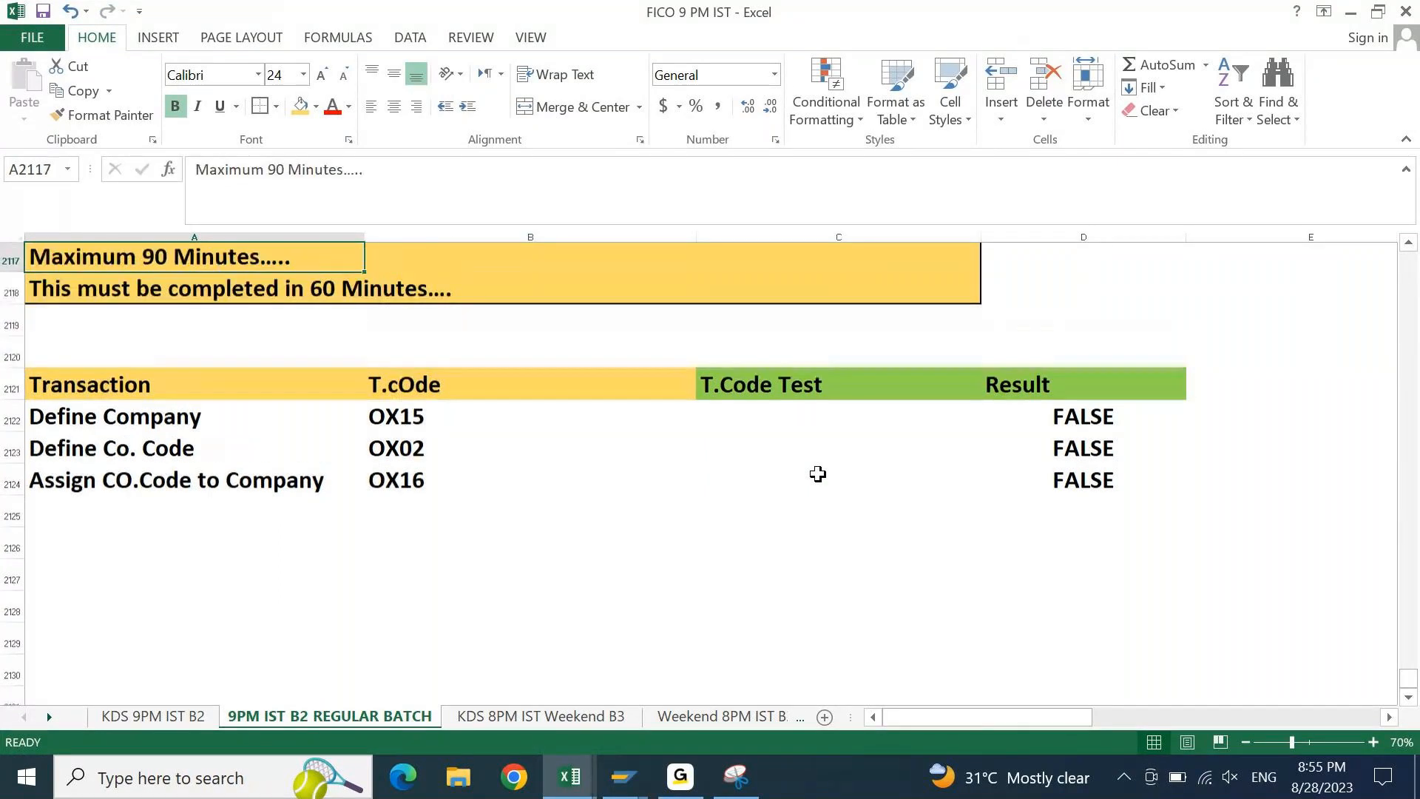
pyautogui.press('Up')
pyautogui.press('Up')
pyautogui.press('Up')
pyautogui.hotkey('ctrl', 's')
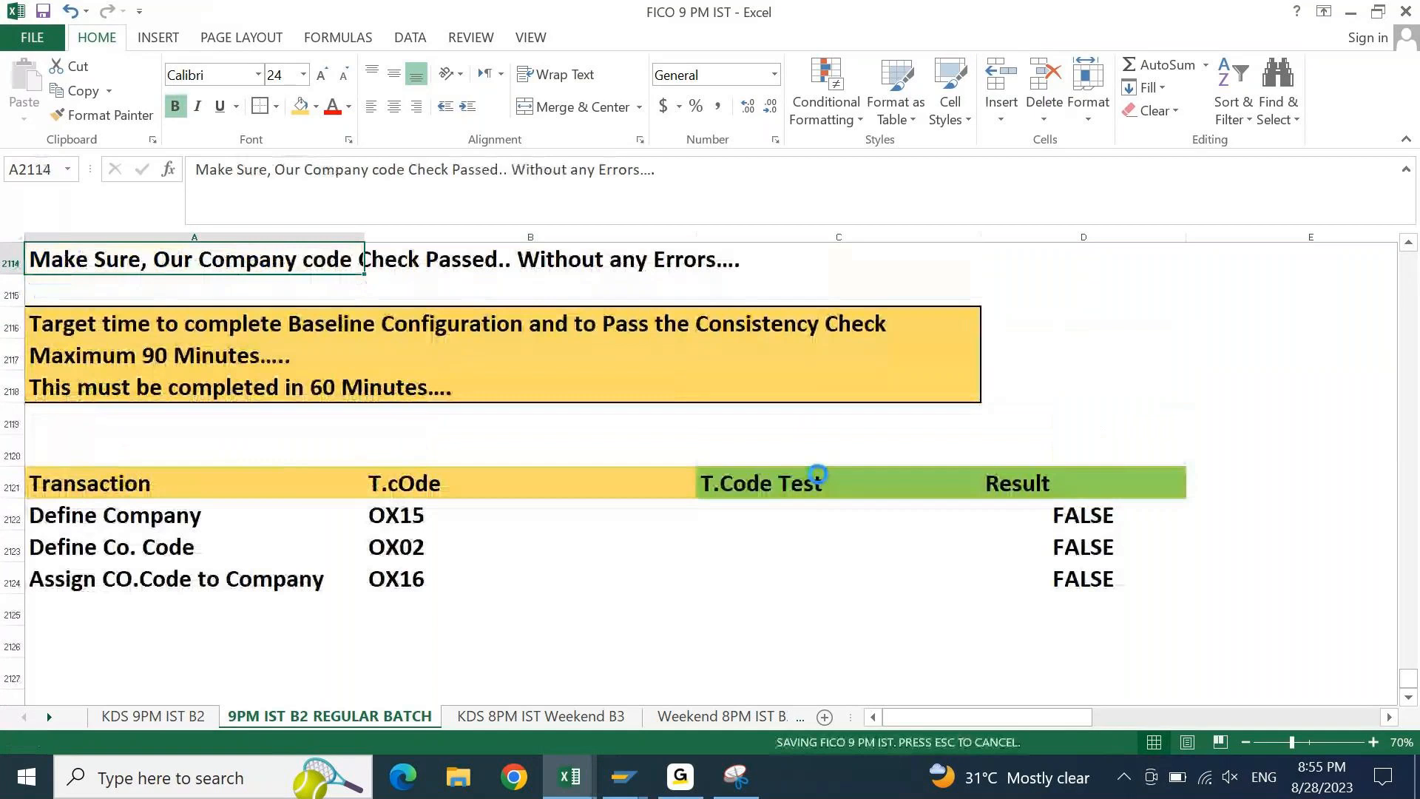
# Review the company code consistency check messages and the target time note above the practice table
pyautogui.press('Up')
pyautogui.press('Up')
pyautogui.press('Up')
pyautogui.press('Up')
pyautogui.press('Up')
pyautogui.press('Up')
pyautogui.press('Up')
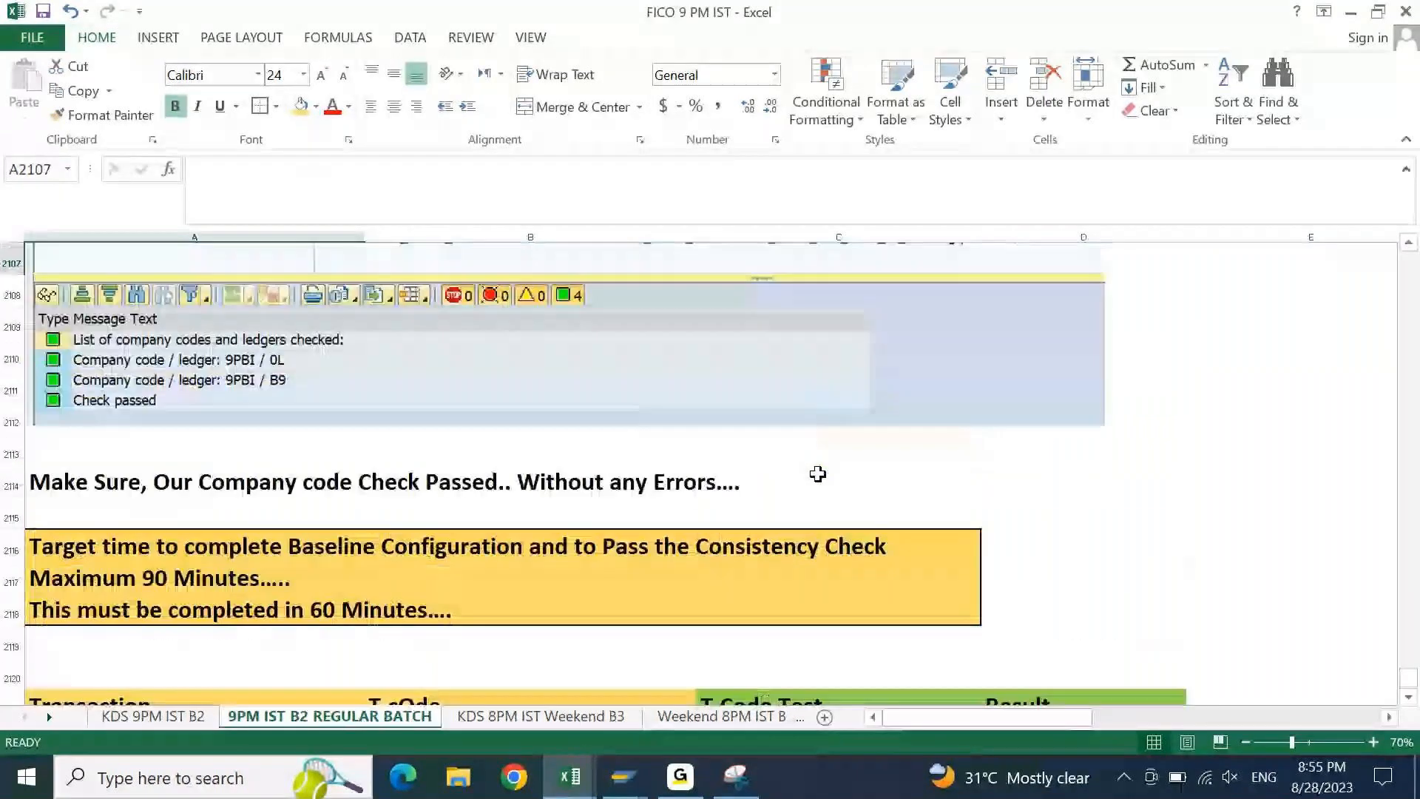
pyautogui.press('Down')
pyautogui.press('Down')
pyautogui.press('Down')
pyautogui.press('Down')
pyautogui.press('Down')
pyautogui.press('Down')
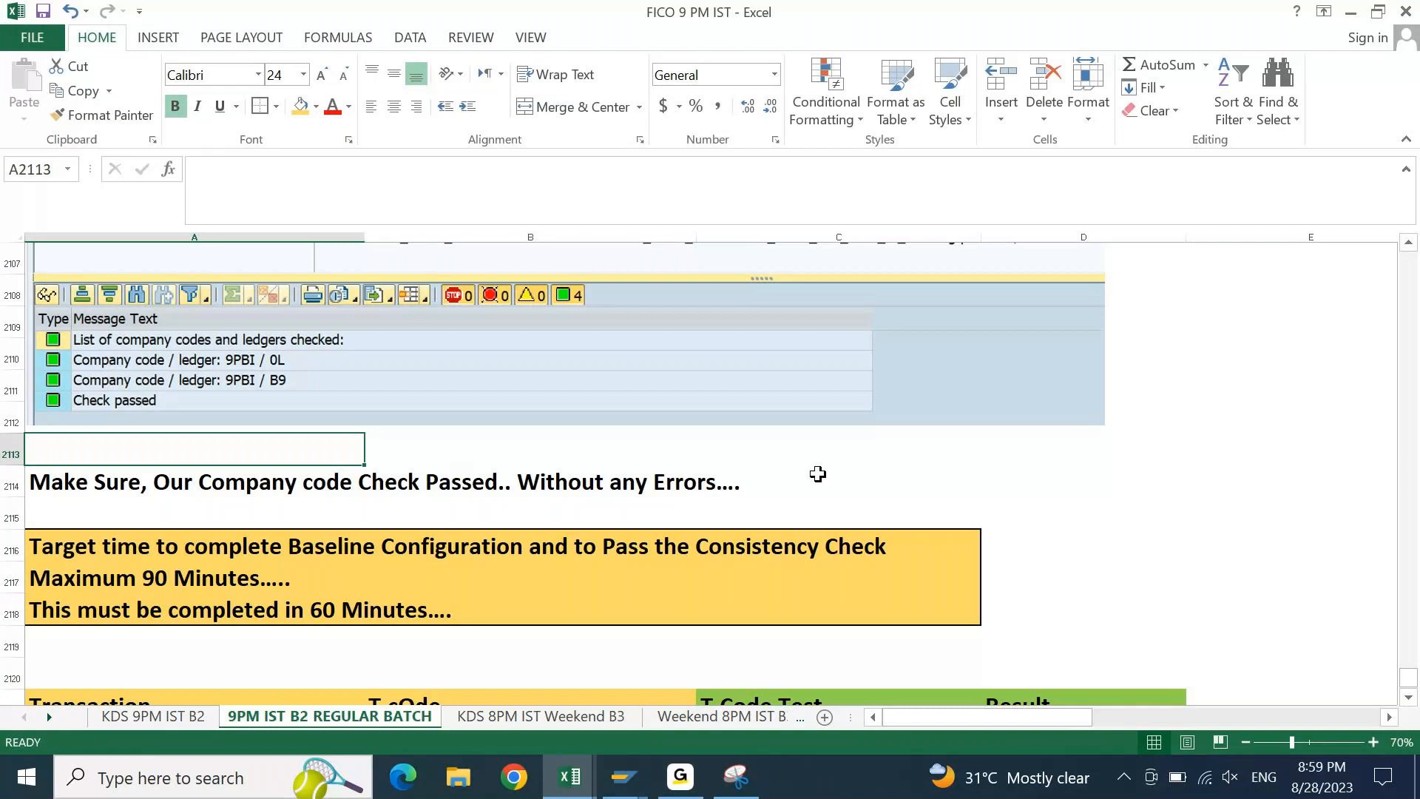
pyautogui.click(693, 777)
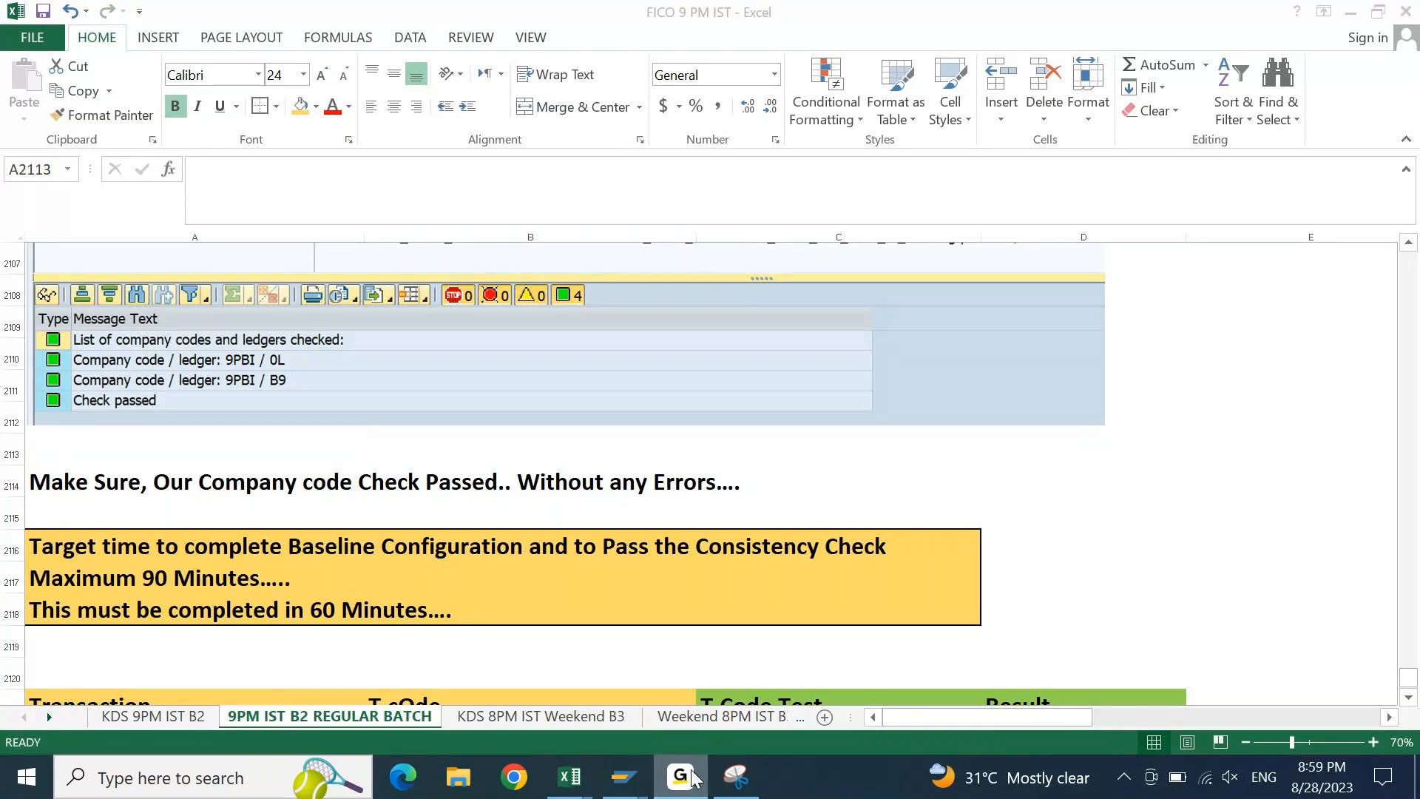